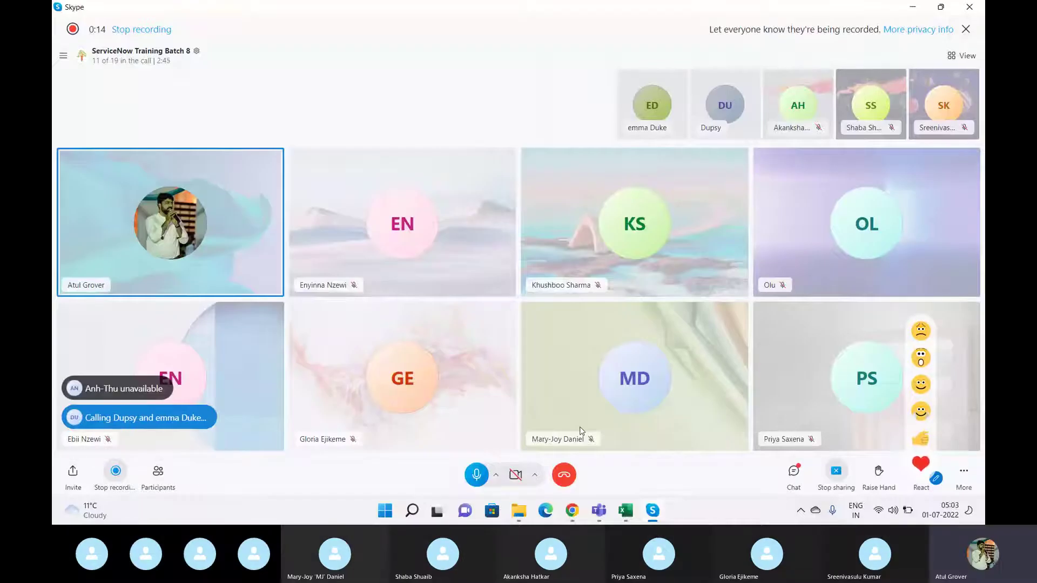
View the attendance sheet of the Training_Master workbook in Excel and switch to the ServiceNow window in Chrome
{"action": "left_click", "coordinate": [625, 510]}
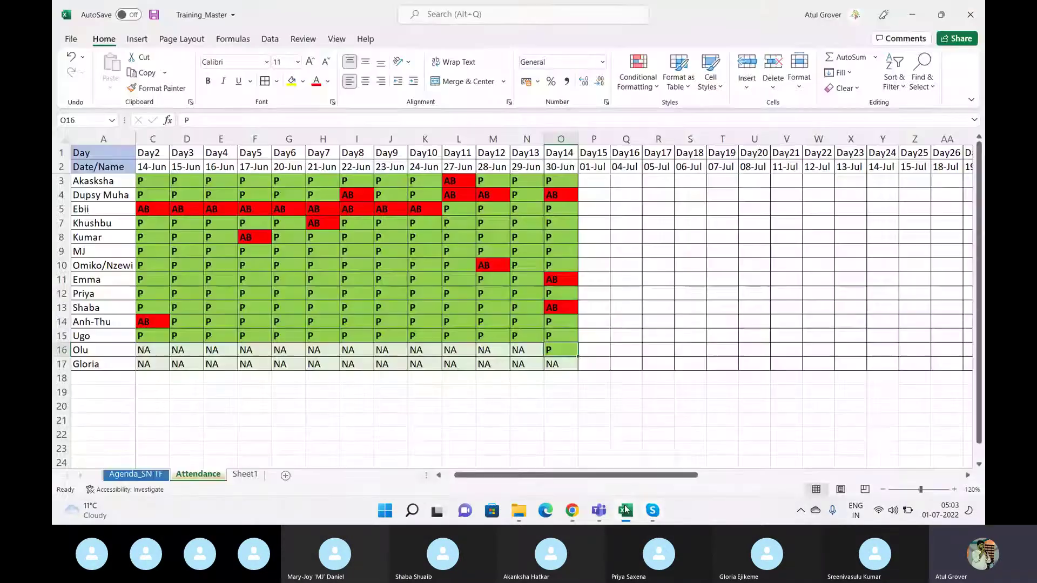
{"action": "left_click", "coordinate": [729, 90]}
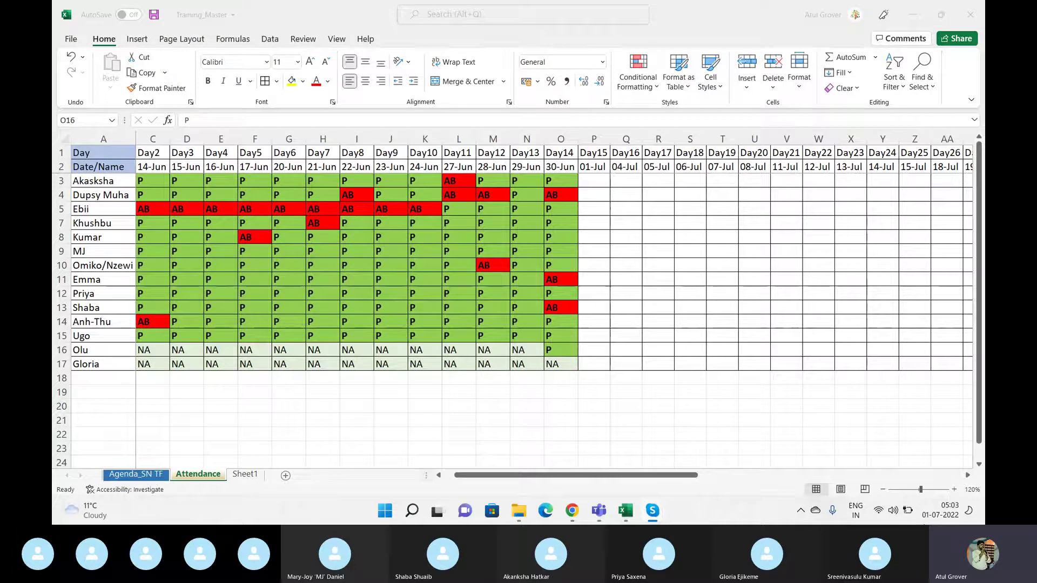
{"action": "key", "text": "super+Tab"}
{"action": "key", "text": "Right"}
{"action": "key", "text": "Right"}
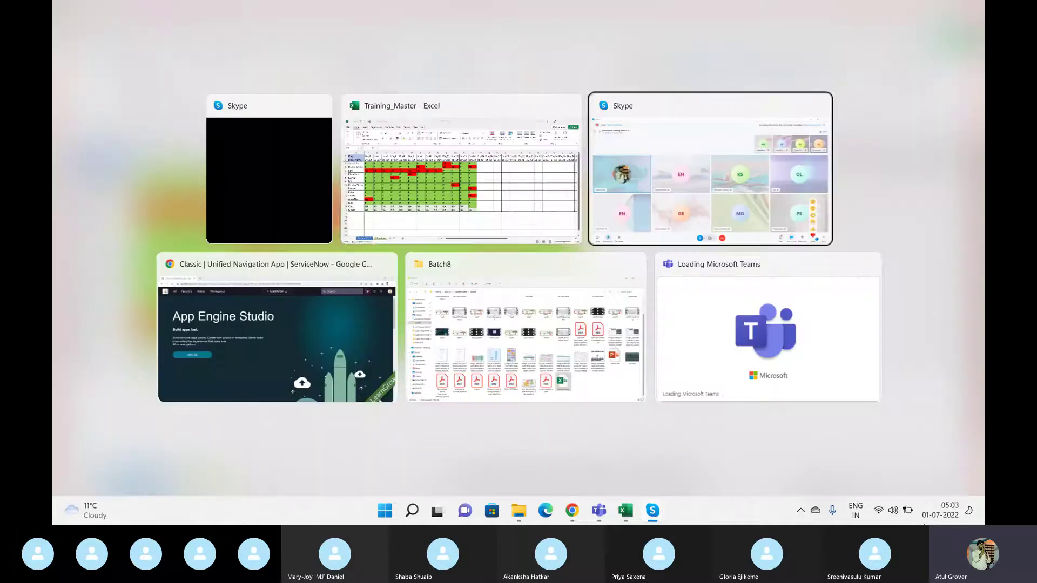
{"action": "key", "text": "Return"}
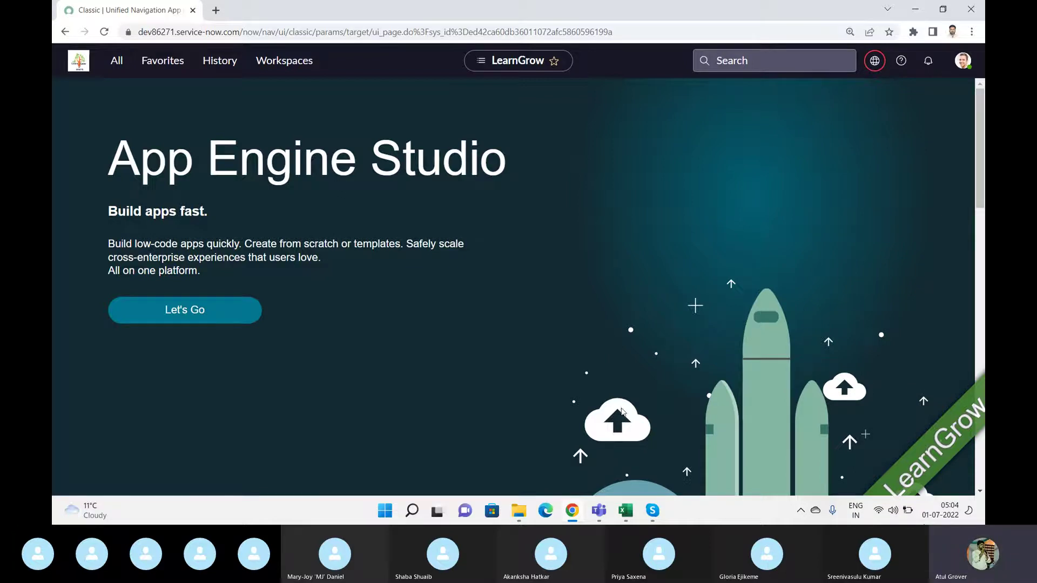
Open Gmail in a new browser tab and switch to the other Google account's inbox
{"action": "left_click", "coordinate": [215, 10]}
{"action": "type", "text": "d"}
{"action": "key", "text": "BackSpace"}
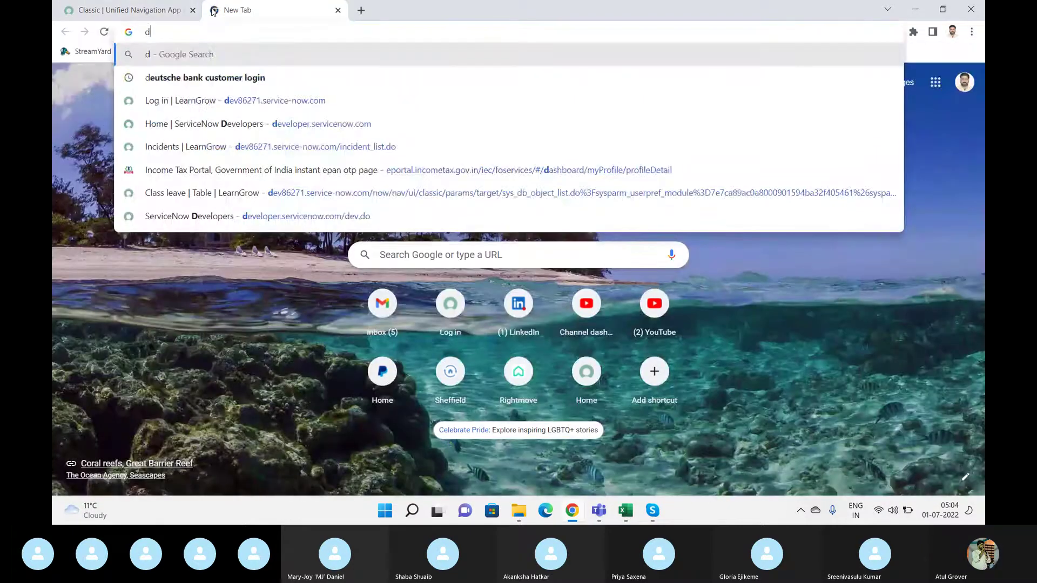
{"action": "type", "text": "g"}
{"action": "key", "text": "BackSpace"}
{"action": "key", "text": "BackSpace"}
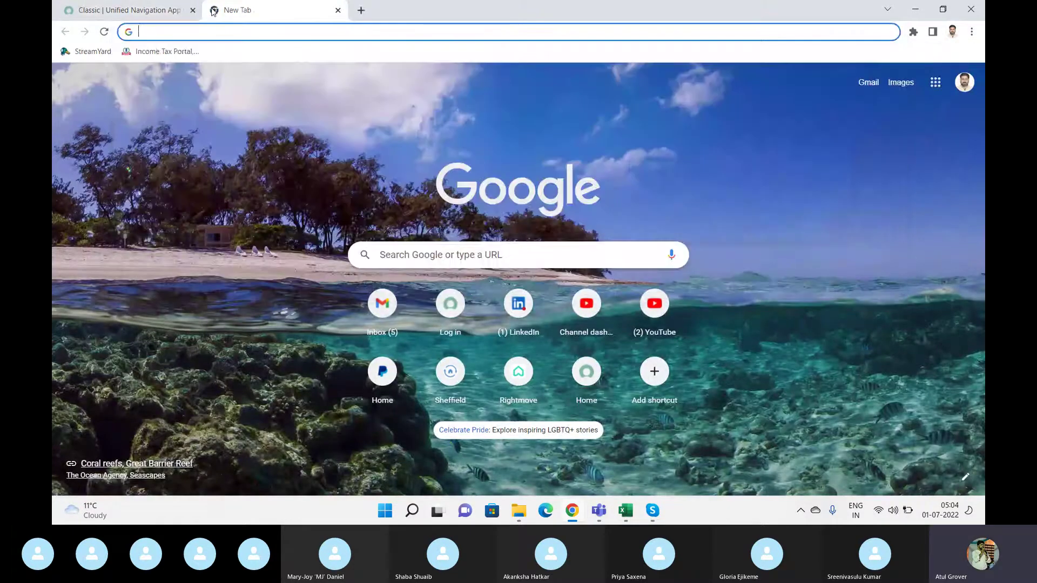
{"action": "type", "text": "gmail"}
{"action": "key", "text": "Return"}
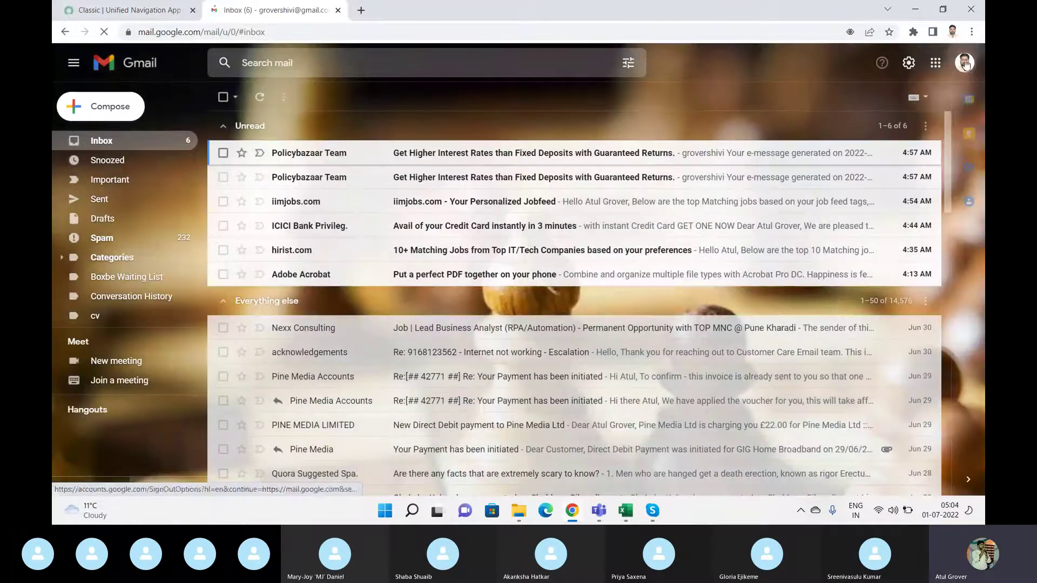
{"action": "left_click", "coordinate": [964, 63]}
{"action": "left_click", "coordinate": [852, 243]}
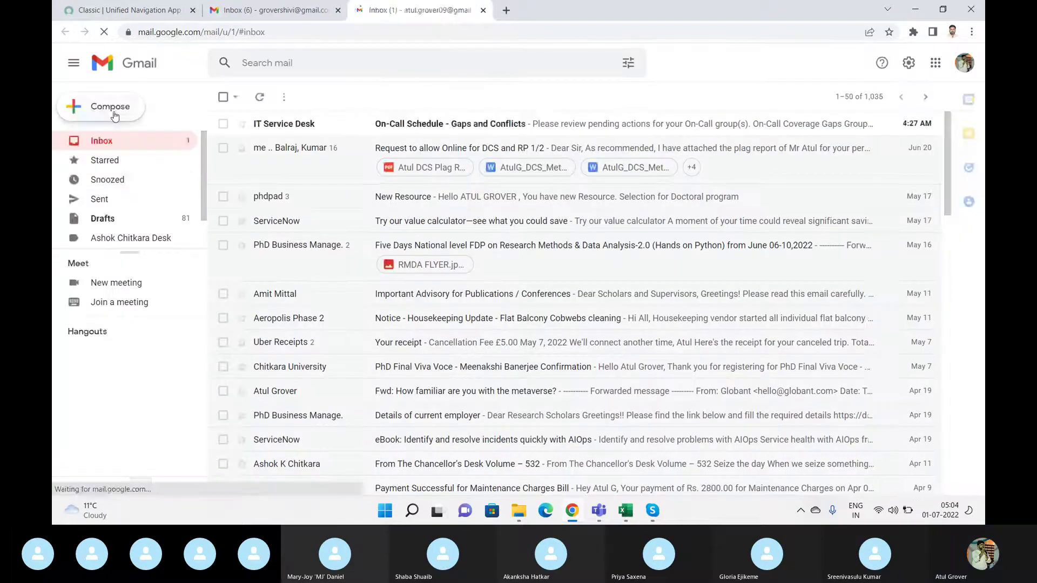
Compose a new message addressed to the IT Service Desk contact with the subject "Hello LNG"
{"action": "left_click", "coordinate": [94, 105]}
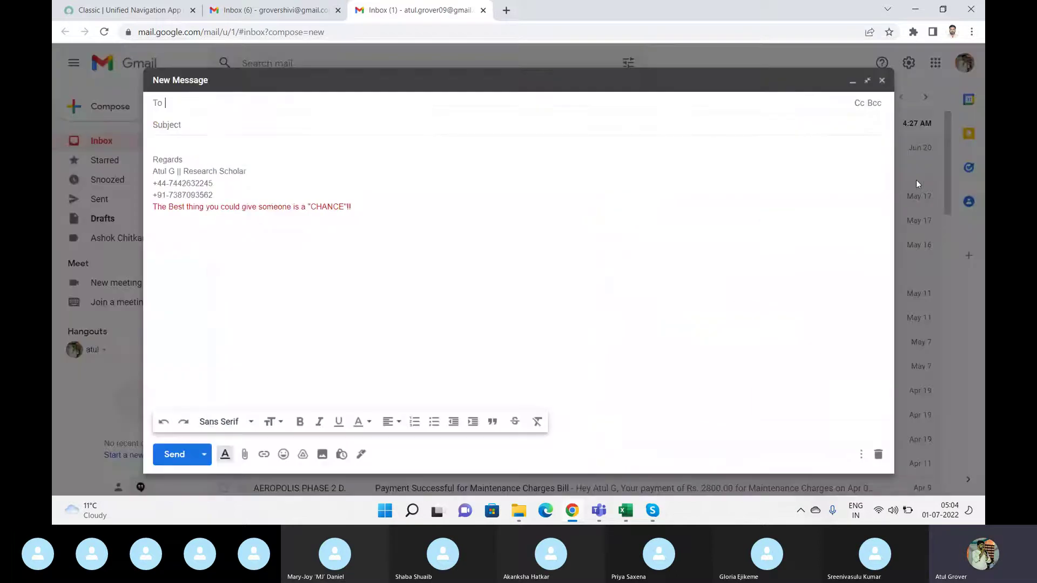
{"action": "left_click", "coordinate": [915, 186]}
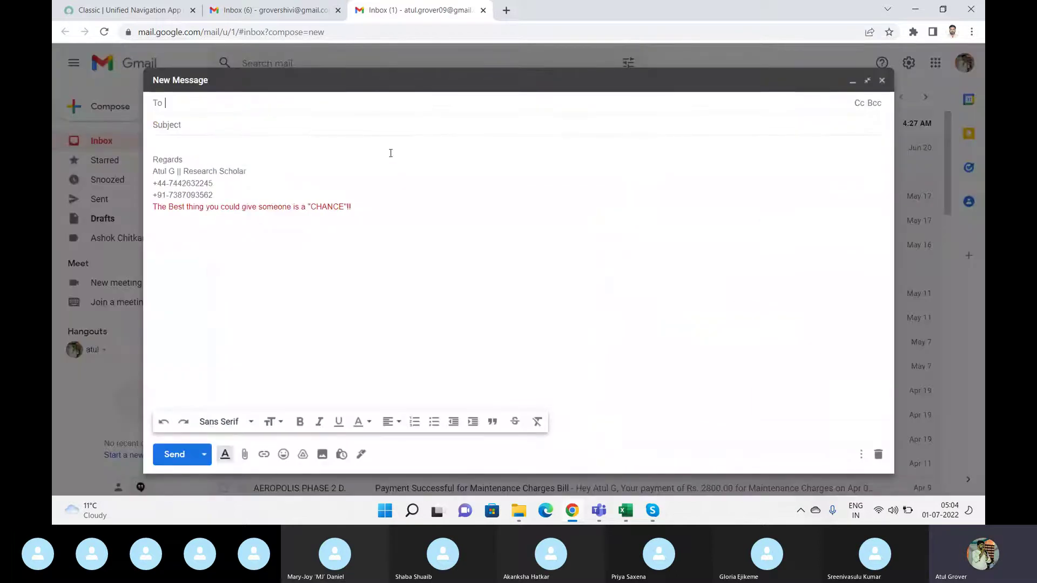
{"action": "left_click", "coordinate": [363, 105]}
{"action": "type", "text": "dev"}
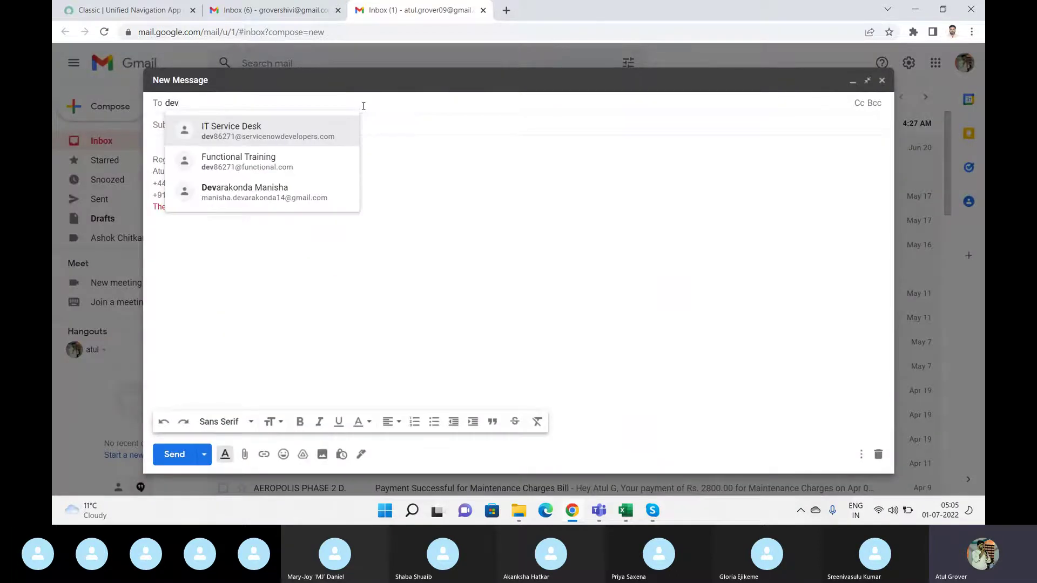
{"action": "key", "text": "Return"}
{"action": "key", "text": "Tab"}
{"action": "type", "text": "H"}
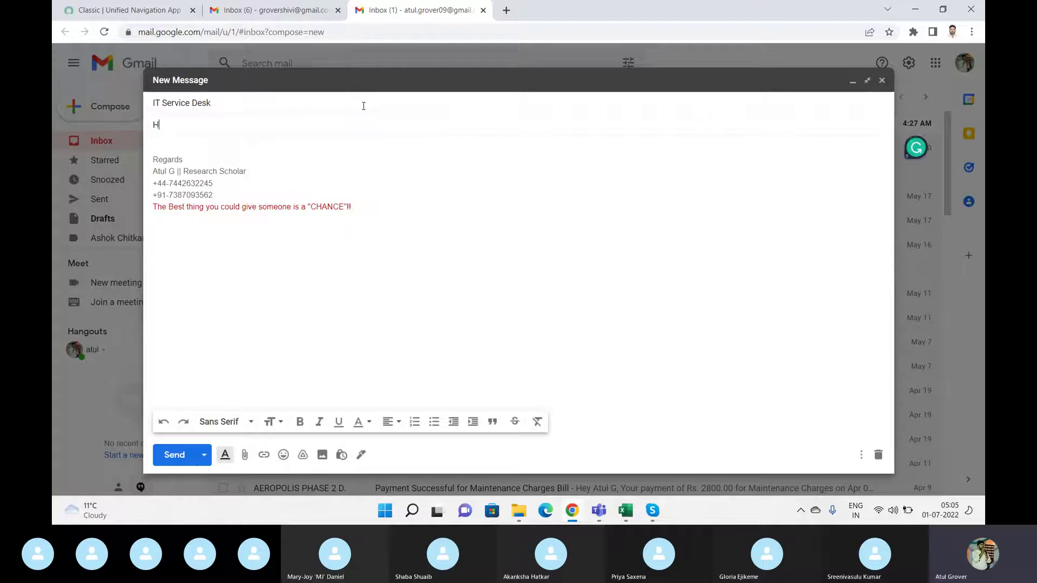
{"action": "type", "text": "ello LNG"}
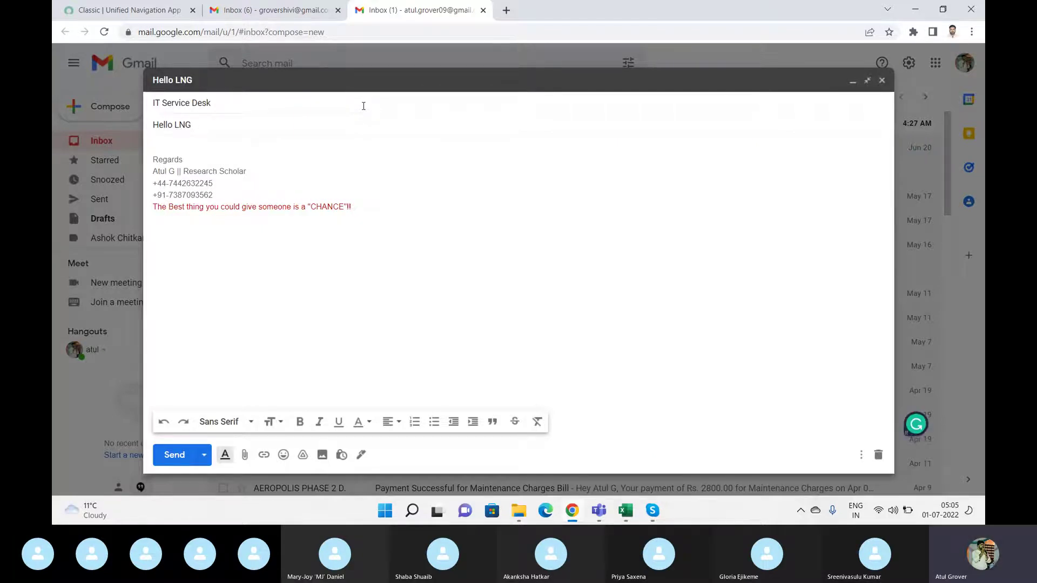
Enter "Hello LNG" as the message body above the signature and send the email
{"action": "key", "text": "Tab"}
{"action": "type", "text": "Hello "}
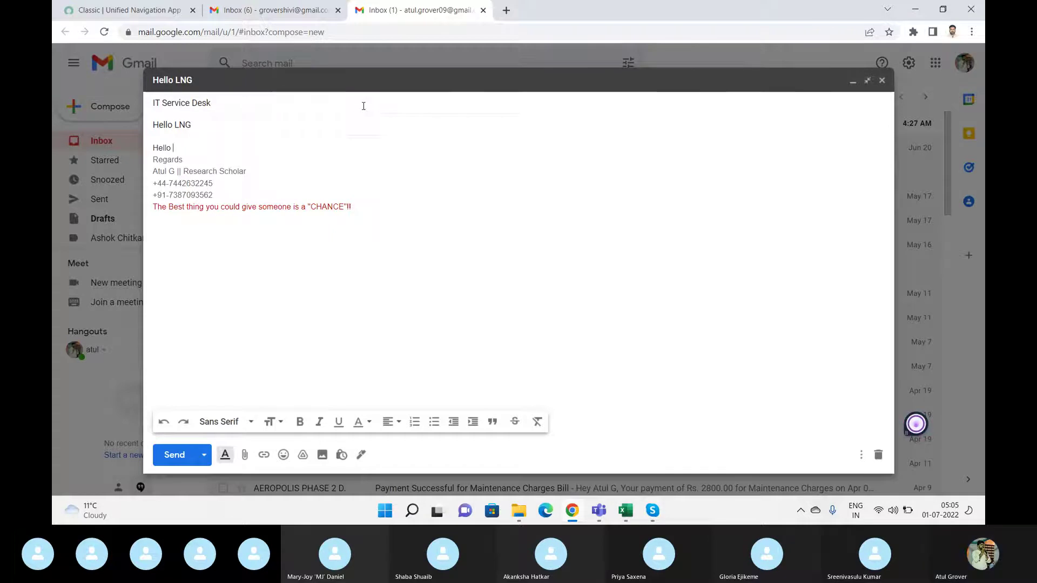
{"action": "type", "text": "LNG"}
{"action": "key", "text": "Return"}
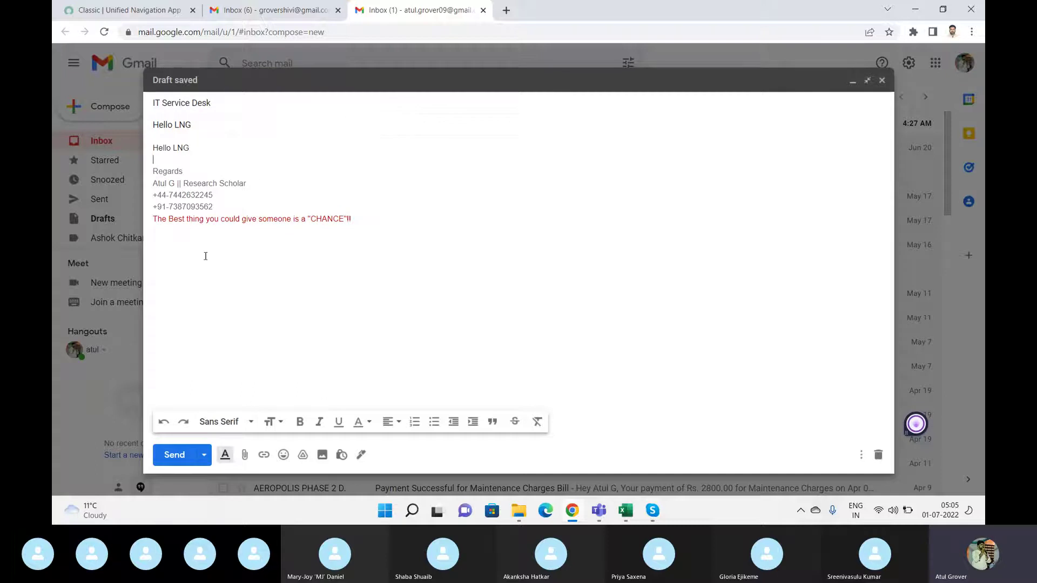
{"action": "left_click", "coordinate": [173, 459]}
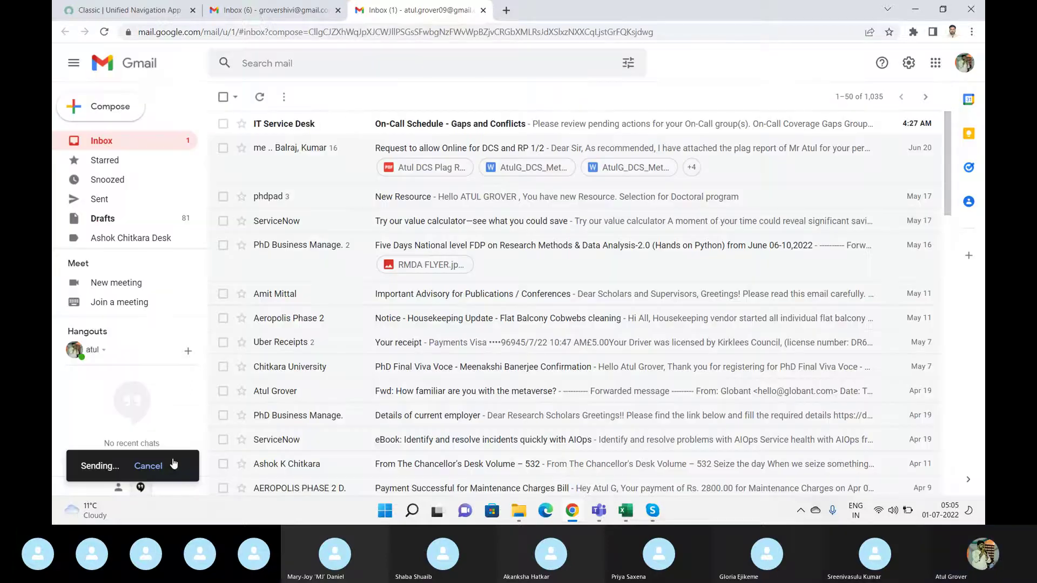
Close the first account's Gmail tab and reload the remaining inbox to check for new mail
{"action": "left_click", "coordinate": [151, 14]}
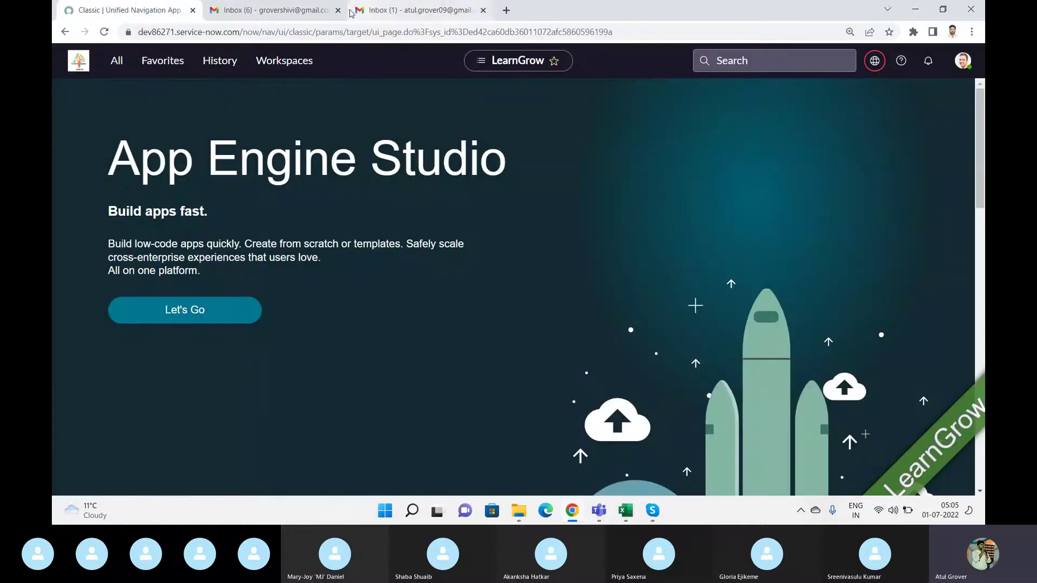
{"action": "middle_click", "coordinate": [234, 15]}
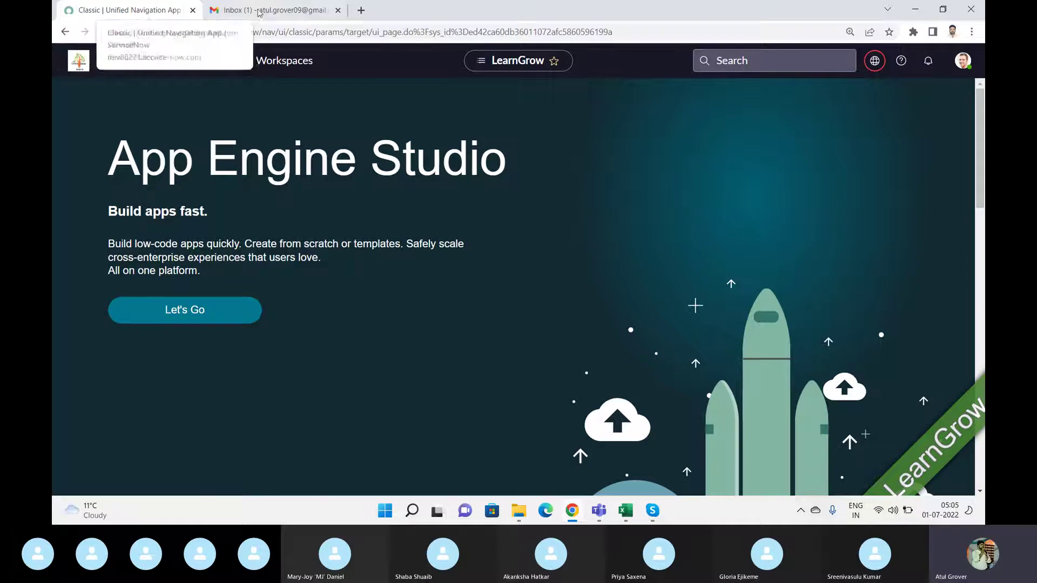
{"action": "left_click", "coordinate": [263, 9]}
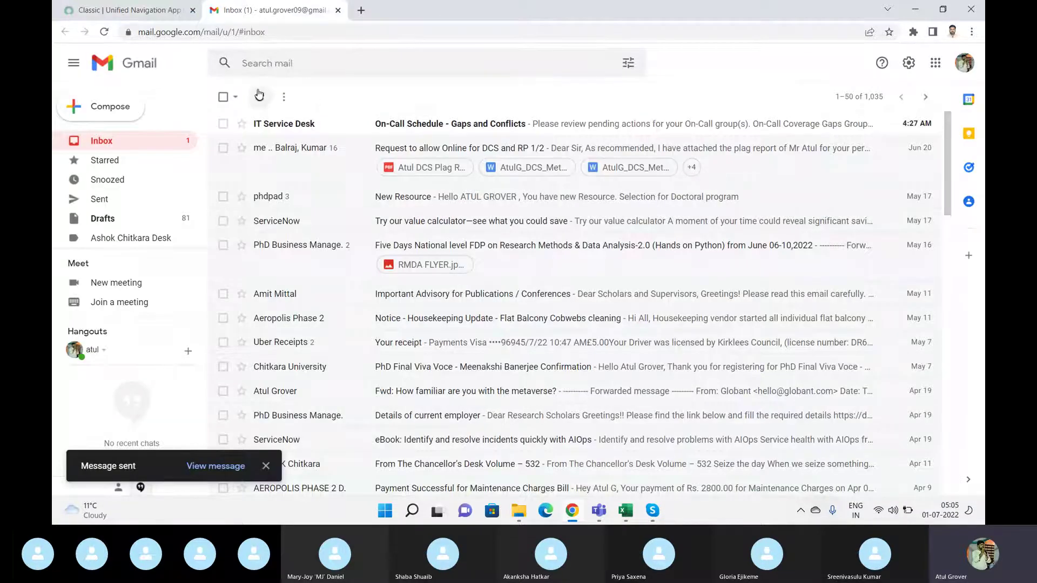
{"action": "left_click", "coordinate": [106, 34]}
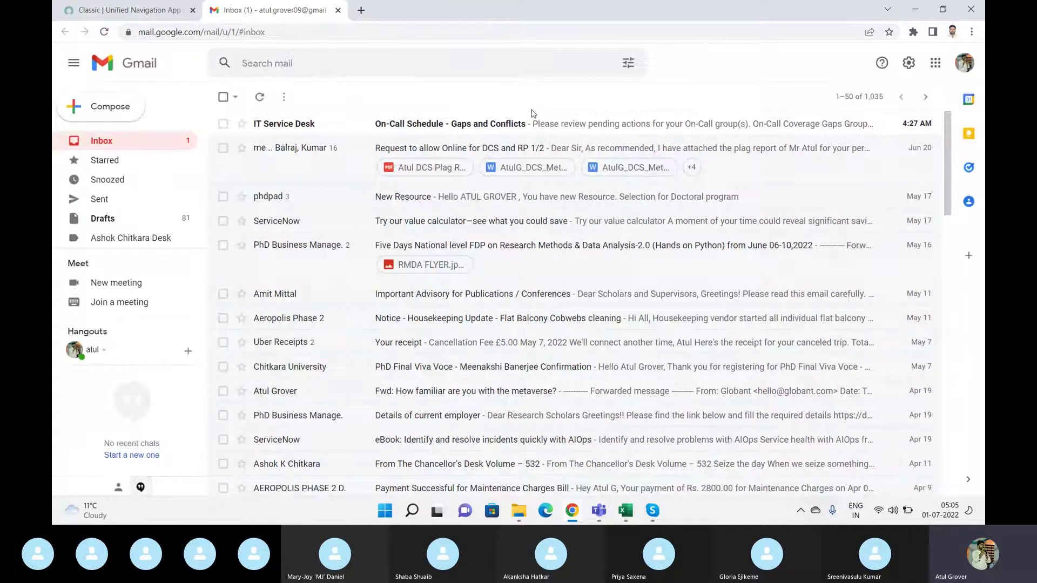
{"action": "left_click", "coordinate": [136, 12]}
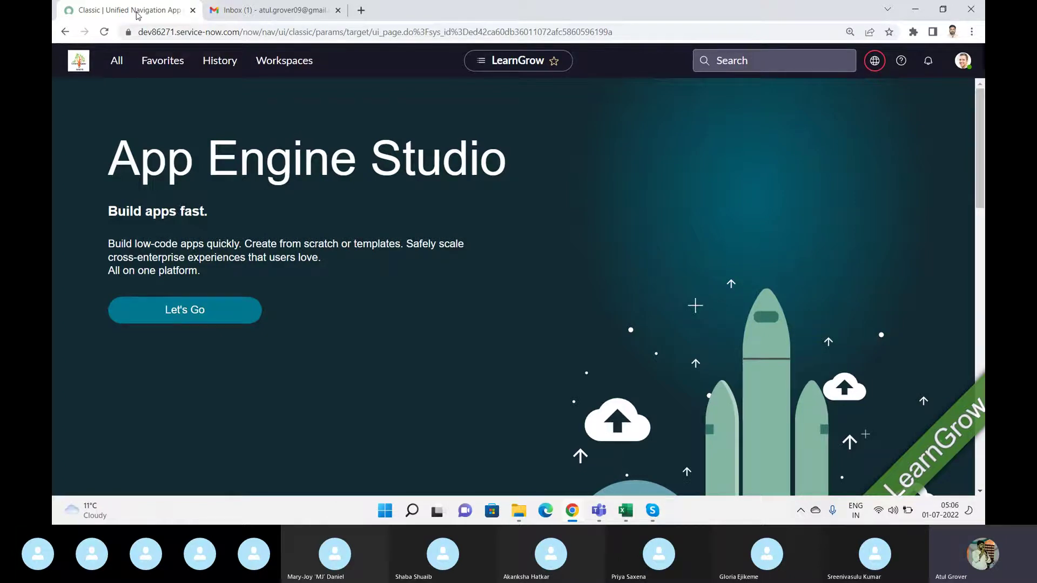
{"action": "left_click", "coordinate": [263, 10]}
{"action": "left_click", "coordinate": [105, 32]}
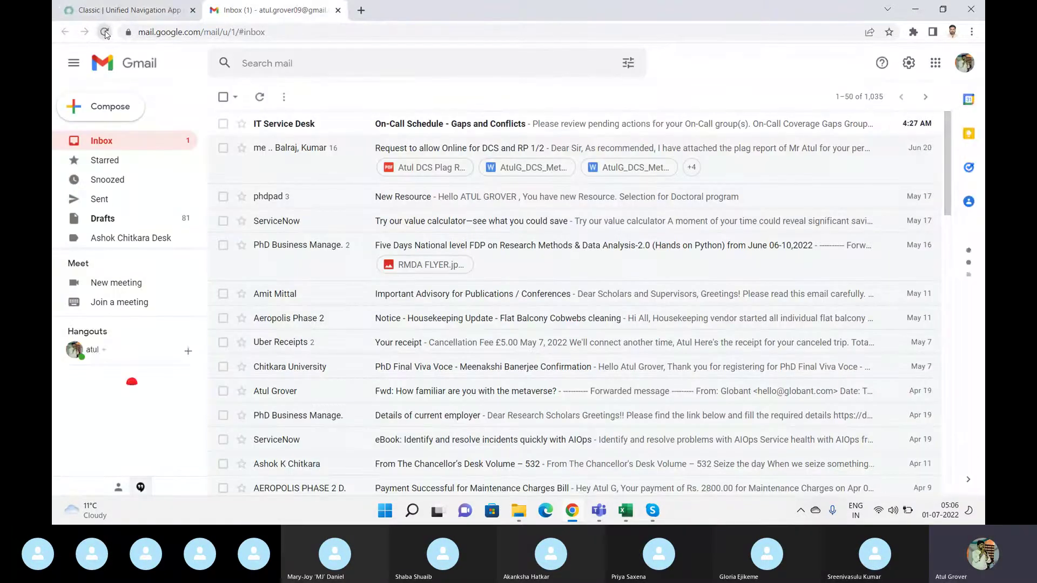
{"action": "left_click", "coordinate": [152, 12]}
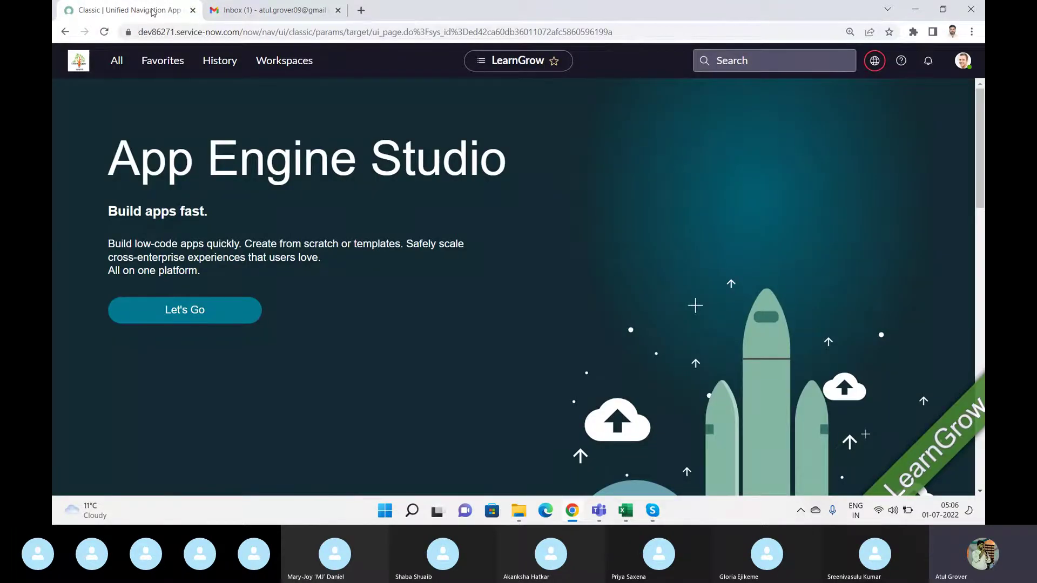
Open Notepad and write the line "Email sent --------- Incident / Record"
{"action": "key", "text": "super"}
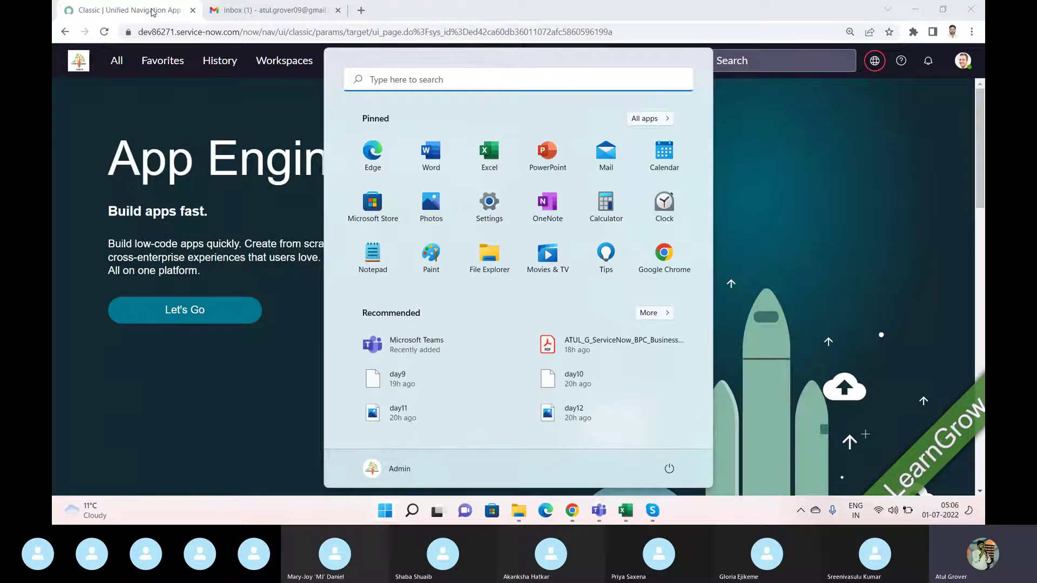
{"action": "type", "text": "notepa"}
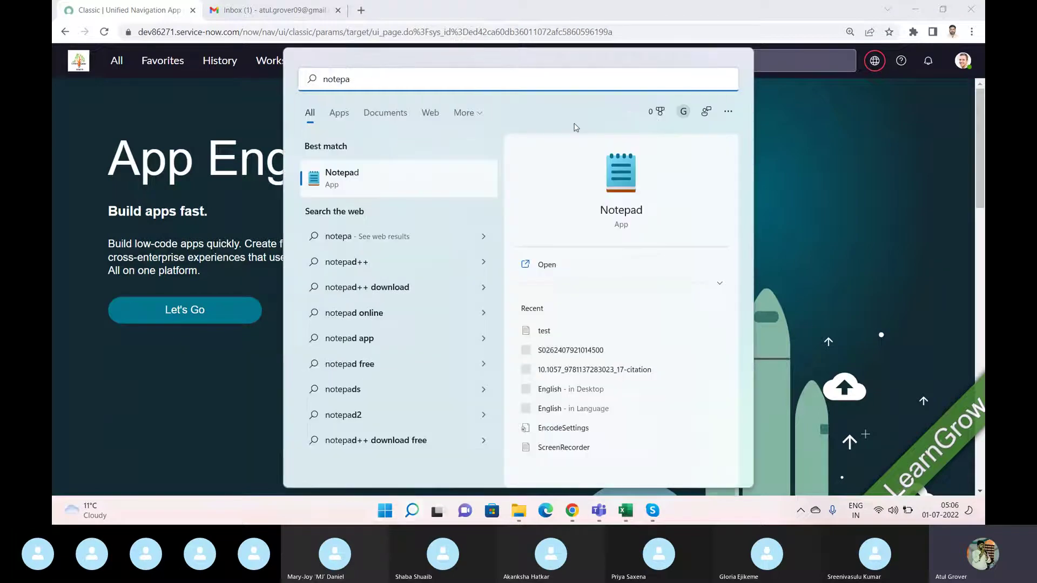
{"action": "key", "text": "Return"}
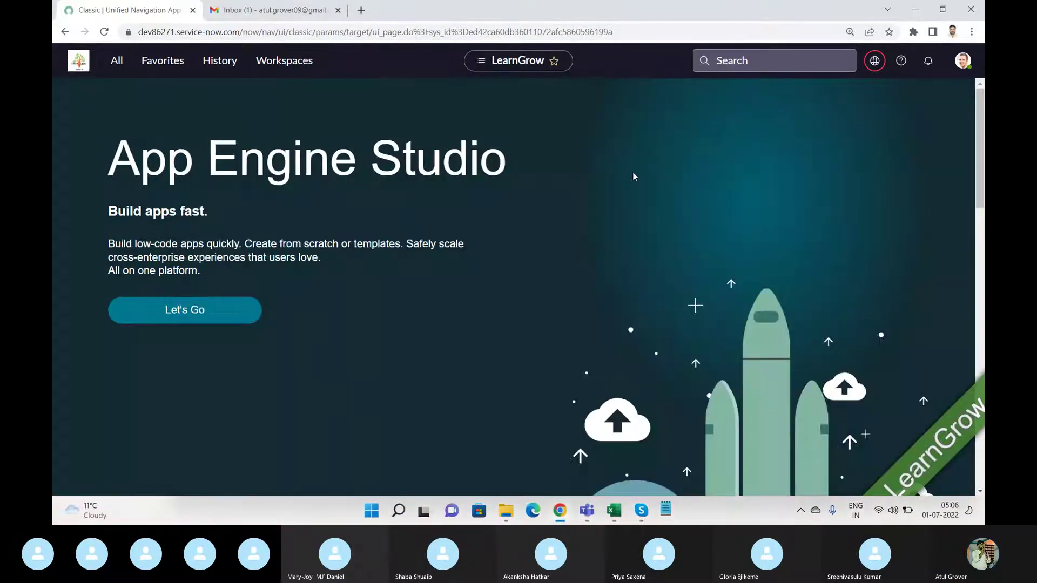
{"action": "left_click", "coordinate": [665, 511]}
{"action": "type", "text": "t "}
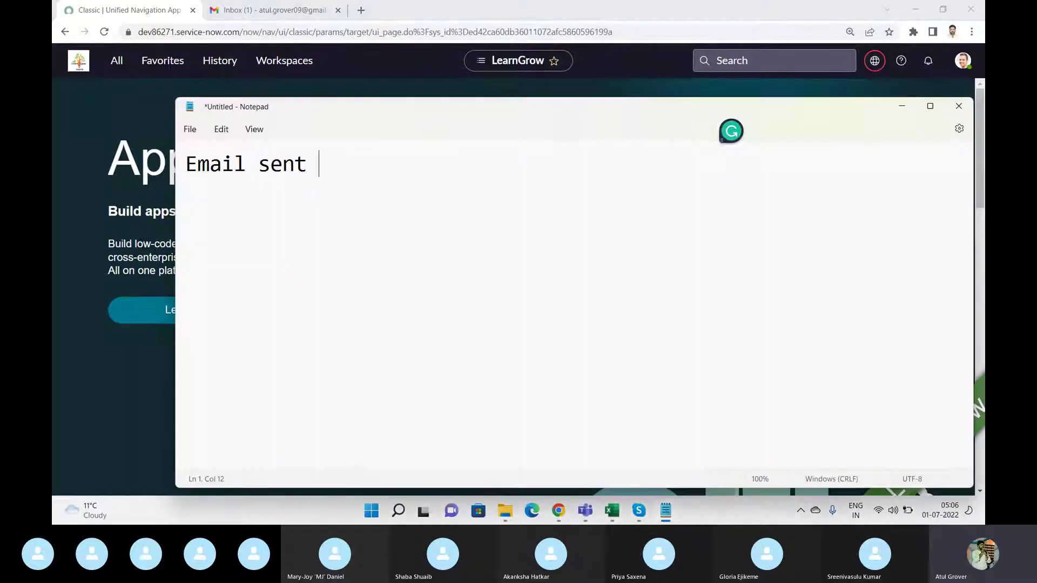
{"action": "type", "text": "-----"}
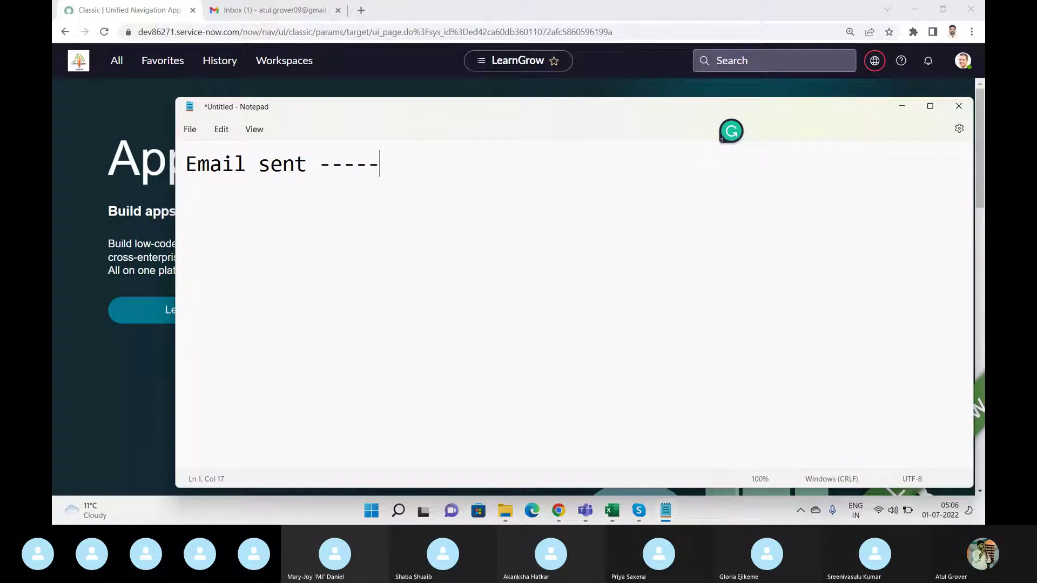
{"action": "type", "text": "----"}
{"action": "key", "text": "BackSpace"}
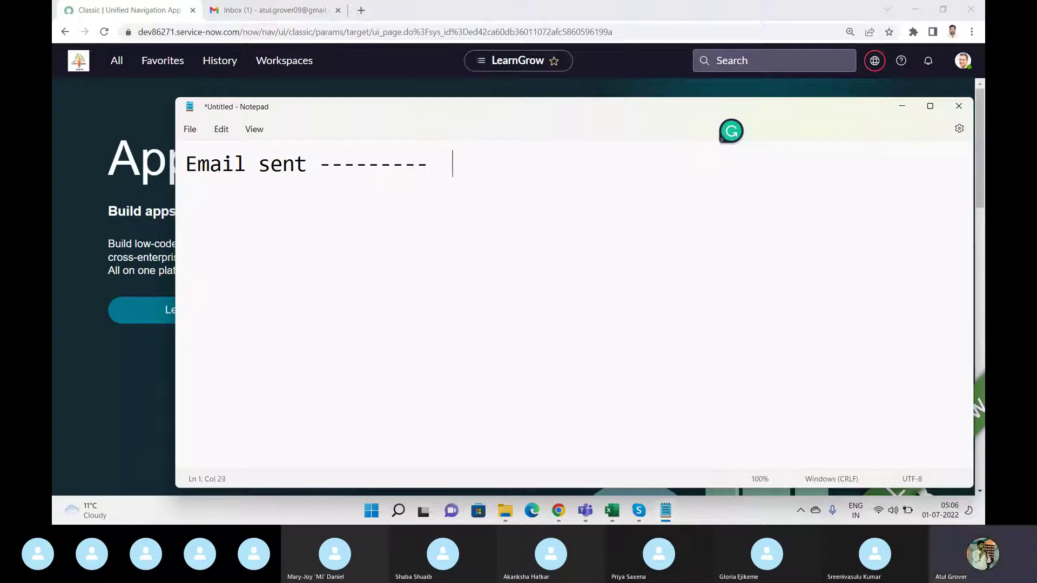
{"action": "type", "text": "Incident / Record"}
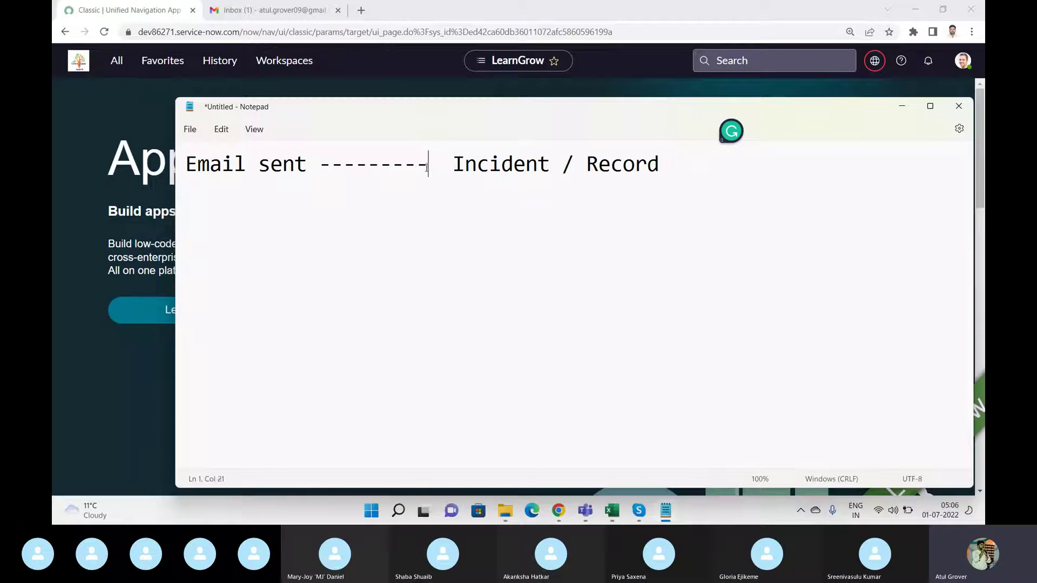
Insert "Email Inbound action----" between the dashes and "Incident / Record" in the note
{"action": "left_click_drag", "start_coordinate": [428, 165], "coordinate": [315, 168]}
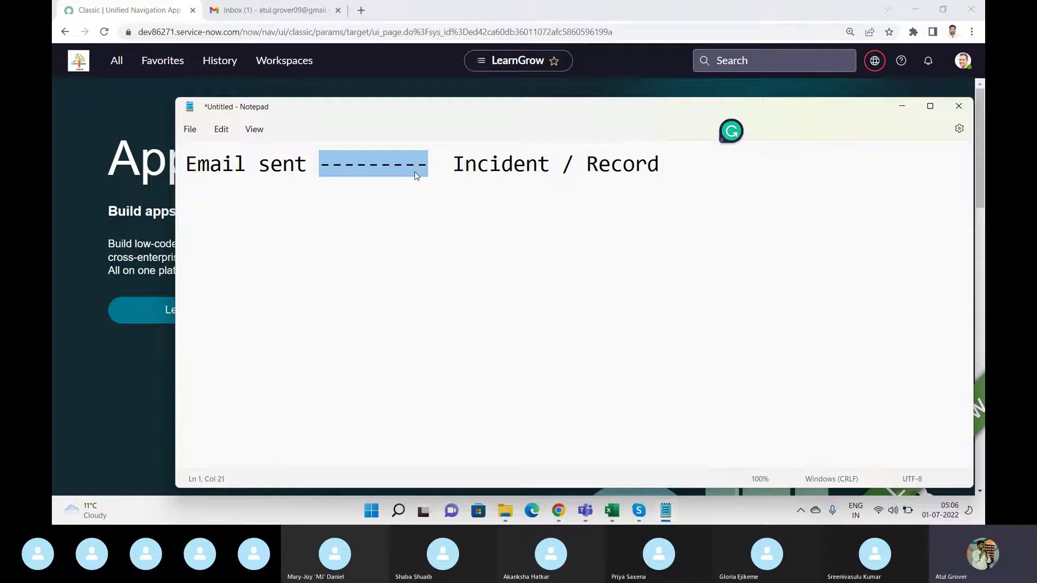
{"action": "left_click", "coordinate": [441, 165]}
{"action": "type", "text": "Email"}
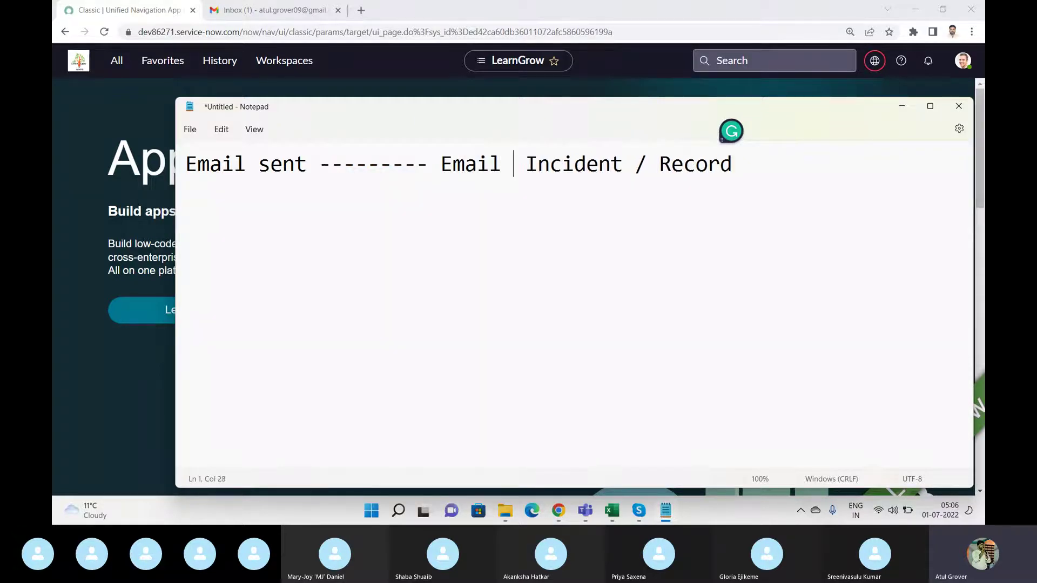
{"action": "type", "text": " Inbound actio"}
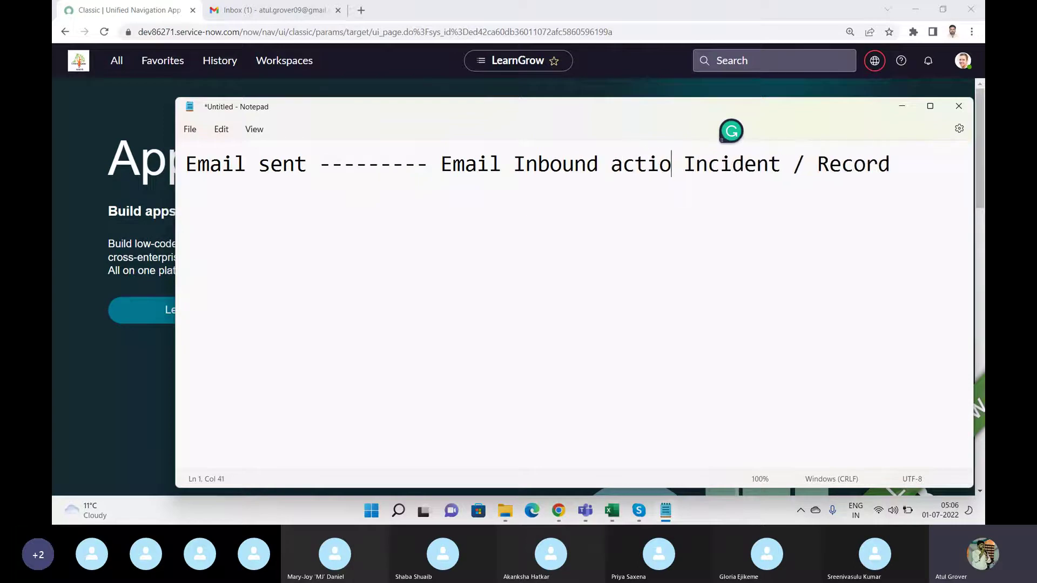
{"action": "type", "text": "n----"}
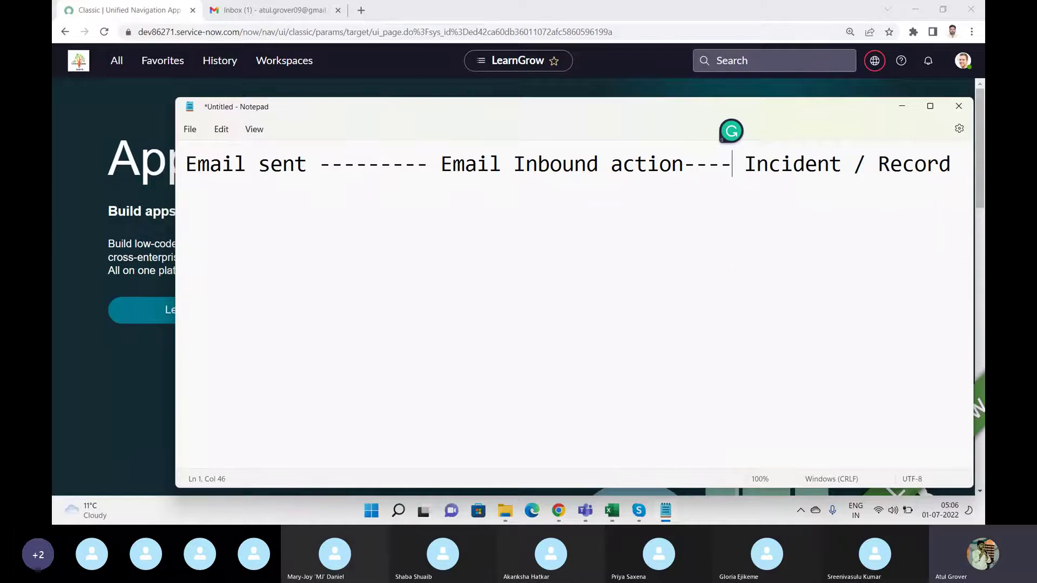
{"action": "key", "text": "alt"}
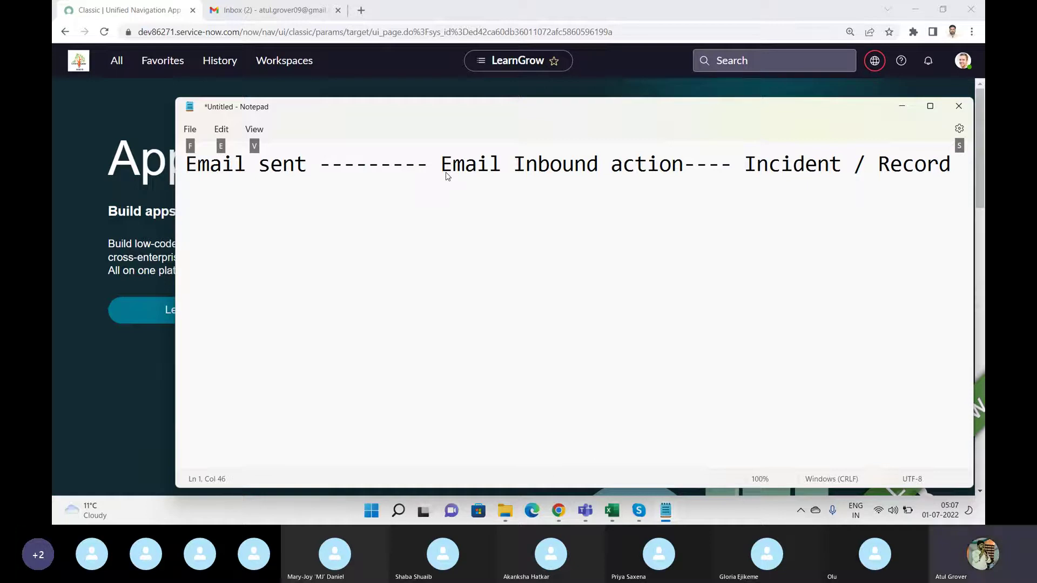
Highlight "Email Inbound action" in the note, then check the incident-created email from IT Service Desk in Gmail
{"action": "key", "text": "Escape"}
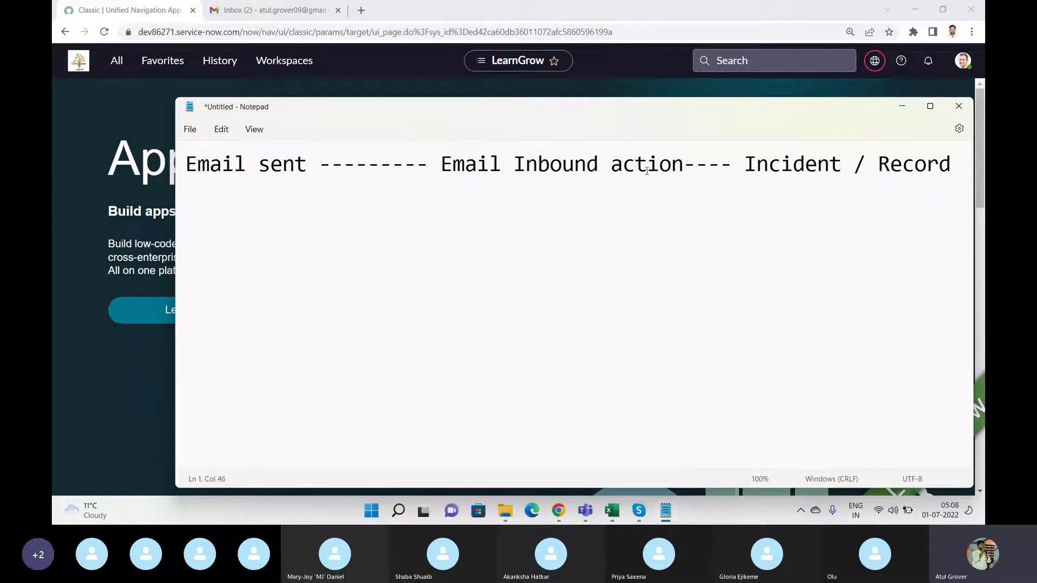
{"action": "left_click_drag", "start_coordinate": [690, 170], "coordinate": [440, 178]}
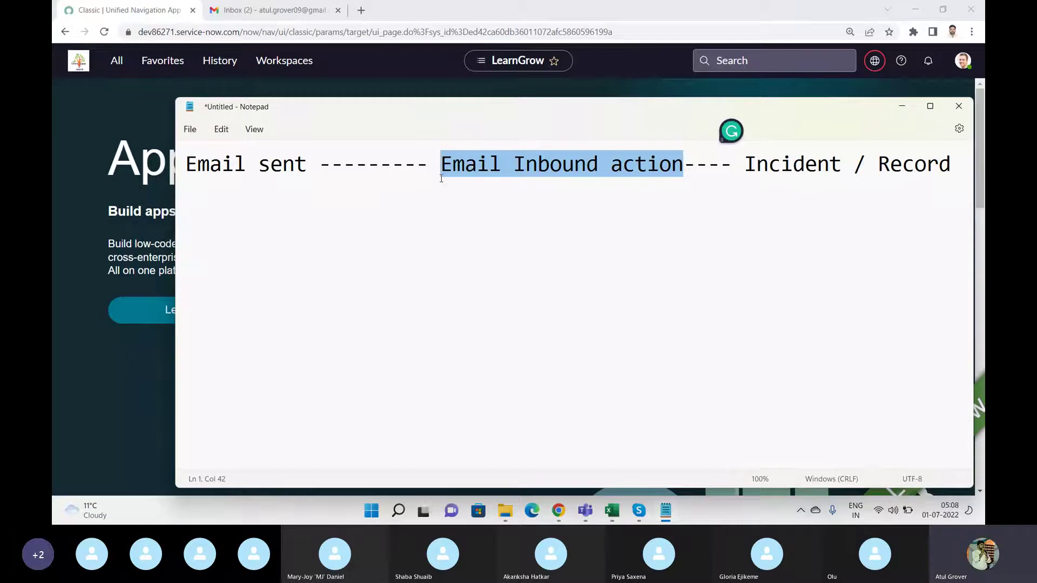
{"action": "left_click", "coordinate": [291, 10]}
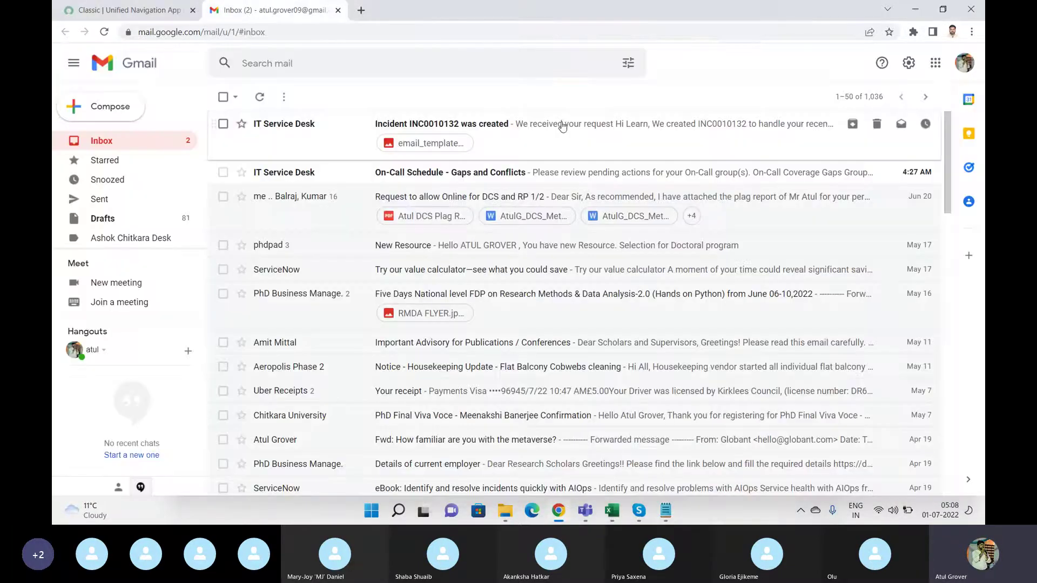
{"action": "left_click", "coordinate": [561, 126]}
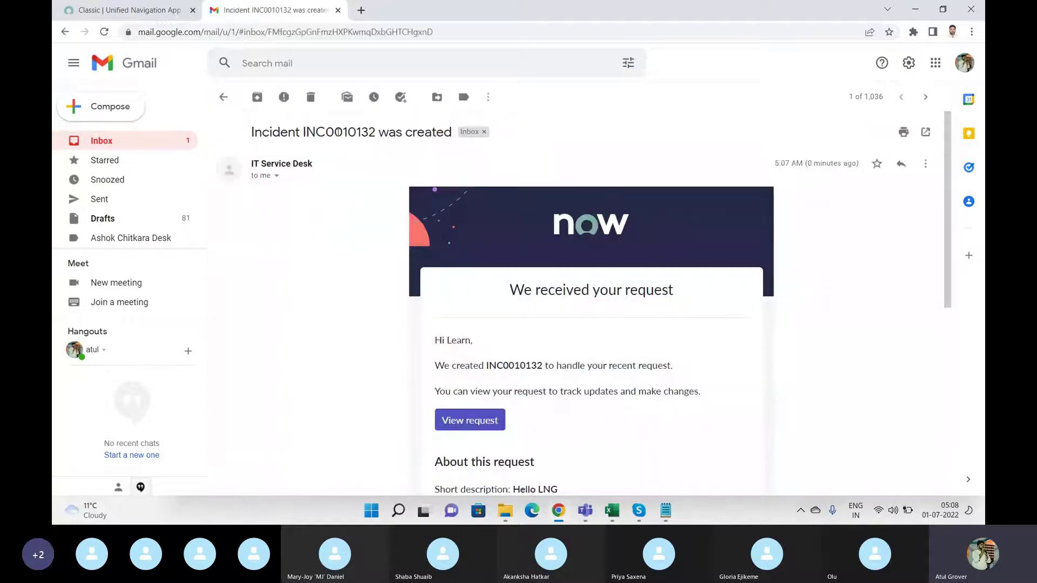
{"action": "triple_click", "coordinate": [338, 132]}
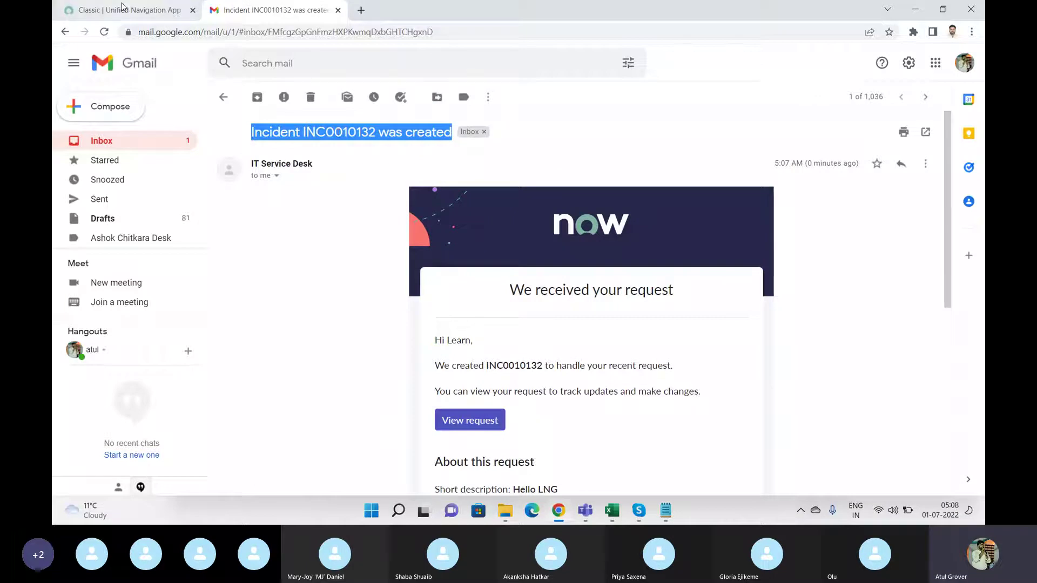
{"action": "left_click", "coordinate": [104, 11]}
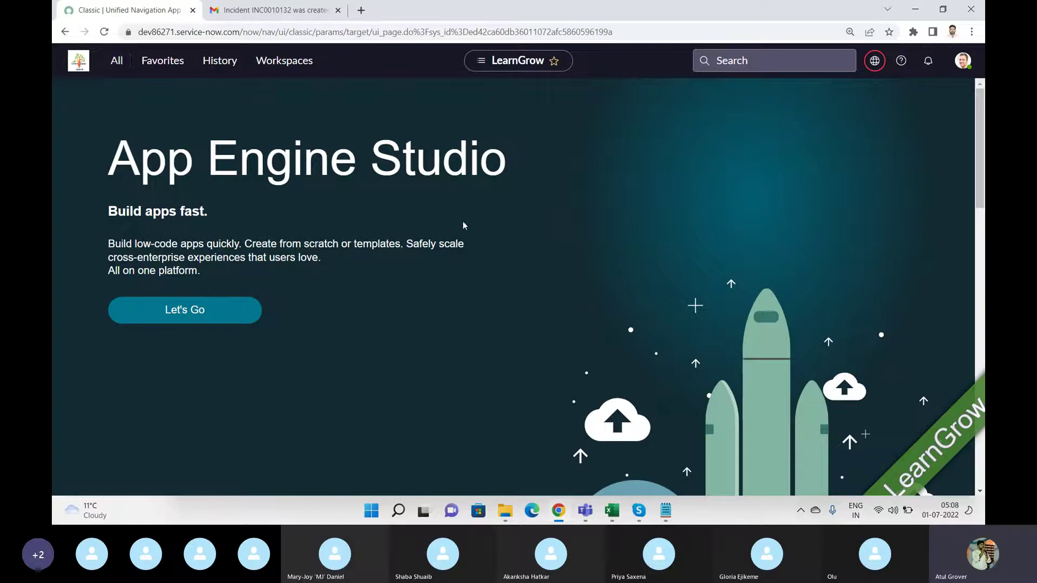
In the Notepad note, add the heading "Email inbound Action" two lines below the flow line
{"action": "left_click", "coordinate": [670, 518]}
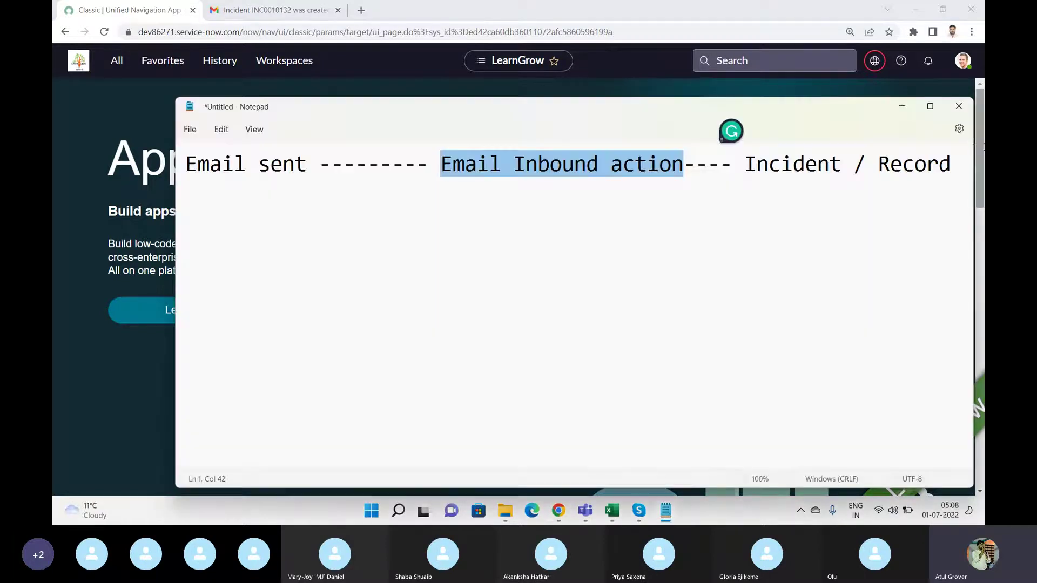
{"action": "left_click", "coordinate": [954, 161]}
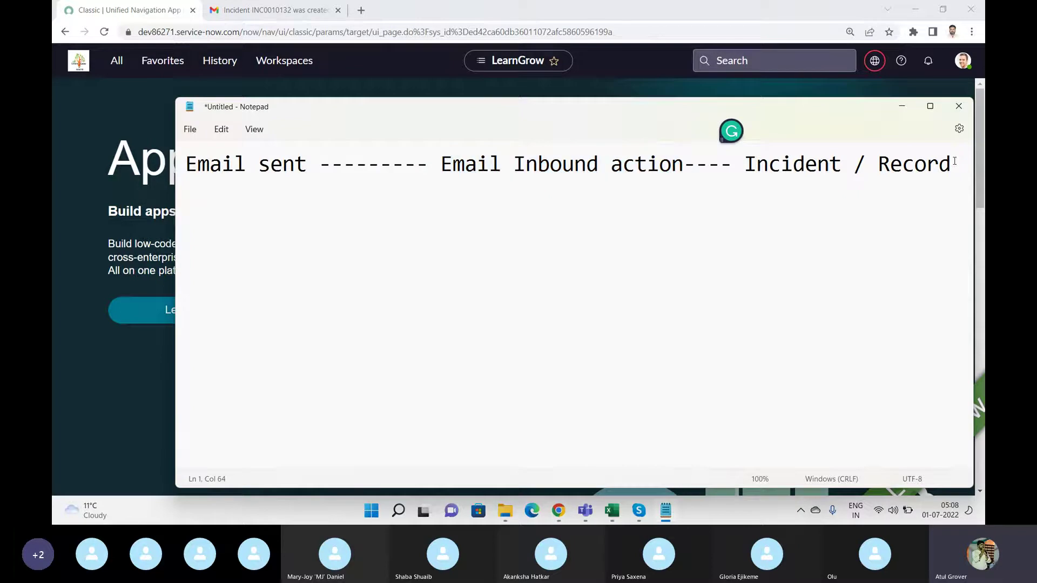
{"action": "key", "text": "Return"}
{"action": "key", "text": "Return"}
{"action": "type", "text": "Email invound"}
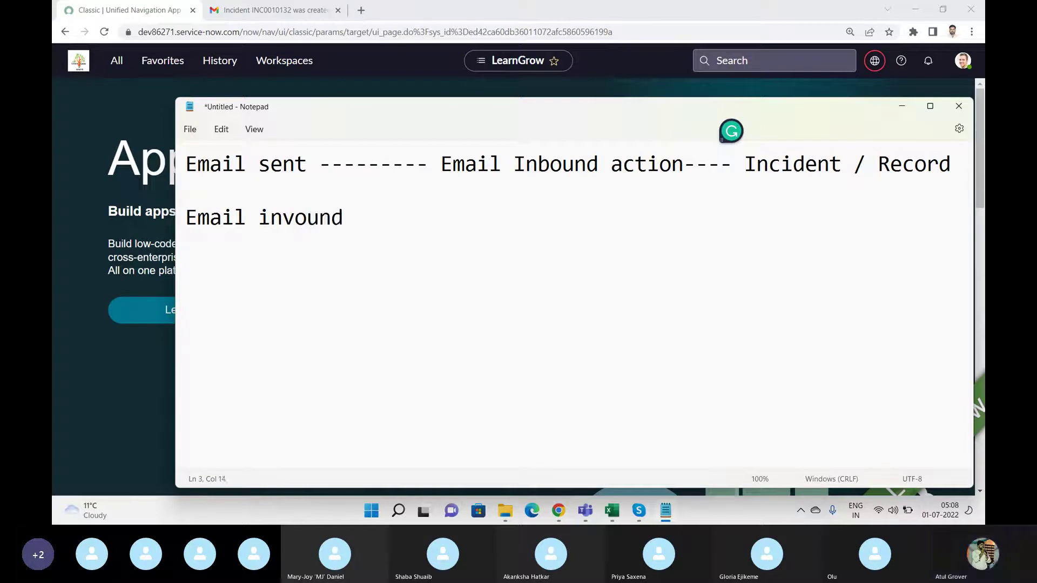
{"action": "key", "text": "BackSpace"}
{"action": "key", "text": "BackSpace"}
{"action": "key", "text": "BackSpace"}
{"action": "key", "text": "BackSpace"}
{"action": "key", "text": "BackSpace"}
{"action": "type", "text": "v"}
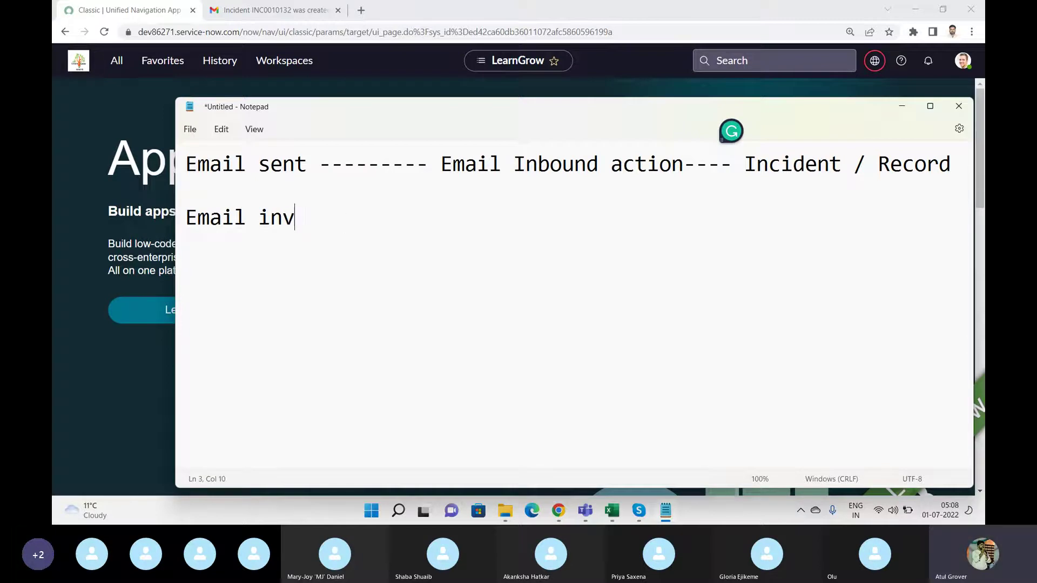
{"action": "key", "text": "BackSpace"}
{"action": "type", "text": "bou"}
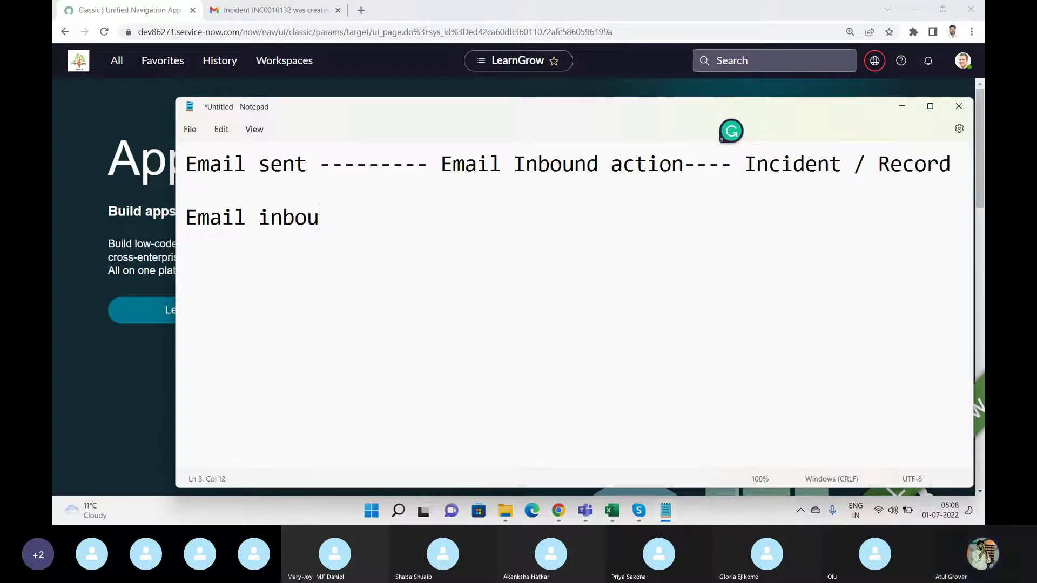
{"action": "type", "text": "nd Action"}
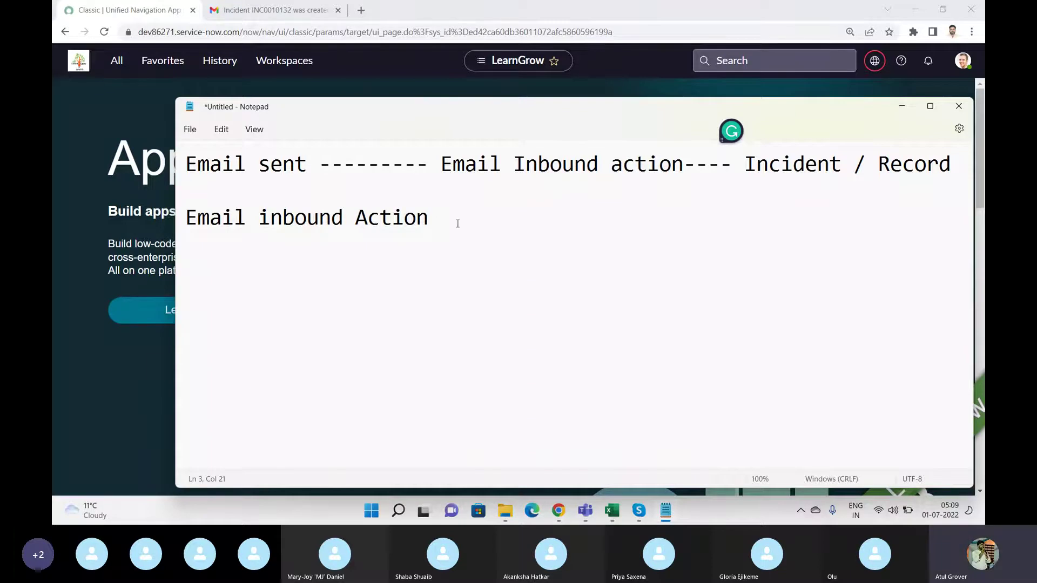
Write the line "Email --- How system subject in Short des" under the "Email inbound Action" heading
{"action": "key", "text": "Return"}
{"action": "type", "text": "Email -"}
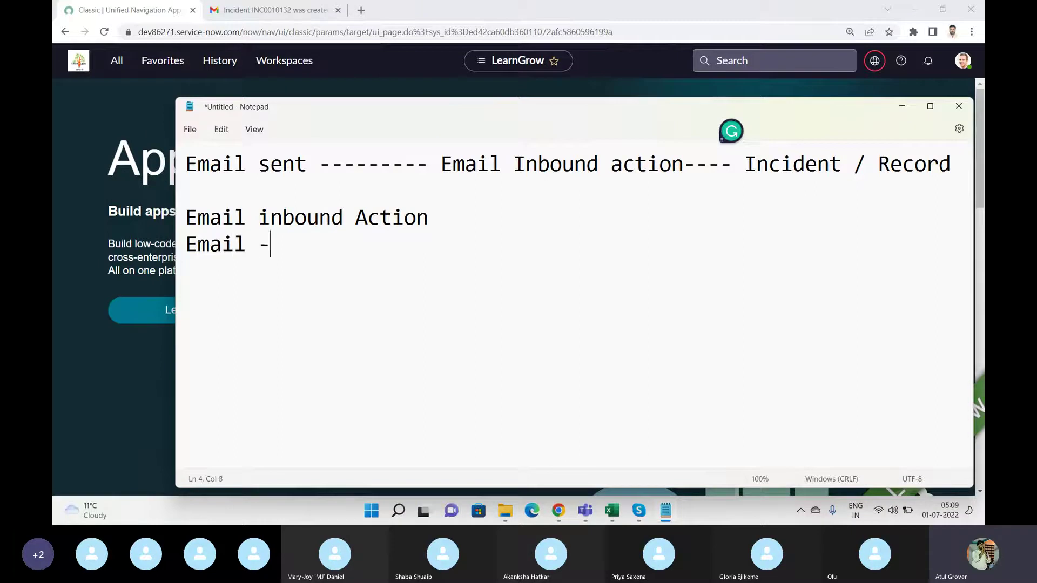
{"action": "type", "text": "-- How syst"}
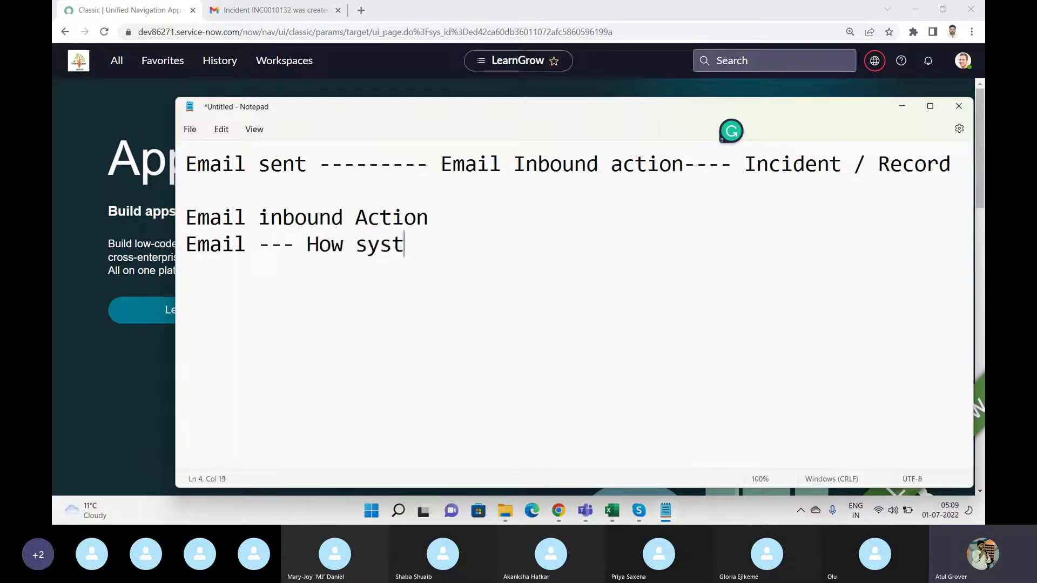
{"action": "type", "text": "em "}
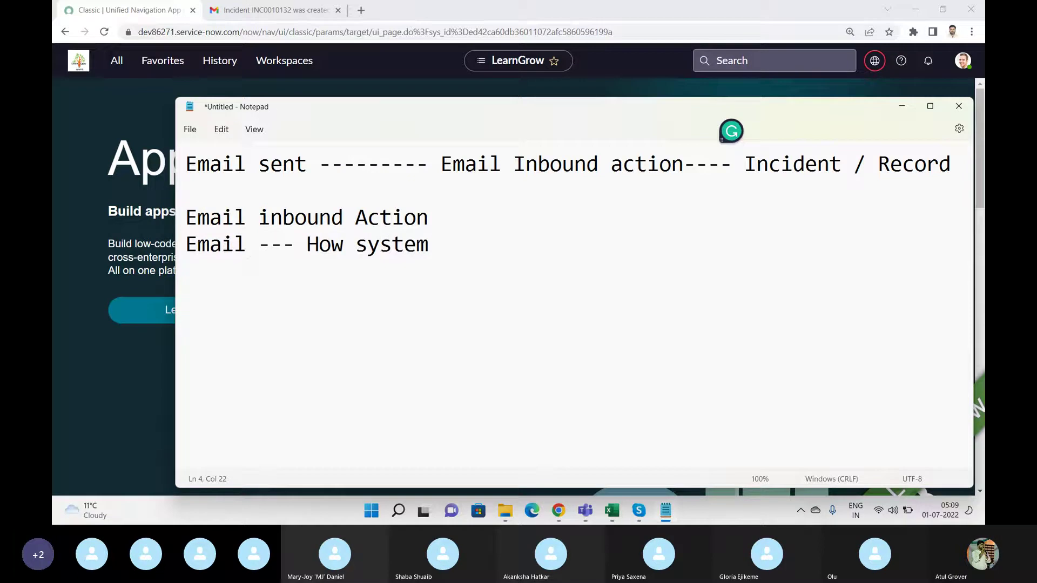
{"action": "type", "text": "subject "}
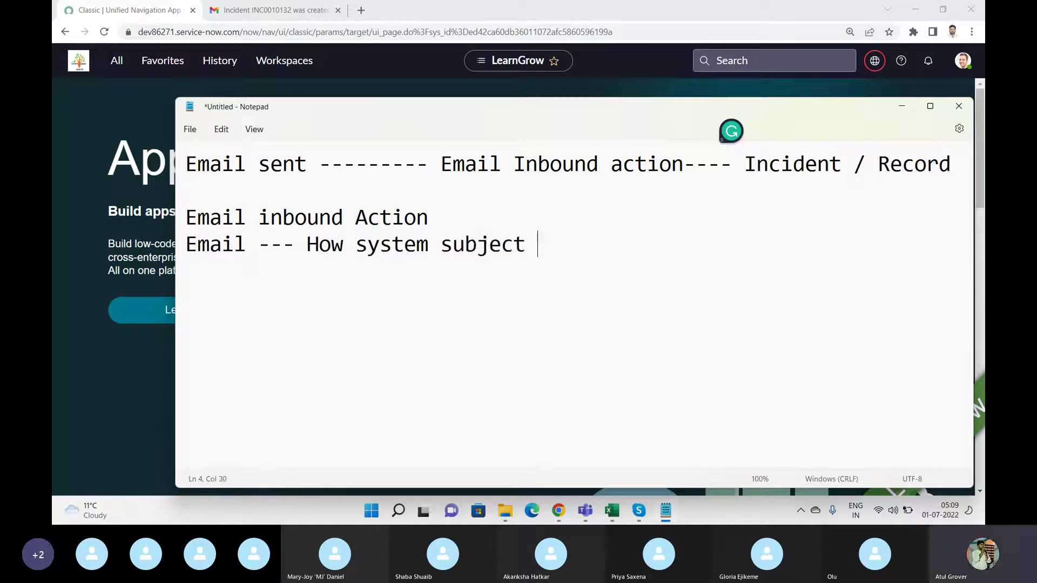
{"action": "type", "text": "in Des"}
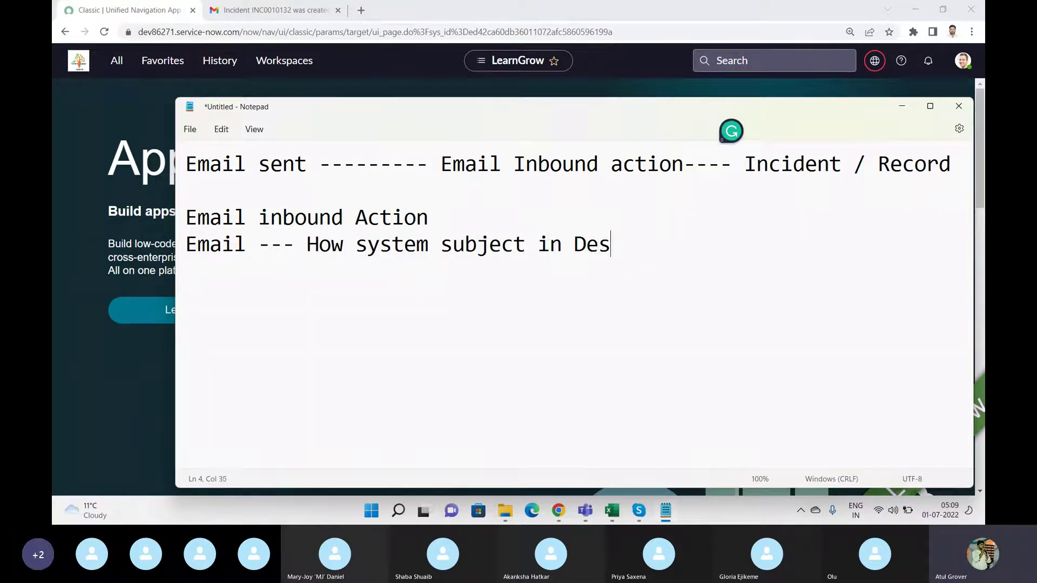
{"action": "key", "text": "BackSpace"}
{"action": "key", "text": "BackSpace"}
{"action": "key", "text": "BackSpace"}
{"action": "type", "text": "Sort"}
{"action": "key", "text": "BackSpace"}
{"action": "key", "text": "BackSpace"}
{"action": "key", "text": "BackSpace"}
{"action": "key", "text": "BackSpace"}
{"action": "type", "text": "ho"}
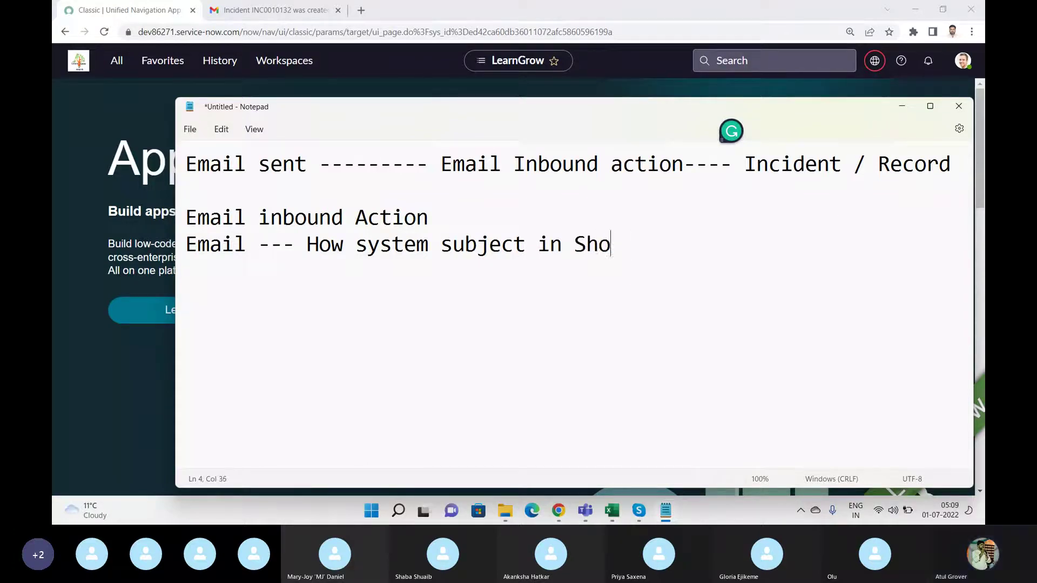
{"action": "type", "text": "rt des"}
Add the line "email body - Des" at the end of the note
{"action": "key", "text": "Return"}
{"action": "type", "text": "emai"}
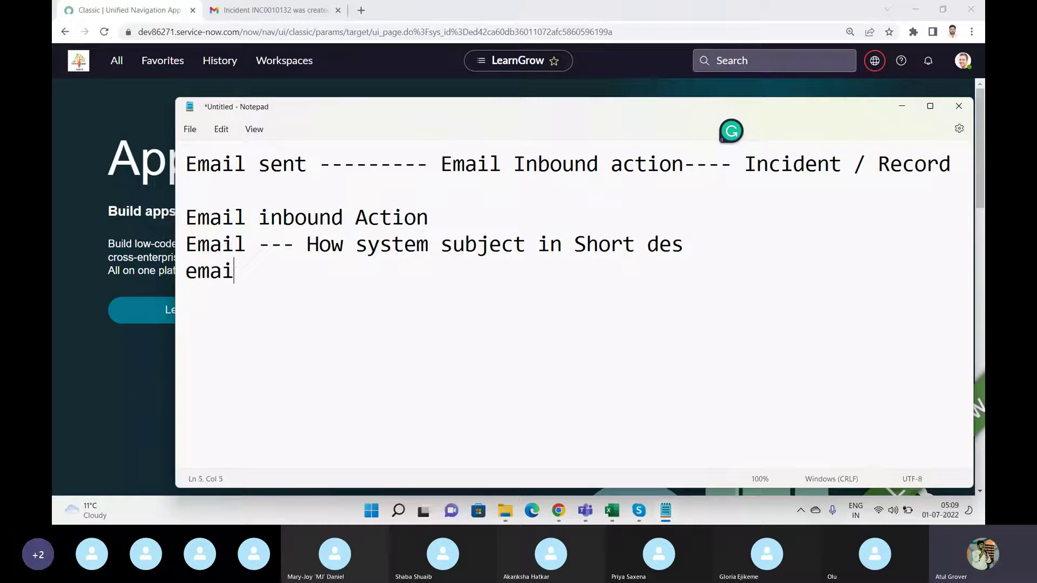
{"action": "type", "text": "l body - "}
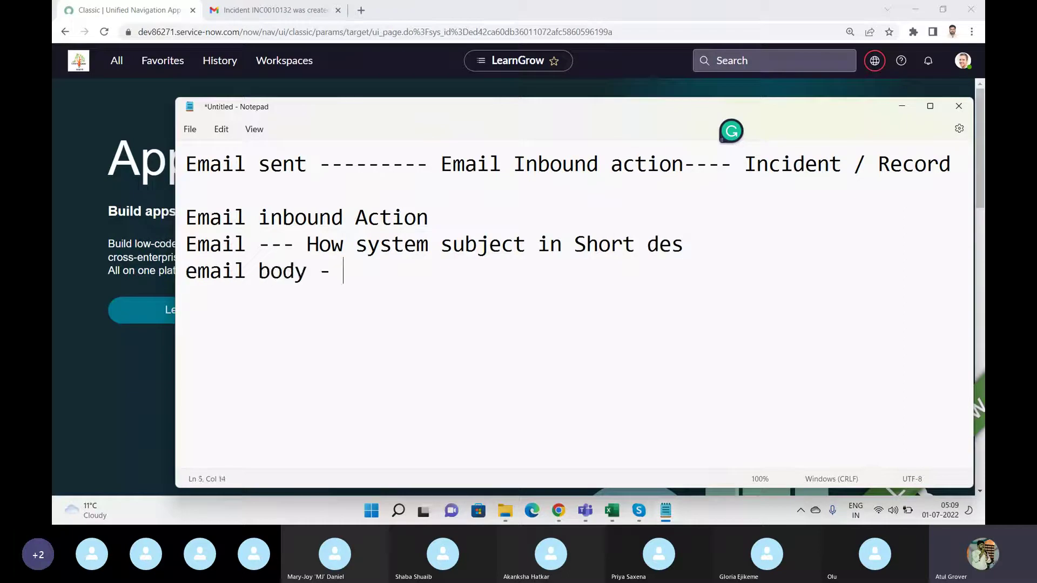
{"action": "type", "text": "Des"}
Copy the incident number INC0010132 from the Gmail notification and look it up with ServiceNow's global search
{"action": "left_click", "coordinate": [348, 7]}
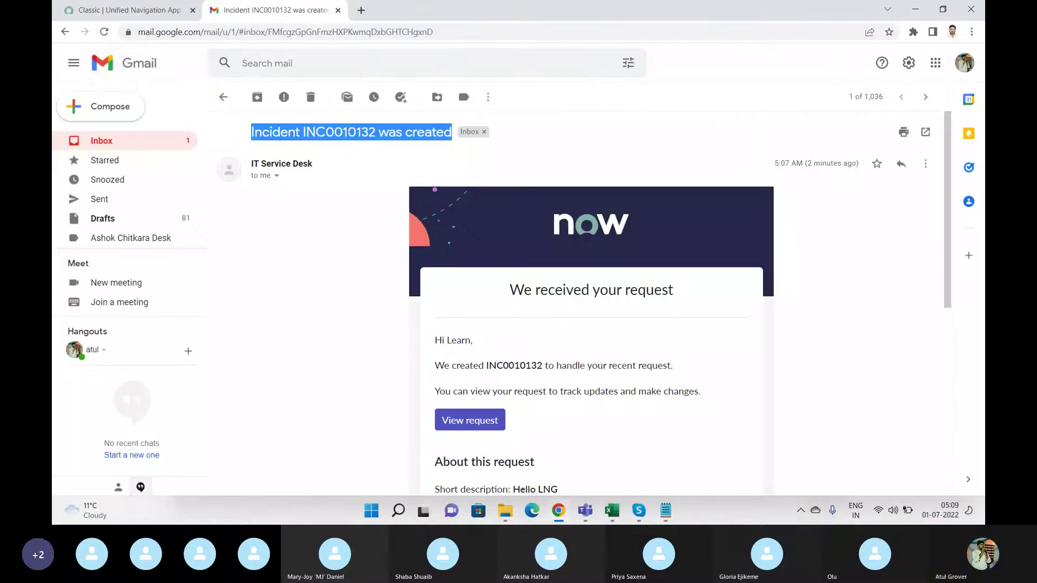
{"action": "double_click", "coordinate": [349, 130]}
{"action": "key", "text": "ctrl+c"}
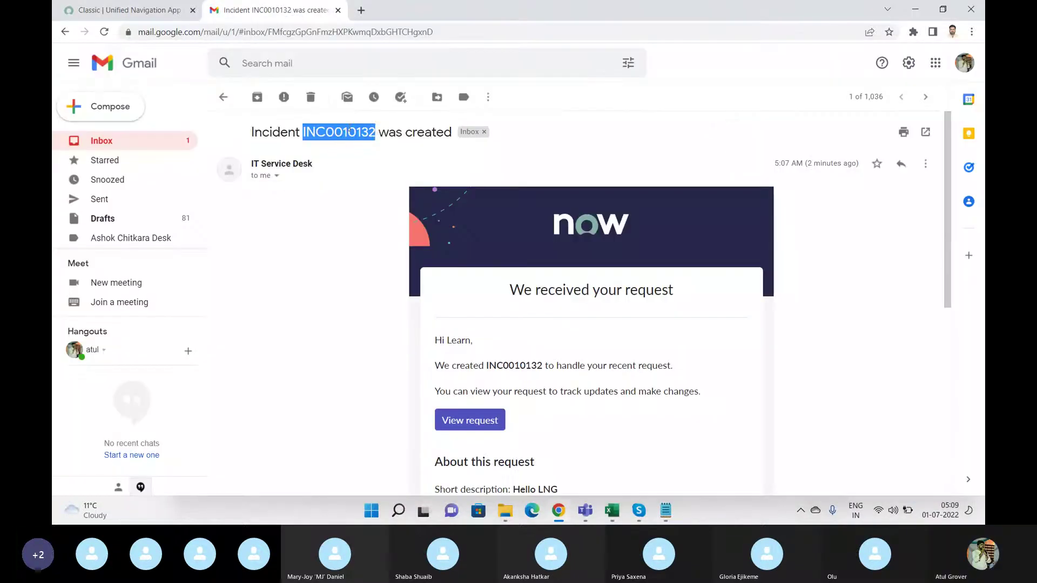
{"action": "left_click", "coordinate": [139, 11]}
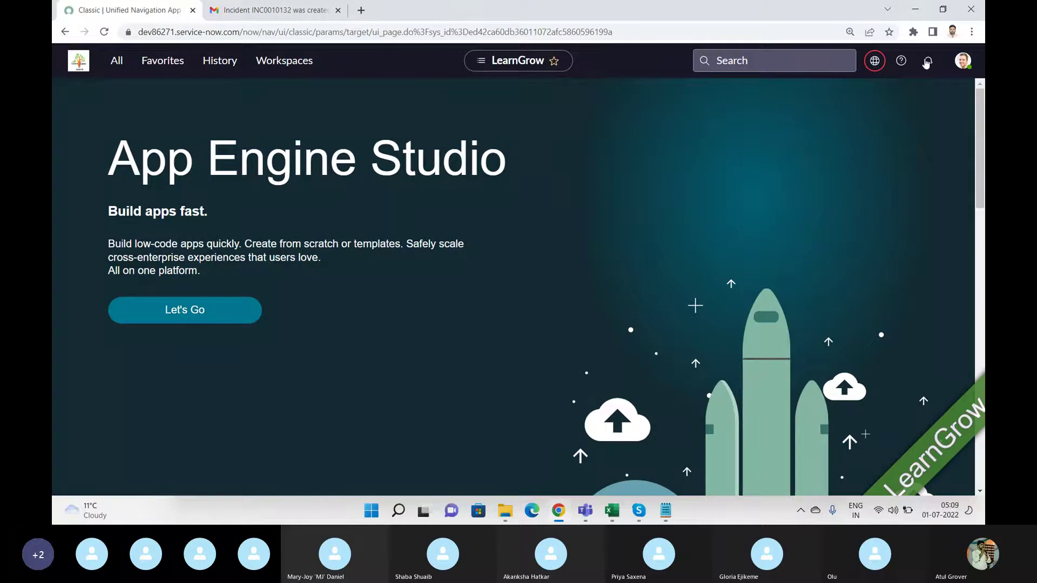
{"action": "left_click", "coordinate": [751, 62]}
{"action": "key", "text": "ctrl+v"}
{"action": "key", "text": "Return"}
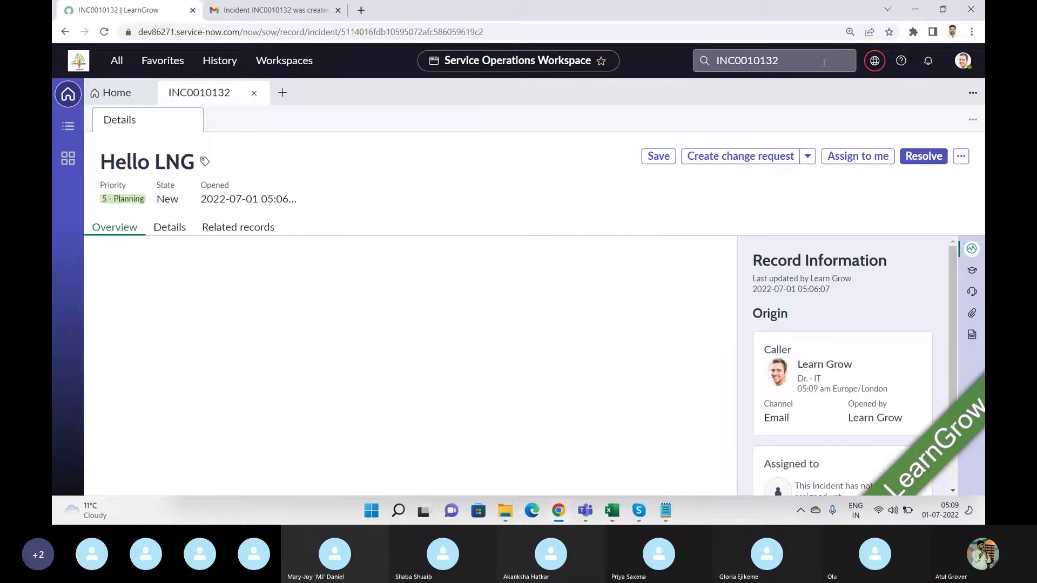
Clear the incident number from the global search
{"action": "left_click", "coordinate": [824, 63]}
{"action": "key", "text": "ctrl+c"}
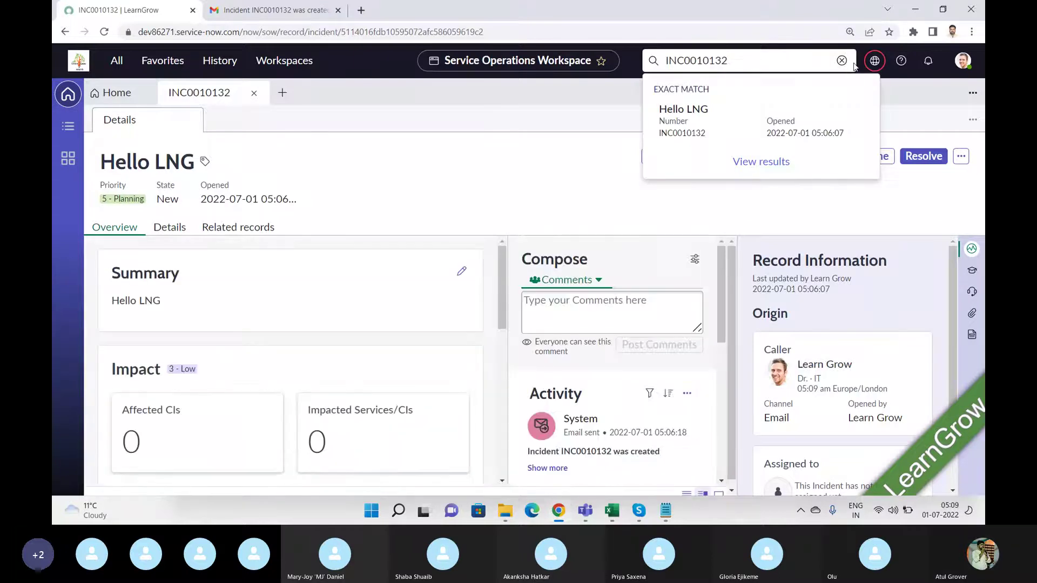
{"action": "left_click", "coordinate": [841, 60]}
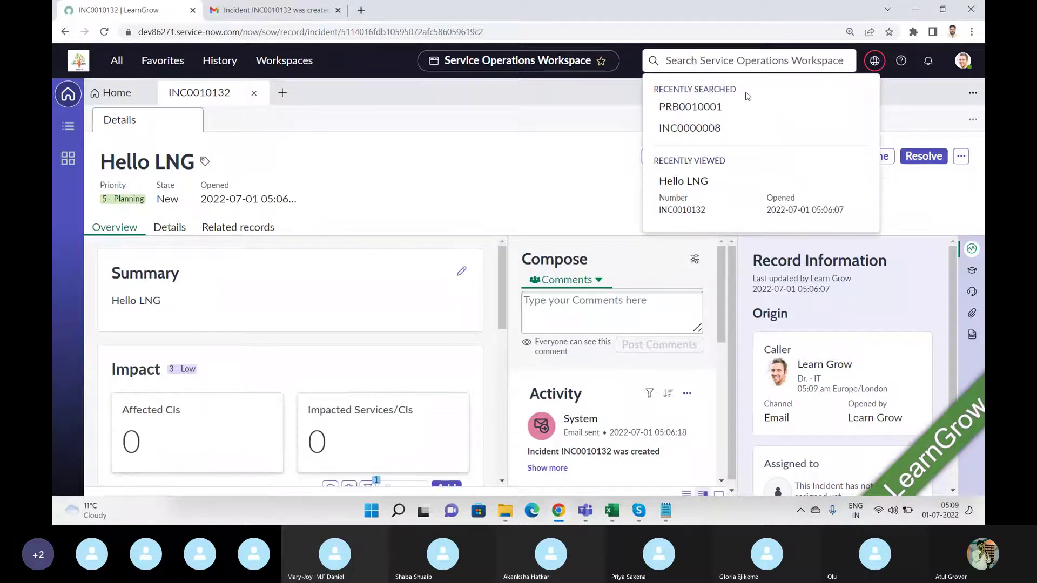
{"action": "left_click", "coordinate": [846, 52]}
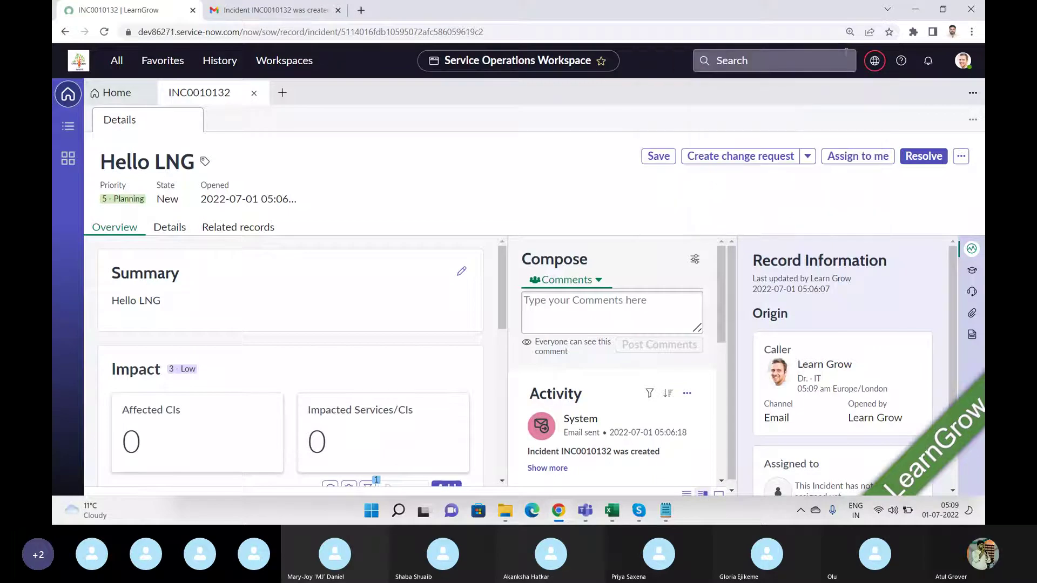
{"action": "left_click", "coordinate": [846, 53]}
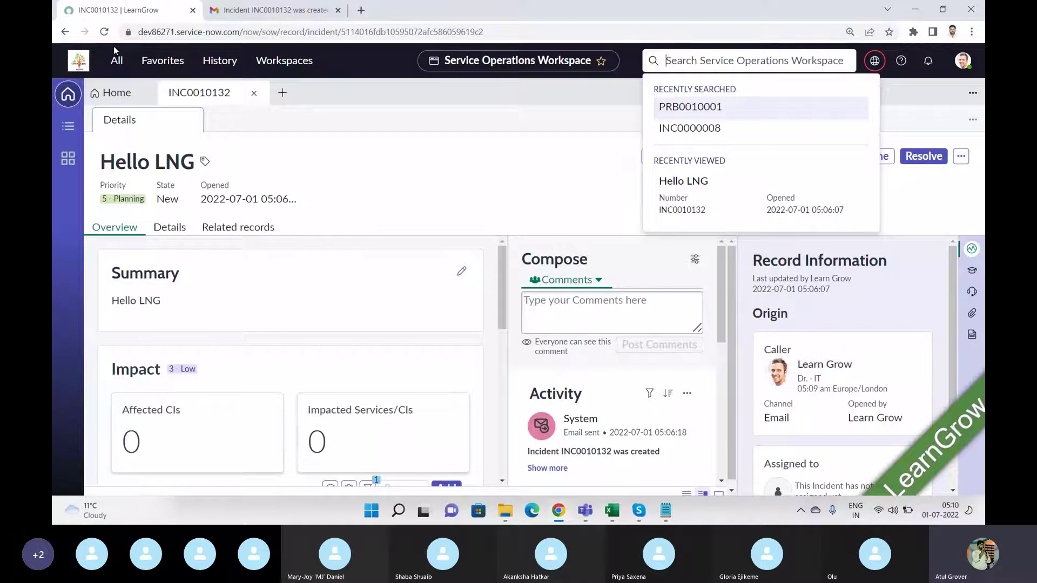
Show the list of open incidents and filter it by number INC0010132
{"action": "left_click", "coordinate": [116, 60]}
{"action": "type", "text": "inciden"}
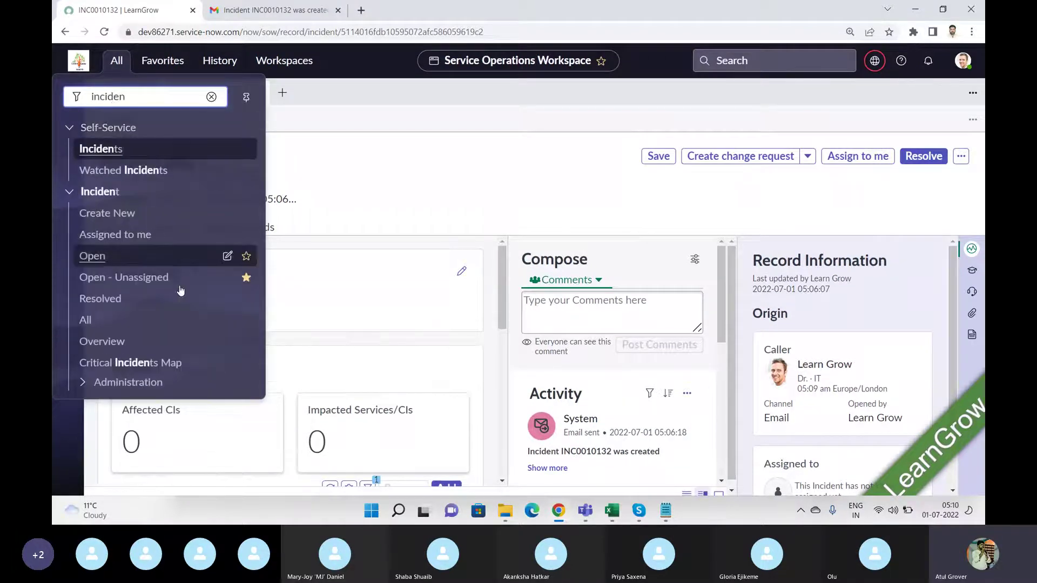
{"action": "left_click", "coordinate": [85, 258]}
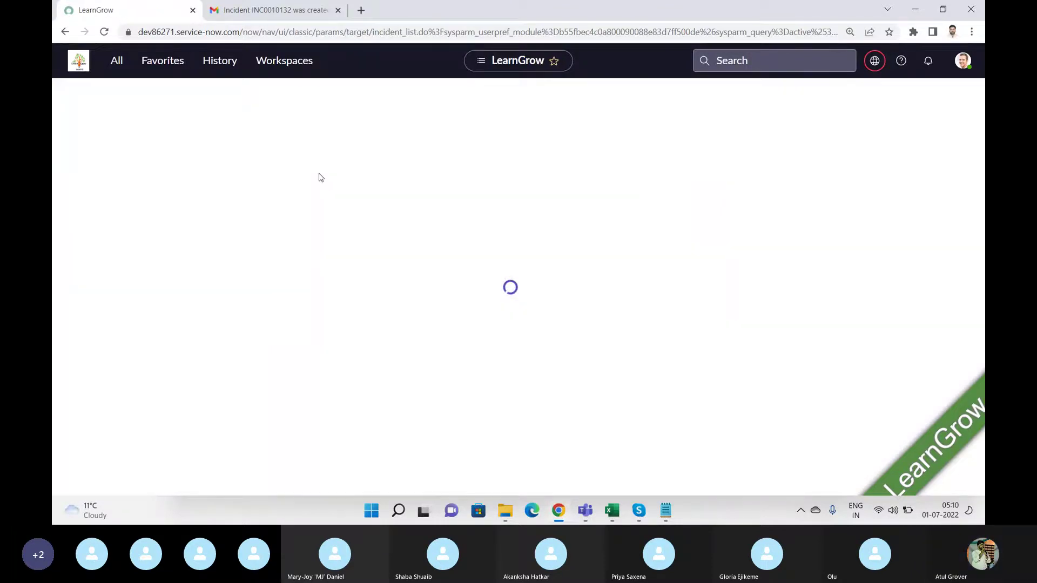
{"action": "left_click", "coordinate": [132, 169]}
{"action": "key", "text": "ctrl+v"}
{"action": "key", "text": "Return"}
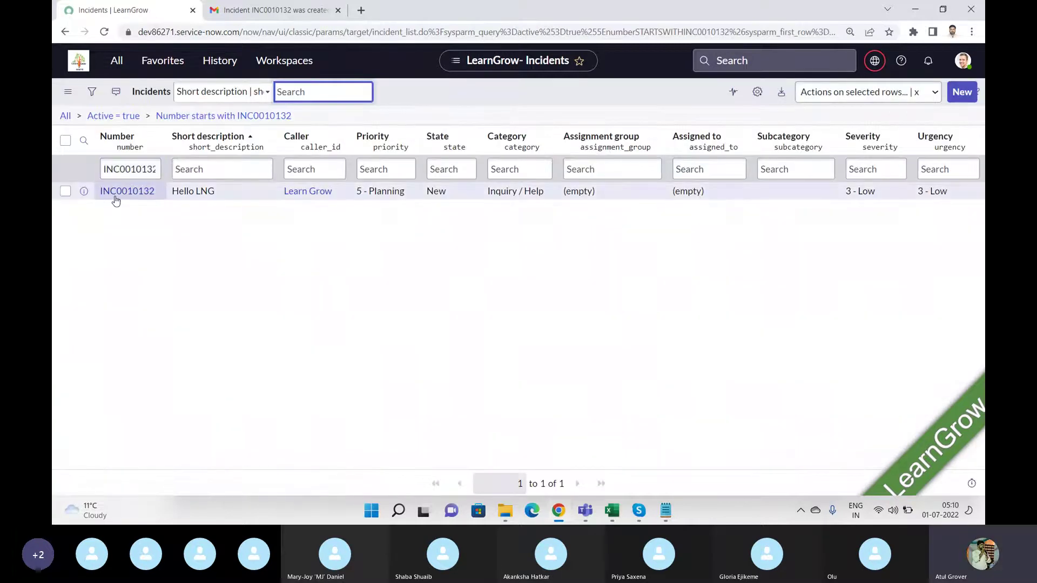
Open the filtered incident's record and highlight its Short description text
{"action": "left_click", "coordinate": [117, 194]}
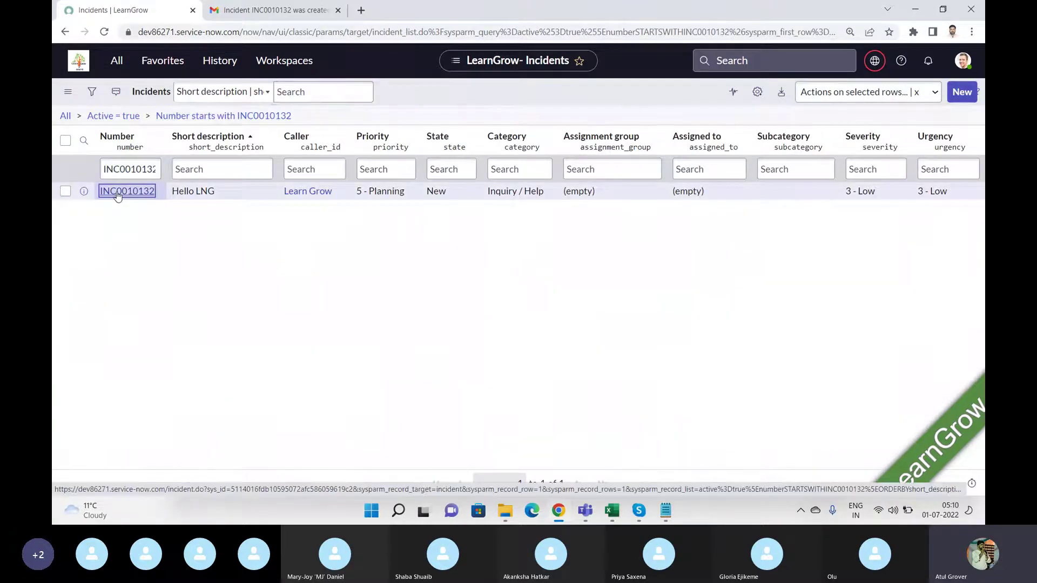
{"action": "left_click", "coordinate": [117, 196]}
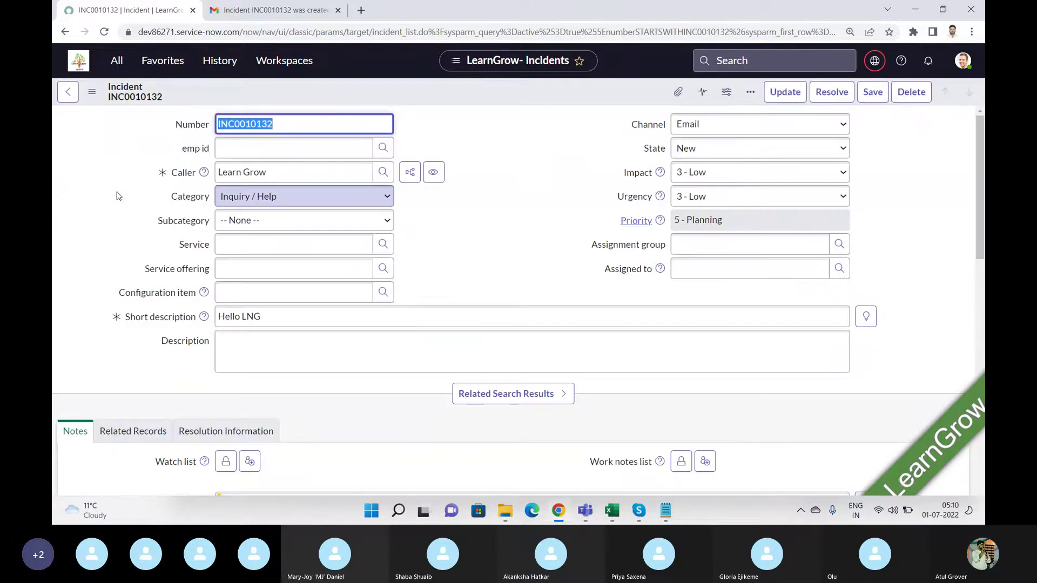
{"action": "left_click", "coordinate": [278, 329]}
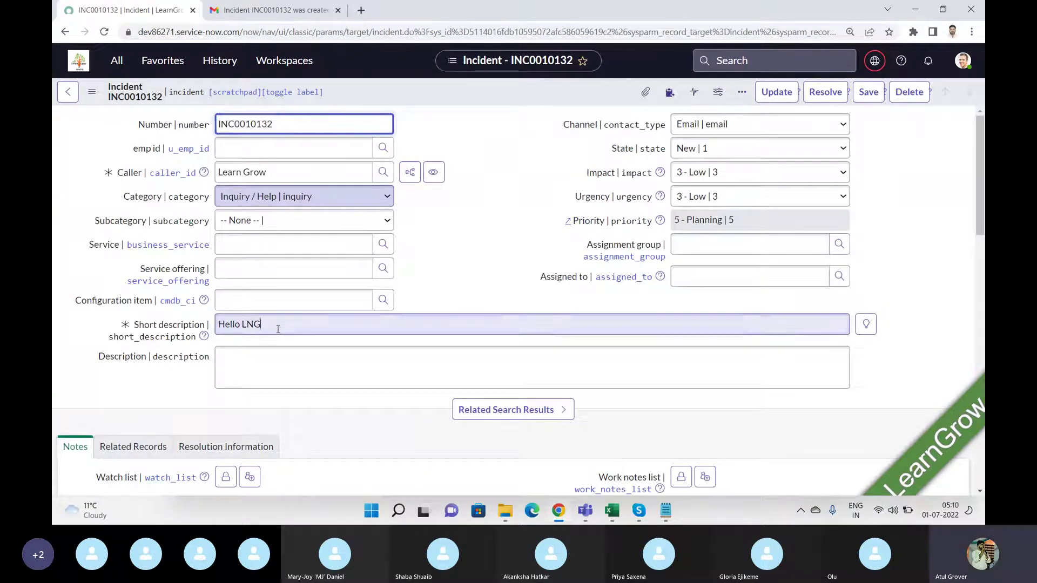
{"action": "key", "text": "ctrl+a"}
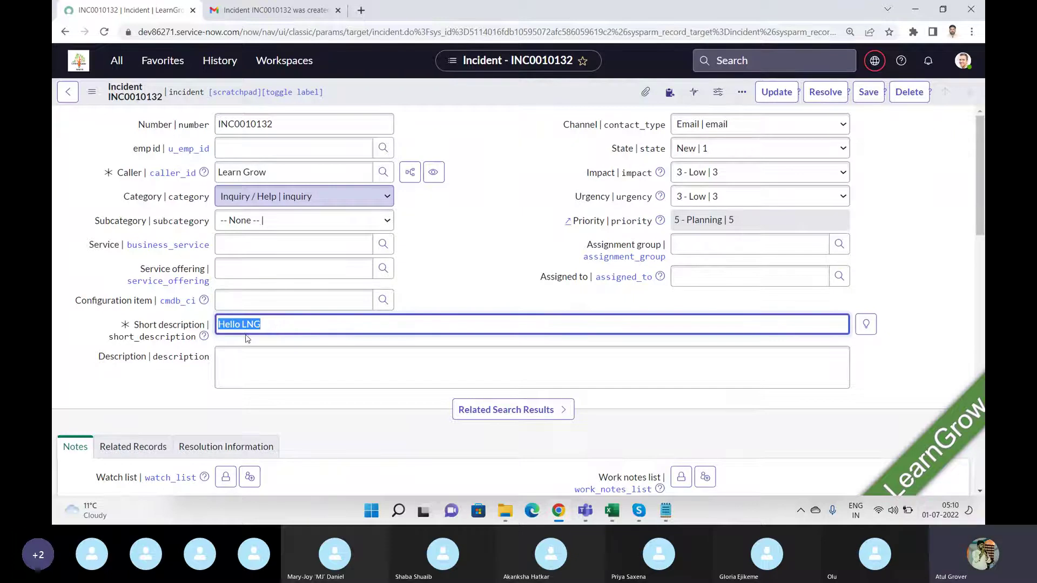
Switch to Gmail and review the incident notification's sender details and message content
{"action": "key", "text": "ctrl+Tab"}
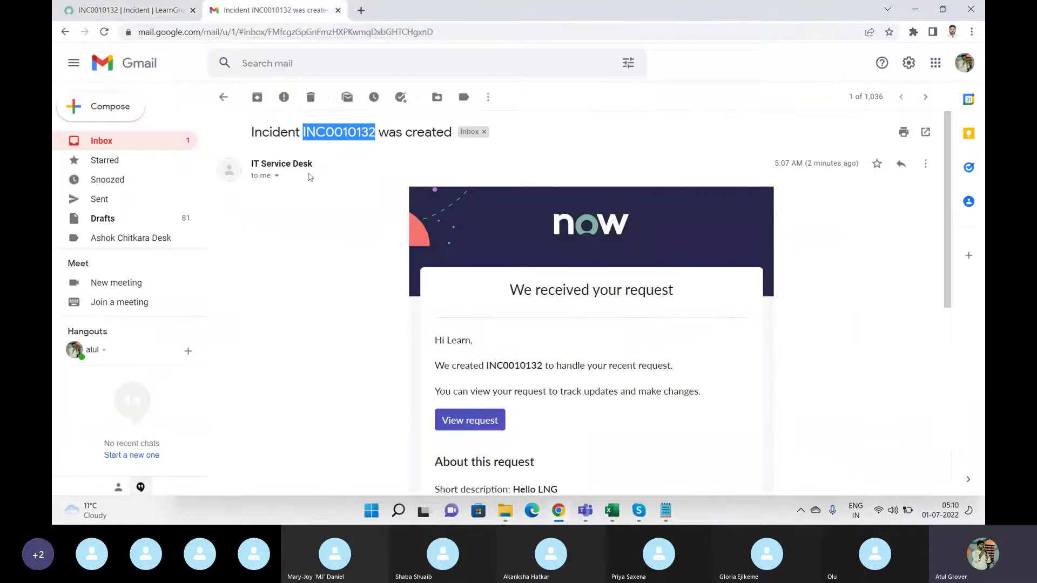
{"action": "left_click", "coordinate": [277, 178]}
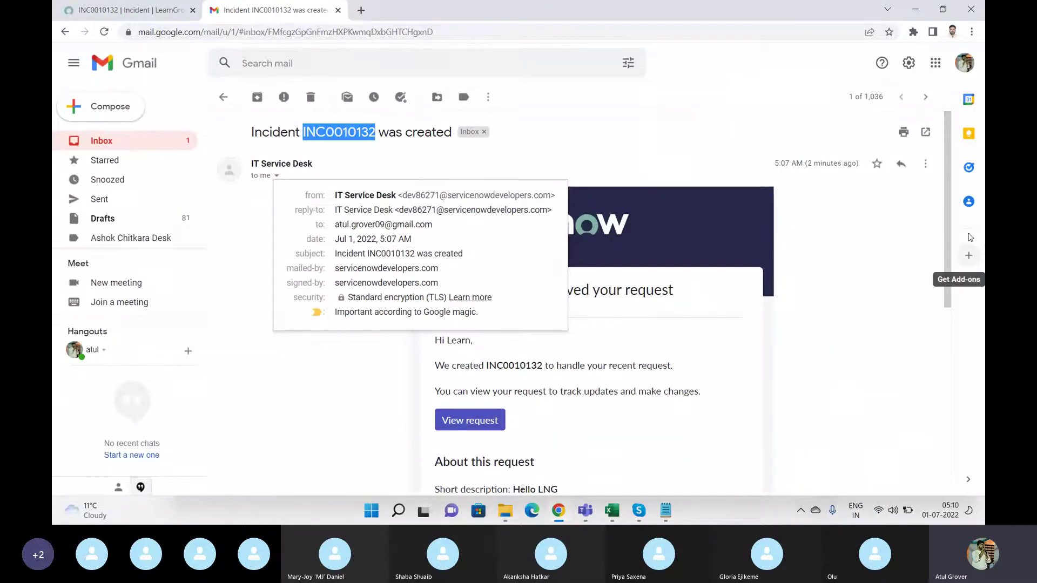
{"action": "scroll", "coordinate": [310, 266], "scroll_direction": "down", "scroll_amount": 7}
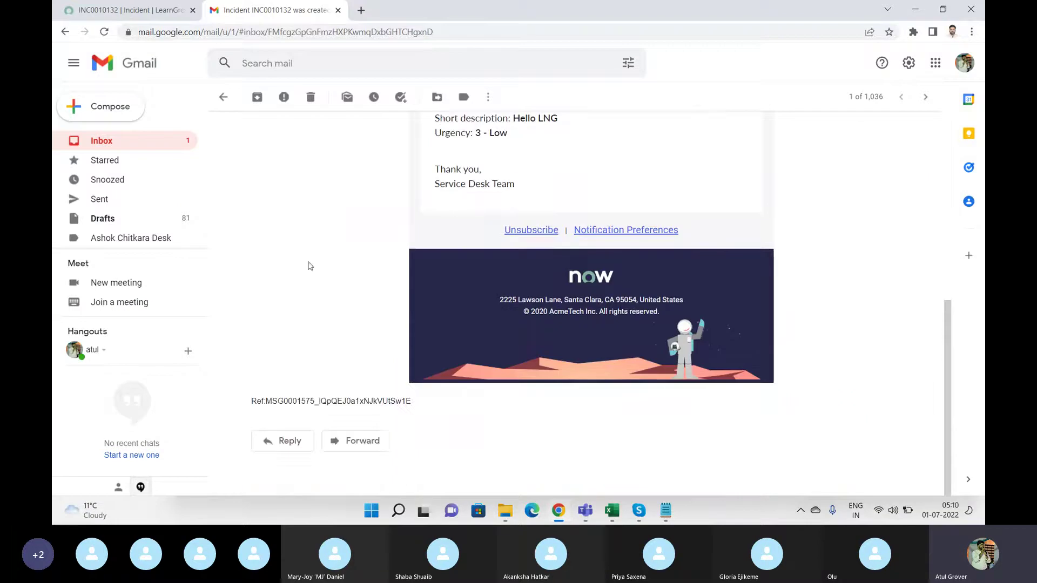
Open the sent email "Hello LNG" and highlight its subject
{"action": "left_click", "coordinate": [102, 200]}
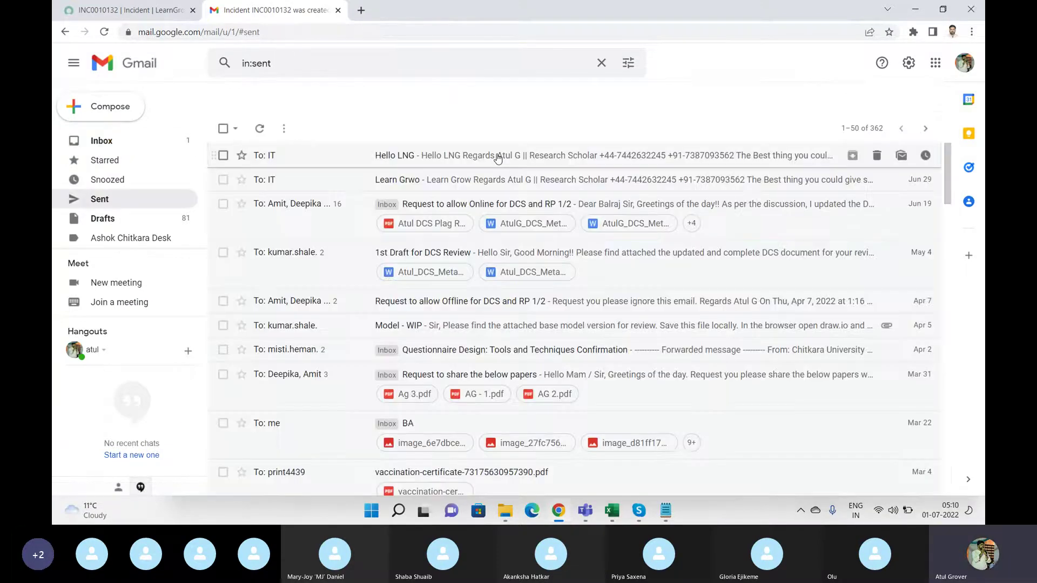
{"action": "left_click", "coordinate": [497, 157]}
{"action": "left_click_drag", "start_coordinate": [251, 132], "coordinate": [316, 133]}
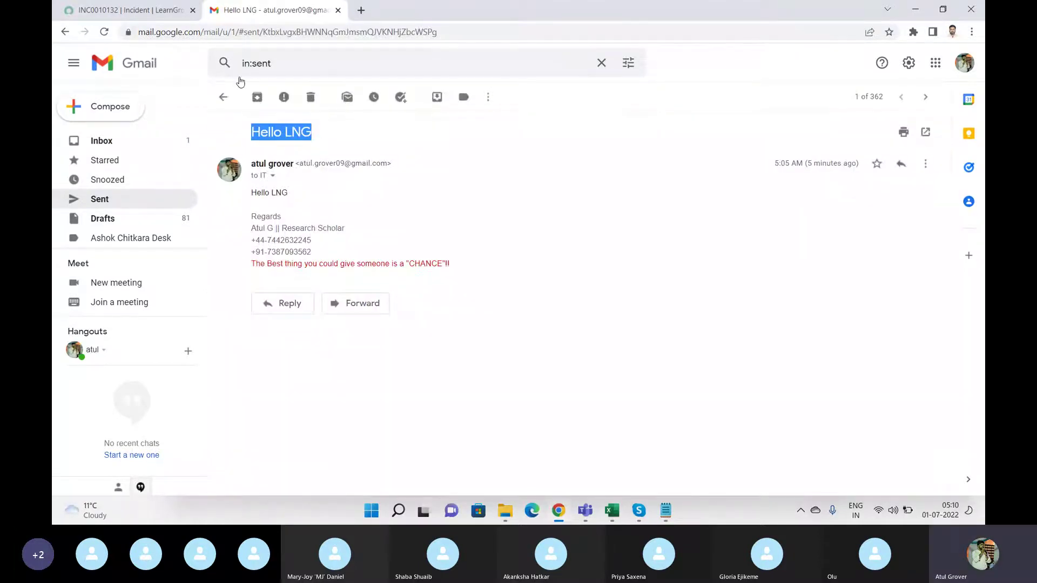
Compare the incident's Short description and Description fields with the subject and body of the sent email
{"action": "left_click", "coordinate": [123, 17]}
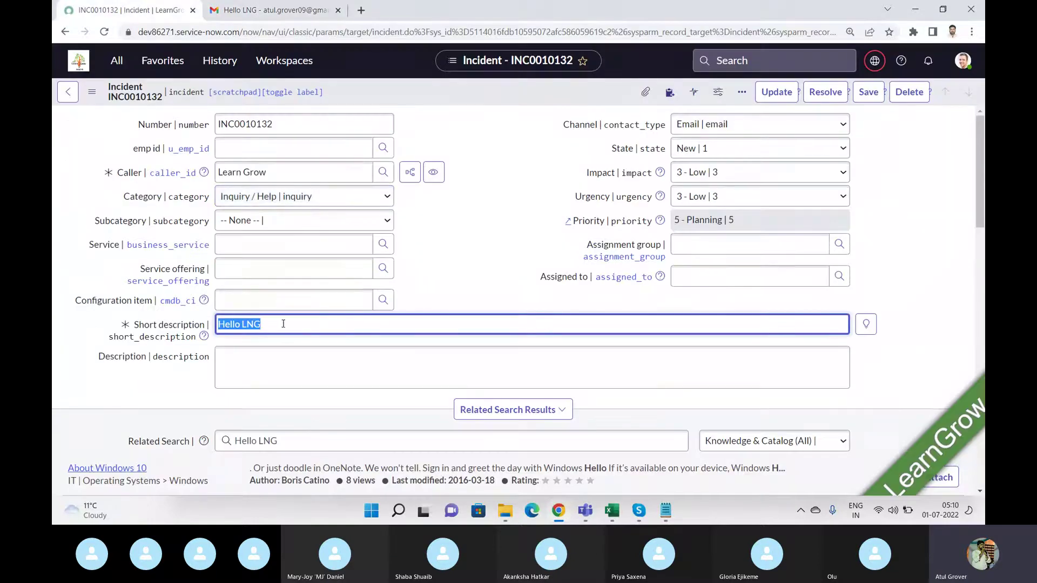
{"action": "left_click", "coordinate": [292, 374]}
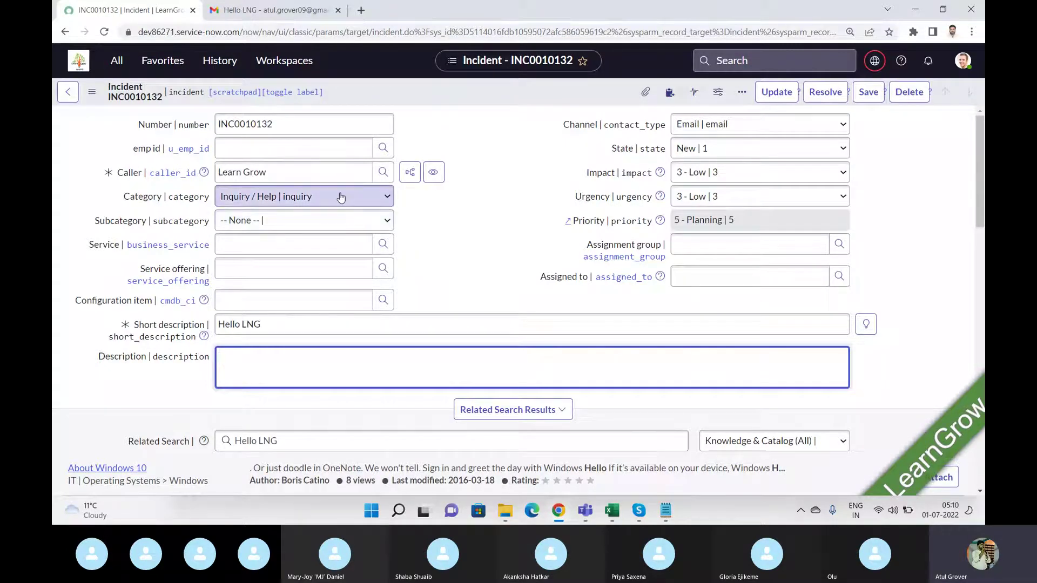
{"action": "left_click", "coordinate": [275, 10]}
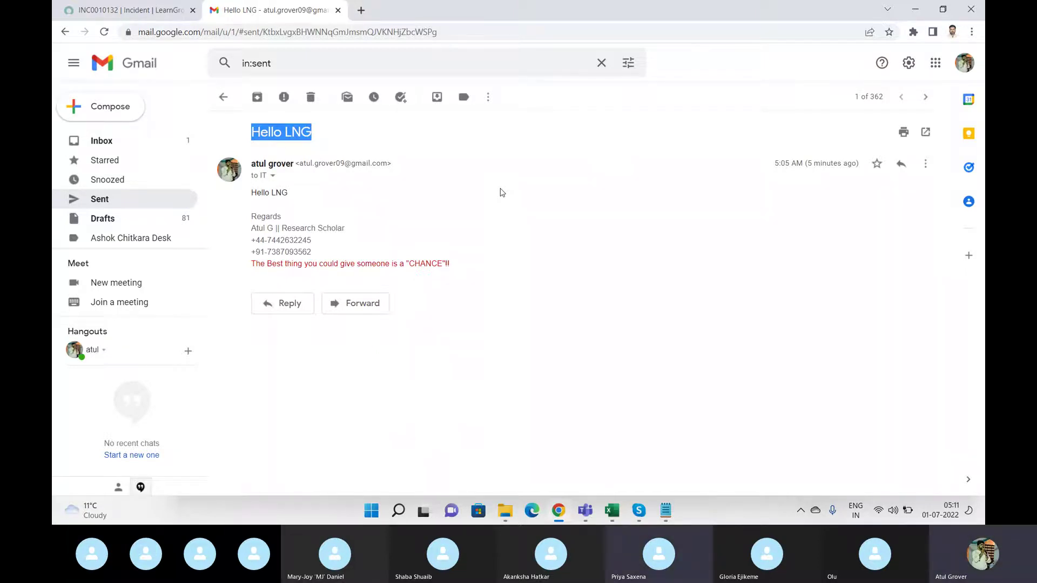
{"action": "left_click", "coordinate": [114, 13]}
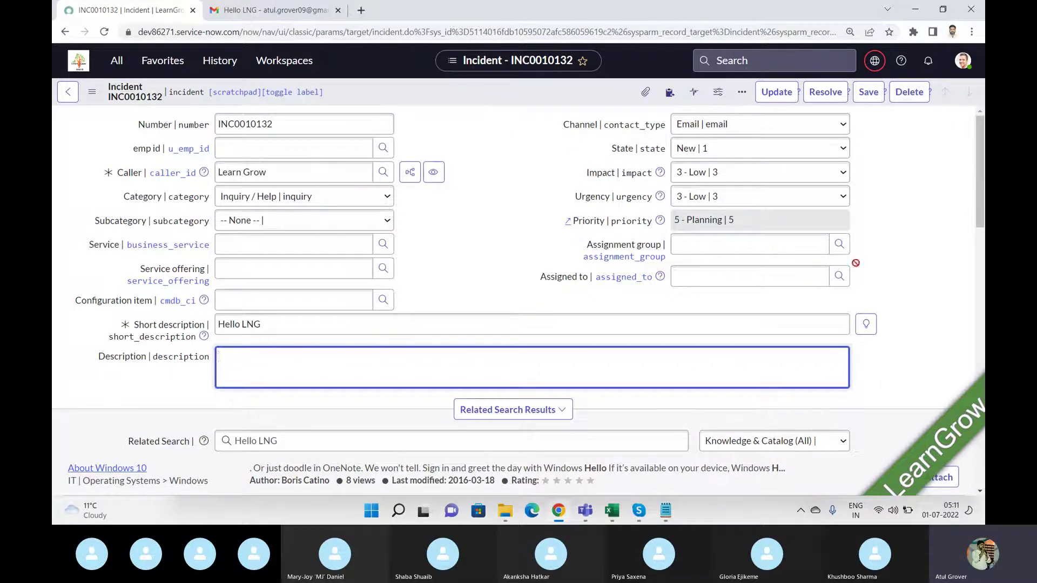
Switch to Notepad, add the line "parse email" below the email body note, and highlight part of the word "parse"
{"action": "left_click", "coordinate": [667, 511]}
{"action": "type", "text": "pasre"}
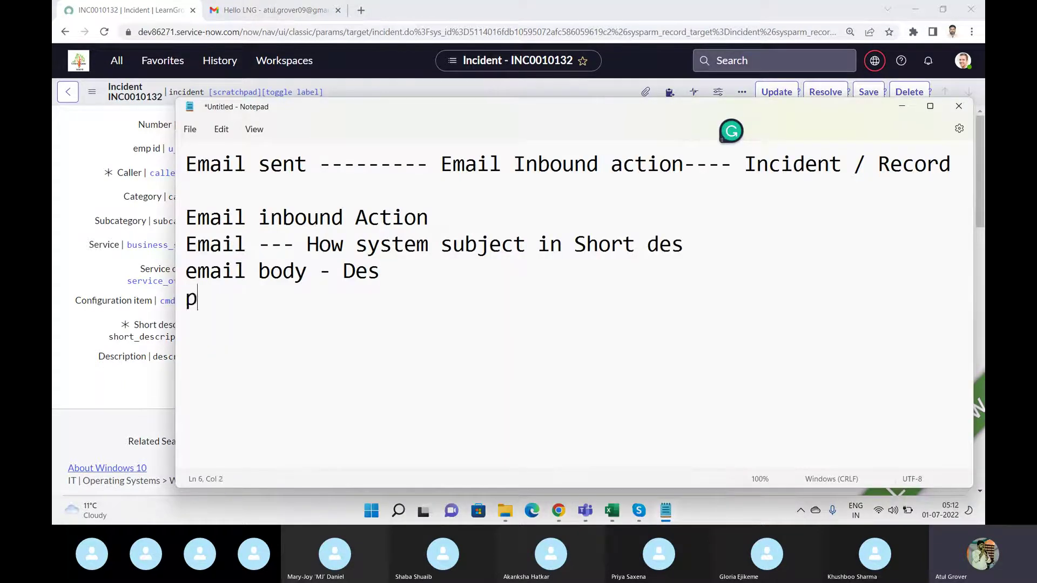
{"action": "key", "text": "BackSpace"}
{"action": "key", "text": "BackSpace"}
{"action": "key", "text": "BackSpace"}
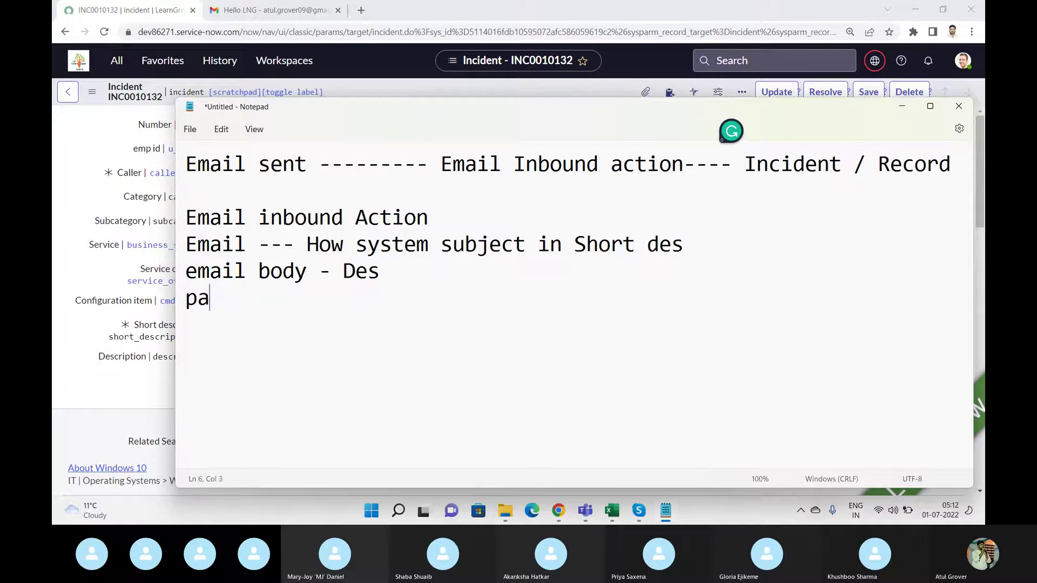
{"action": "type", "text": "rse email"}
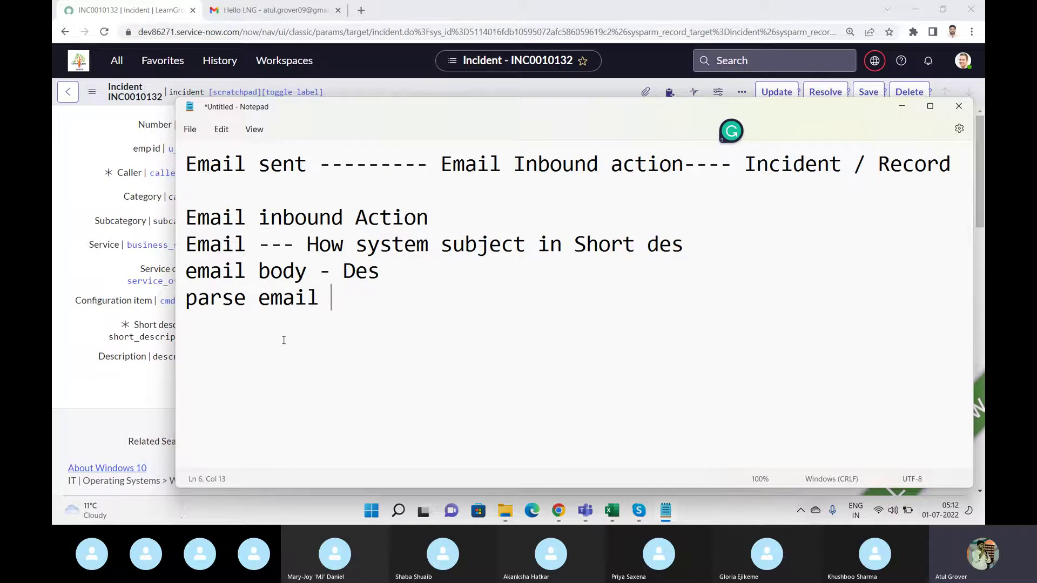
{"action": "left_click_drag", "start_coordinate": [236, 303], "coordinate": [171, 315]}
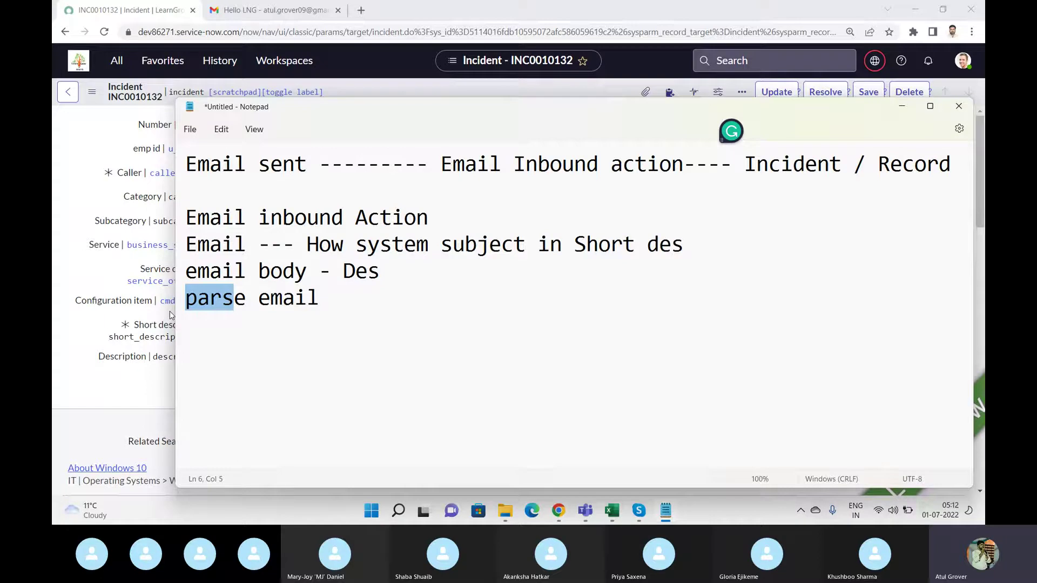
Return to the ServiceNow incident in Chrome and filter the application navigator by "inbound em"
{"action": "left_click", "coordinate": [69, 147]}
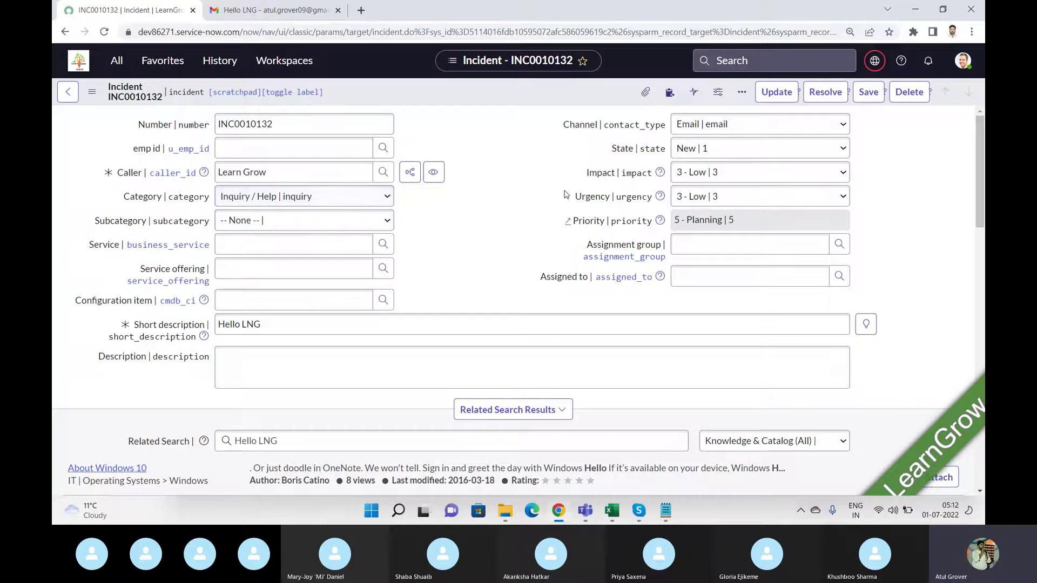
{"action": "mouse_move", "coordinate": [661, 174]}
{"action": "left_click", "coordinate": [126, 64]}
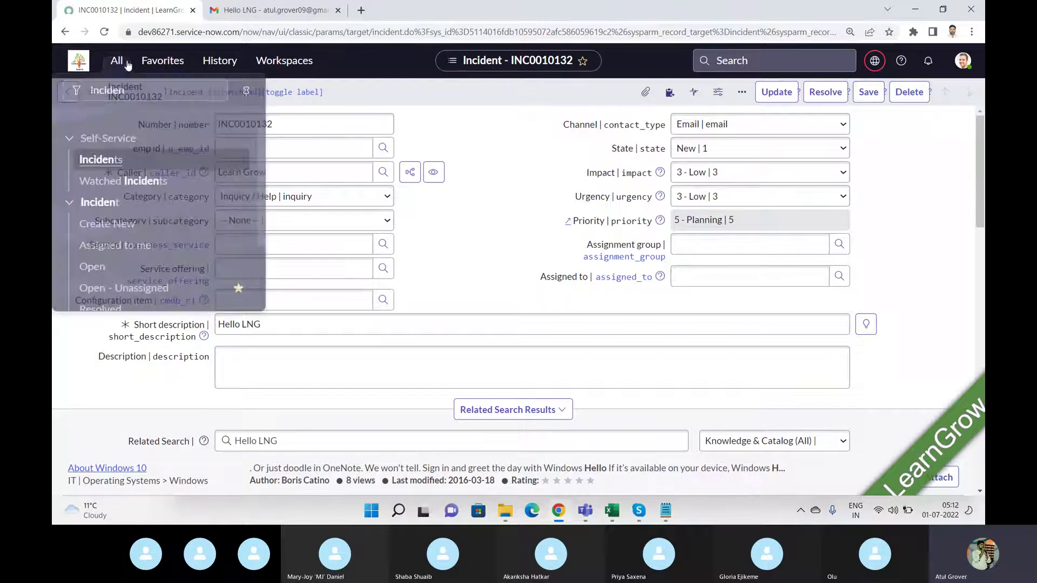
{"action": "key", "text": "ctrl+a"}
{"action": "key", "text": "BackSpace"}
{"action": "type", "text": "i"}
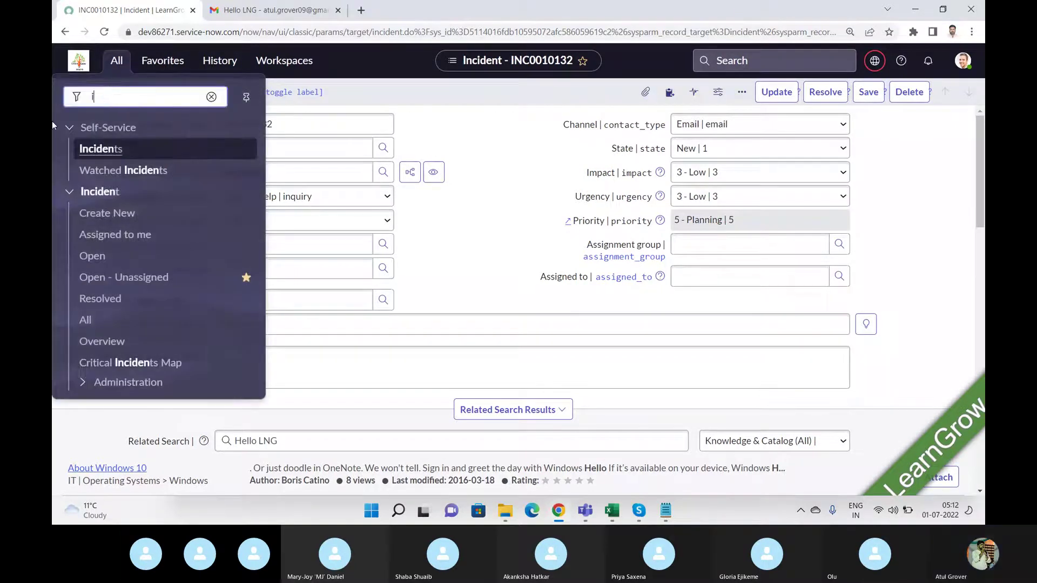
{"action": "type", "text": "nvbound"}
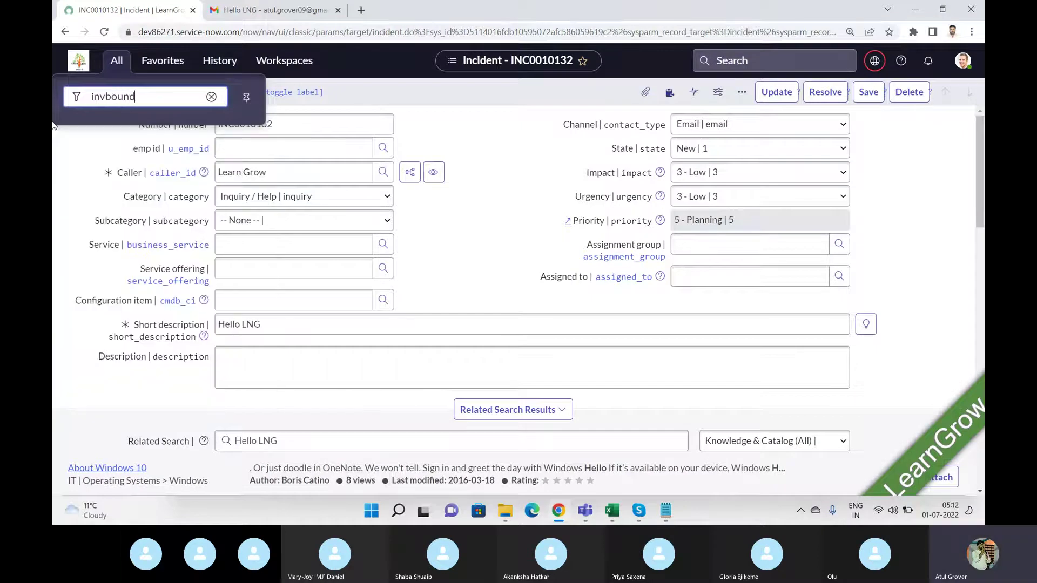
{"action": "key", "text": "BackSpace"}
{"action": "key", "text": "BackSpace"}
{"action": "key", "text": "BackSpace"}
{"action": "key", "text": "BackSpace"}
{"action": "key", "text": "BackSpace"}
{"action": "key", "text": "BackSpace"}
{"action": "type", "text": "bo"}
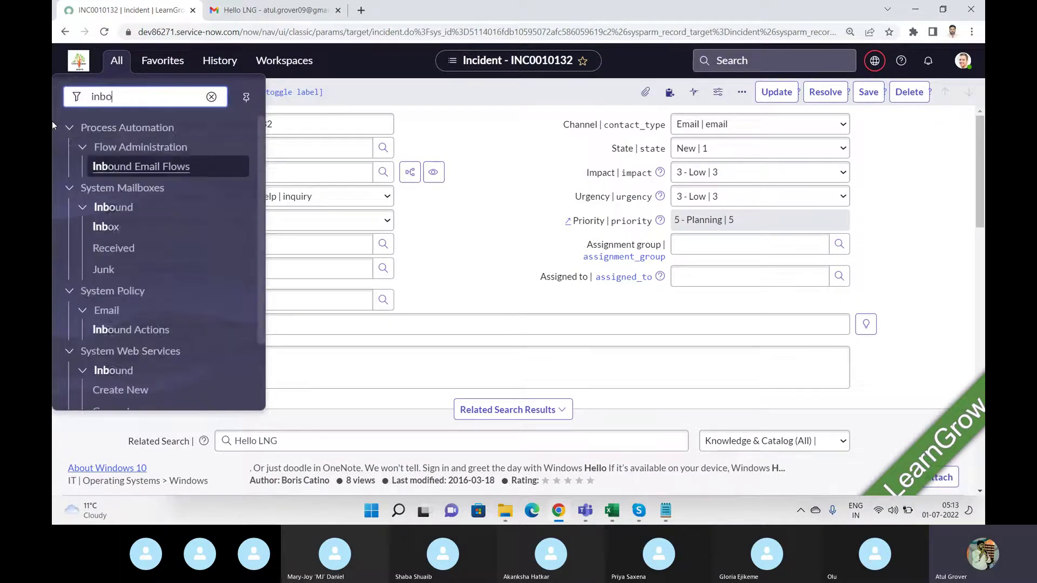
{"action": "type", "text": "und em"}
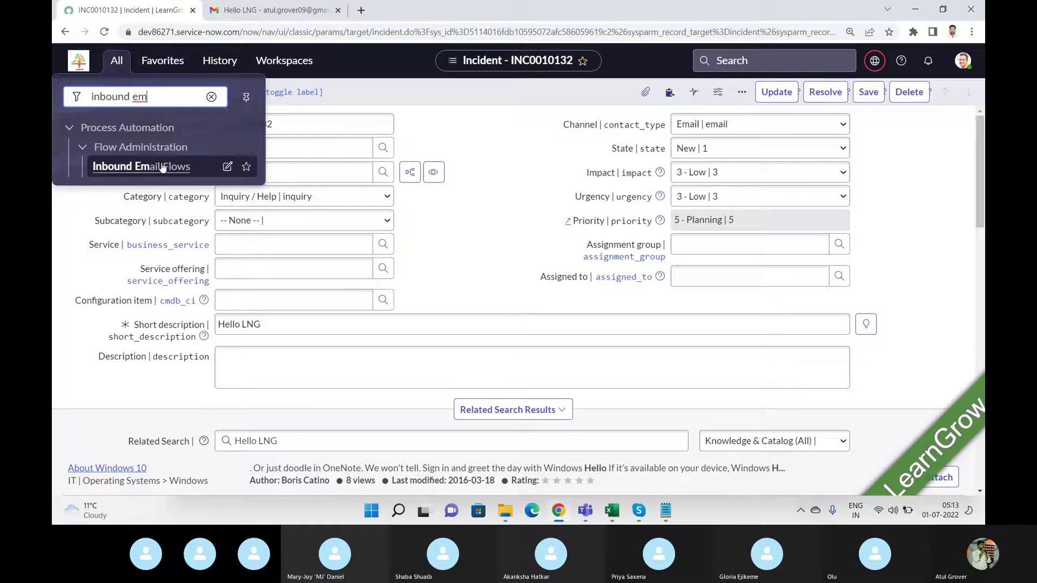
Change the navigator filter to "inbound a" and open the Inbound Actions list under System Policy
{"action": "key", "text": "BackSpace"}
{"action": "key", "text": "BackSpace"}
{"action": "key", "text": "BackSpace"}
{"action": "type", "text": "act"}
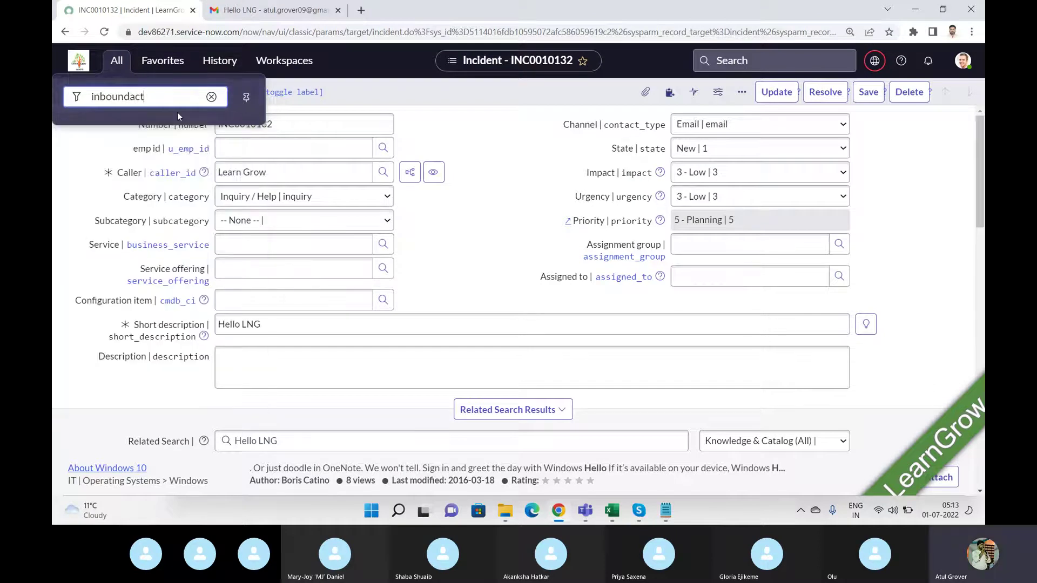
{"action": "type", "text": "i"}
{"action": "key", "text": "BackSpace"}
{"action": "key", "text": "BackSpace"}
{"action": "key", "text": "BackSpace"}
{"action": "key", "text": "BackSpace"}
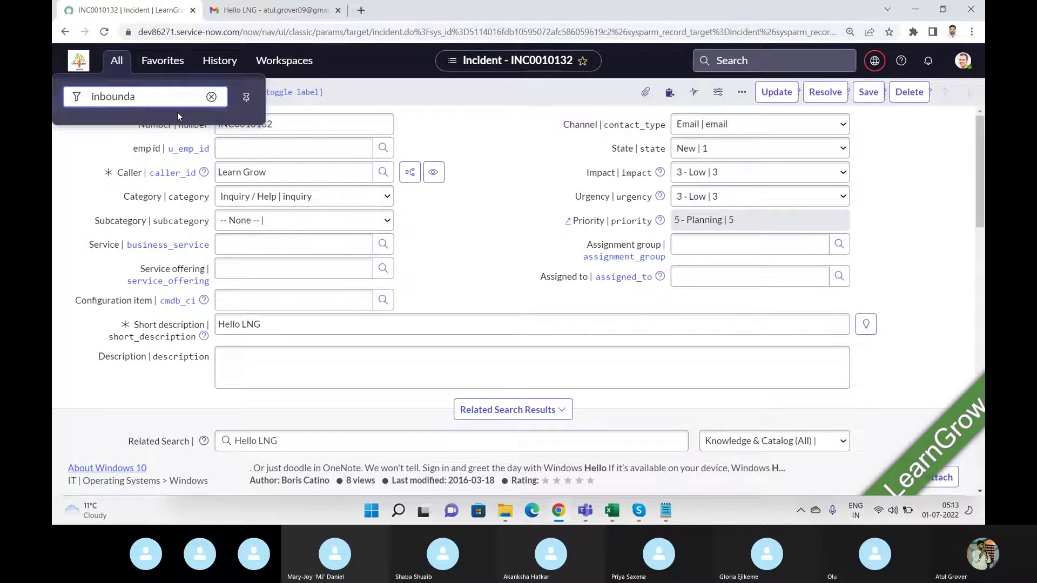
{"action": "type", "text": "a"}
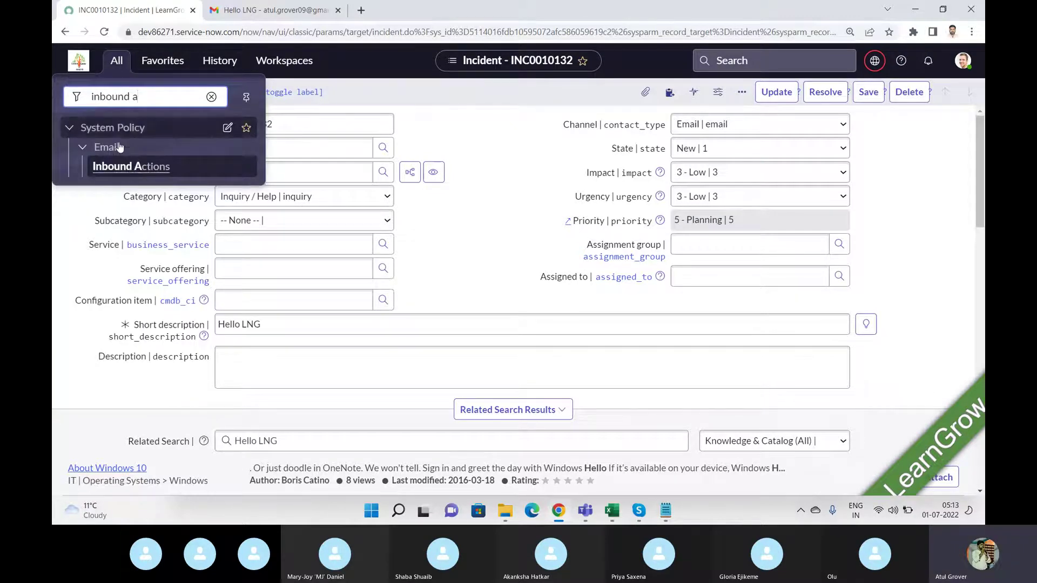
{"action": "left_click", "coordinate": [120, 178]}
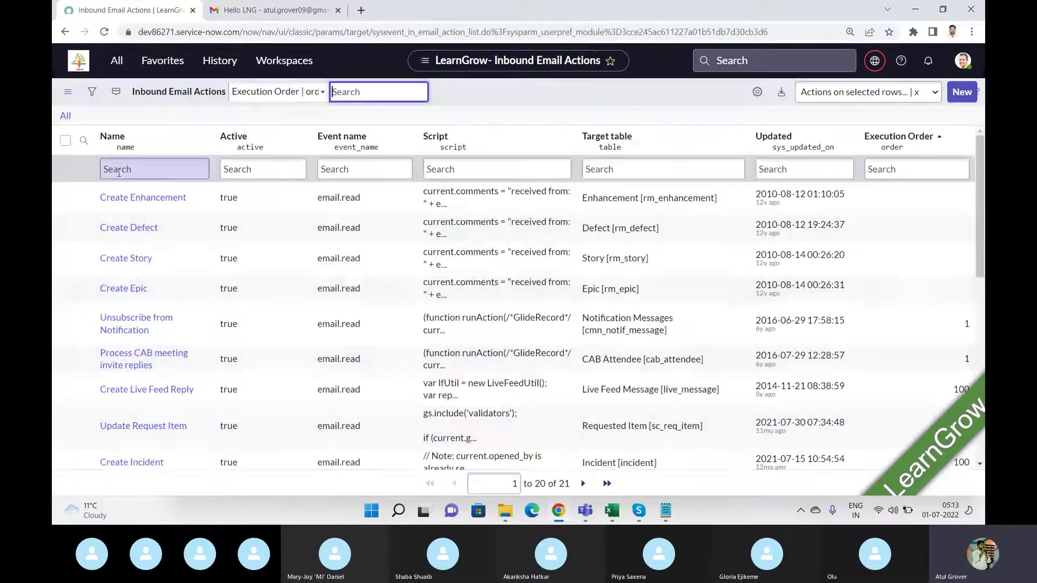
Switch to the Skype call and show the participants who are not on the call
{"action": "key", "text": "alt+Tab"}
{"action": "key", "text": "Tab"}
{"action": "key", "text": "Tab"}
{"action": "key", "text": "Tab"}
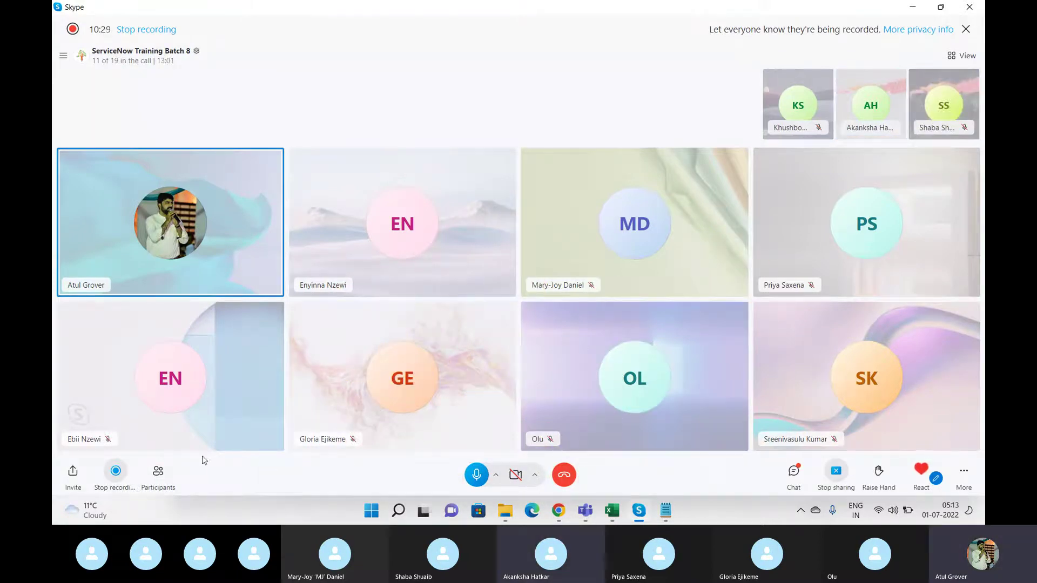
{"action": "left_click", "coordinate": [158, 473]}
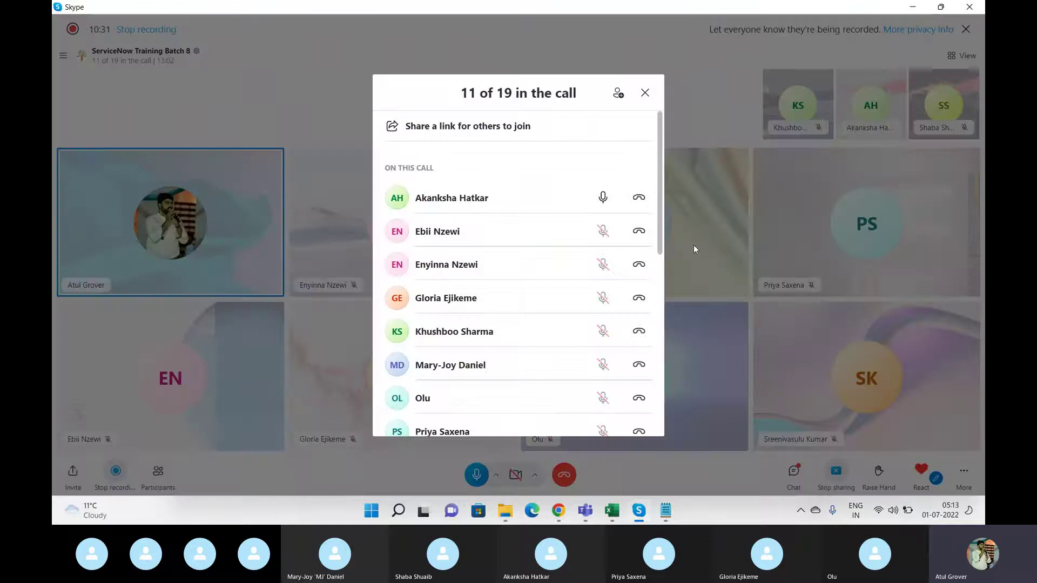
{"action": "left_click_drag", "start_coordinate": [661, 225], "coordinate": [663, 410]}
Ring the first four absent participants and the last two in the list, and close the participant list
{"action": "left_click", "coordinate": [638, 229]}
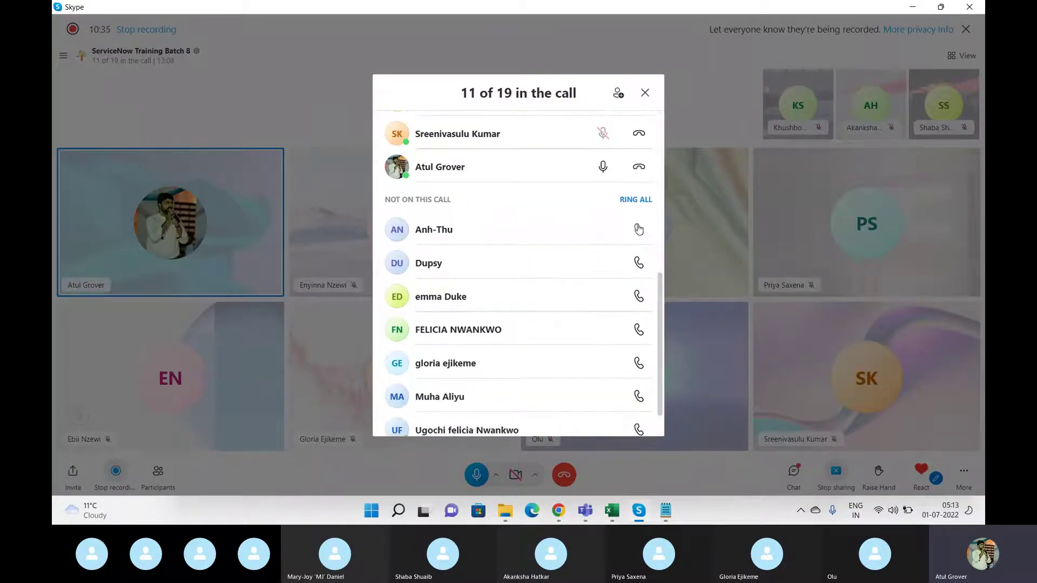
{"action": "left_click", "coordinate": [638, 262]}
{"action": "left_click", "coordinate": [637, 297]}
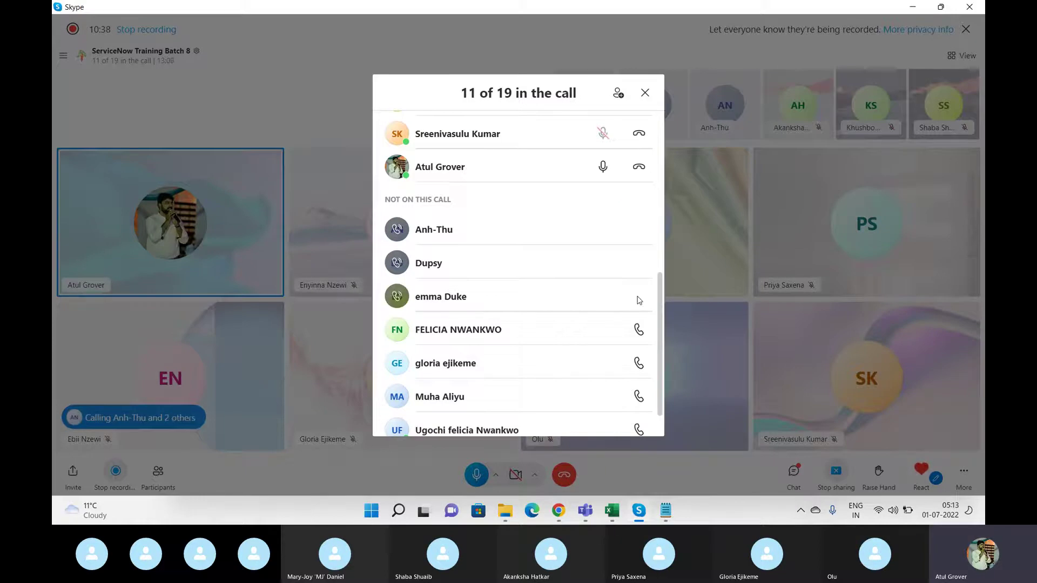
{"action": "left_click", "coordinate": [639, 329]}
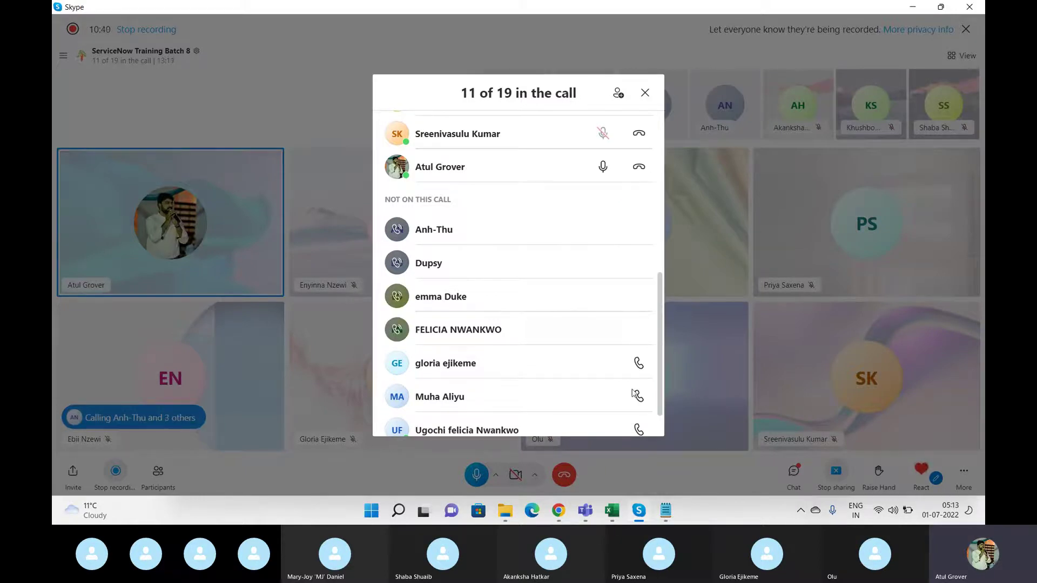
{"action": "left_click", "coordinate": [639, 430]}
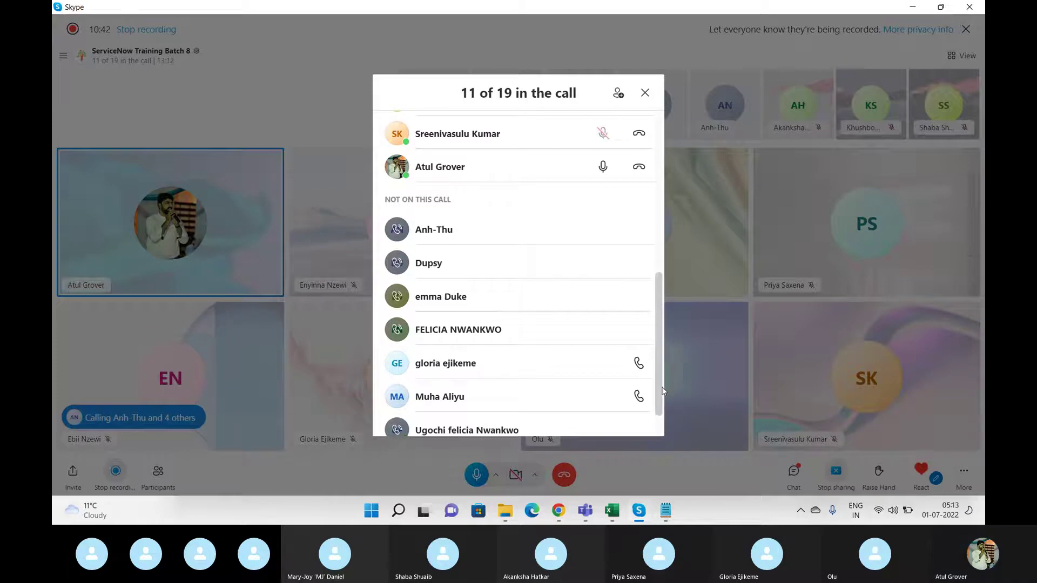
{"action": "scroll", "coordinate": [659, 390], "scroll_direction": "down", "scroll_amount": 1}
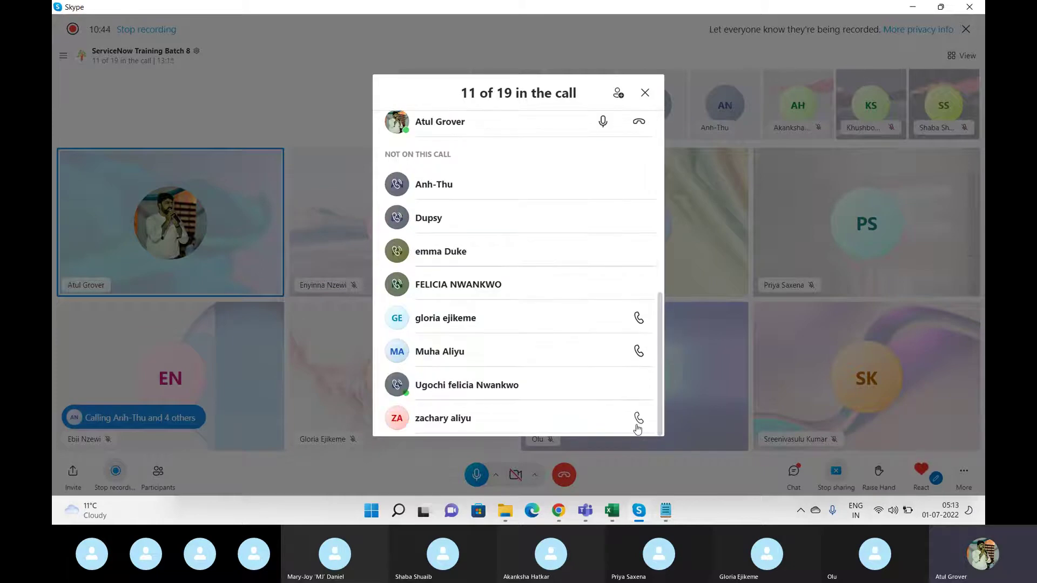
{"action": "left_click", "coordinate": [637, 418]}
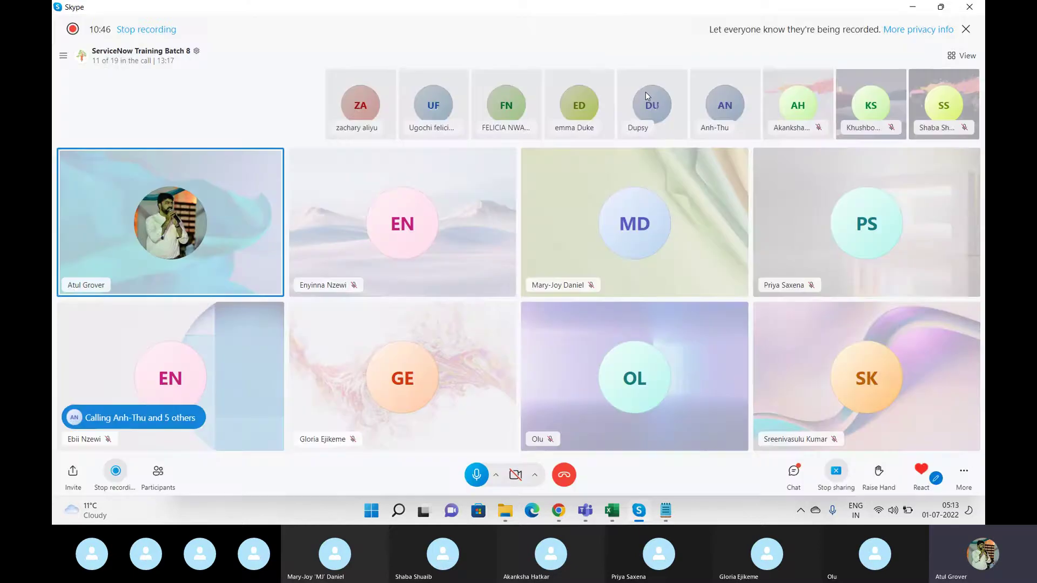
{"action": "left_click", "coordinate": [645, 92]}
Switch back to Chrome, open the Create Incident inbound email action, and highlight "ServiceNow creates or updates task records" in its introductory note
{"action": "key", "text": "alt+Tab"}
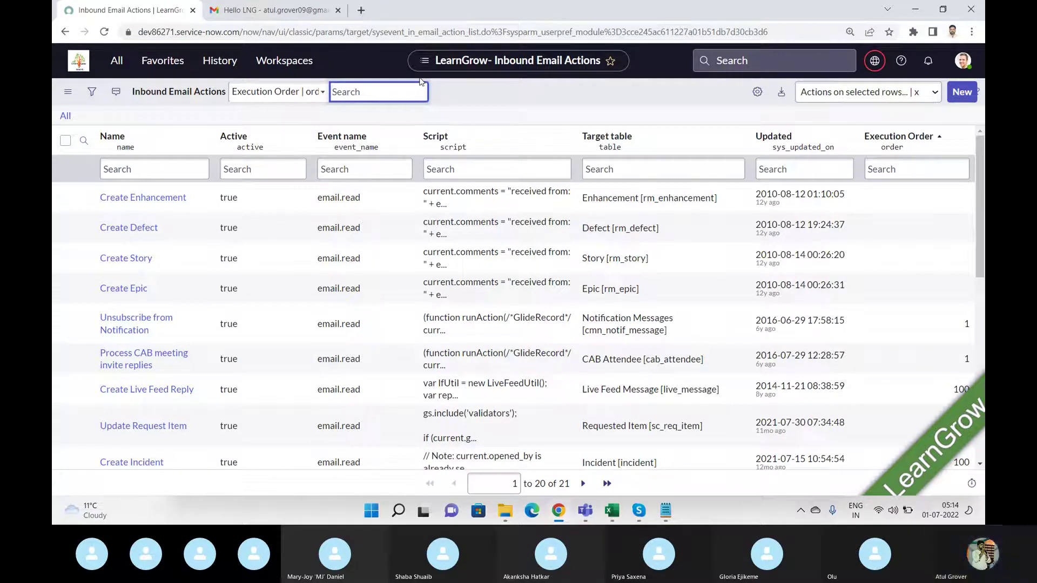
{"action": "left_click", "coordinate": [155, 172]}
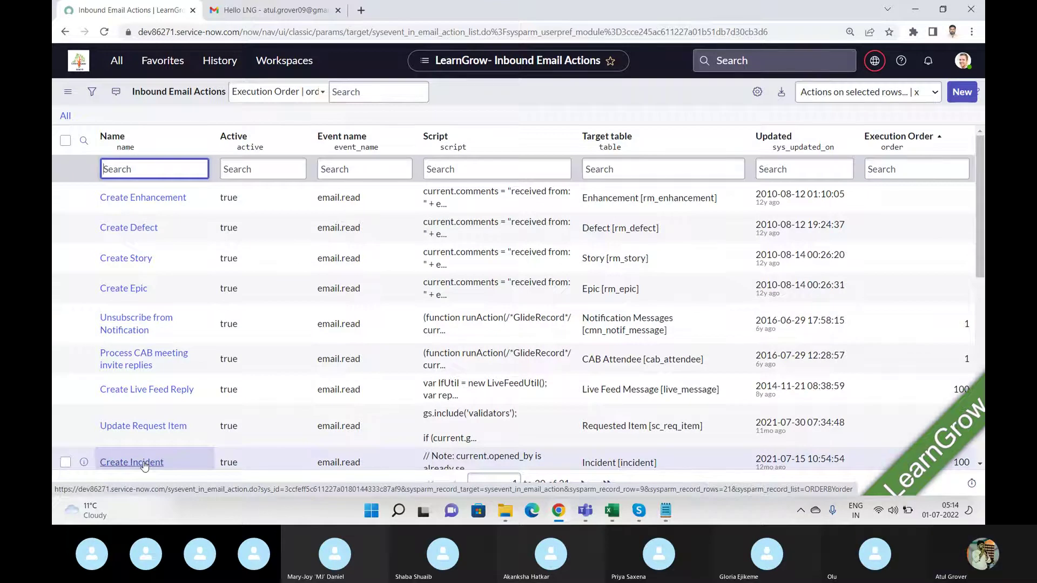
{"action": "left_click", "coordinate": [144, 463]}
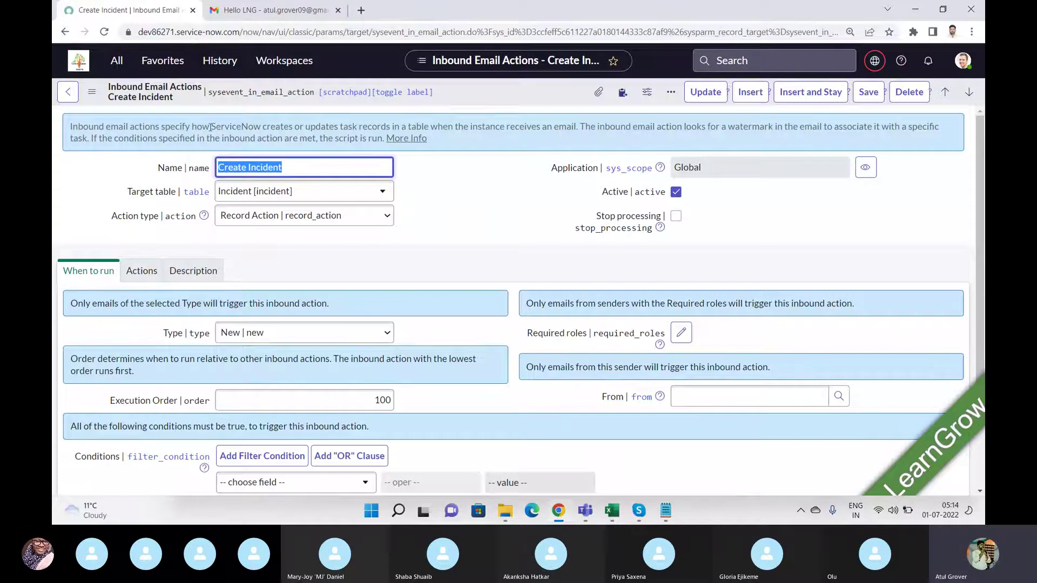
{"action": "left_click_drag", "start_coordinate": [210, 126], "coordinate": [391, 126]}
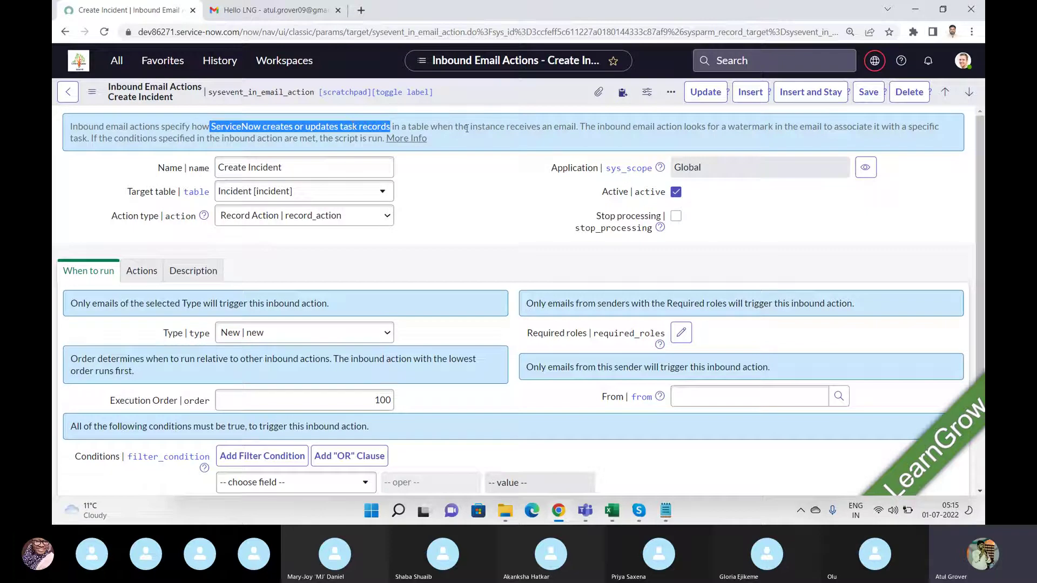
Highlight the introductory note's phrases on the instance receiving an email, the watermark linking it to a task, and the inbound action conditions
{"action": "left_click_drag", "start_coordinate": [468, 127], "coordinate": [578, 132]}
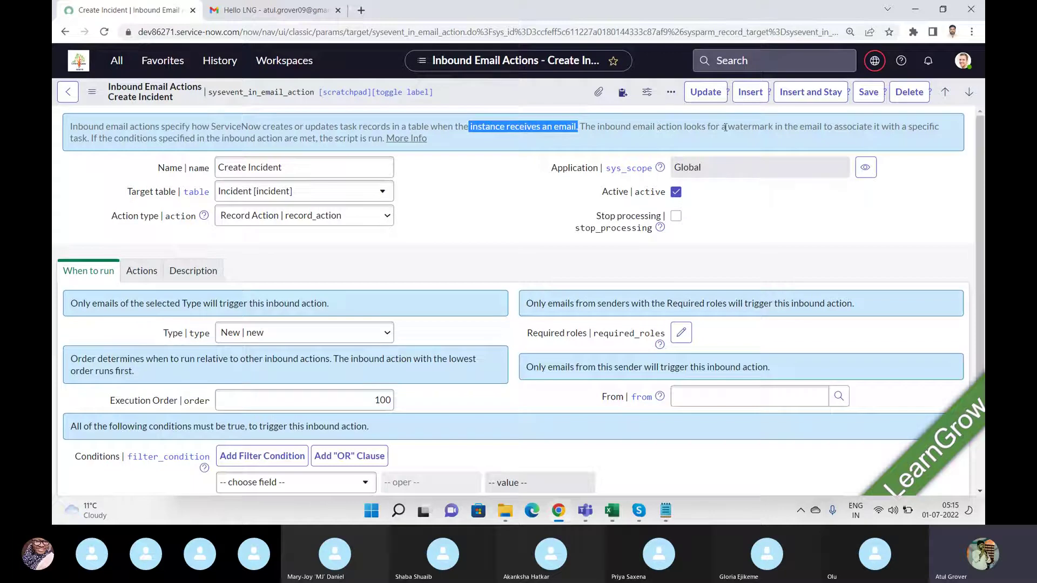
{"action": "left_click_drag", "start_coordinate": [726, 127], "coordinate": [889, 126]}
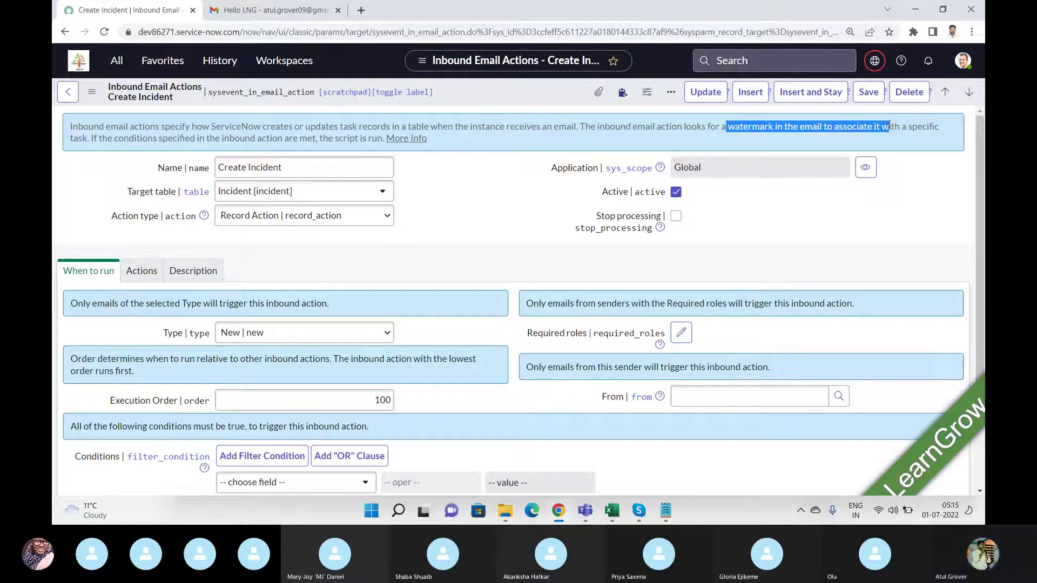
{"action": "left_click_drag", "start_coordinate": [888, 125], "coordinate": [946, 134]}
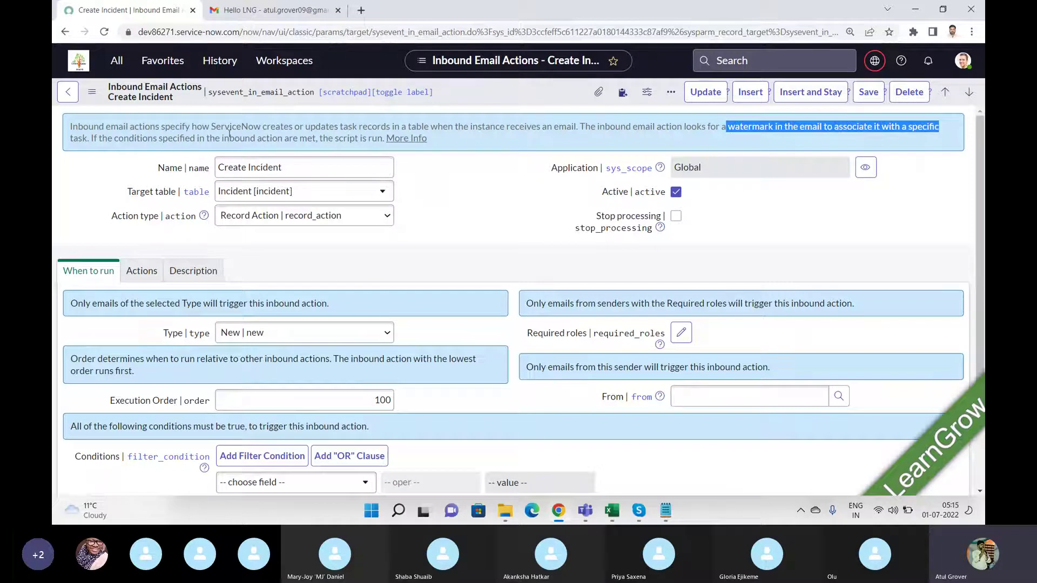
{"action": "left_click_drag", "start_coordinate": [223, 137], "coordinate": [303, 140]}
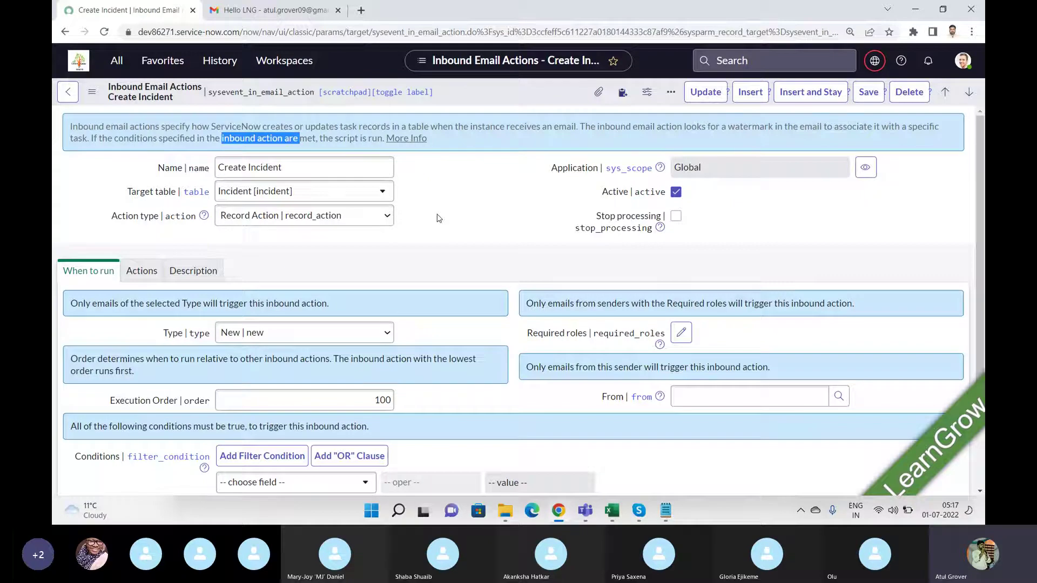
Show the available Target table and Action type options, keeping Incident [incident] and Record Action
{"action": "left_click", "coordinate": [384, 192]}
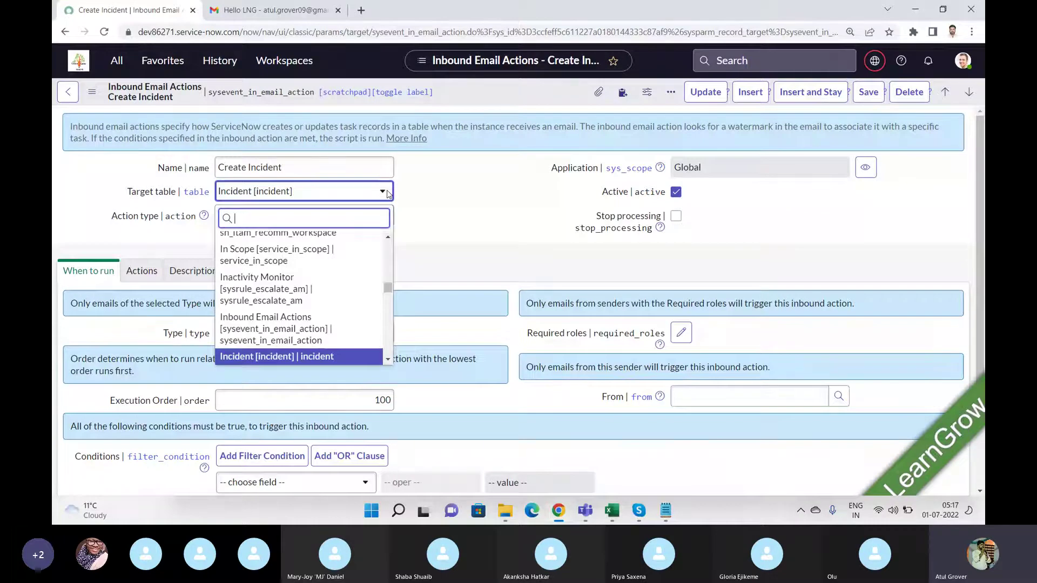
{"action": "left_click", "coordinate": [460, 196]}
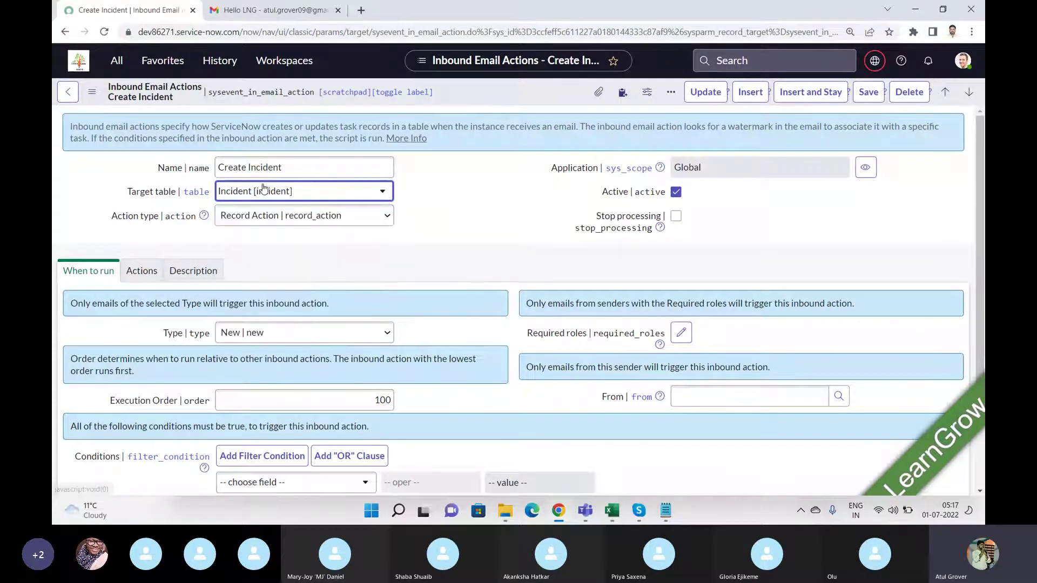
{"action": "left_click", "coordinate": [283, 222]}
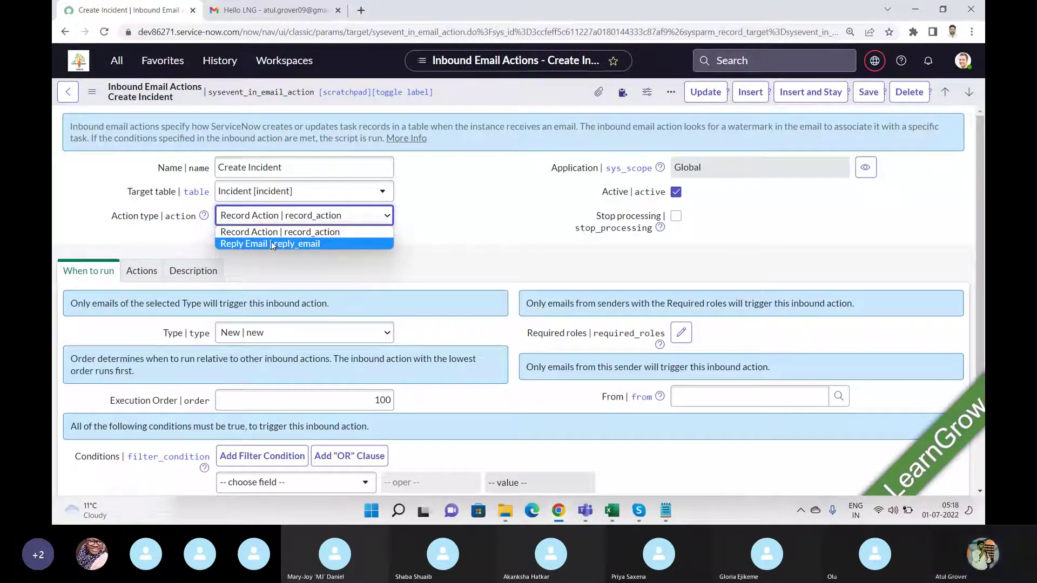
{"action": "left_click", "coordinate": [304, 232]}
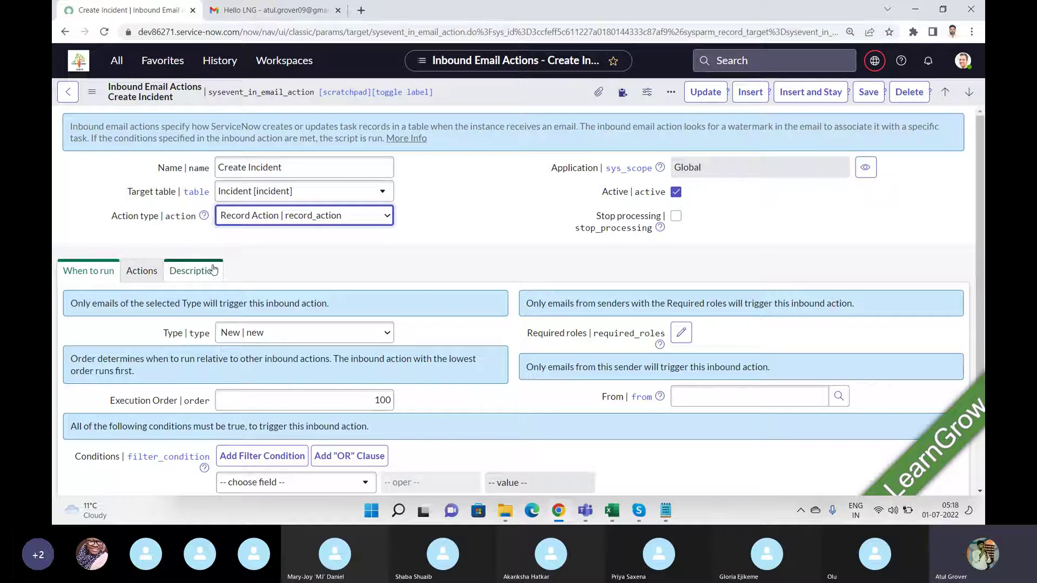
{"action": "key", "text": "alt+Tab"}
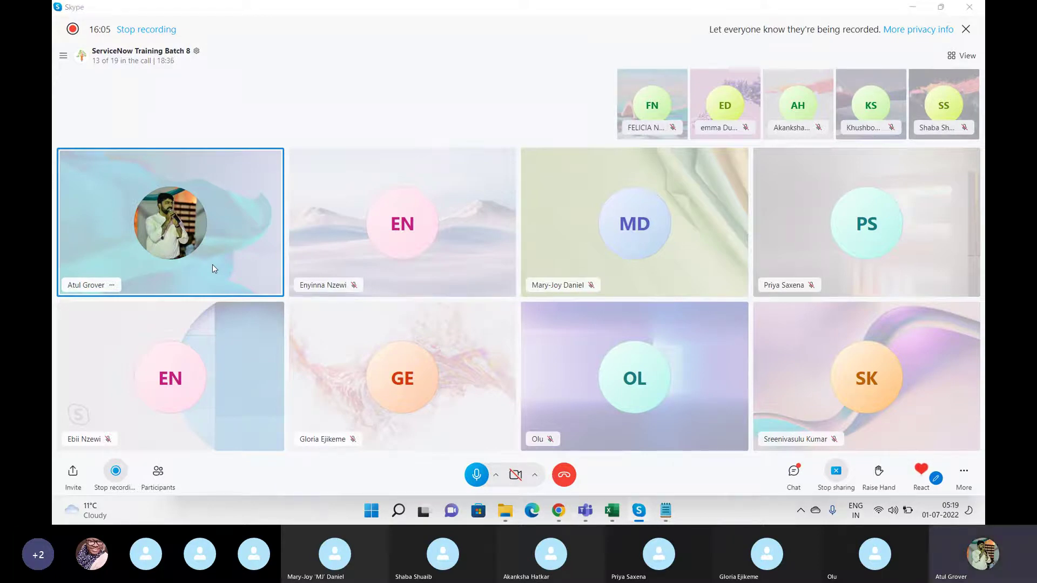
{"action": "key", "text": "alt+Tab"}
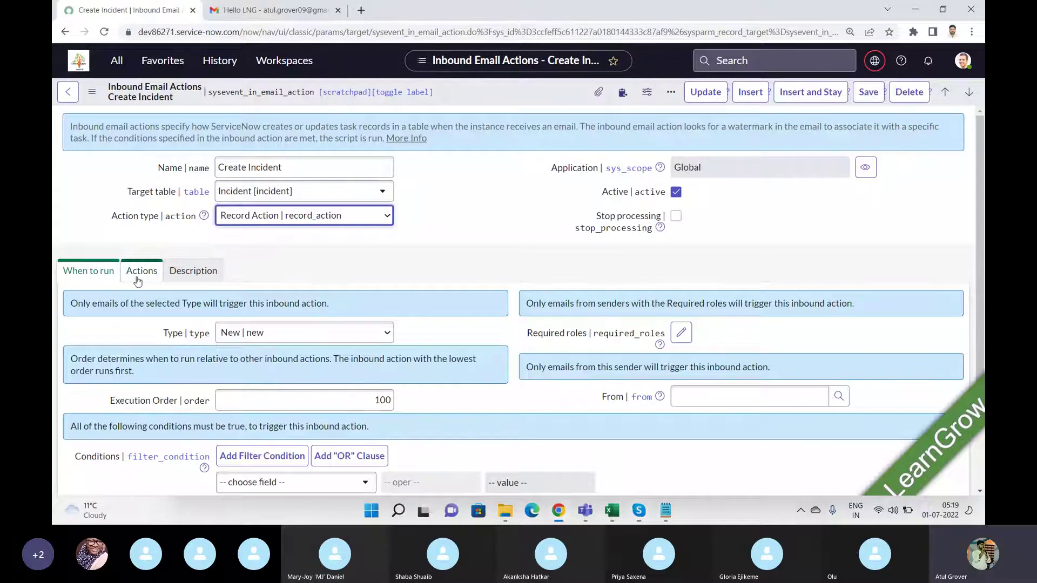
Show the email Type options under When to run, keeping New, and highlight the note about senders with the required roles
{"action": "scroll", "coordinate": [981, 206], "scroll_direction": "down", "scroll_amount": 1}
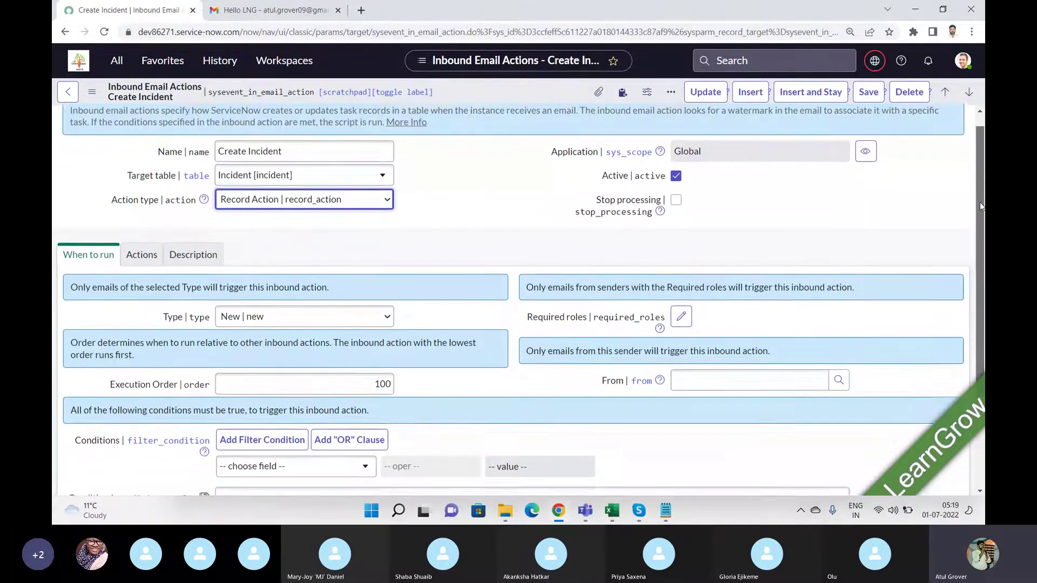
{"action": "scroll", "coordinate": [980, 206], "scroll_direction": "down", "scroll_amount": 2}
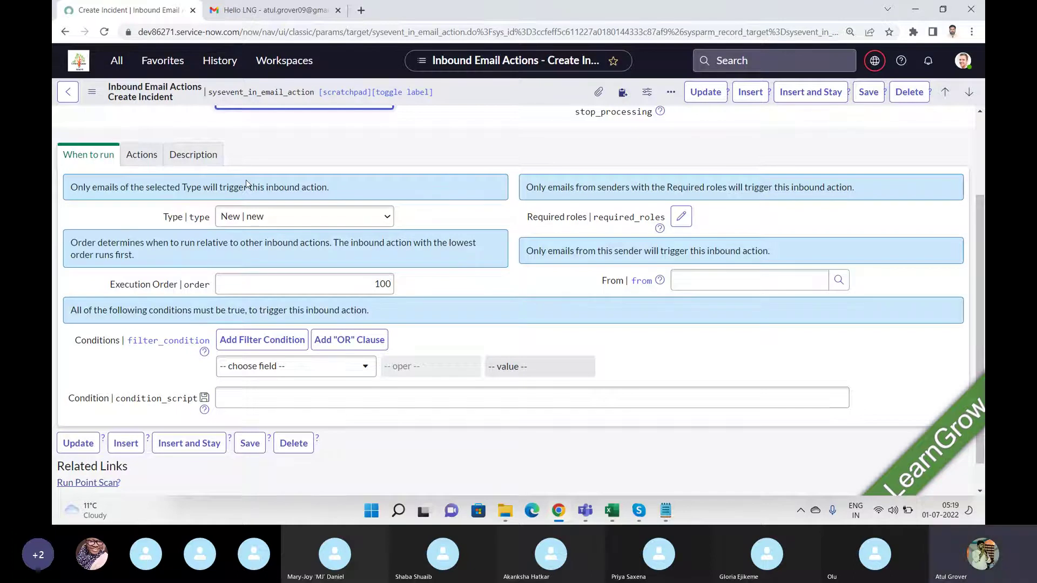
{"action": "left_click", "coordinate": [292, 222]}
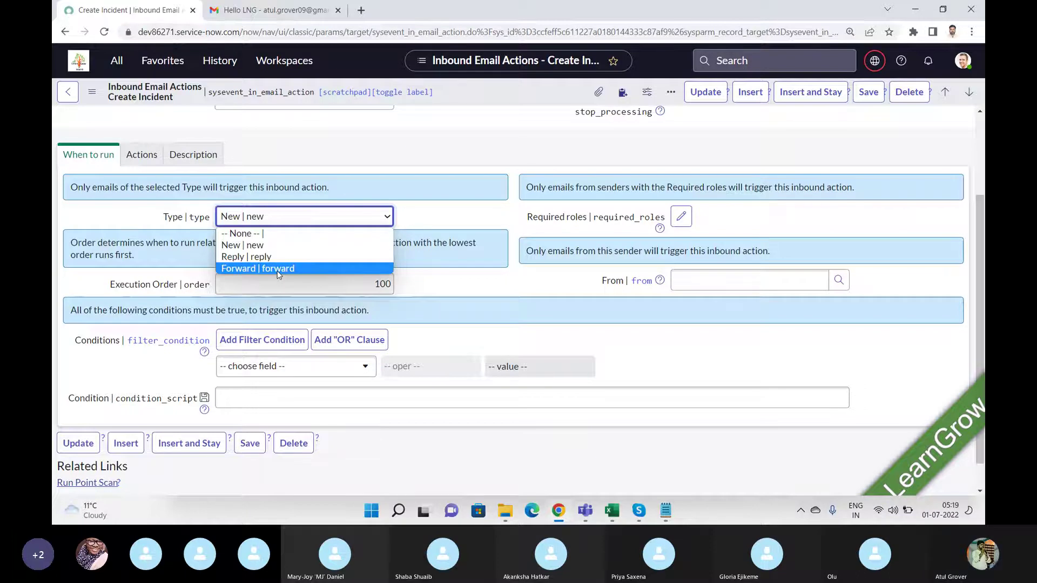
{"action": "left_click", "coordinate": [264, 244]}
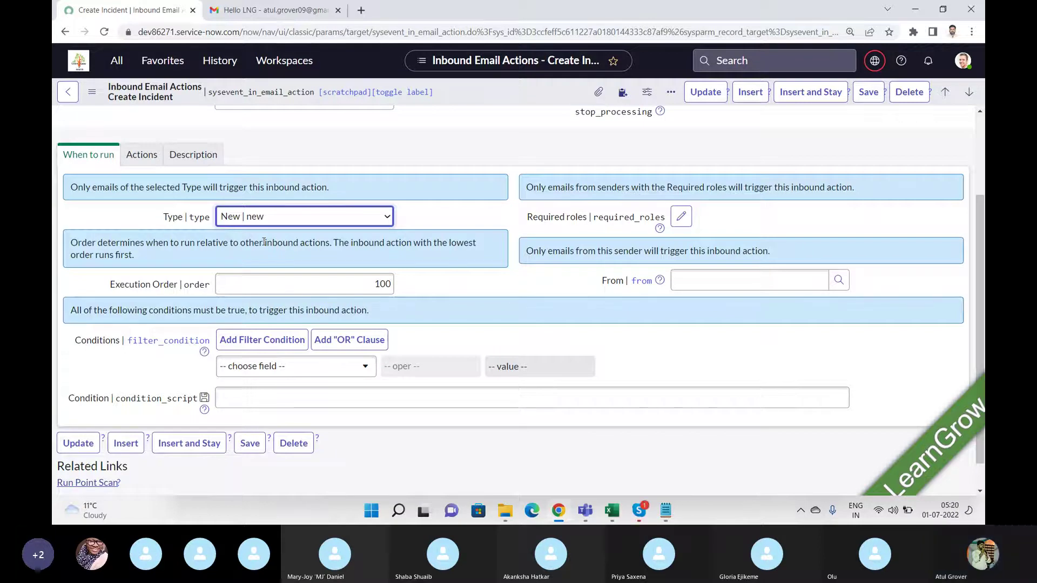
{"action": "left_click", "coordinate": [342, 215]}
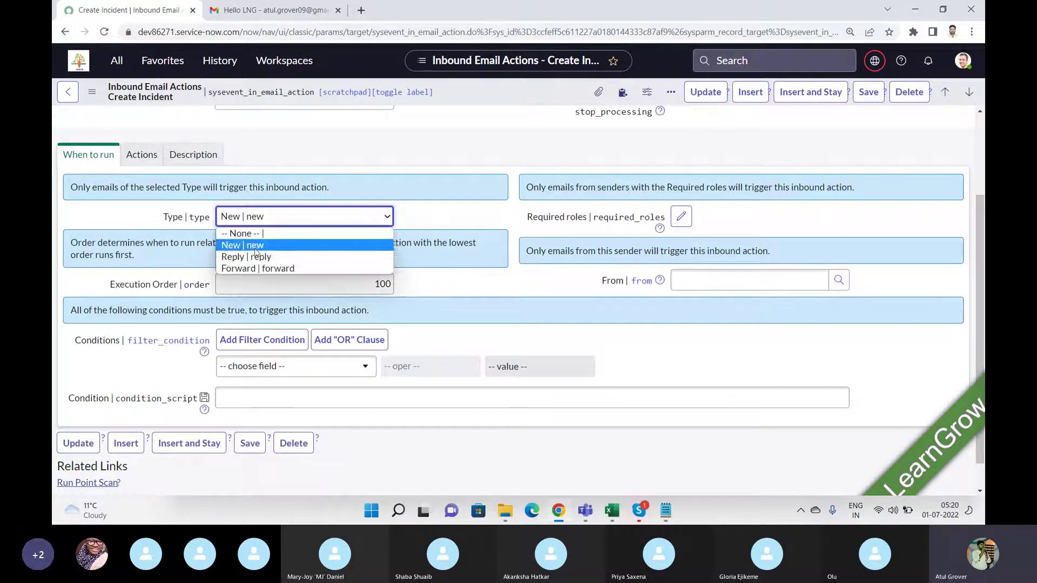
{"action": "left_click", "coordinate": [454, 221]}
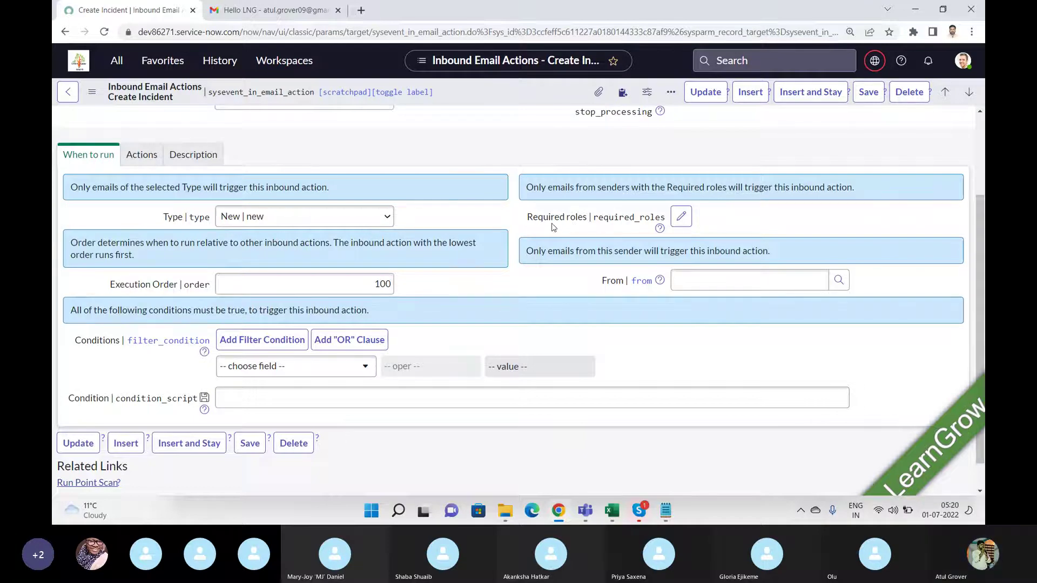
{"action": "left_click_drag", "start_coordinate": [556, 190], "coordinate": [862, 184]}
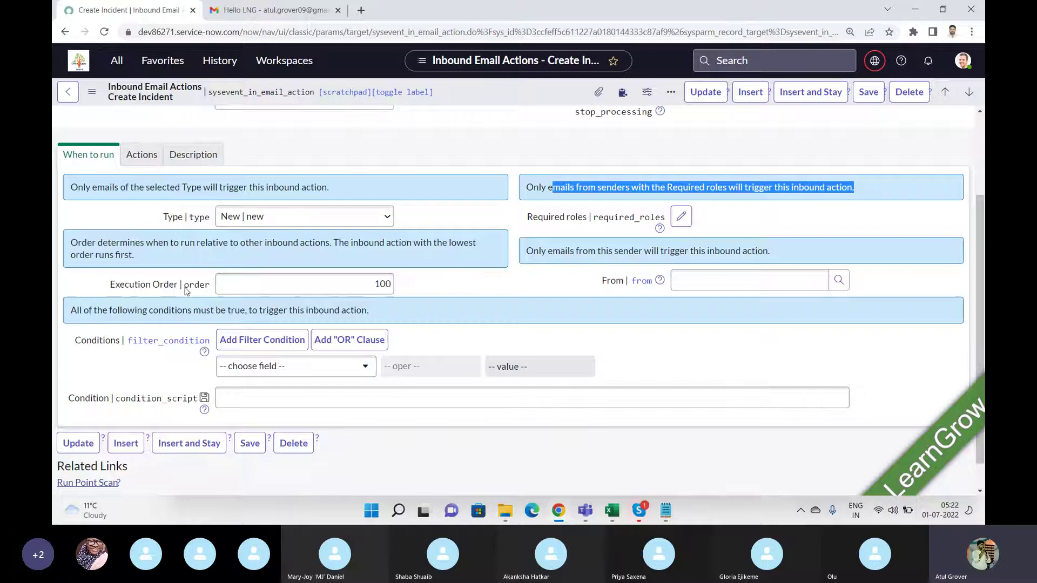
{"action": "key", "text": "alt+Tab"}
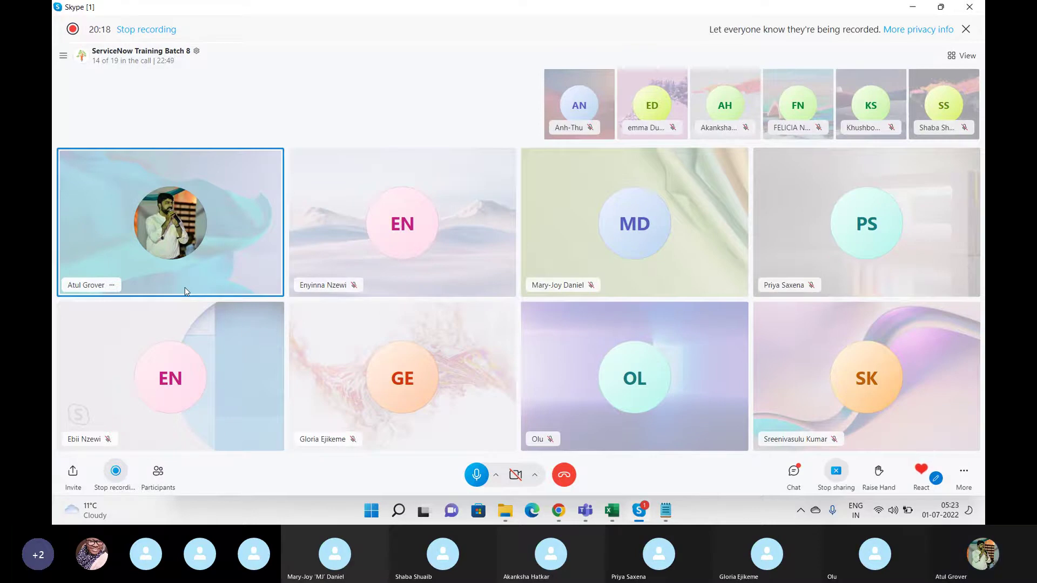
{"action": "key", "text": "alt+Tab"}
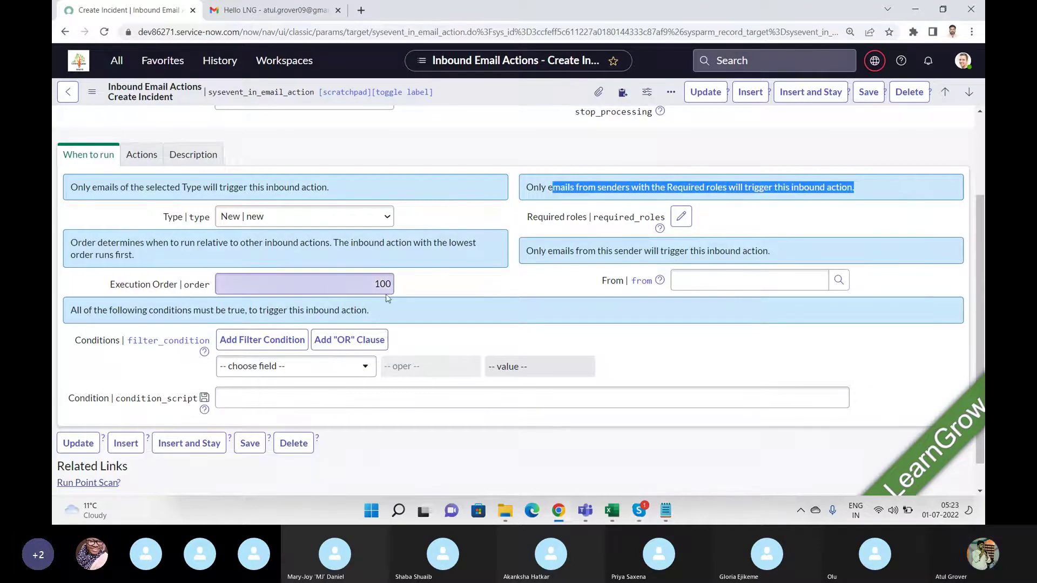
Highlight the Execution Order value and review the form's general settings and run conditions
{"action": "left_click_drag", "start_coordinate": [372, 284], "coordinate": [403, 287]}
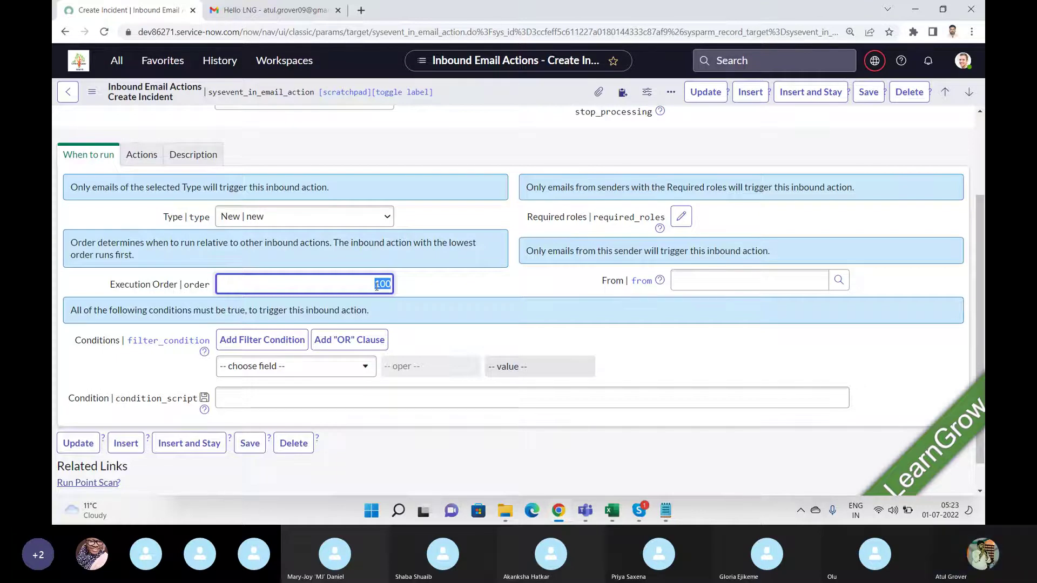
{"action": "left_click", "coordinate": [376, 286]}
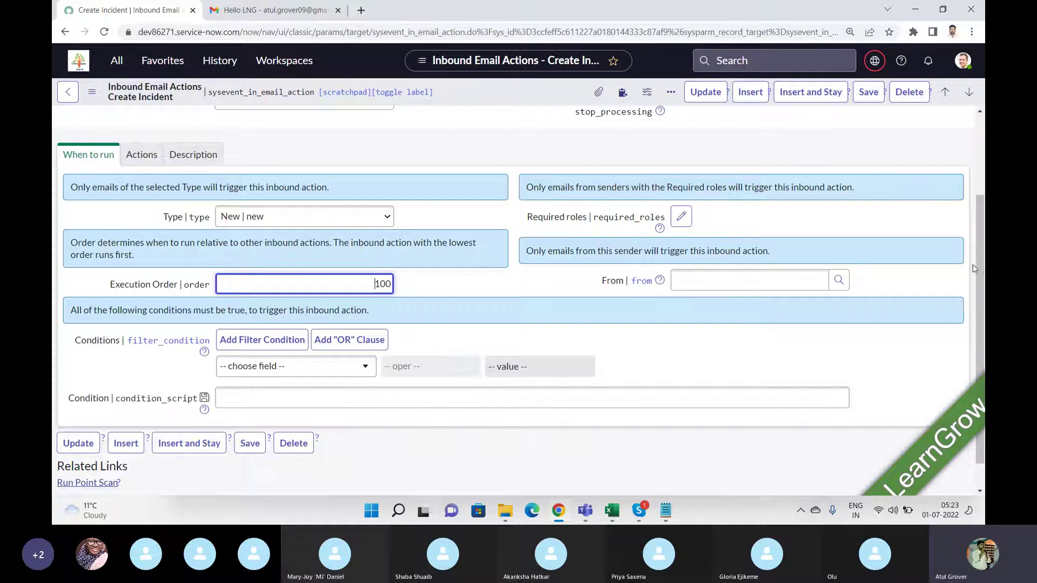
{"action": "left_click_drag", "start_coordinate": [981, 277], "coordinate": [981, 196]}
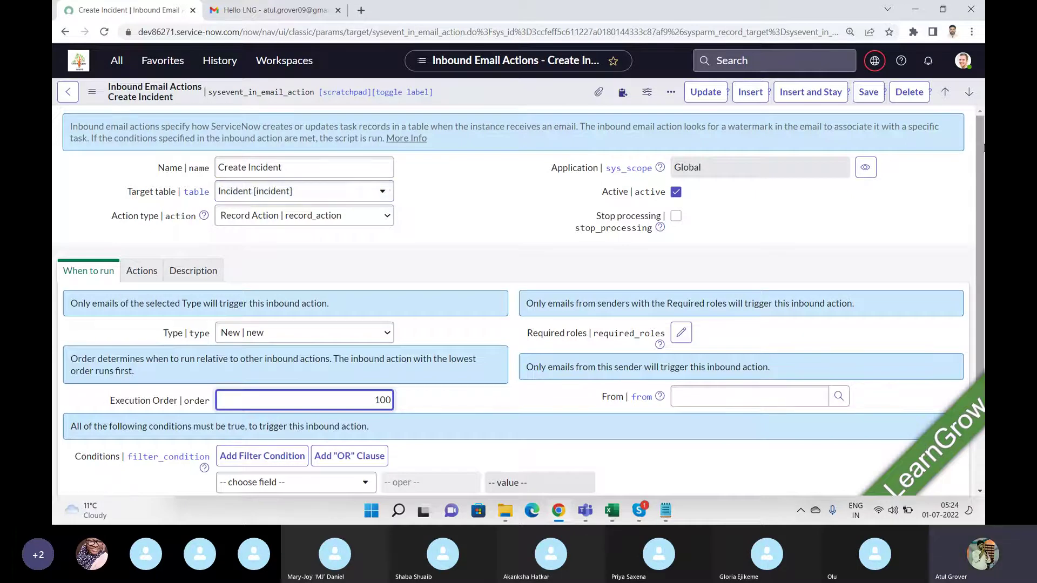
{"action": "left_click_drag", "start_coordinate": [983, 146], "coordinate": [972, 265]}
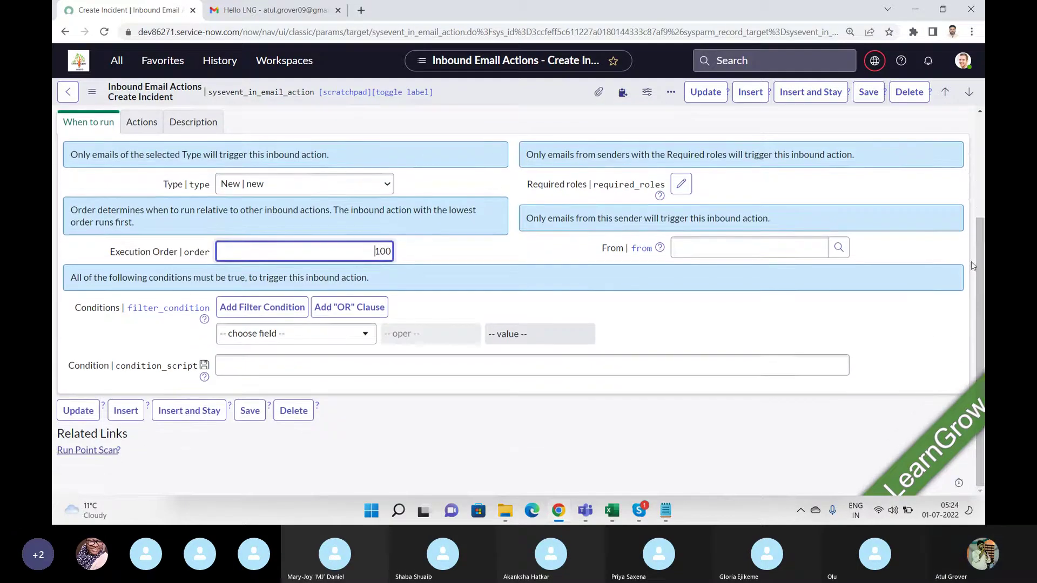
{"action": "double_click", "coordinate": [390, 251]}
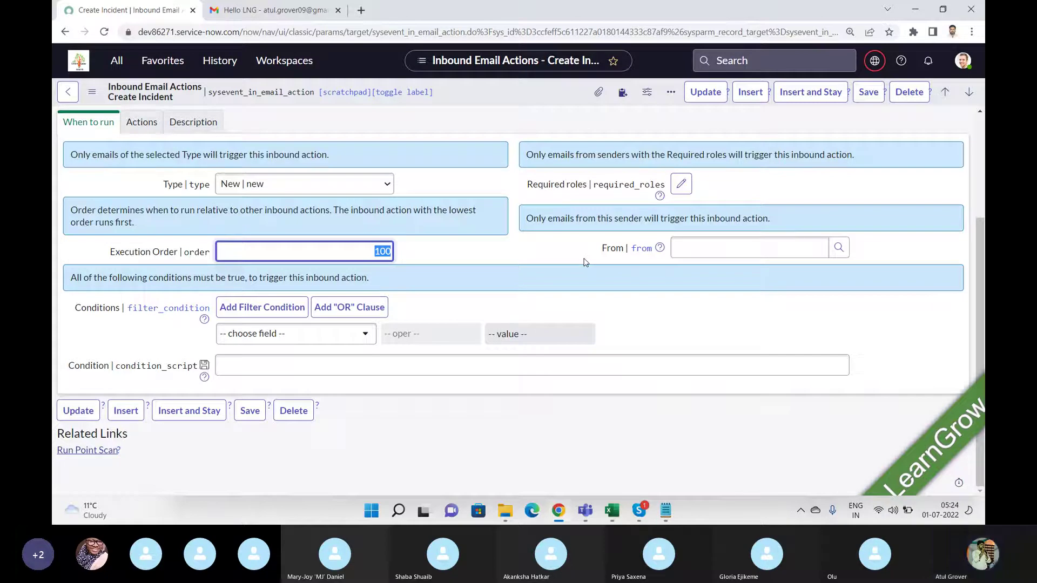
List all users in the From field with "**", choose a single user as the triggering sender, and clear the field again
{"action": "left_click", "coordinate": [736, 244]}
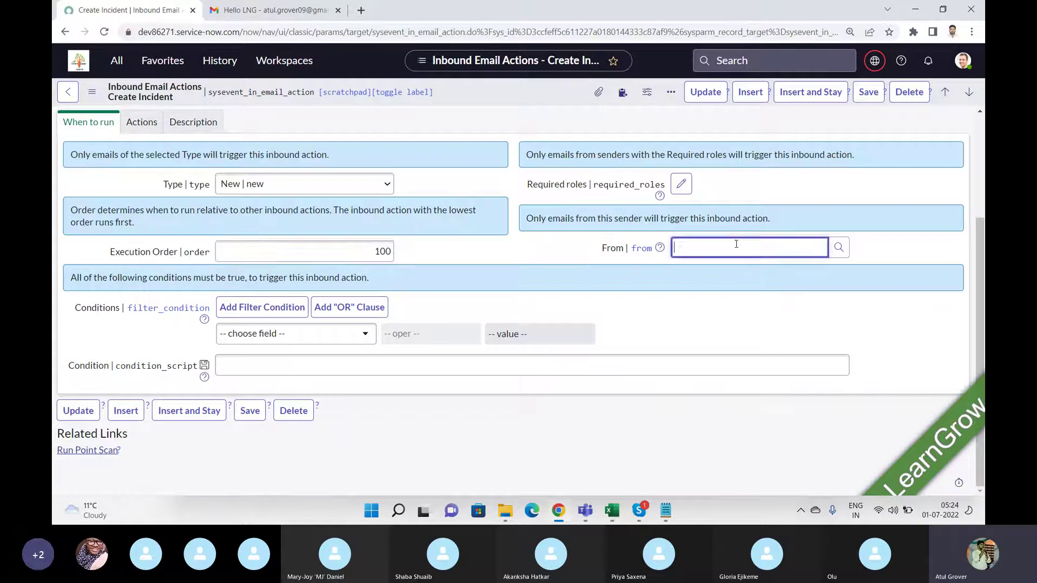
{"action": "type", "text": "**"}
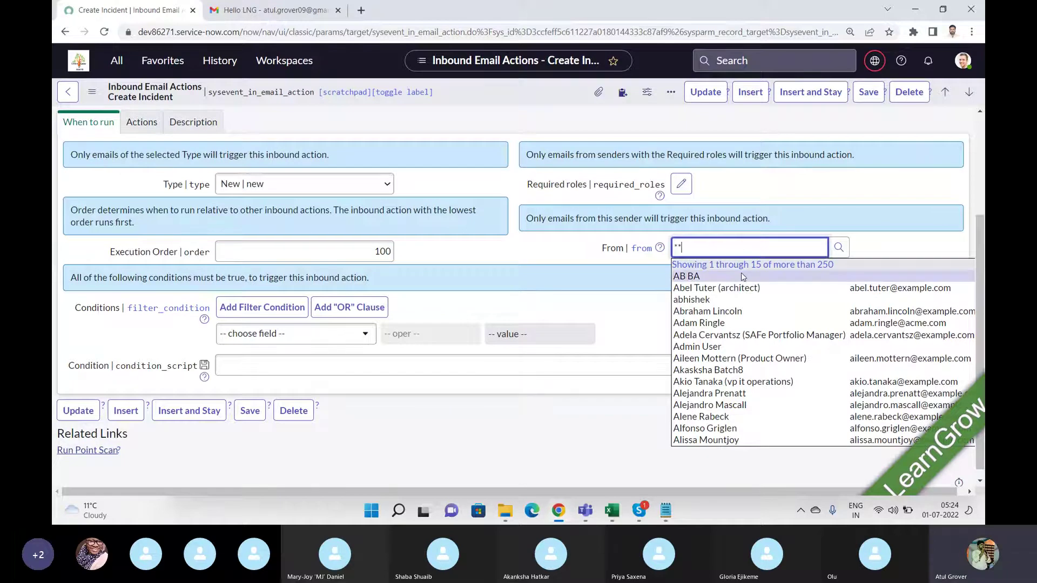
{"action": "key", "text": "BackSpace"}
{"action": "key", "text": "BackSpace"}
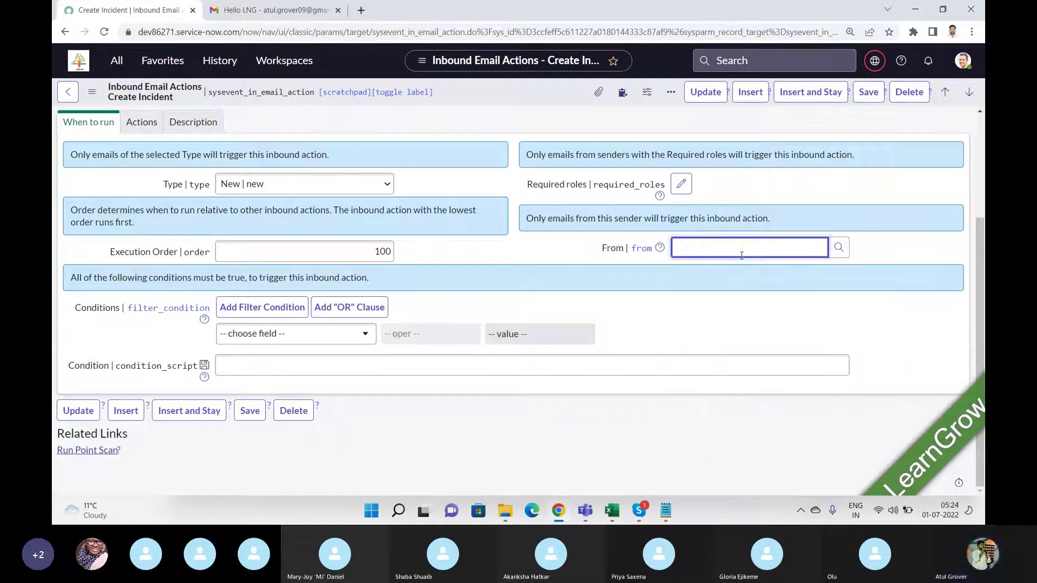
{"action": "type", "text": "Anh"}
{"action": "left_click", "coordinate": [746, 277]}
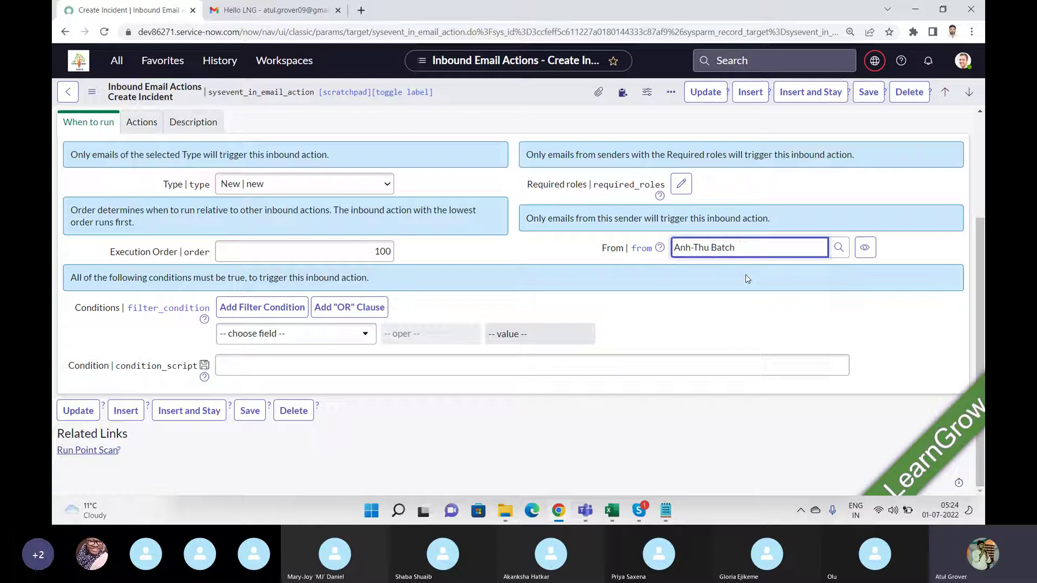
{"action": "key", "text": "BackSpace"}
{"action": "key", "text": "BackSpace"}
{"action": "key", "text": "BackSpace"}
{"action": "key", "text": "BackSpace"}
{"action": "key", "text": "BackSpace"}
{"action": "key", "text": "BackSpace"}
{"action": "key", "text": "BackSpace"}
{"action": "key", "text": "BackSpace"}
{"action": "key", "text": "BackSpace"}
{"action": "key", "text": "BackSpace"}
{"action": "key", "text": "BackSpace"}
{"action": "key", "text": "BackSpace"}
{"action": "key", "text": "BackSpace"}
{"action": "key", "text": "alt+Tab"}
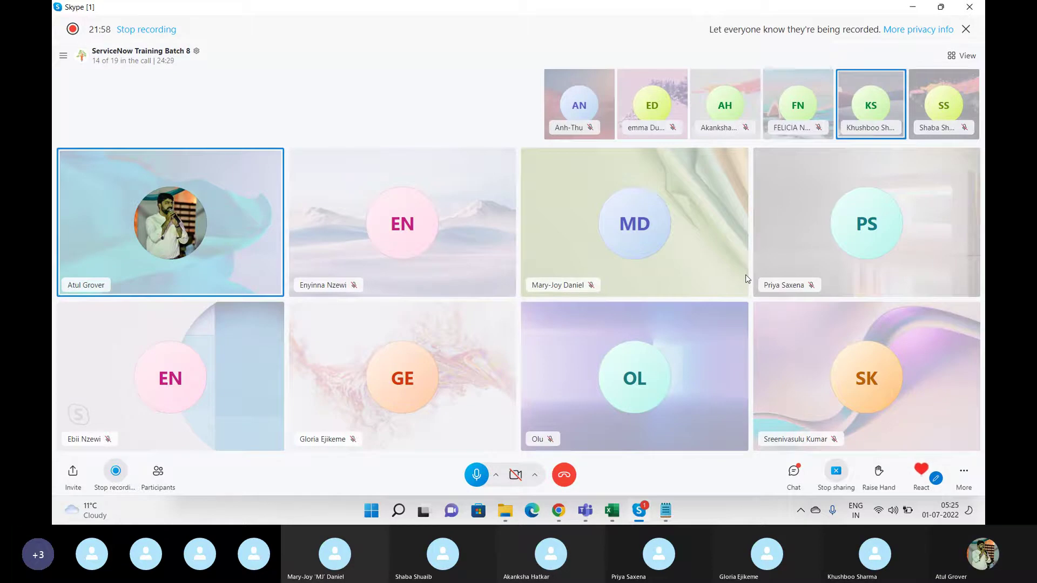
{"action": "key", "text": "alt+Tab"}
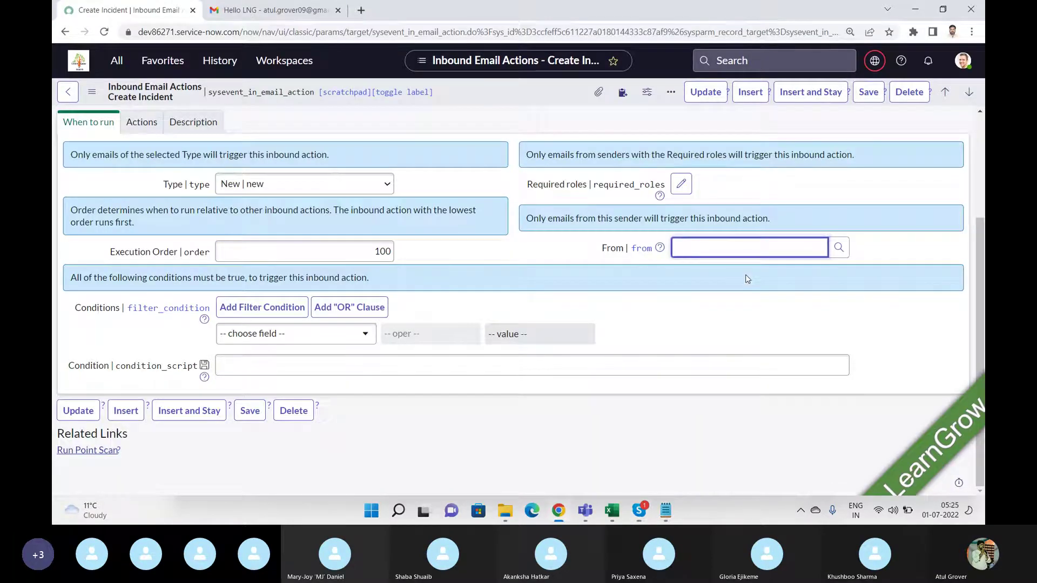
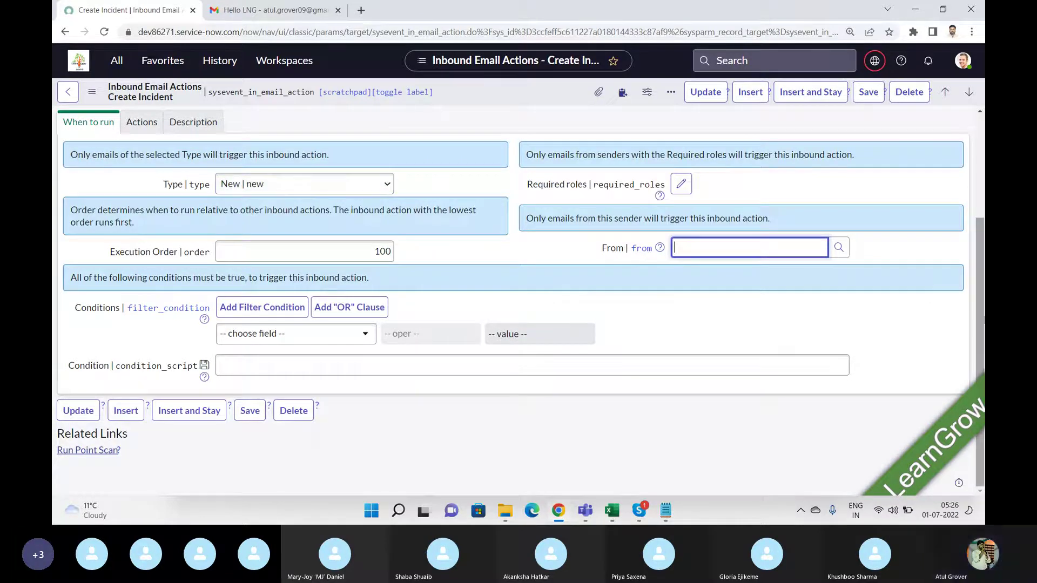
Open the Inbound Actions list in a separate browser tab, view it, and return to the Create Incident record
{"action": "left_click_drag", "start_coordinate": [979, 320], "coordinate": [982, 227]}
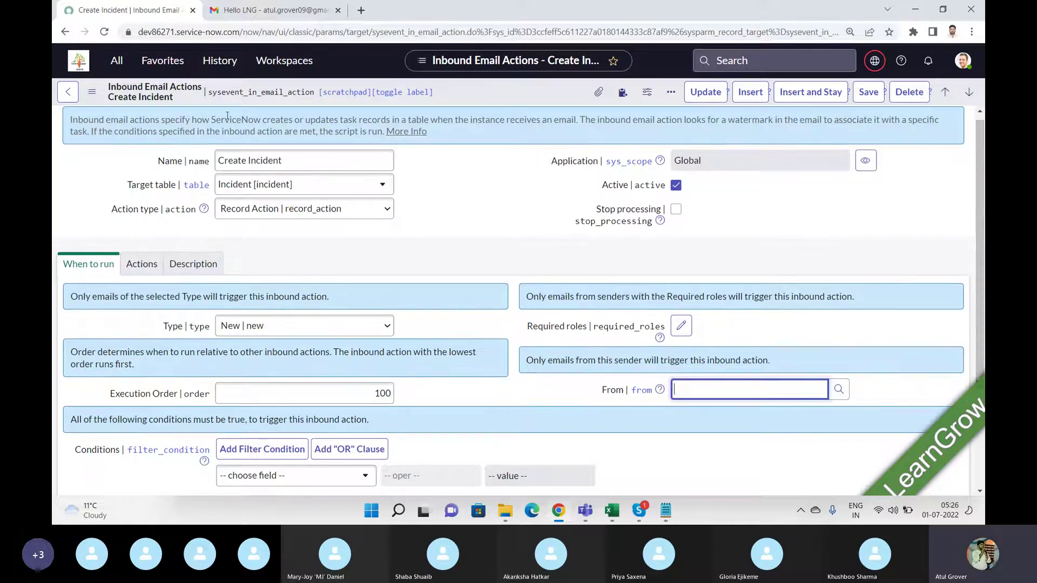
{"action": "left_click", "coordinate": [114, 64]}
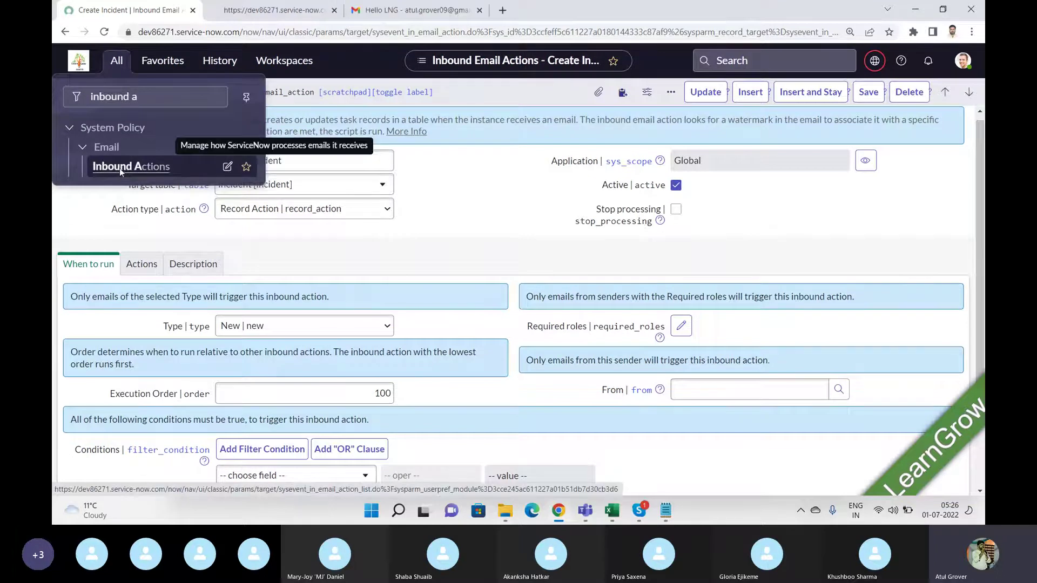
{"action": "middle_click", "coordinate": [119, 168]}
{"action": "left_click", "coordinate": [272, 8]}
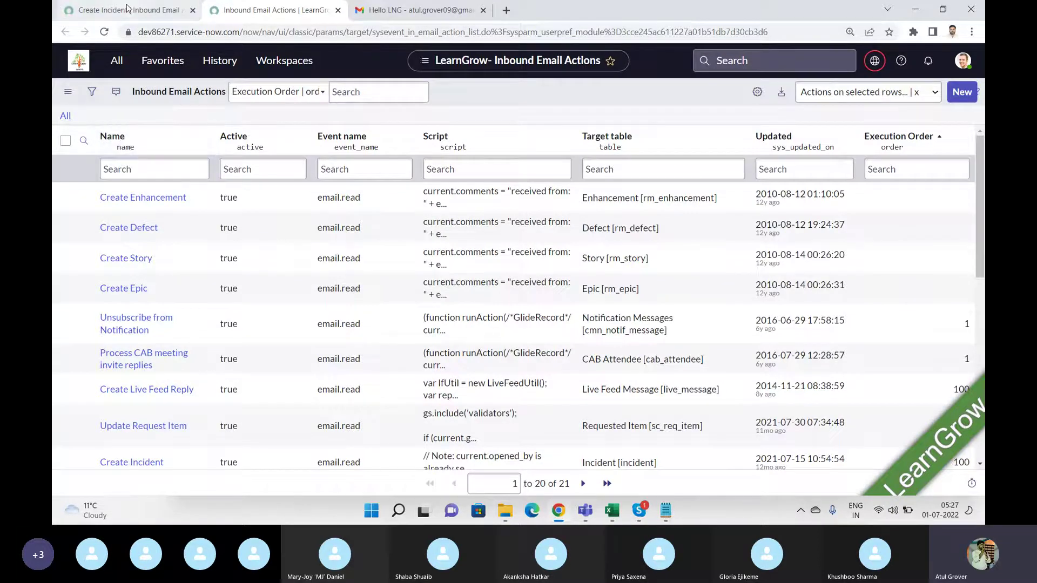
{"action": "left_click", "coordinate": [127, 9]}
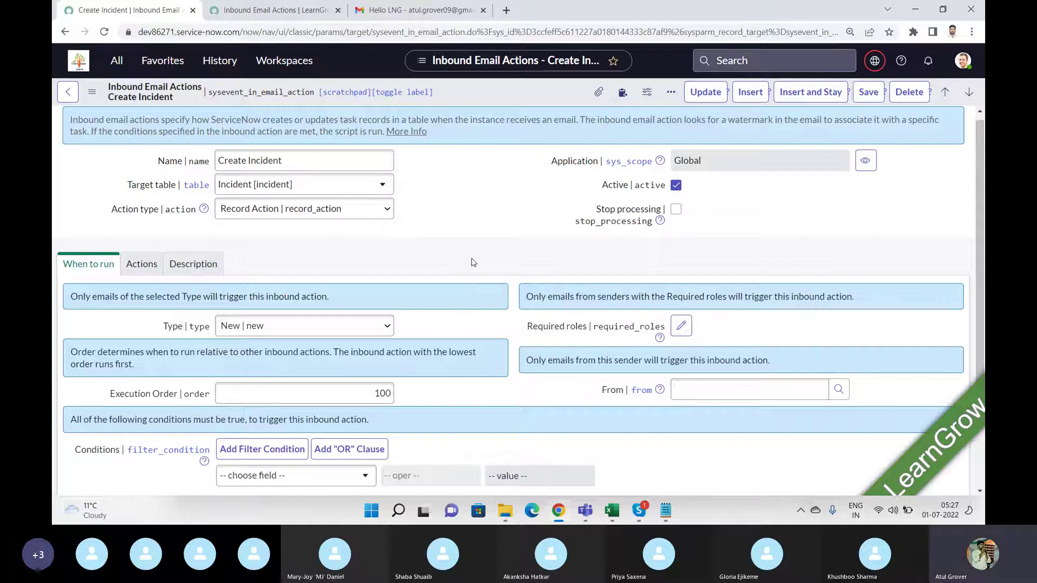
Personalize the Inbound Email Actions list columns so that Execution Order comes directly after Active
{"action": "left_click", "coordinate": [281, 12]}
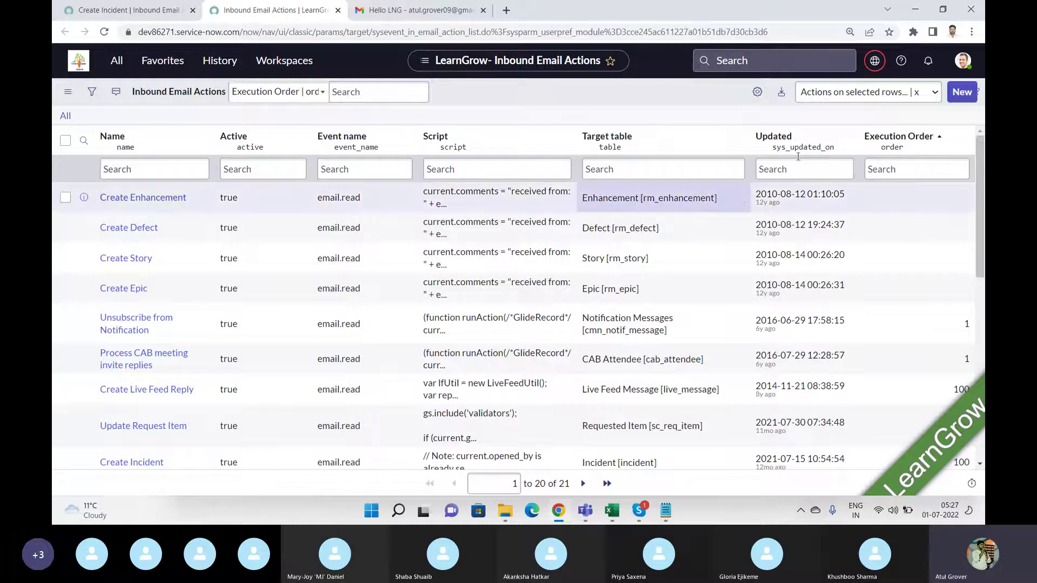
{"action": "left_click", "coordinate": [757, 92]}
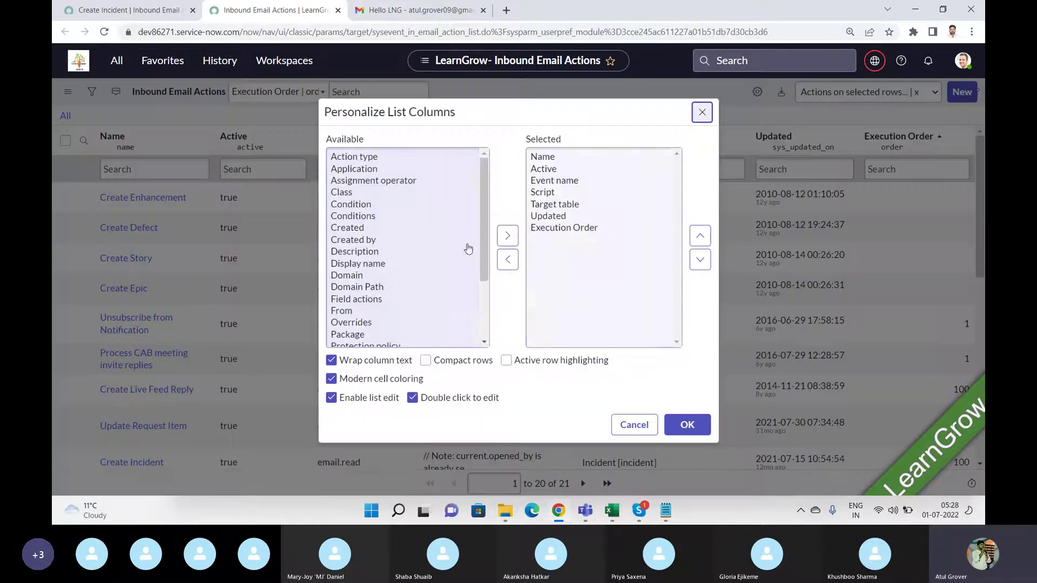
{"action": "left_click", "coordinate": [365, 240]}
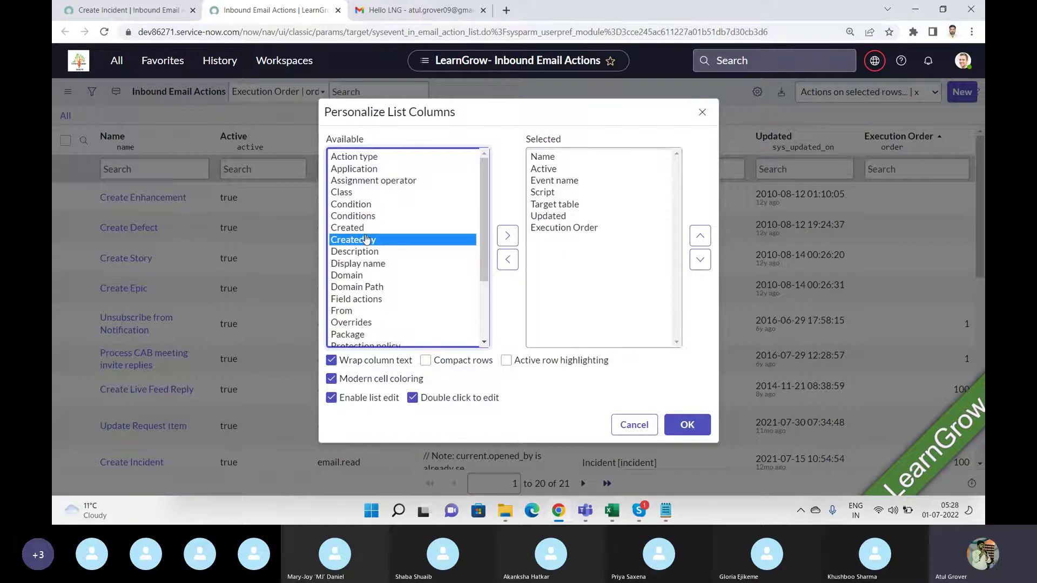
{"action": "left_click", "coordinate": [586, 228]}
{"action": "left_click", "coordinate": [700, 236]}
{"action": "left_click", "coordinate": [700, 236]}
{"action": "left_click", "coordinate": [700, 236]}
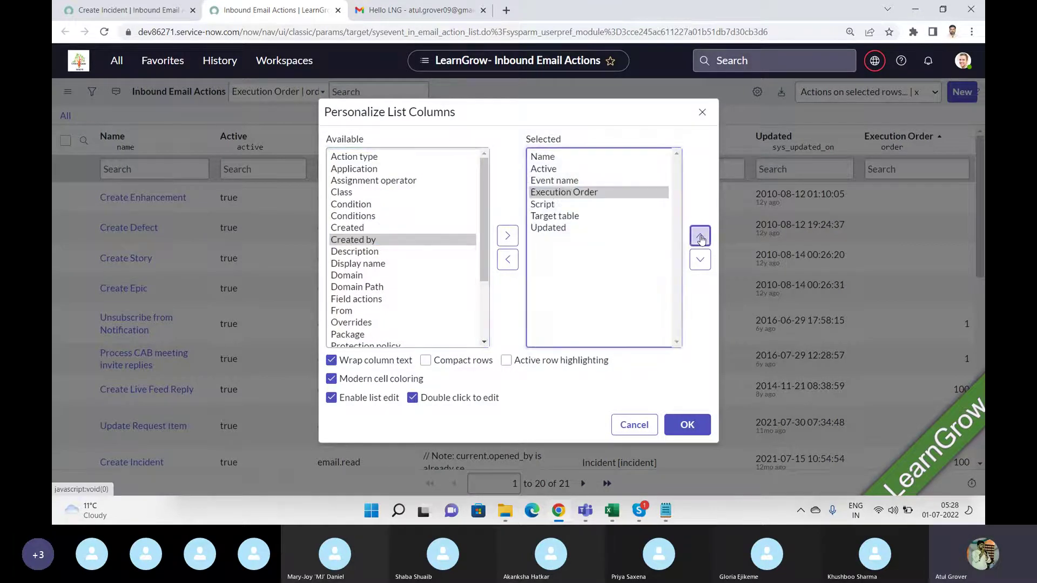
{"action": "left_click", "coordinate": [699, 236]}
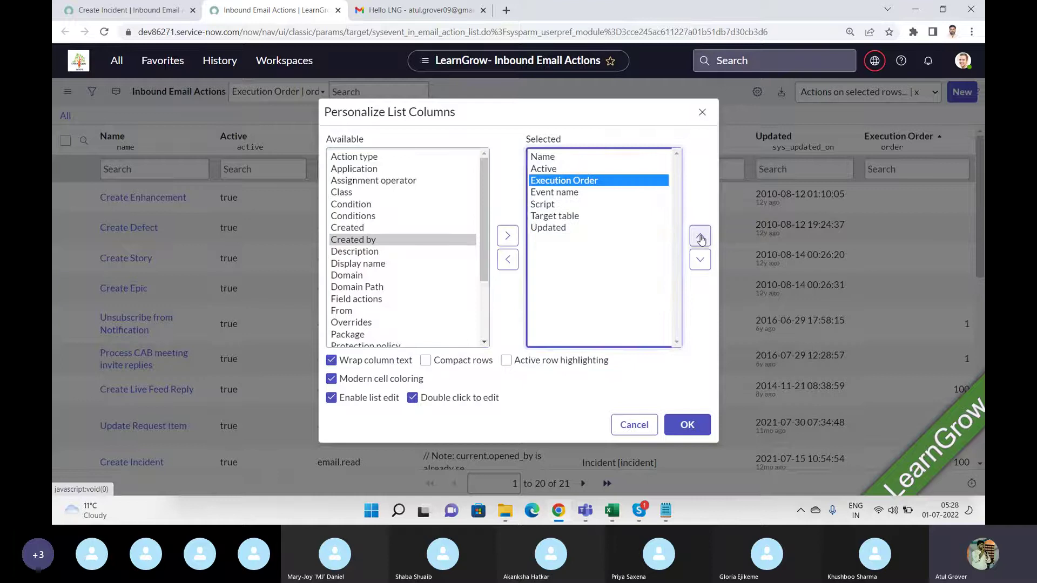
{"action": "left_click", "coordinate": [694, 429]}
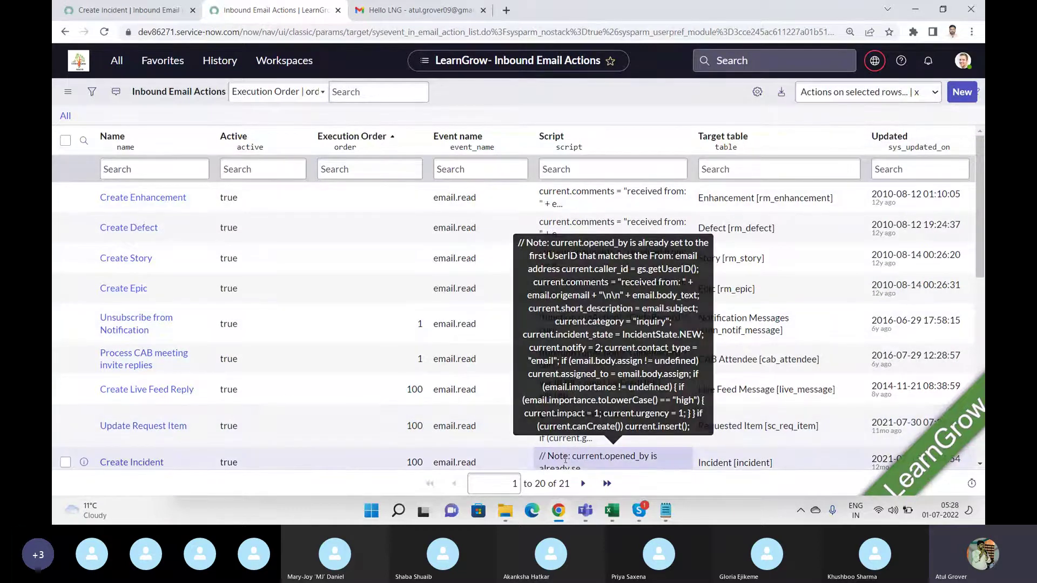
Filter the inbound actions list by target table with "*incide"
{"action": "left_click", "coordinate": [739, 169]}
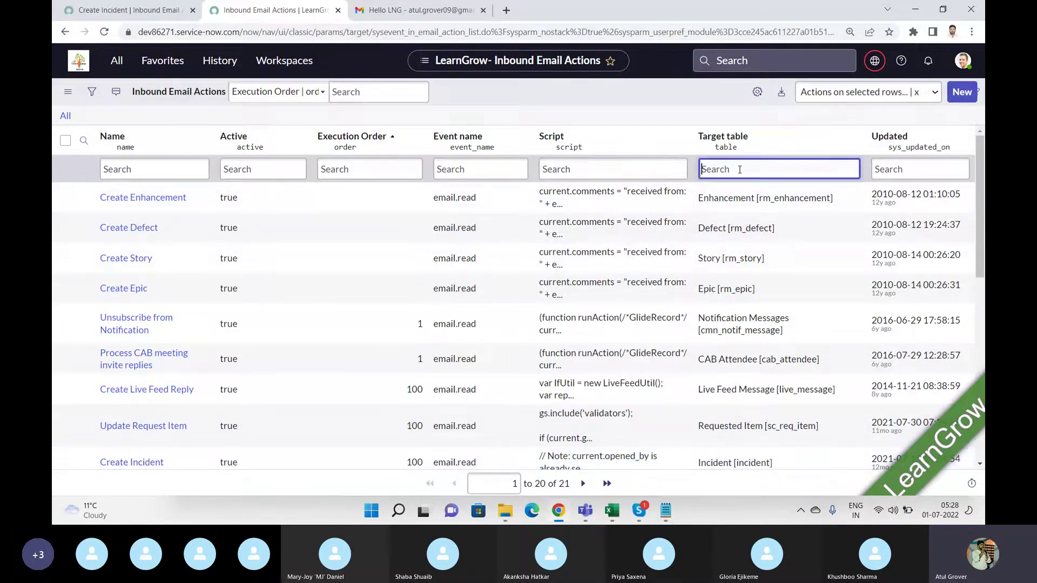
{"action": "type", "text": "*incide"}
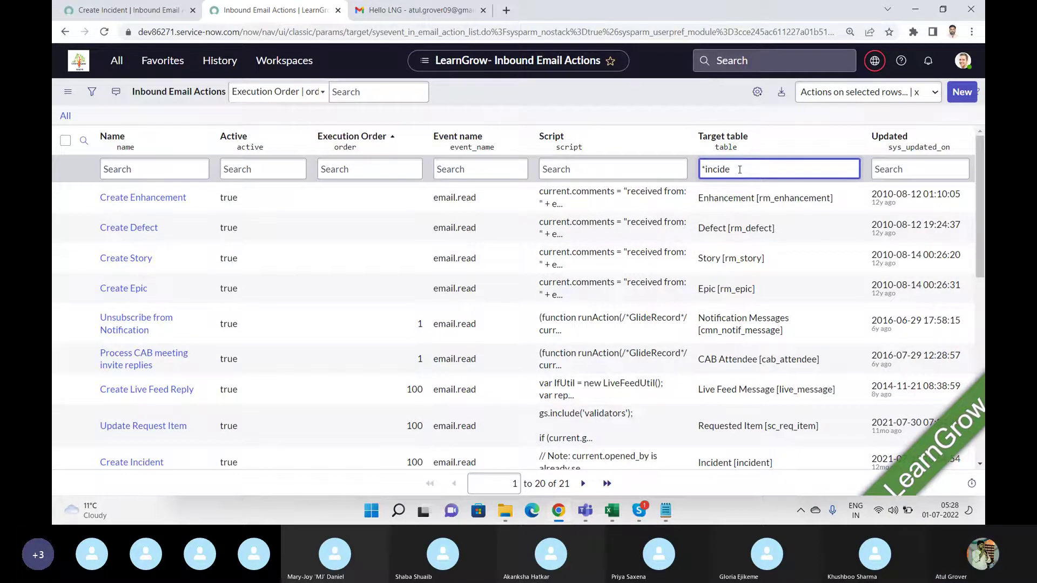
{"action": "key", "text": "Return"}
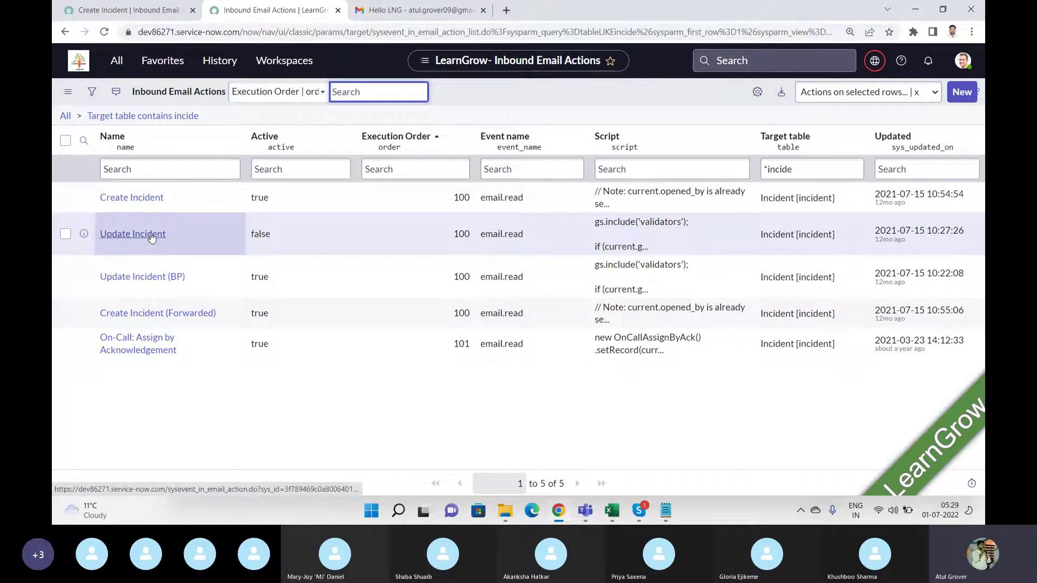
View the Update Incident action's settings in a separate browser tab and highlight the Execution Order value back on the Create Incident record
{"action": "middle_click", "coordinate": [151, 236]}
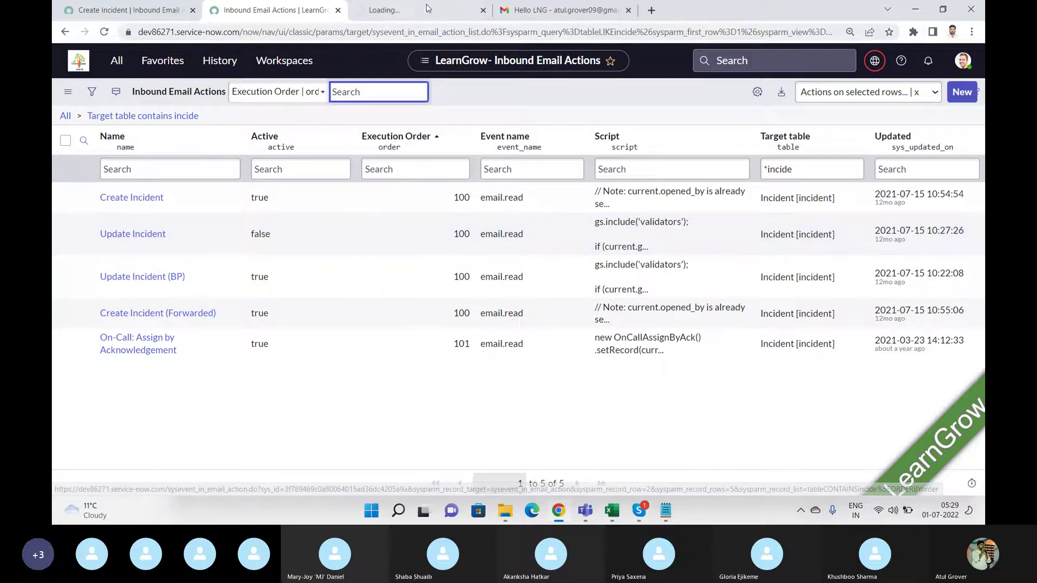
{"action": "left_click", "coordinate": [424, 12]}
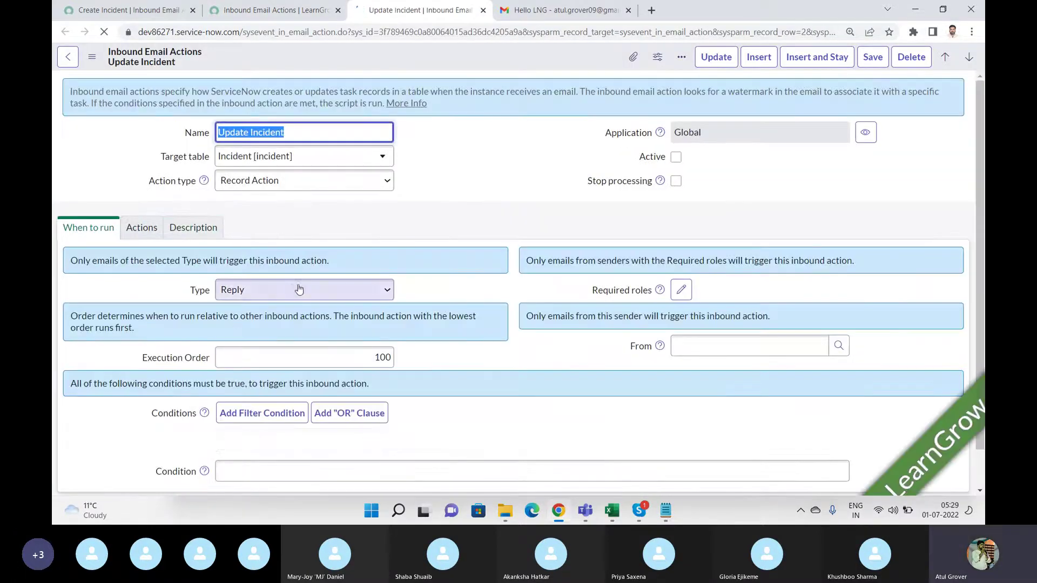
{"action": "left_click", "coordinate": [143, 11]}
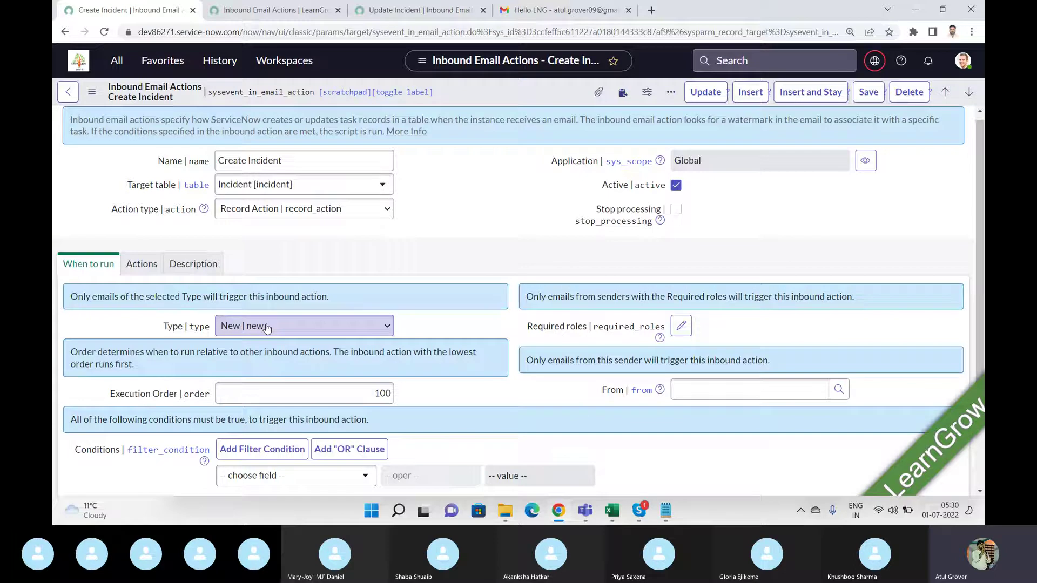
{"action": "double_click", "coordinate": [385, 394]}
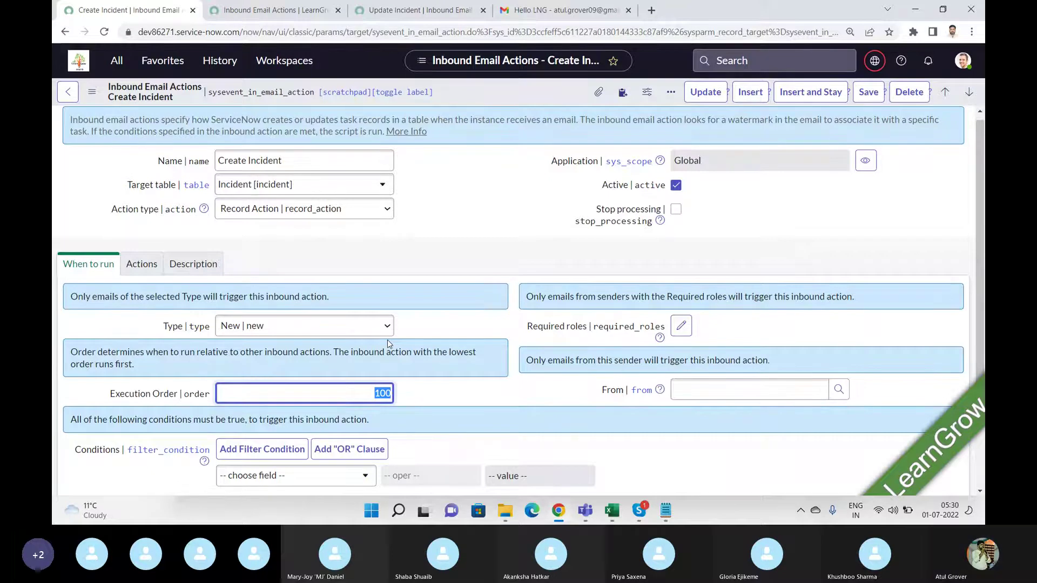
Switch to the Skype call, check the meeting chat, and return to the Create Incident record in the browser
{"action": "key", "text": "alt+Tab"}
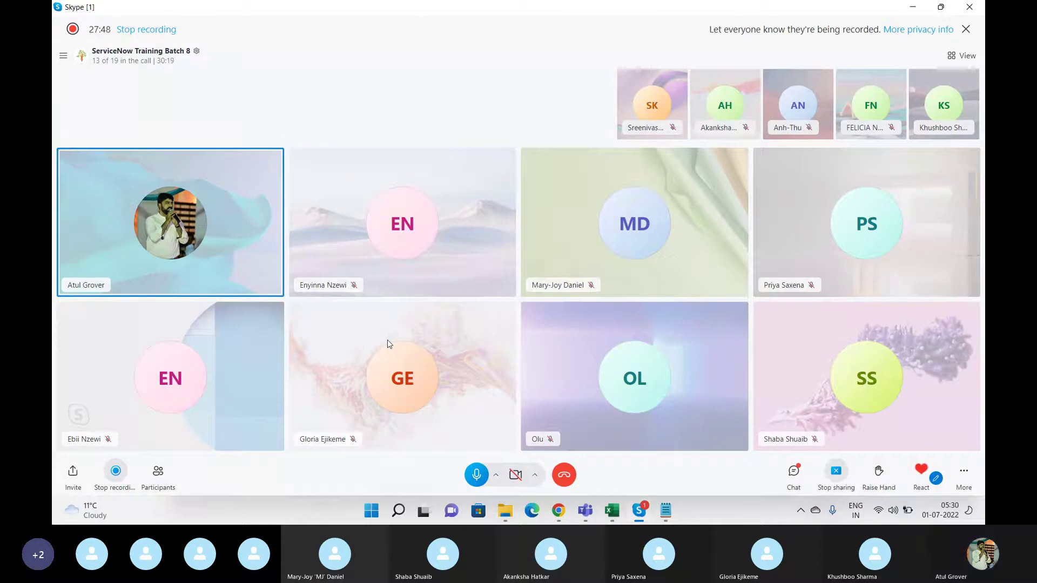
{"action": "left_click", "coordinate": [796, 478]}
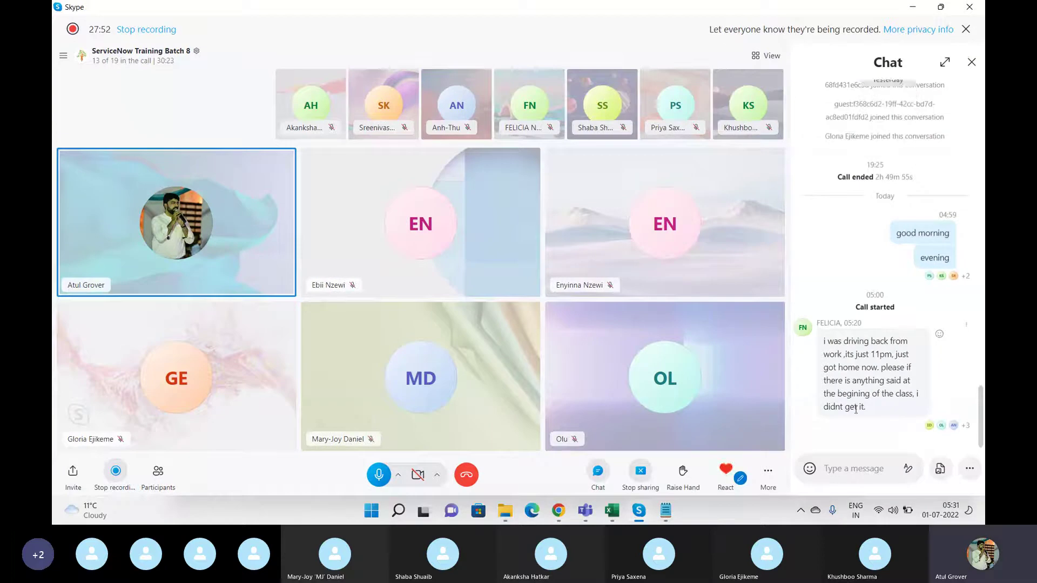
{"action": "left_click", "coordinate": [839, 463]}
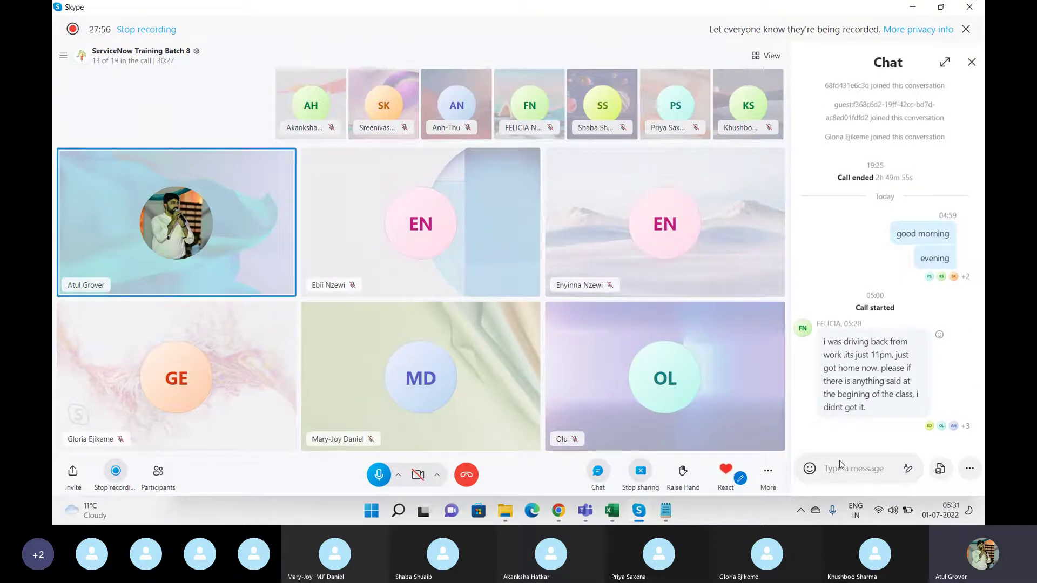
{"action": "left_click", "coordinate": [972, 65]}
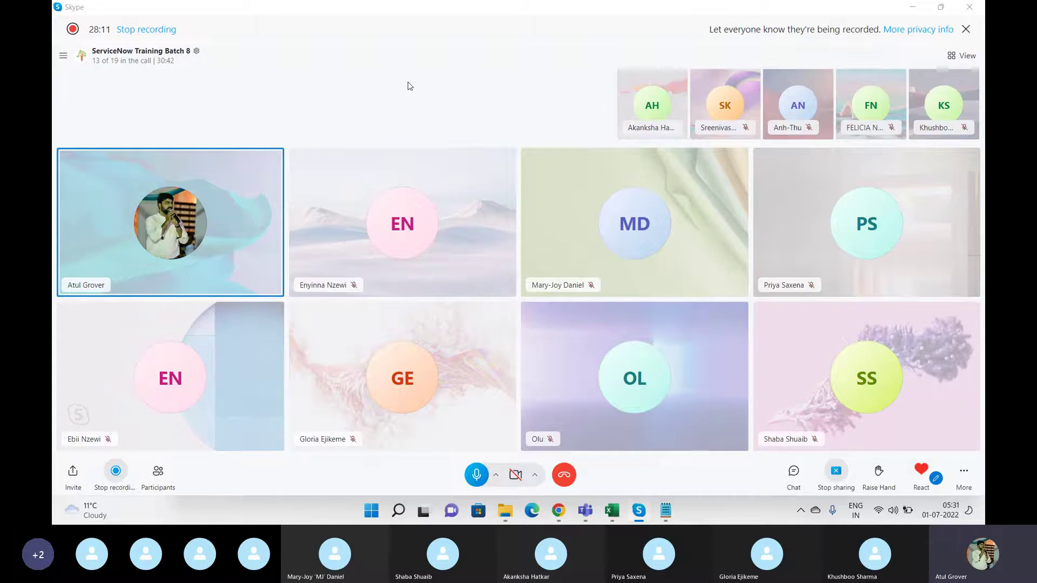
{"action": "key", "text": "alt+Tab"}
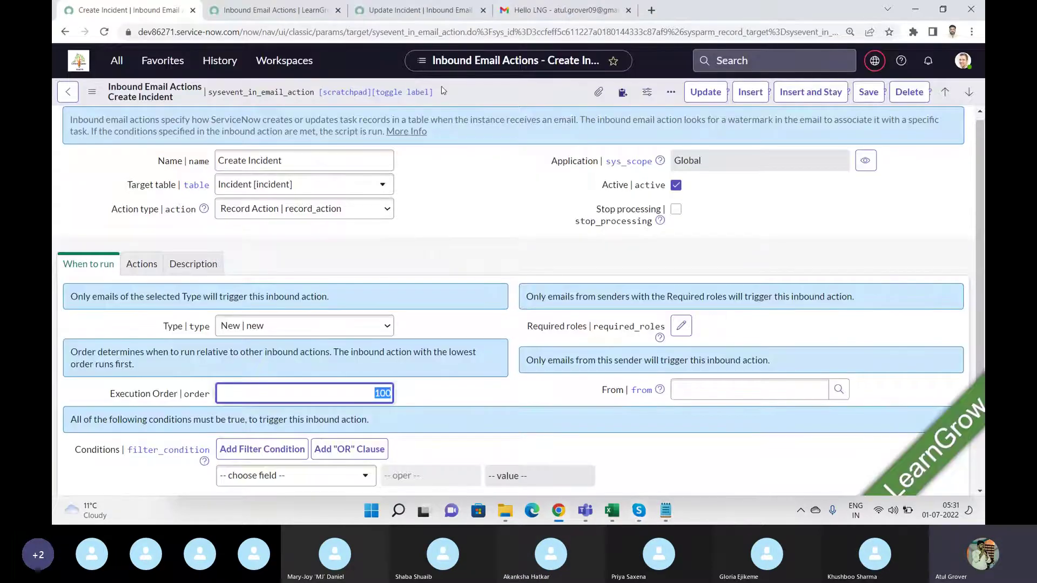
Examine the Create Incident trigger conditions, highlighting the condition_script label and pointing out its empty script field
{"action": "scroll", "coordinate": [981, 213], "scroll_direction": "down", "scroll_amount": 3}
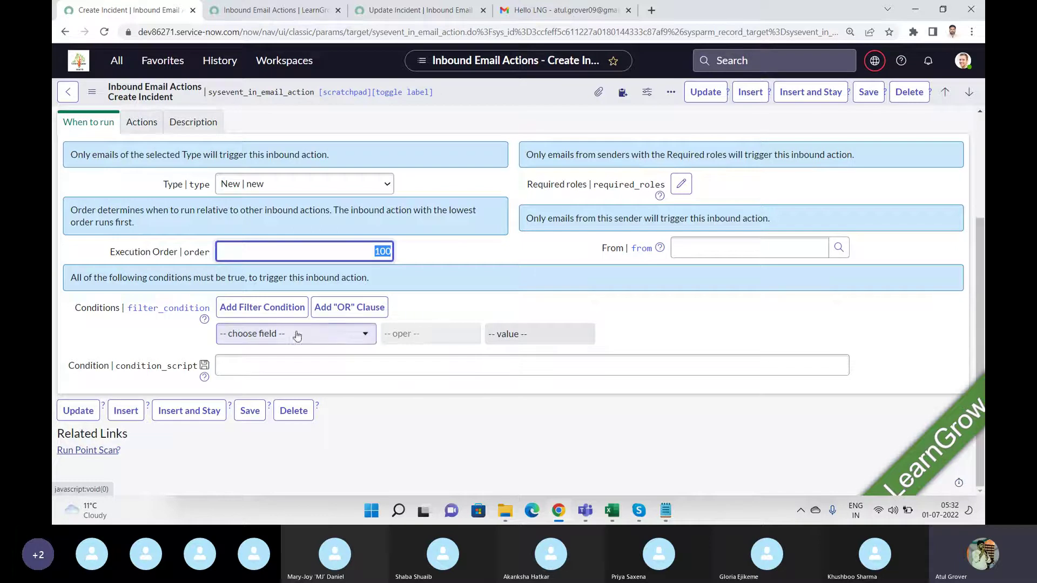
{"action": "left_click", "coordinate": [365, 366]}
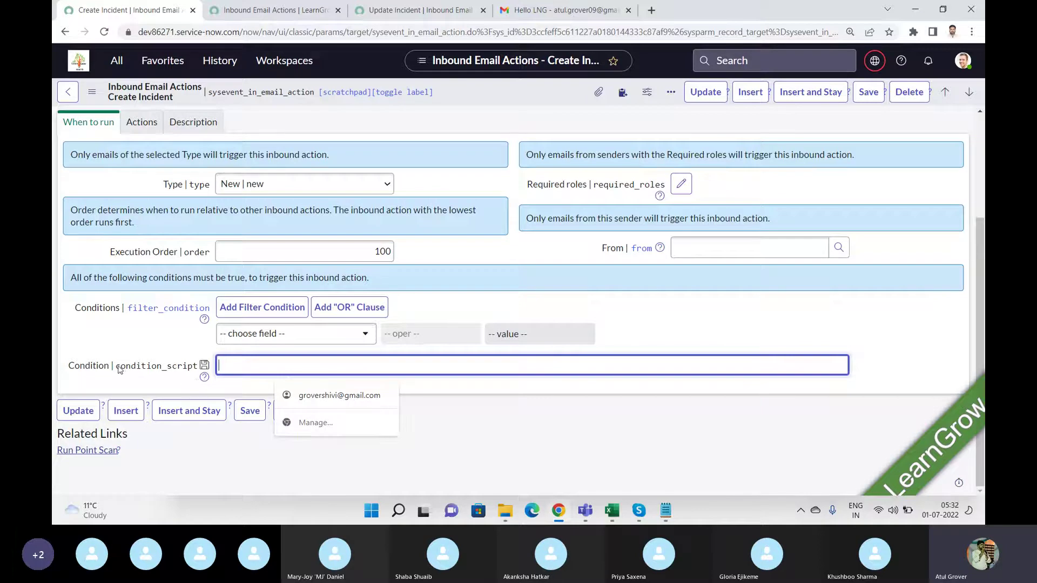
{"action": "left_click_drag", "start_coordinate": [116, 366], "coordinate": [190, 376]}
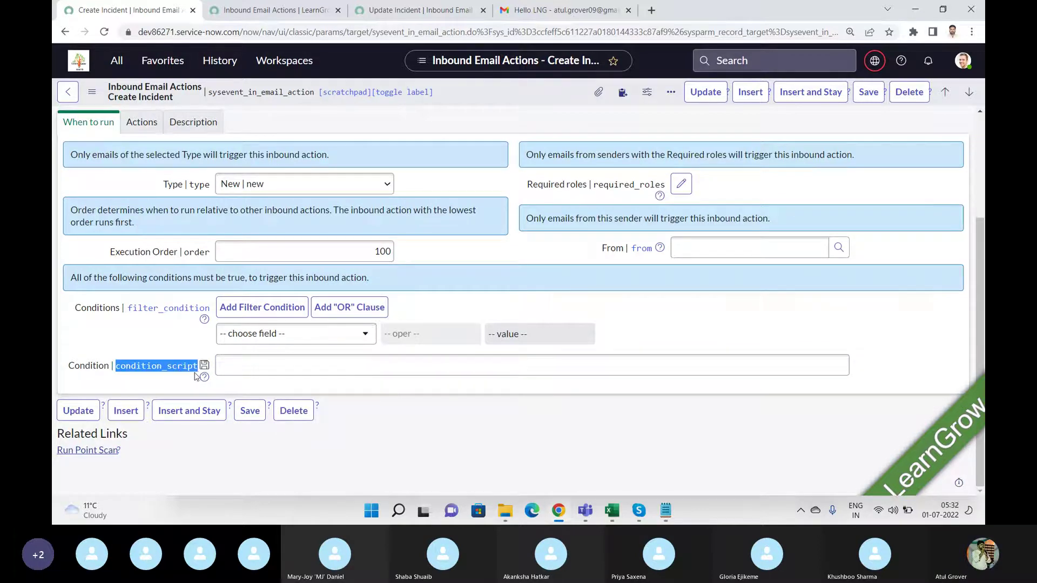
{"action": "left_click", "coordinate": [234, 368]}
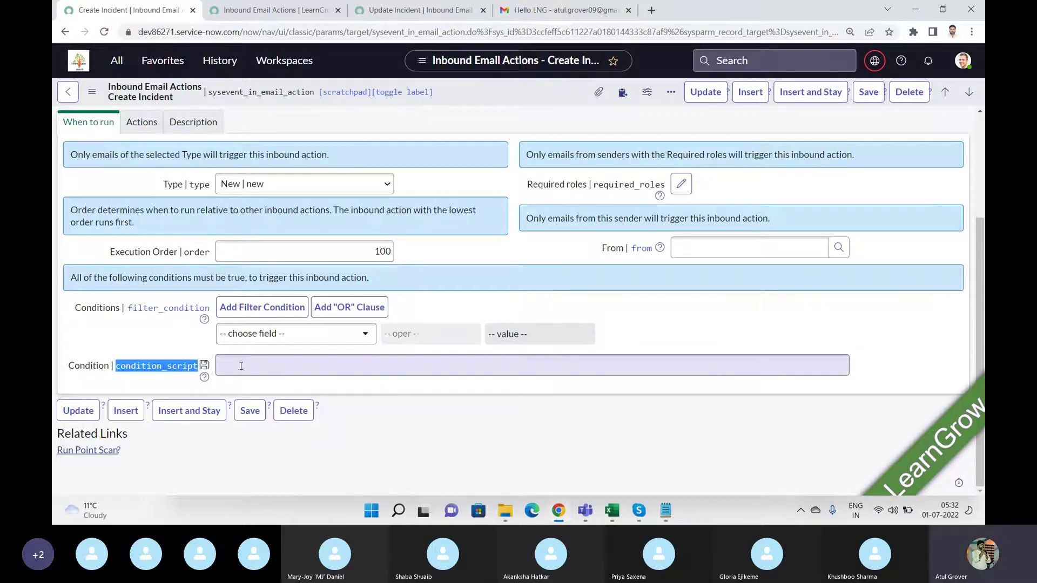
{"action": "left_click", "coordinate": [589, 396]}
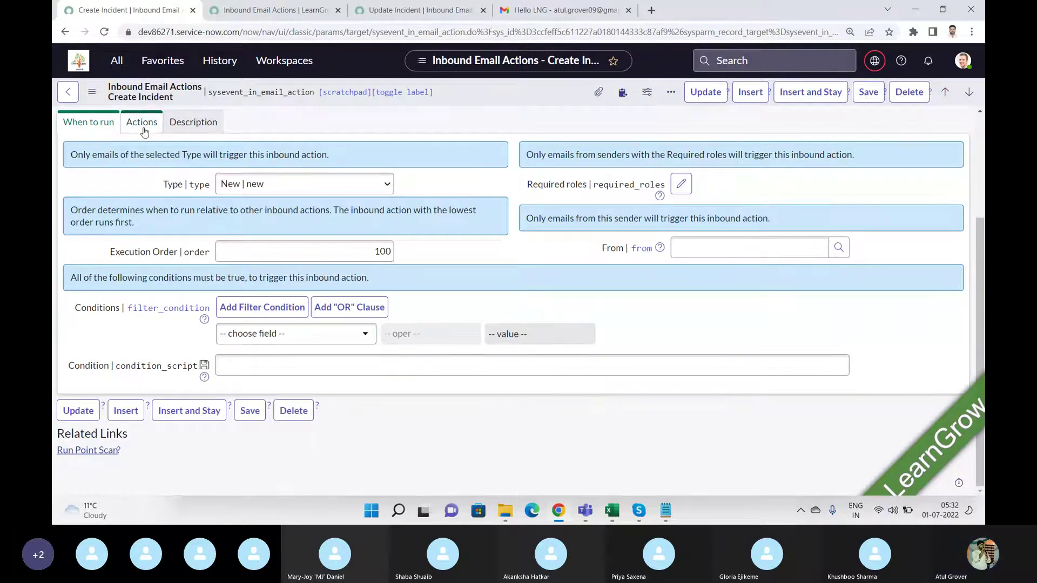
{"action": "left_click", "coordinate": [276, 370]}
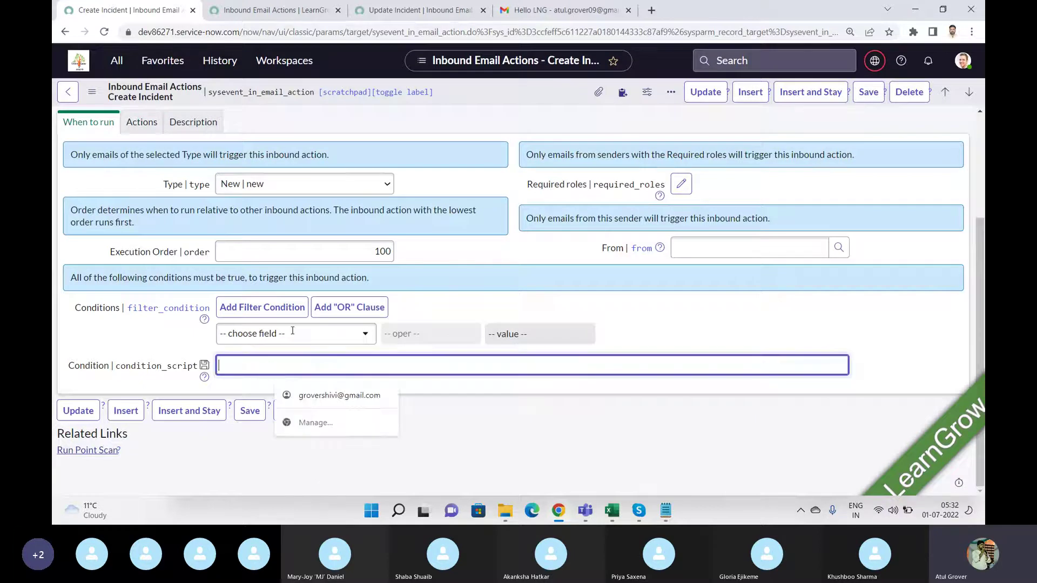
View the Update Incident record and the filtered inbound actions list for comparison, and return to Create Incident
{"action": "left_click", "coordinate": [433, 15]}
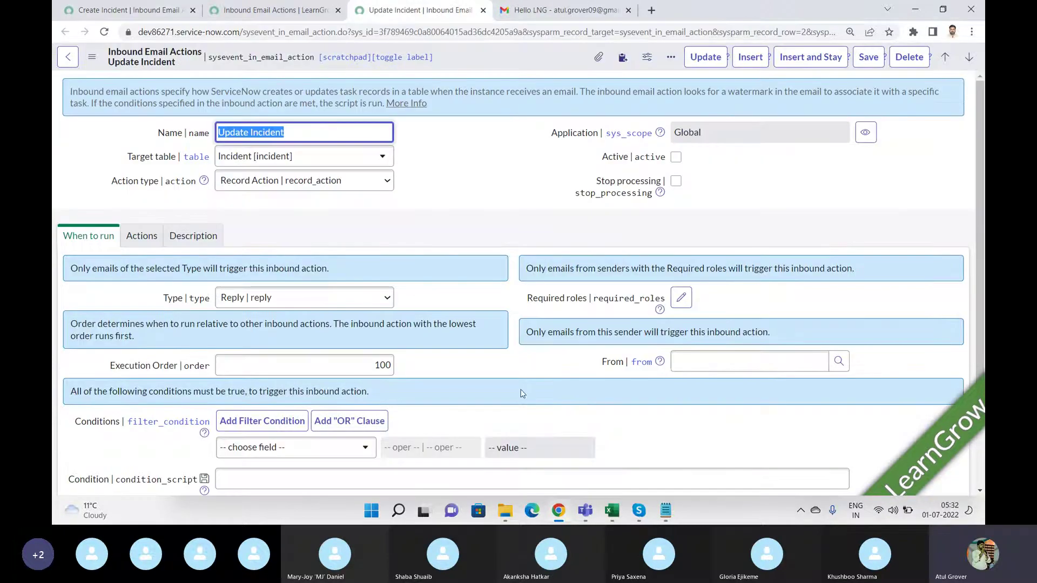
{"action": "left_click", "coordinate": [289, 15]}
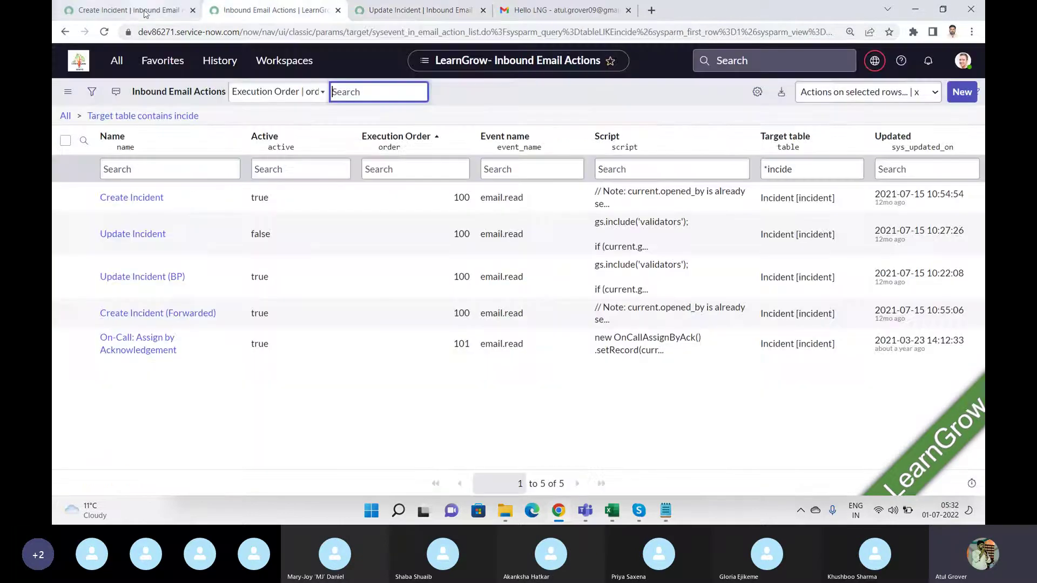
{"action": "left_click", "coordinate": [144, 13]}
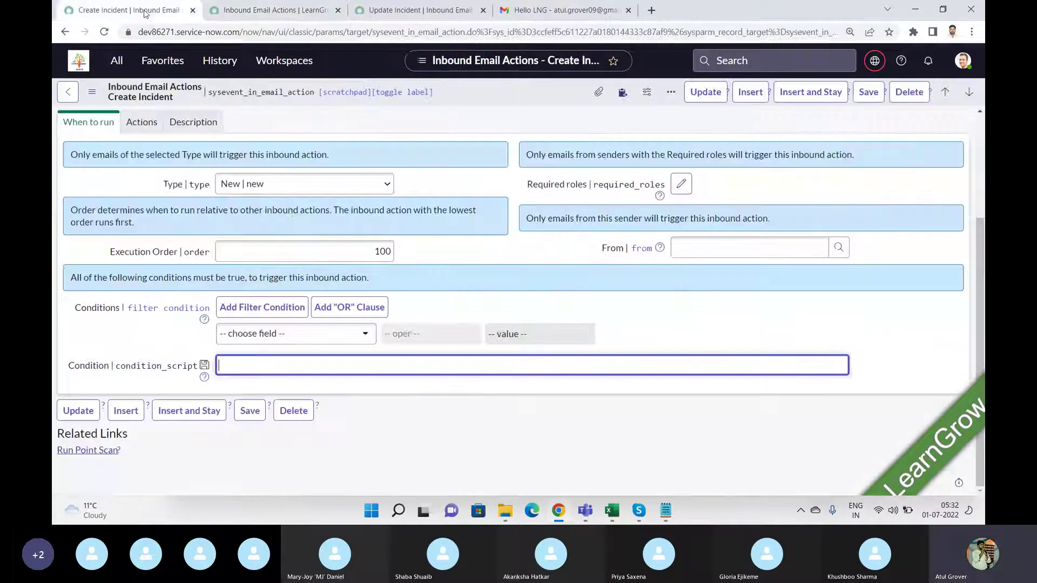
Show the Create Incident action's script, highlight its field-mapping code, and expand the script editor to full screen
{"action": "left_click", "coordinate": [151, 125]}
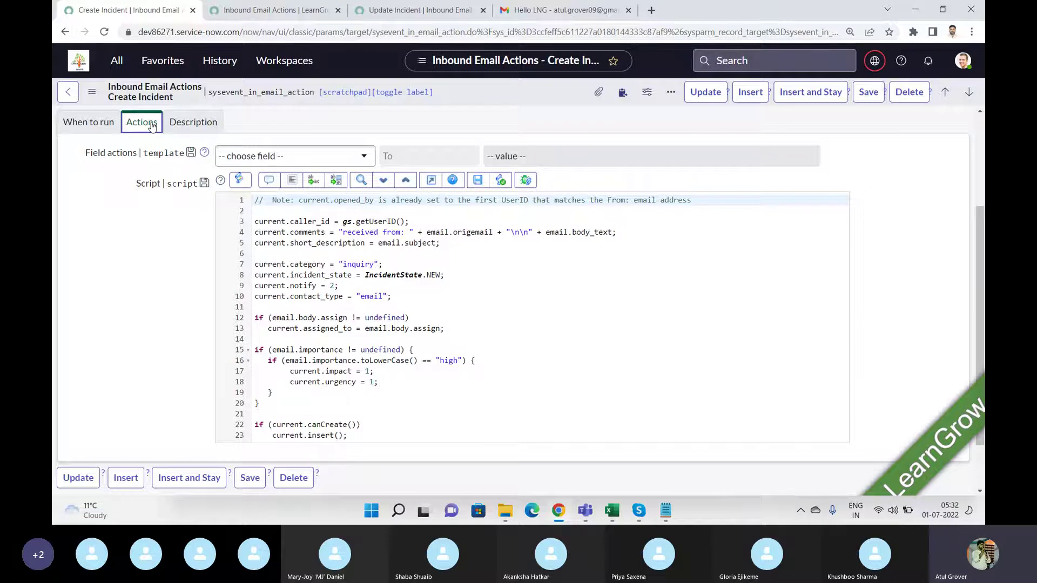
{"action": "left_click", "coordinate": [501, 250]}
{"action": "left_click_drag", "start_coordinate": [263, 200], "coordinate": [261, 404]}
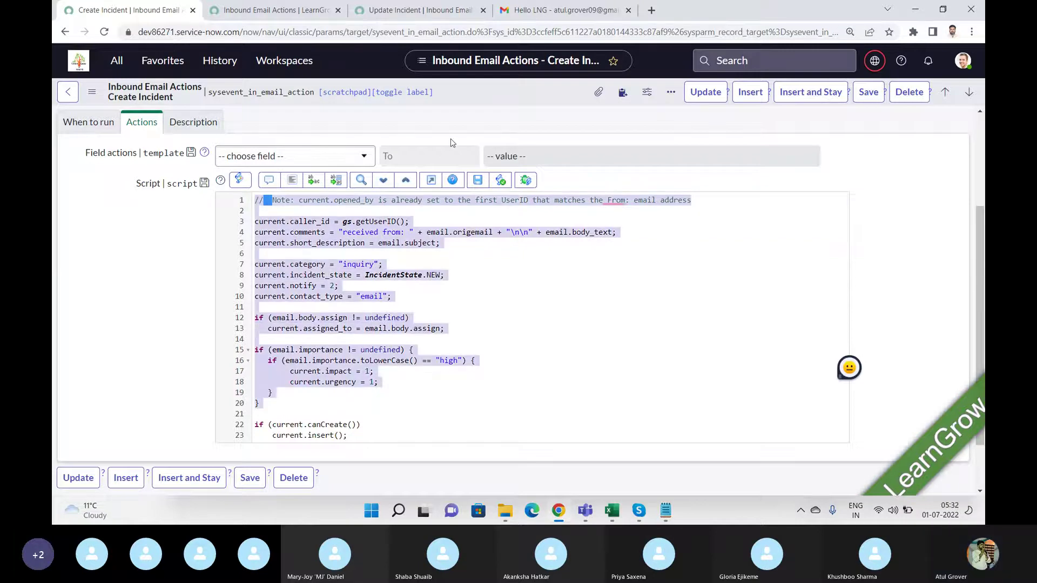
{"action": "left_click", "coordinate": [431, 181]}
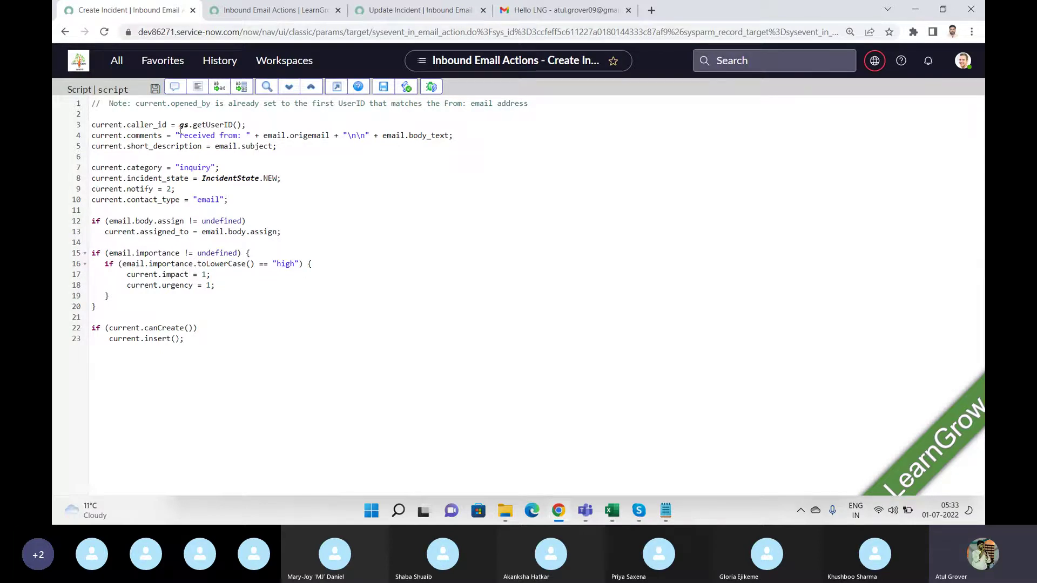
Highlight the script line that sets current.caller_id from gs.getUserID()
{"action": "left_click_drag", "start_coordinate": [179, 125], "coordinate": [251, 125]}
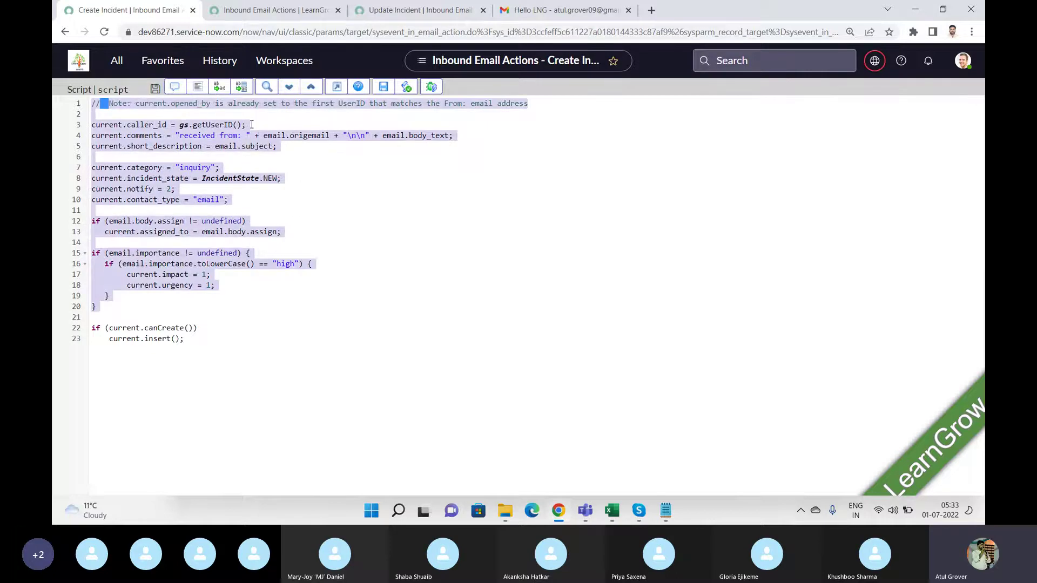
{"action": "left_click", "coordinate": [343, 188]}
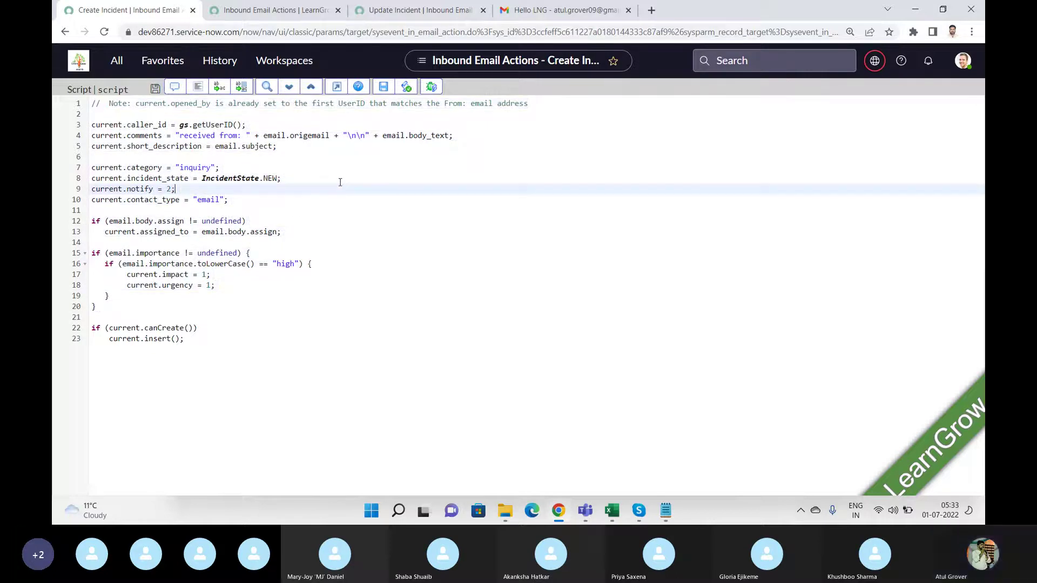
{"action": "left_click_drag", "start_coordinate": [247, 125], "coordinate": [90, 125]}
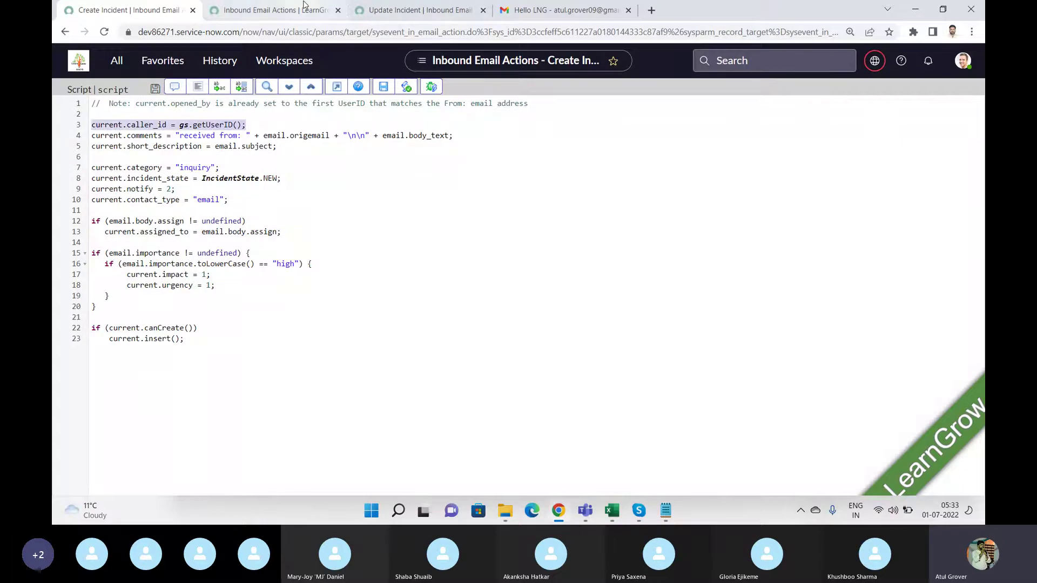
Search the application navigator for inciden and load the Incident application's Open list in a separate browser tab
{"action": "left_click", "coordinate": [273, 12]}
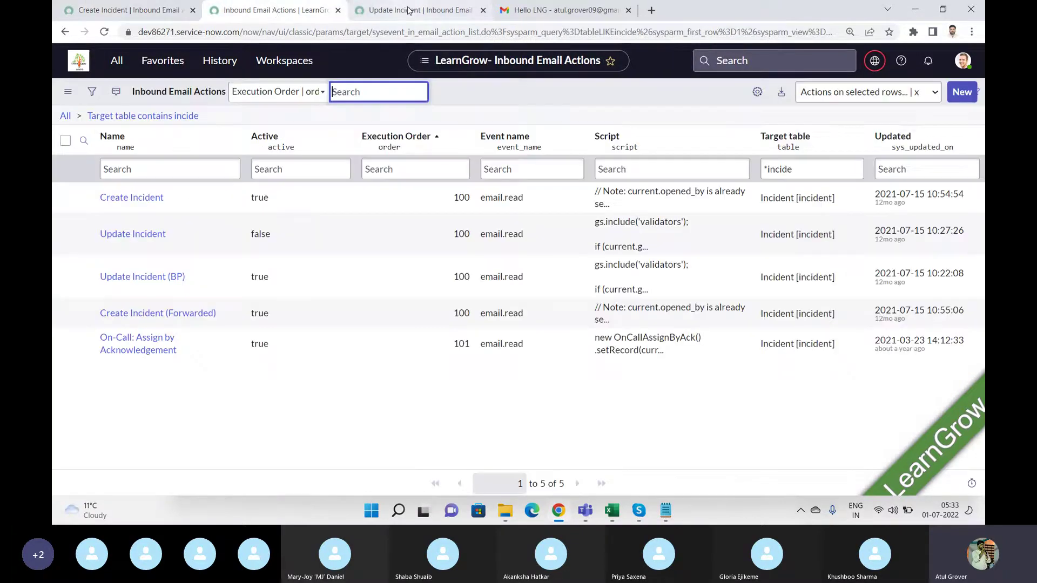
{"action": "key", "text": "ctrl+Tab"}
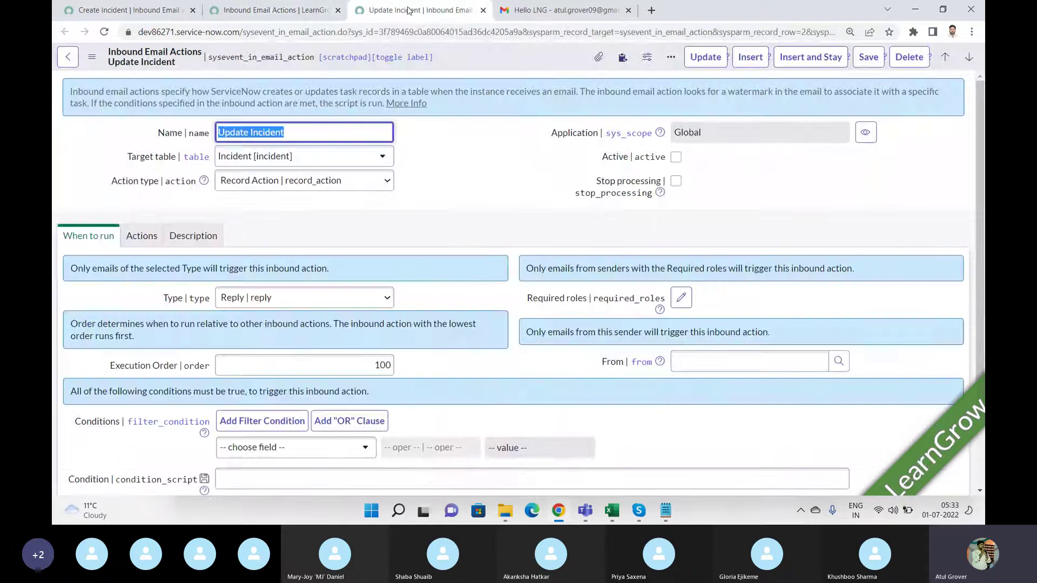
{"action": "left_click", "coordinate": [157, 16]}
{"action": "left_click", "coordinate": [131, 66]}
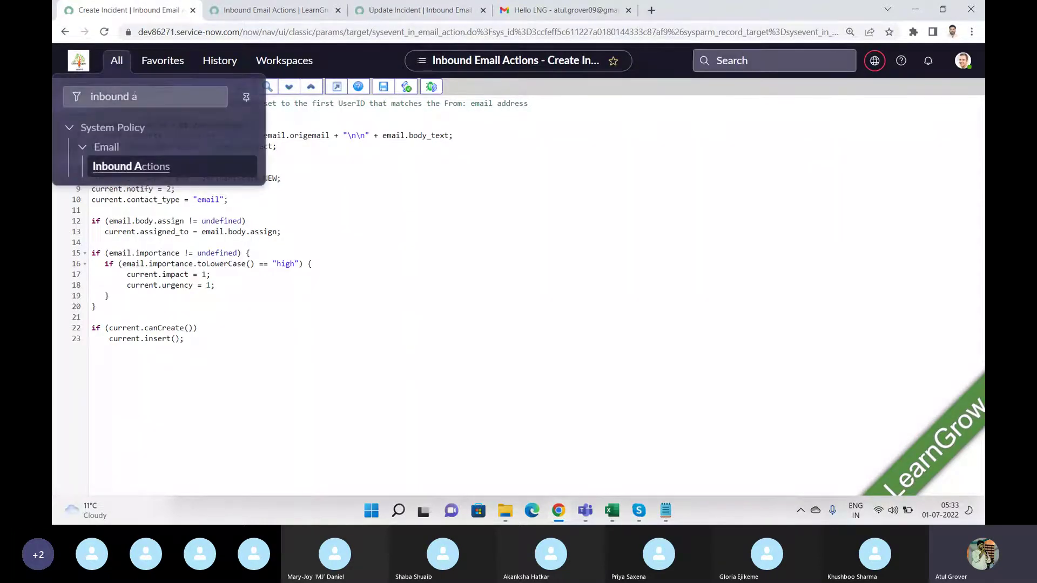
{"action": "type", "text": "nciden"}
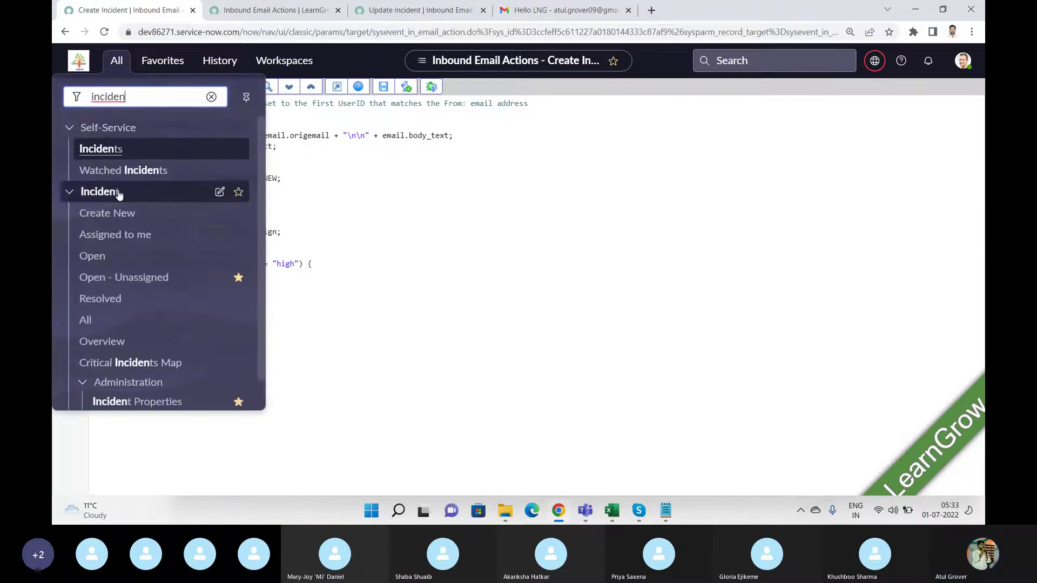
{"action": "middle_click", "coordinate": [85, 262]}
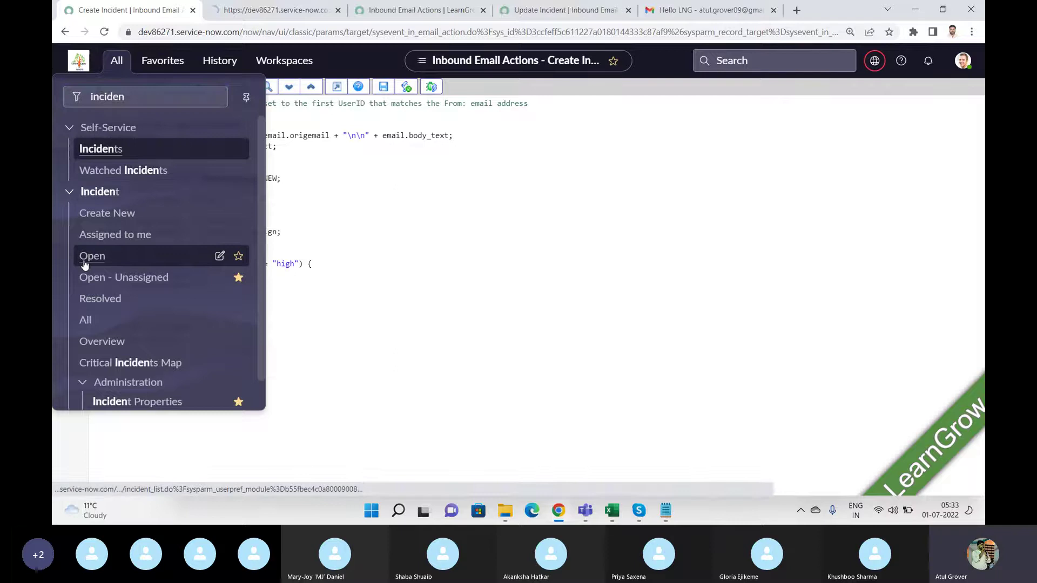
{"action": "left_click", "coordinate": [268, 13]}
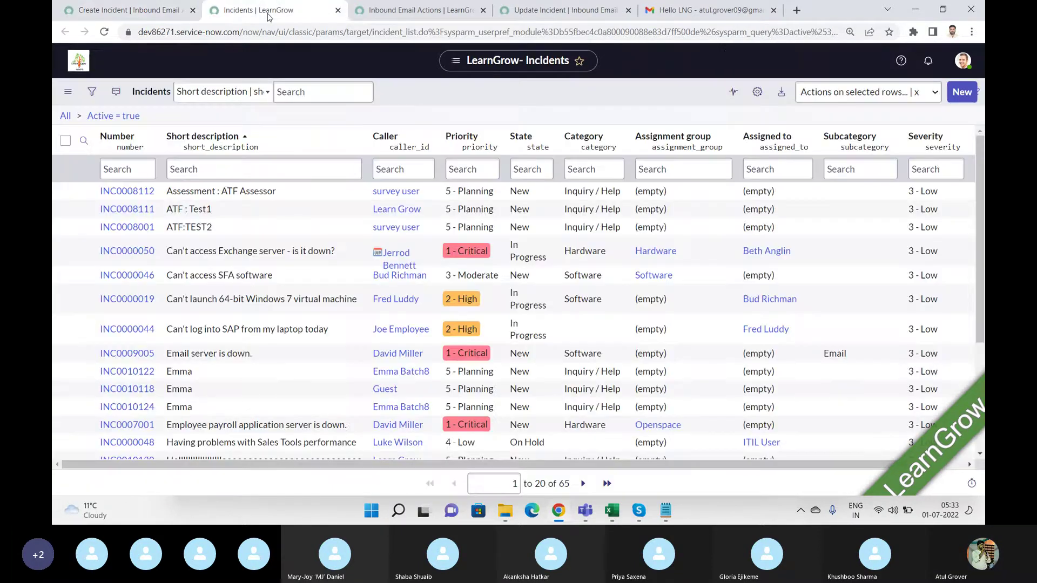
Filter the incidents by short description Hello, and highlight the Caller value in the matching Hello LNG incident record
{"action": "left_click", "coordinate": [198, 170]}
{"action": "type", "text": "Hello"}
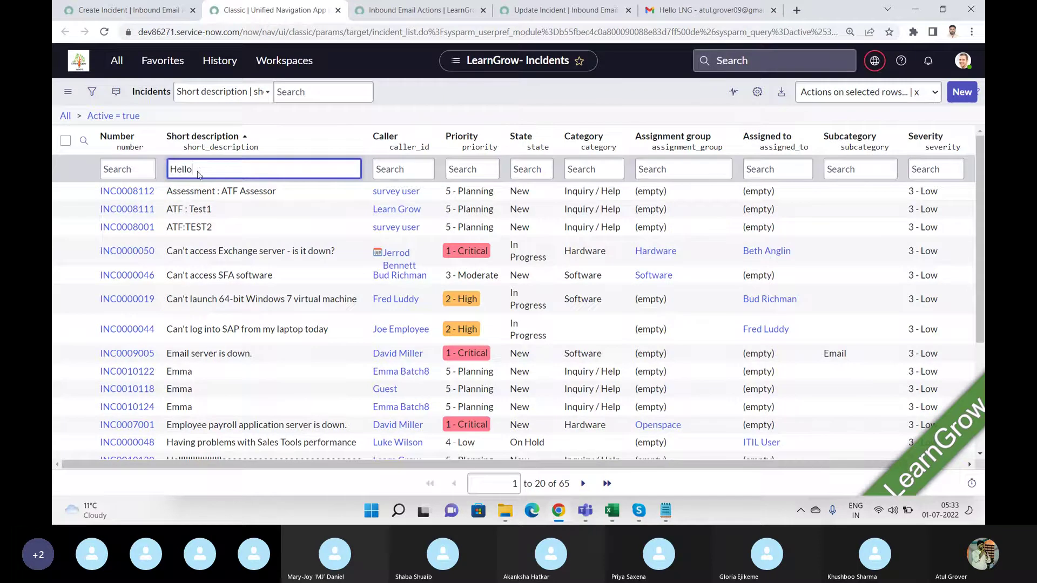
{"action": "key", "text": "Return"}
{"action": "left_click", "coordinate": [133, 194]}
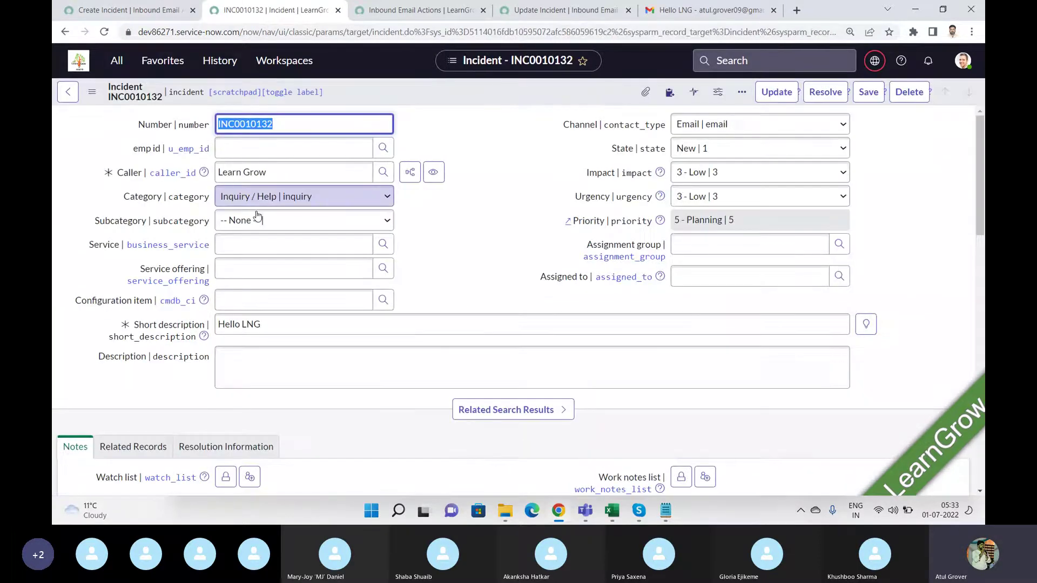
{"action": "left_click_drag", "start_coordinate": [280, 172], "coordinate": [182, 173]}
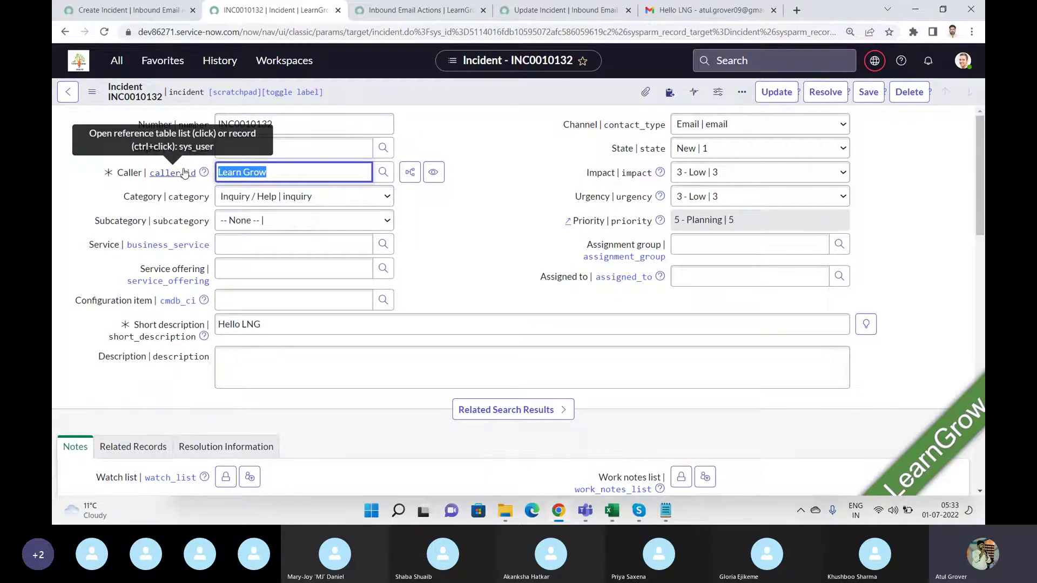
Return to the Create Incident script, and highlight the sender's address in the sent Hello LNG email in Gmail
{"action": "left_click", "coordinate": [146, 14]}
{"action": "left_click", "coordinate": [412, 251]}
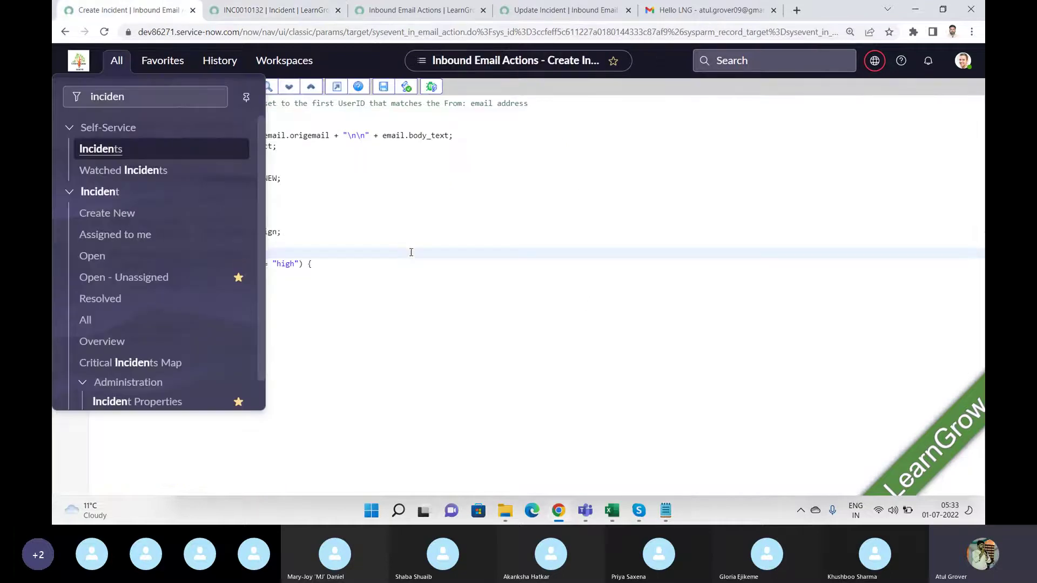
{"action": "left_click", "coordinate": [329, 185]}
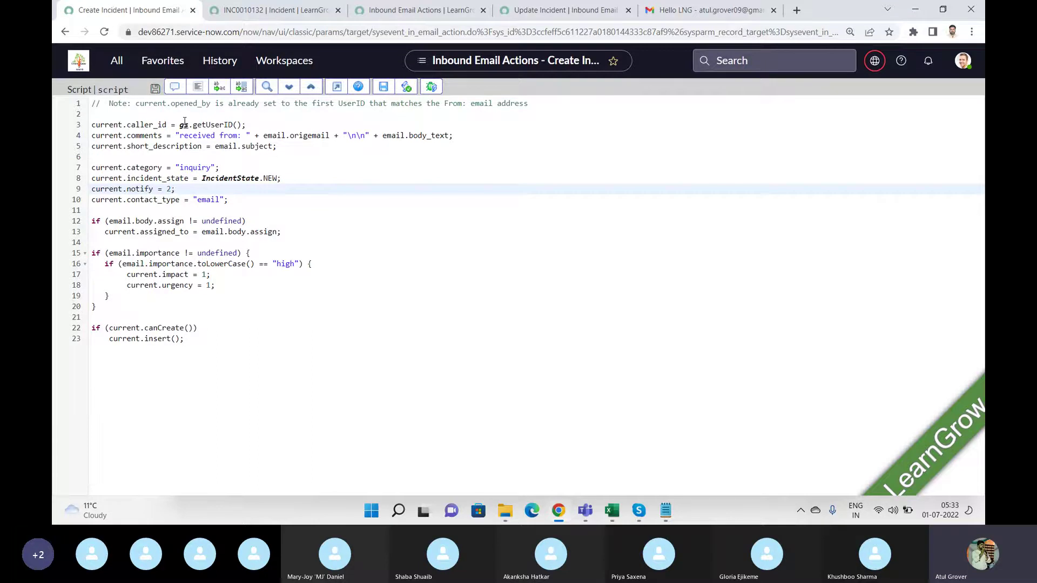
{"action": "left_click", "coordinate": [708, 10]}
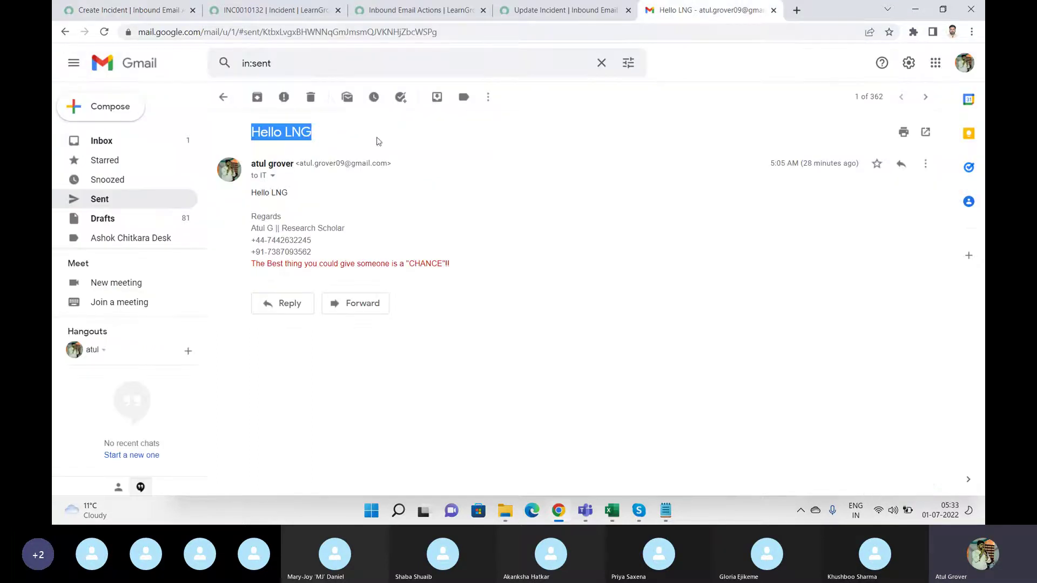
{"action": "left_click_drag", "start_coordinate": [389, 161], "coordinate": [295, 163]}
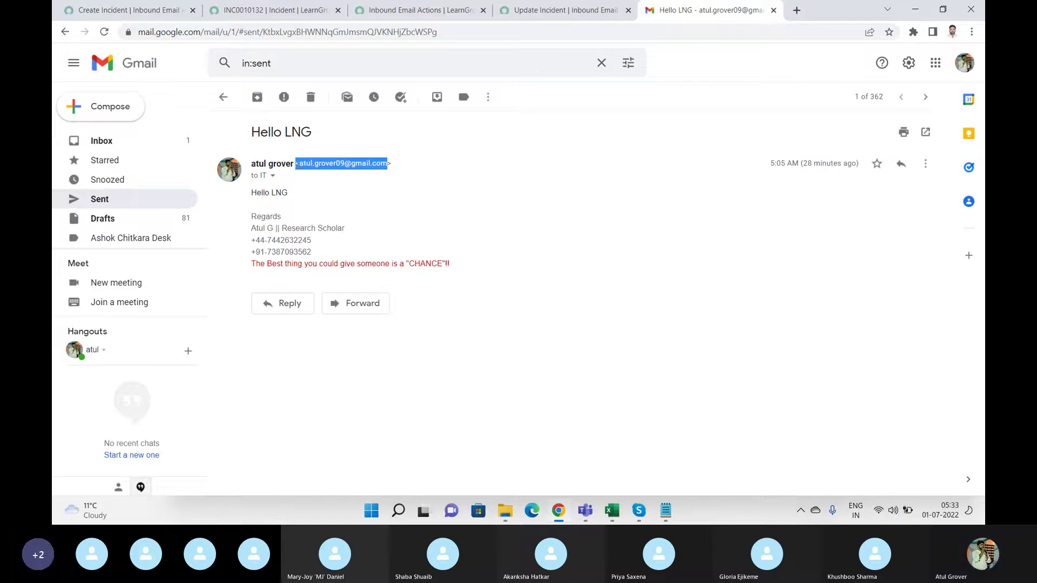
Compare the script's caller_id line with the incident's Caller field and the sender of the Hello LNG email
{"action": "left_click", "coordinate": [124, 16]}
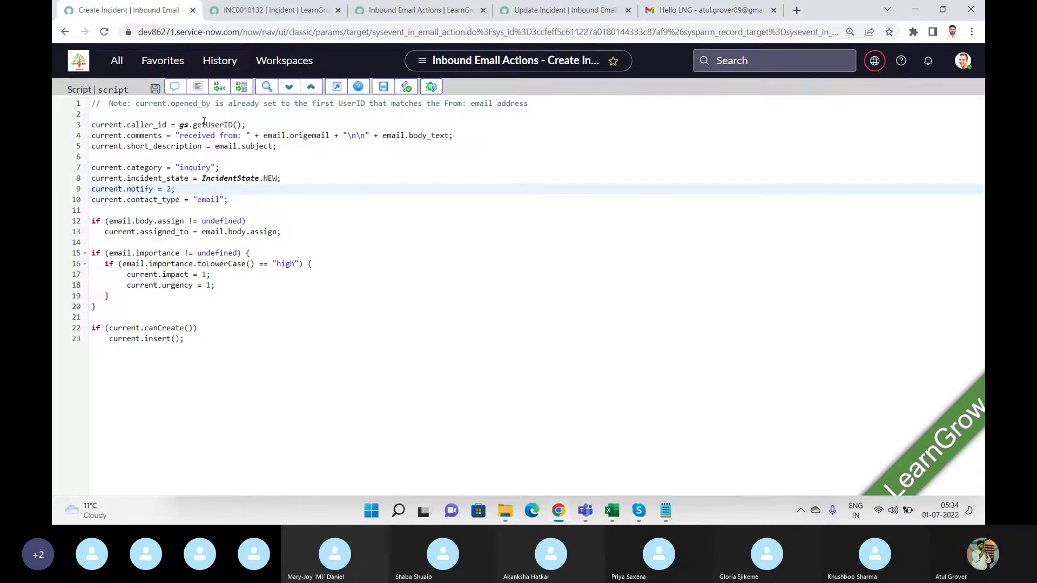
{"action": "left_click", "coordinate": [533, 11]}
{"action": "left_click", "coordinate": [418, 10]}
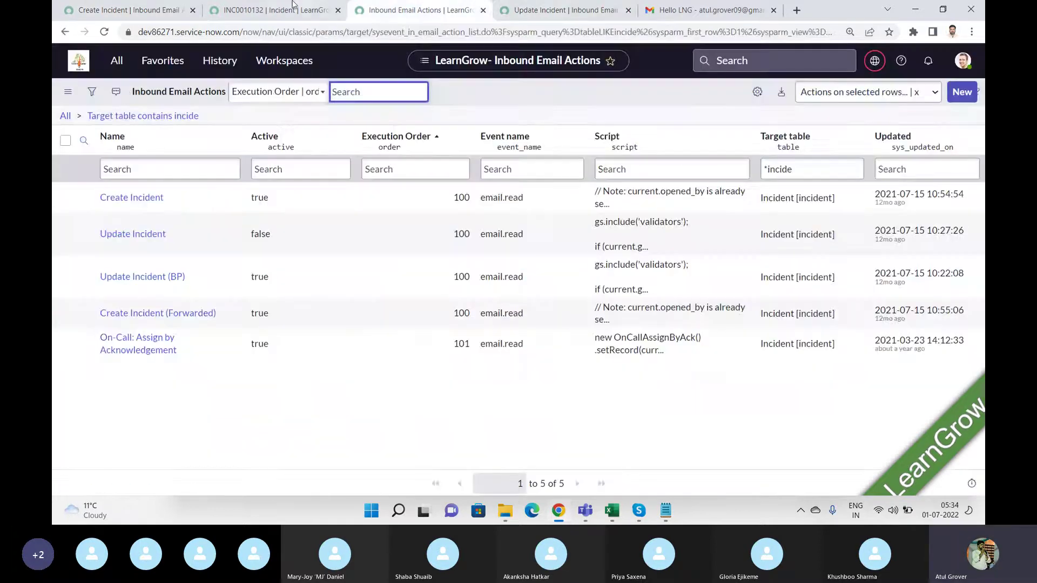
{"action": "left_click", "coordinate": [290, 6]}
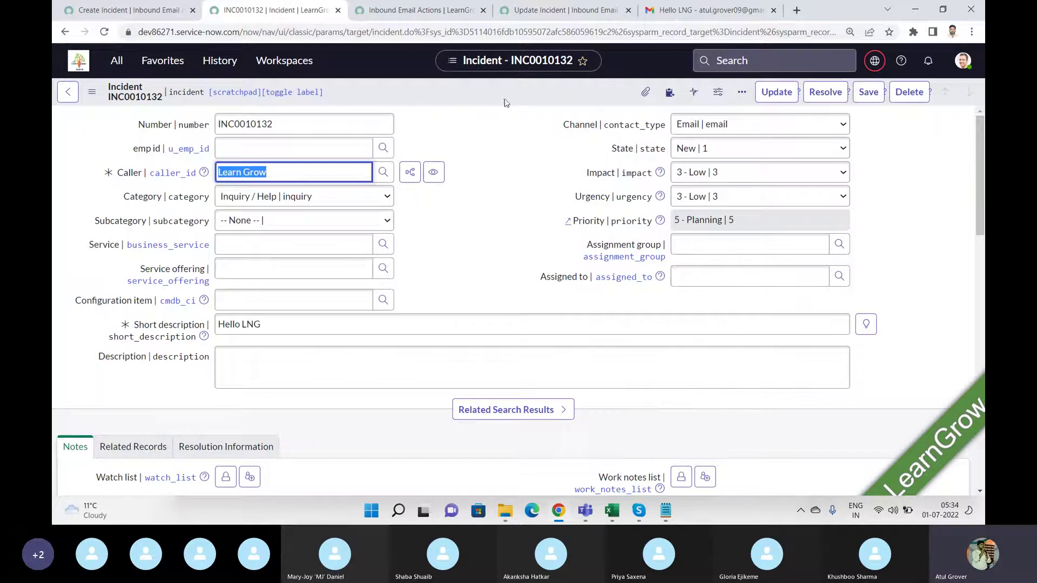
{"action": "left_click", "coordinate": [707, 11]}
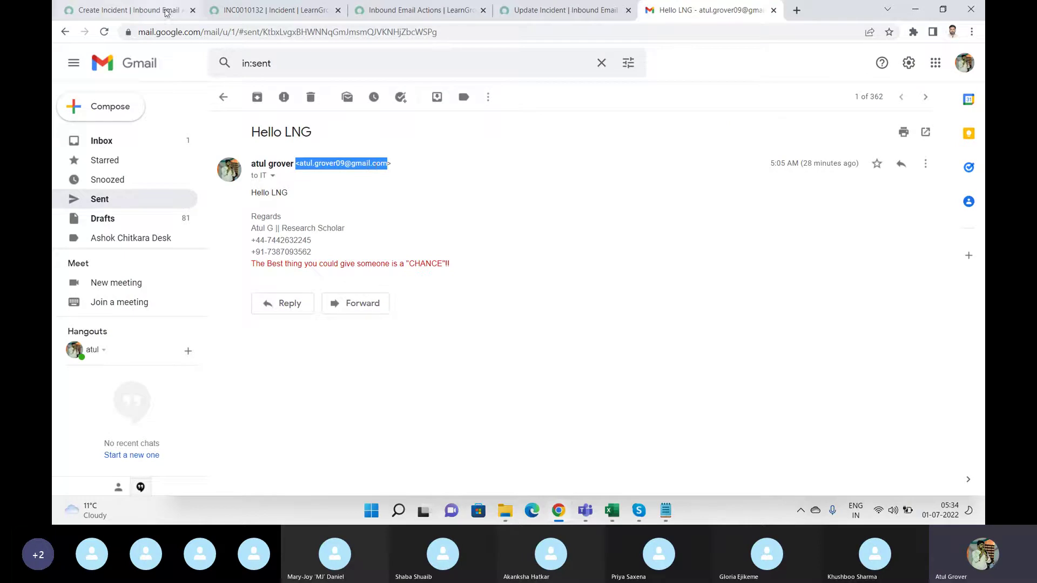
{"action": "left_click", "coordinate": [138, 12]}
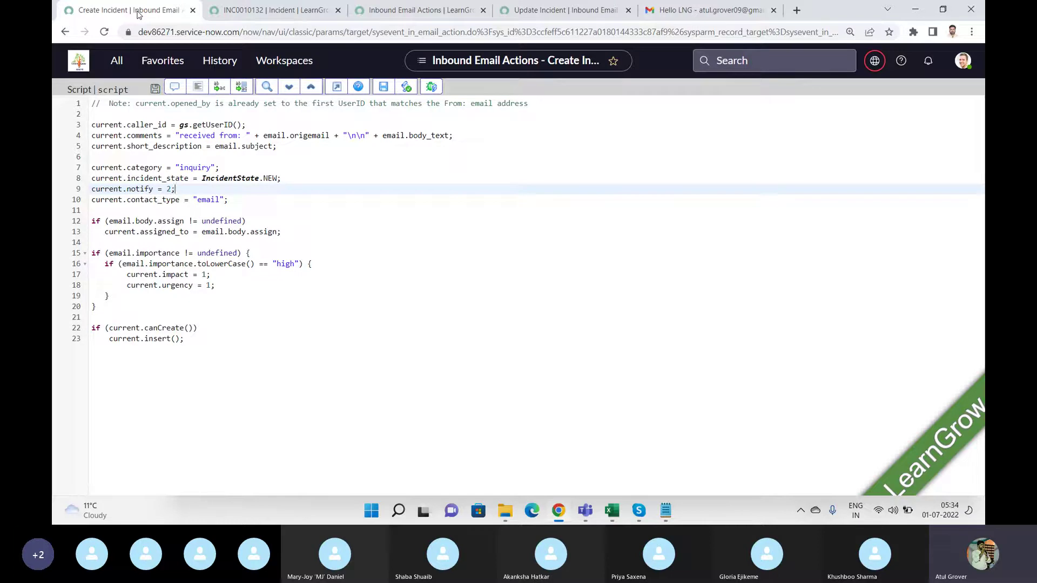
{"action": "left_click", "coordinate": [258, 13]}
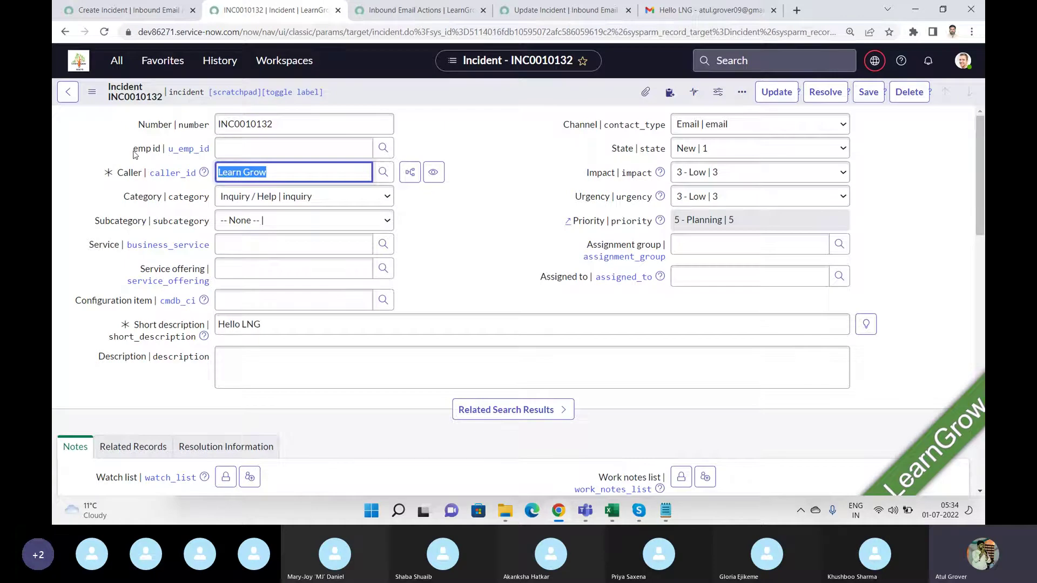
{"action": "left_click", "coordinate": [138, 13]}
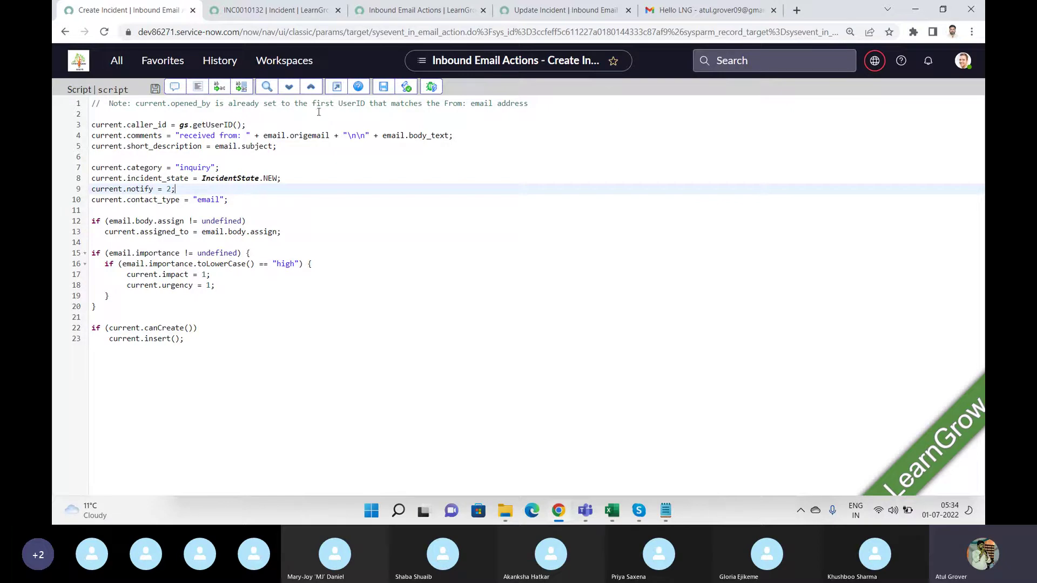
Highlight the additional comment in the incident's activity stream, and compare it with the sent email and the script
{"action": "left_click", "coordinate": [270, 10]}
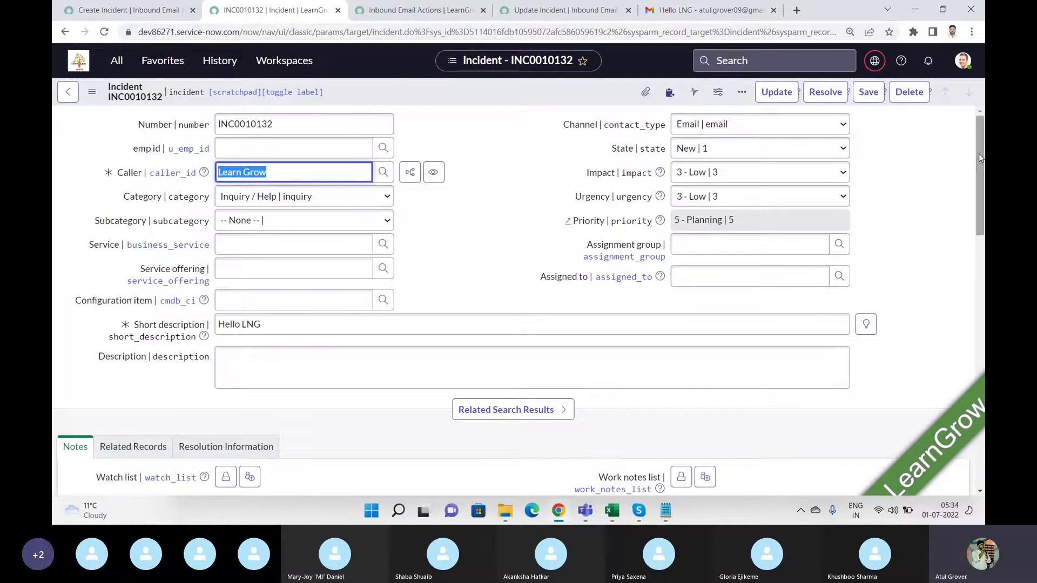
{"action": "left_click_drag", "start_coordinate": [978, 153], "coordinate": [977, 313]}
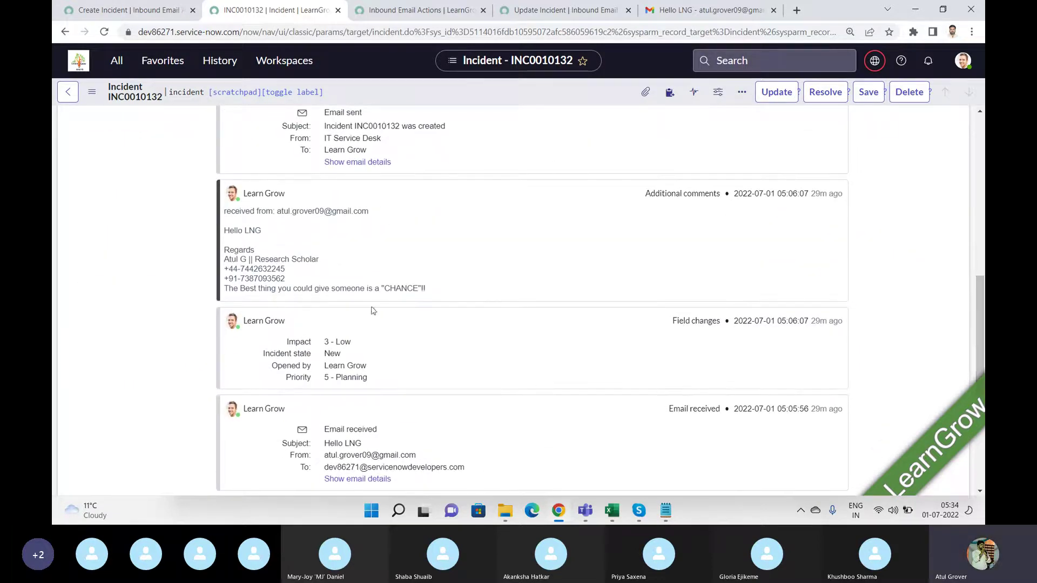
{"action": "left_click_drag", "start_coordinate": [275, 235], "coordinate": [303, 111]}
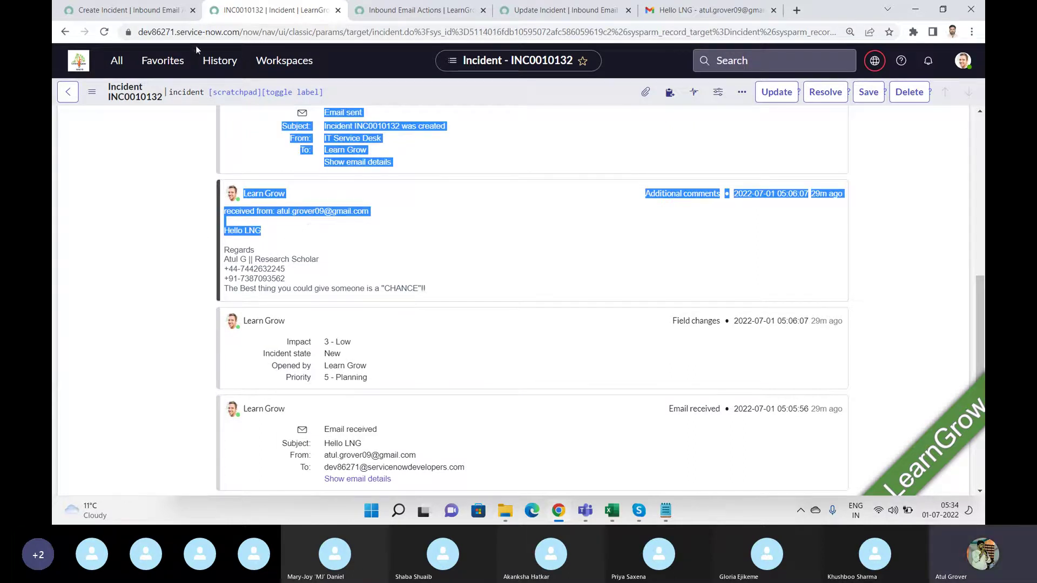
{"action": "left_click", "coordinate": [701, 10]}
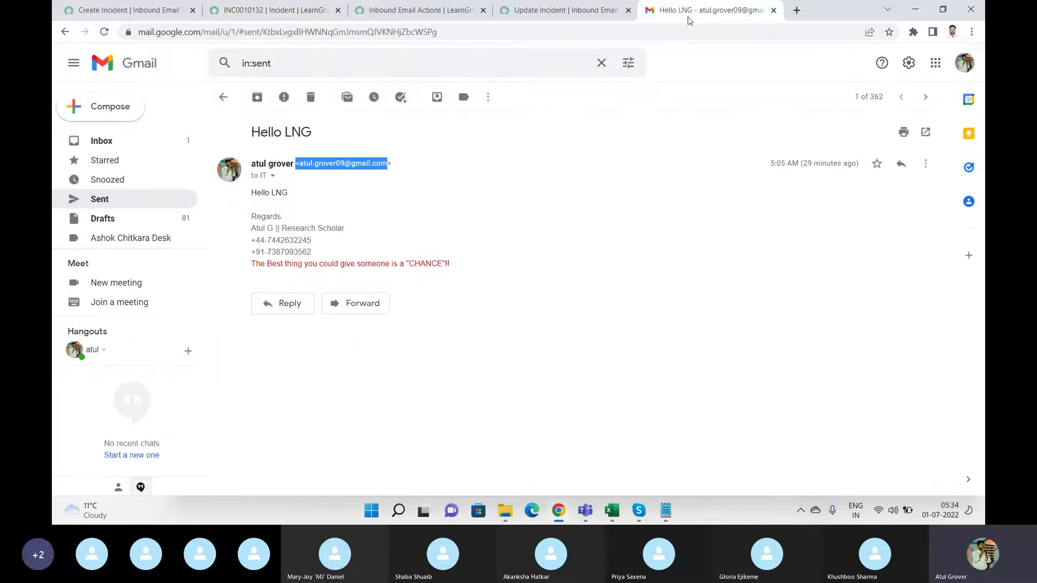
{"action": "left_click", "coordinate": [130, 9]}
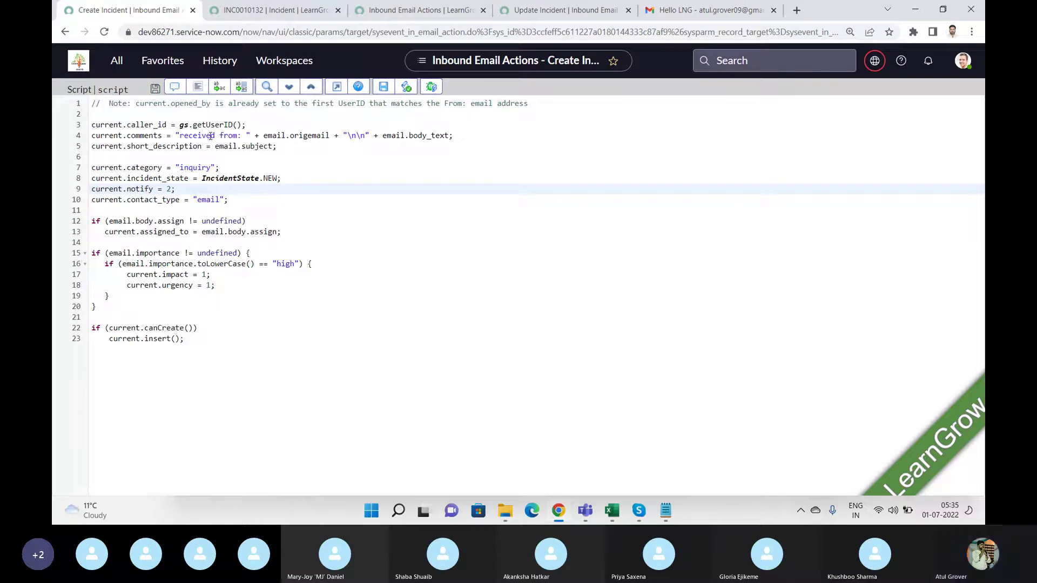
Highlight the sender's email address and the copied email body in the incident's additional comment
{"action": "left_click", "coordinate": [299, 17]}
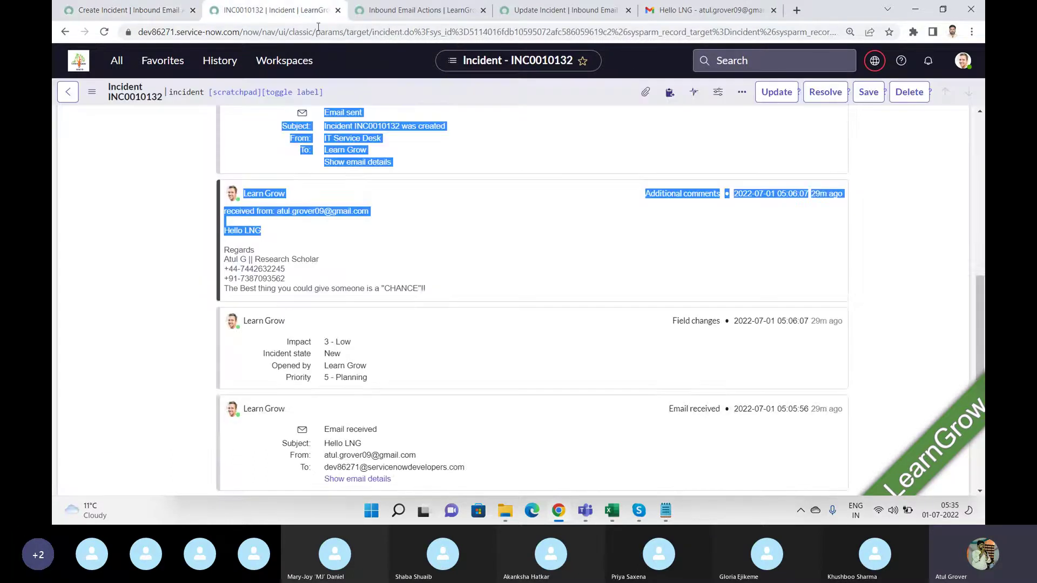
{"action": "left_click", "coordinate": [357, 230]}
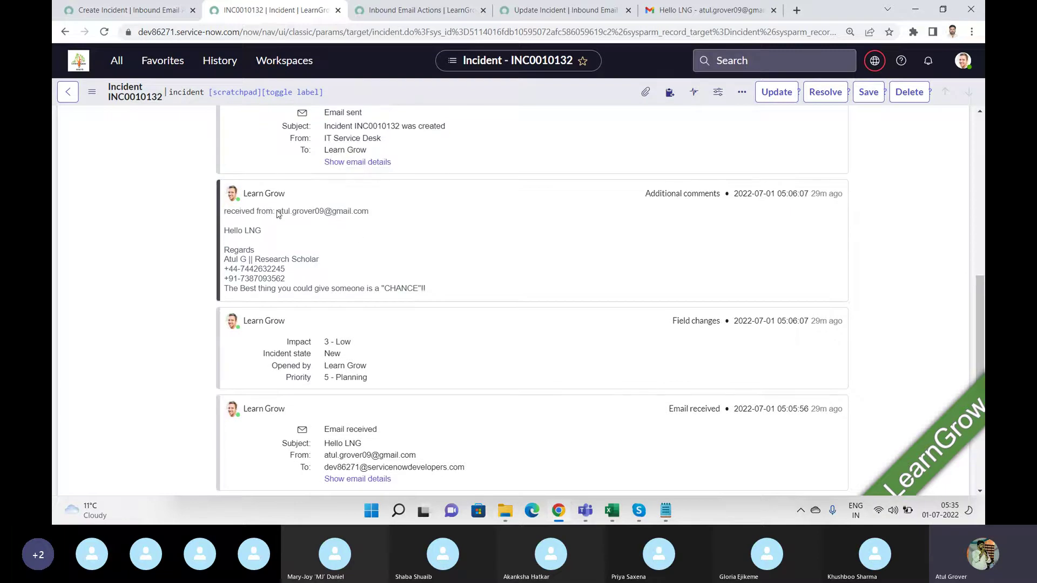
{"action": "left_click_drag", "start_coordinate": [275, 211], "coordinate": [371, 215]}
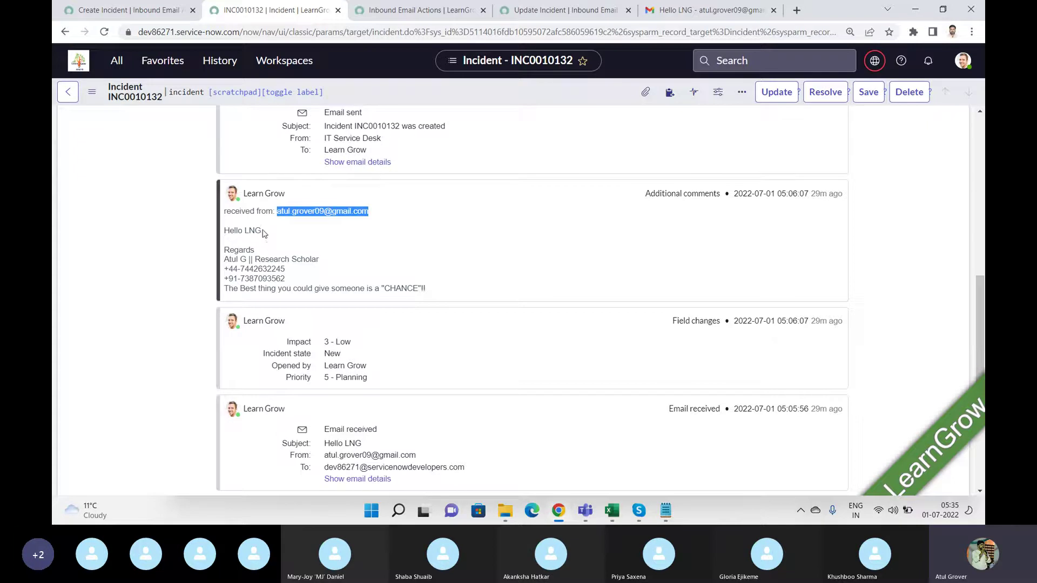
{"action": "left_click_drag", "start_coordinate": [264, 231], "coordinate": [220, 232]}
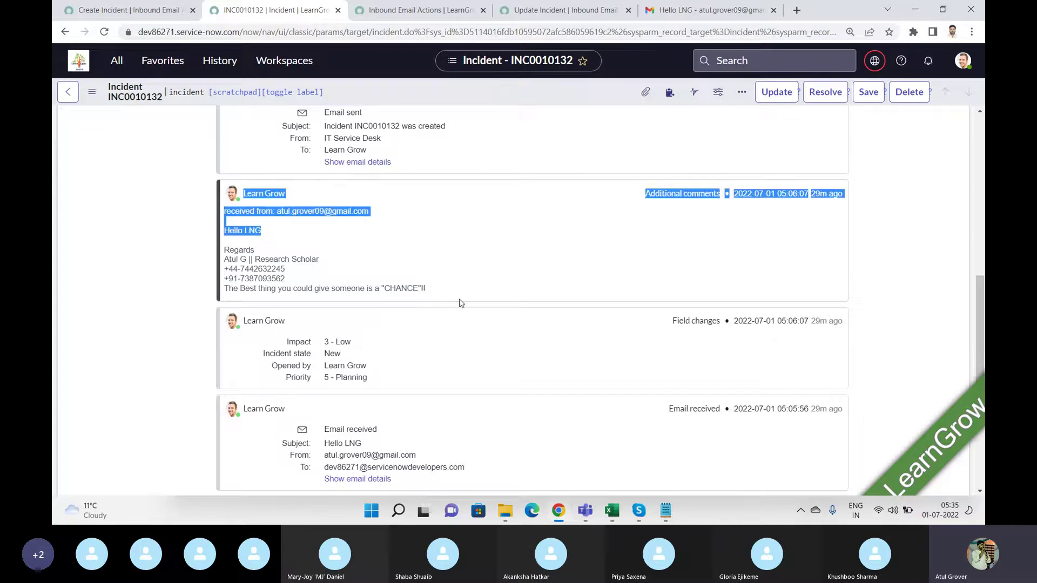
{"action": "left_click_drag", "start_coordinate": [435, 293], "coordinate": [225, 236]}
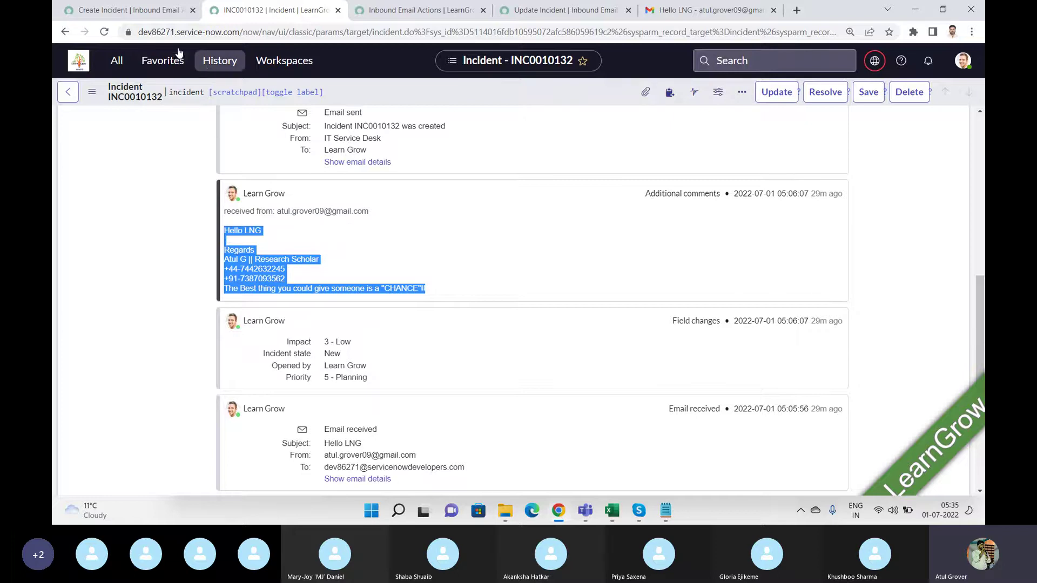
Highlight the script's current.comments value, and compare it with the incident's additional comment and the sent email's body
{"action": "left_click", "coordinate": [151, 10]}
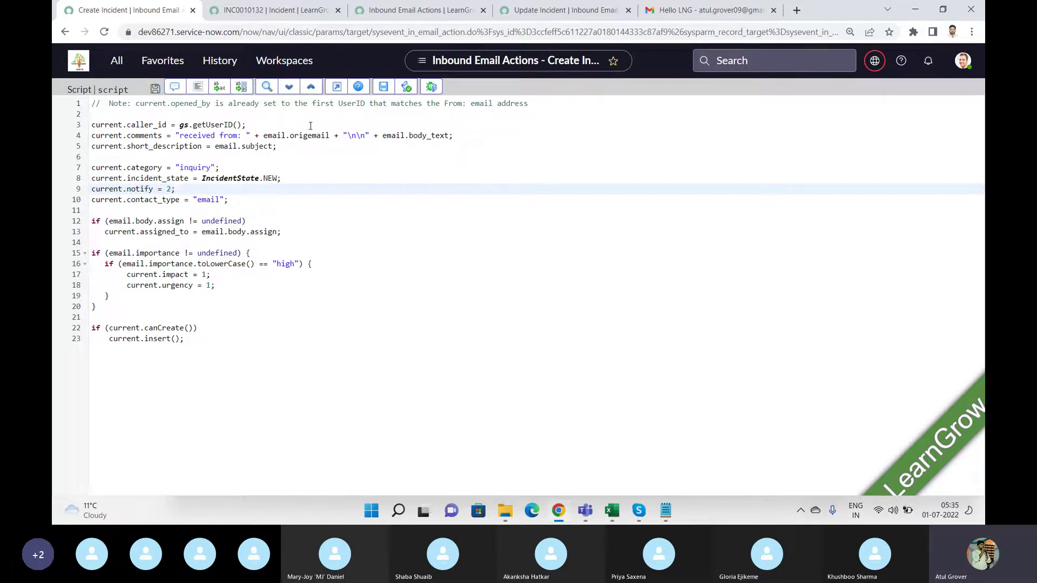
{"action": "left_click_drag", "start_coordinate": [466, 140], "coordinate": [181, 139]}
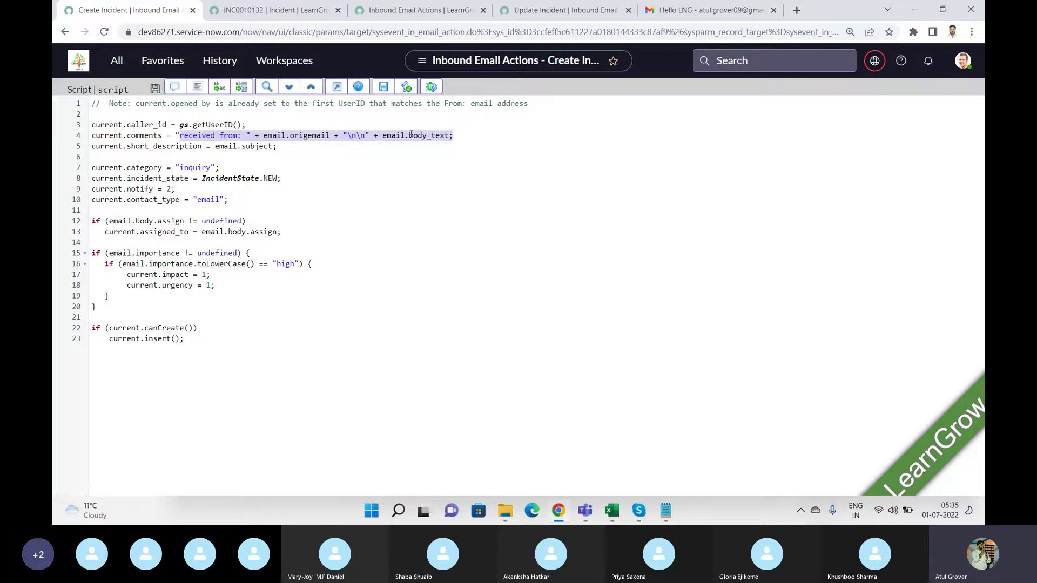
{"action": "left_click", "coordinate": [289, 11]}
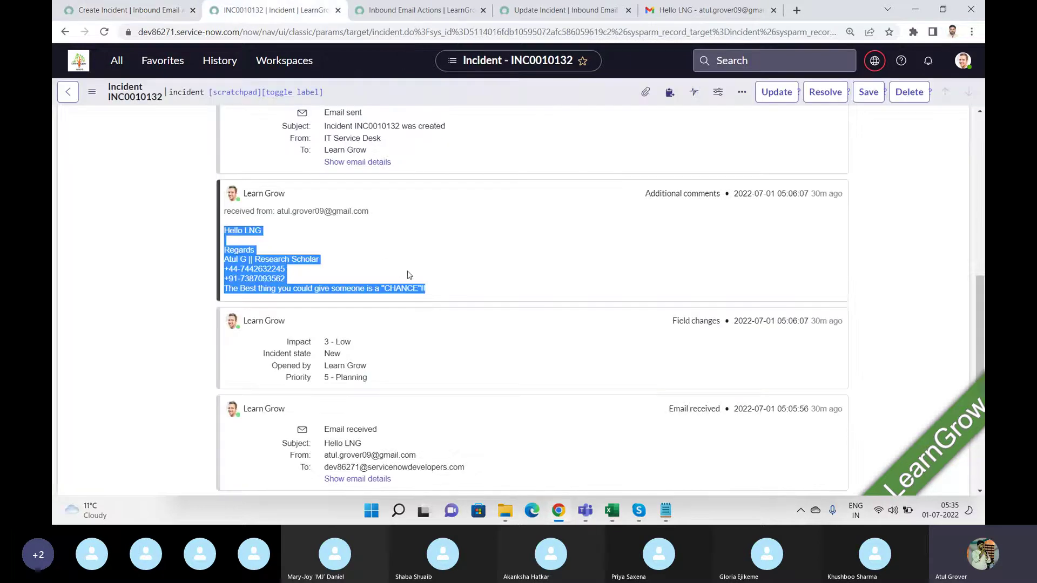
{"action": "left_click", "coordinate": [431, 288]}
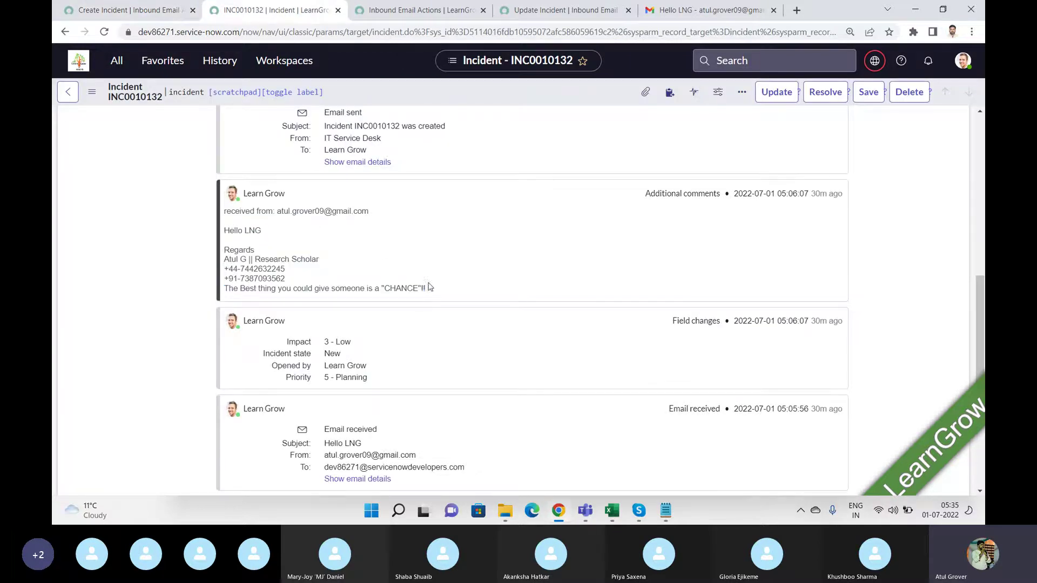
{"action": "left_click", "coordinate": [704, 6]}
{"action": "left_click", "coordinate": [252, 198]}
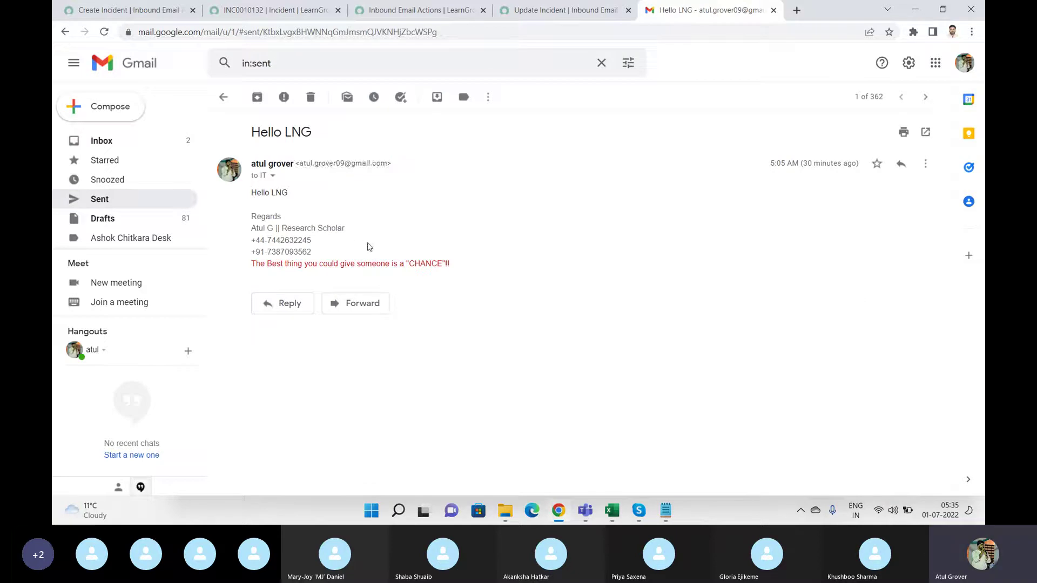
Highlight the full body of the sent email, and compare it with the received-from comment in the incident's activities
{"action": "left_click_drag", "start_coordinate": [451, 265], "coordinate": [256, 194]}
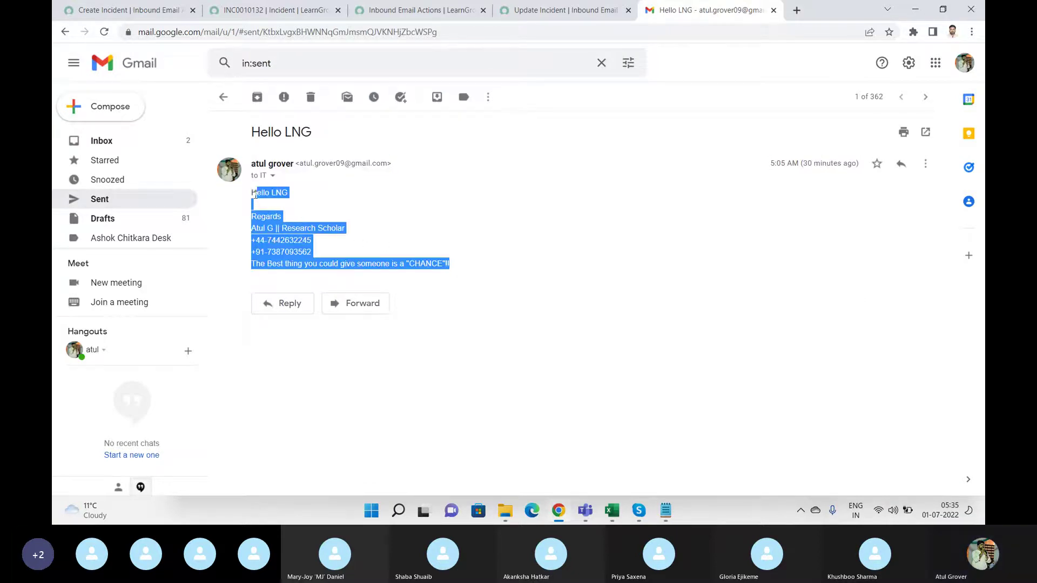
{"action": "left_click", "coordinate": [289, 9]}
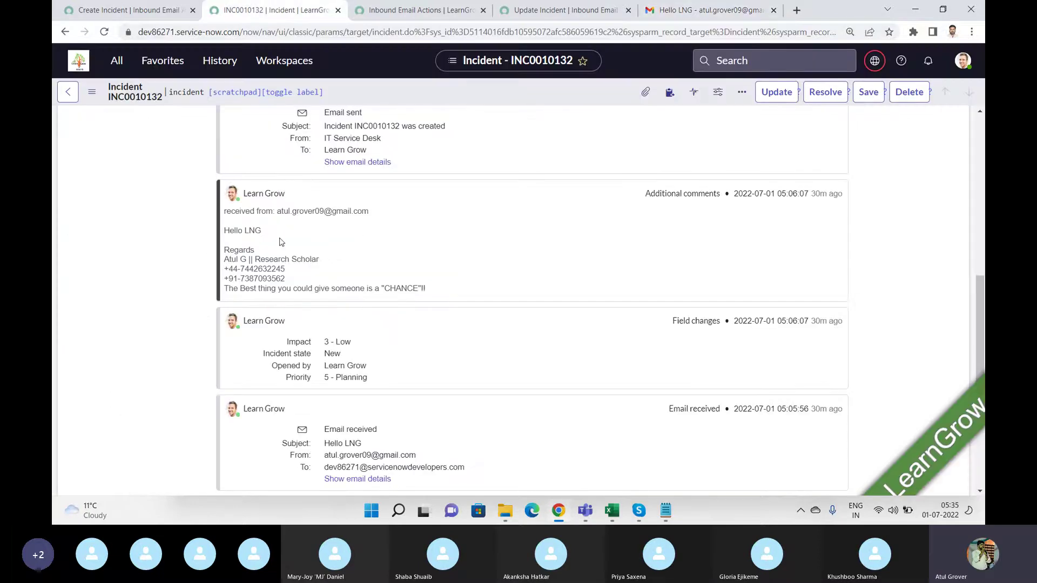
{"action": "left_click_drag", "start_coordinate": [983, 318], "coordinate": [983, 269]}
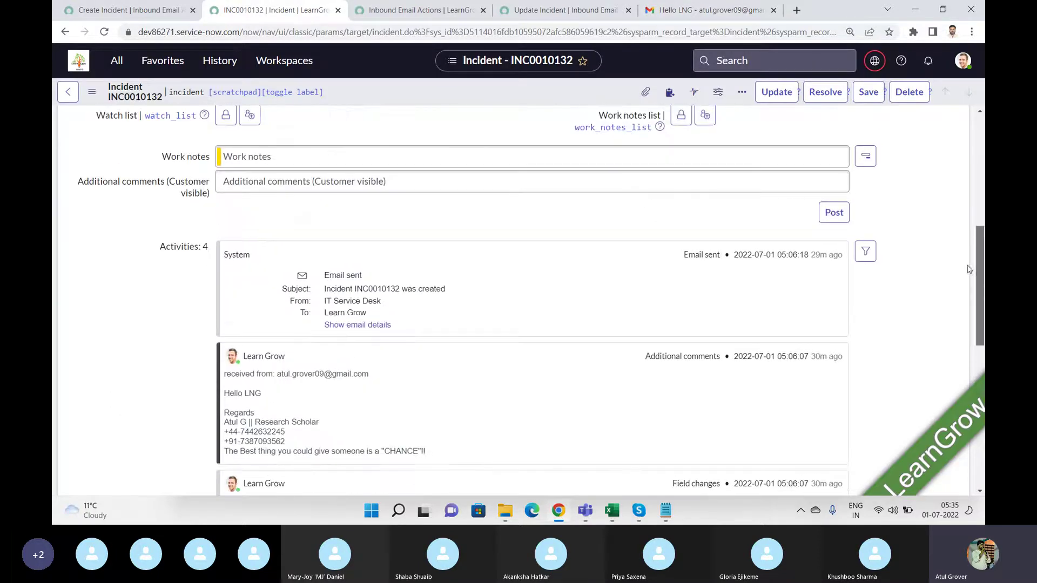
{"action": "left_click", "coordinate": [335, 161]}
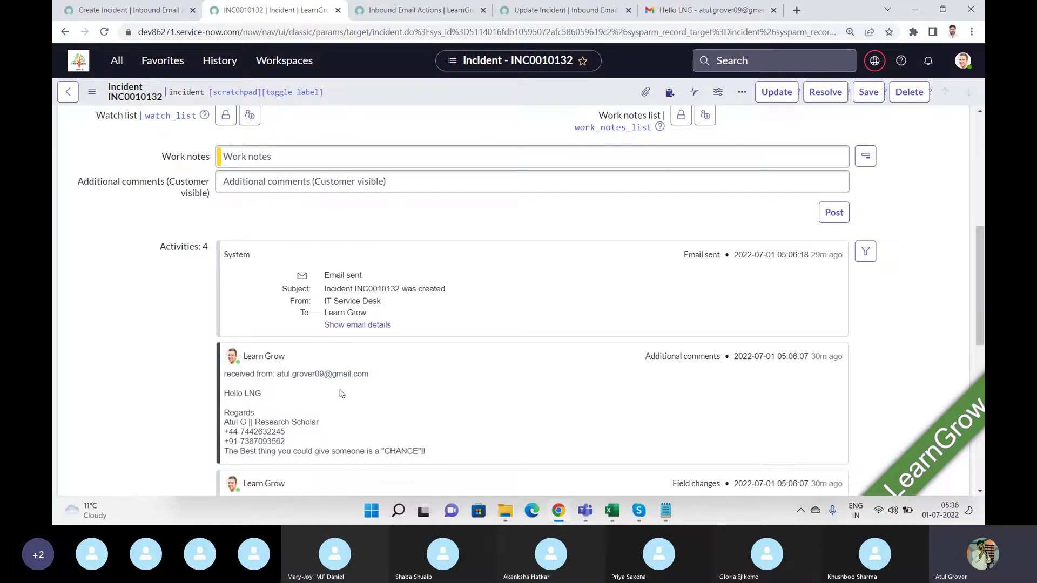
Compare the script's short_description line with the sent email's subject and the incident's Short description field
{"action": "left_click", "coordinate": [137, 12]}
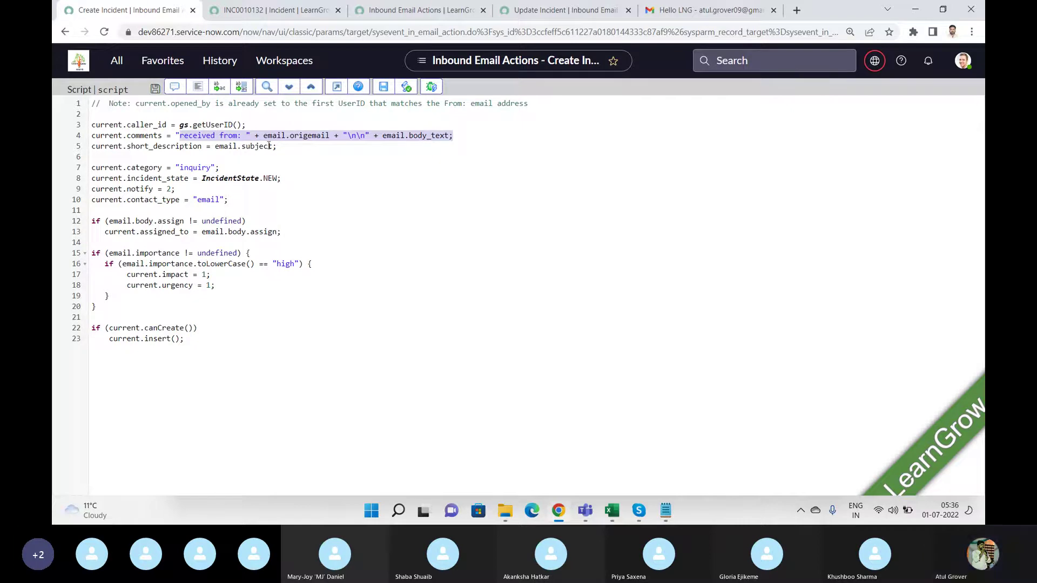
{"action": "left_click", "coordinate": [727, 10]}
{"action": "left_click_drag", "start_coordinate": [320, 135], "coordinate": [248, 130]}
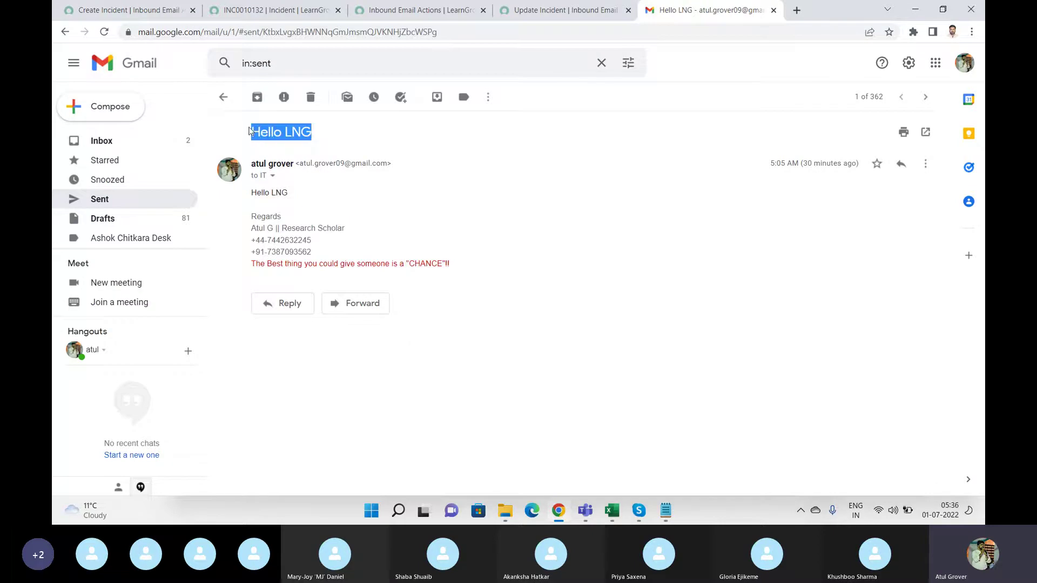
{"action": "left_click", "coordinate": [128, 12]}
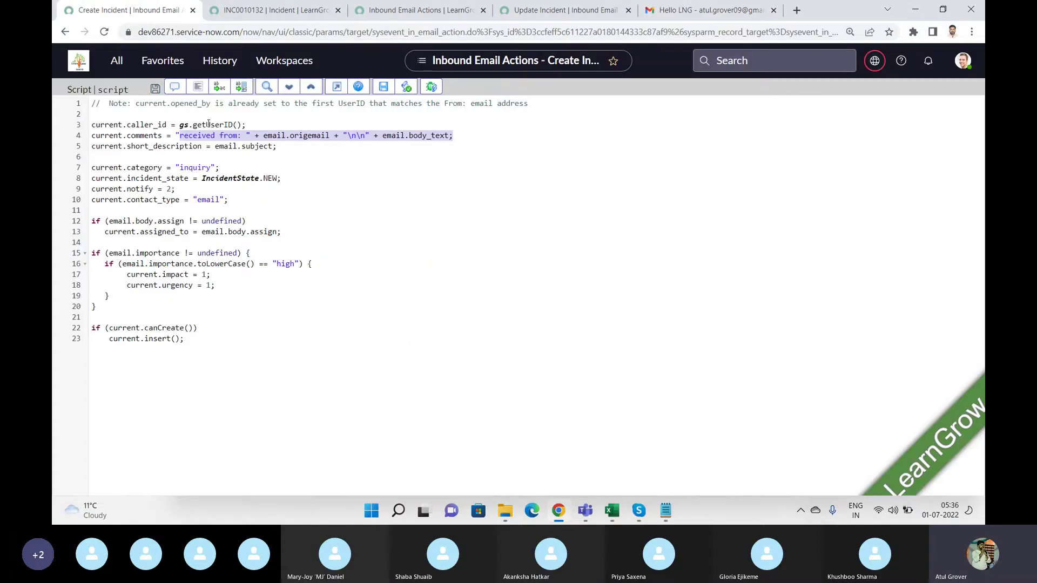
{"action": "left_click", "coordinate": [262, 8]}
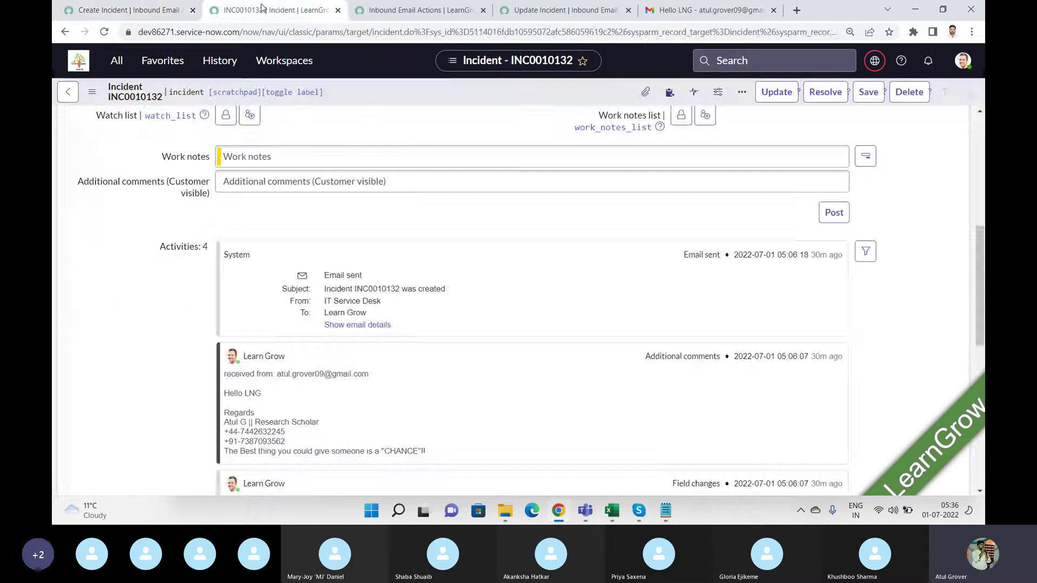
{"action": "left_click", "coordinate": [983, 163]}
{"action": "left_click", "coordinate": [99, 307]}
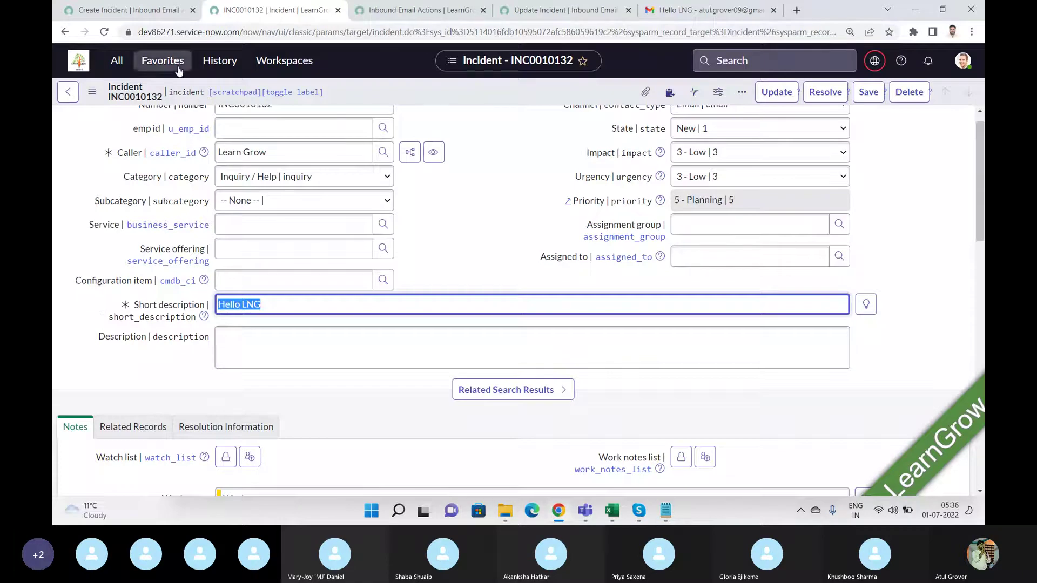
Highlight the script's category, incident_state, notify and contact_type lines, and compare them with the incident's fields
{"action": "left_click", "coordinate": [129, 10]}
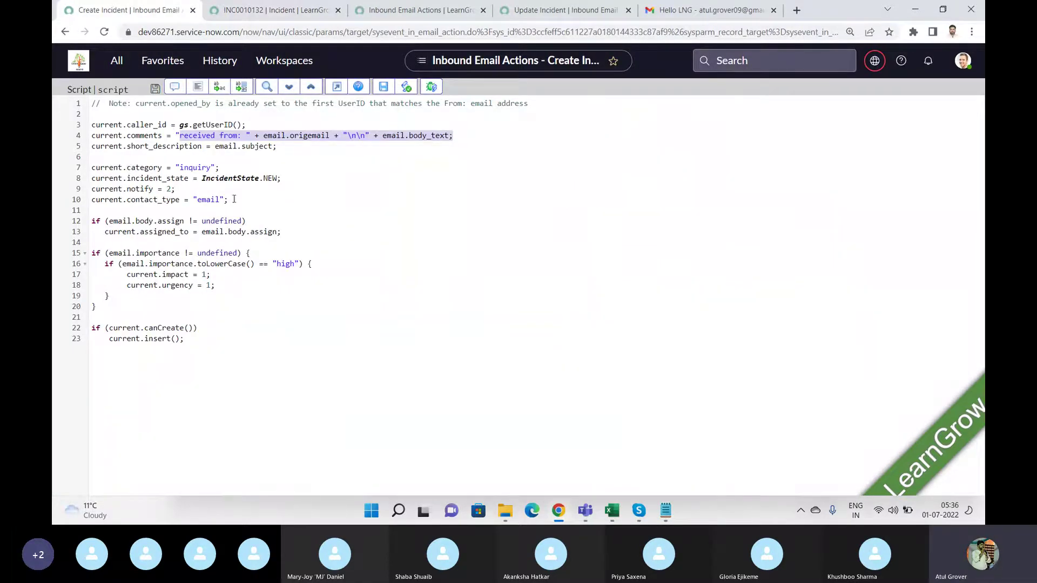
{"action": "left_click_drag", "start_coordinate": [234, 199], "coordinate": [80, 169]}
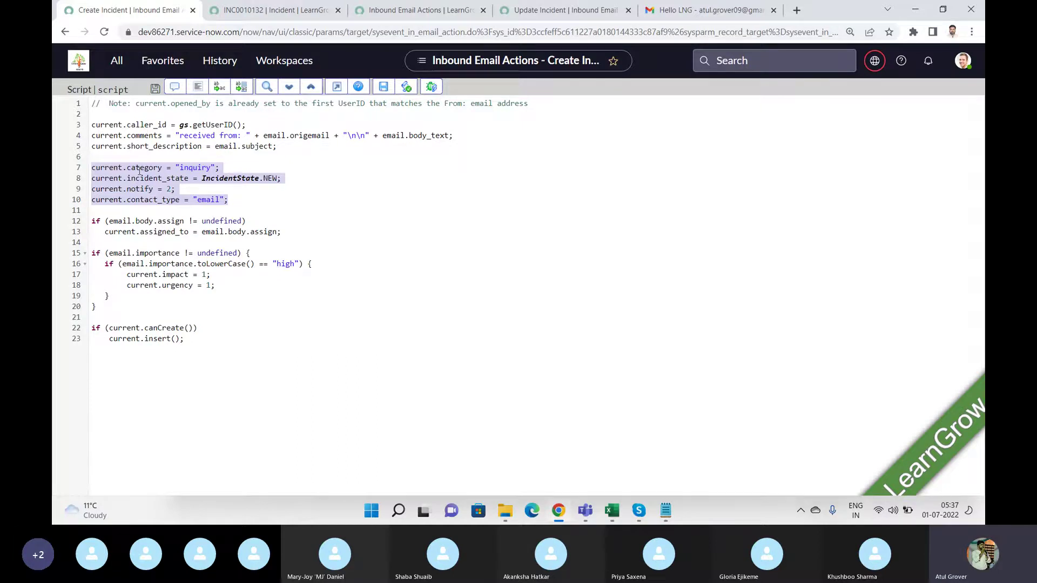
{"action": "left_click", "coordinate": [233, 199]}
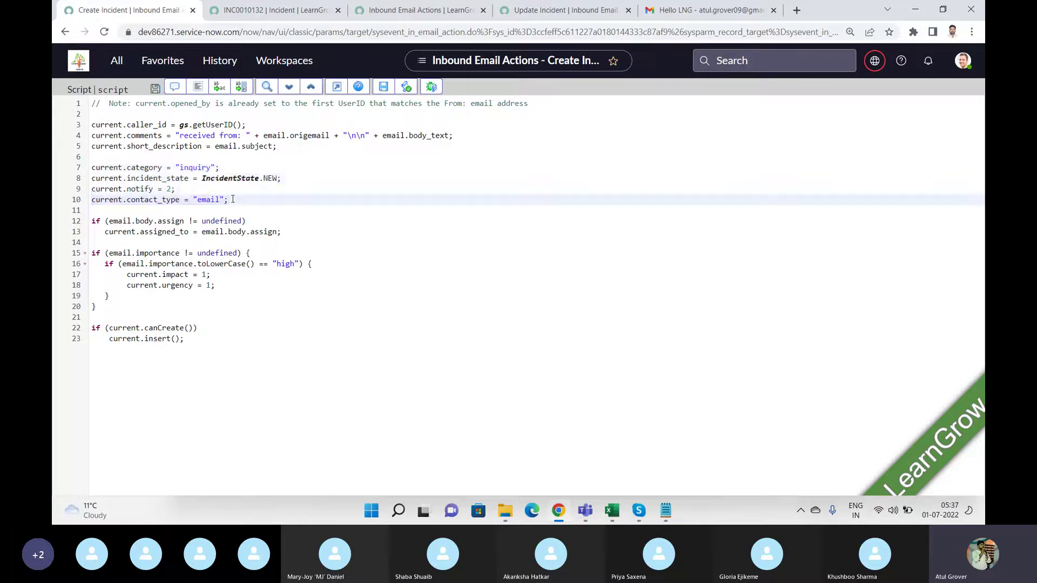
{"action": "left_click_drag", "start_coordinate": [232, 199], "coordinate": [79, 174]}
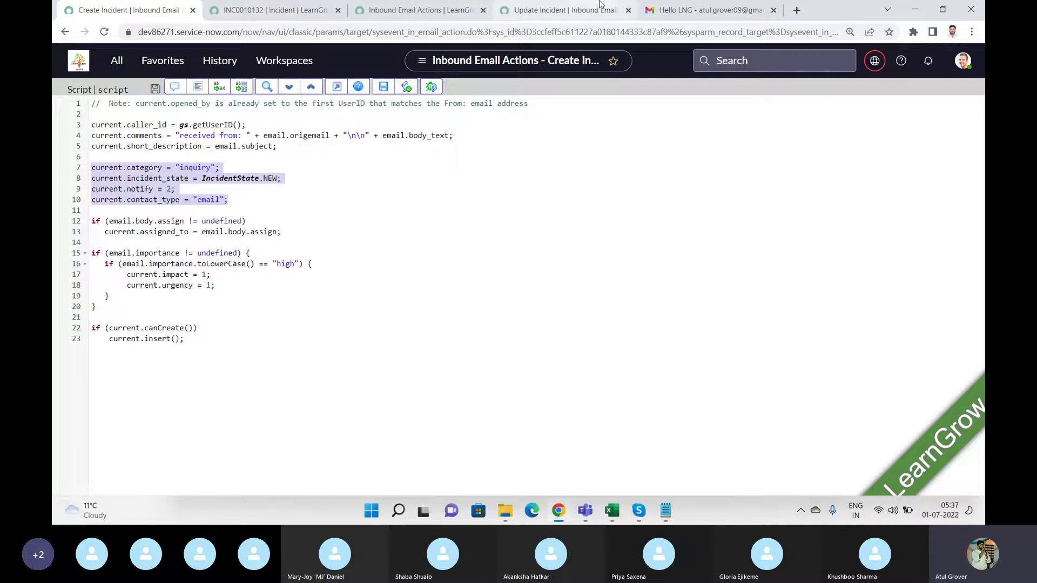
{"action": "left_click", "coordinate": [286, 19]}
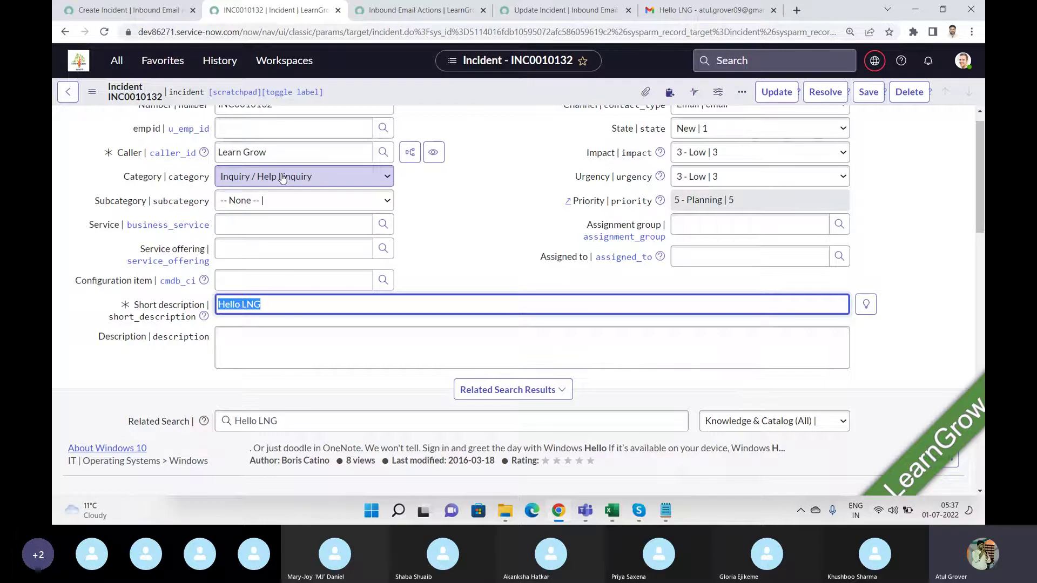
{"action": "left_click", "coordinate": [150, 21]}
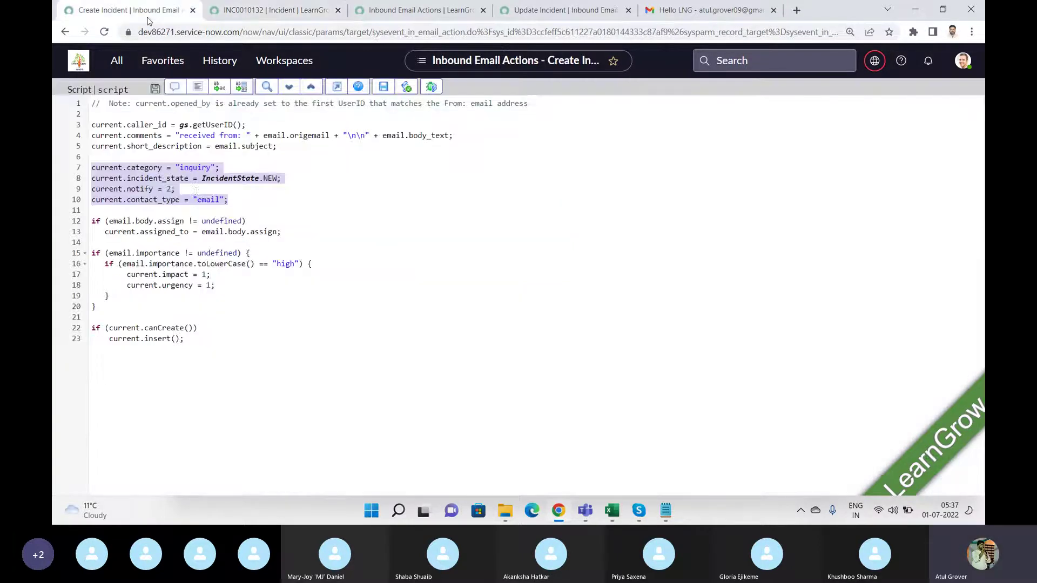
Show the choice list of the incident's Category field, and highlight the inquiry value and its Inquiry / Help label
{"action": "left_click", "coordinate": [276, 11]}
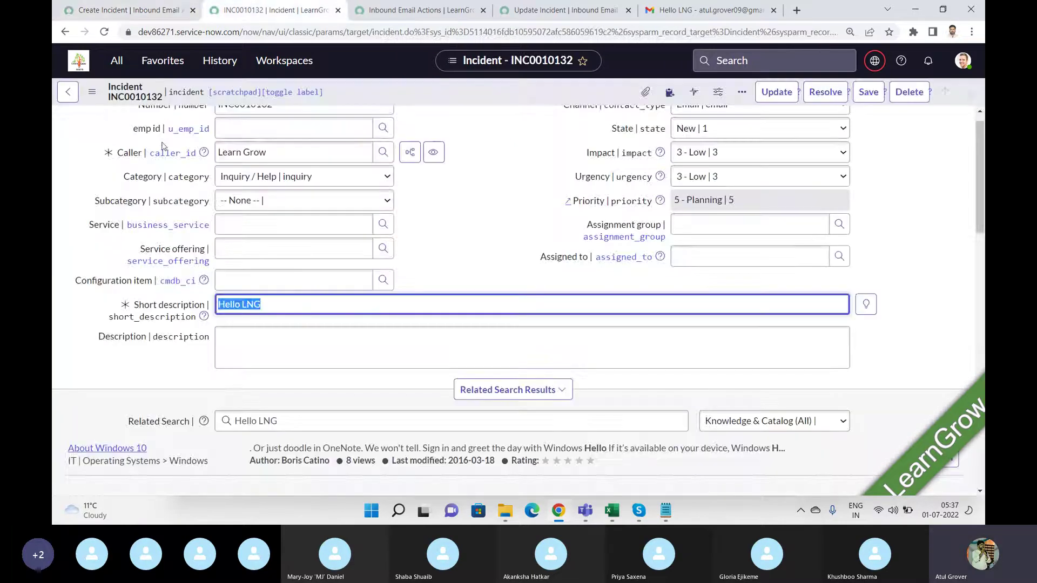
{"action": "right_click", "coordinate": [138, 180]}
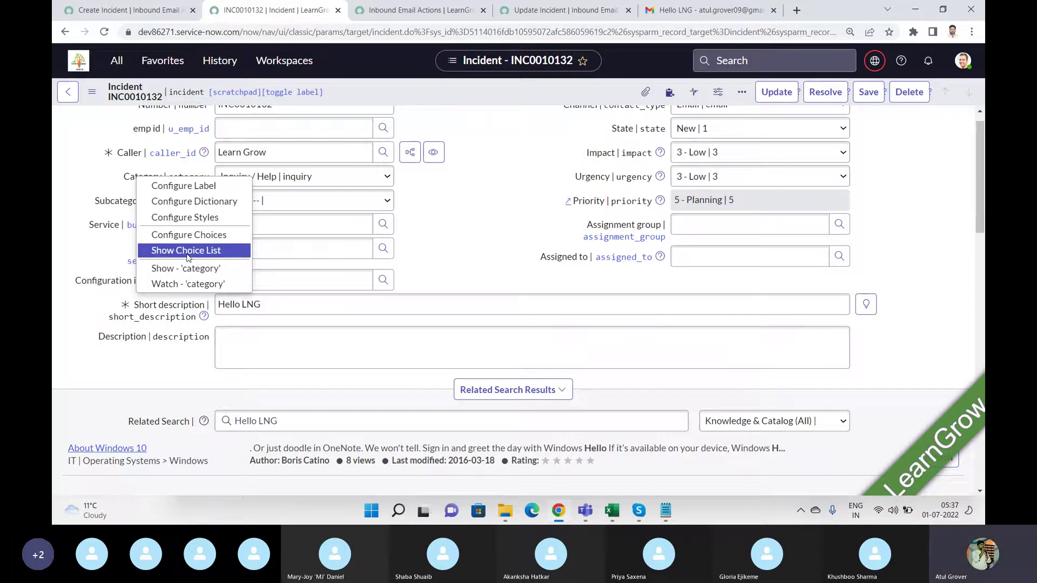
{"action": "left_click", "coordinate": [188, 250]}
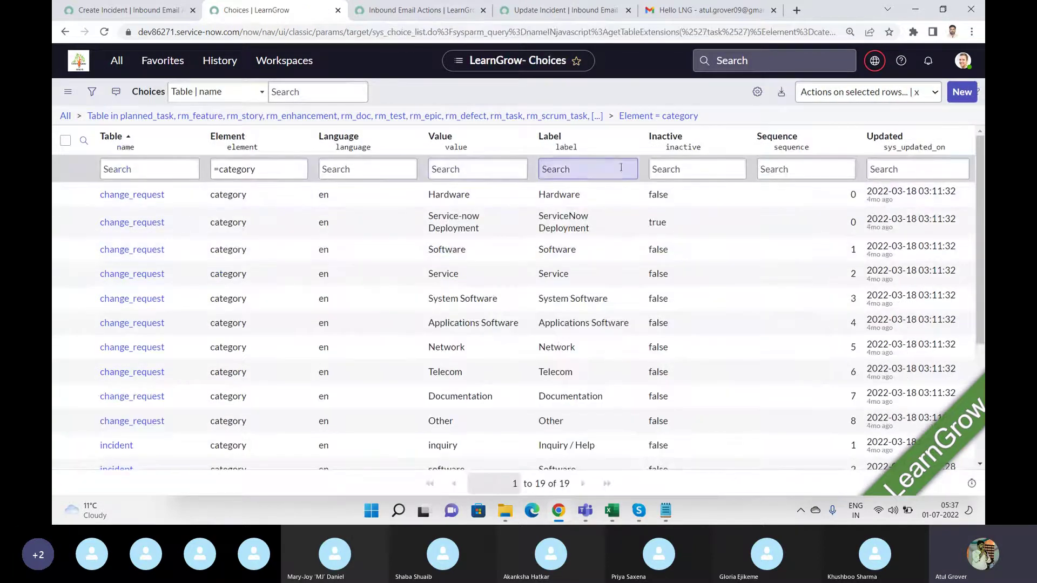
{"action": "left_click", "coordinate": [594, 165]}
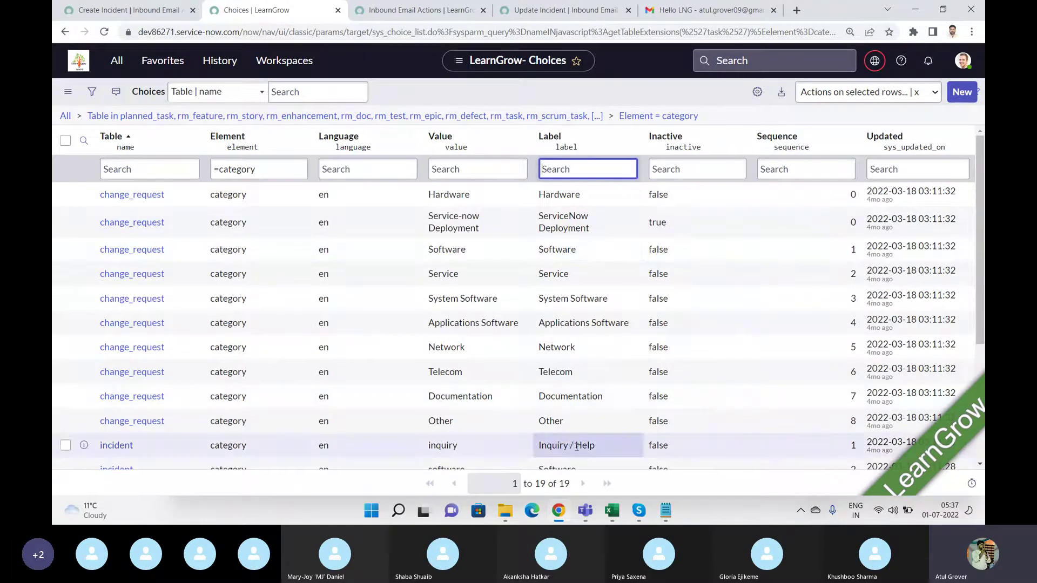
{"action": "left_click_drag", "start_coordinate": [460, 446], "coordinate": [422, 447]}
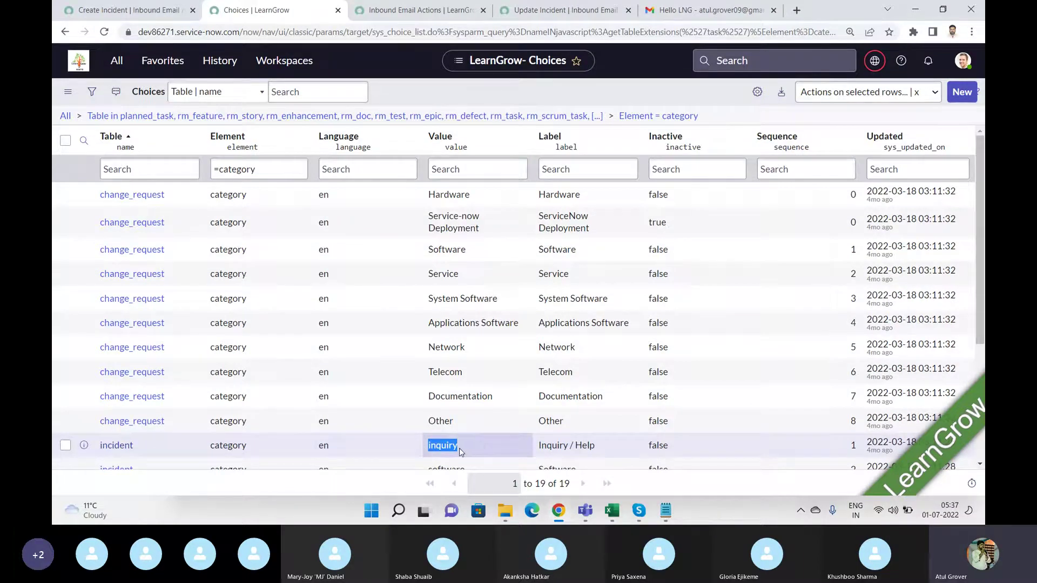
{"action": "left_click_drag", "start_coordinate": [538, 446], "coordinate": [595, 445]}
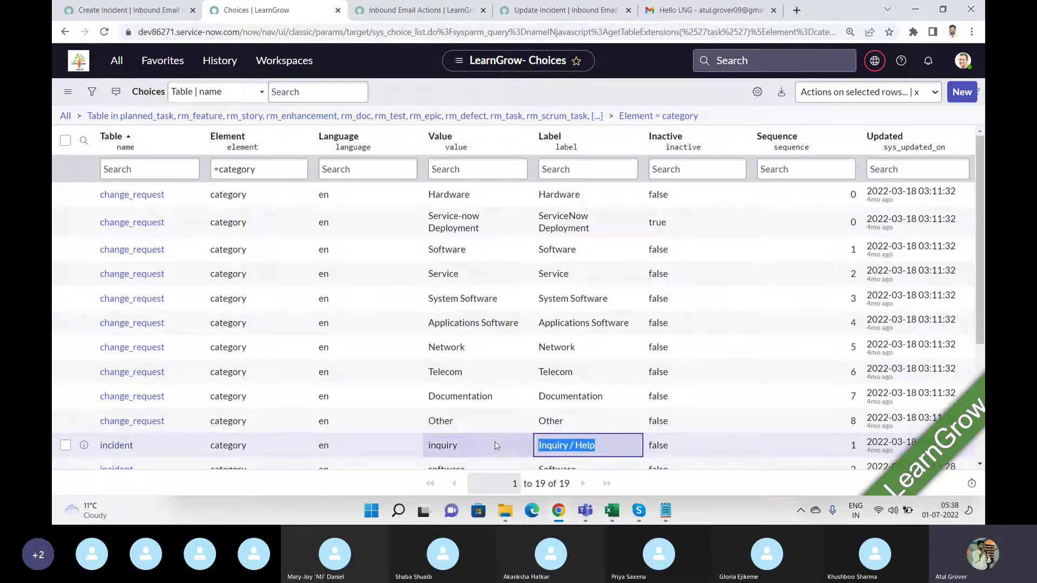
{"action": "left_click_drag", "start_coordinate": [470, 447], "coordinate": [421, 444]}
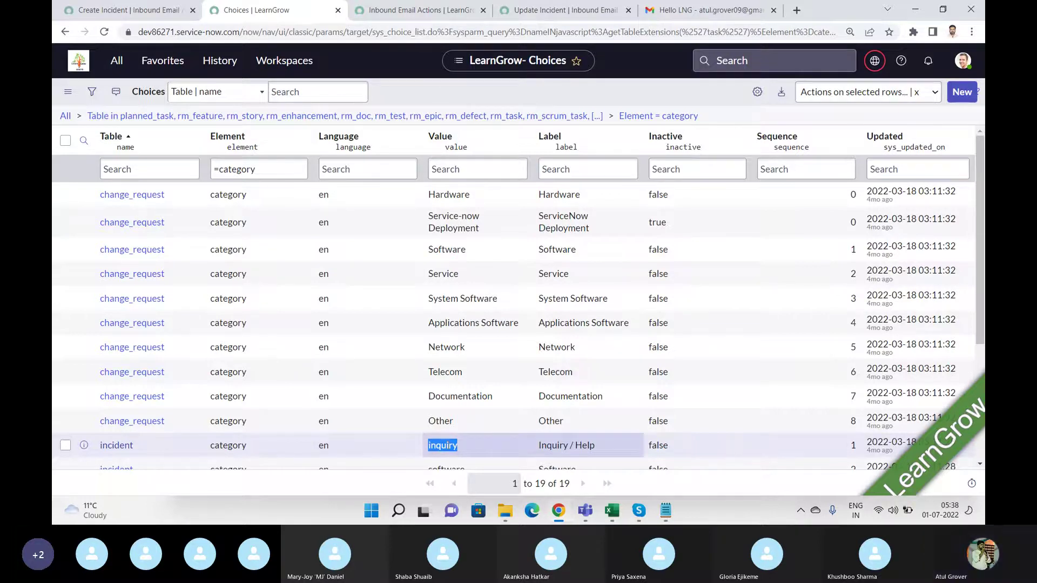
Compare the script's category value with the inquiry entry in the choice list, and return to the incident record
{"action": "left_click", "coordinate": [156, 10]}
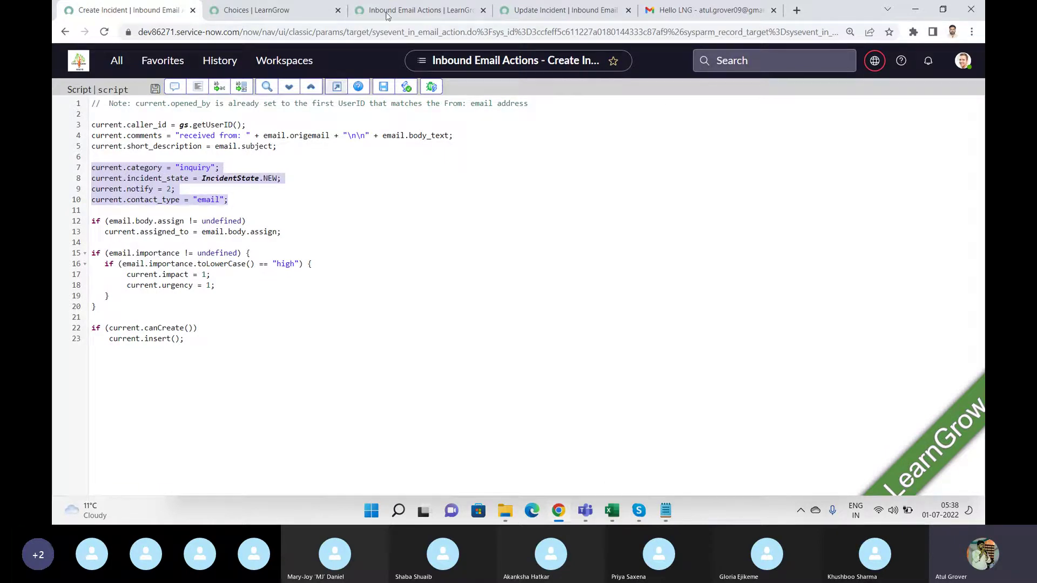
{"action": "left_click", "coordinate": [281, 10]}
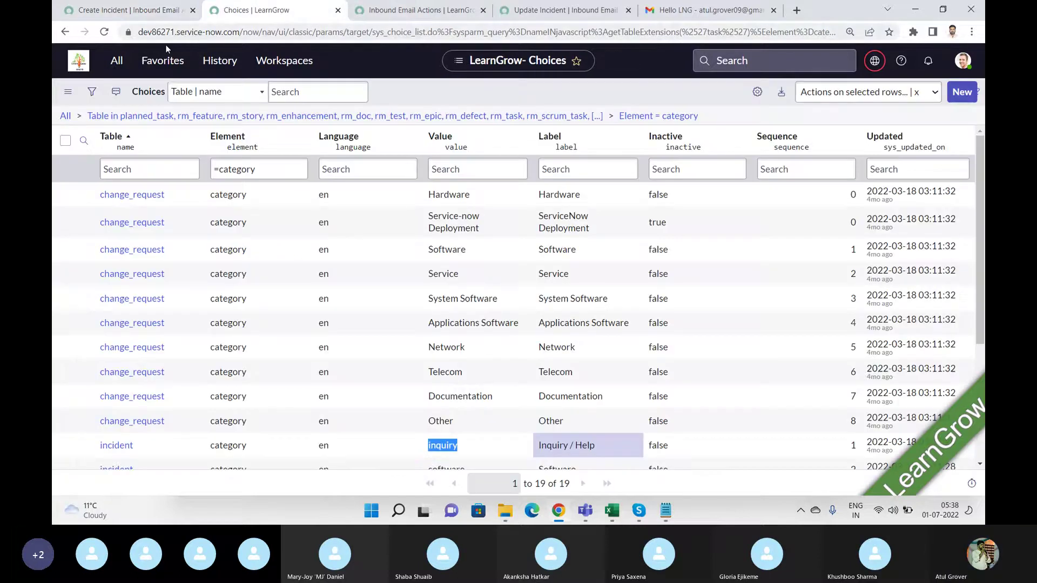
{"action": "left_click", "coordinate": [65, 31]}
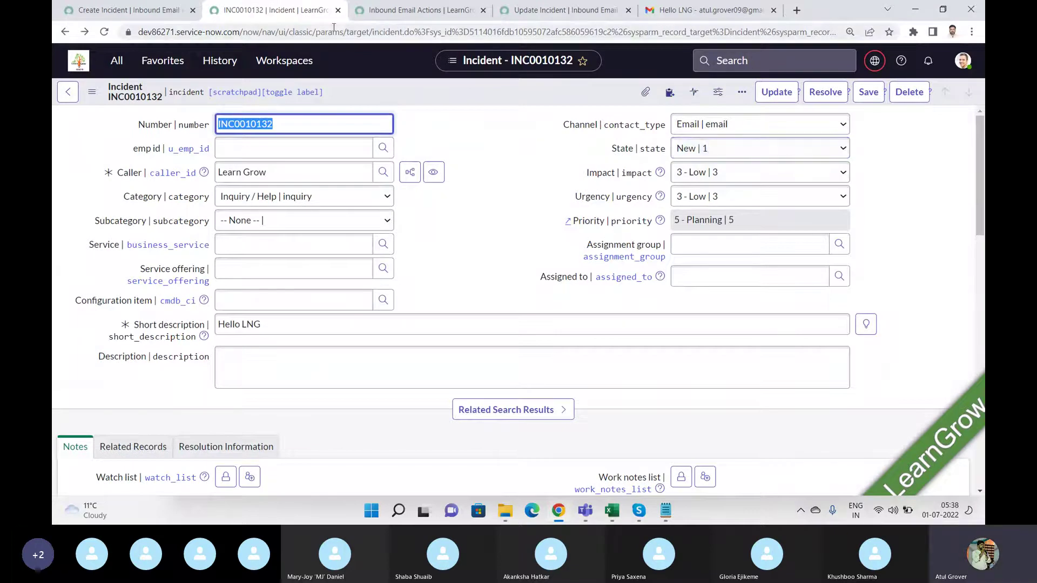
Check the incident form and its activity stream against the script's highlighted field assignments
{"action": "left_click", "coordinate": [113, 11]}
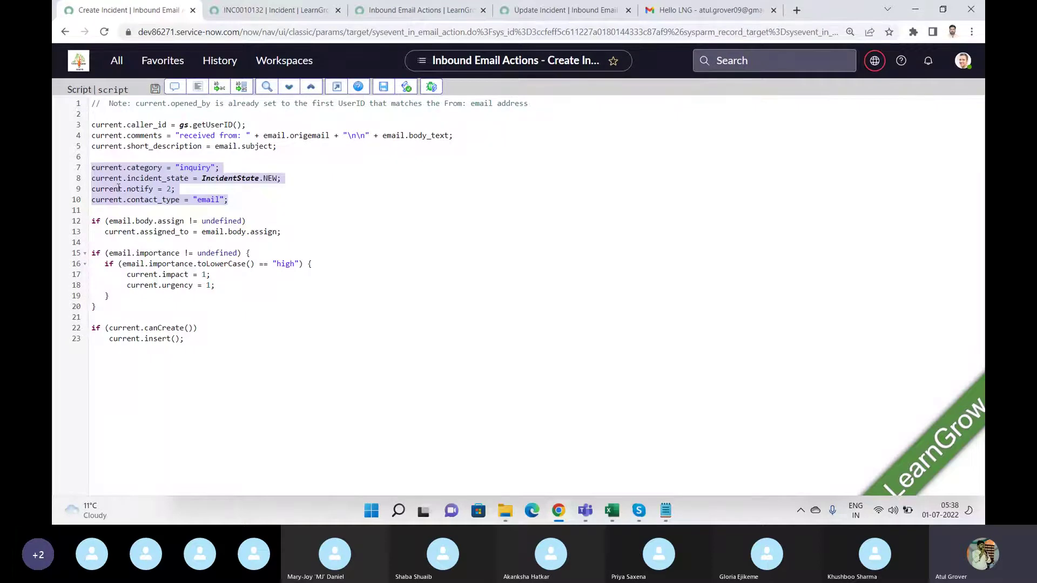
{"action": "left_click", "coordinate": [254, 16]}
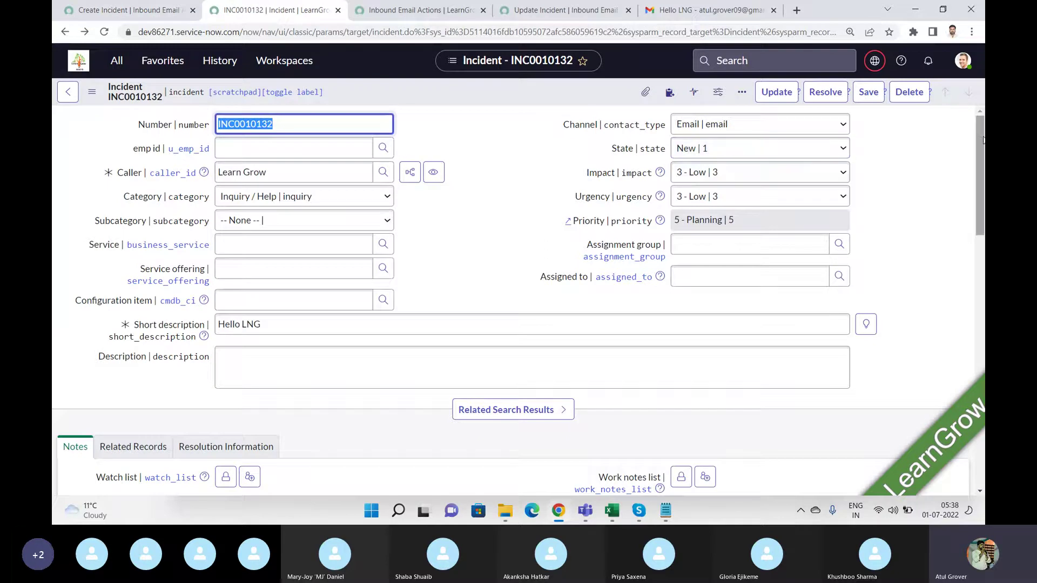
{"action": "left_click_drag", "start_coordinate": [981, 138], "coordinate": [979, 108]}
{"action": "scroll", "coordinate": [982, 137], "scroll_direction": "down", "scroll_amount": 7}
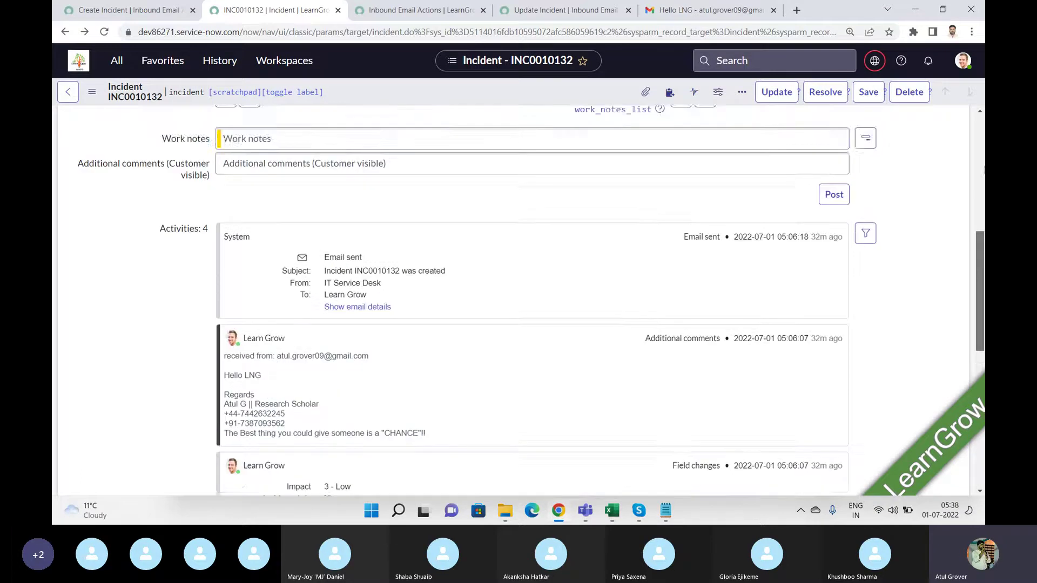
{"action": "scroll", "coordinate": [982, 170], "scroll_direction": "up", "scroll_amount": 7}
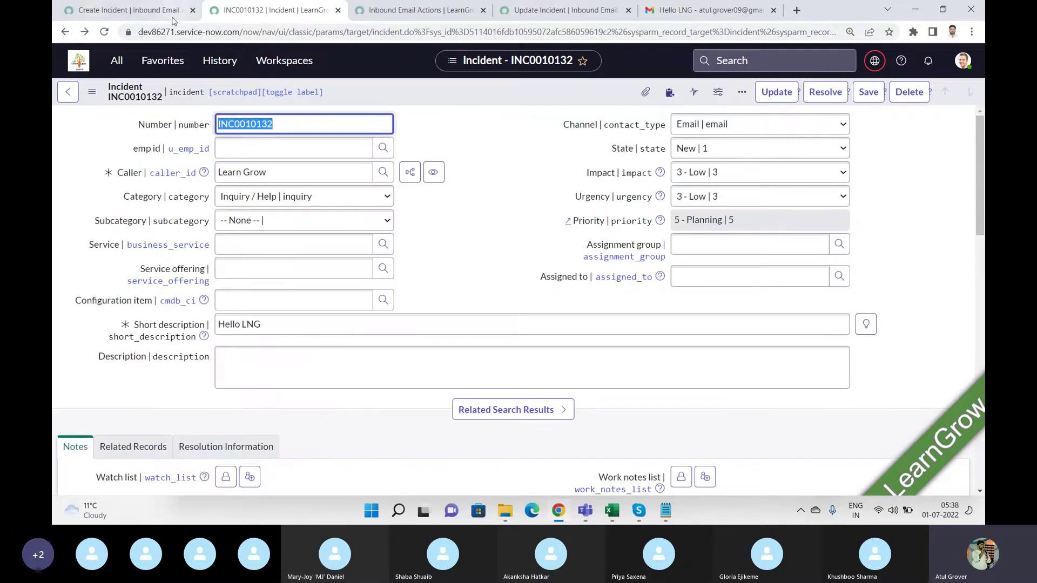
Clear the script highlight, and compare the contact_type line with the incident's Channel field
{"action": "left_click", "coordinate": [145, 11]}
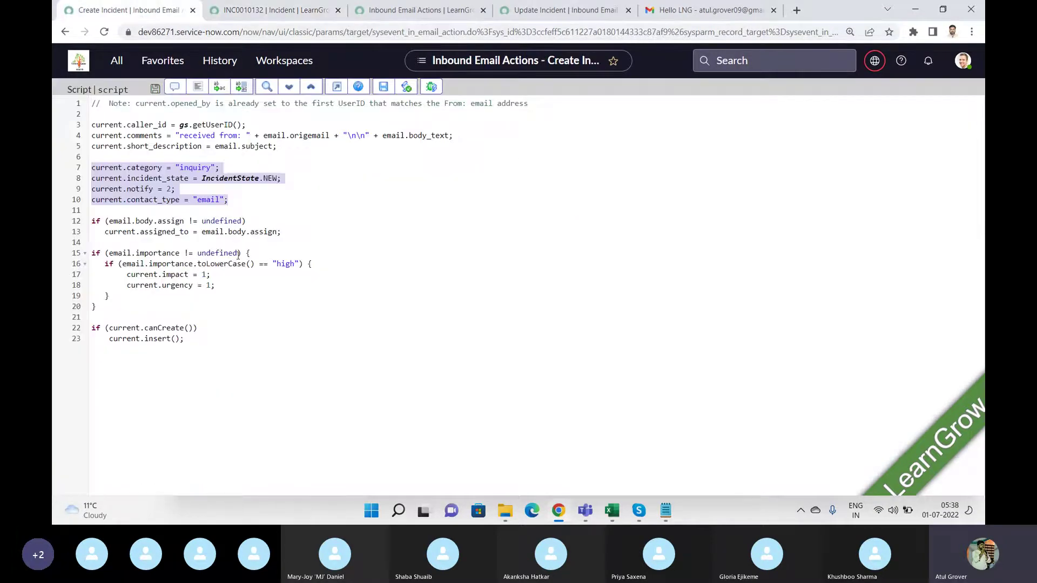
{"action": "left_click", "coordinate": [229, 210]}
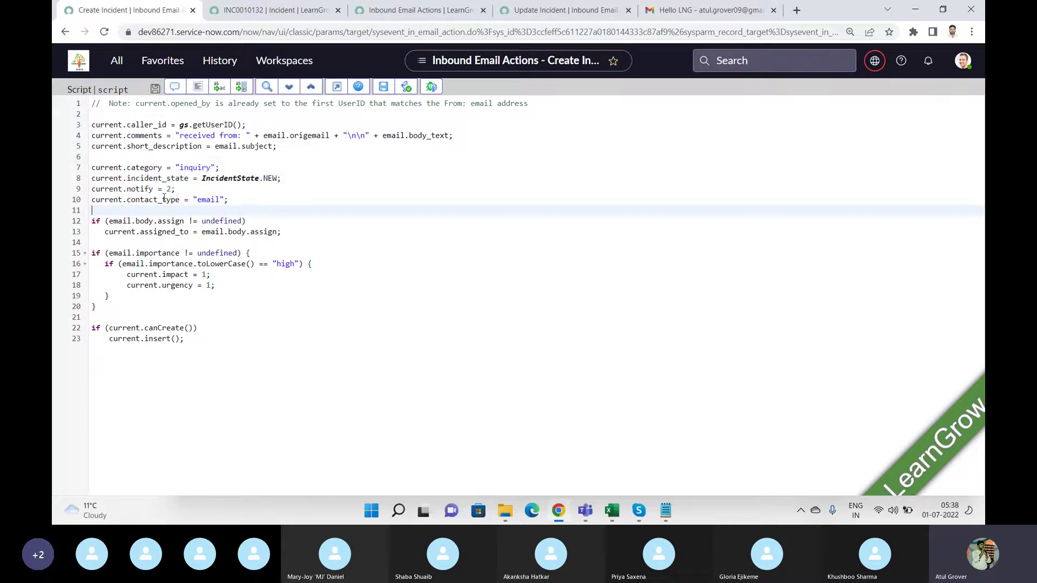
{"action": "left_click", "coordinate": [283, 11]}
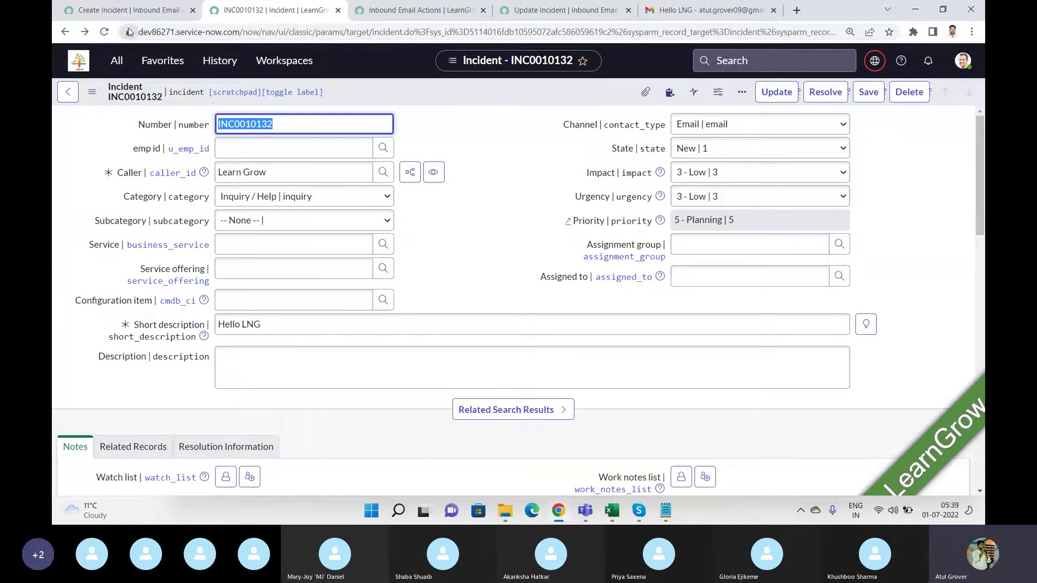
{"action": "left_click", "coordinate": [127, 11]}
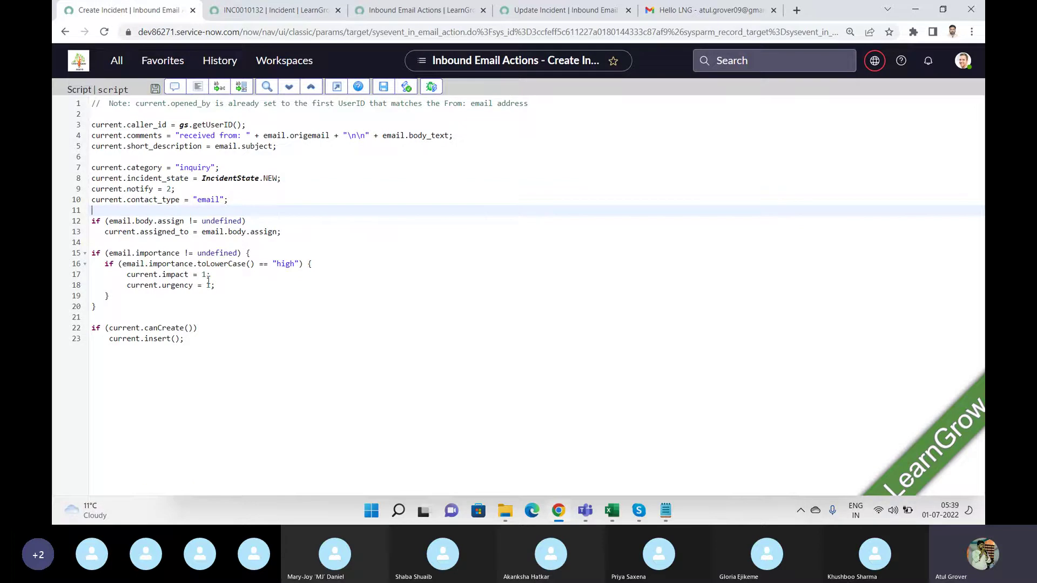
Highlight the script's email.importance block and the "!= undefined" condition of the email.body.assign check
{"action": "left_click_drag", "start_coordinate": [216, 285], "coordinate": [91, 250]}
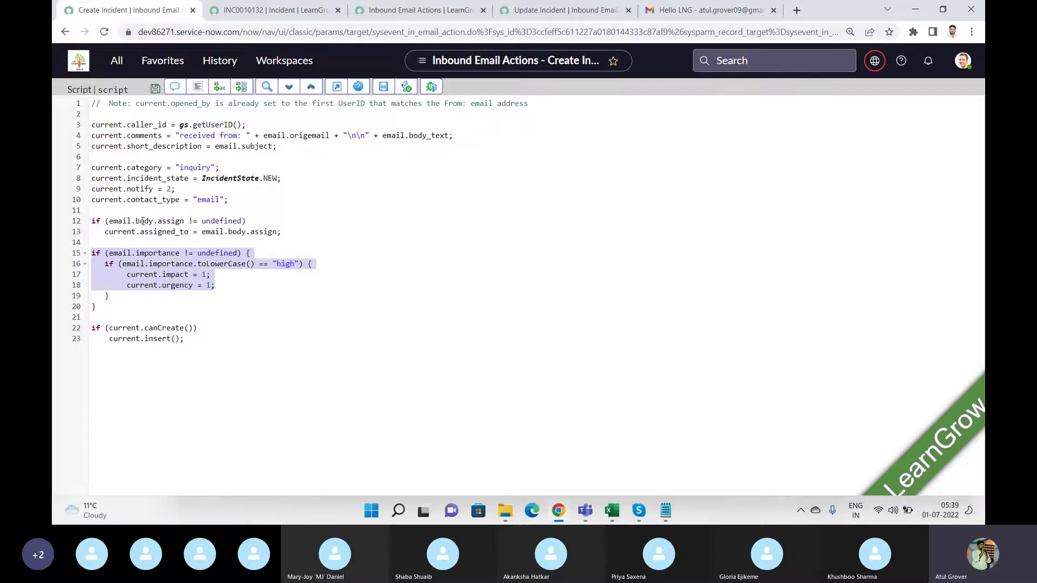
{"action": "left_click_drag", "start_coordinate": [189, 221], "coordinate": [242, 222]}
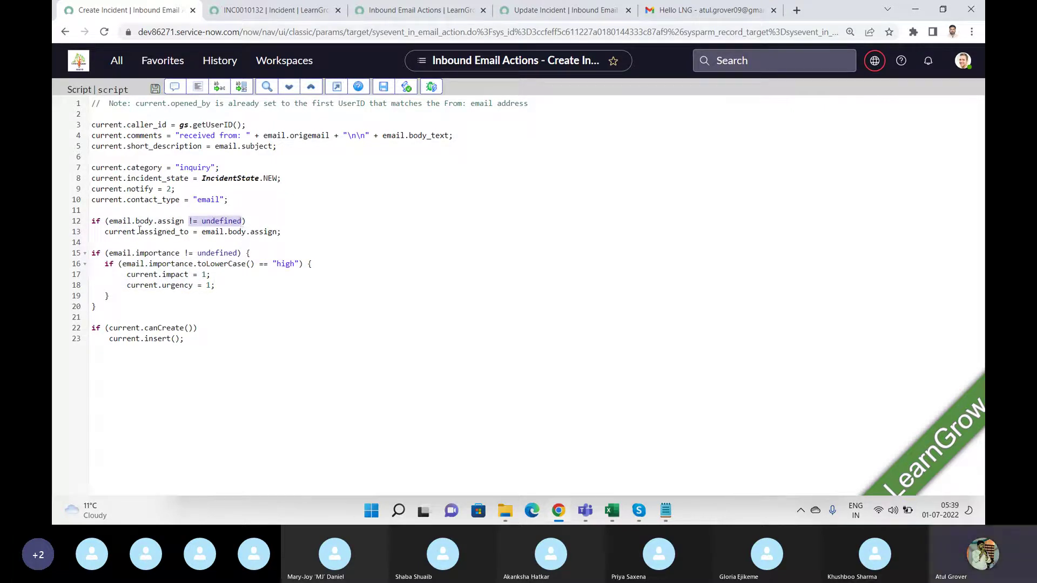
Clear the script highlight, check the sent Hello LNG email, and highlight the script's email.importance block
{"action": "left_click", "coordinate": [318, 230]}
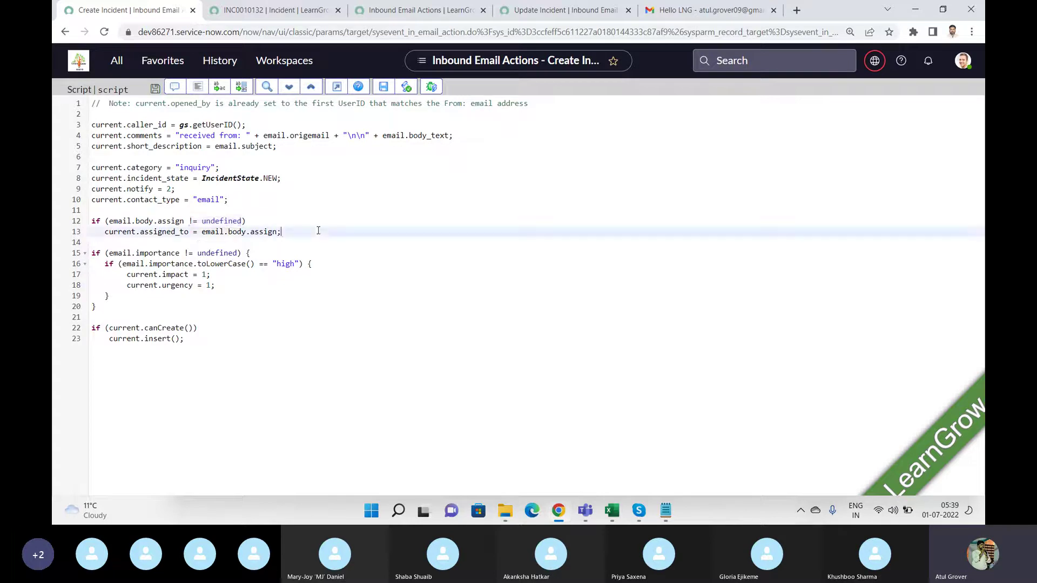
{"action": "left_click", "coordinate": [675, 8]}
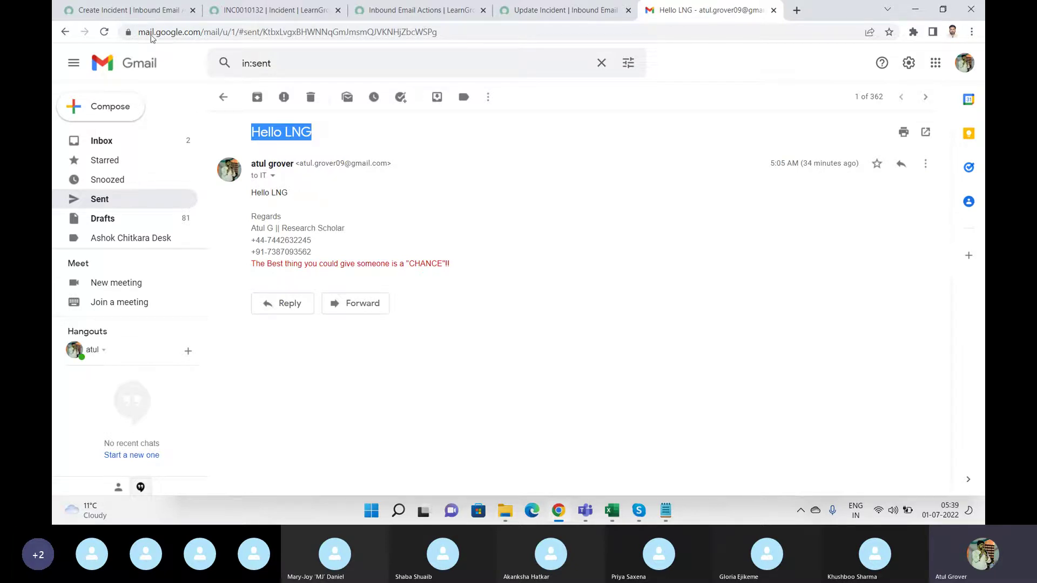
{"action": "left_click", "coordinate": [138, 16]}
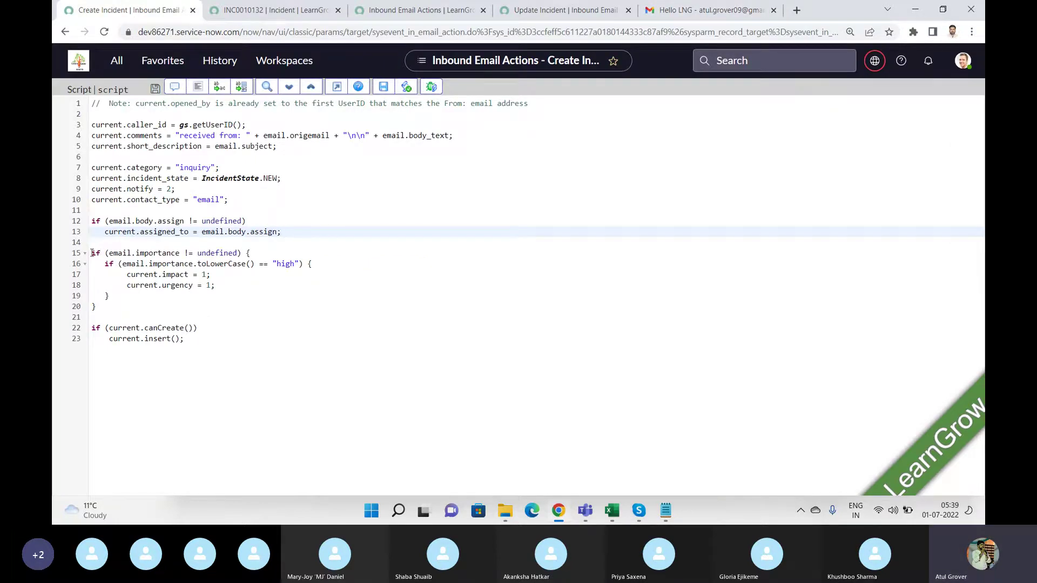
{"action": "left_click_drag", "start_coordinate": [92, 253], "coordinate": [221, 288]}
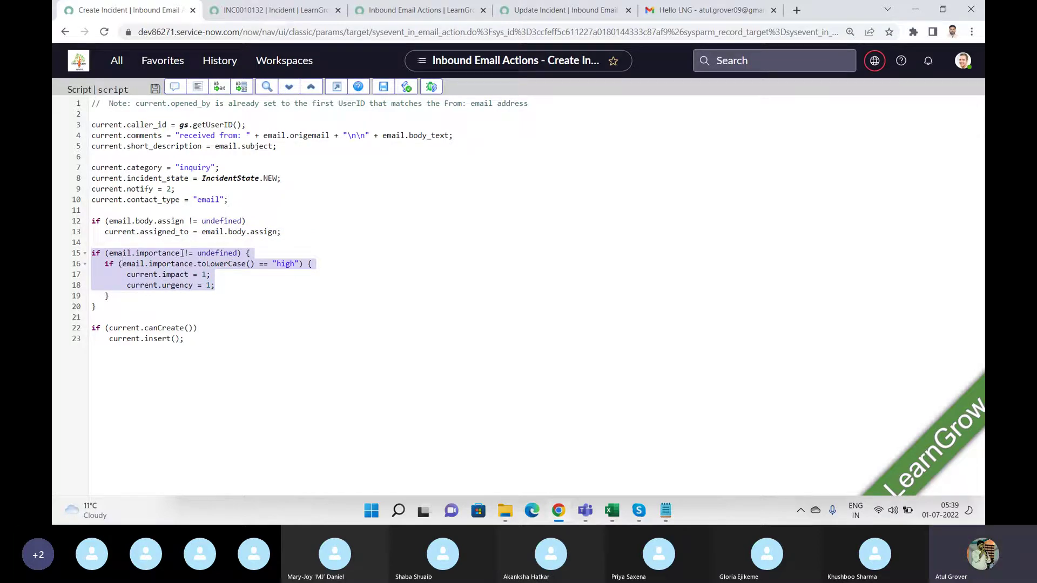
Compose a new Gmail message in the enlarged window with the subject "sdas" and "zzczxc" above the signature
{"action": "left_click", "coordinate": [735, 11]}
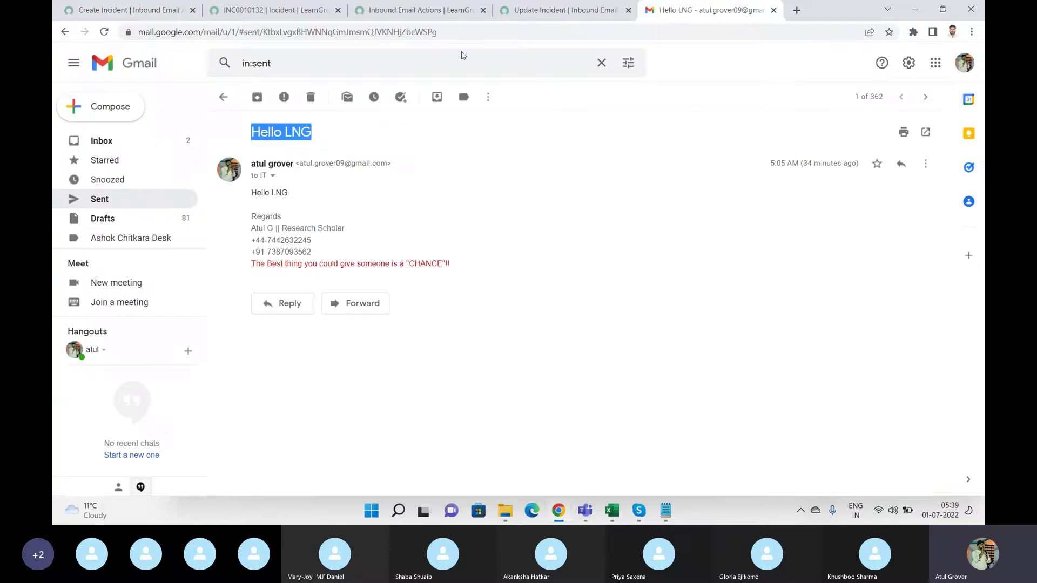
{"action": "left_click", "coordinate": [88, 109]}
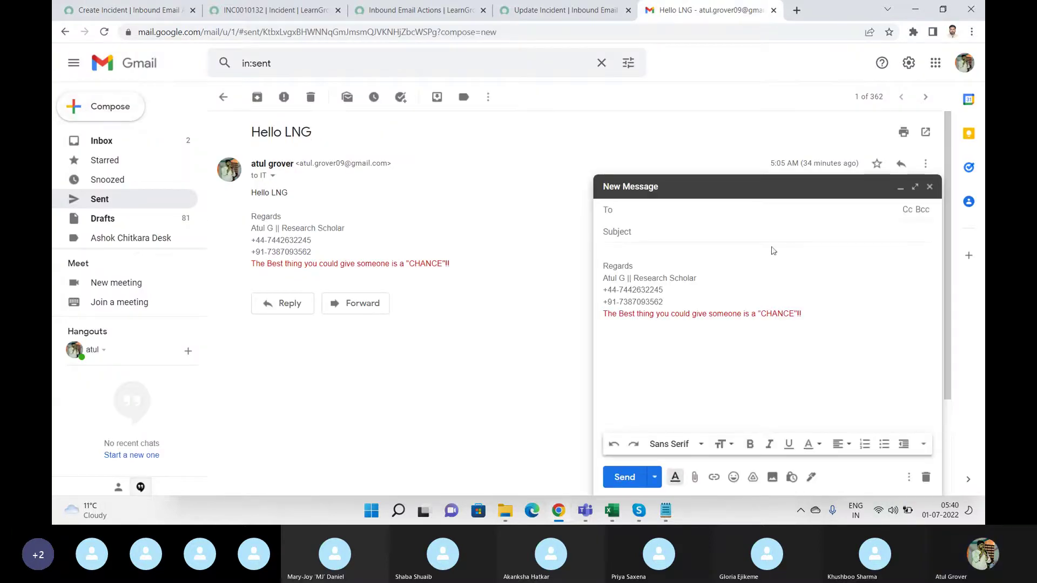
{"action": "left_click", "coordinate": [918, 190]}
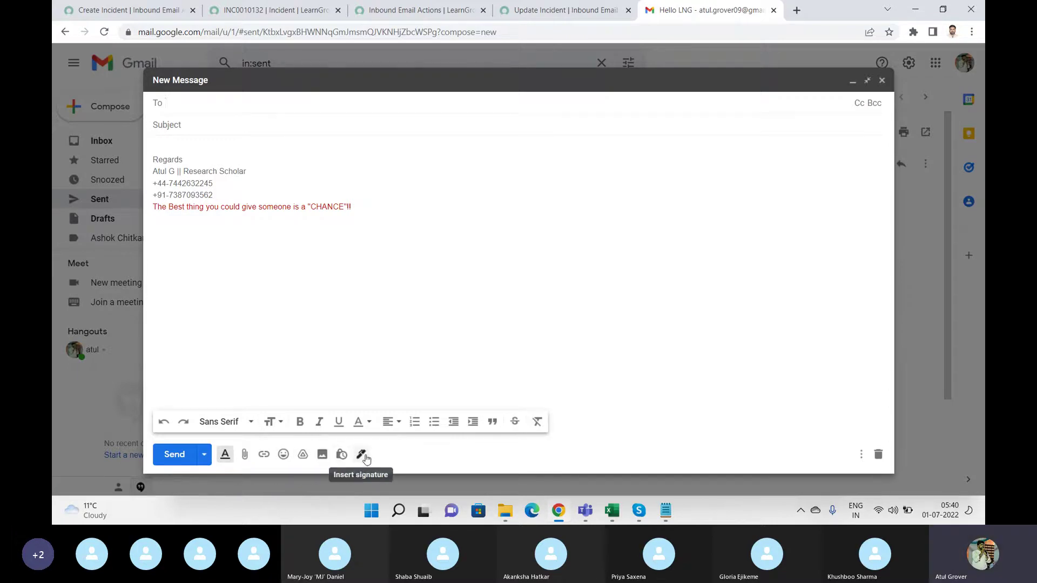
{"action": "left_click", "coordinate": [288, 348]}
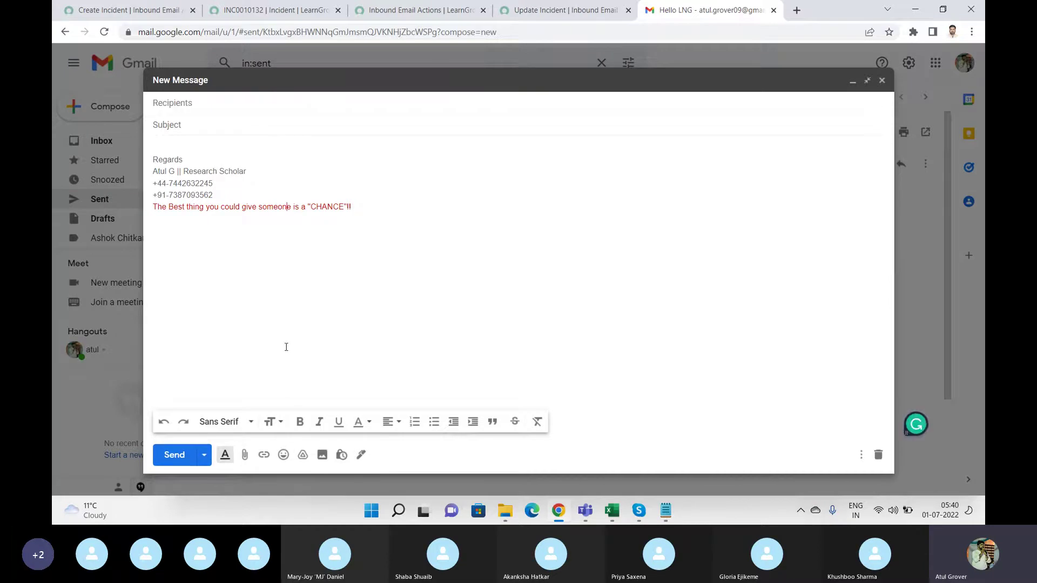
{"action": "left_click", "coordinate": [232, 120]}
{"action": "type", "text": "sdas"}
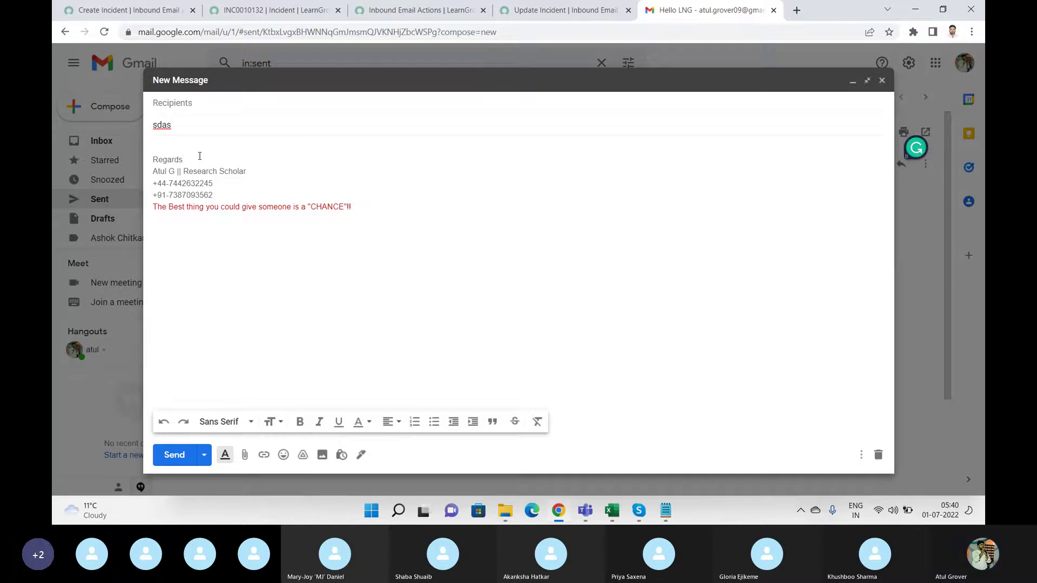
{"action": "left_click", "coordinate": [200, 156]}
{"action": "type", "text": "zzczxc"}
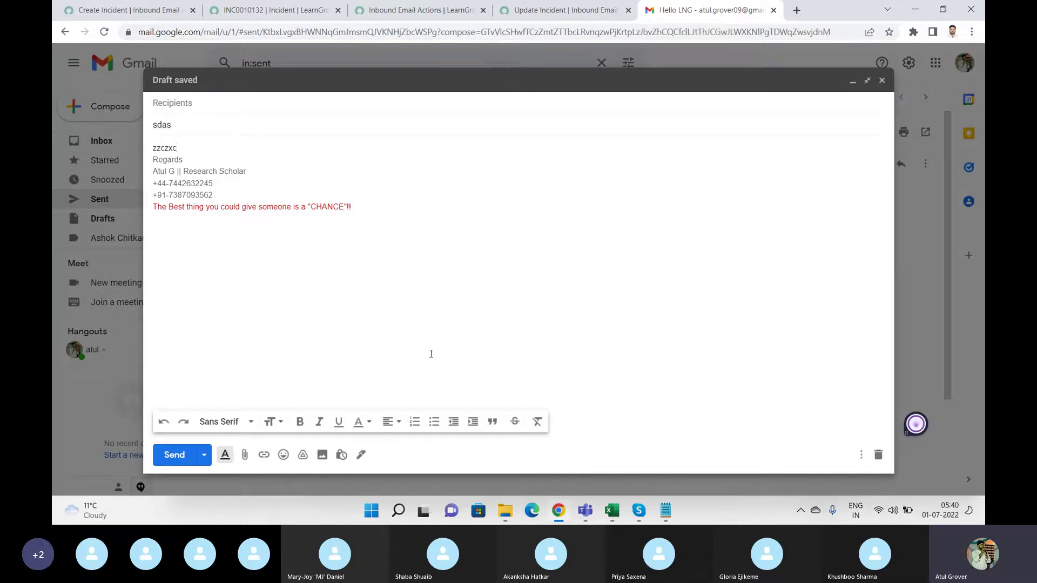
Check the draft's additional options and send options for an email importance setting
{"action": "left_click", "coordinate": [862, 456]}
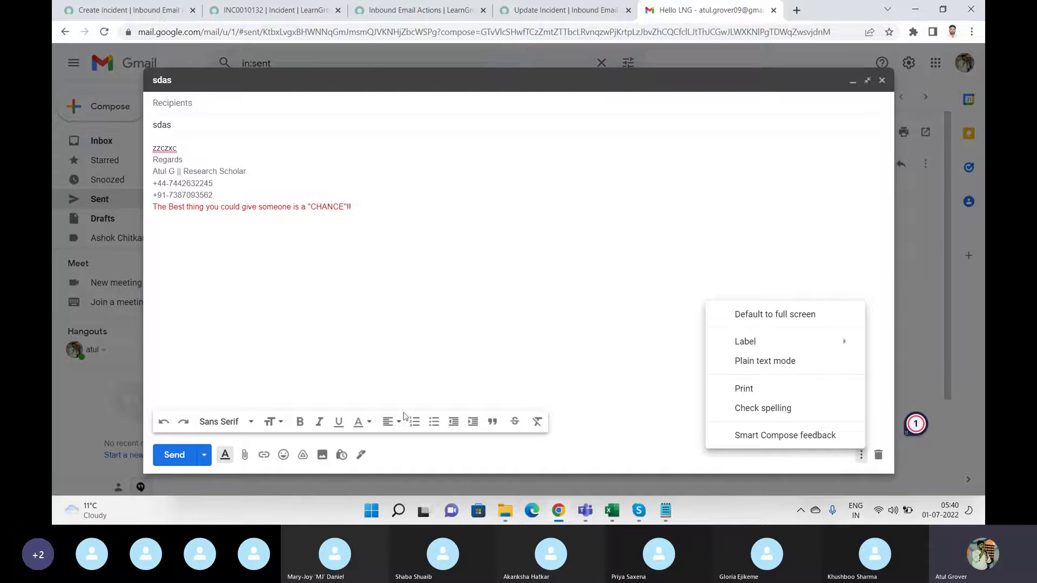
{"action": "left_click", "coordinate": [205, 456]}
{"action": "left_click", "coordinate": [398, 317]}
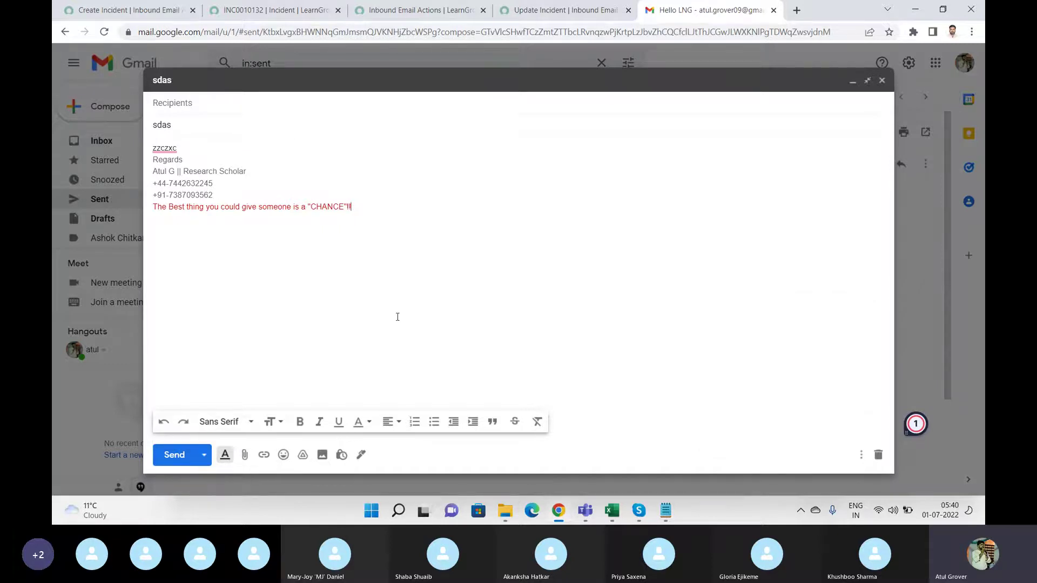
Clear the highlight on the script's importance block, and compare its impact and urgency assignments with the incident's Impact choices
{"action": "left_click", "coordinate": [136, 10]}
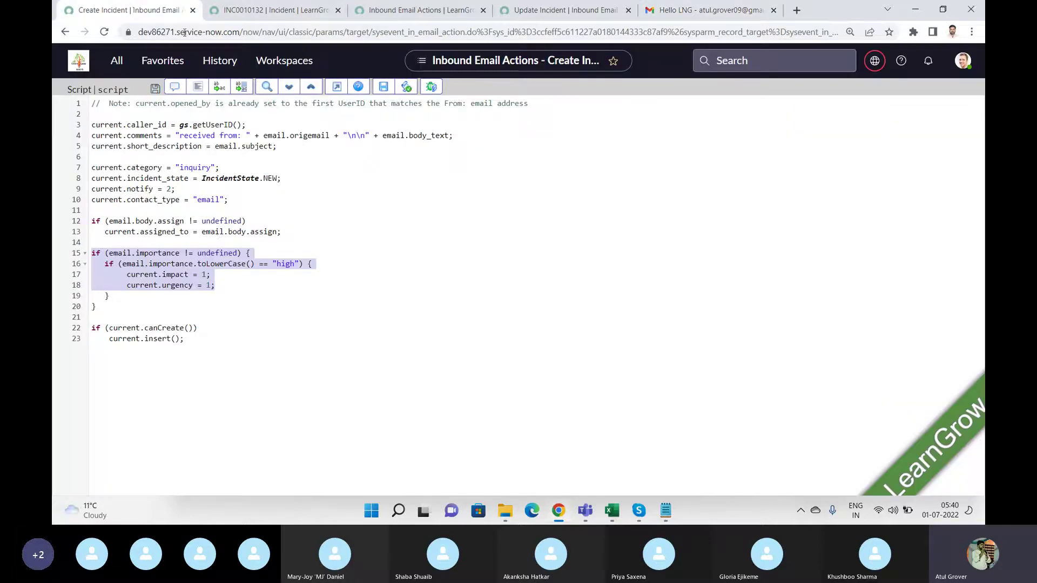
{"action": "left_click", "coordinate": [303, 258]}
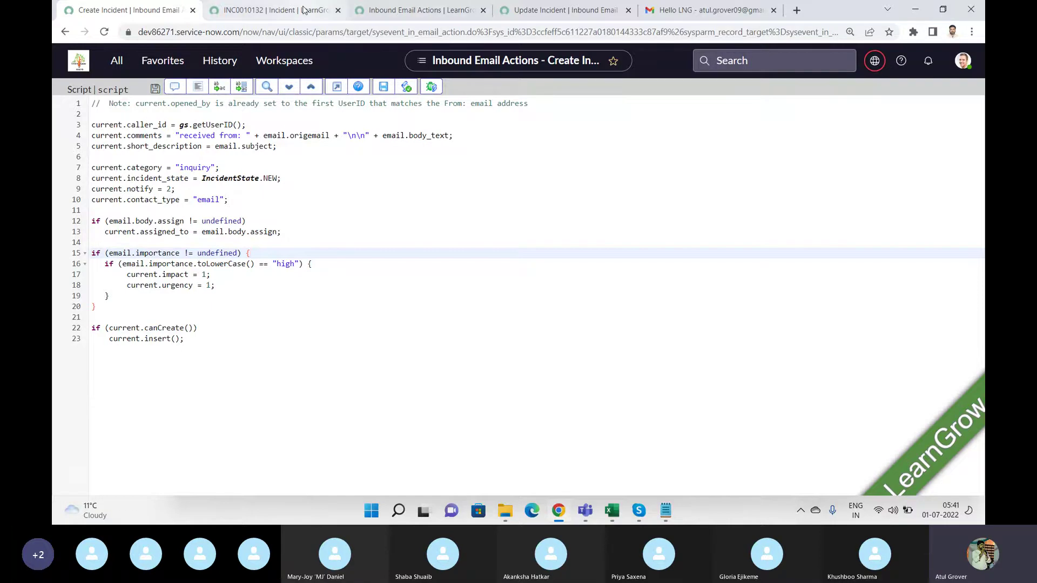
{"action": "left_click", "coordinate": [270, 10]}
{"action": "left_click", "coordinate": [694, 174]}
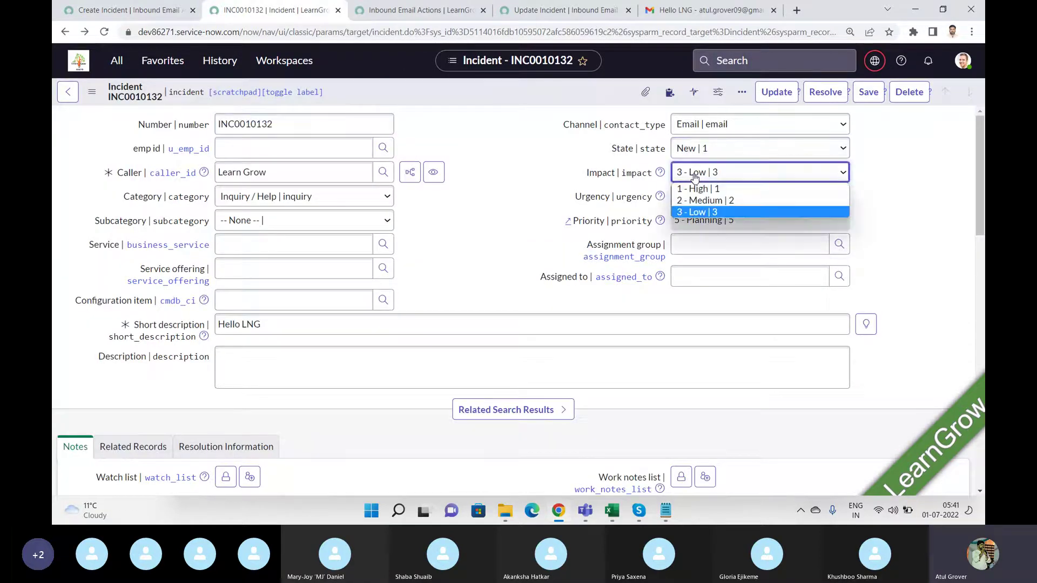
{"action": "left_click", "coordinate": [605, 197]}
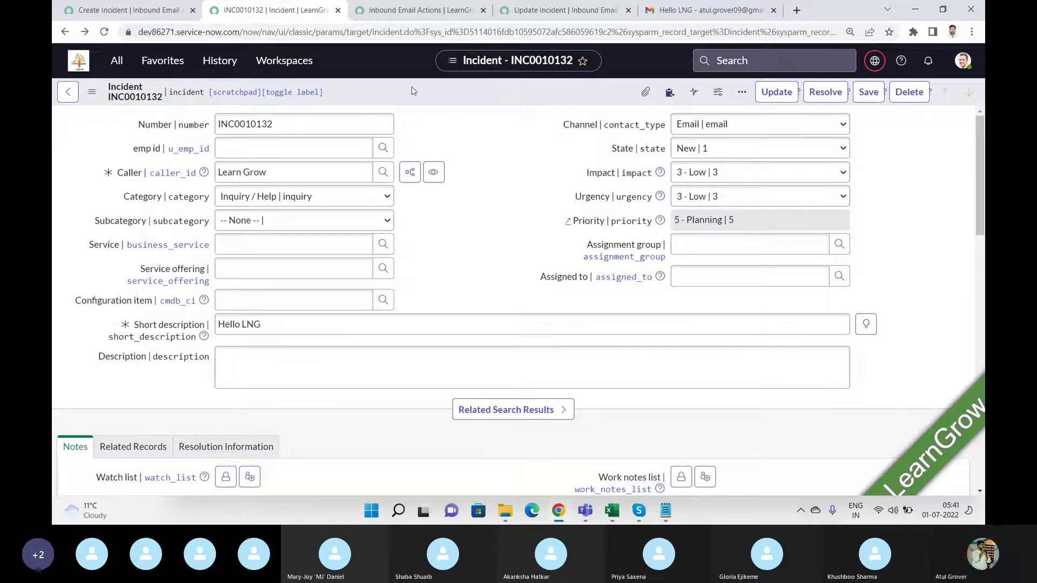
{"action": "left_click", "coordinate": [135, 15]}
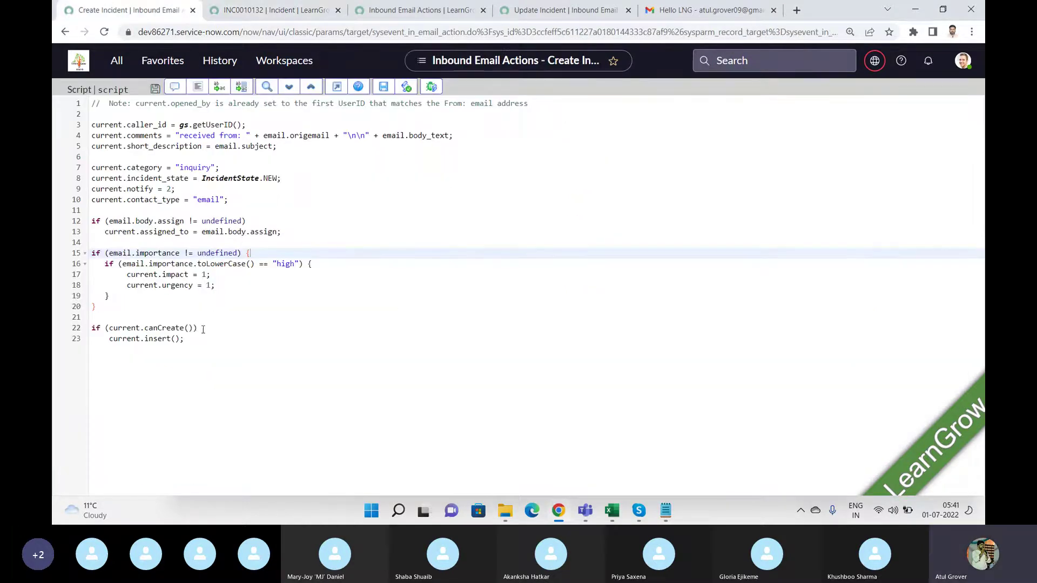
Highlight the script's current.canCreate() check and current.insert() line, comparing them with the incident record
{"action": "left_click_drag", "start_coordinate": [209, 330], "coordinate": [69, 330]}
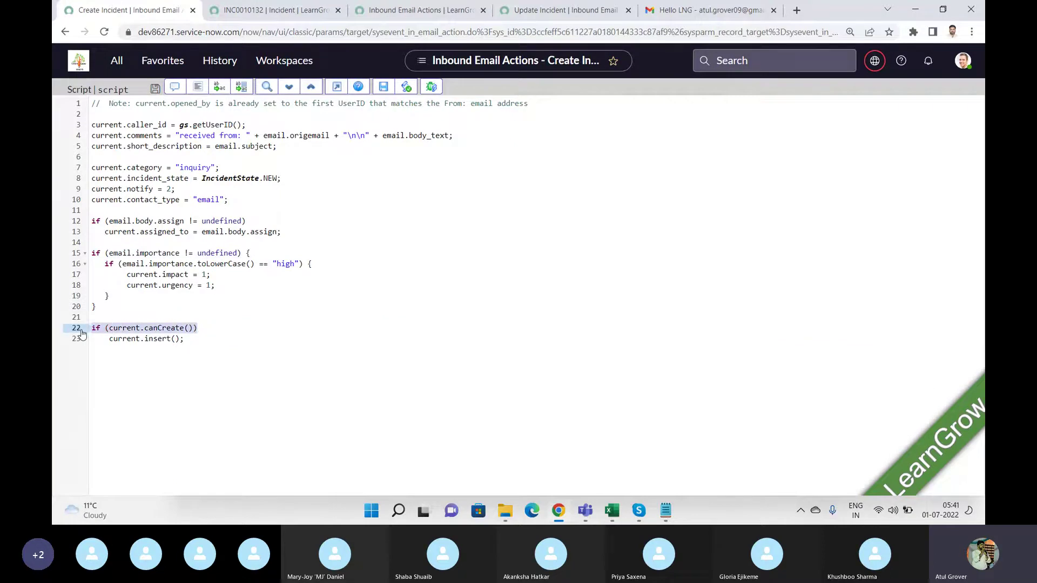
{"action": "left_click", "coordinate": [193, 340]}
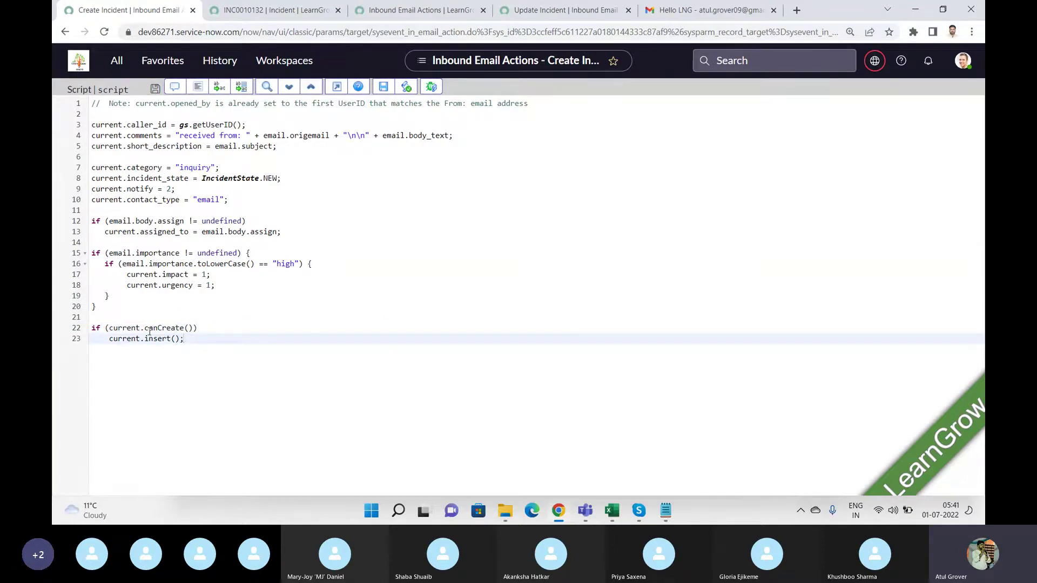
{"action": "left_click_drag", "start_coordinate": [188, 333], "coordinate": [92, 319]}
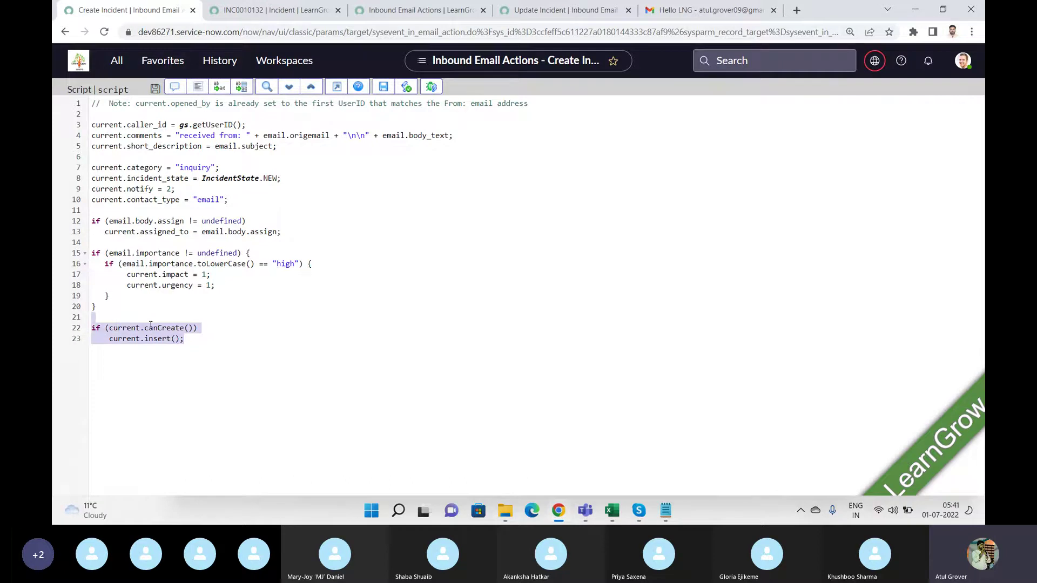
{"action": "left_click", "coordinate": [295, 10]}
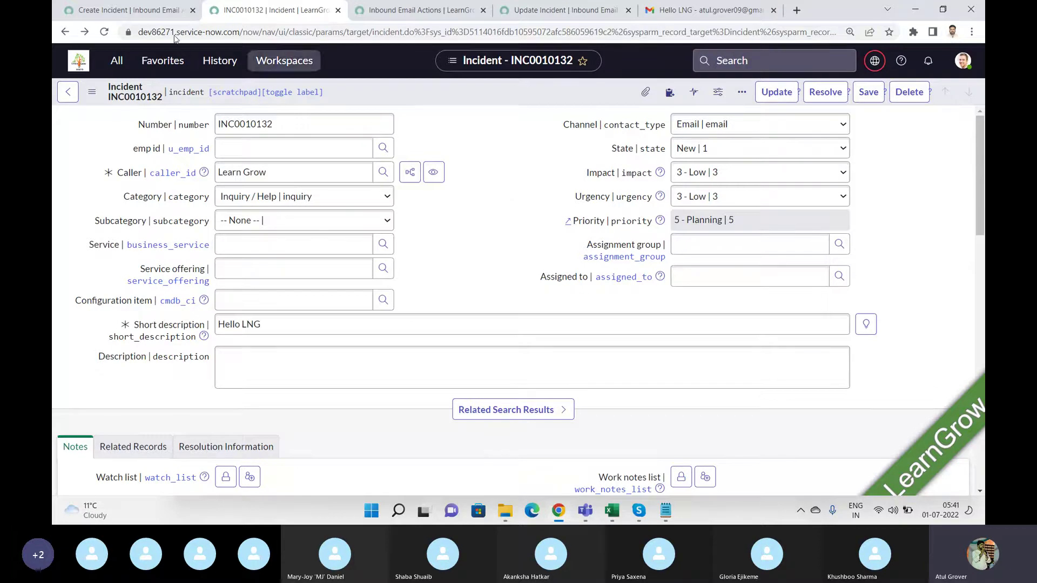
{"action": "left_click", "coordinate": [139, 11]}
{"action": "left_click", "coordinate": [190, 339]}
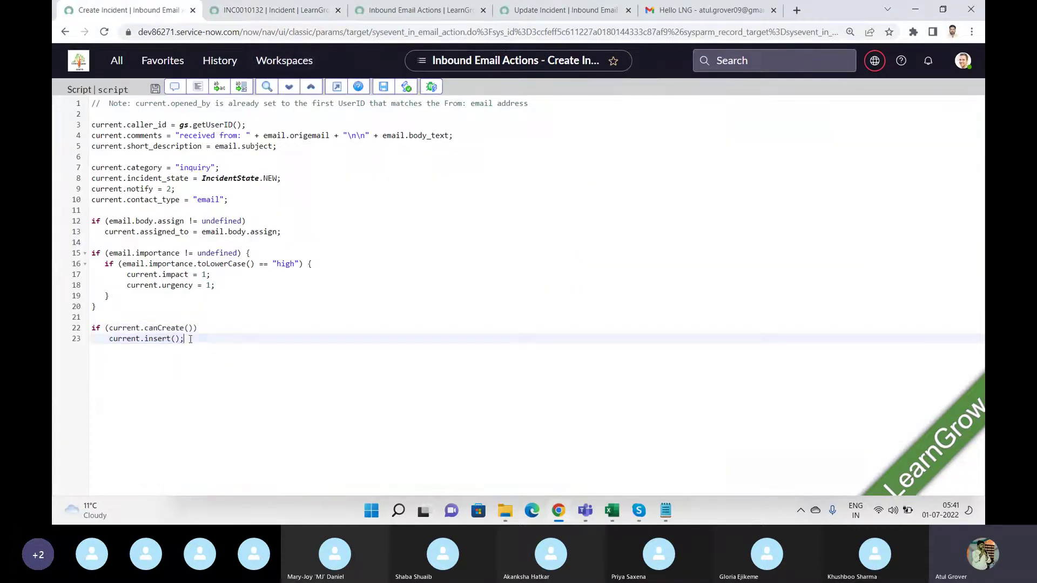
{"action": "left_click_drag", "start_coordinate": [190, 339], "coordinate": [104, 340]}
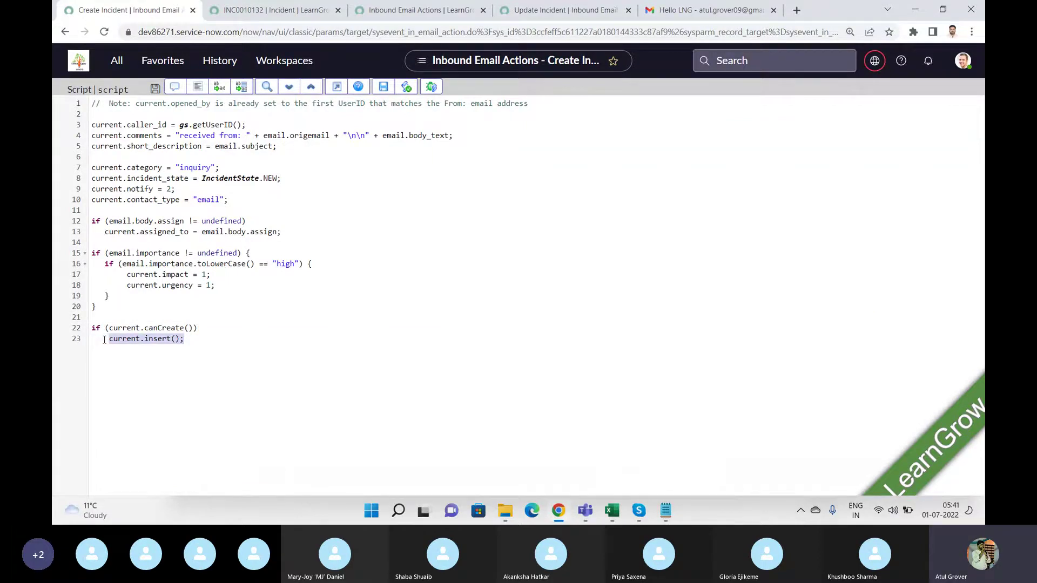
{"action": "key", "text": "alt+Tab"}
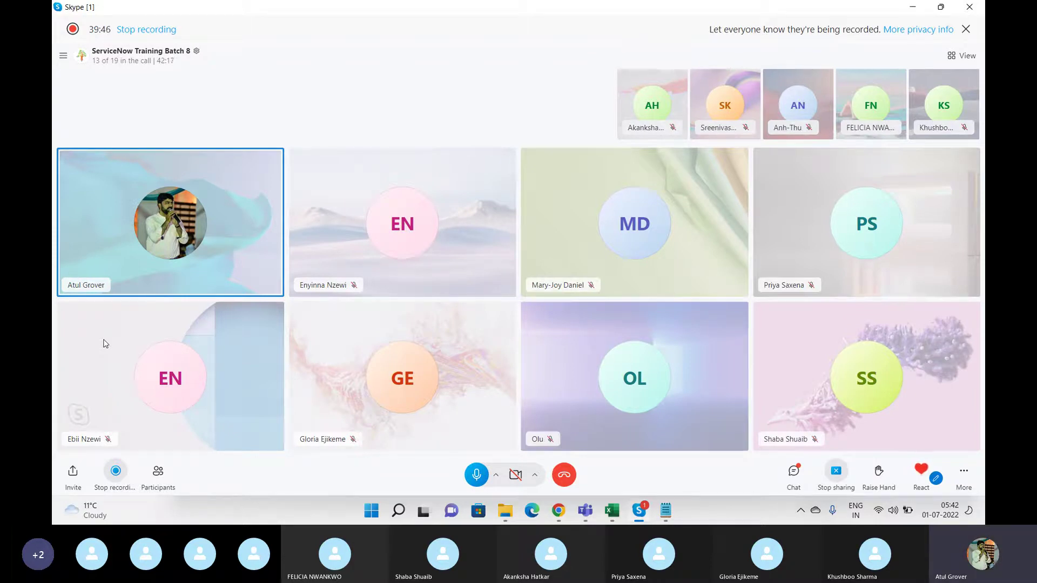
{"action": "key", "text": "alt+Tab"}
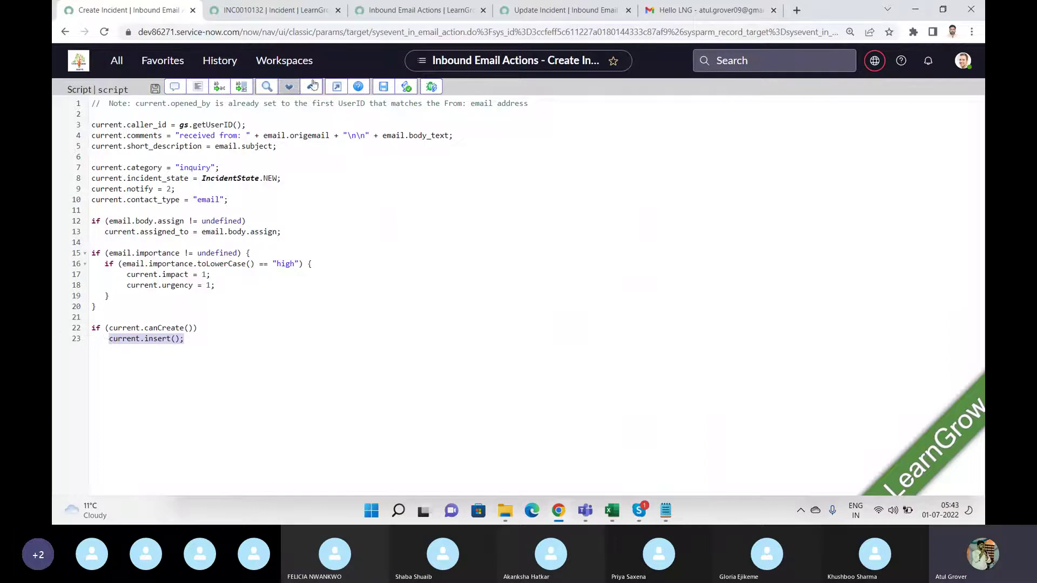
Leave the full-screen script editor, review the Create Incident action's run conditions, and return to its script section
{"action": "left_click", "coordinate": [336, 87]}
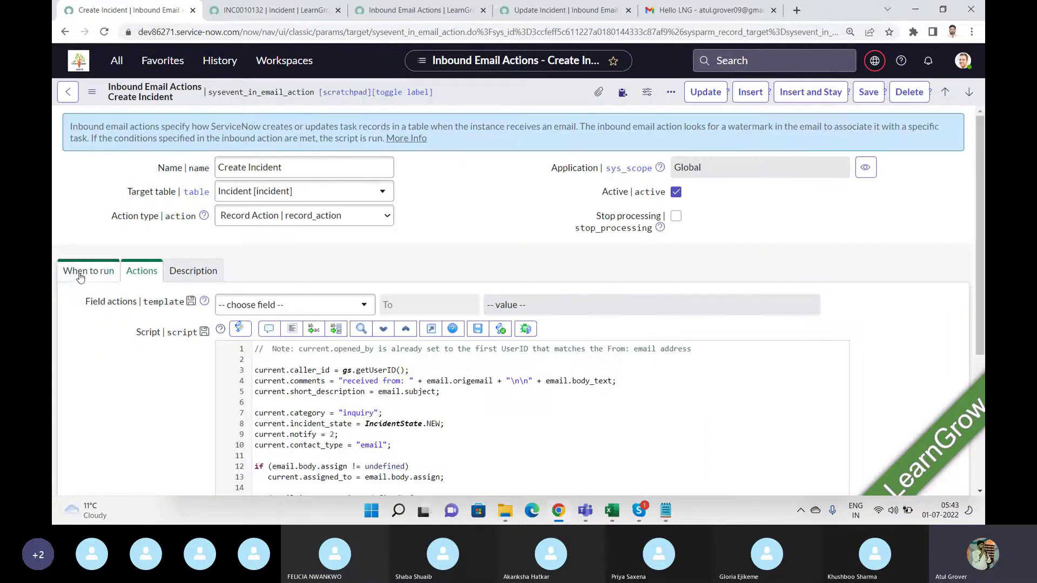
{"action": "left_click", "coordinate": [80, 274]}
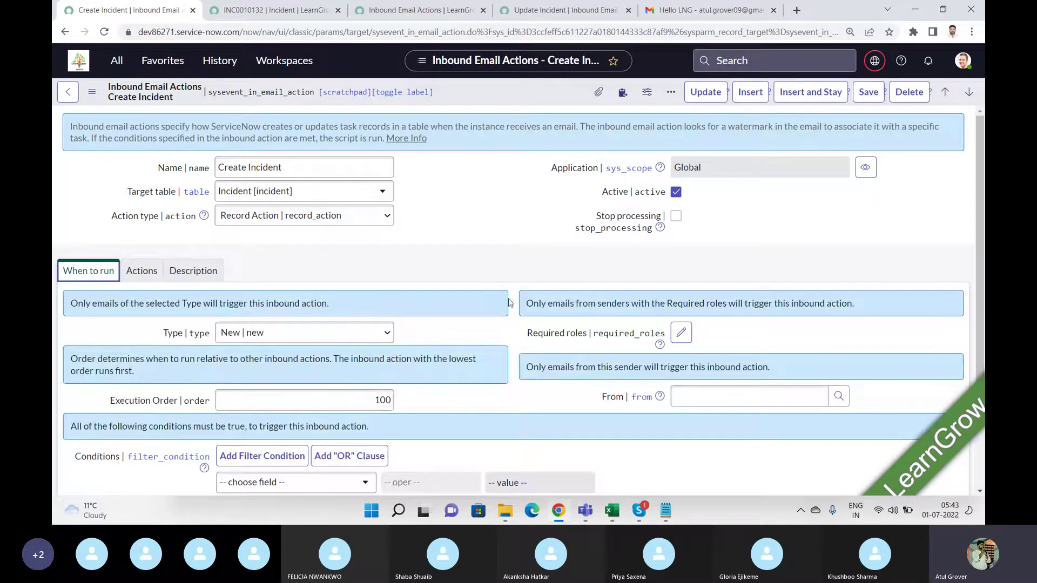
{"action": "left_click", "coordinate": [145, 275]}
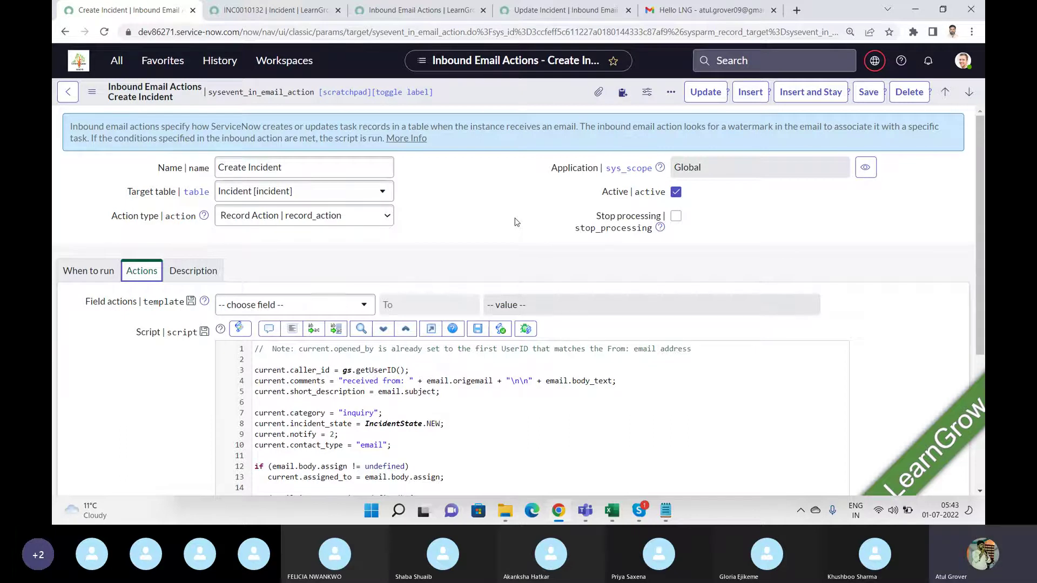
{"action": "key", "text": "alt+Tab"}
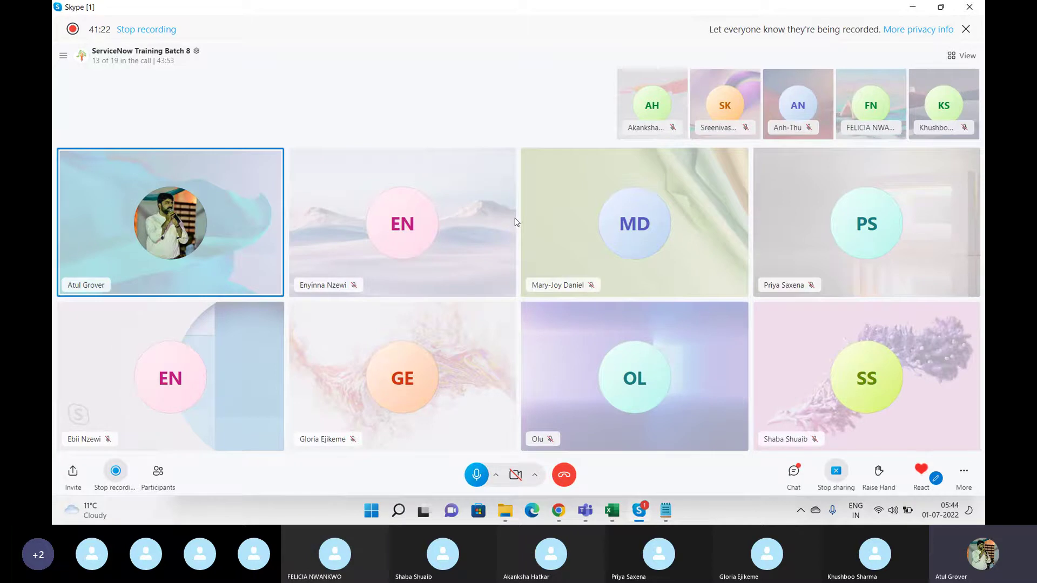
{"action": "key", "text": "alt+Tab"}
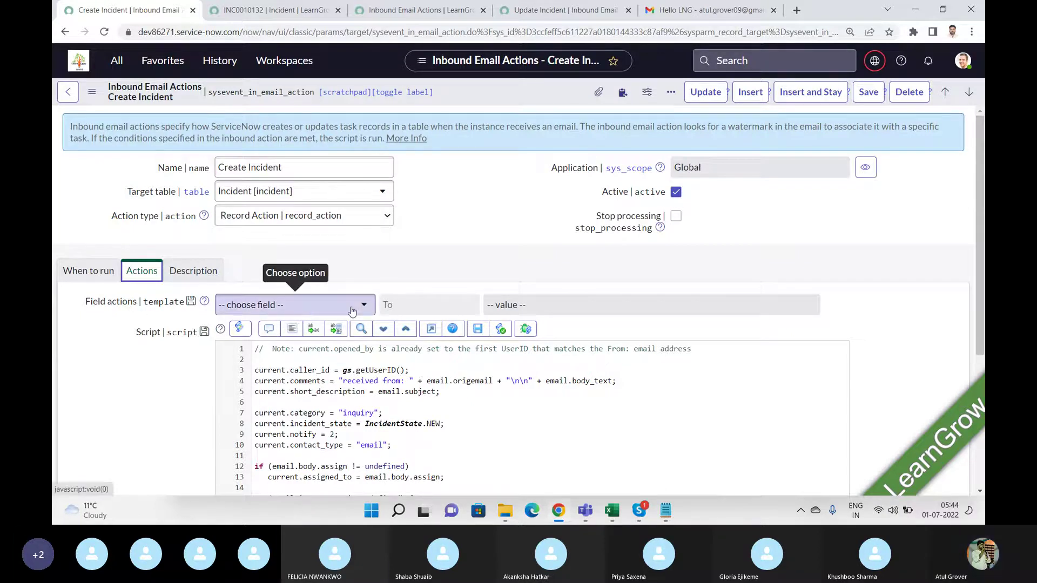
Find the Inbound Actions module by filtering the navigator for "inbound a", and open it in a new browser tab
{"action": "left_click", "coordinate": [114, 61]}
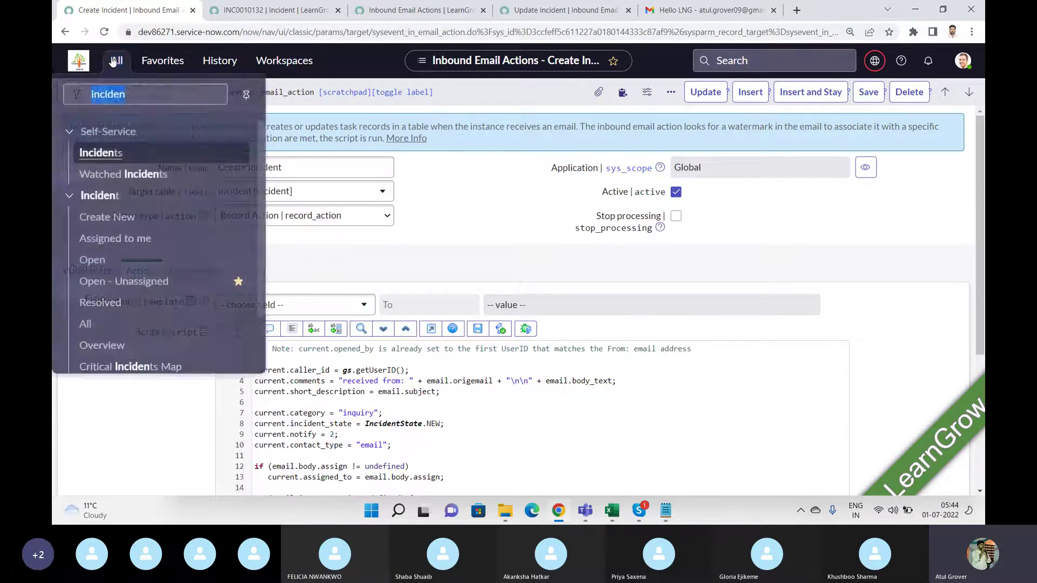
{"action": "left_click", "coordinate": [116, 61]}
{"action": "left_click", "coordinate": [117, 61]}
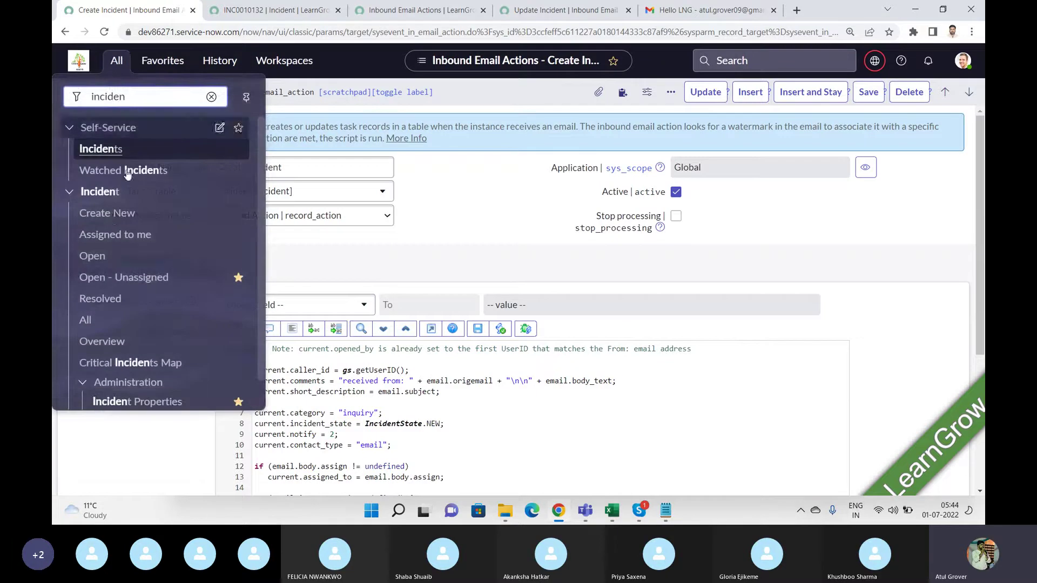
{"action": "double_click", "coordinate": [163, 95]}
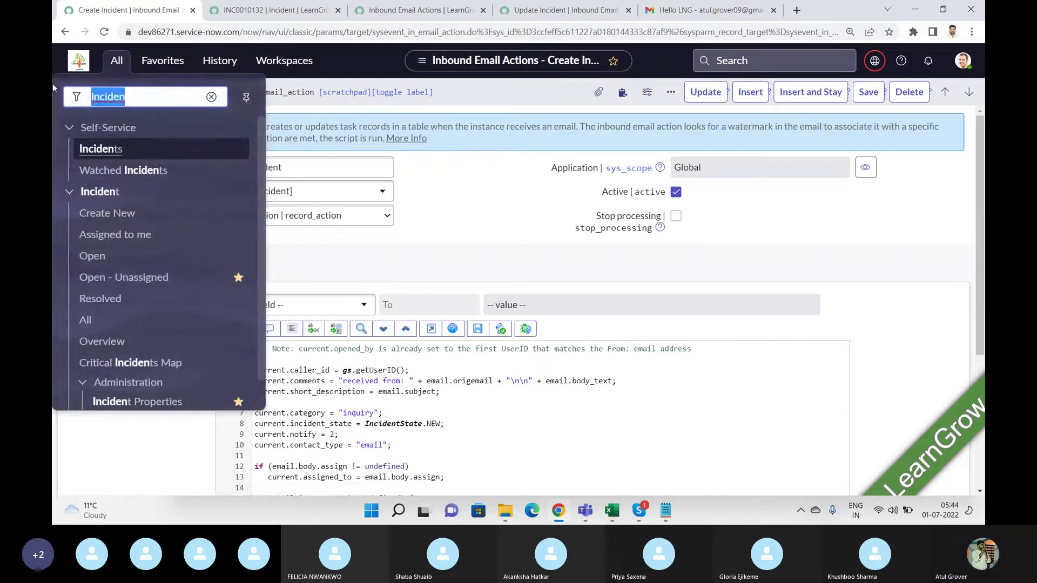
{"action": "type", "text": "inbound a"}
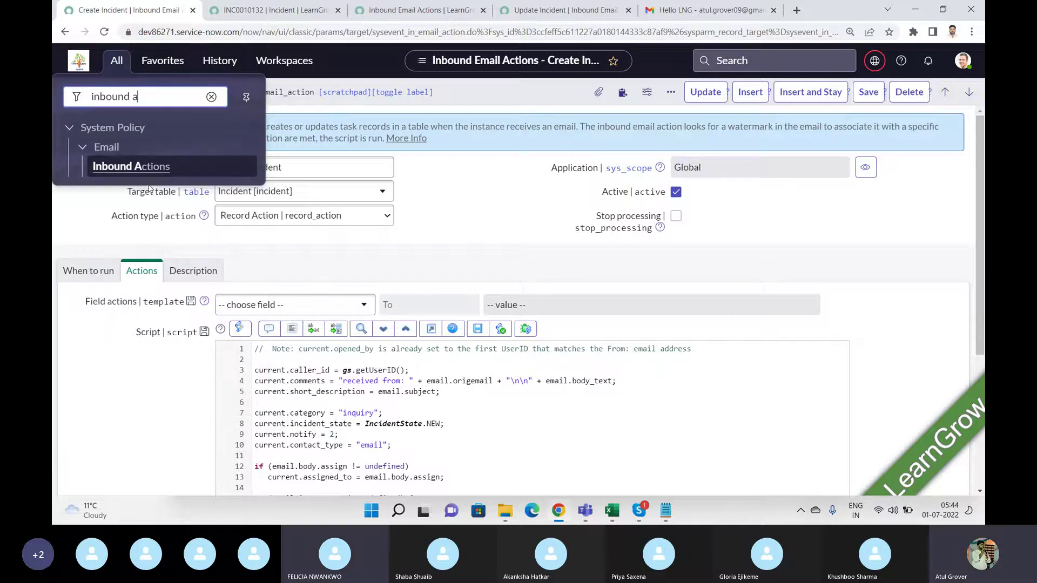
{"action": "middle_click", "coordinate": [151, 166]}
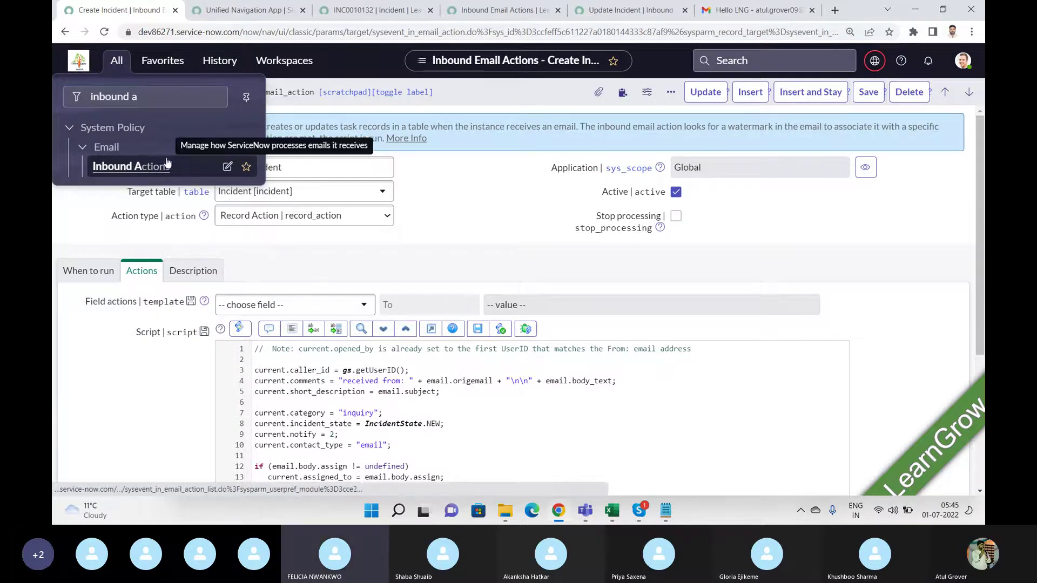
Highlight the current.update() line in the Update Incident action's script, and read the action's description through to the example reply email
{"action": "left_click", "coordinate": [606, 10]}
{"action": "left_click", "coordinate": [142, 235]}
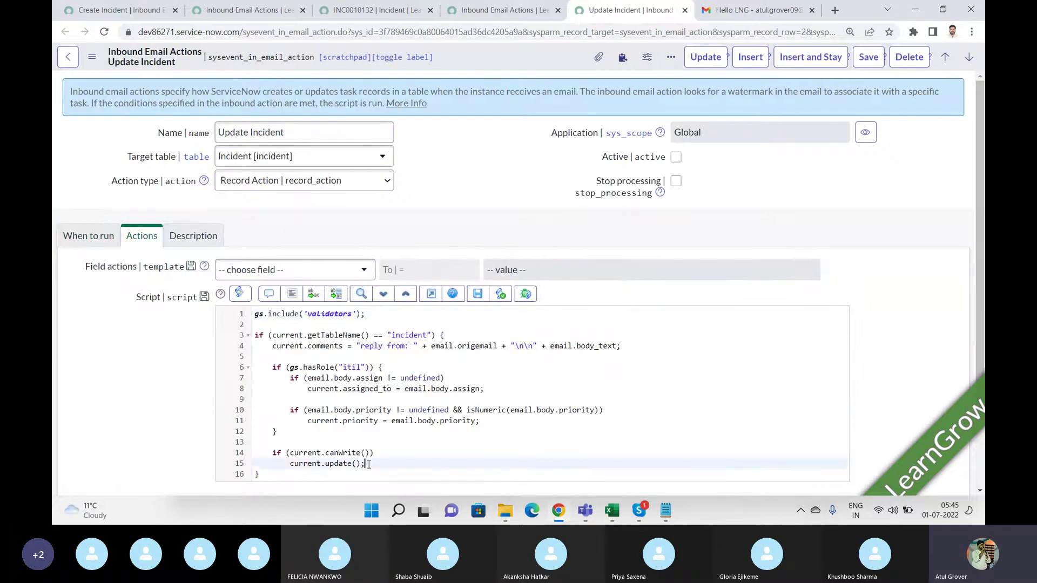
{"action": "left_click_drag", "start_coordinate": [366, 463], "coordinate": [292, 465]}
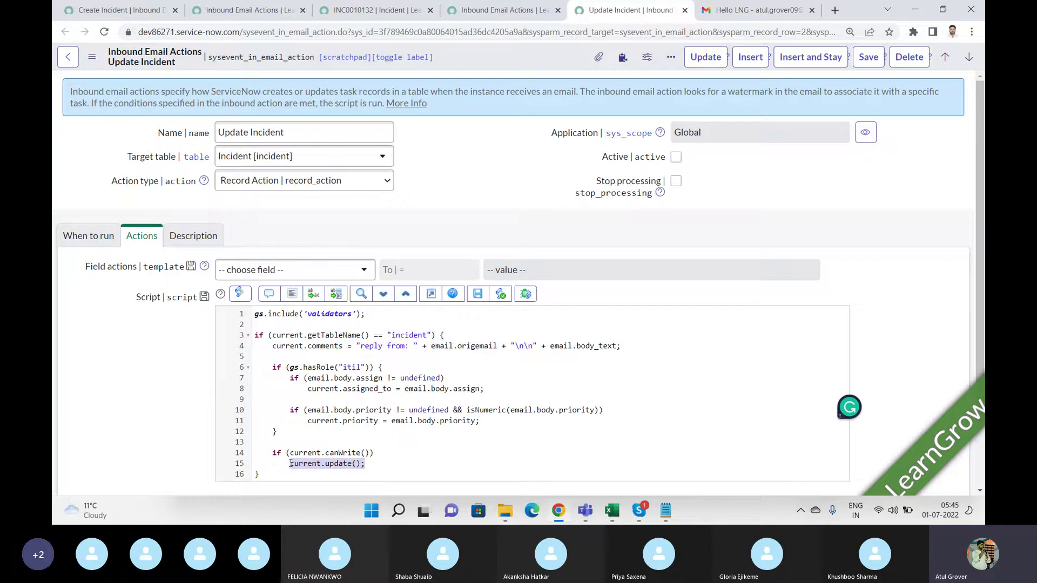
{"action": "left_click", "coordinate": [199, 238]}
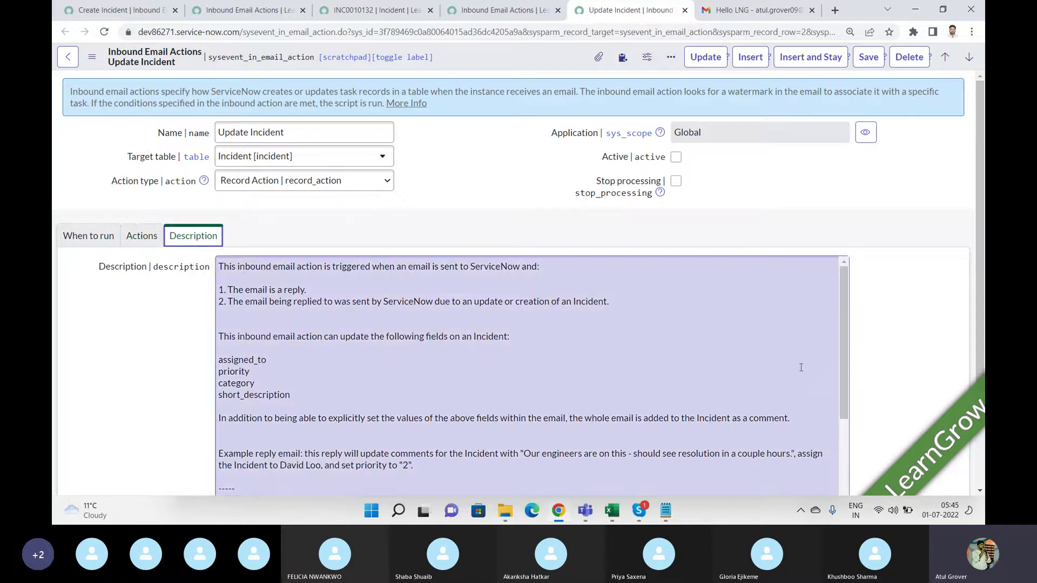
{"action": "left_click_drag", "start_coordinate": [843, 287], "coordinate": [850, 432]}
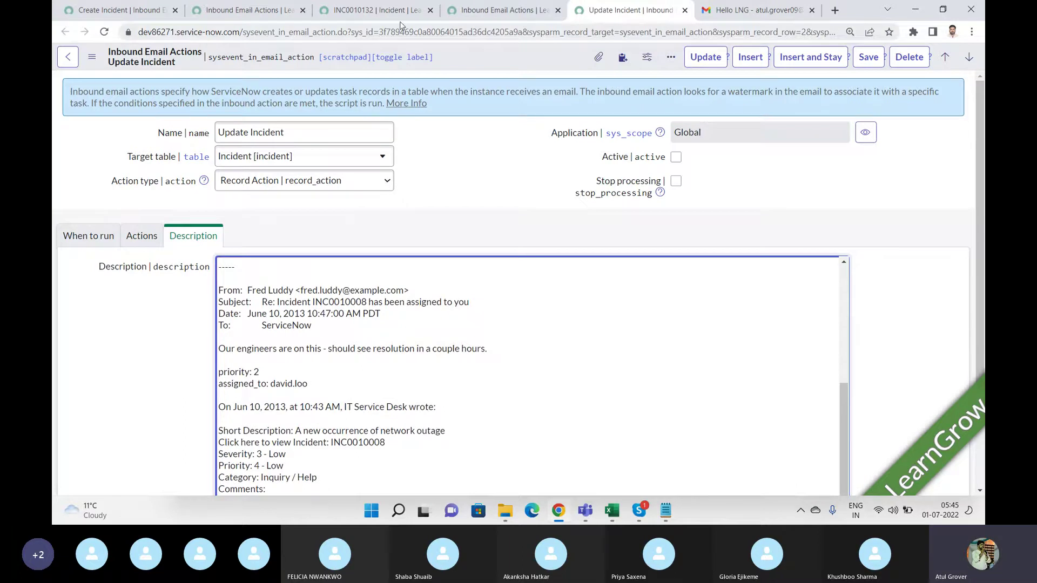
Read the Create Incident action's description, highlighting the notify line and the example email's assign line
{"action": "left_click", "coordinate": [116, 10]}
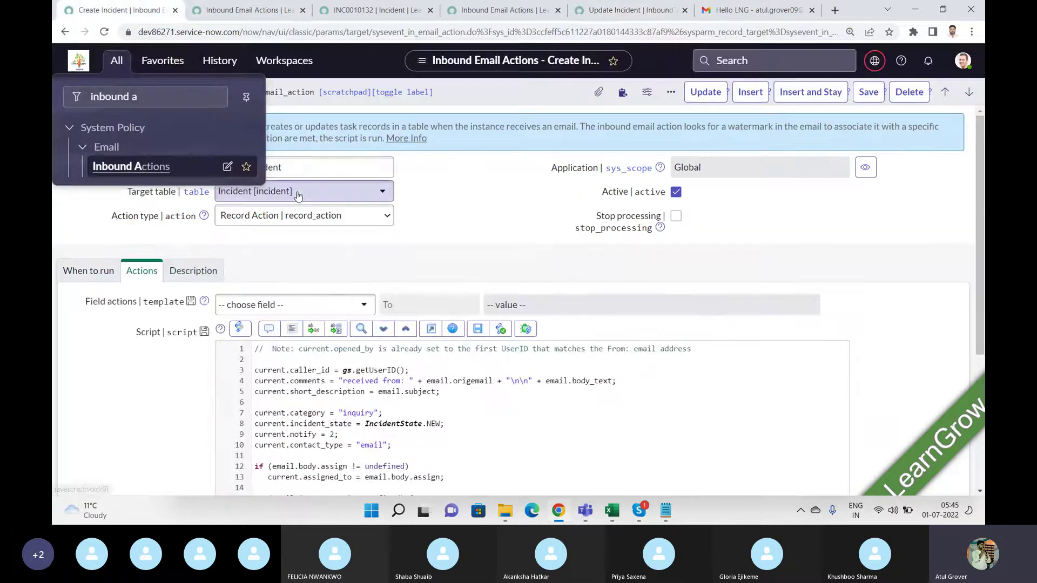
{"action": "left_click", "coordinate": [193, 271]}
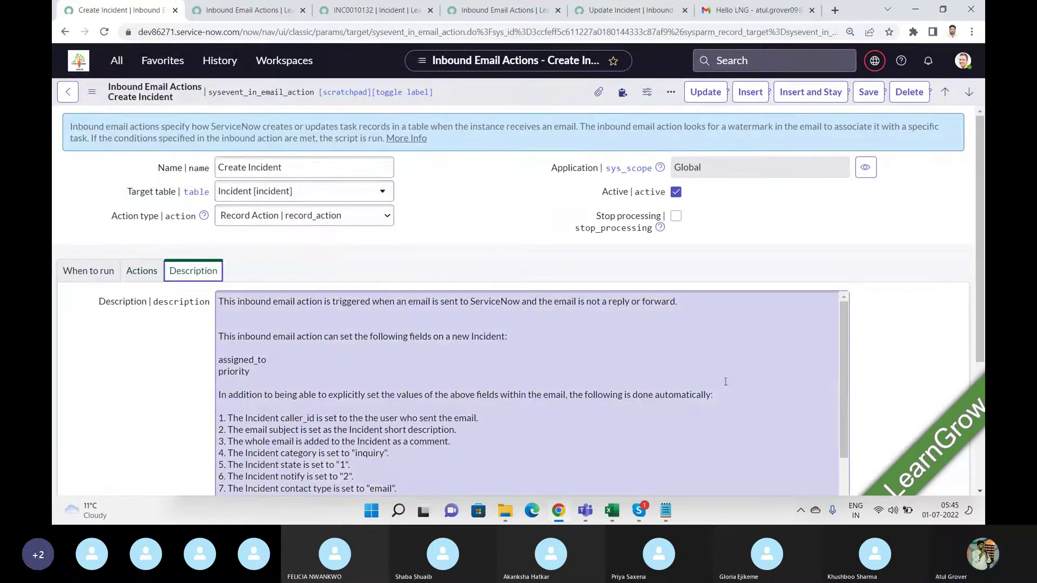
{"action": "left_click_drag", "start_coordinate": [979, 274], "coordinate": [984, 384]}
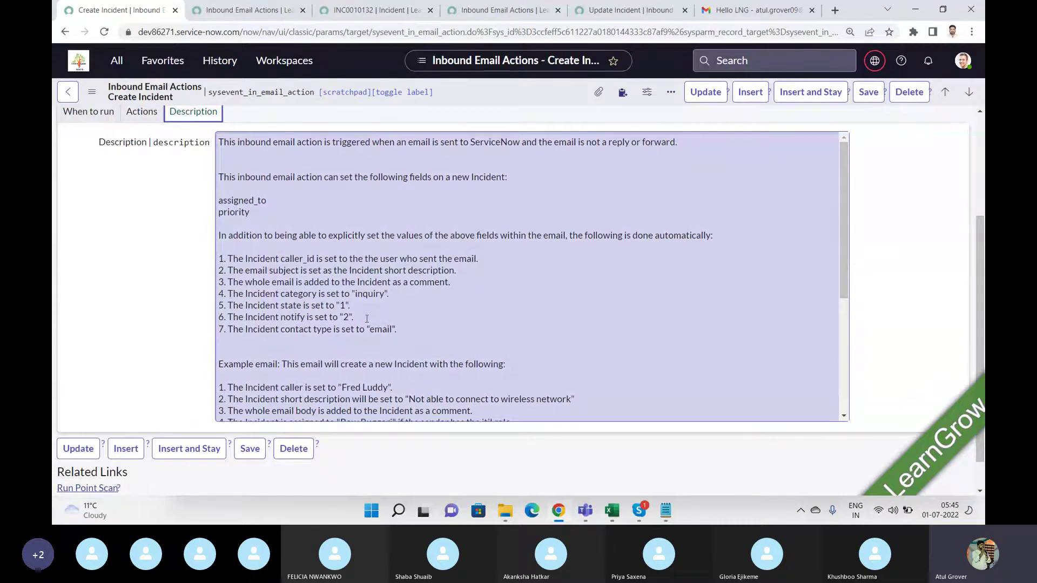
{"action": "left_click_drag", "start_coordinate": [365, 319], "coordinate": [228, 318]}
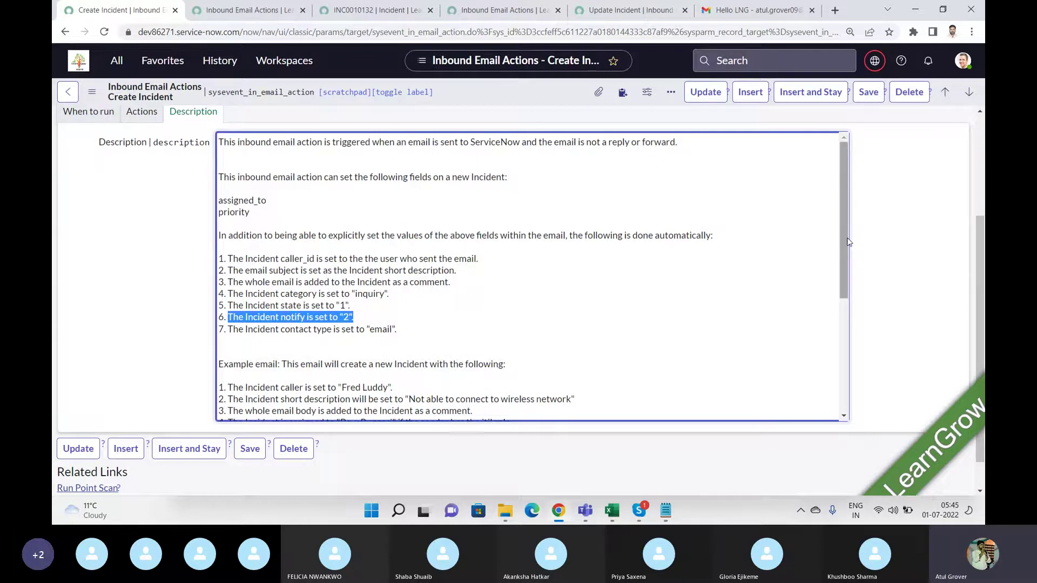
{"action": "left_click_drag", "start_coordinate": [844, 238], "coordinate": [845, 357]}
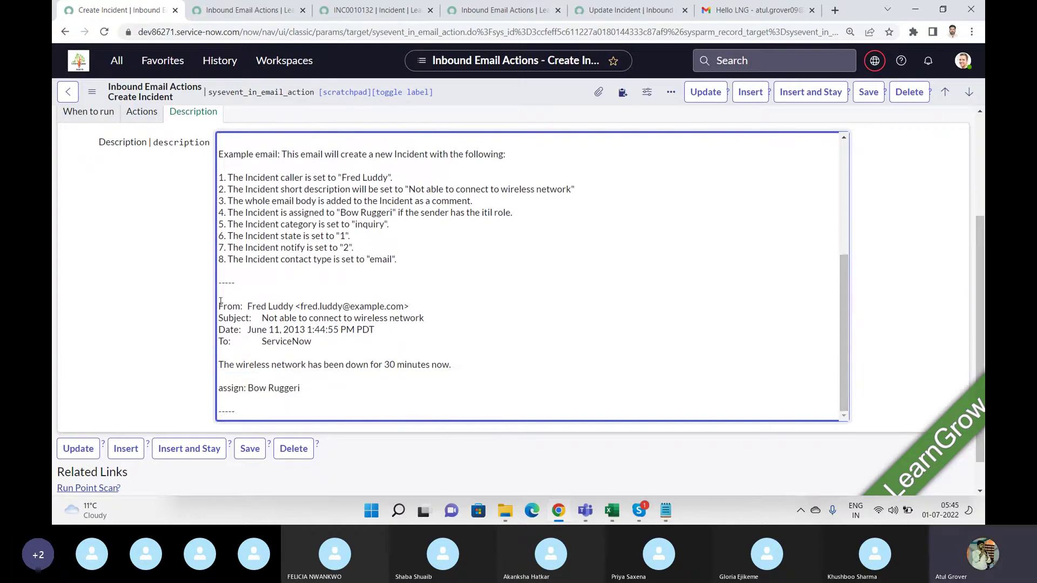
{"action": "left_click_drag", "start_coordinate": [218, 303], "coordinate": [217, 393]}
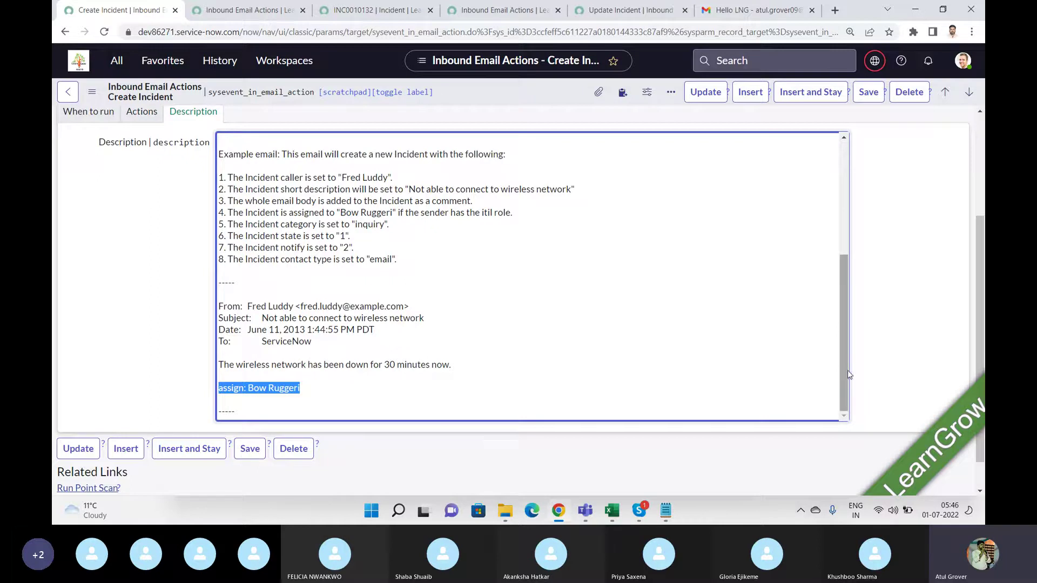
{"action": "left_click_drag", "start_coordinate": [846, 374], "coordinate": [831, 216]}
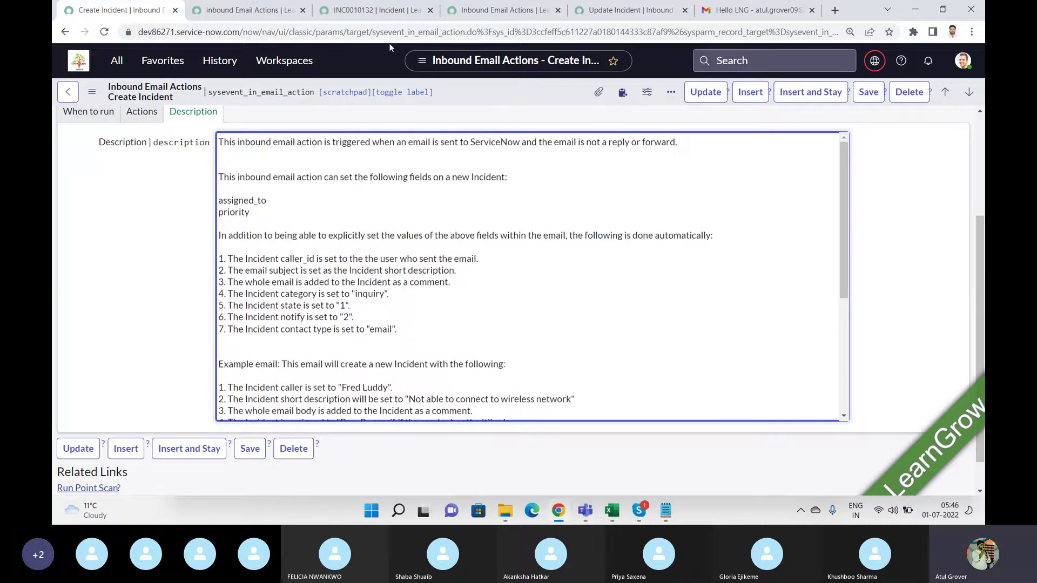
Start a new inbound email action from the list, named LNG Incident, with Incident [incident] as its target table
{"action": "left_click", "coordinate": [241, 11]}
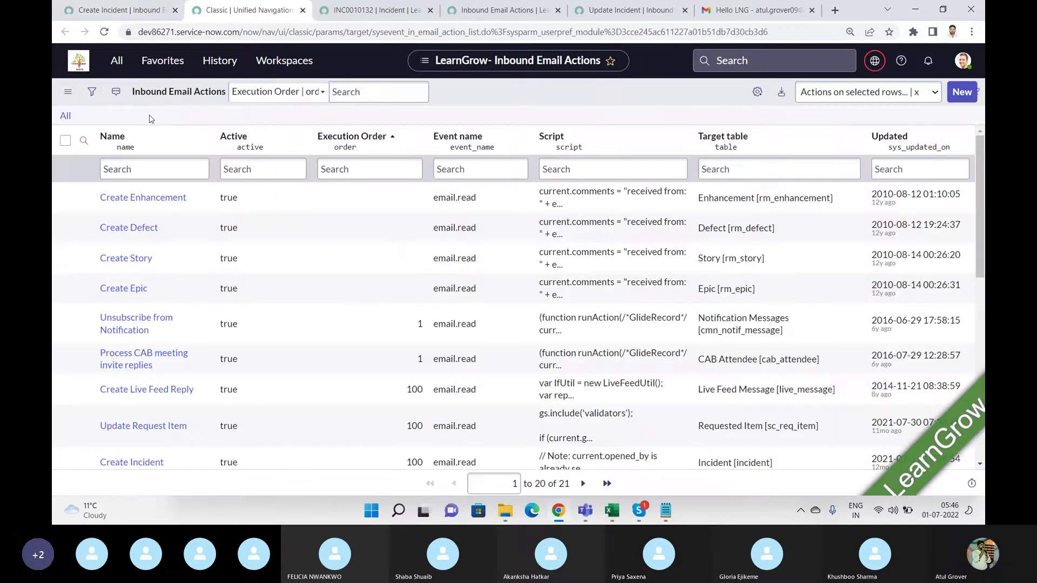
{"action": "left_click", "coordinate": [962, 93]}
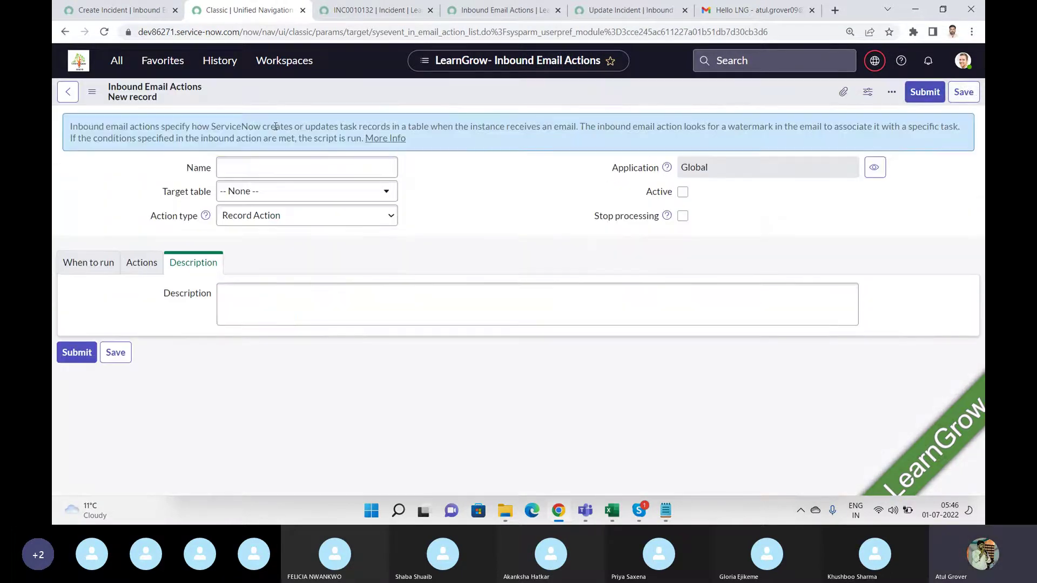
{"action": "left_click", "coordinate": [250, 162]}
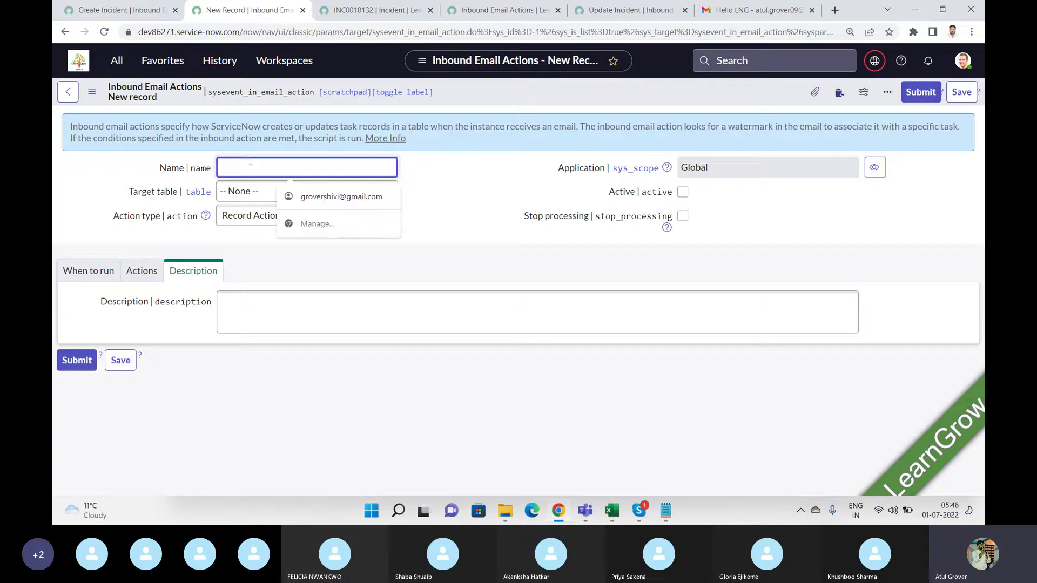
{"action": "type", "text": "LNG "}
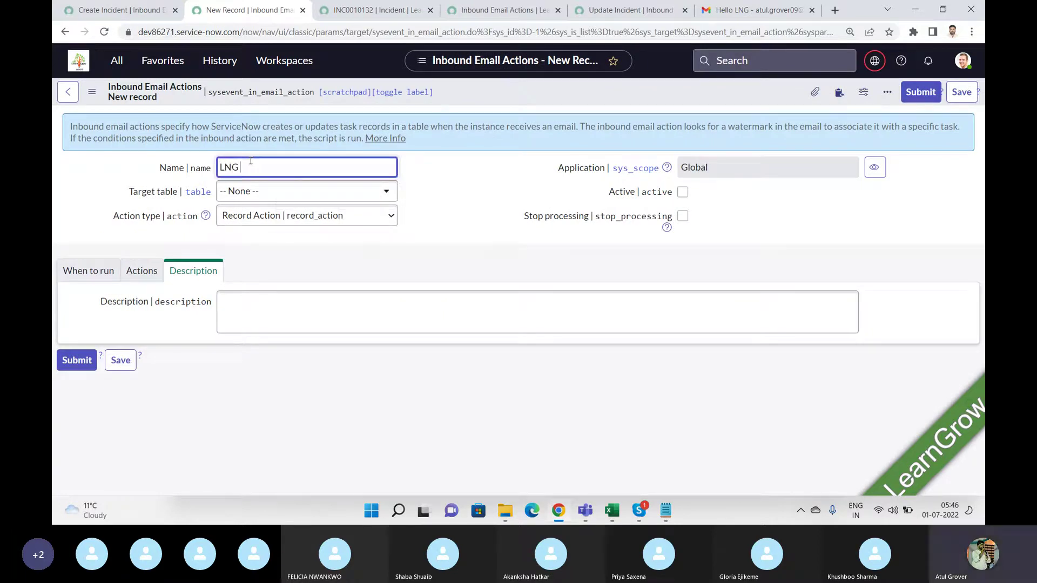
{"action": "type", "text": "Incident"}
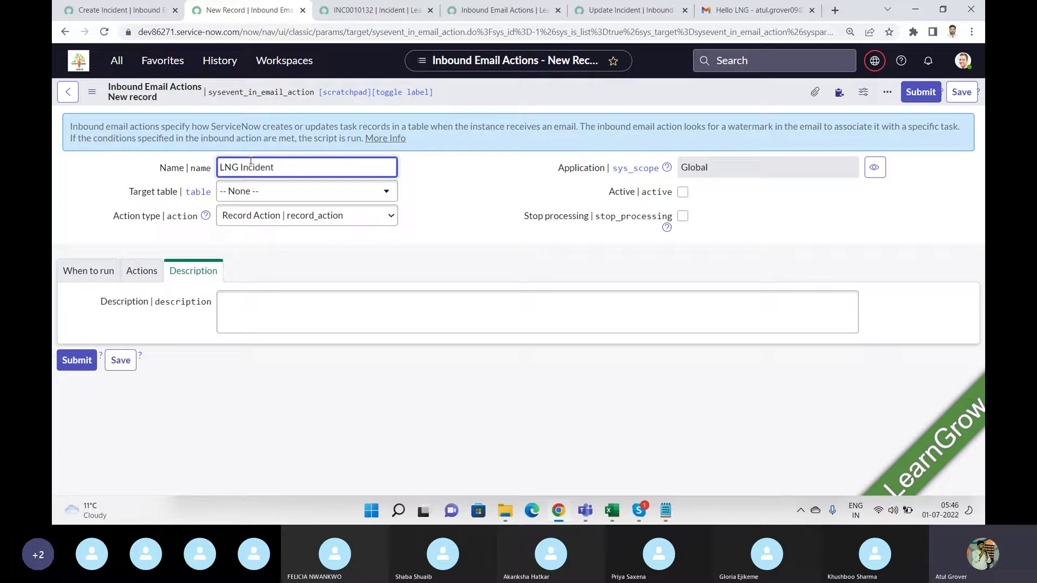
{"action": "left_click", "coordinate": [282, 199]}
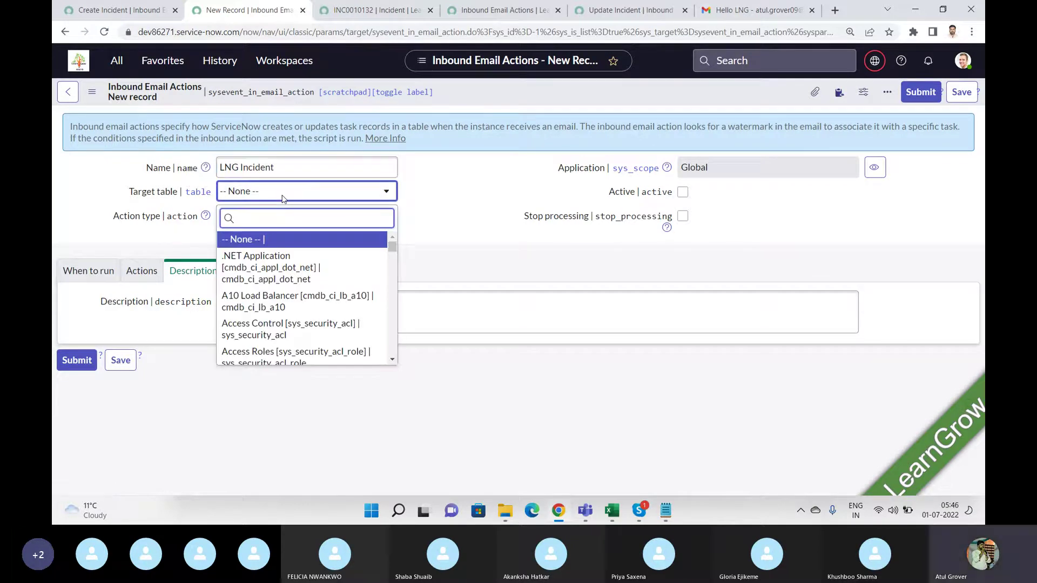
{"action": "type", "text": "incide"}
{"action": "left_click", "coordinate": [286, 244]}
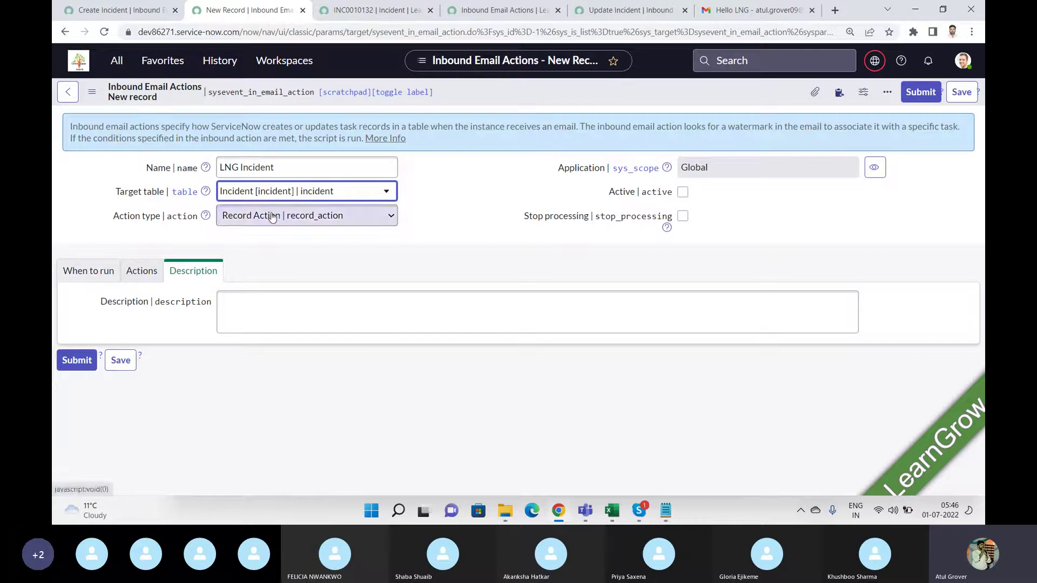
Limit the new action's run conditions to emails from the chosen sender, and check the fields available for filter conditions
{"action": "left_click", "coordinate": [98, 275]}
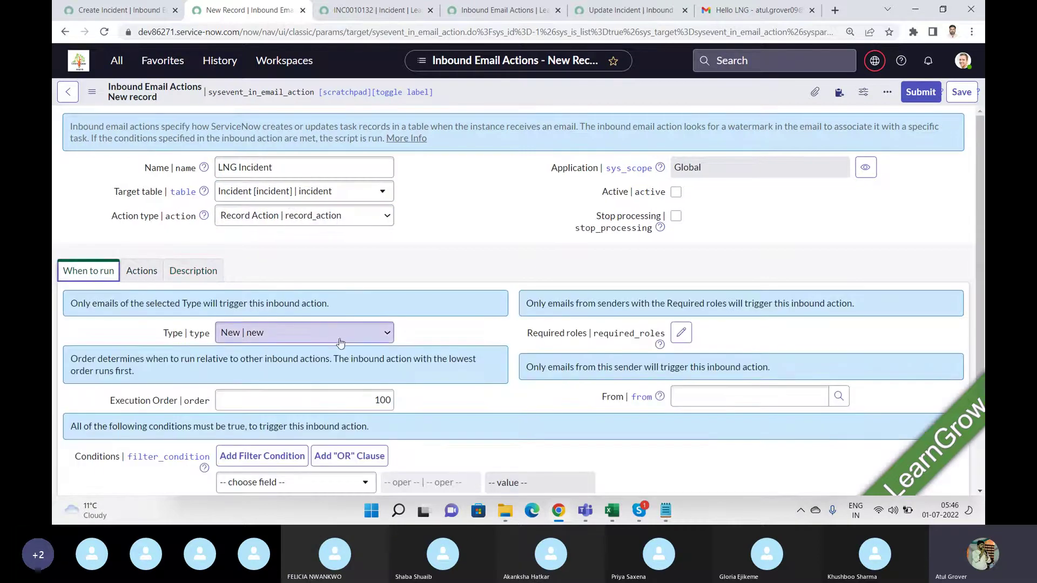
{"action": "left_click", "coordinate": [717, 397]}
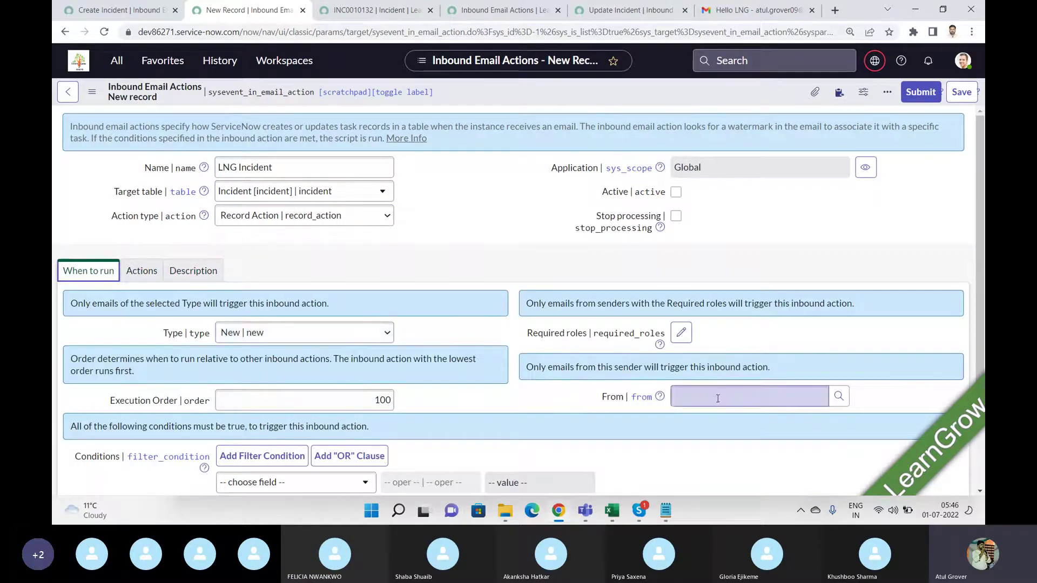
{"action": "type", "text": "khus"}
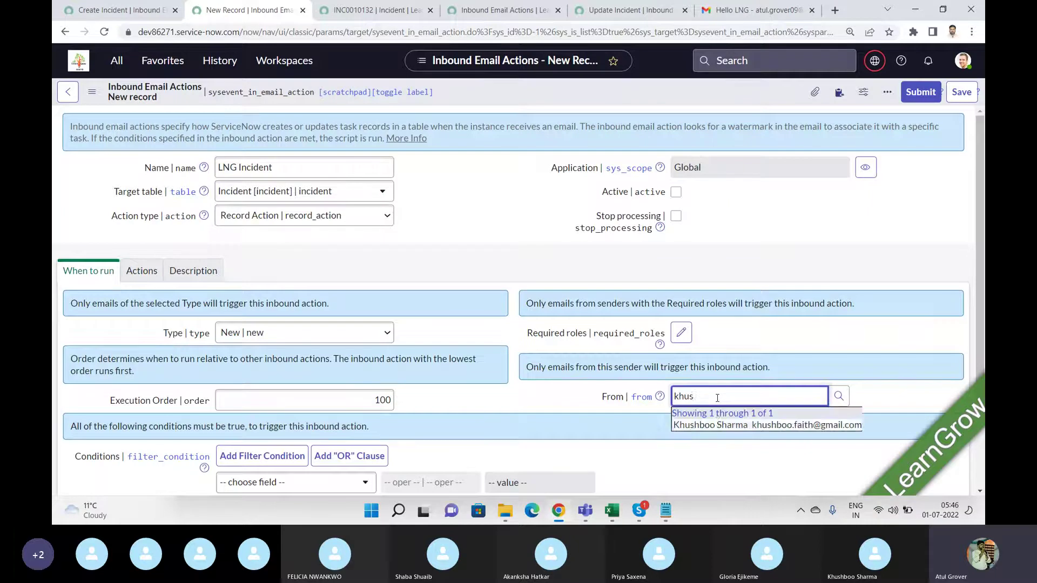
{"action": "left_click", "coordinate": [719, 426]}
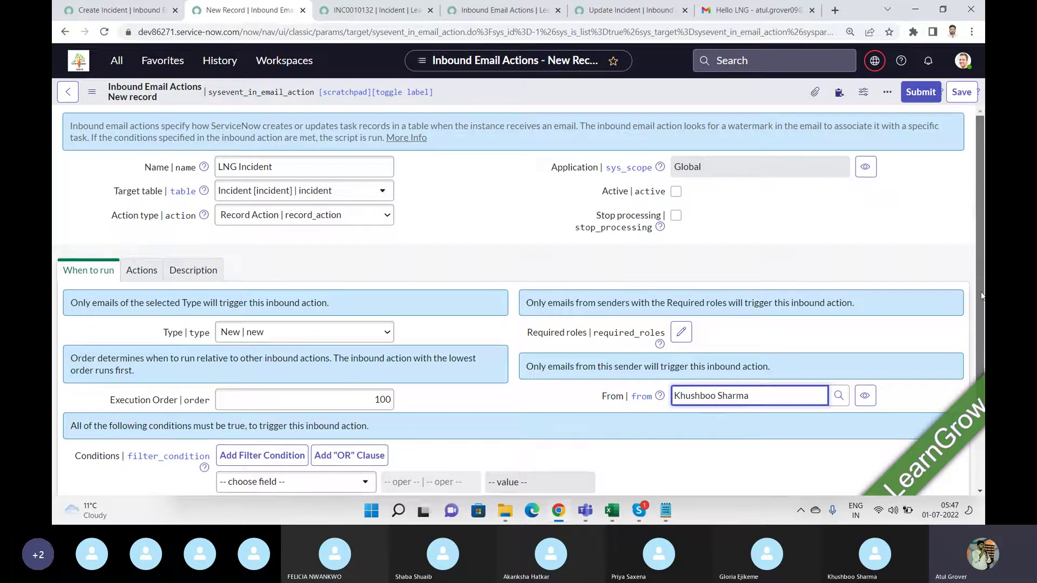
{"action": "left_click_drag", "start_coordinate": [979, 265], "coordinate": [980, 347]}
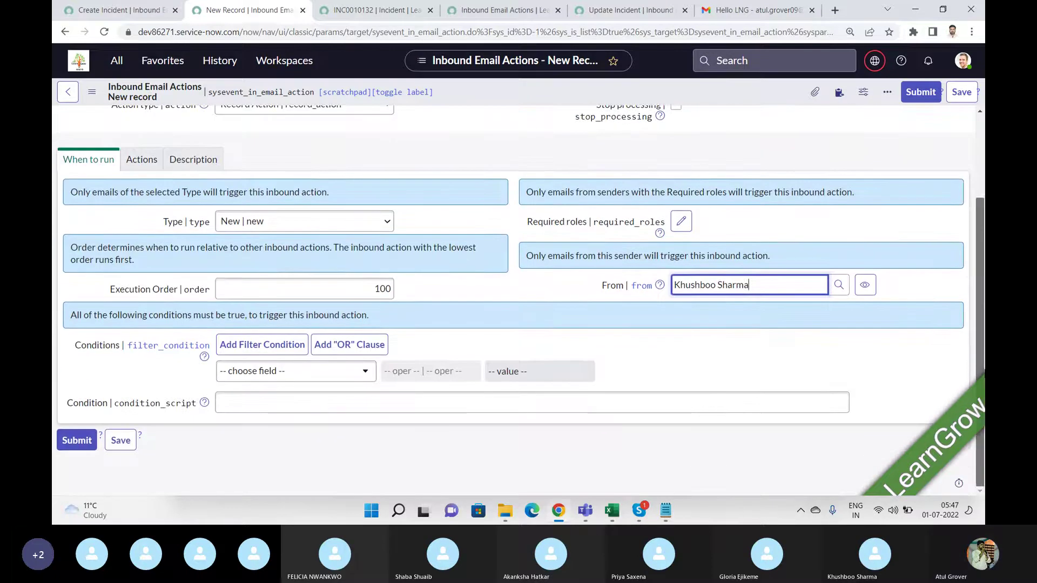
{"action": "left_click", "coordinate": [336, 372]}
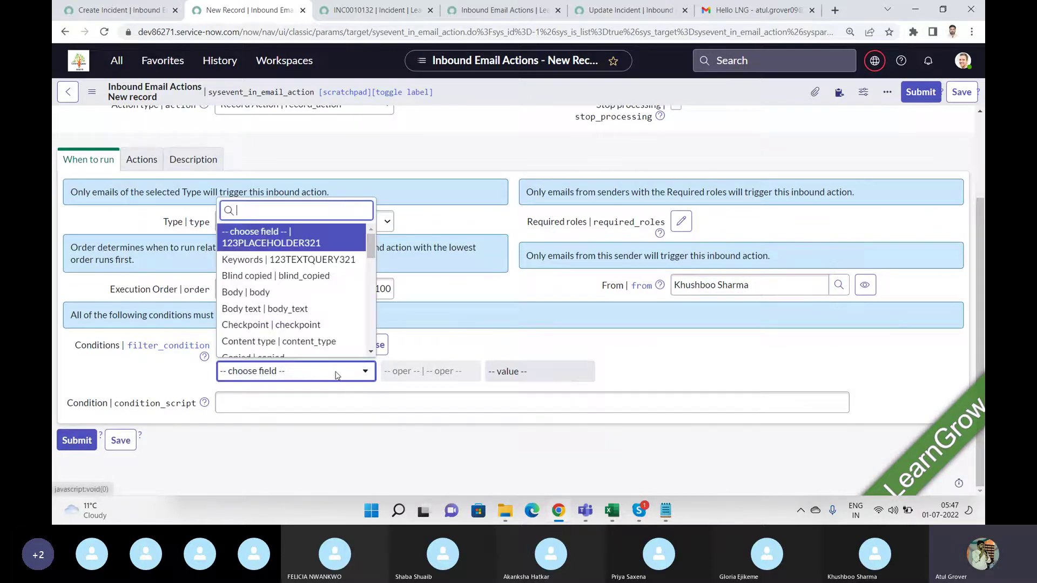
{"action": "left_click", "coordinate": [668, 372]}
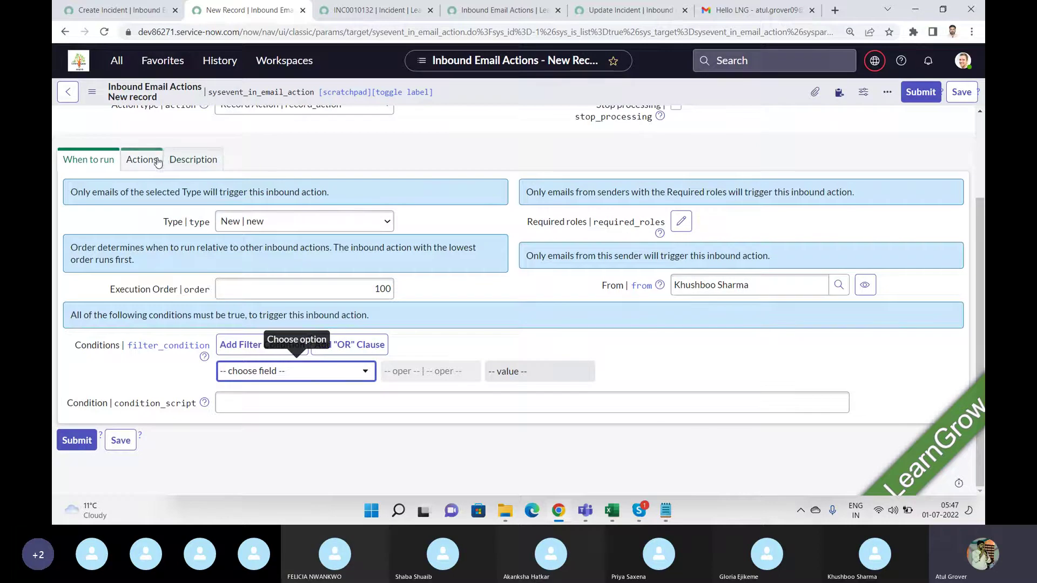
Add a field action that fills Caller from the email, and open the choices for its email source
{"action": "left_click", "coordinate": [138, 161]}
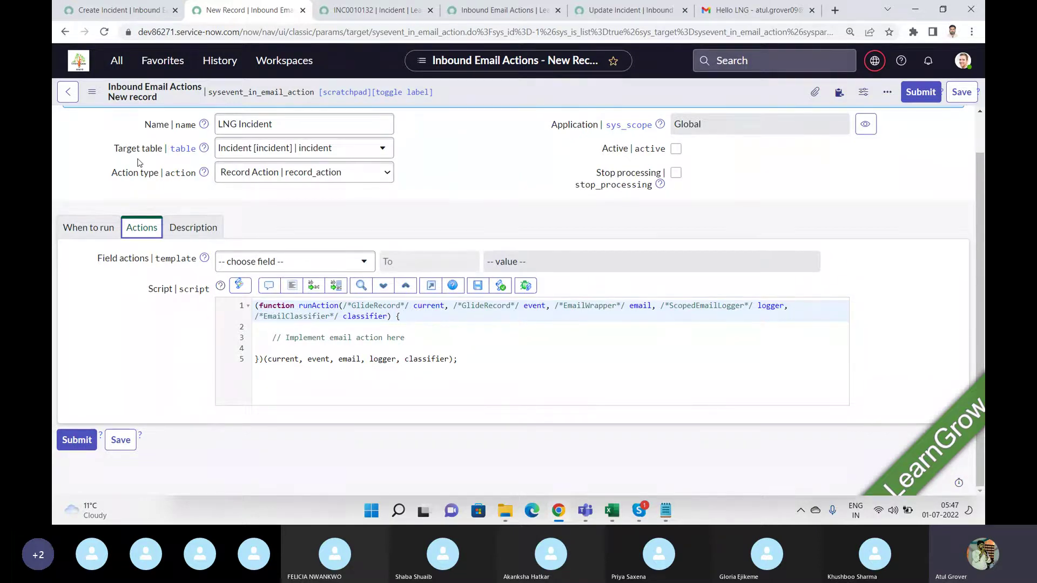
{"action": "left_click", "coordinate": [292, 262]}
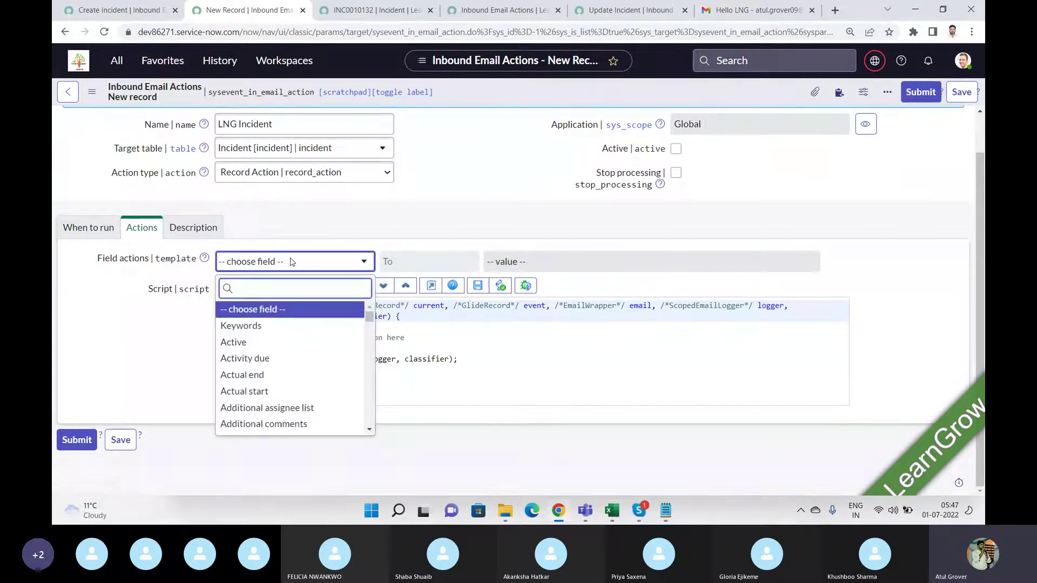
{"action": "type", "text": "ca"}
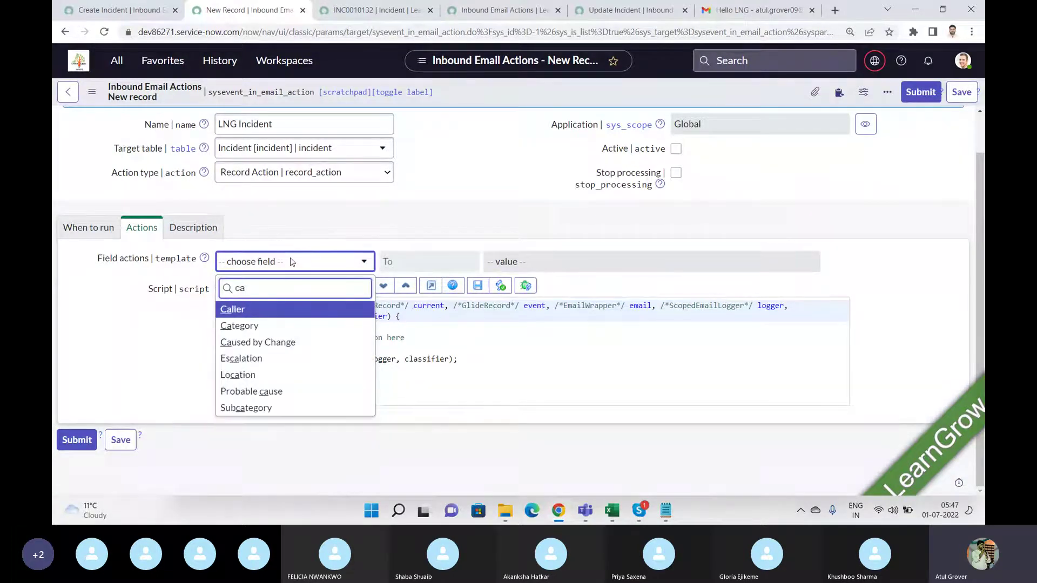
{"action": "left_click", "coordinate": [251, 311]}
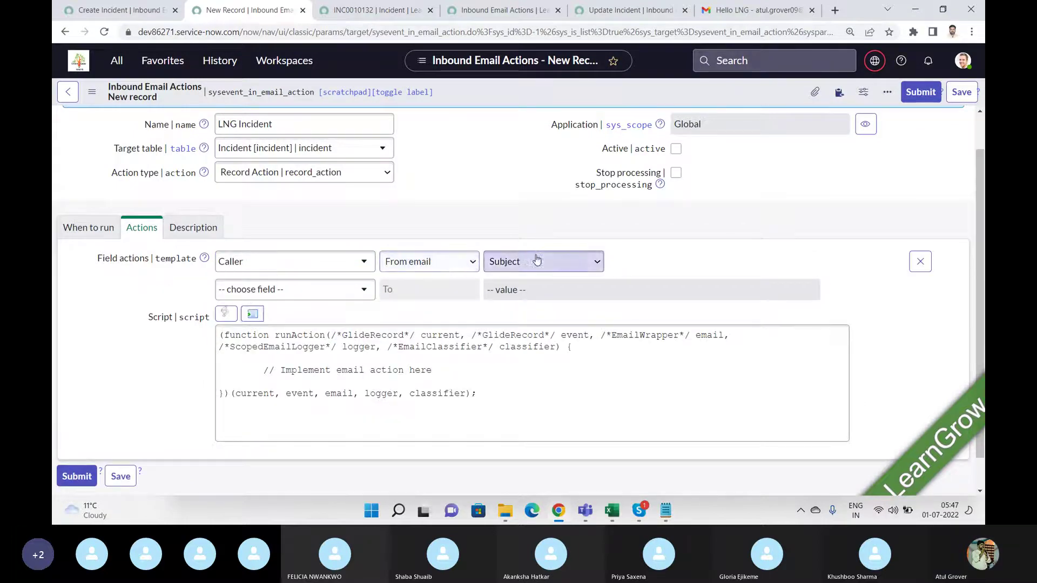
{"action": "left_click", "coordinate": [512, 263]}
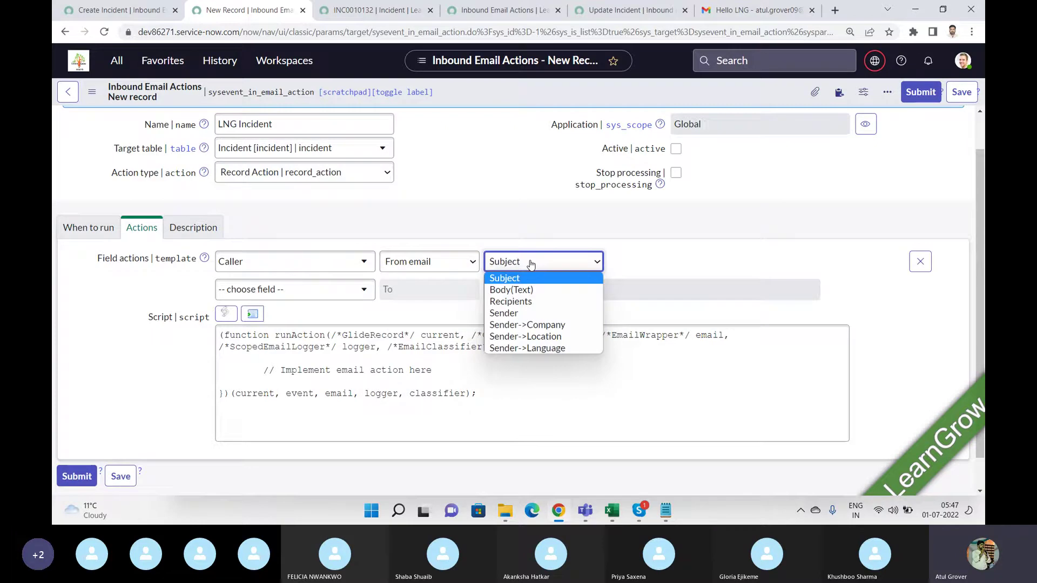
{"action": "left_click", "coordinate": [522, 312]}
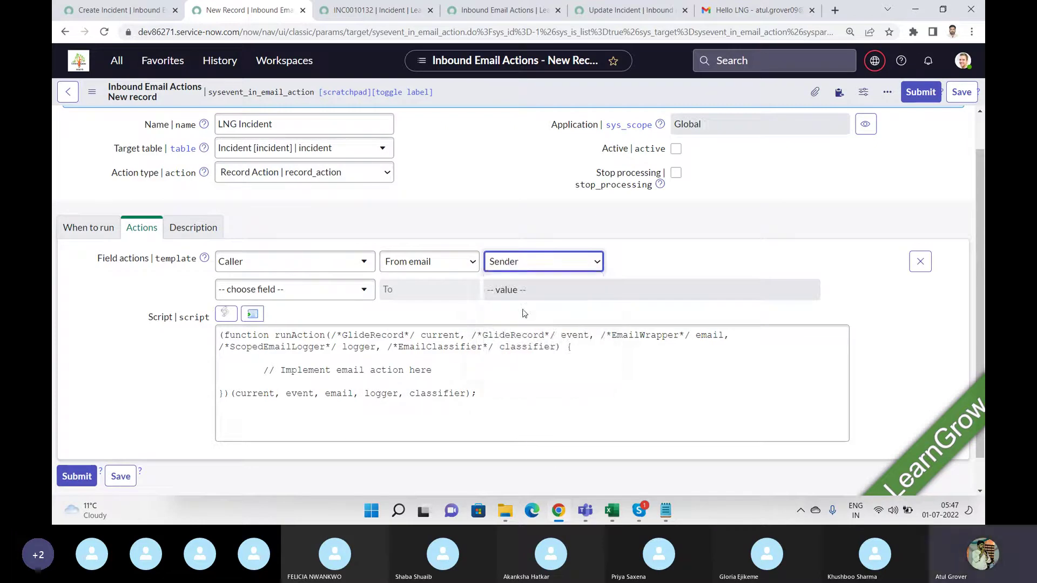
{"action": "left_click", "coordinate": [456, 270]}
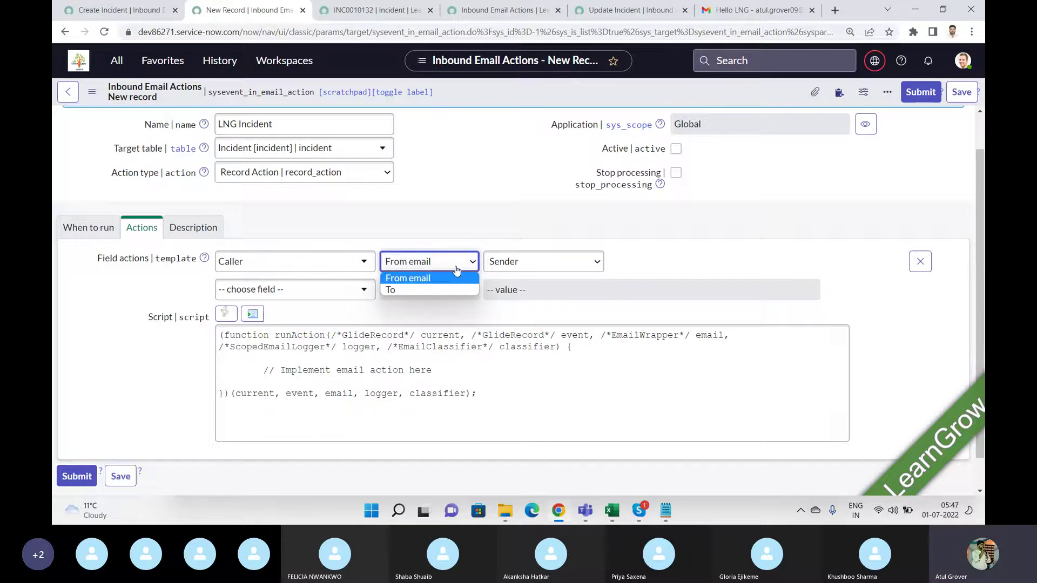
{"action": "left_click", "coordinate": [416, 291]}
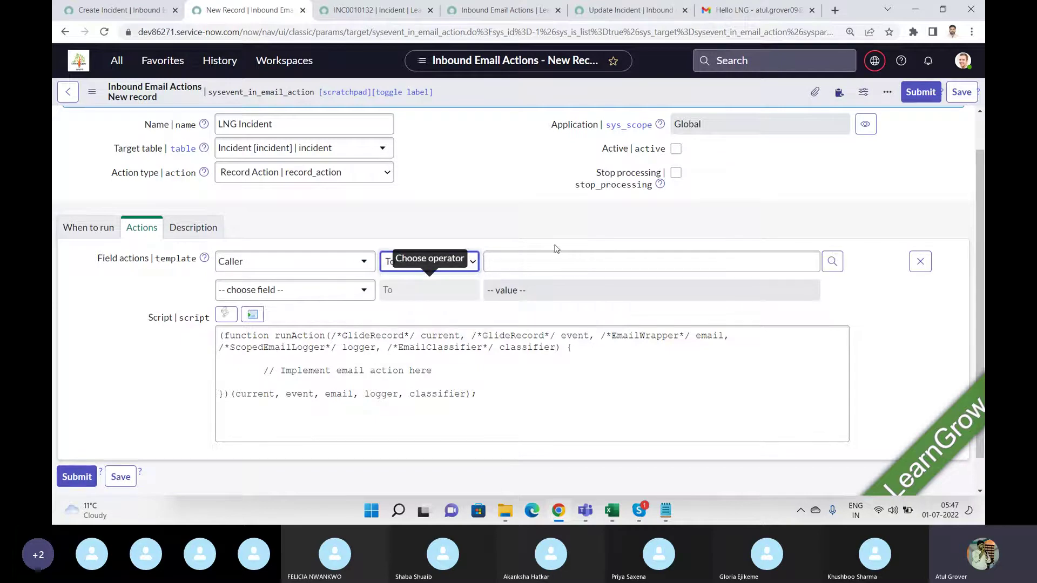
{"action": "left_click", "coordinate": [473, 262]}
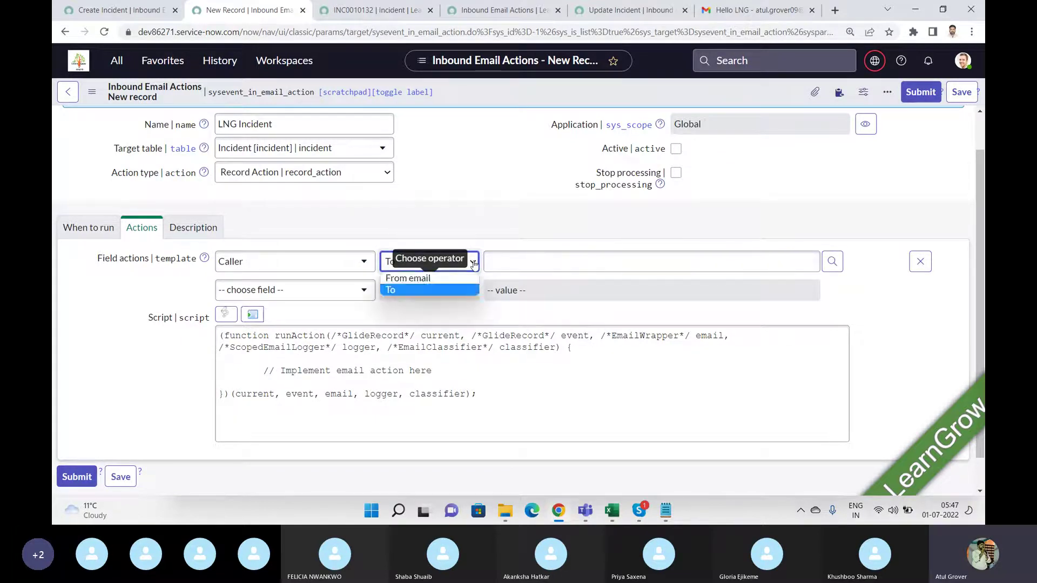
{"action": "left_click", "coordinate": [418, 279]}
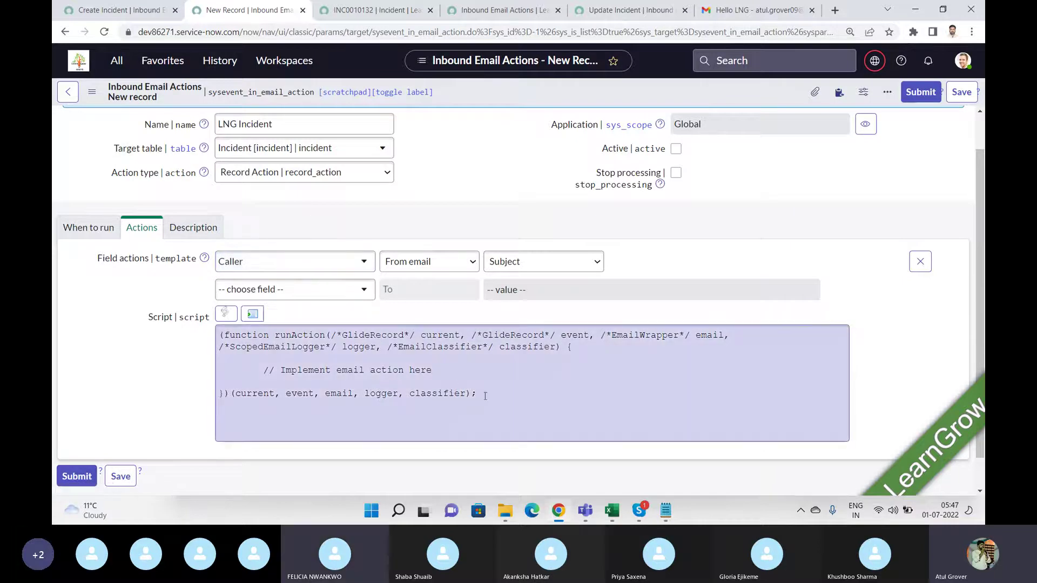
{"action": "left_click_drag", "start_coordinate": [484, 394], "coordinate": [220, 331]}
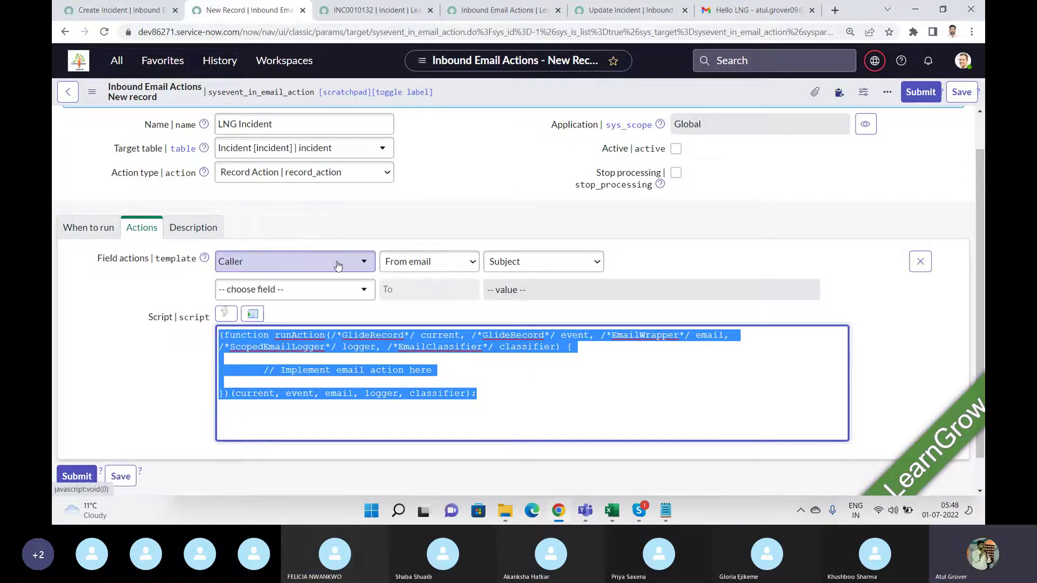
Set the Caller field action to the email's Sender and add a Short description action taken from the email's Subject
{"action": "left_click", "coordinate": [517, 264]}
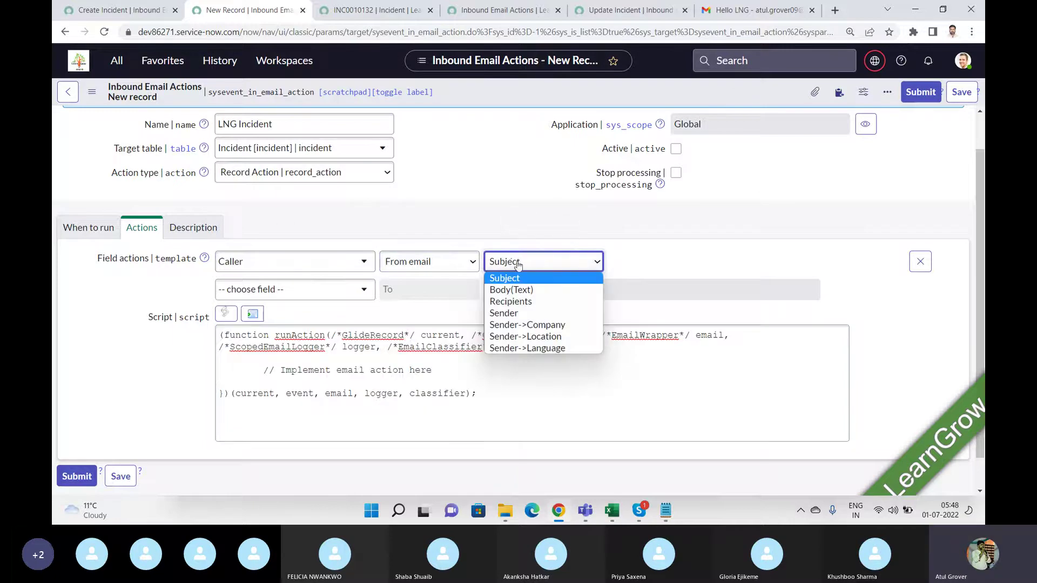
{"action": "left_click", "coordinate": [515, 313]}
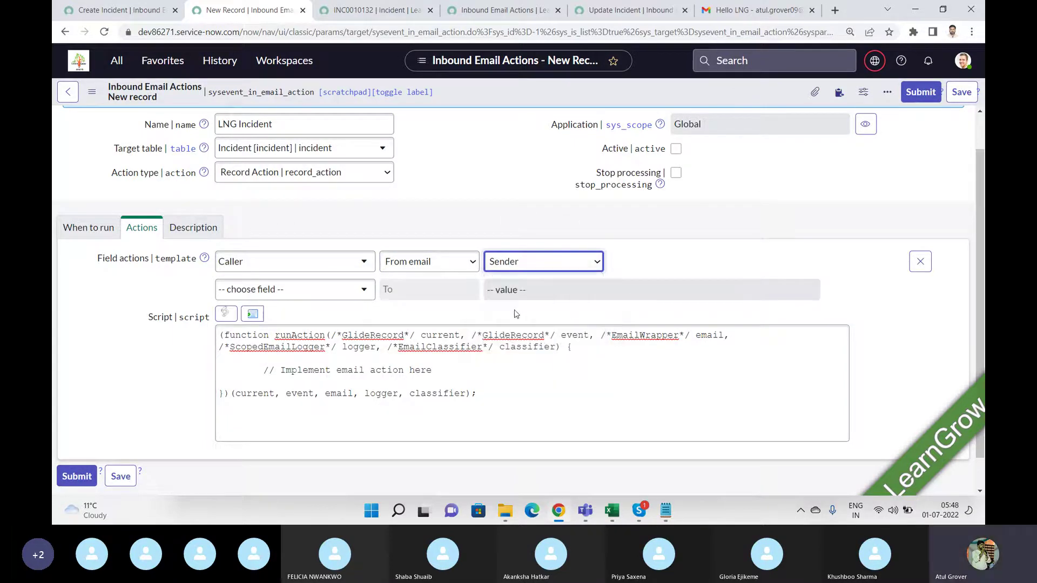
{"action": "left_click", "coordinate": [348, 291]}
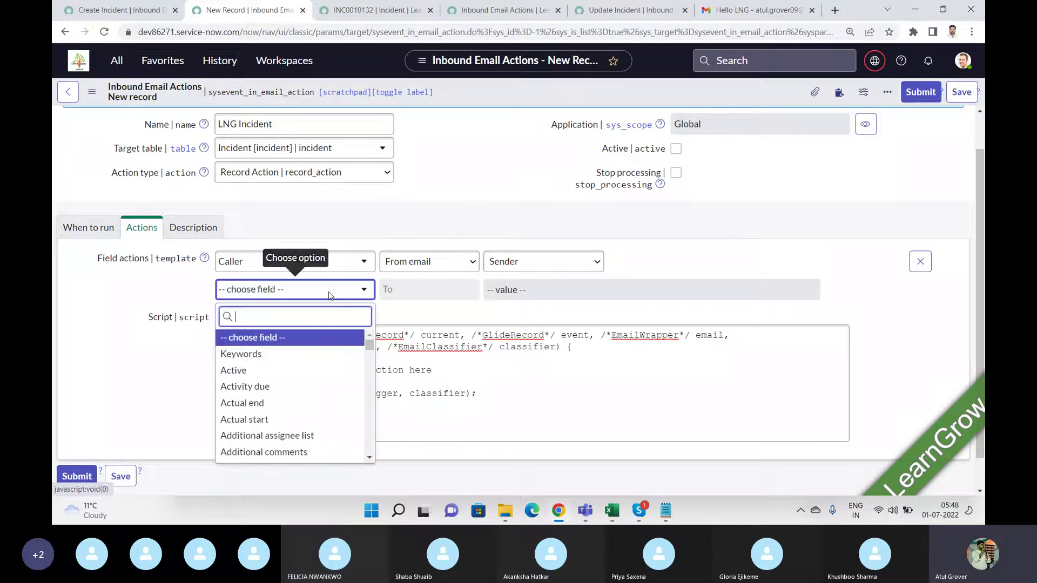
{"action": "type", "text": "short"}
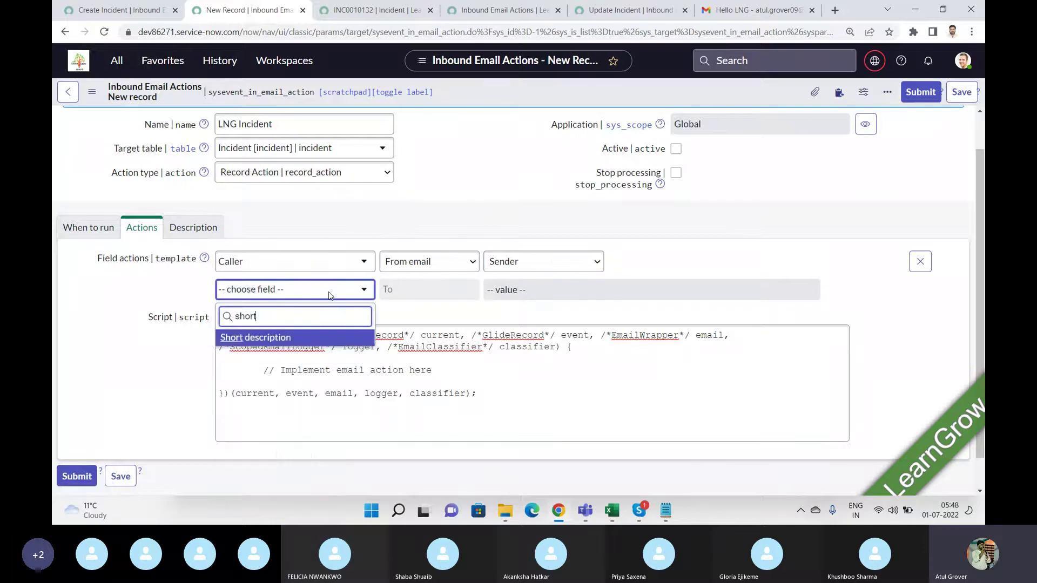
{"action": "left_click", "coordinate": [269, 338]}
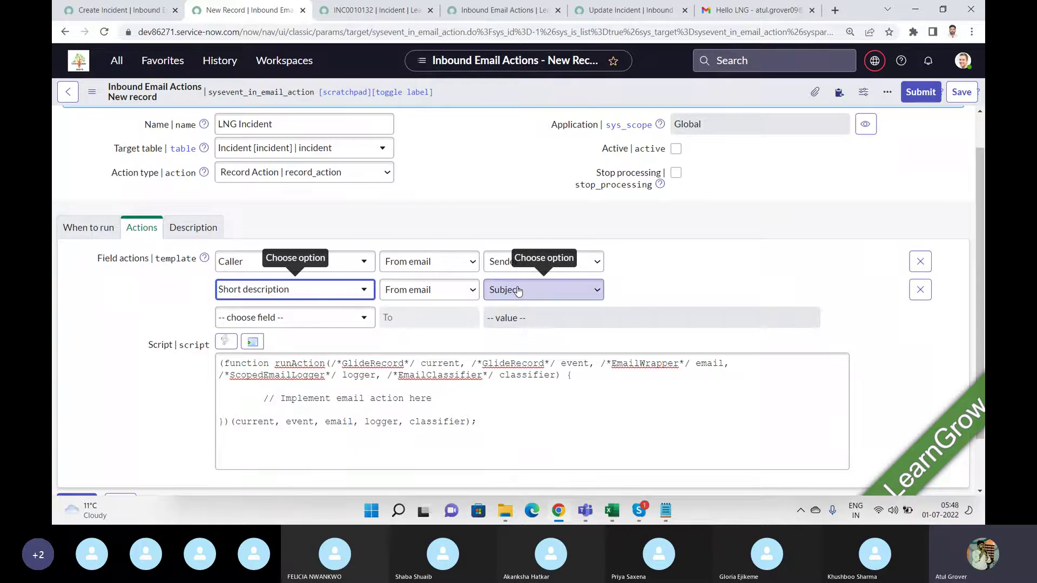
Examine the action script of the Create Incident inbound action and return to the new LNG Incident record
{"action": "left_click", "coordinate": [137, 13]}
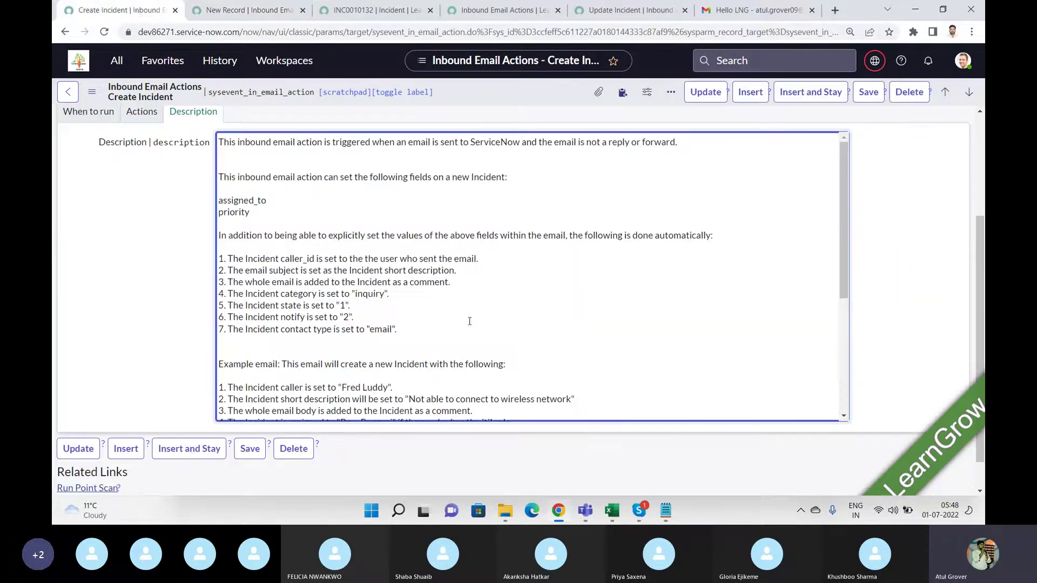
{"action": "left_click", "coordinate": [142, 111]}
{"action": "left_click_drag", "start_coordinate": [254, 211], "coordinate": [403, 429]}
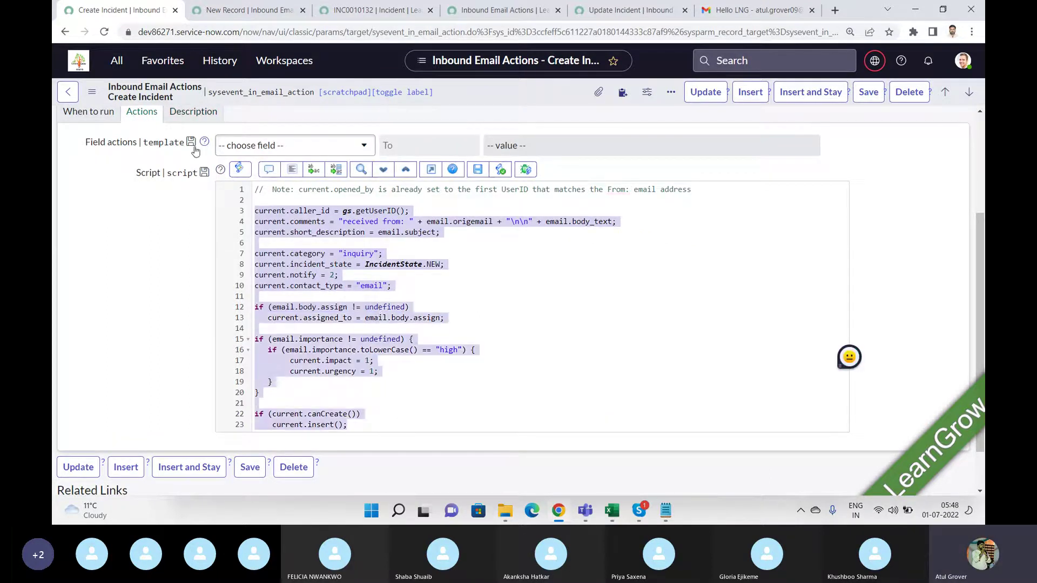
{"action": "left_click", "coordinate": [256, 15]}
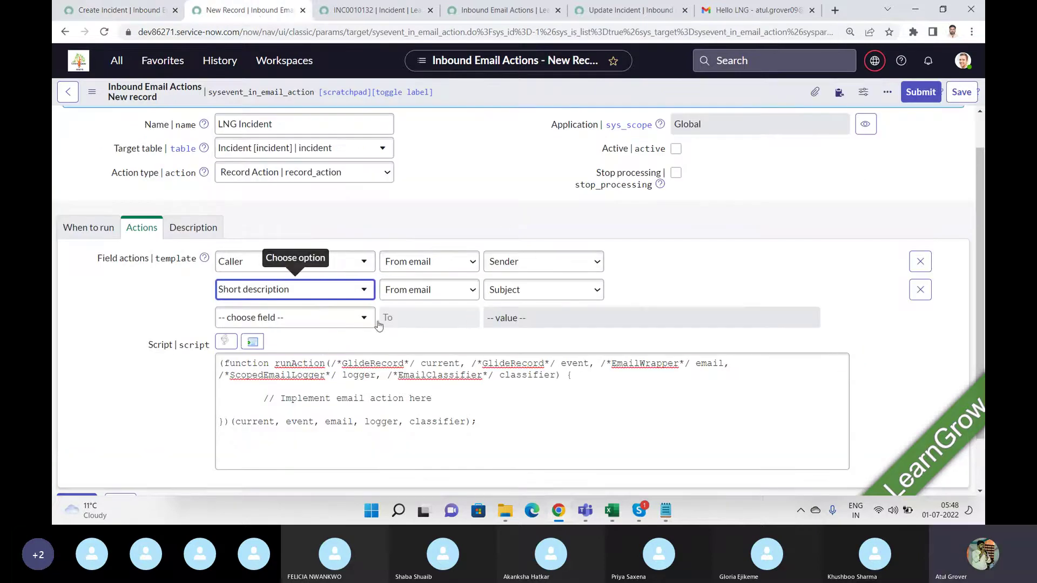
Add a field action that fills Description from the email's Recipients, and save the LNG Incident inbound action
{"action": "left_click", "coordinate": [347, 319]}
{"action": "type", "text": "des"}
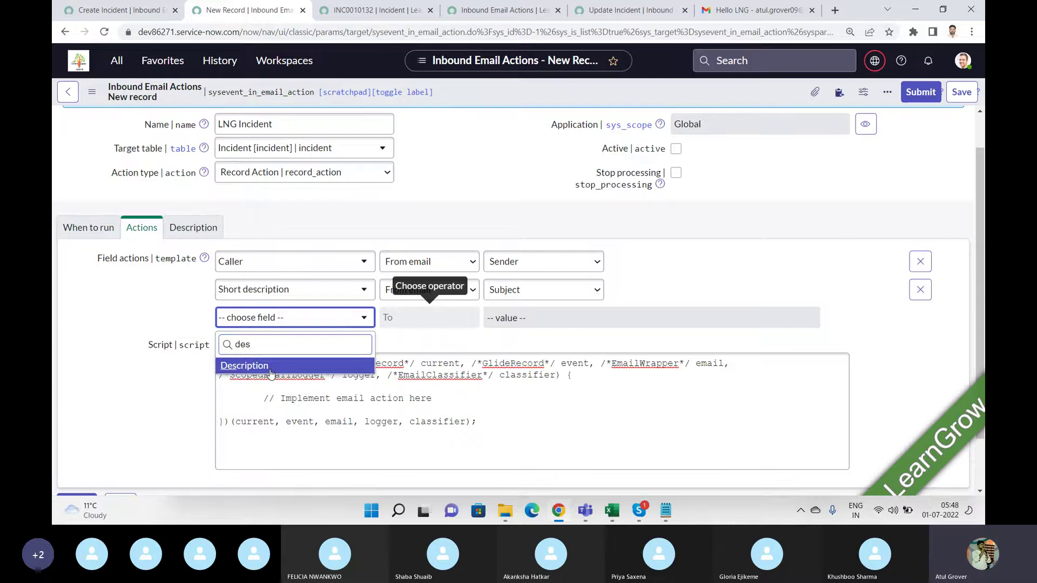
{"action": "left_click", "coordinate": [279, 371]}
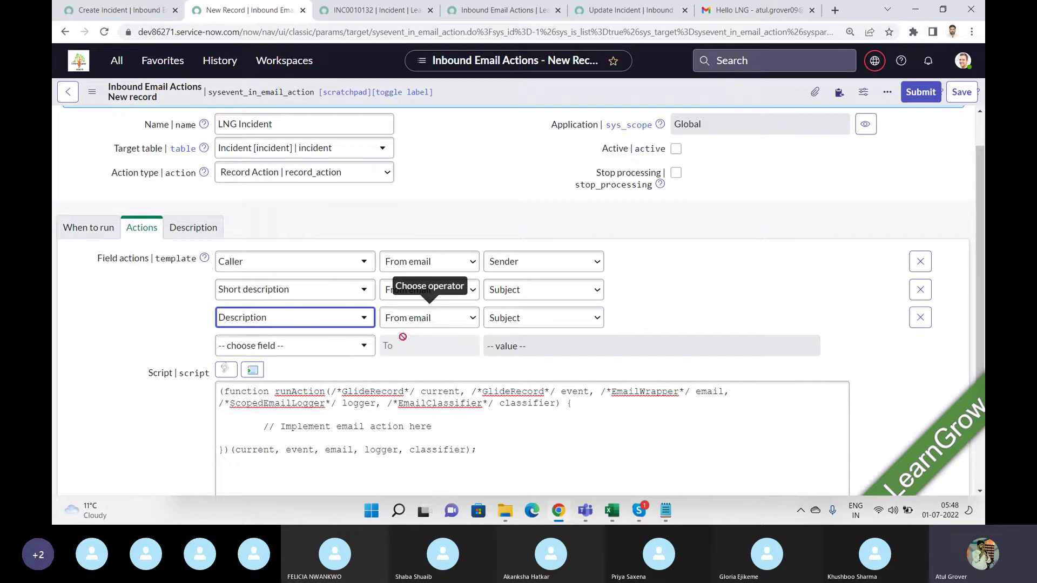
{"action": "left_click", "coordinate": [538, 317]}
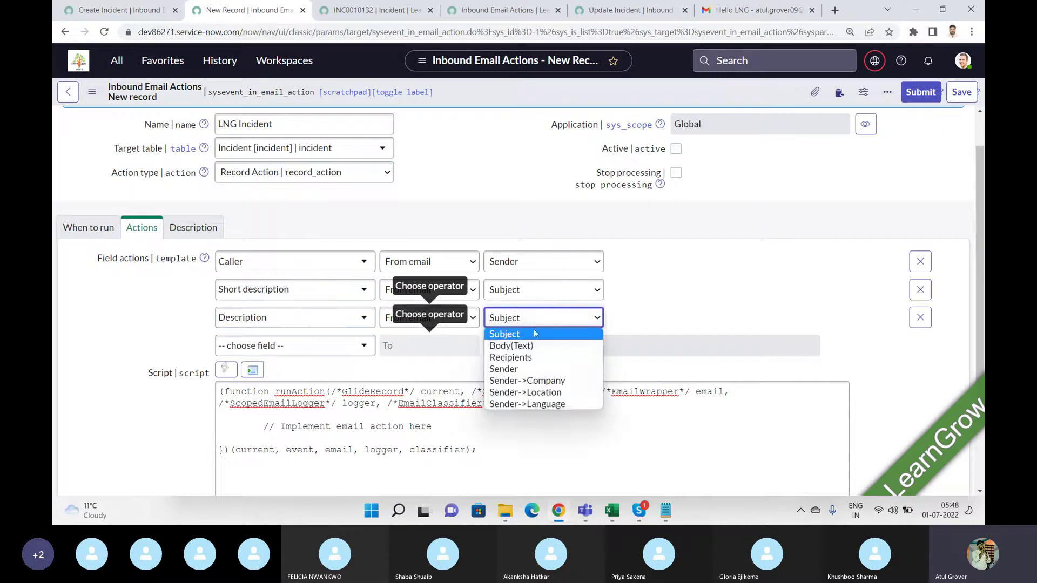
{"action": "left_click", "coordinate": [526, 356]}
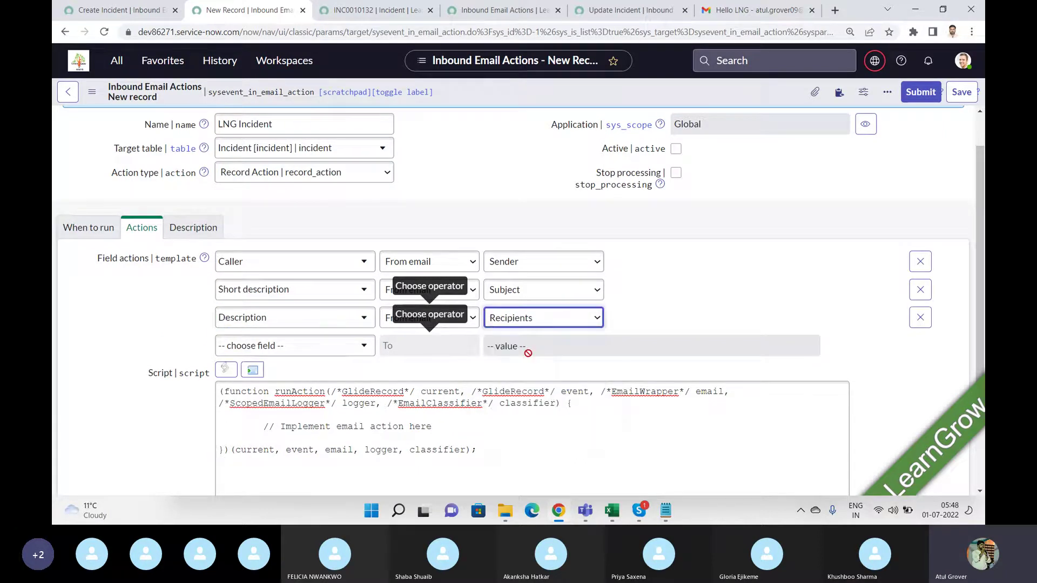
{"action": "left_click", "coordinate": [690, 286]}
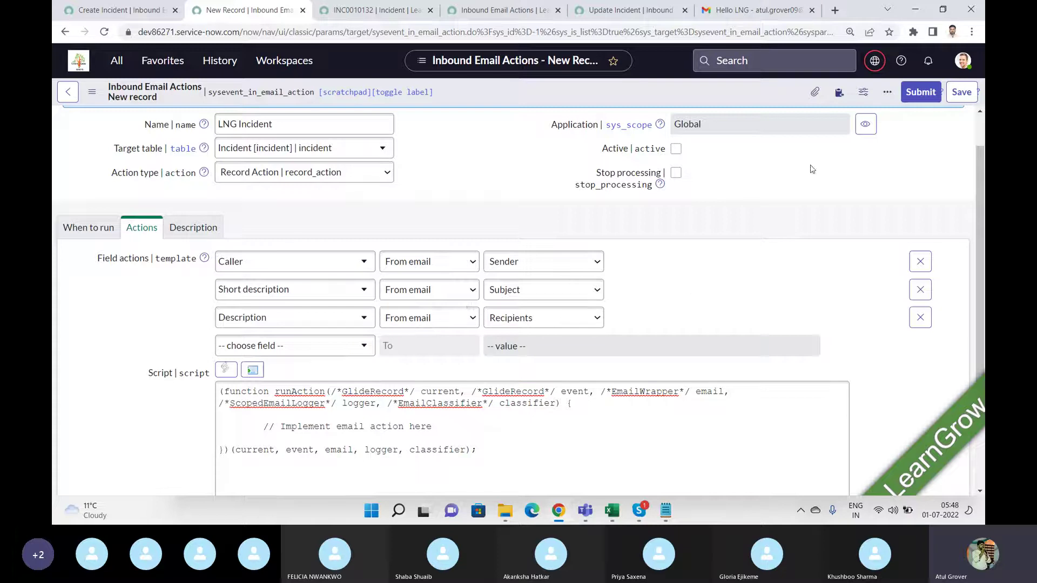
{"action": "left_click", "coordinate": [960, 95]}
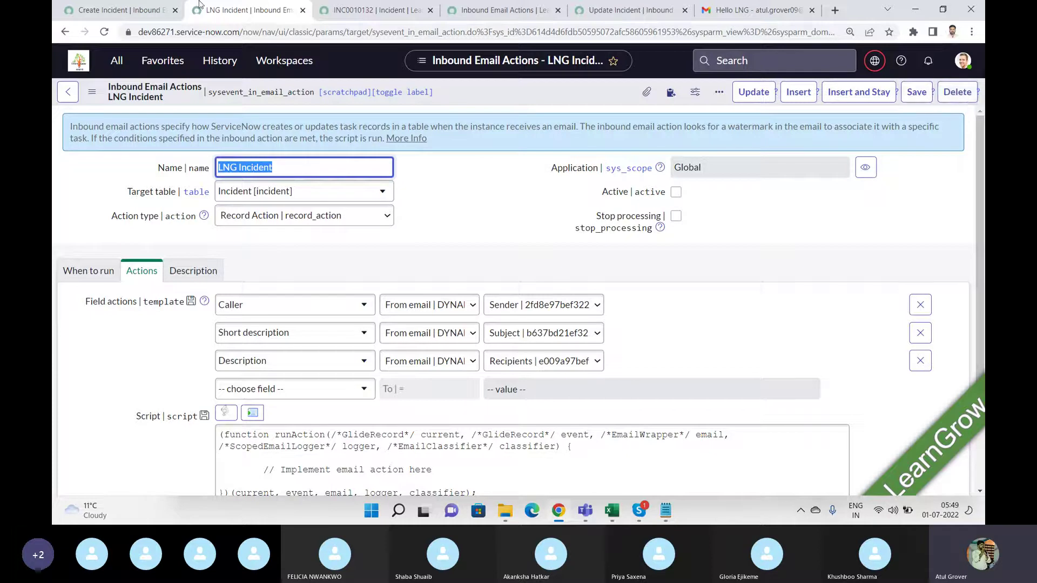
Examine the run conditions of the Create Incident inbound action and return to the LNG Incident record
{"action": "left_click", "coordinate": [126, 11]}
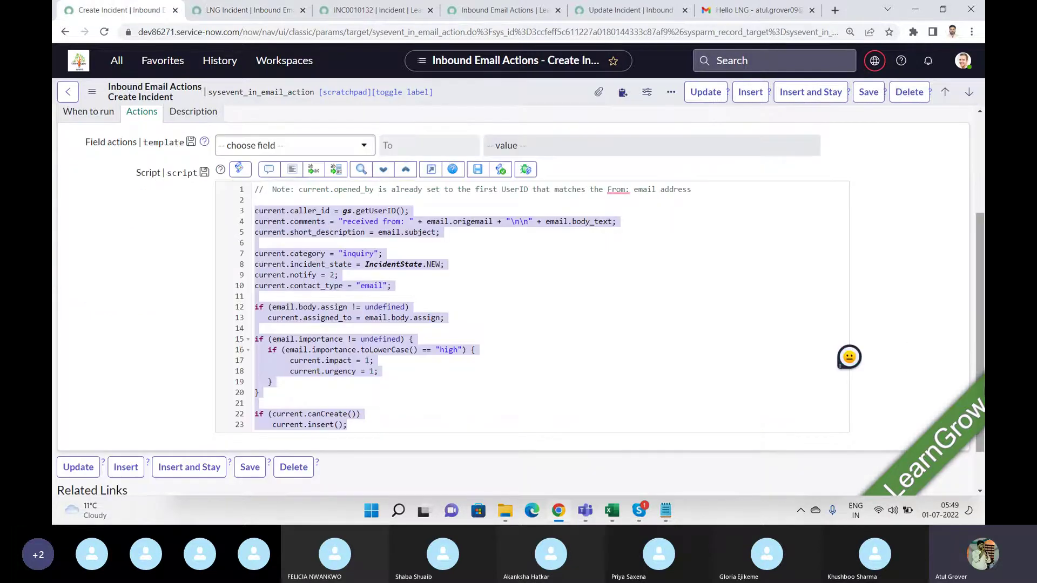
{"action": "left_click_drag", "start_coordinate": [980, 292], "coordinate": [980, 196]}
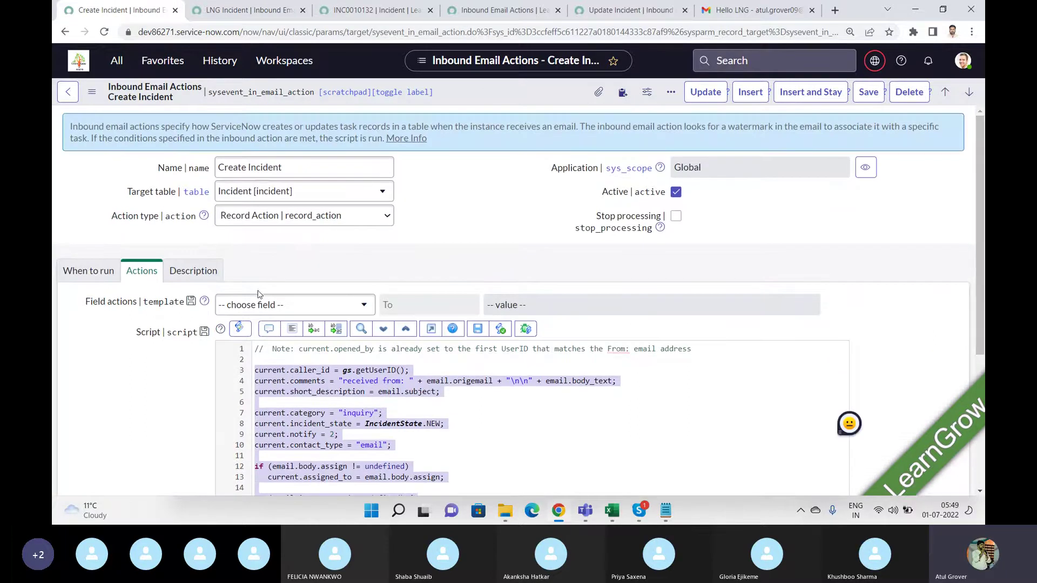
{"action": "left_click", "coordinate": [112, 277]}
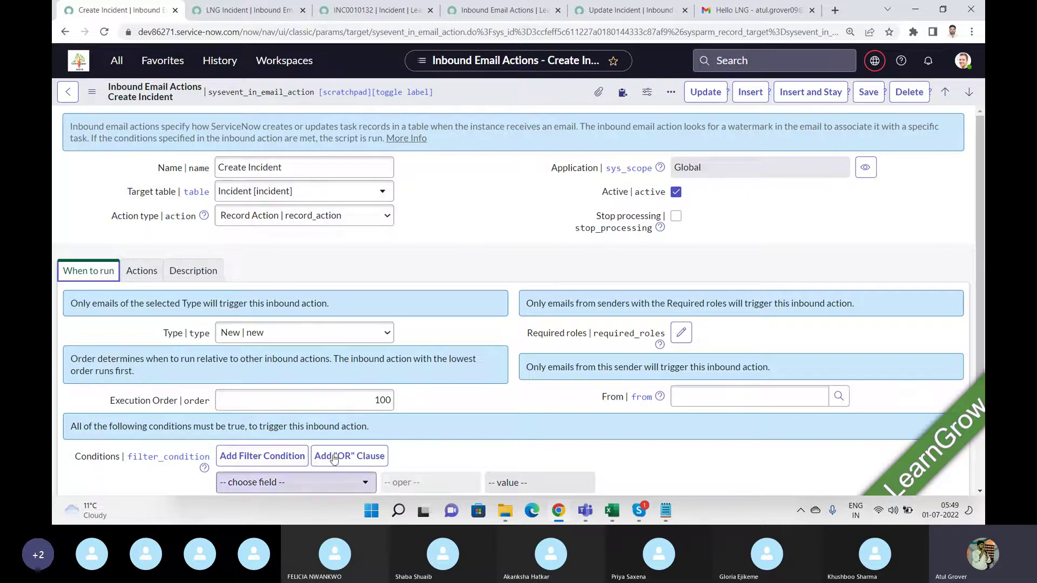
{"action": "left_click", "coordinate": [210, 8]}
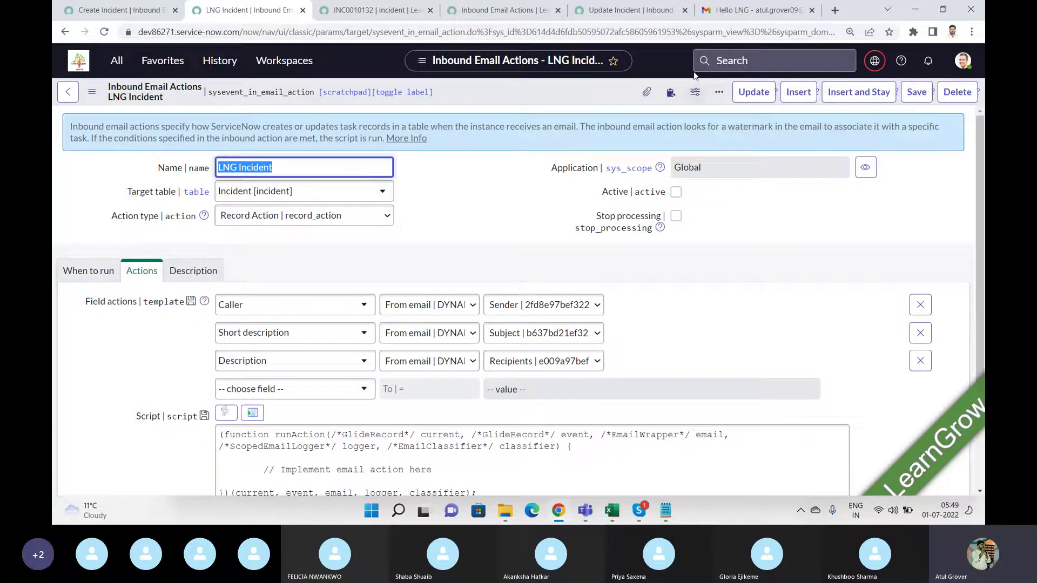
Open the incident list at dev86271.service-now.com/incident_list.do in a new browser tab and sort it by Number in descending order
{"action": "left_click", "coordinate": [835, 11]}
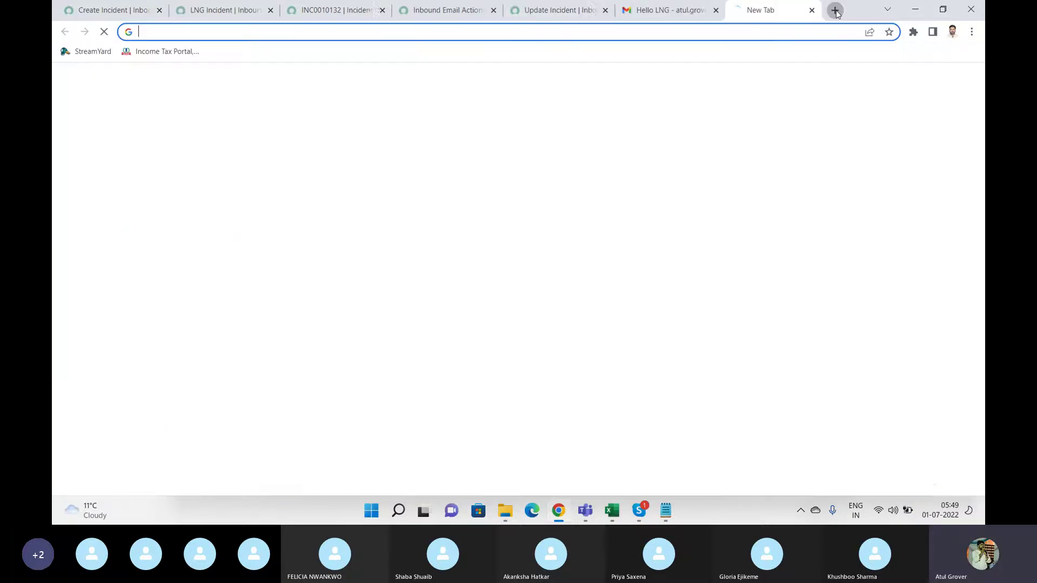
{"action": "type", "text": "dev"}
{"action": "key", "text": "Right"}
{"action": "type", "text": "/inicd"}
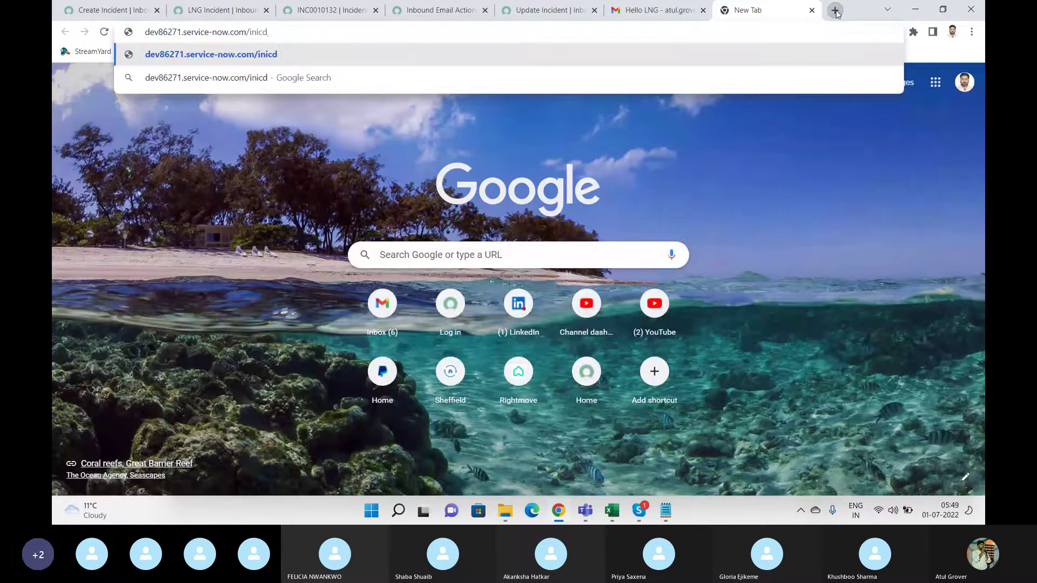
{"action": "key", "text": "BackSpace"}
{"action": "key", "text": "BackSpace"}
{"action": "key", "text": "BackSpace"}
{"action": "type", "text": "c"}
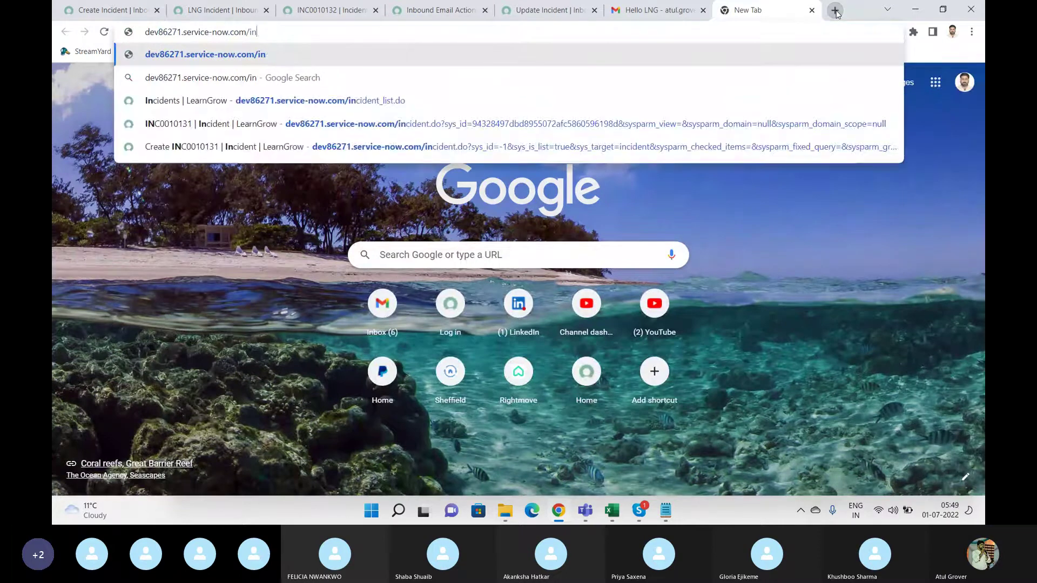
{"action": "type", "text": "iden"}
{"action": "key", "text": "Return"}
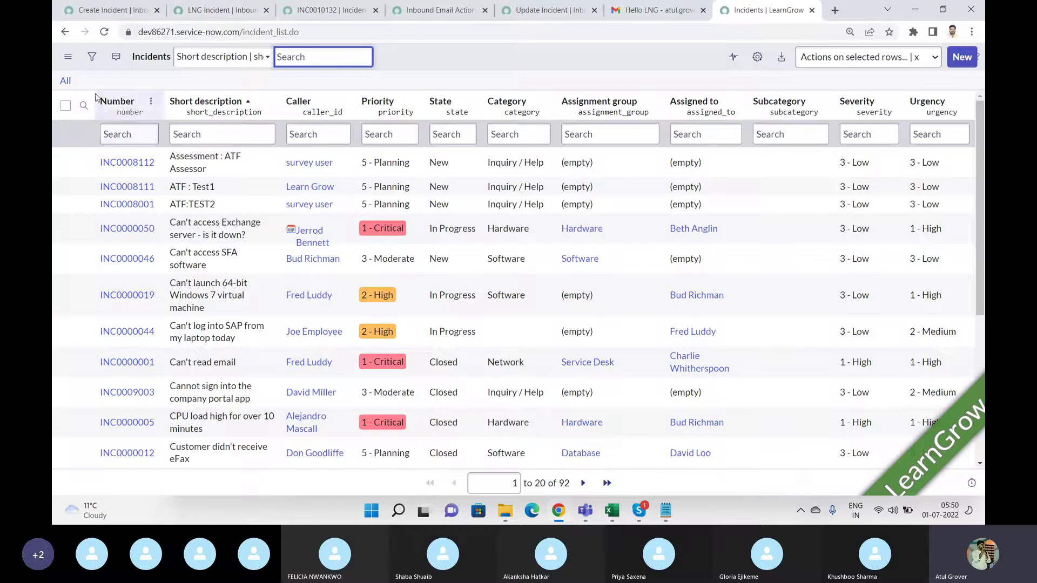
{"action": "left_click", "coordinate": [112, 106]}
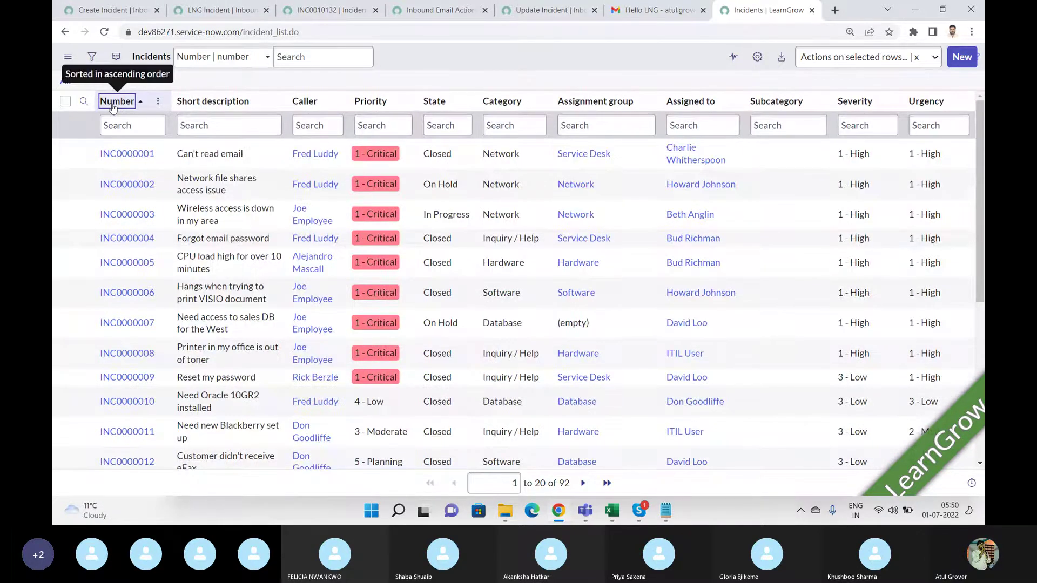
{"action": "left_click", "coordinate": [113, 106]}
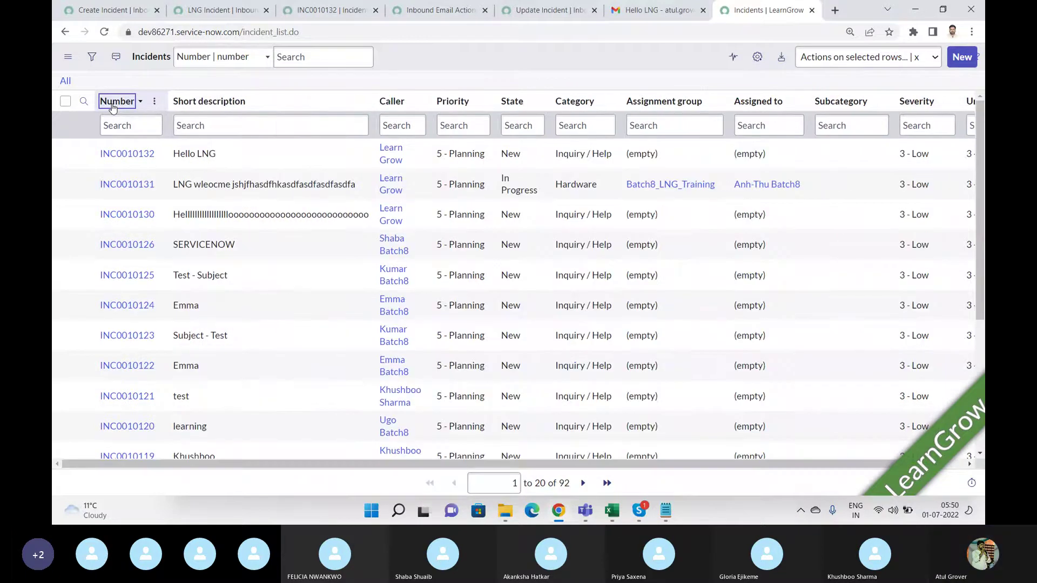
Refresh the incident list repeatedly to check for newly created records
{"action": "right_click", "coordinate": [521, 61]}
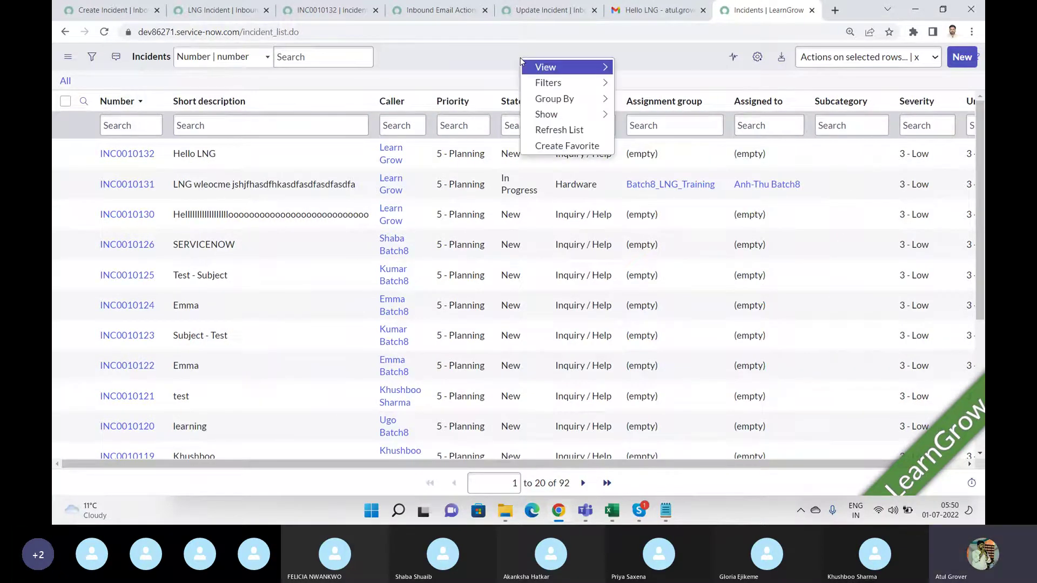
{"action": "left_click", "coordinate": [559, 130]}
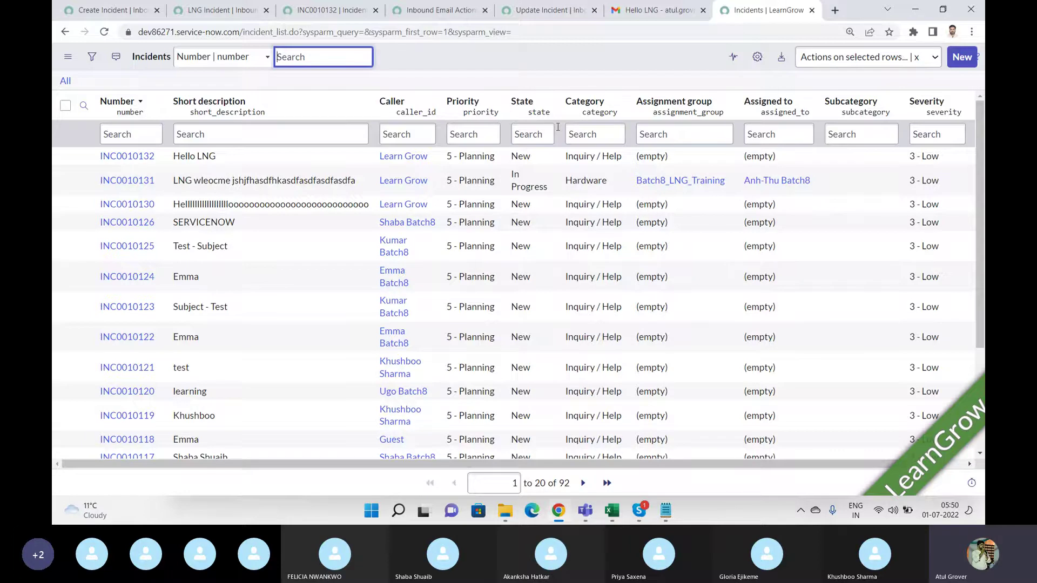
{"action": "right_click", "coordinate": [597, 64]}
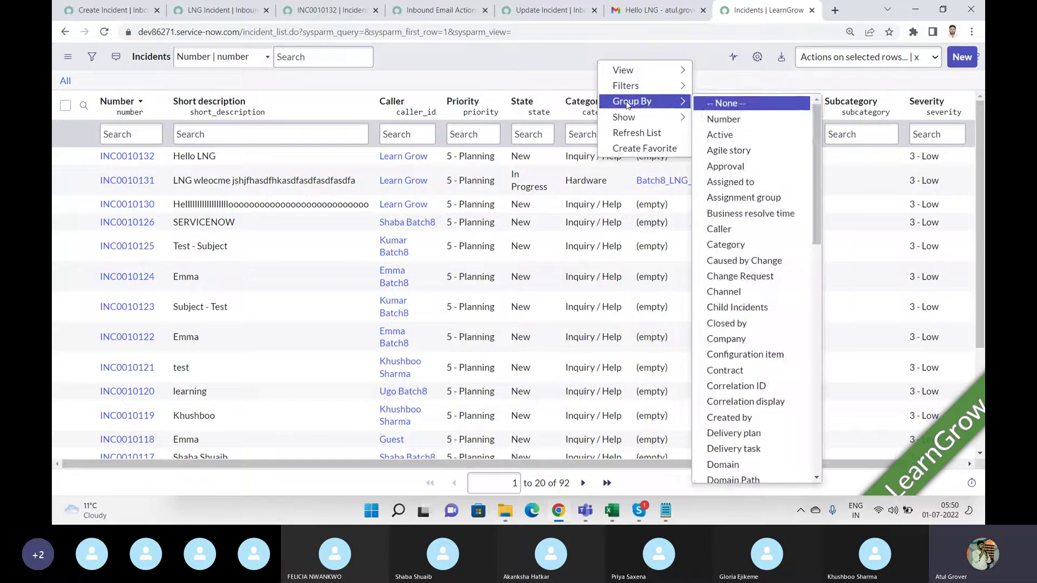
{"action": "left_click", "coordinate": [636, 138]}
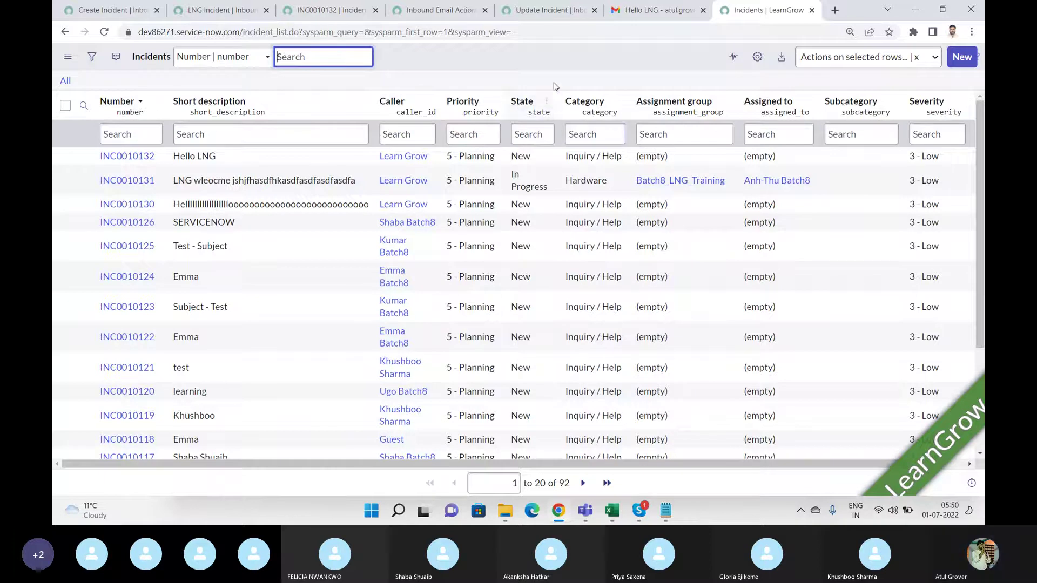
{"action": "right_click", "coordinate": [571, 65]}
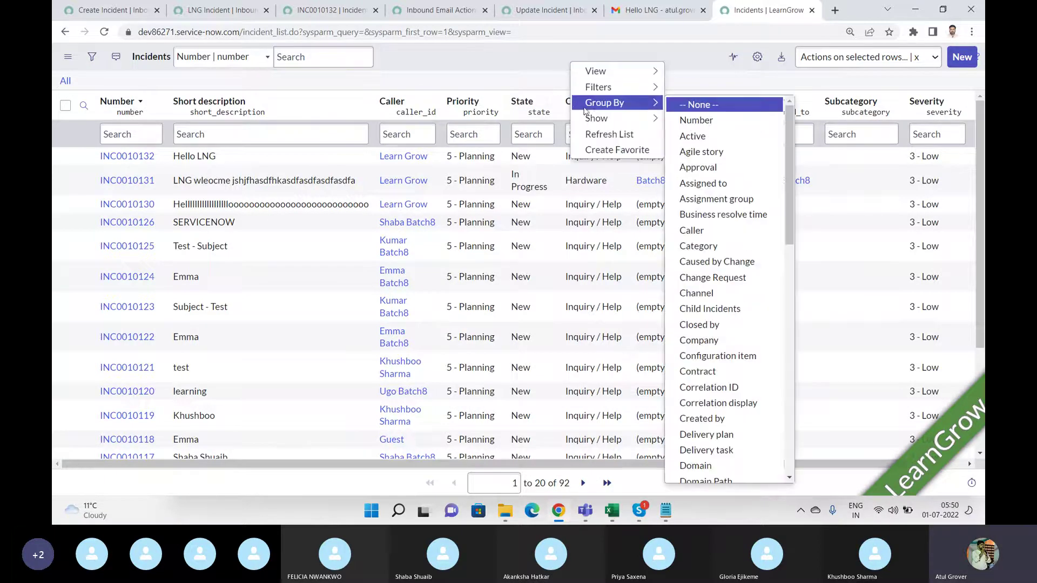
{"action": "left_click", "coordinate": [590, 134]}
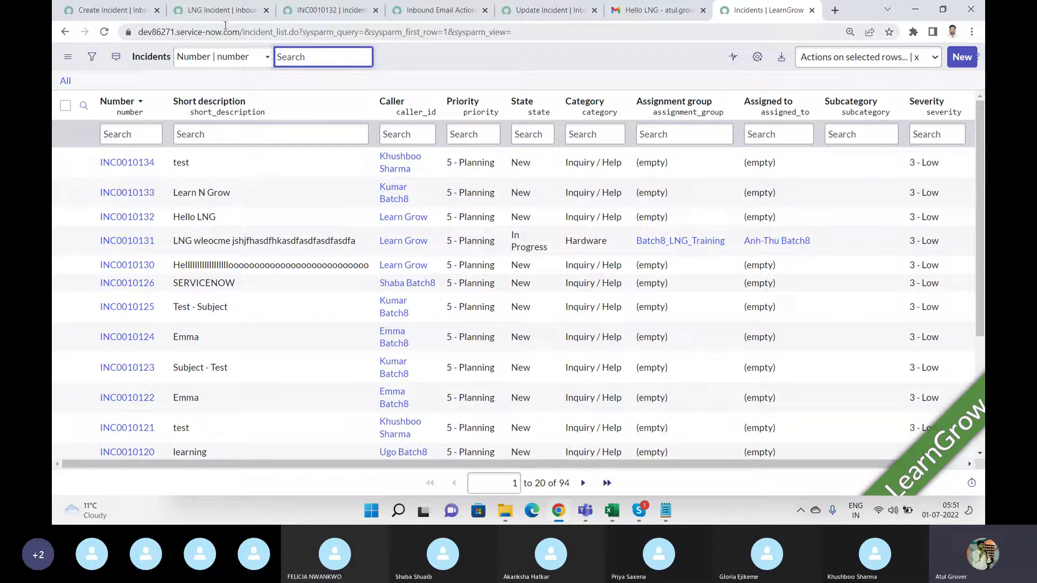
Open incident INC0010134 in a new browser tab and examine its Description field and activity entries
{"action": "middle_click", "coordinate": [150, 165]}
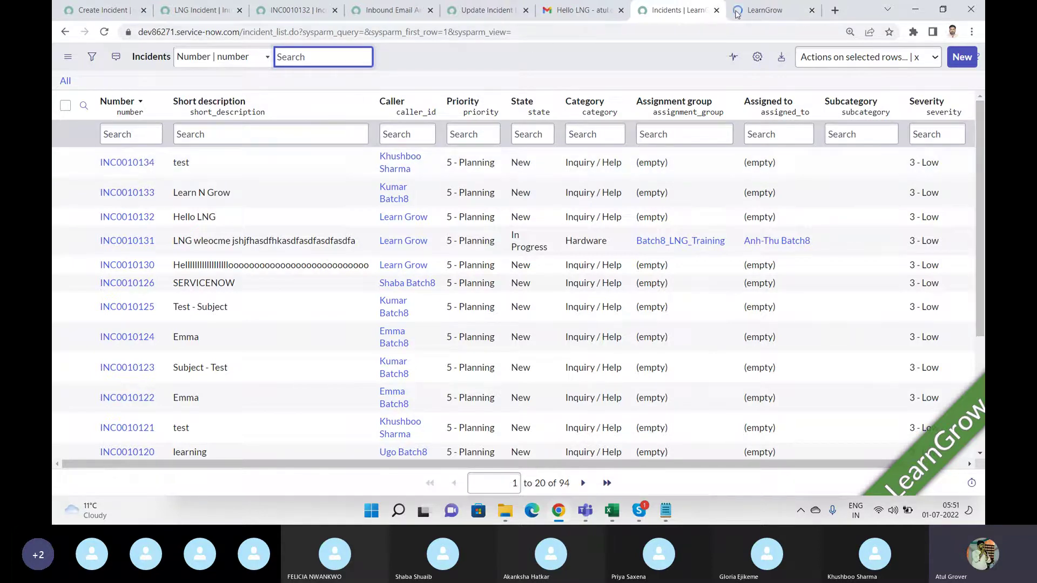
{"action": "left_click", "coordinate": [756, 10]}
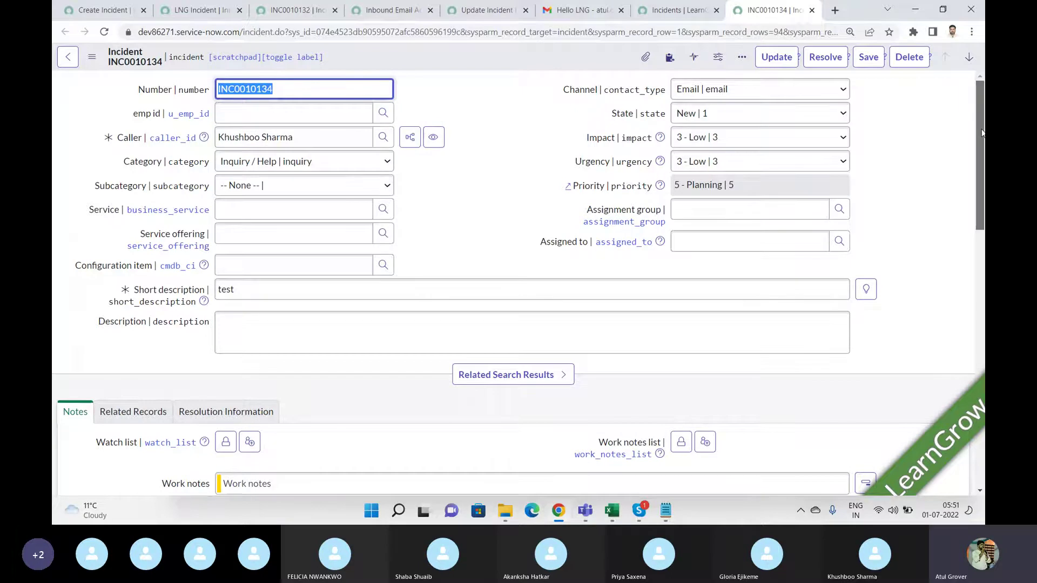
{"action": "left_click_drag", "start_coordinate": [982, 132], "coordinate": [982, 254]}
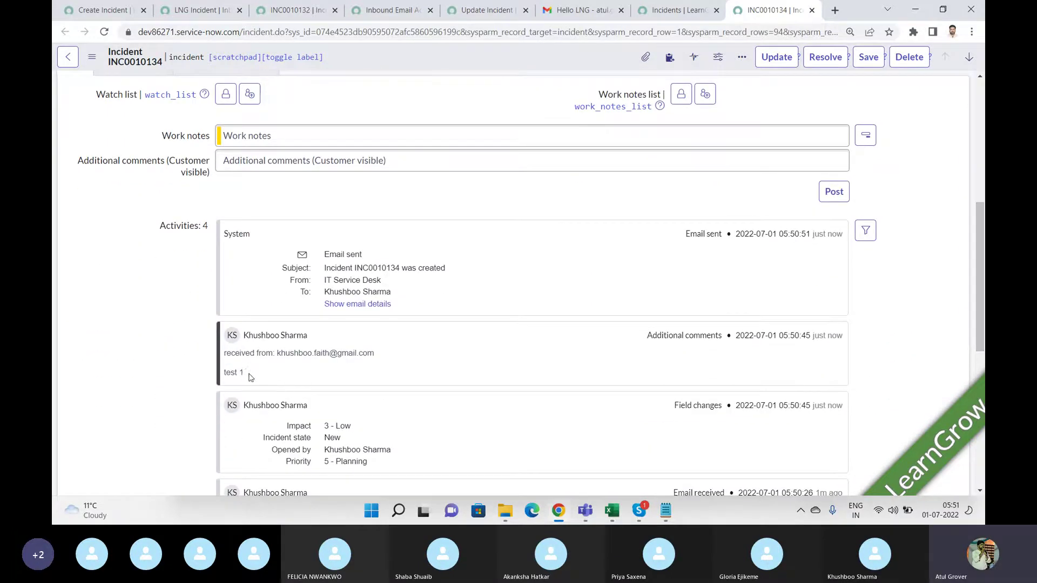
{"action": "left_click_drag", "start_coordinate": [252, 376], "coordinate": [223, 232]}
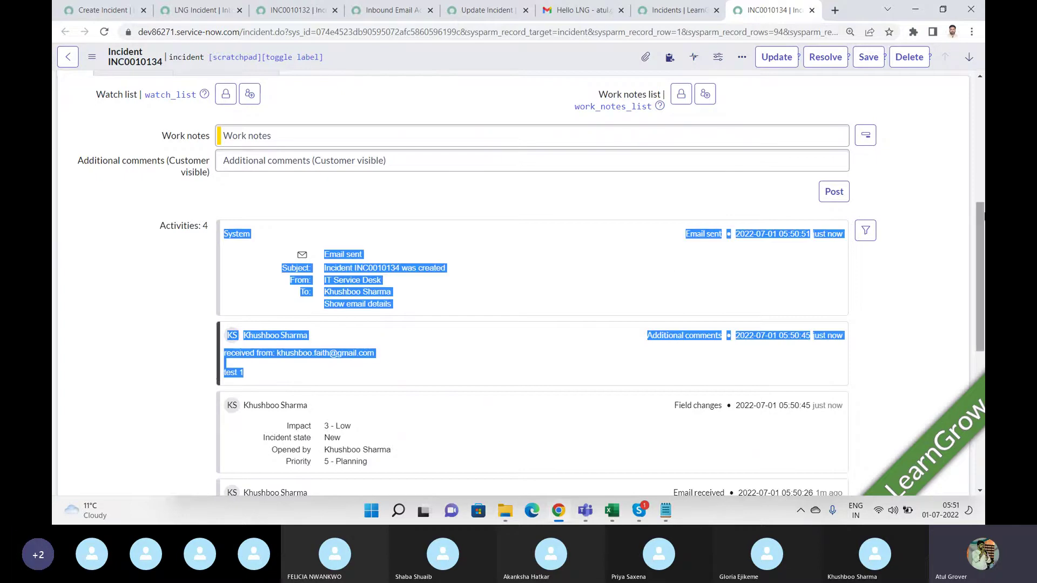
{"action": "left_click_drag", "start_coordinate": [982, 246], "coordinate": [969, 202]}
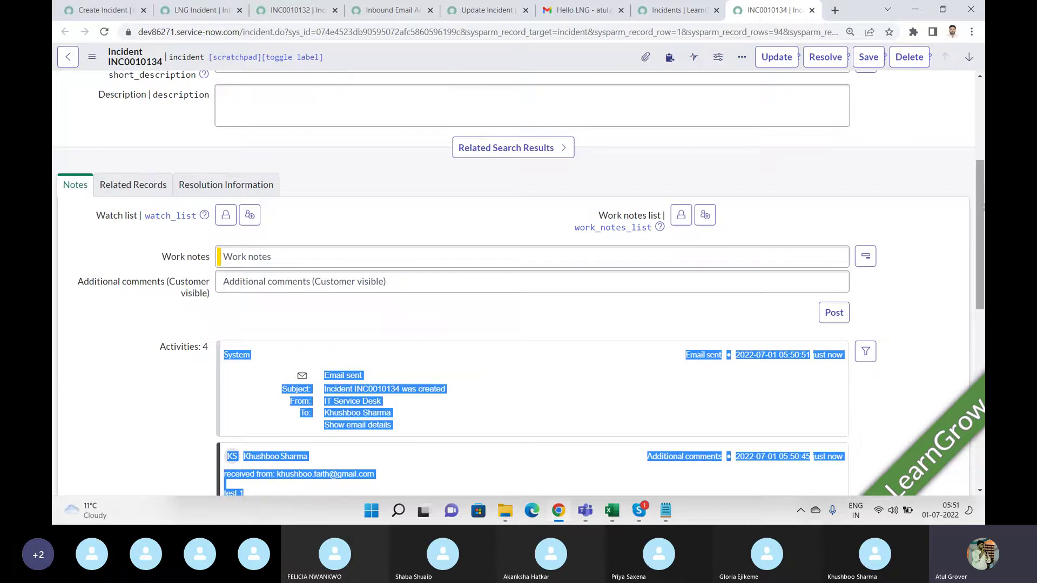
{"action": "left_click_drag", "start_coordinate": [980, 208], "coordinate": [974, 168]}
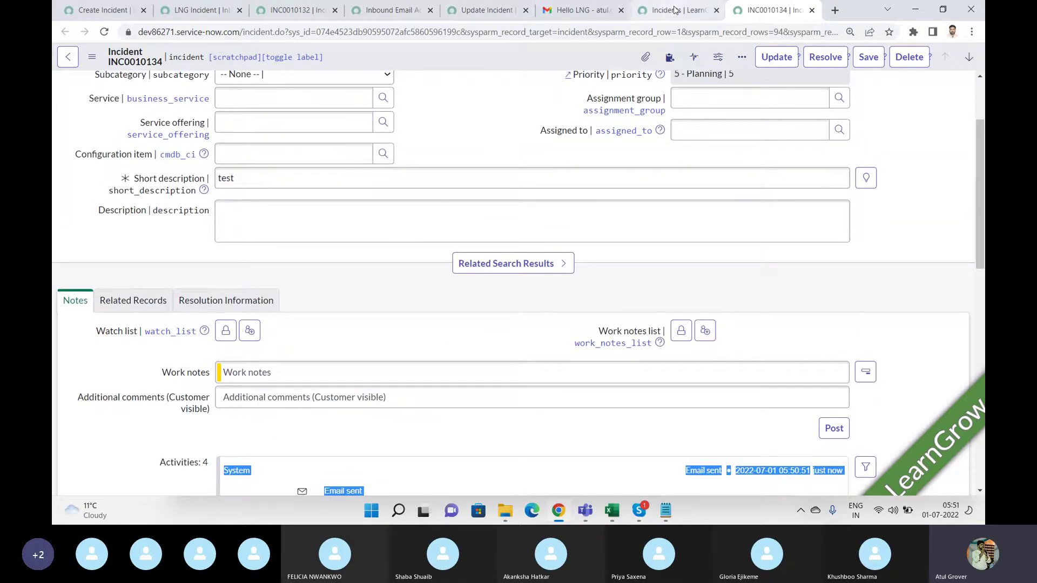
Open incident INC0010133 from the list in a new browser tab, check its fields, and return to the incident list
{"action": "left_click", "coordinate": [675, 10]}
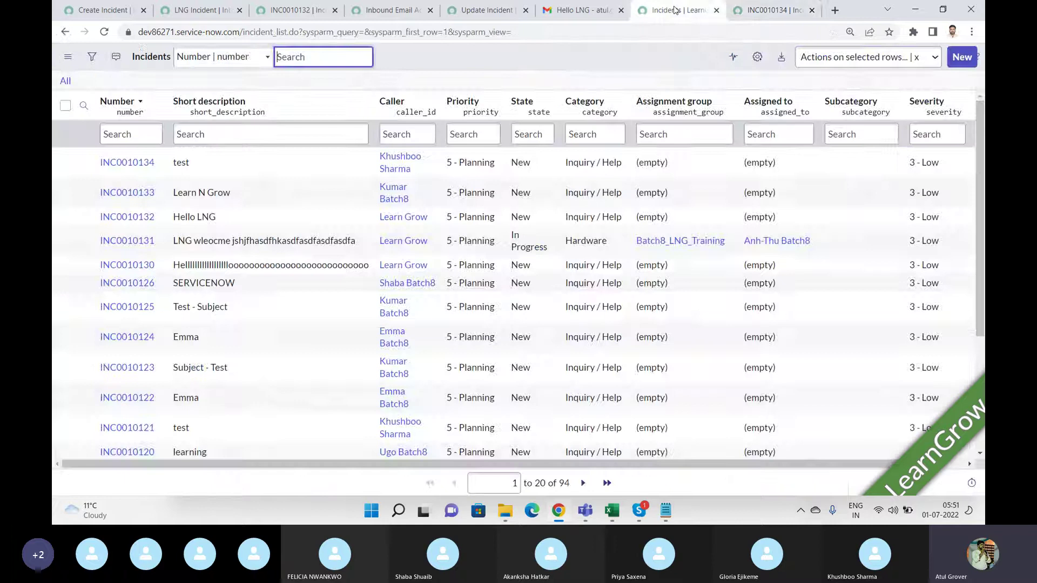
{"action": "left_click", "coordinate": [145, 193], "text": "ctrl"}
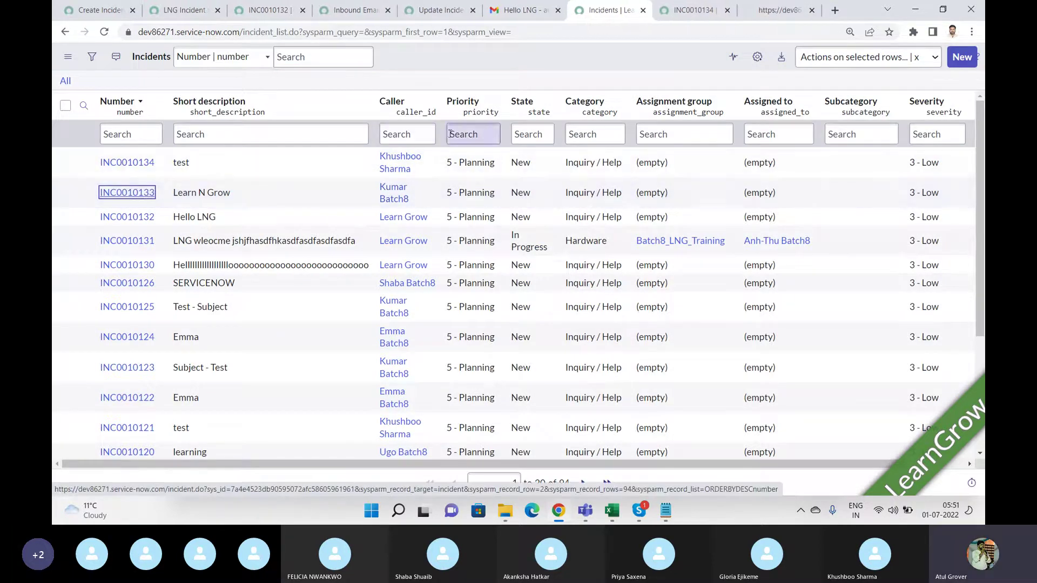
{"action": "left_click", "coordinate": [771, 9]}
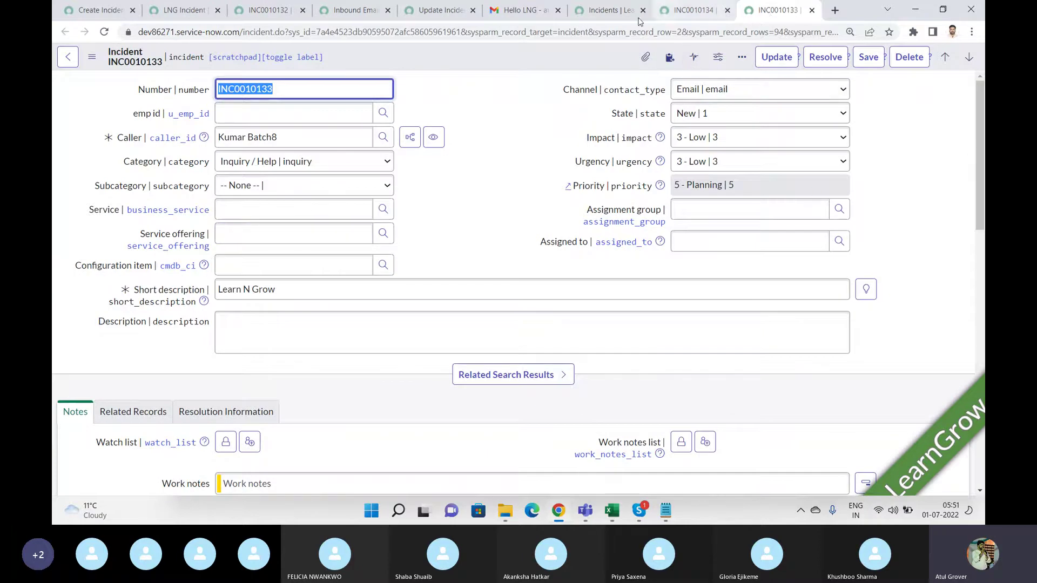
{"action": "left_click", "coordinate": [593, 22]}
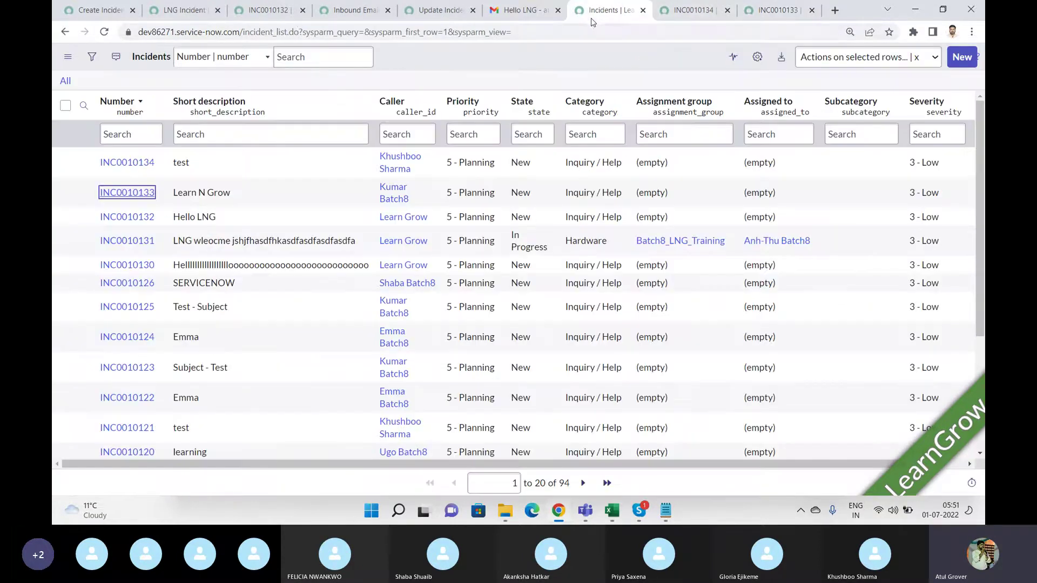
Compare the LNG Incident action's field actions with the fields of incident INC0010134, and return to the incident list
{"action": "left_click", "coordinate": [173, 11]}
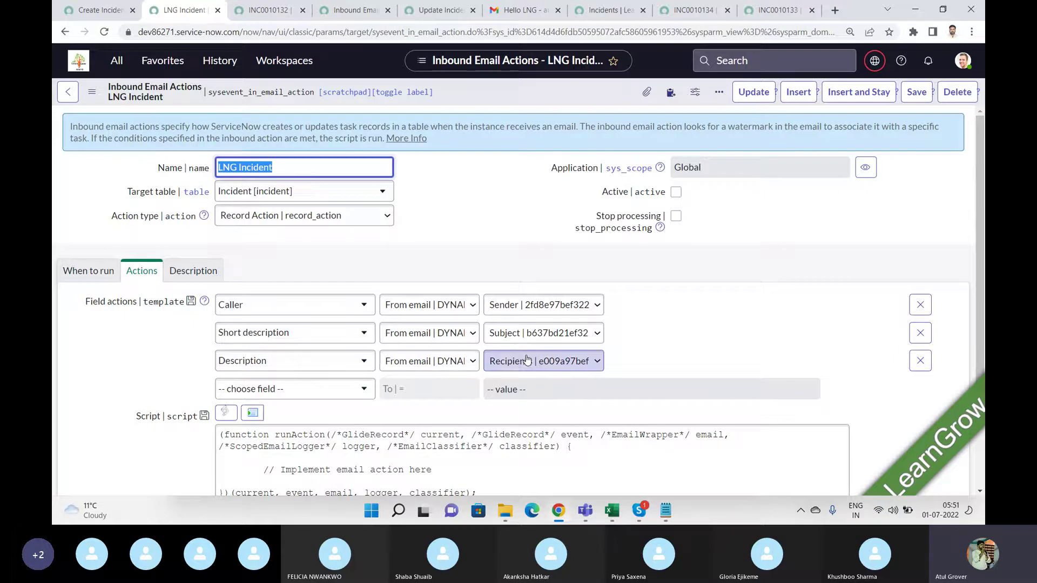
{"action": "left_click", "coordinate": [696, 10]}
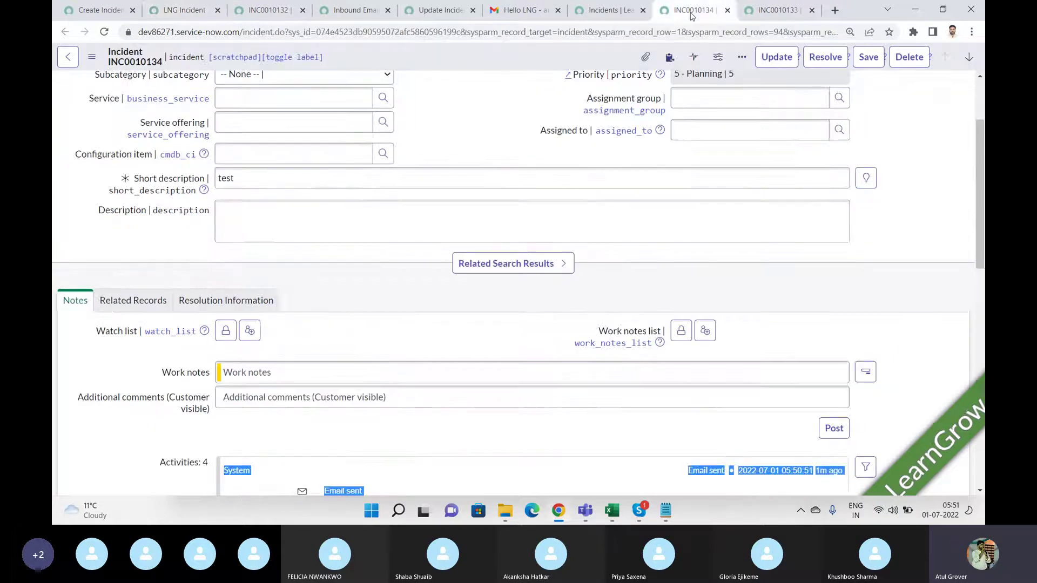
{"action": "left_click", "coordinate": [613, 11]}
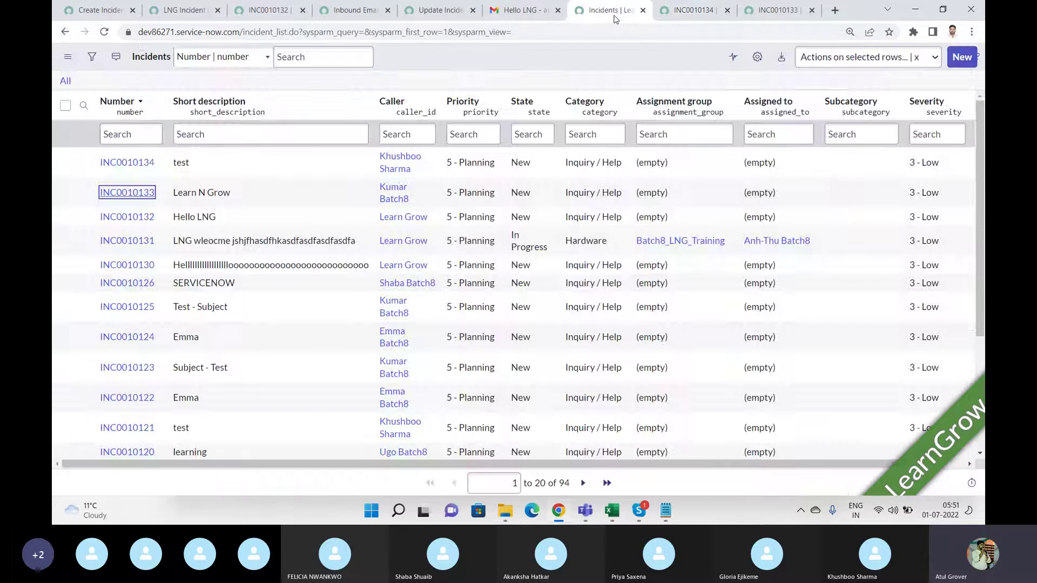
Refresh the incident list several more times to look for incidents above INC0010134
{"action": "right_click", "coordinate": [465, 61]}
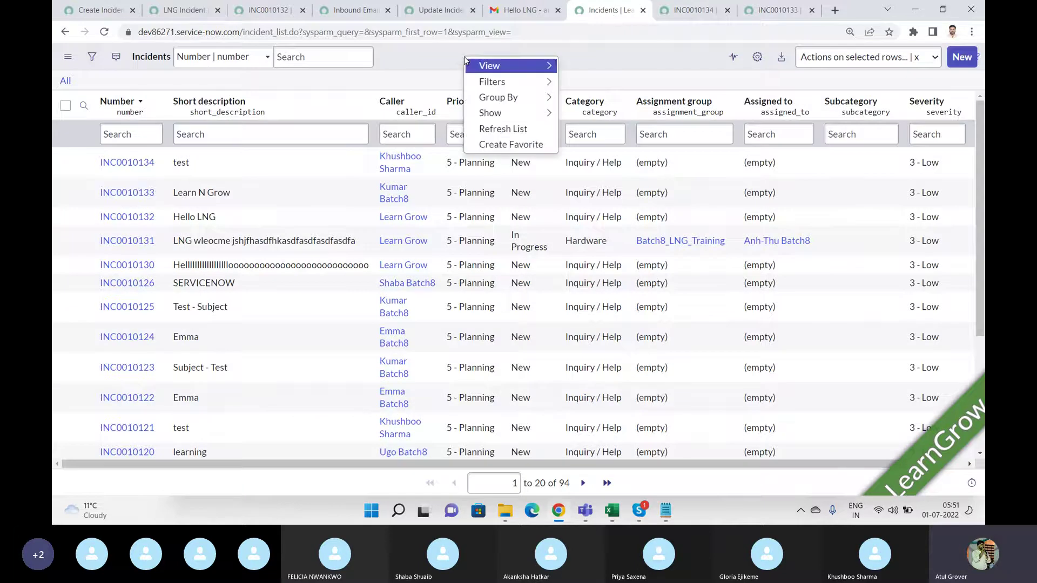
{"action": "left_click", "coordinate": [502, 129]}
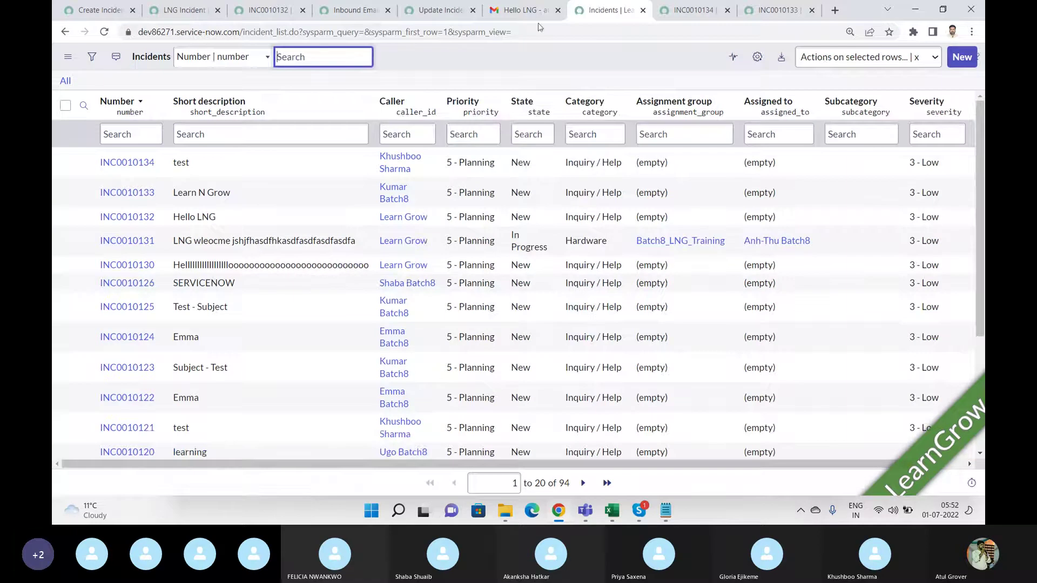
{"action": "right_click", "coordinate": [497, 59]}
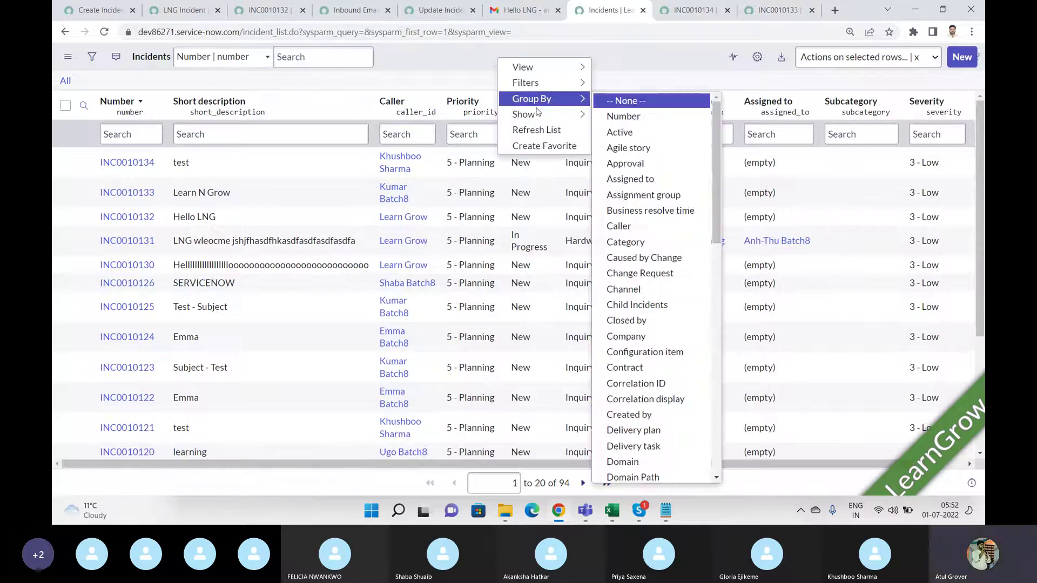
{"action": "left_click", "coordinate": [535, 130]}
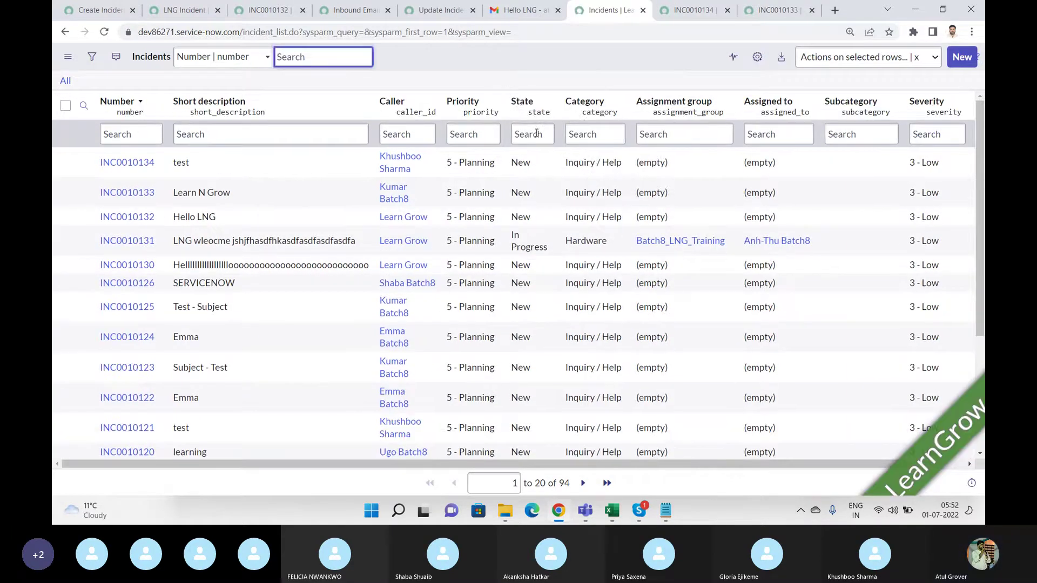
{"action": "right_click", "coordinate": [520, 57]}
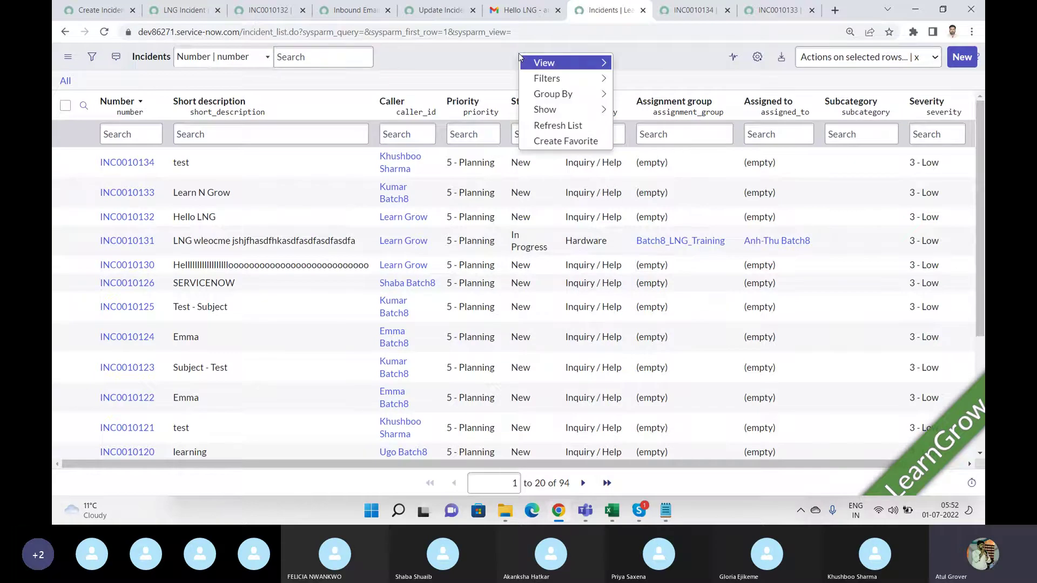
{"action": "left_click", "coordinate": [538, 130]}
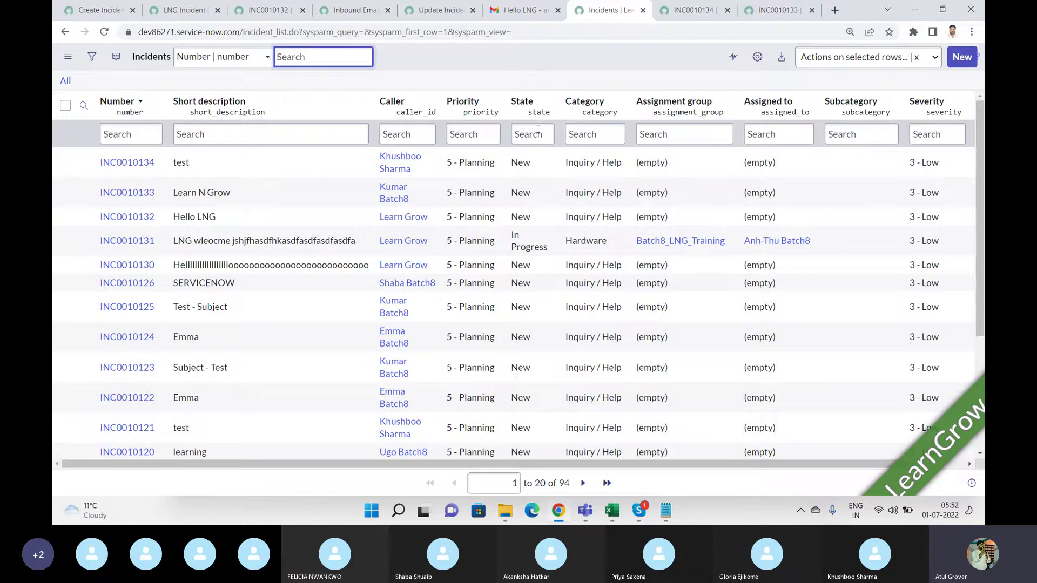
Compare the run conditions of the LNG Incident and Create Incident inbound actions, ending on the LNG Incident record
{"action": "left_click", "coordinate": [173, 11]}
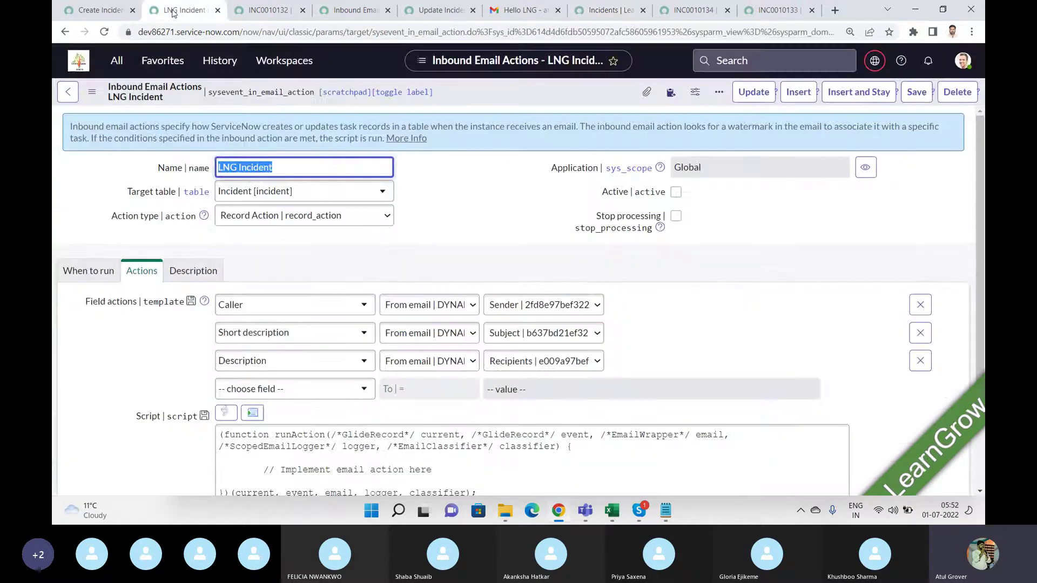
{"action": "left_click", "coordinate": [89, 270]}
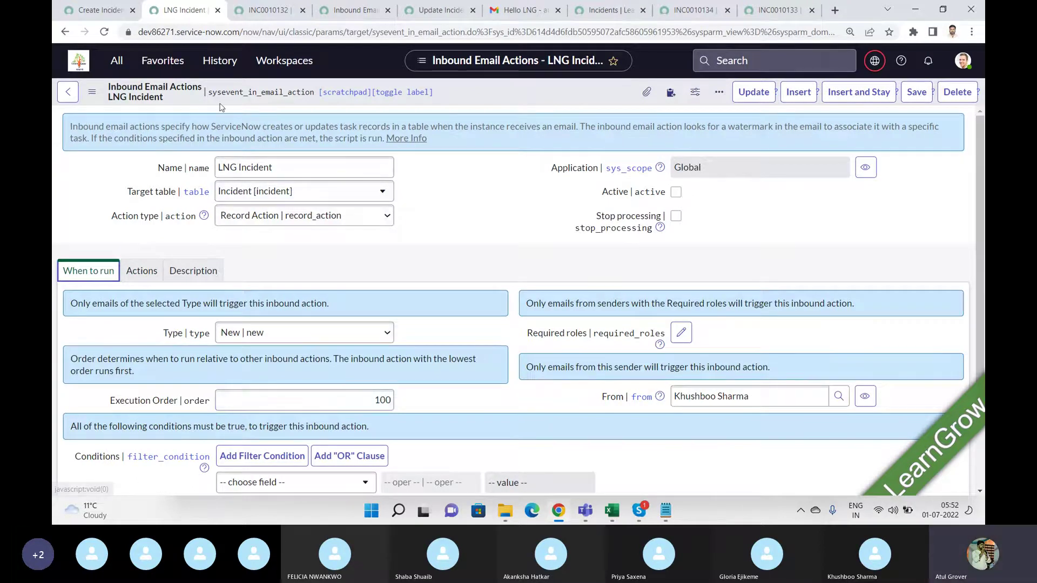
{"action": "left_click", "coordinate": [108, 11]}
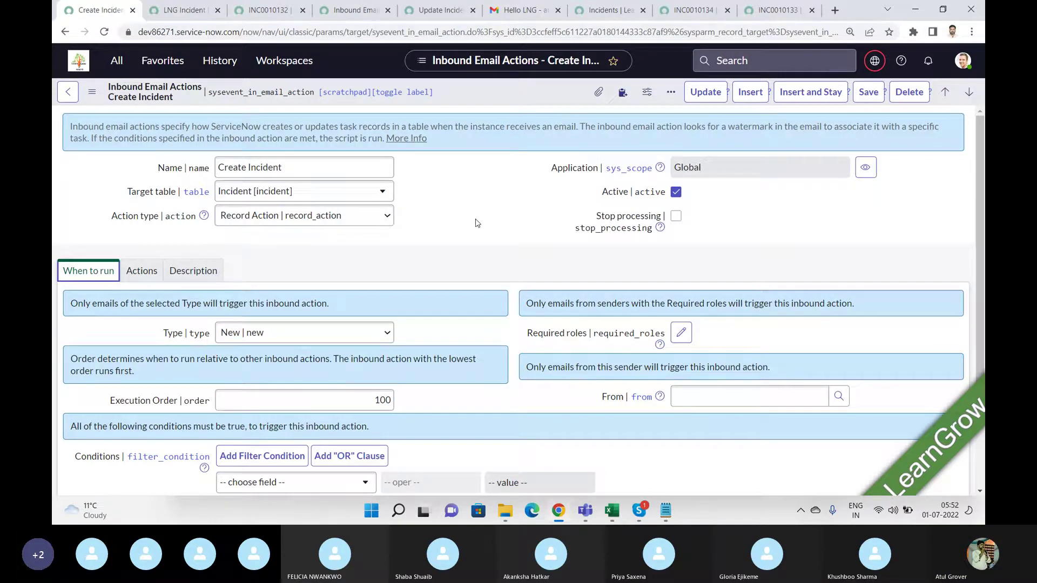
{"action": "left_click", "coordinate": [183, 10]}
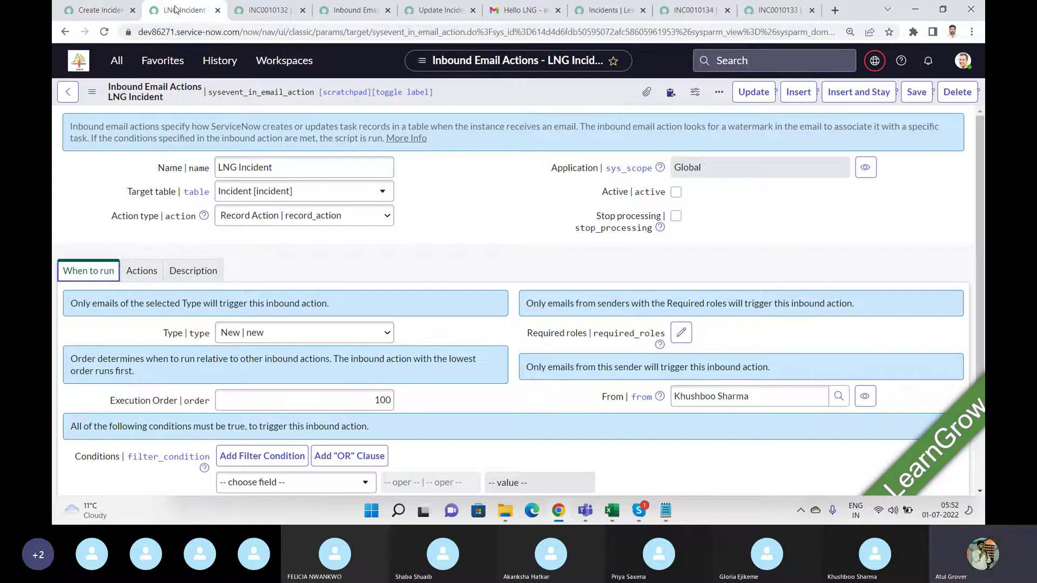
Set the LNG Incident action's Execution Order to 90 and save the record
{"action": "left_click_drag", "start_coordinate": [372, 400], "coordinate": [427, 405]}
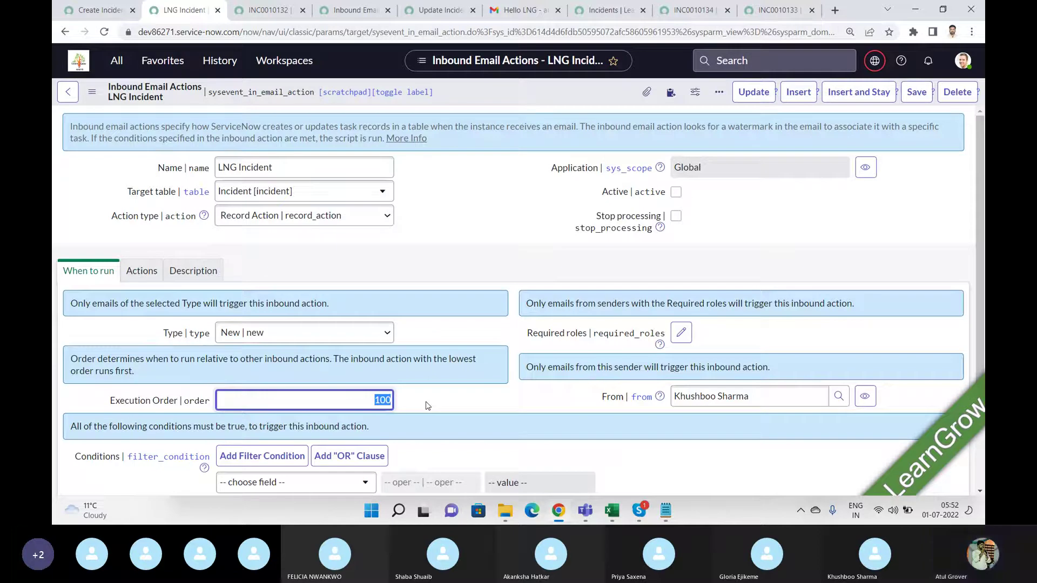
{"action": "type", "text": "90"}
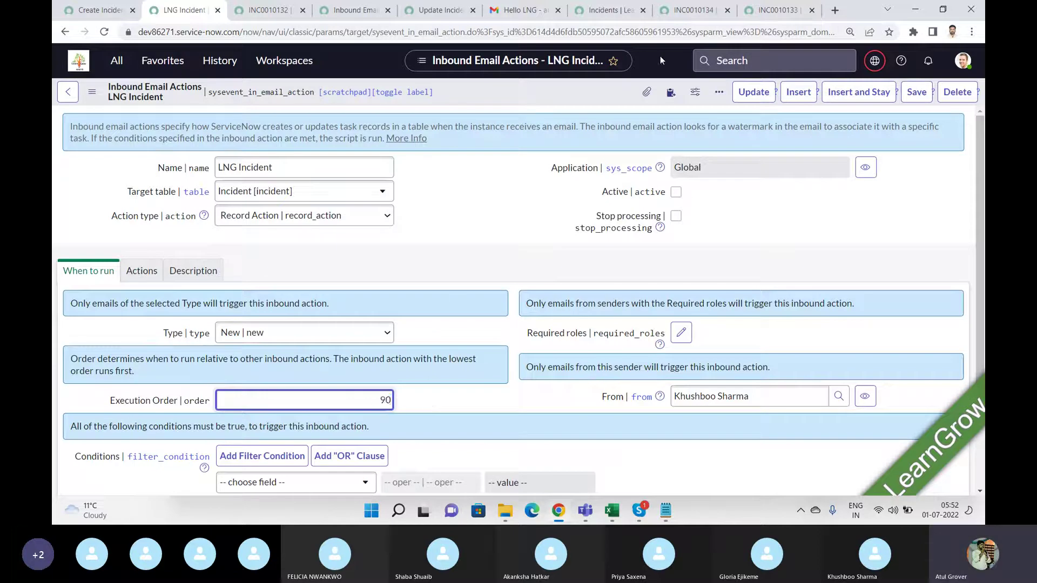
{"action": "left_click", "coordinate": [914, 93]}
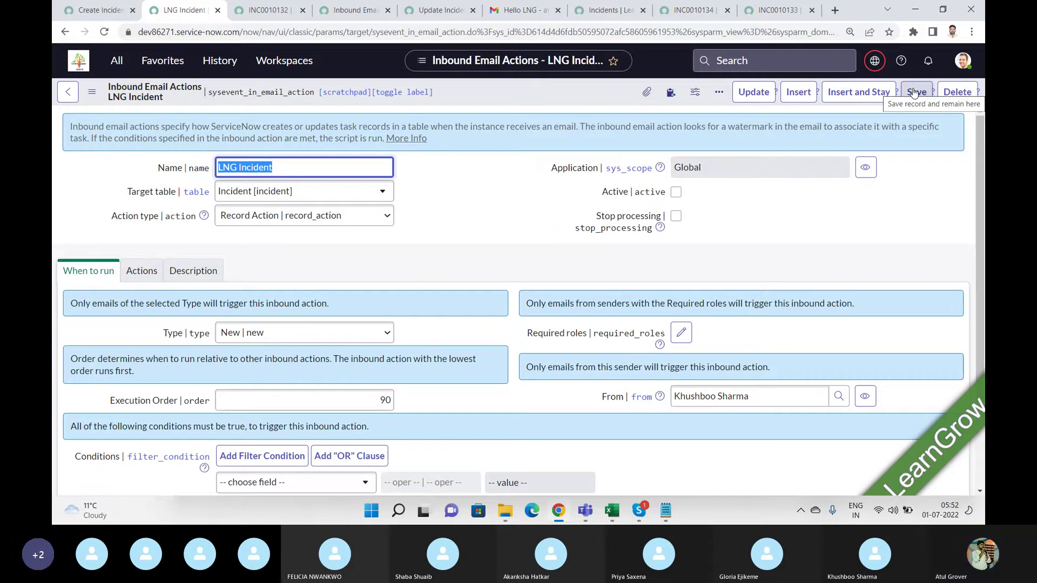
Return to the incident list and refresh it repeatedly to check for incidents created since Execution Order 90 was saved
{"action": "left_click", "coordinate": [600, 16]}
{"action": "right_click", "coordinate": [463, 49]}
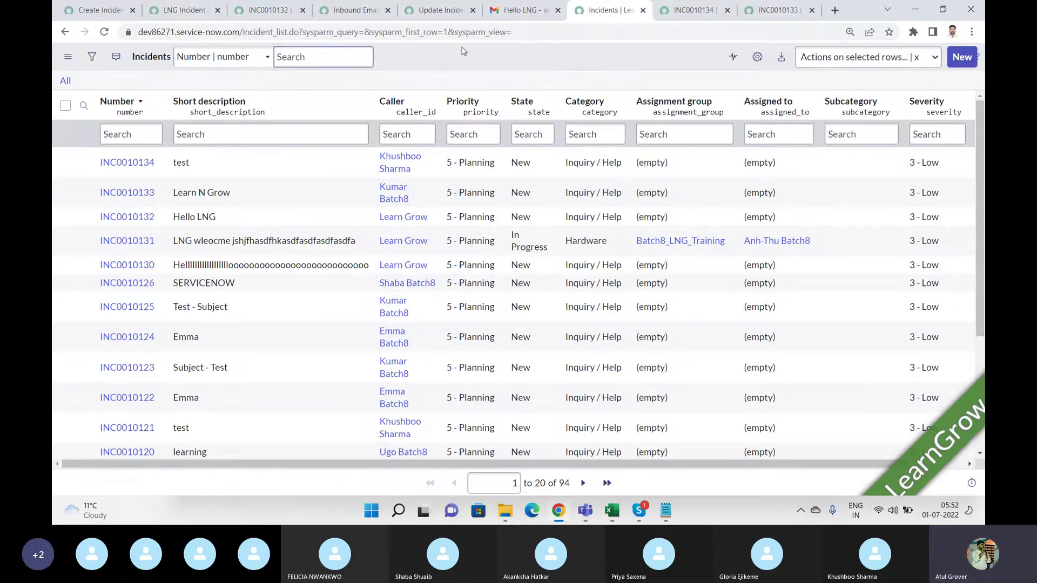
{"action": "left_click", "coordinate": [512, 119]}
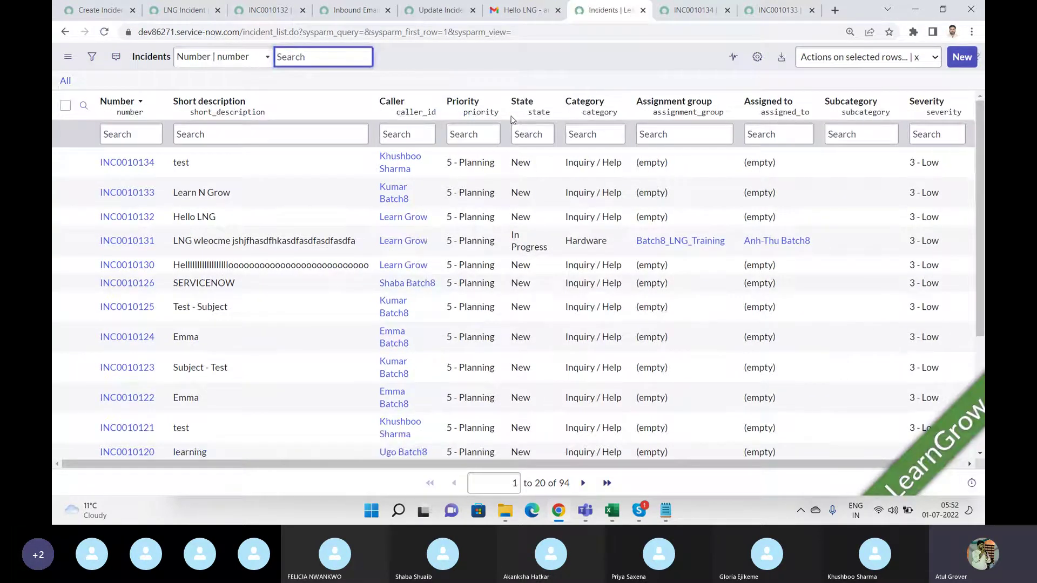
{"action": "right_click", "coordinate": [558, 54]}
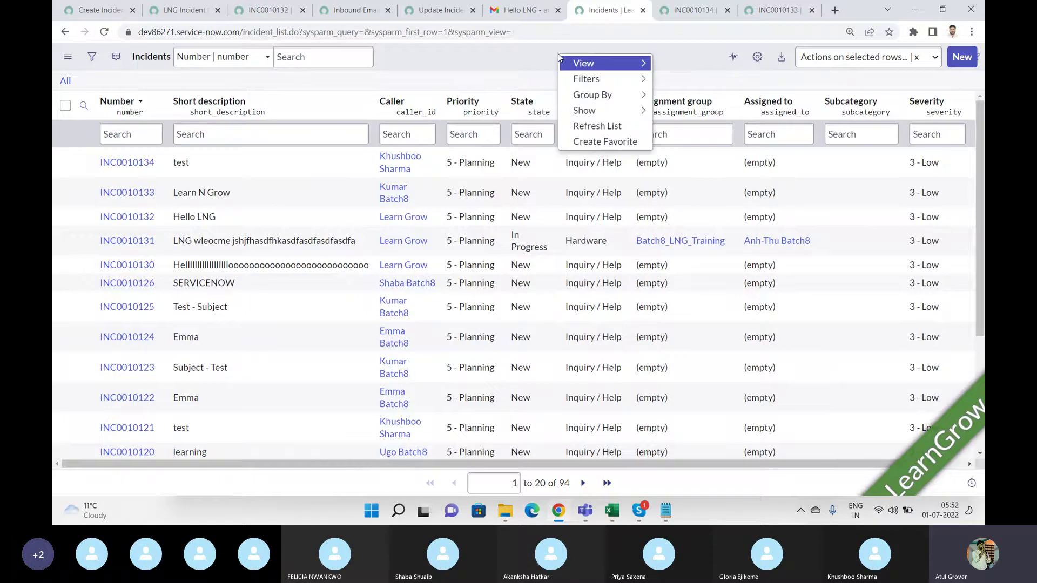
{"action": "left_click", "coordinate": [596, 127]}
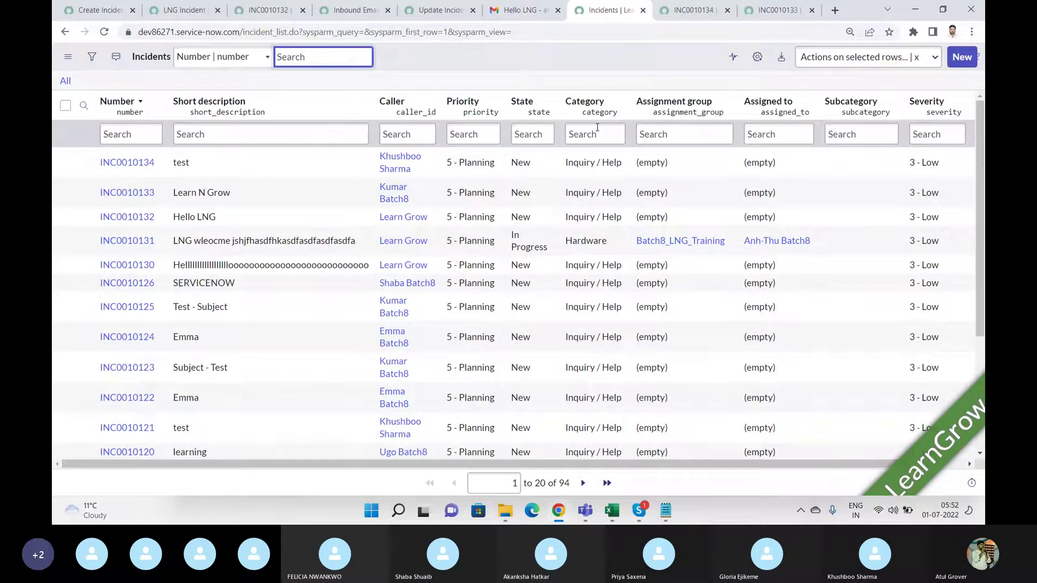
{"action": "right_click", "coordinate": [596, 63]}
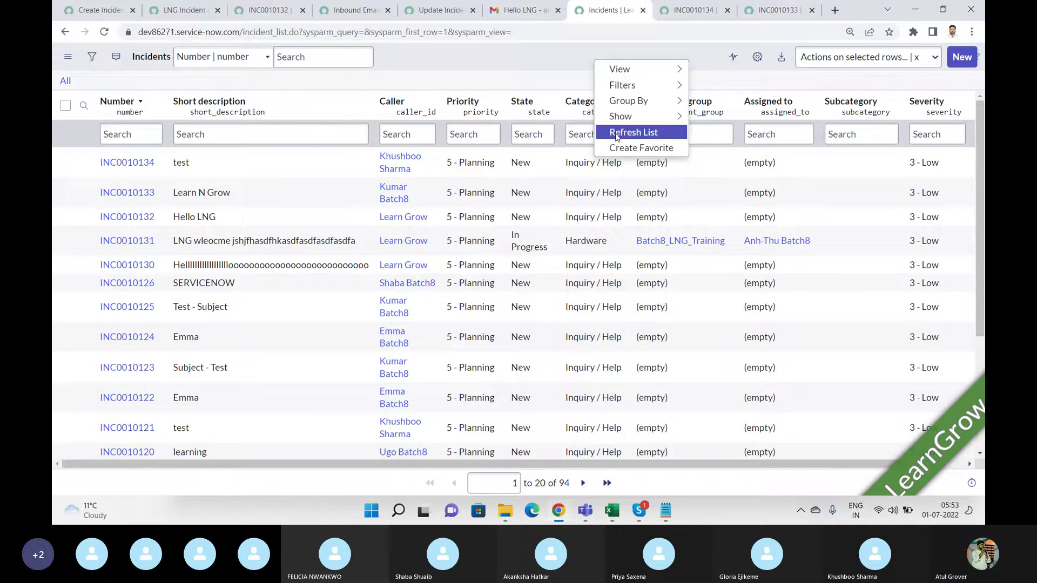
{"action": "left_click", "coordinate": [617, 134]}
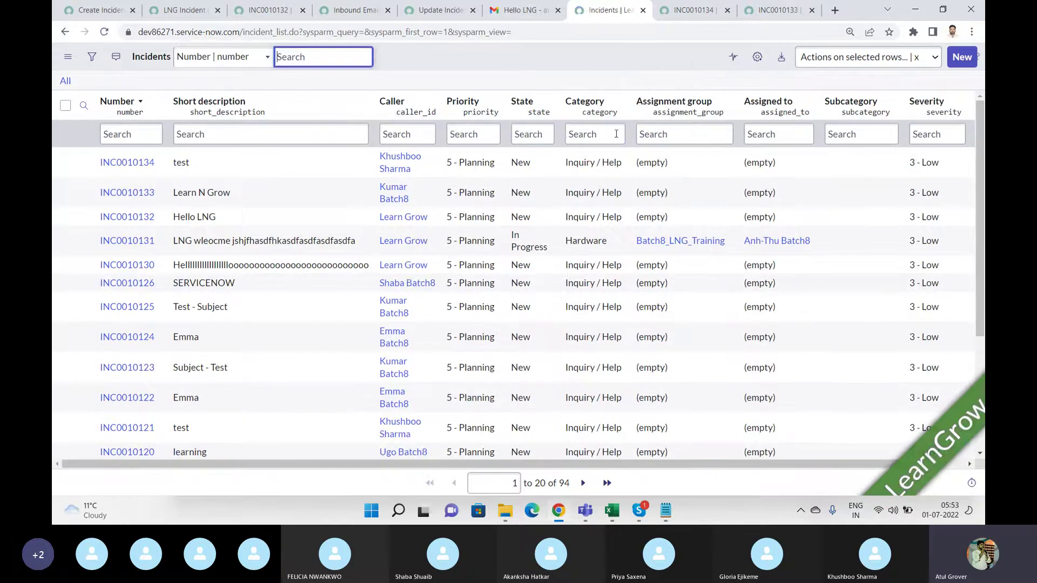
{"action": "right_click", "coordinate": [594, 58]}
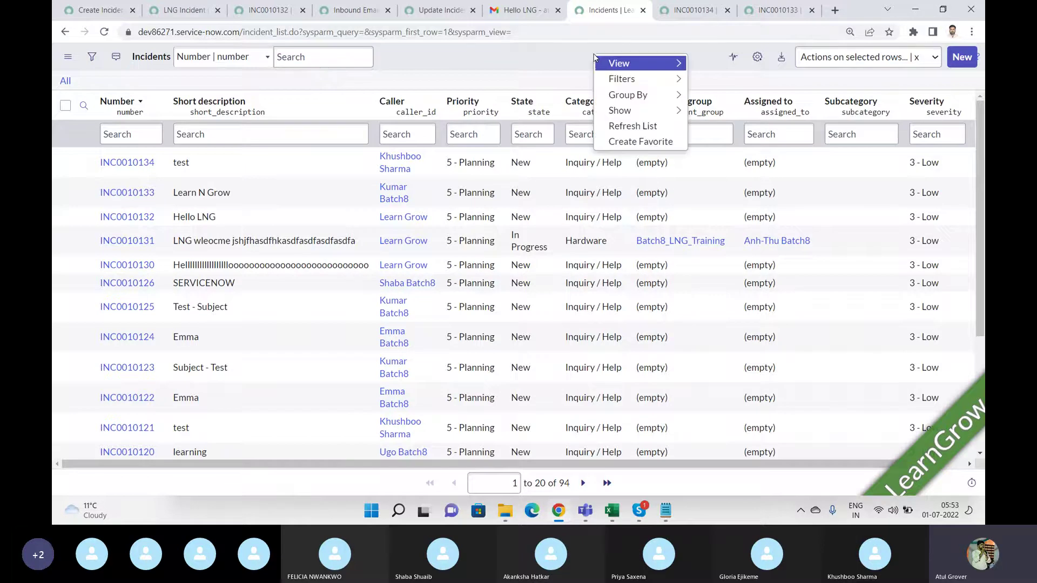
{"action": "left_click", "coordinate": [619, 130]}
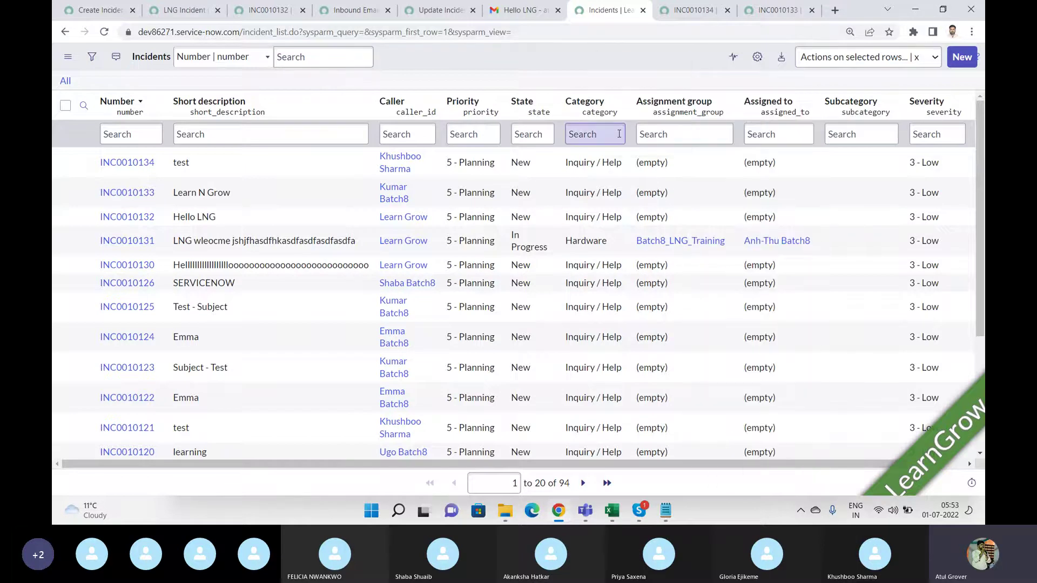
{"action": "right_click", "coordinate": [591, 61]}
{"action": "mouse_move", "coordinate": [609, 112]}
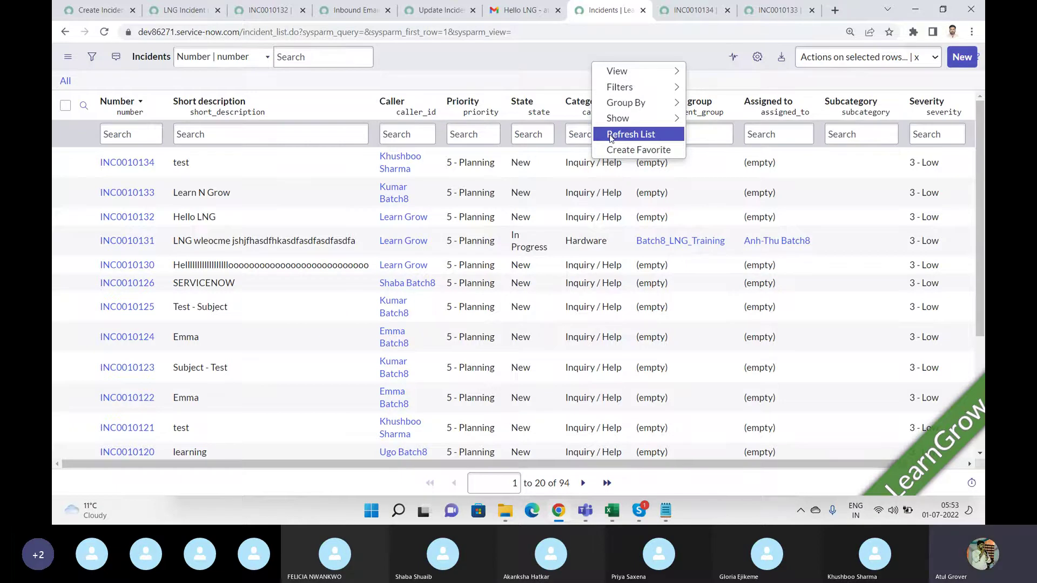
{"action": "left_click", "coordinate": [611, 134]}
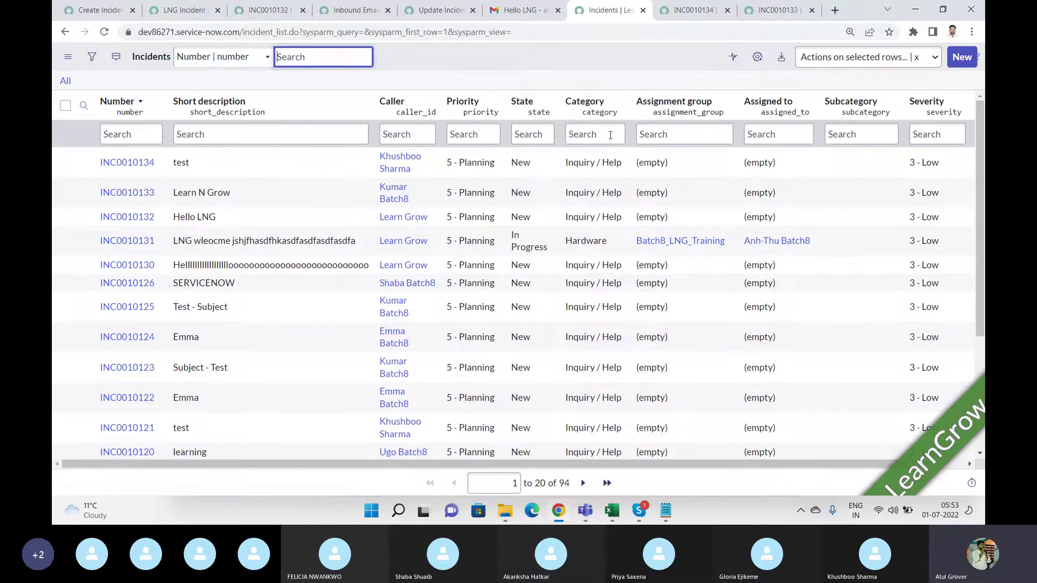
Review the LNG Incident action's field actions and browse the fields available for a fourth row without choosing one
{"action": "left_click", "coordinate": [186, 10]}
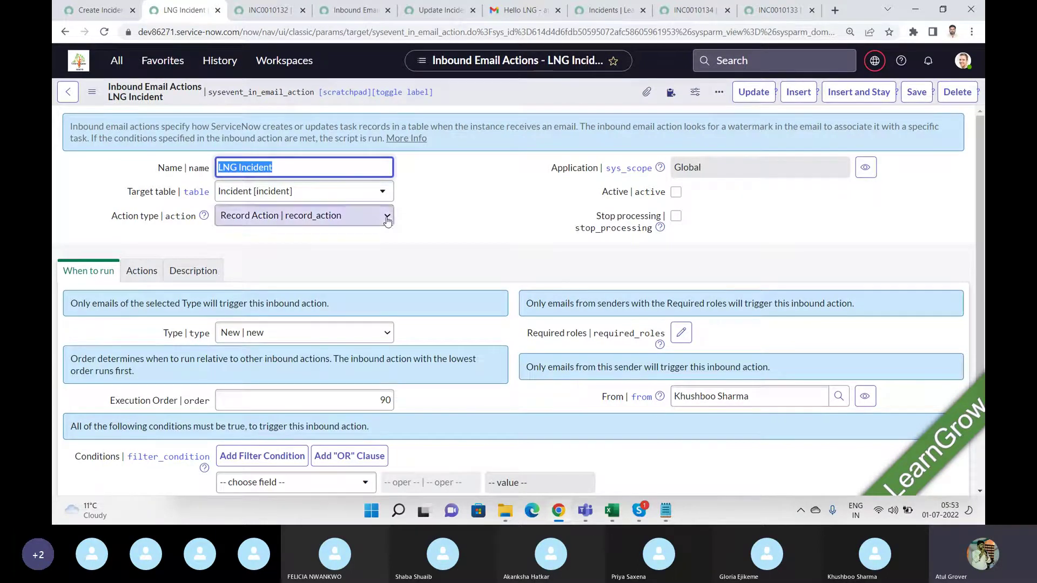
{"action": "left_click", "coordinate": [145, 271]}
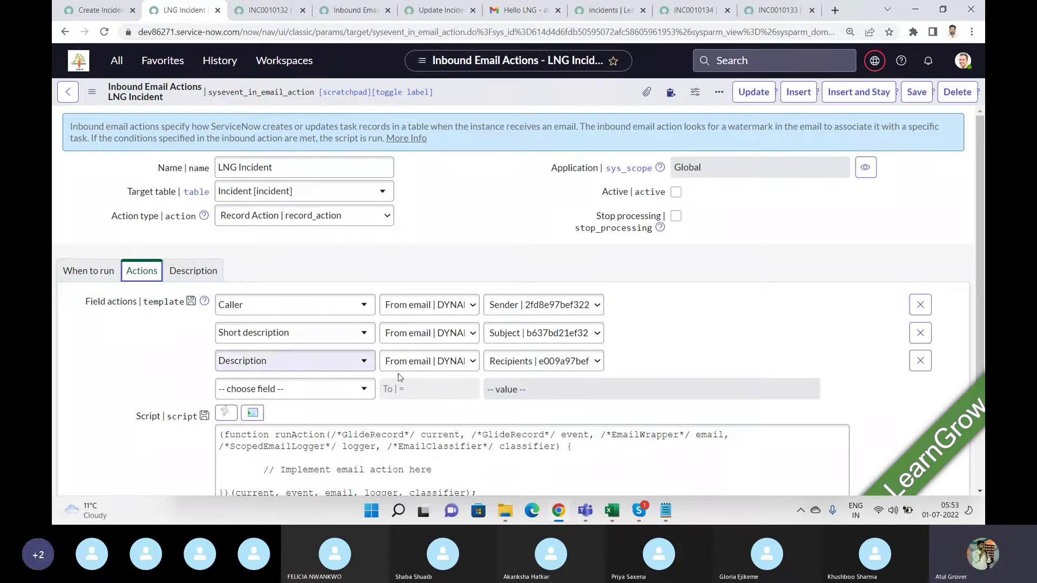
{"action": "left_click", "coordinate": [332, 389]}
{"action": "type", "text": "sa"}
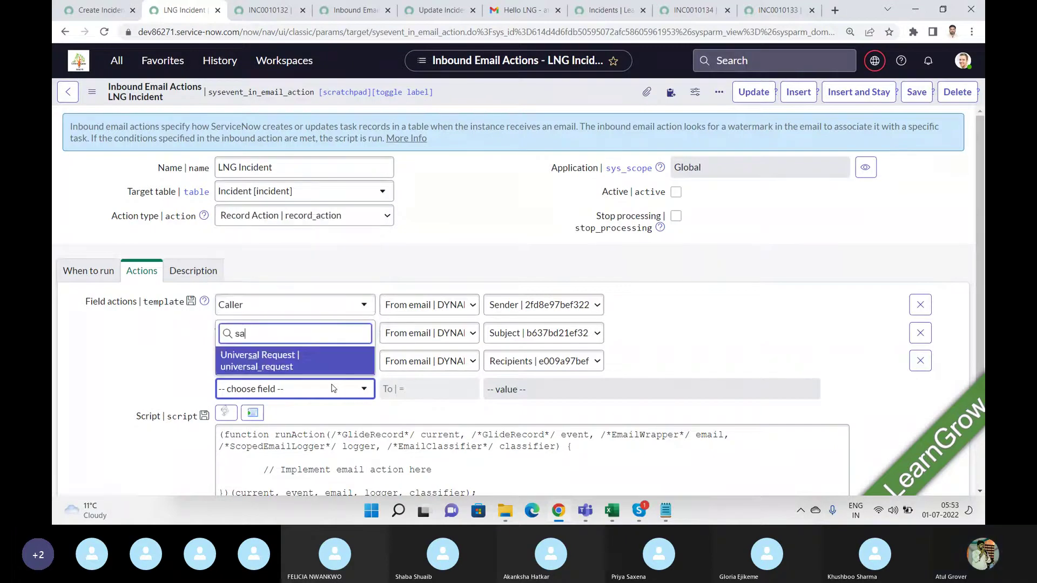
{"action": "key", "text": "BackSpace"}
{"action": "key", "text": "BackSpace"}
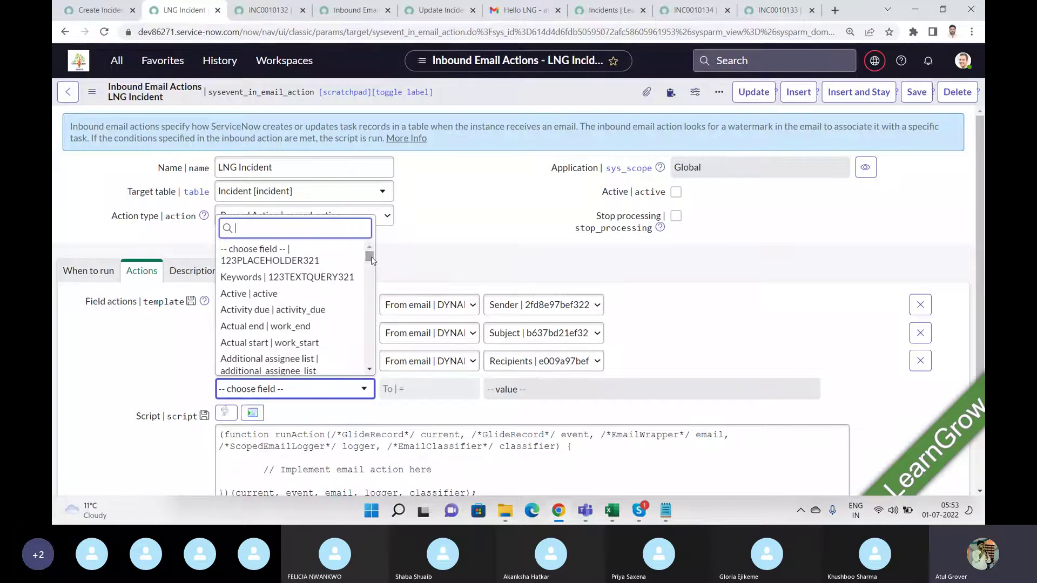
{"action": "left_click_drag", "start_coordinate": [370, 259], "coordinate": [377, 295]}
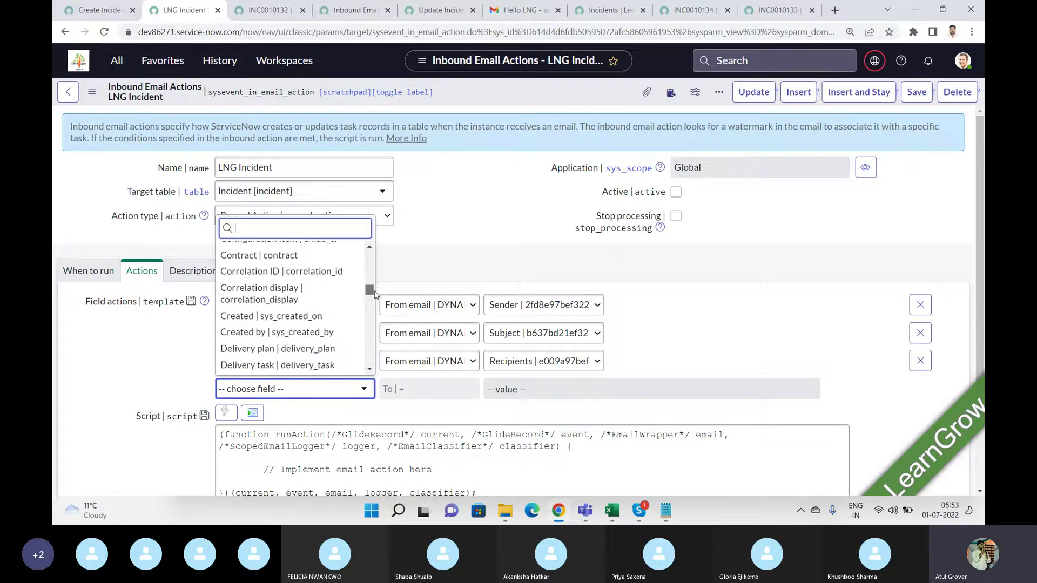
{"action": "left_click", "coordinate": [498, 226]}
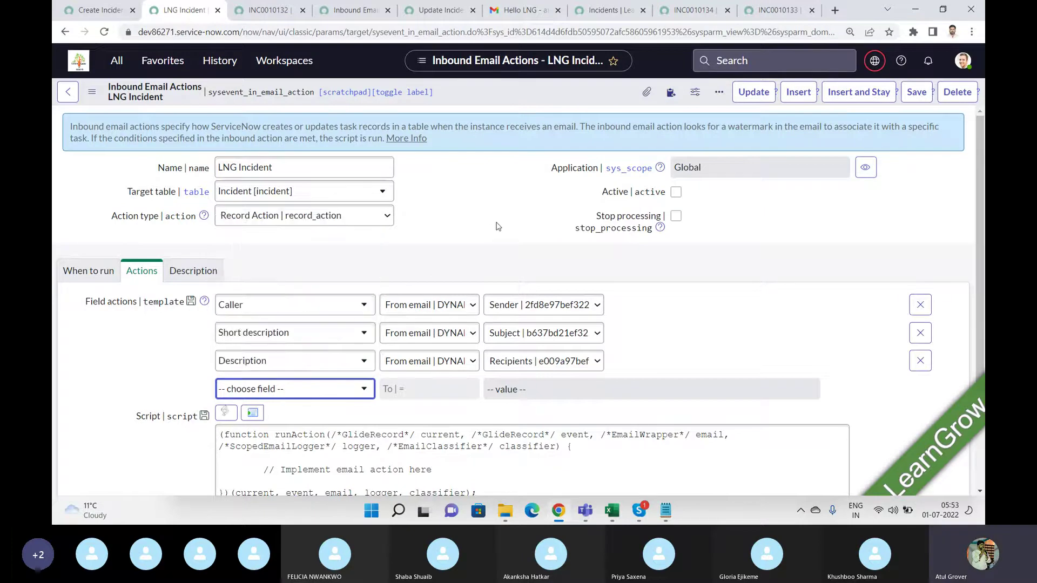
Go back to the incident list and refresh it four more times to look for incidents newer than INC0010134
{"action": "left_click", "coordinate": [604, 16]}
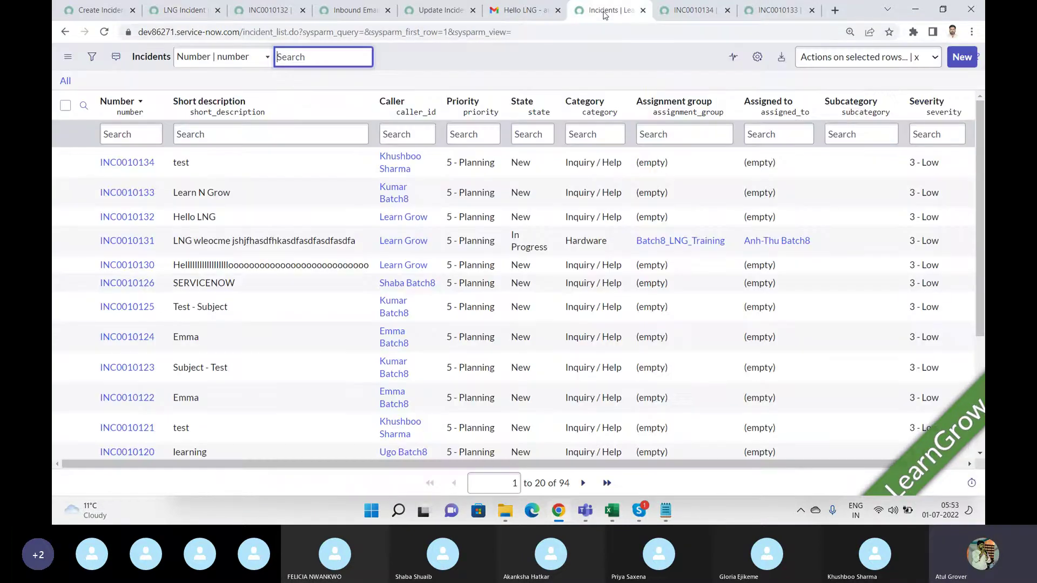
{"action": "right_click", "coordinate": [470, 62]}
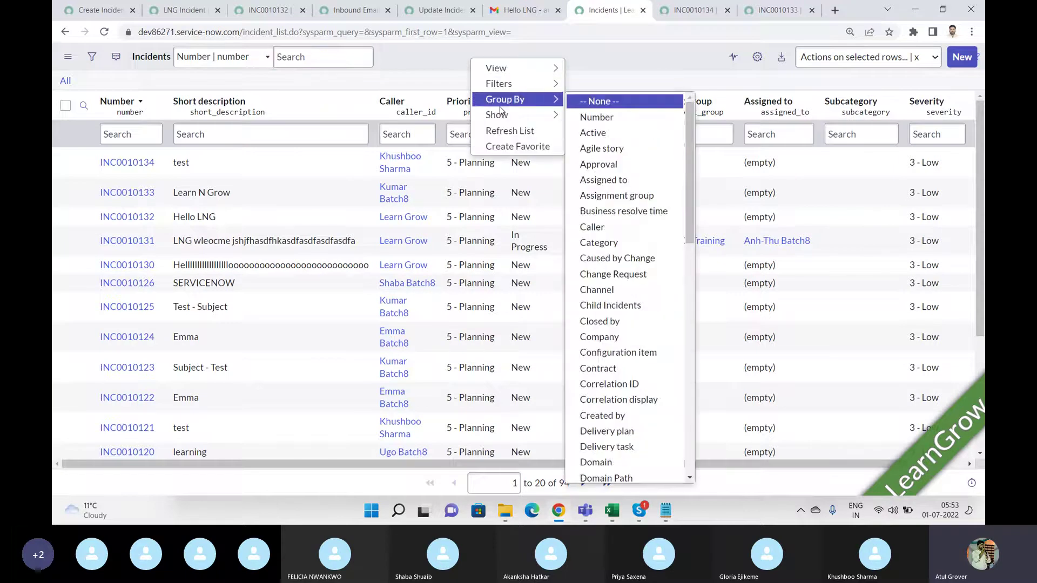
{"action": "left_click", "coordinate": [505, 130]}
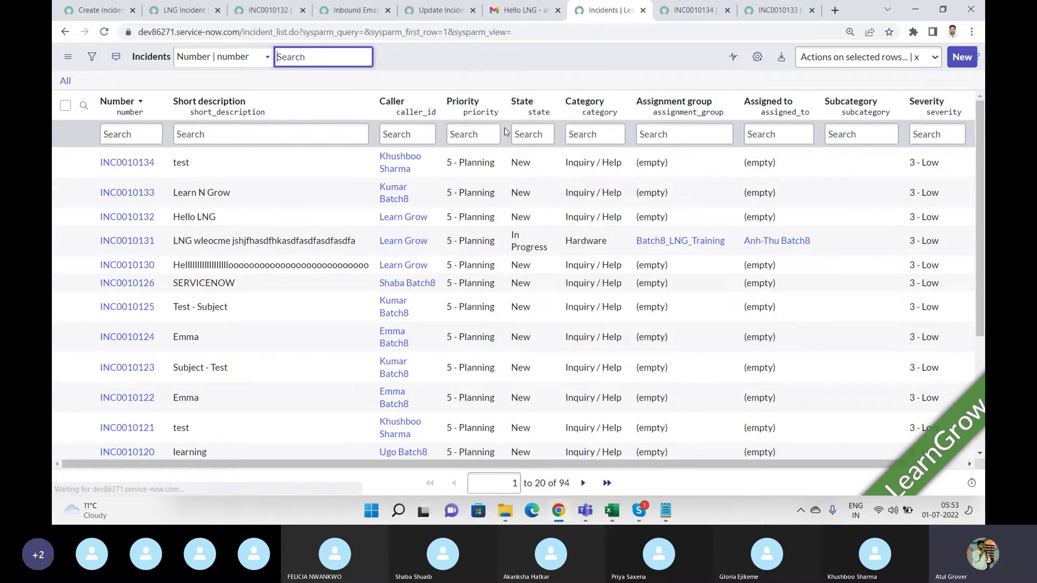
{"action": "right_click", "coordinate": [511, 56]}
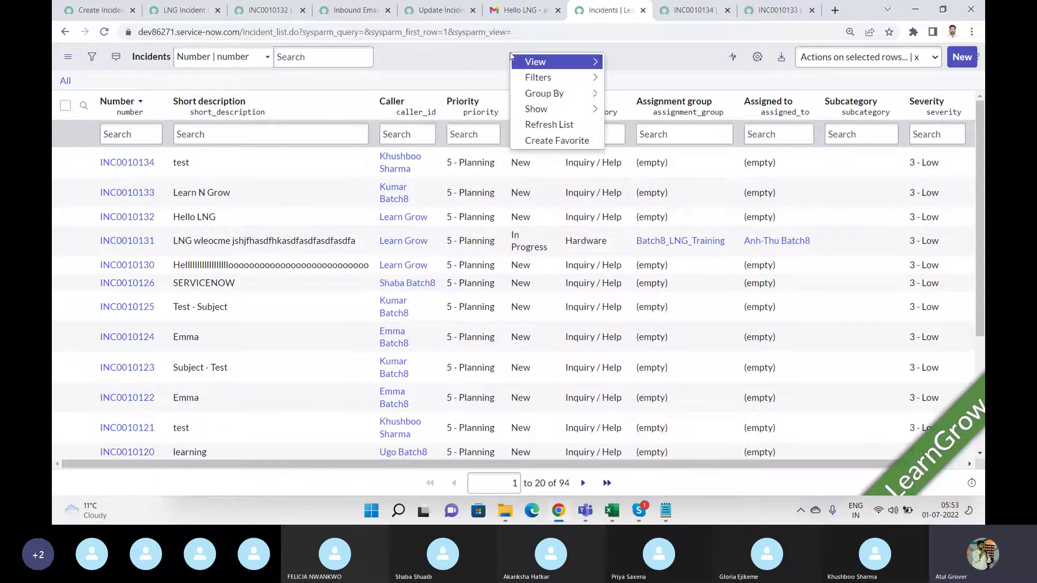
{"action": "left_click", "coordinate": [546, 125]}
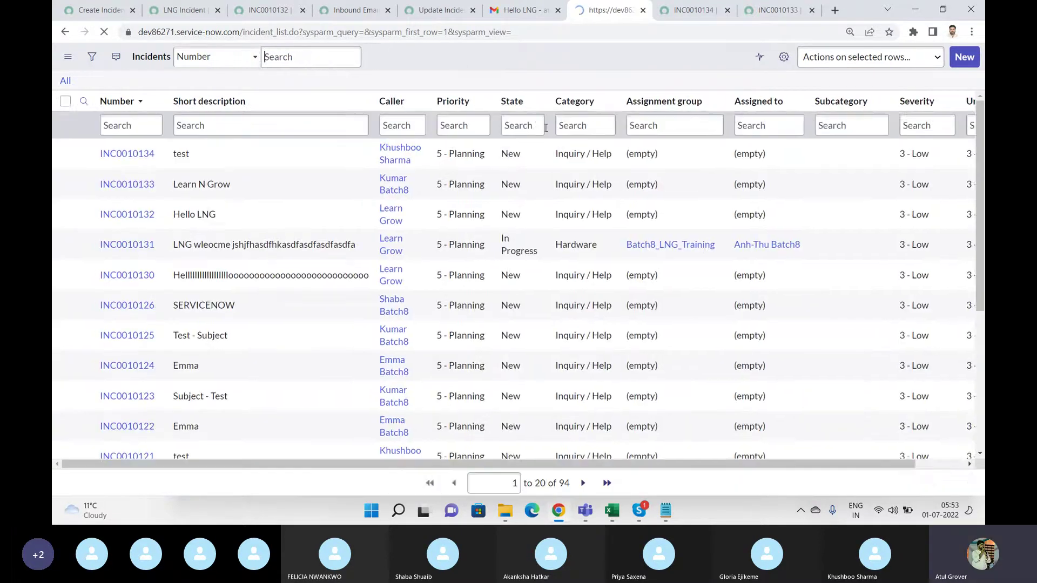
{"action": "right_click", "coordinate": [517, 56]}
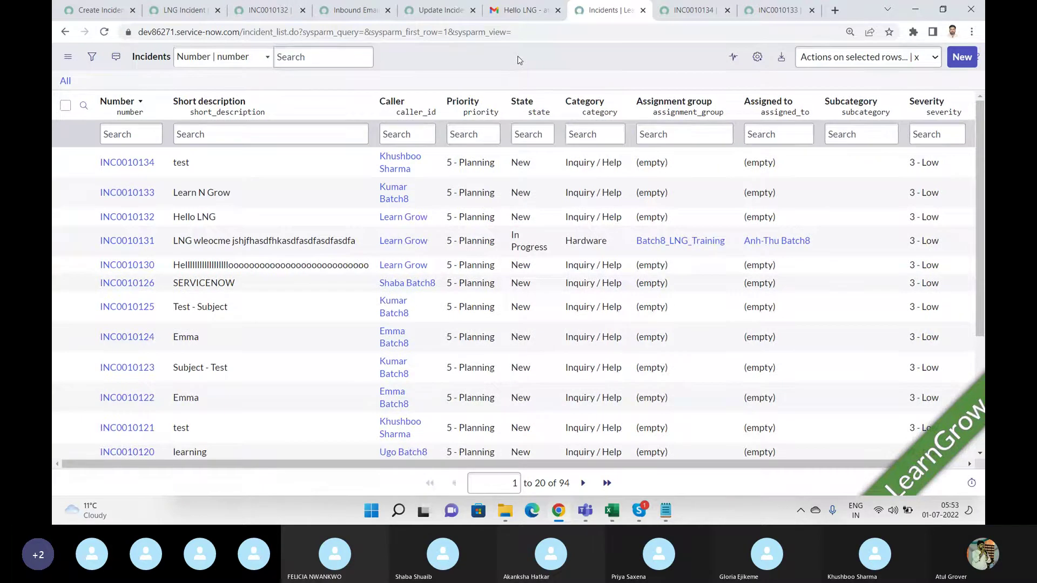
{"action": "left_click", "coordinate": [550, 131]}
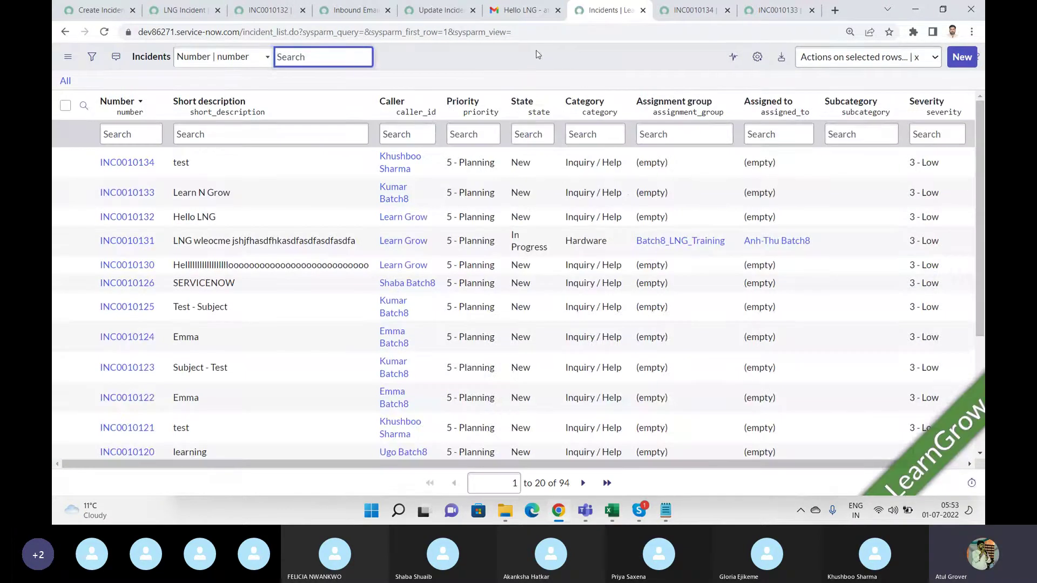
{"action": "right_click", "coordinate": [538, 54]}
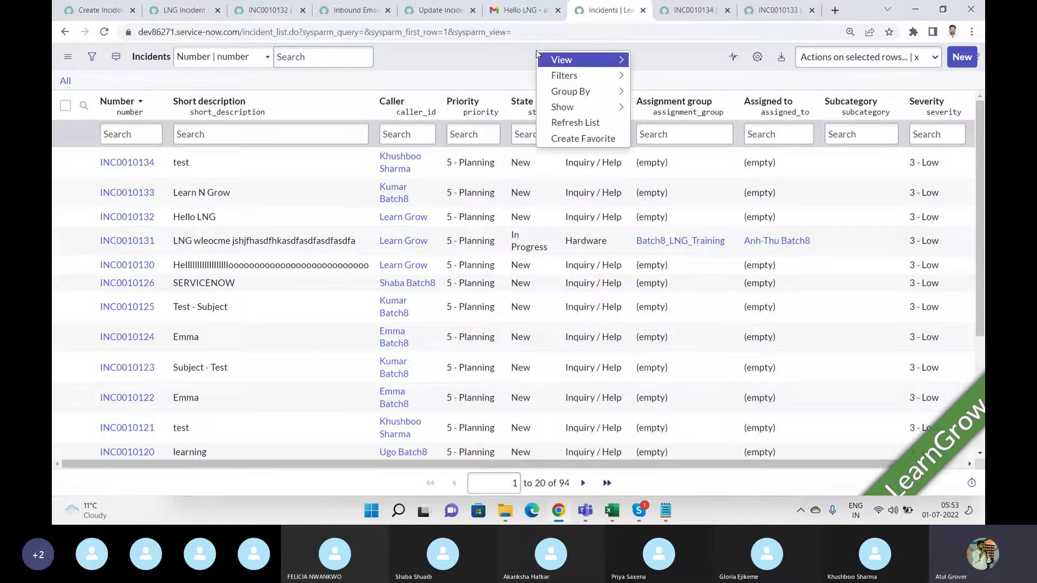
{"action": "left_click", "coordinate": [575, 123]}
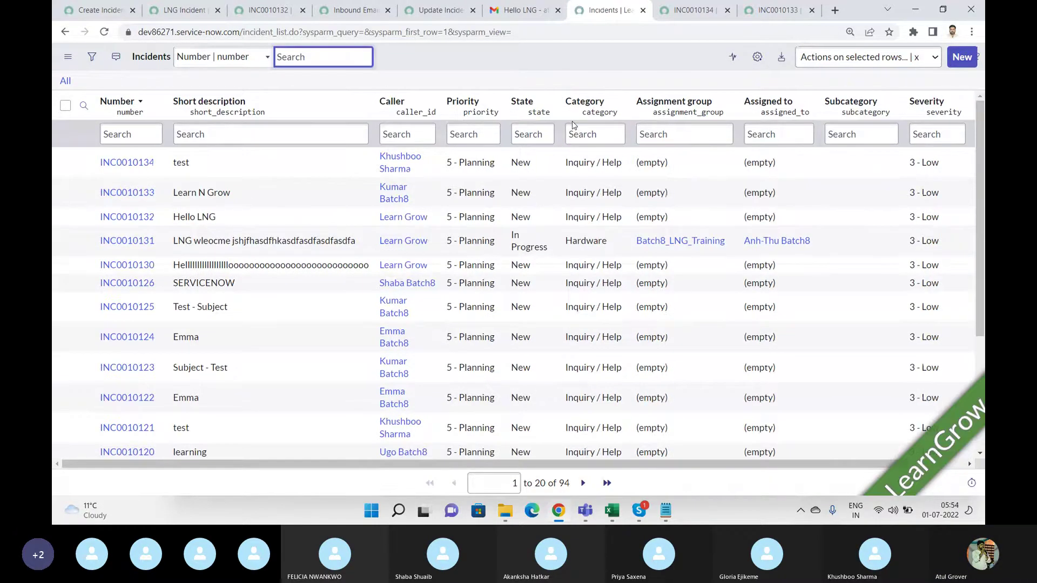
Recheck the LNG Incident action's field actions, and refresh the incident list twice to look for a new record
{"action": "left_click", "coordinate": [185, 10]}
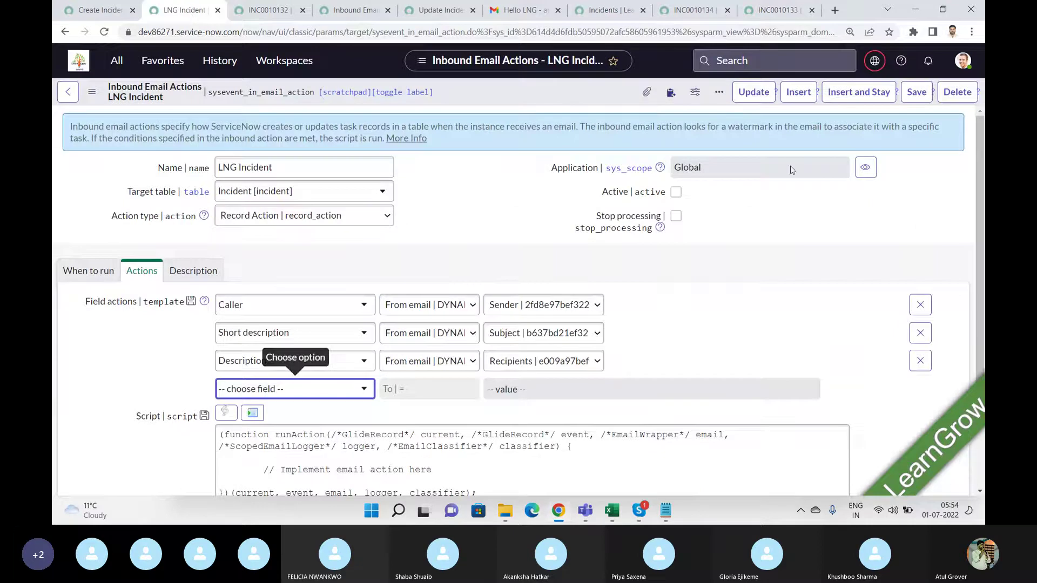
{"action": "mouse_move", "coordinate": [979, 218]}
{"action": "left_mouse_down"}
{"action": "mouse_move", "coordinate": [980, 362]}
{"action": "mouse_move", "coordinate": [980, 221]}
{"action": "left_mouse_up"}
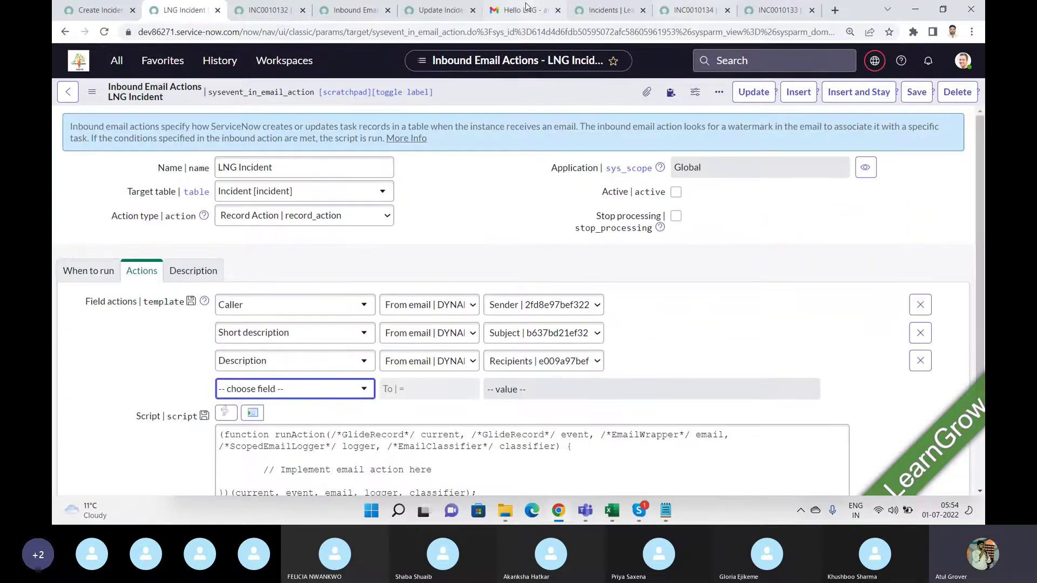
{"action": "left_click", "coordinate": [610, 10]}
{"action": "right_click", "coordinate": [474, 59]}
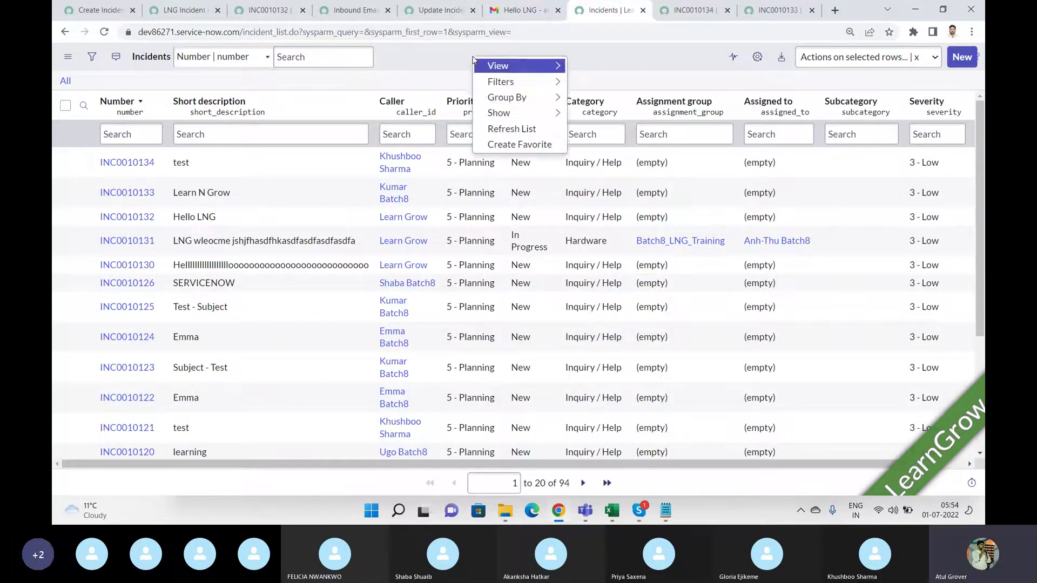
{"action": "left_click", "coordinate": [497, 129]}
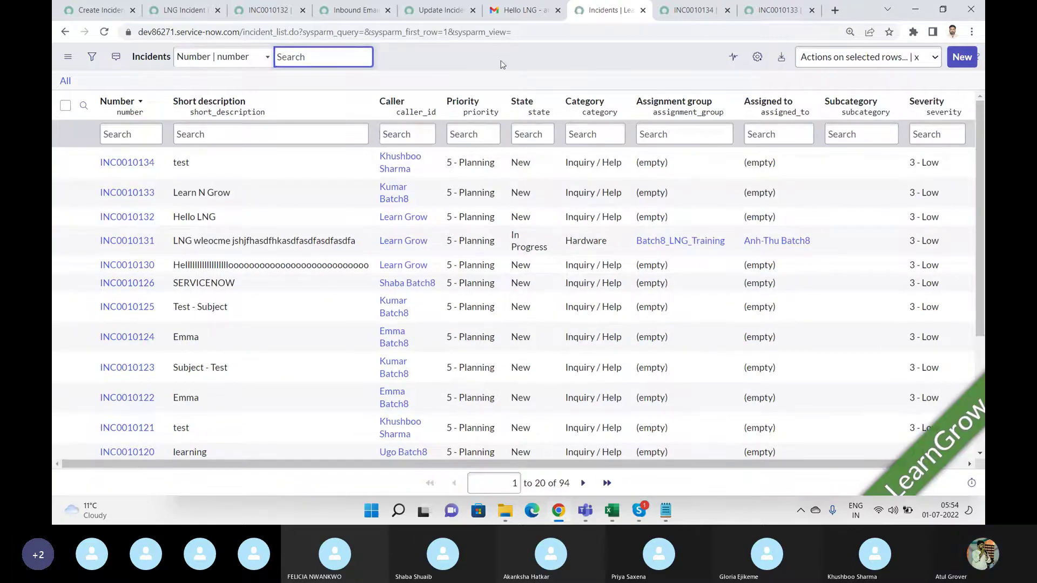
{"action": "right_click", "coordinate": [501, 64]}
{"action": "left_click", "coordinate": [542, 134]}
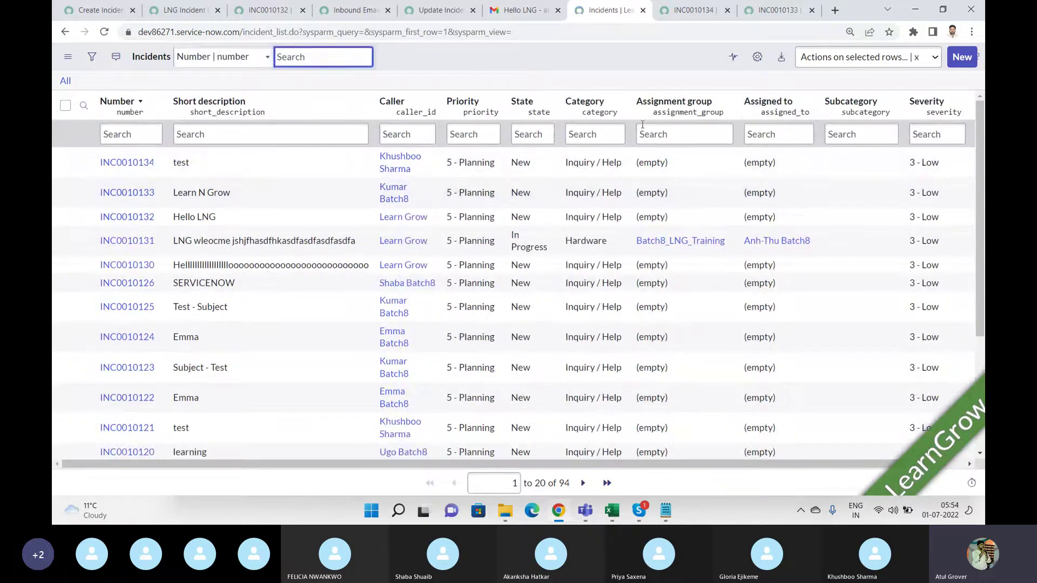
From the Create Incident record, find the Emails system log in the navigator and open it in a separate browser tab
{"action": "left_click", "coordinate": [98, 16]}
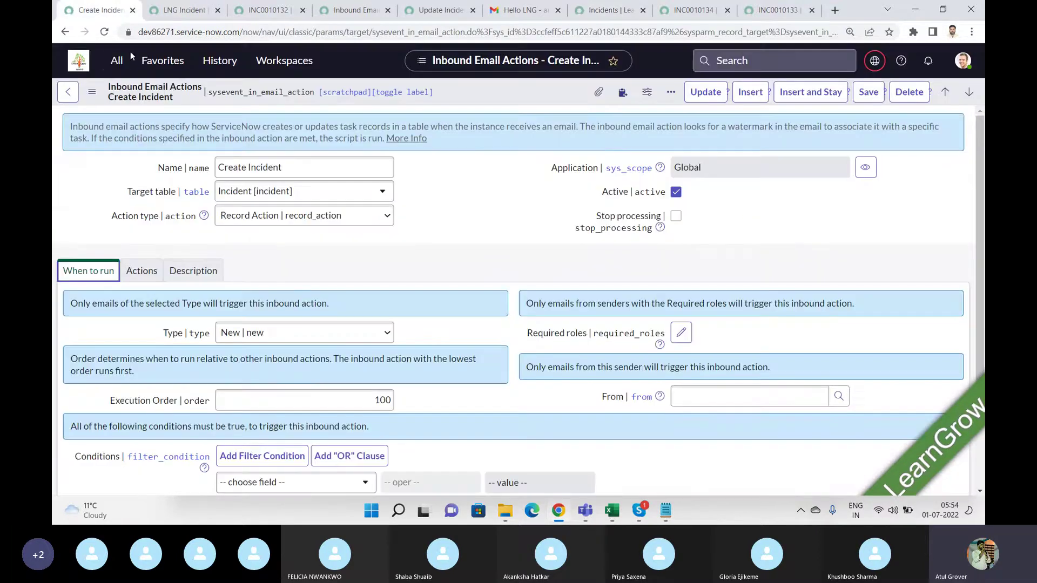
{"action": "left_click", "coordinate": [116, 60]}
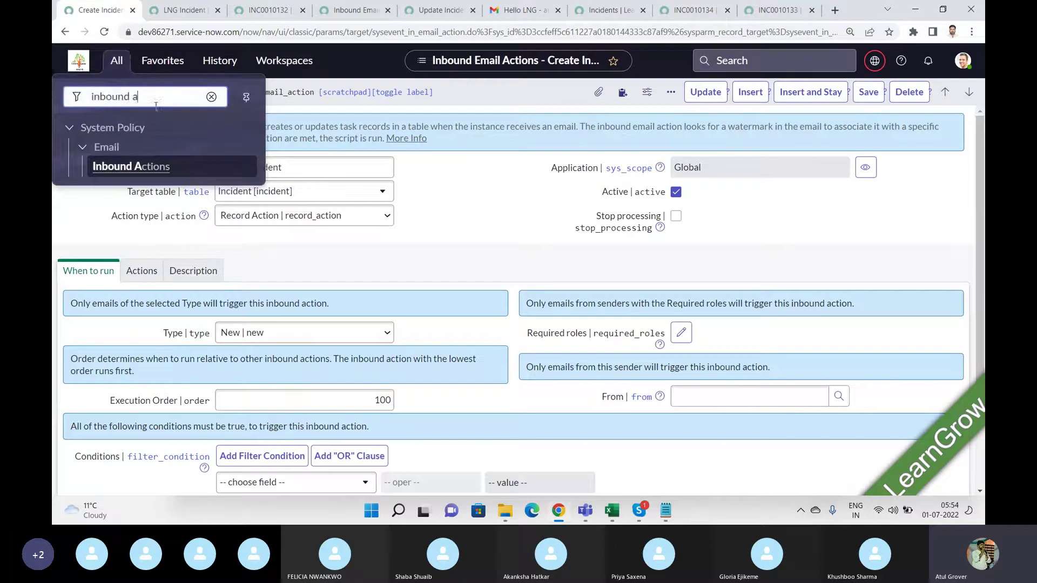
{"action": "left_click_drag", "start_coordinate": [157, 98], "coordinate": [54, 91]}
{"action": "type", "text": "emails"}
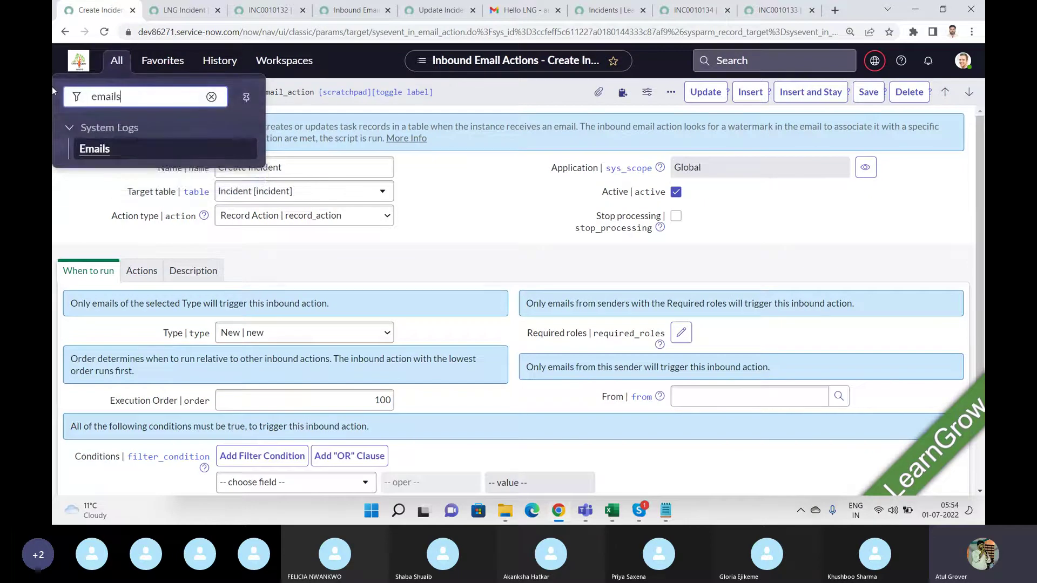
{"action": "middle_click", "coordinate": [95, 149]}
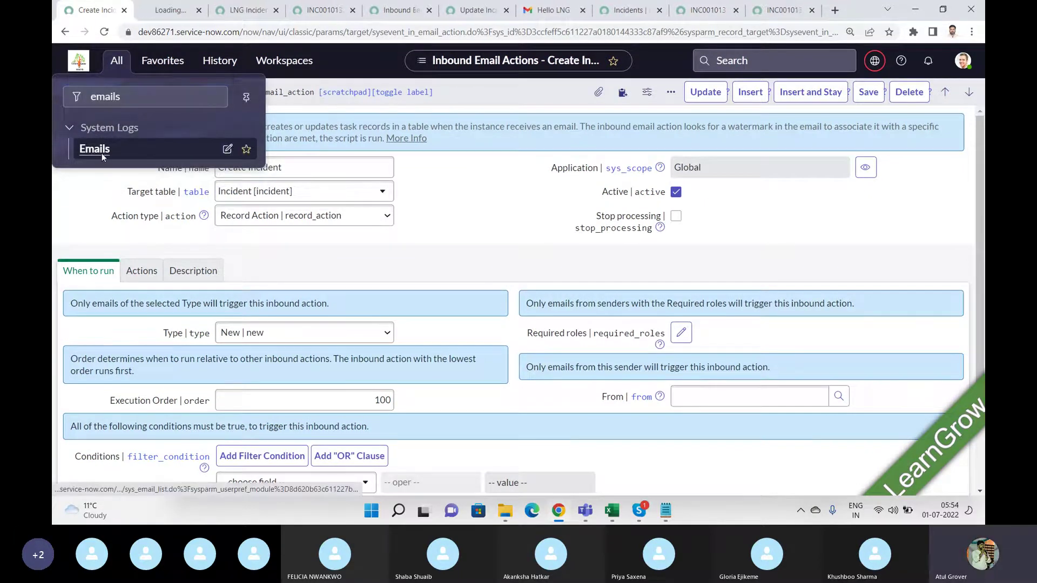
{"action": "left_click", "coordinate": [162, 12]}
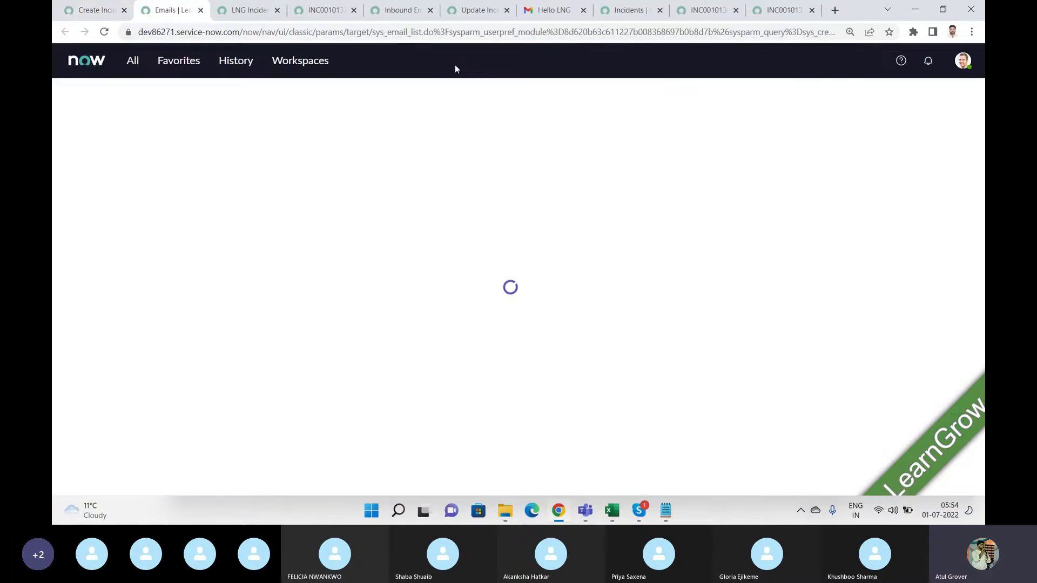
Filter today's email log to the sender of the "test" email and refresh the list to check for newer messages
{"action": "left_click", "coordinate": [867, 170]}
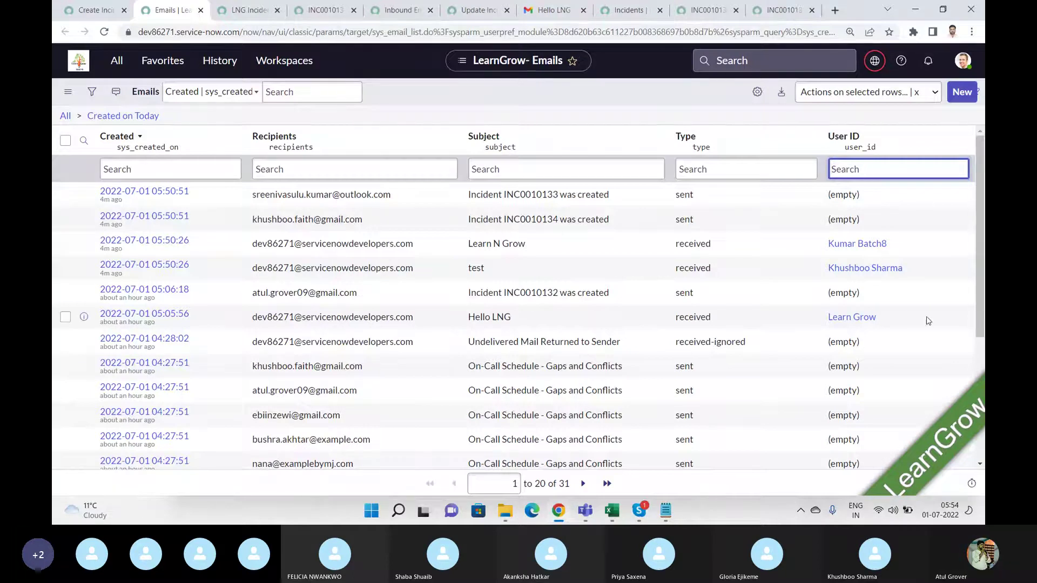
{"action": "right_click", "coordinate": [880, 273]}
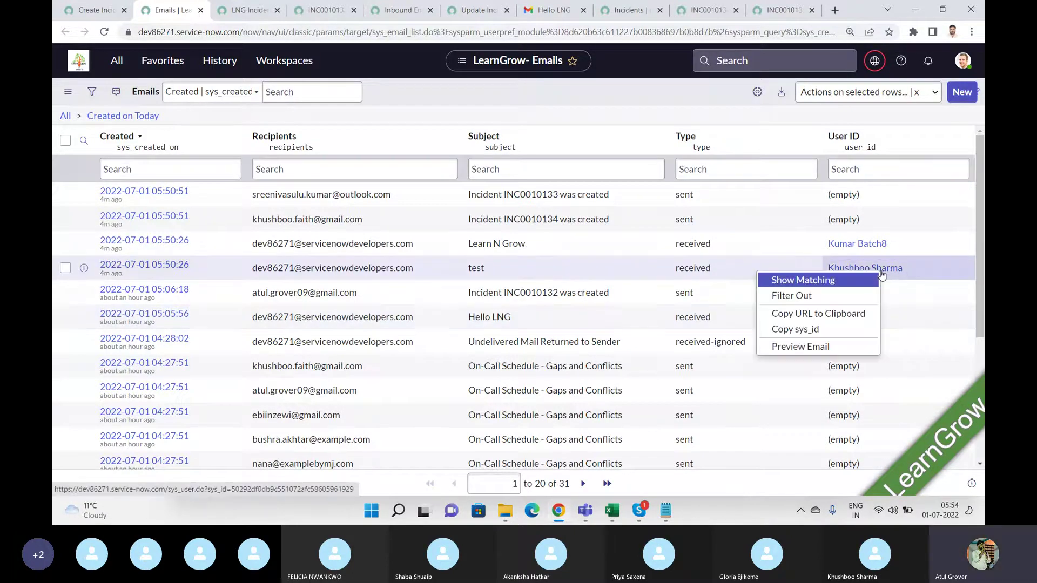
{"action": "left_click", "coordinate": [818, 279]}
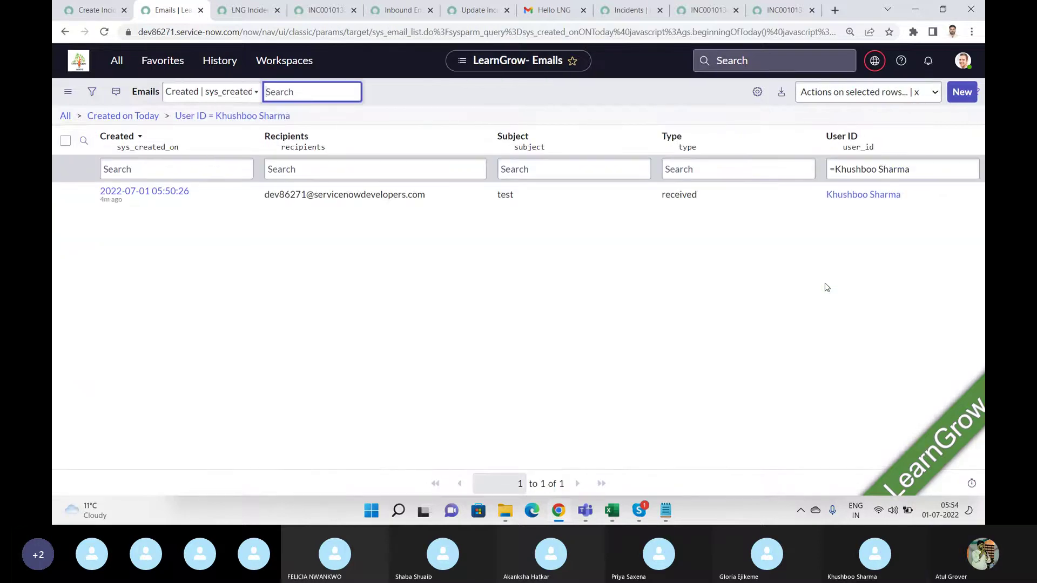
{"action": "right_click", "coordinate": [577, 97]}
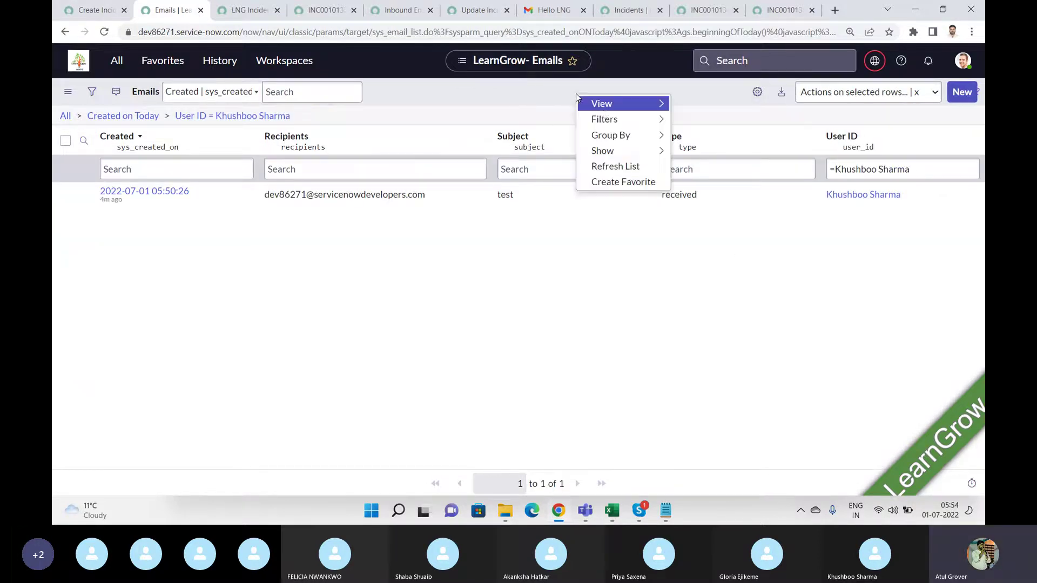
{"action": "left_click", "coordinate": [616, 166]}
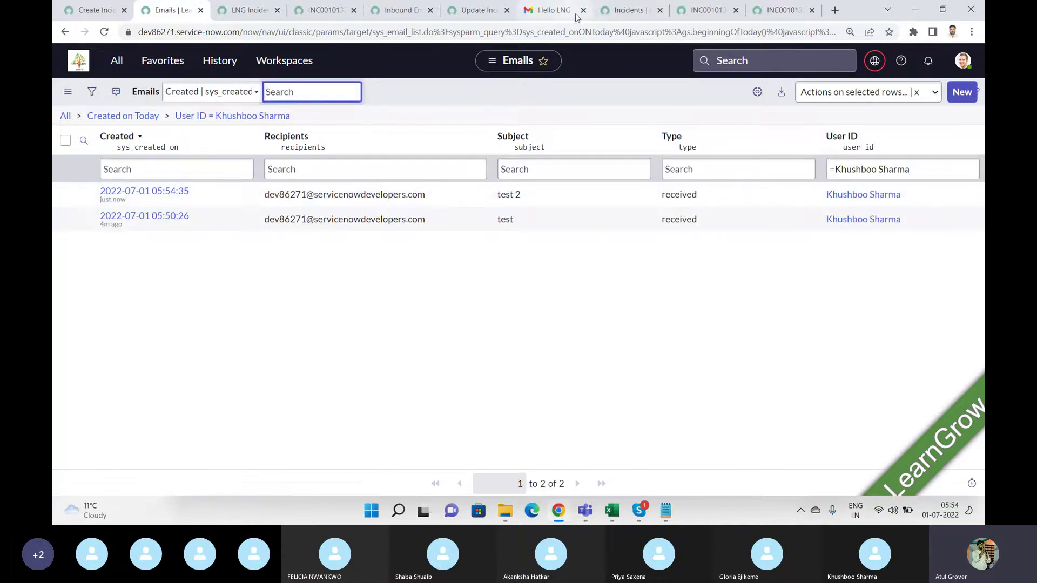
Go back to the incident list and refresh it to look for an incident created from the "test 2" email
{"action": "left_click", "coordinate": [628, 12]}
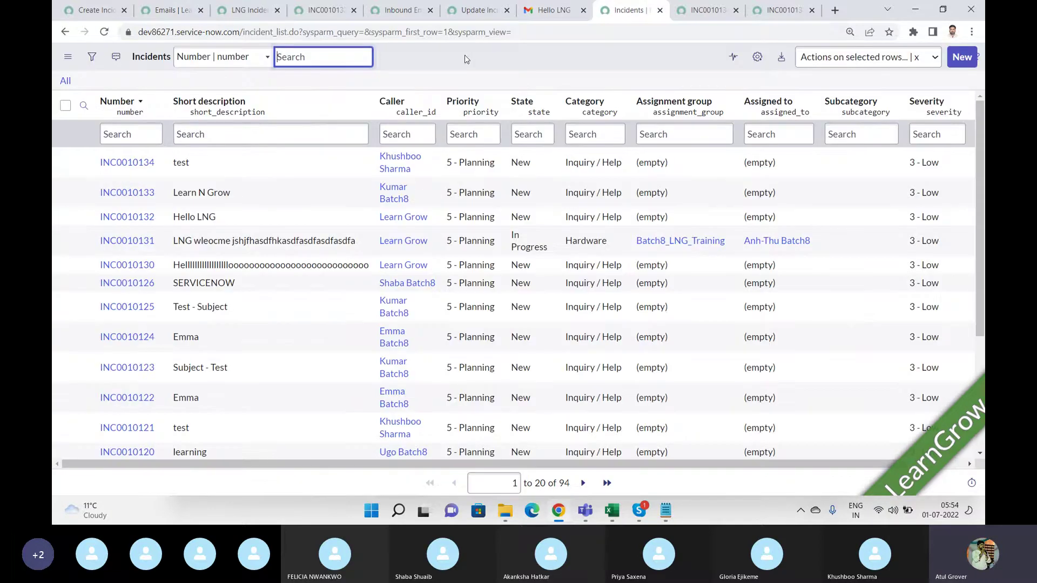
{"action": "right_click", "coordinate": [467, 56]}
{"action": "left_click", "coordinate": [489, 128]}
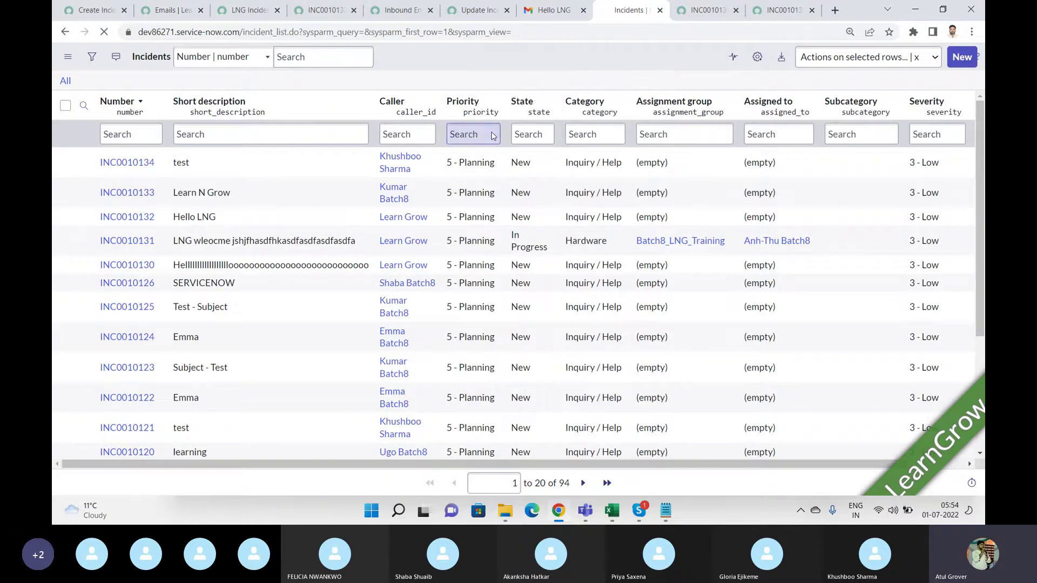
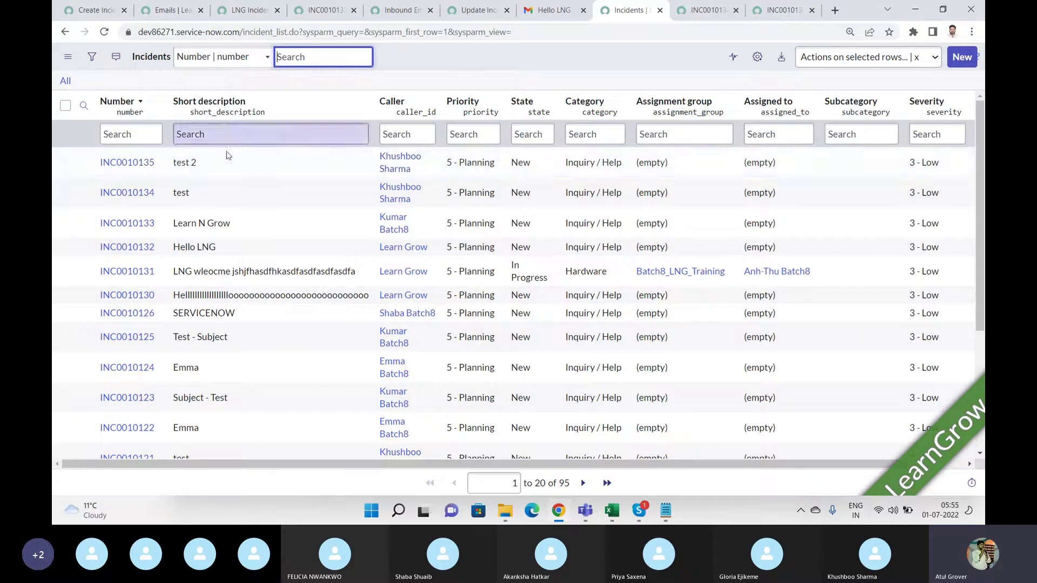
Open the "test 2" incident and compare its Description and Assigned to fields with the email text in its activity comments
{"action": "left_click", "coordinate": [127, 164]}
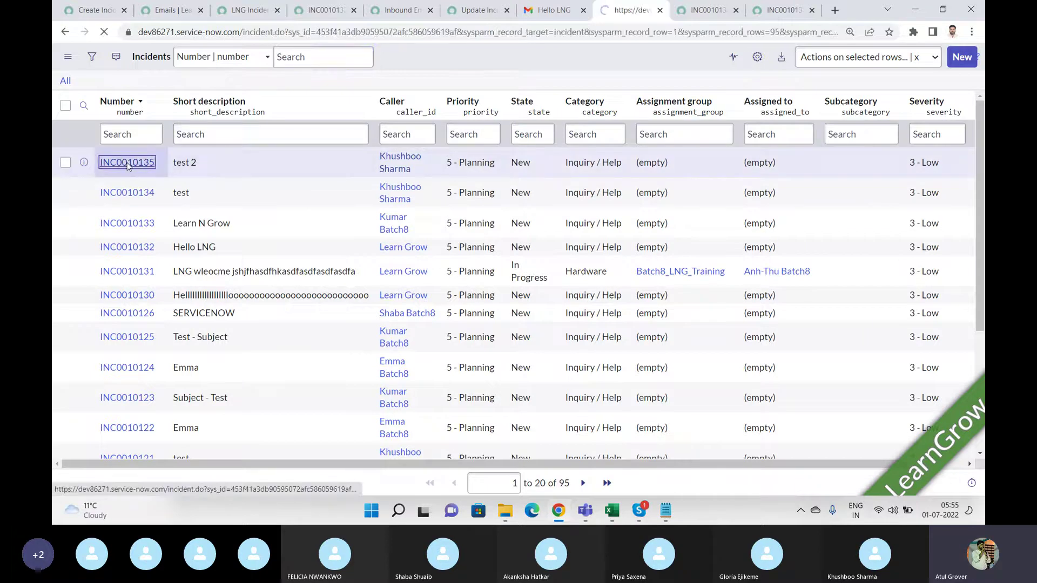
{"action": "left_click", "coordinate": [257, 327]}
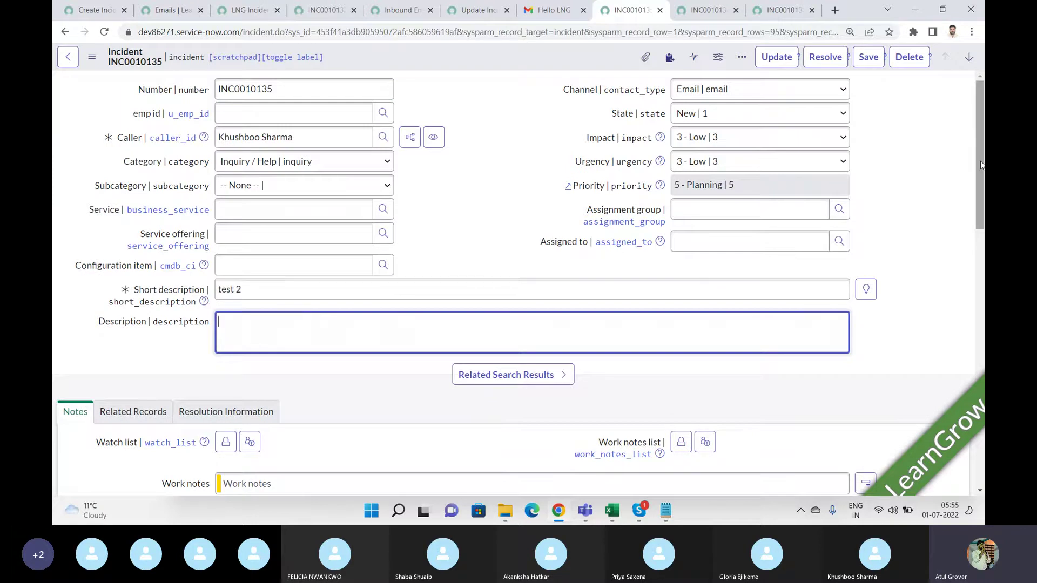
{"action": "left_click_drag", "start_coordinate": [980, 164], "coordinate": [980, 281]}
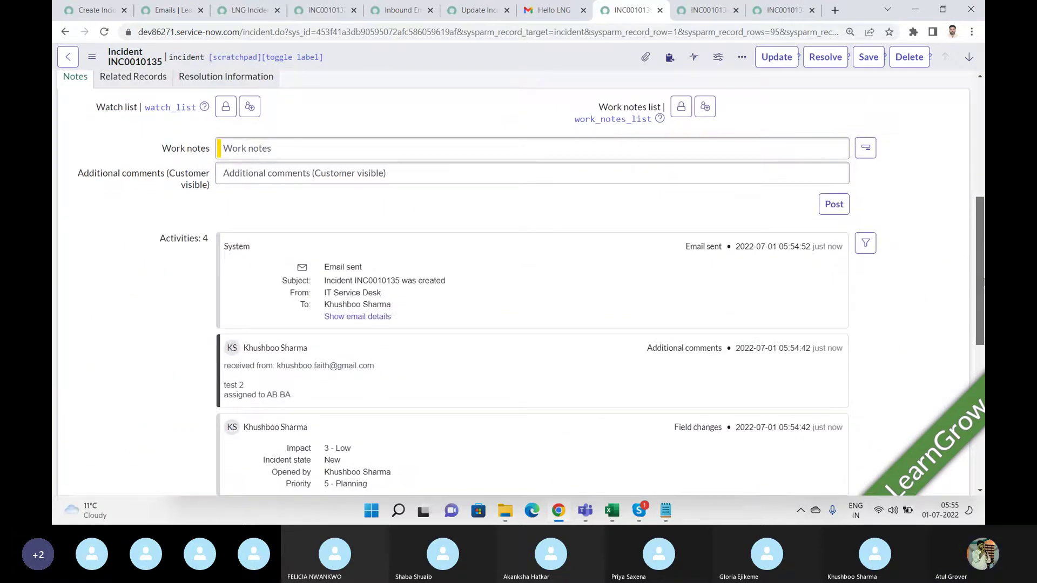
{"action": "left_click_drag", "start_coordinate": [984, 282], "coordinate": [981, 163]}
{"action": "left_click", "coordinate": [748, 241]}
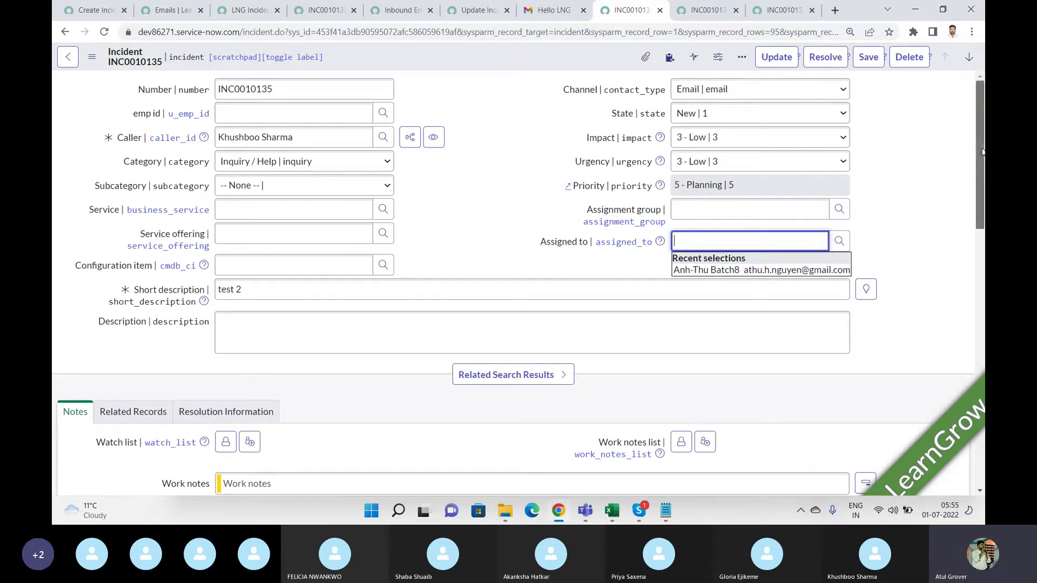
{"action": "left_click_drag", "start_coordinate": [980, 148], "coordinate": [980, 235]}
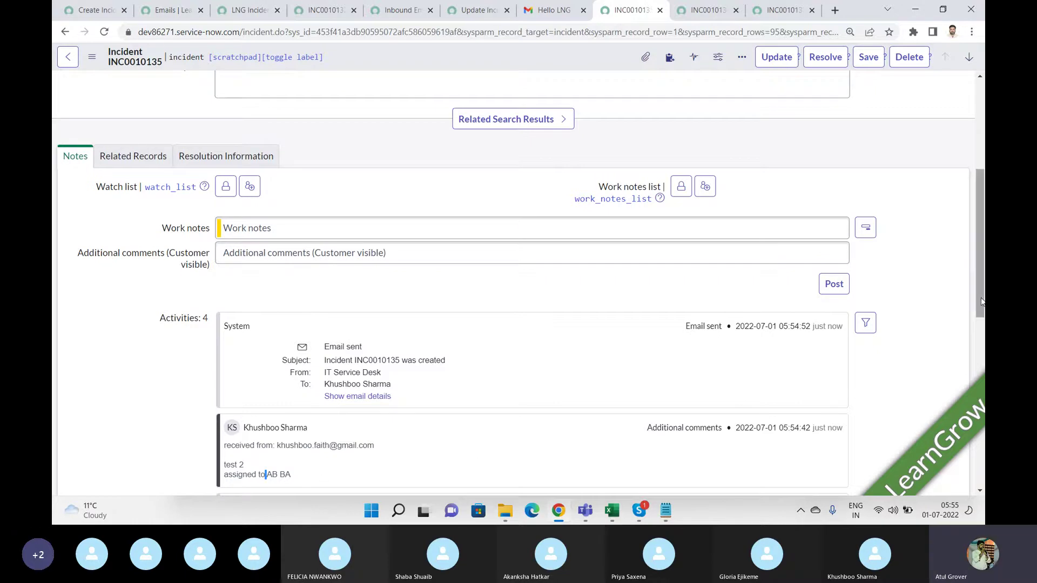
{"action": "left_click_drag", "start_coordinate": [981, 301], "coordinate": [982, 213]}
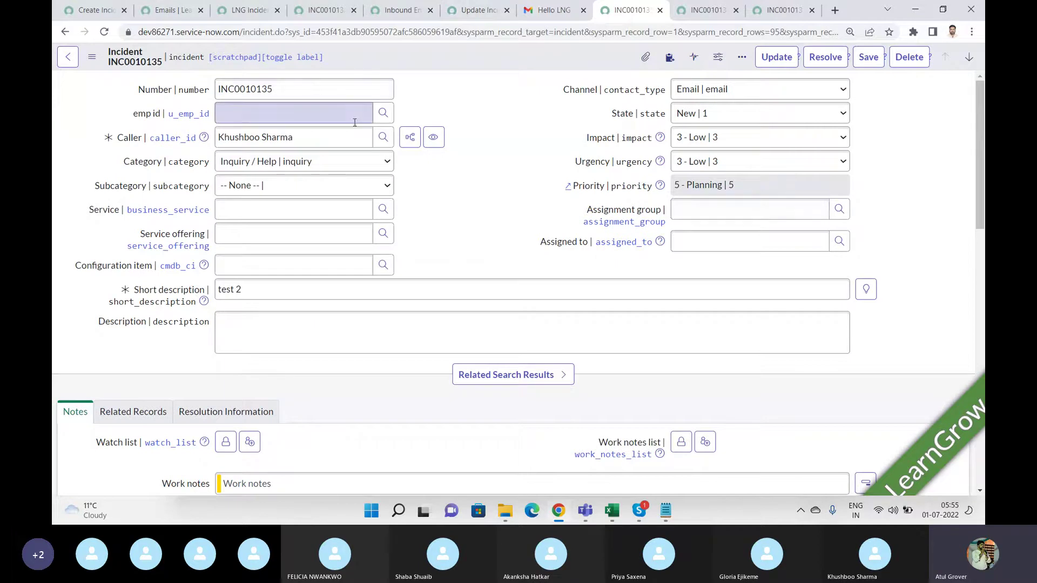
{"action": "left_click_drag", "start_coordinate": [980, 164], "coordinate": [980, 274]}
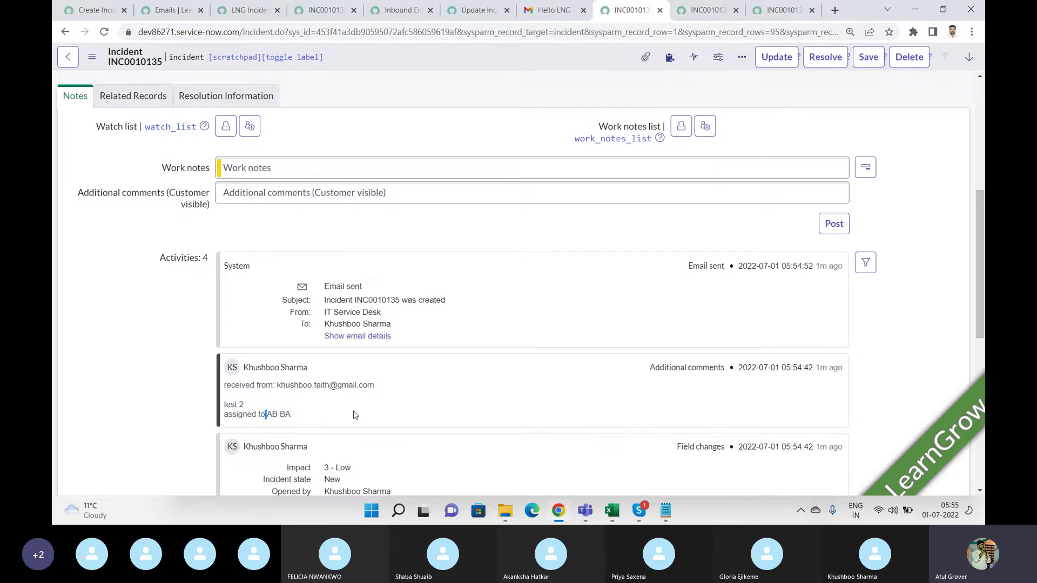
{"action": "left_click_drag", "start_coordinate": [300, 416], "coordinate": [226, 422]}
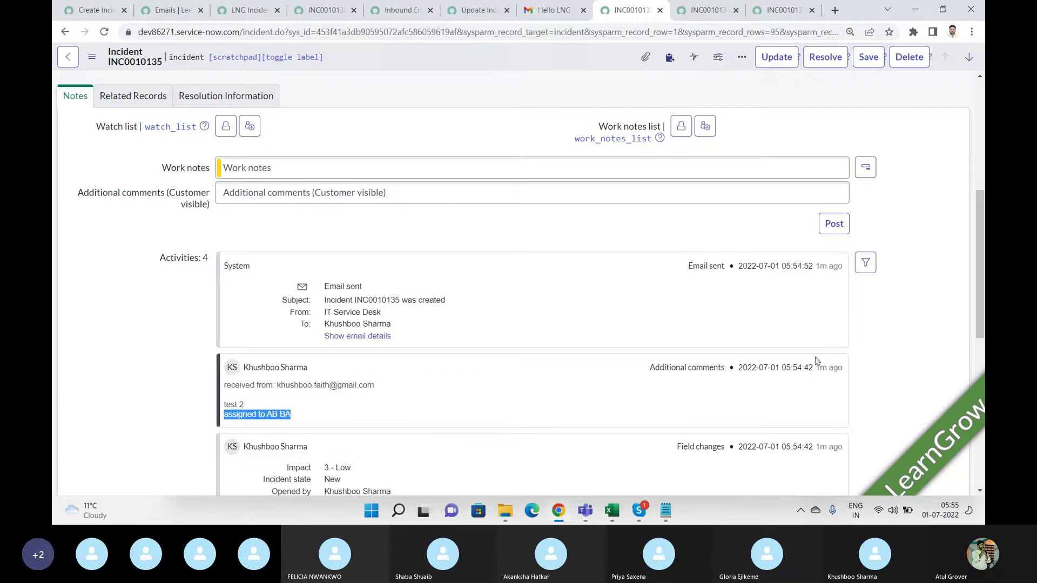
{"action": "left_click_drag", "start_coordinate": [980, 283], "coordinate": [978, 164]}
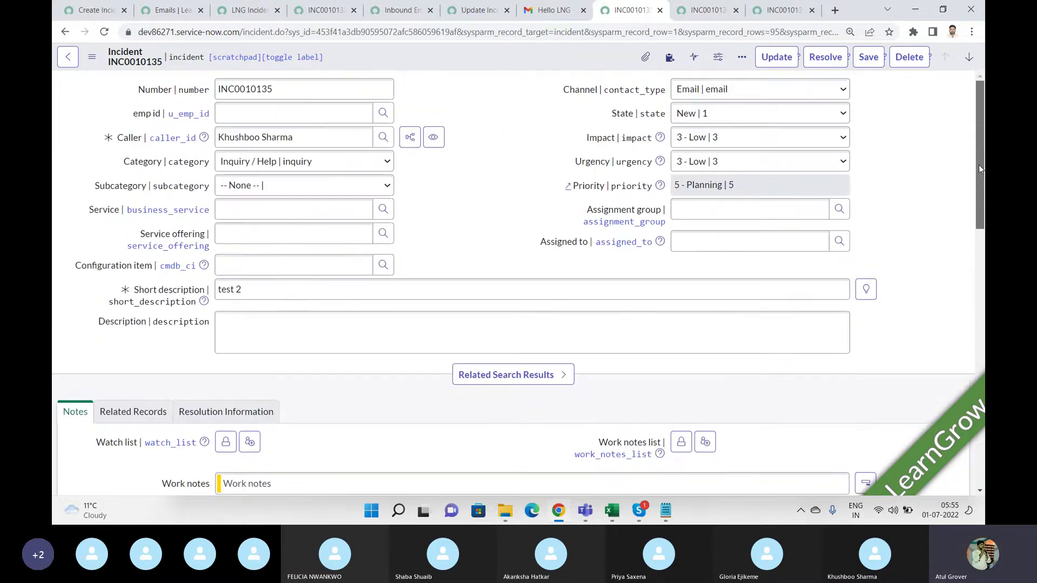
{"action": "left_click", "coordinate": [266, 330]}
Return to the LNG Incident inbound action, passing the email log, and examine its script below the field actions
{"action": "left_click", "coordinate": [174, 10]}
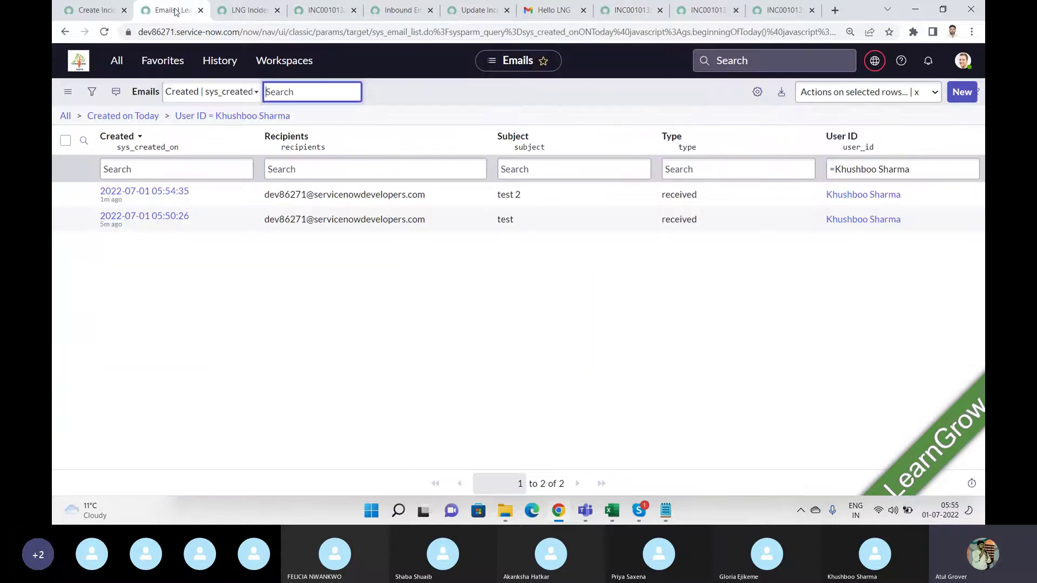
{"action": "left_click", "coordinate": [248, 11]}
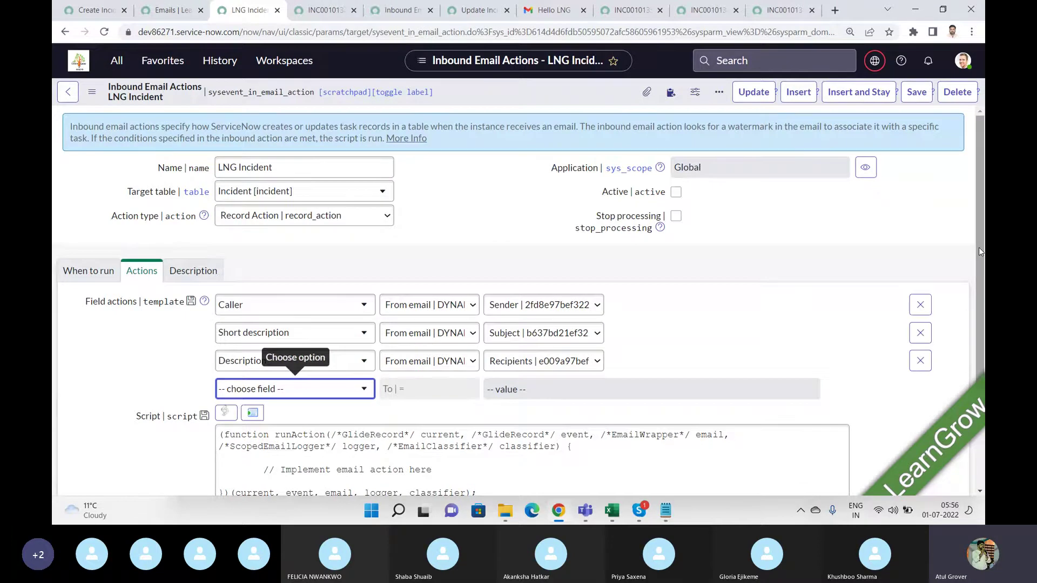
{"action": "left_click_drag", "start_coordinate": [978, 248], "coordinate": [976, 339]}
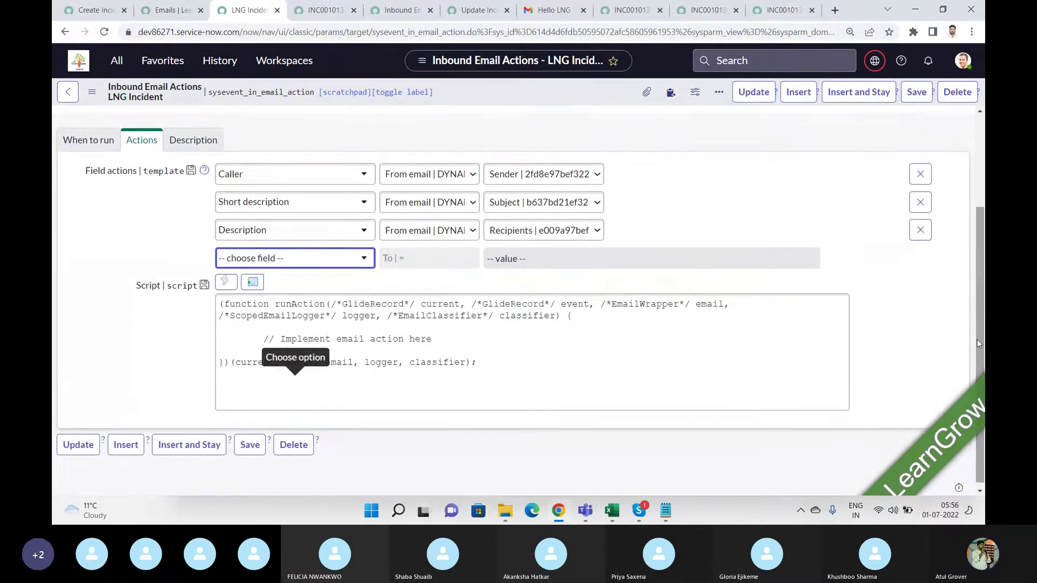
{"action": "left_click", "coordinate": [540, 344]}
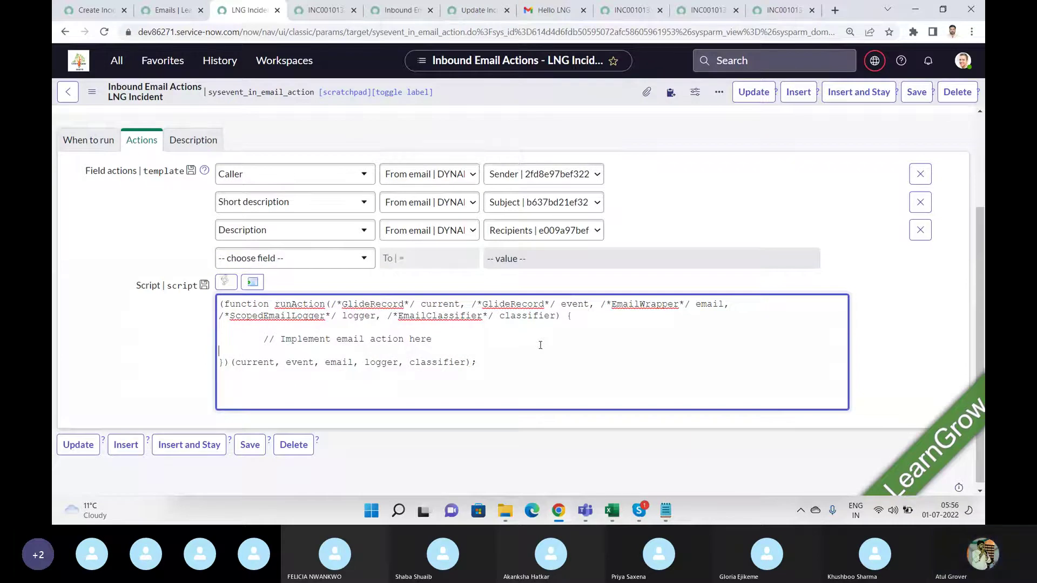
Copy current.insert(); from the Create Incident action's script and paste it below the "Implement email action here" comment in the LNG Incident script
{"action": "left_click", "coordinate": [95, 9]}
{"action": "left_click", "coordinate": [142, 271]}
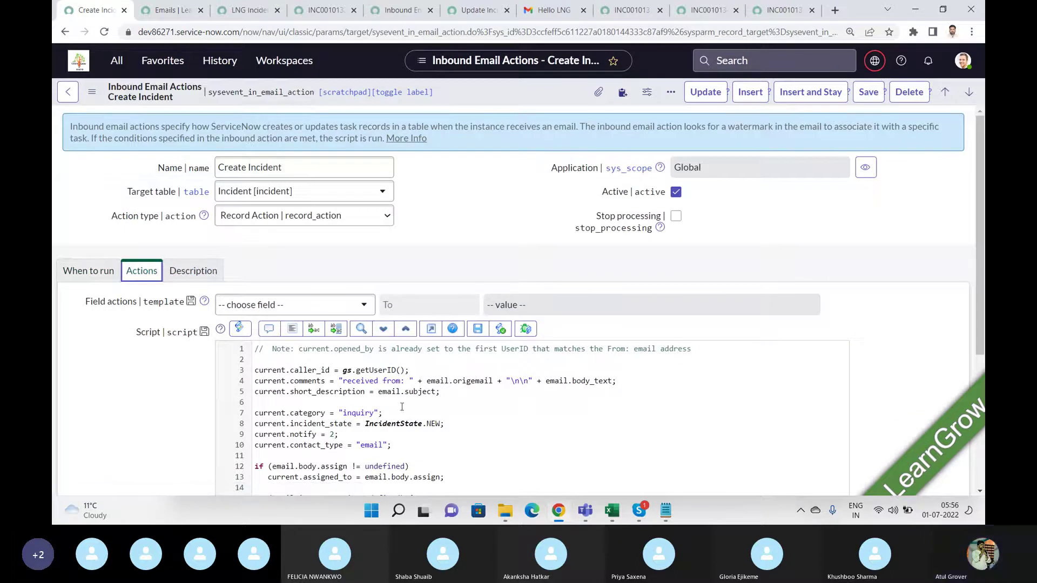
{"action": "left_click_drag", "start_coordinate": [976, 278], "coordinate": [982, 383]}
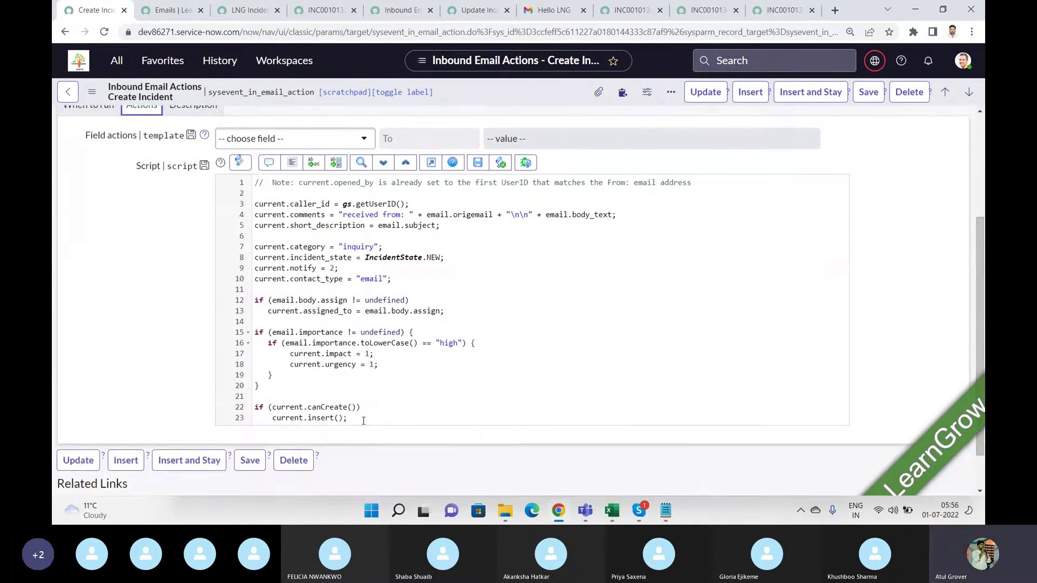
{"action": "left_click_drag", "start_coordinate": [348, 418], "coordinate": [272, 418]}
{"action": "key", "text": "ctrl+c"}
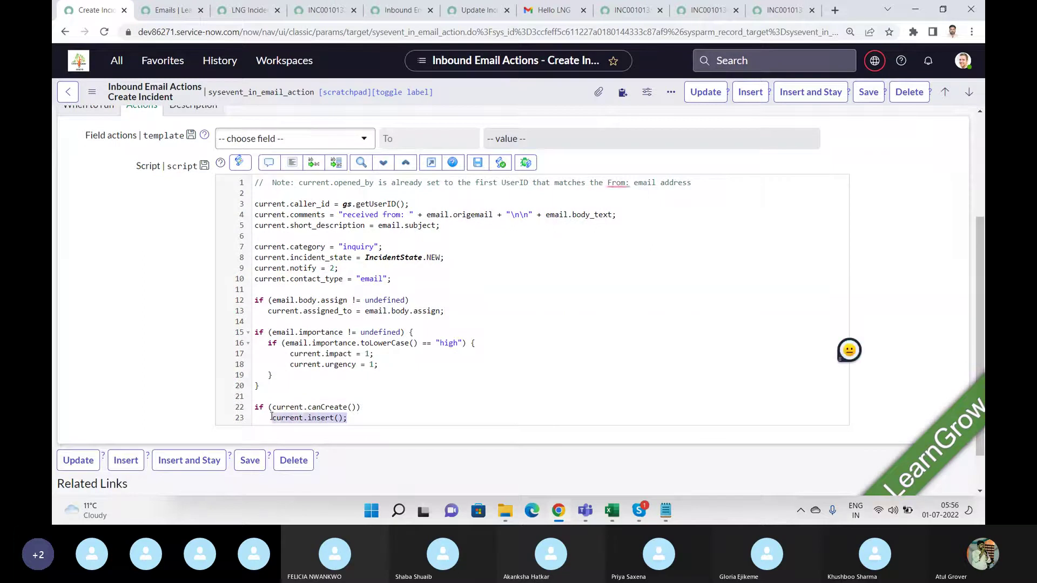
{"action": "left_click", "coordinate": [248, 10]}
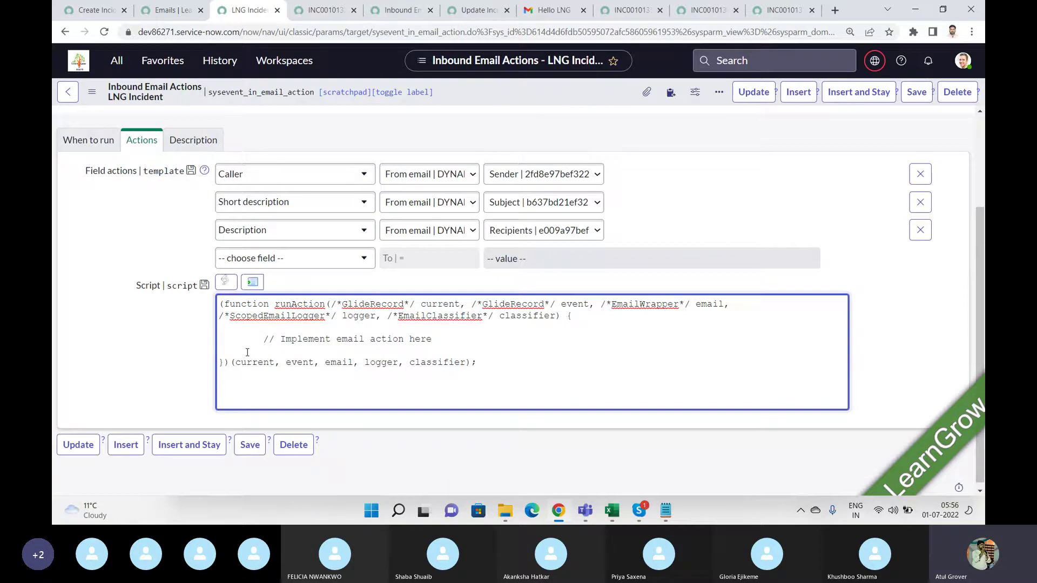
{"action": "left_click", "coordinate": [248, 352]}
{"action": "key", "text": "ctrl+v"}
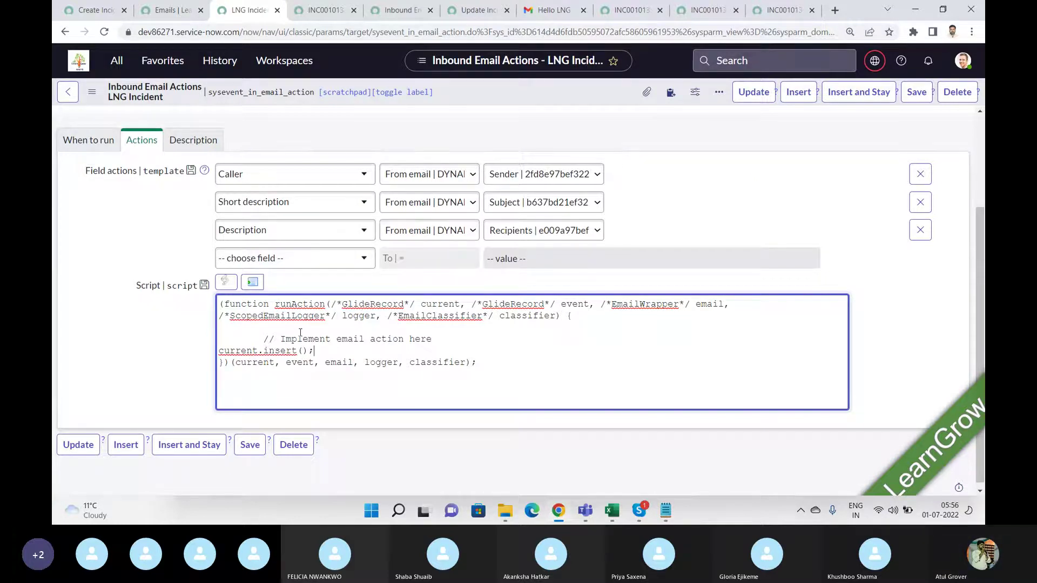
Search the fields available for the fourth field action row for "inse" and "Save", and browse the list without choosing one
{"action": "left_click", "coordinate": [326, 265]}
{"action": "type", "text": "i"}
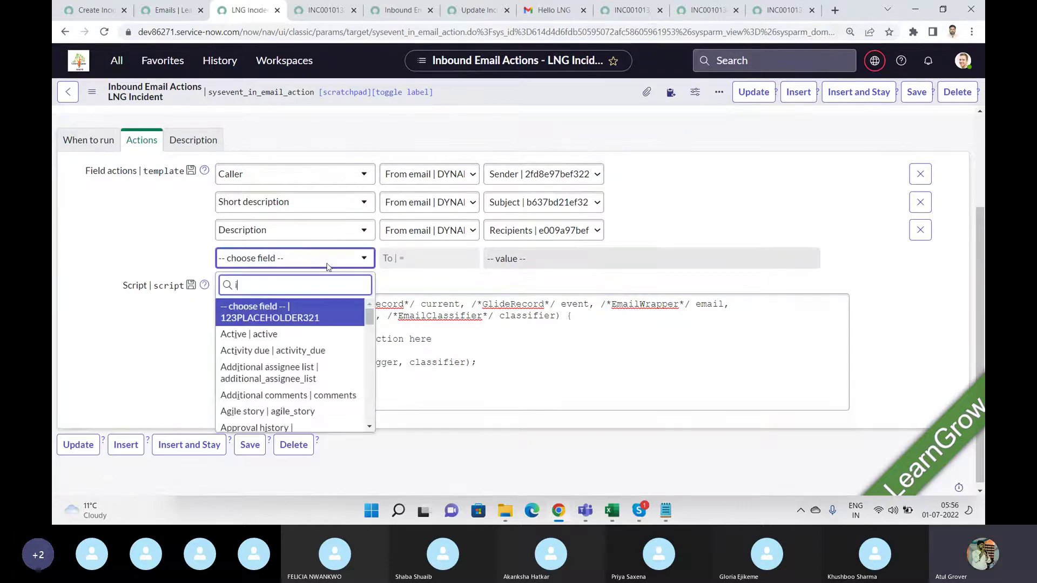
{"action": "type", "text": "nse"}
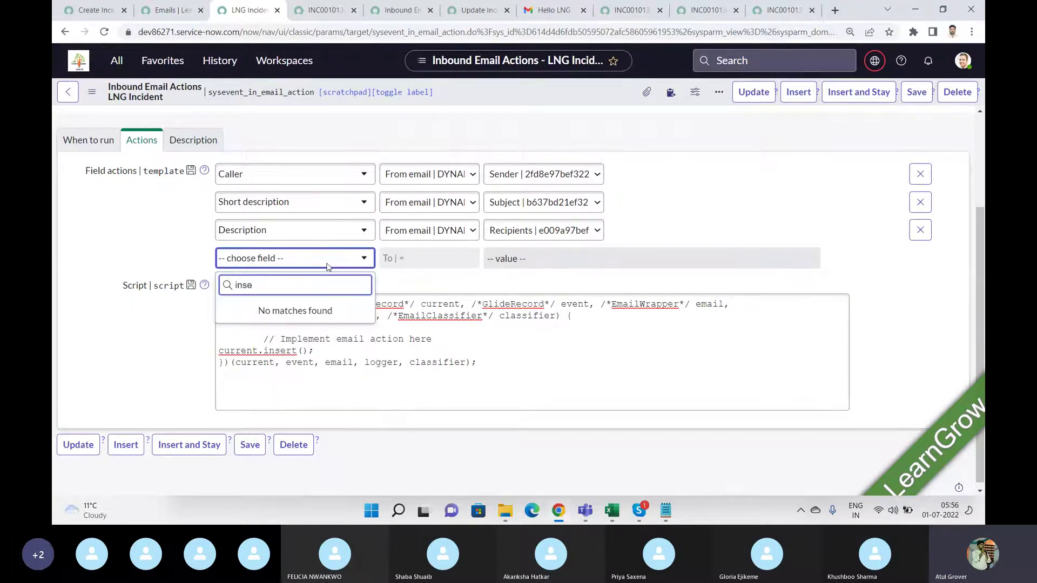
{"action": "key", "text": "BackSpace"}
{"action": "key", "text": "BackSpace"}
{"action": "key", "text": "BackSpace"}
{"action": "key", "text": "BackSpace"}
{"action": "type", "text": "Save"}
{"action": "key", "text": "BackSpace"}
{"action": "key", "text": "BackSpace"}
{"action": "key", "text": "BackSpace"}
{"action": "key", "text": "BackSpace"}
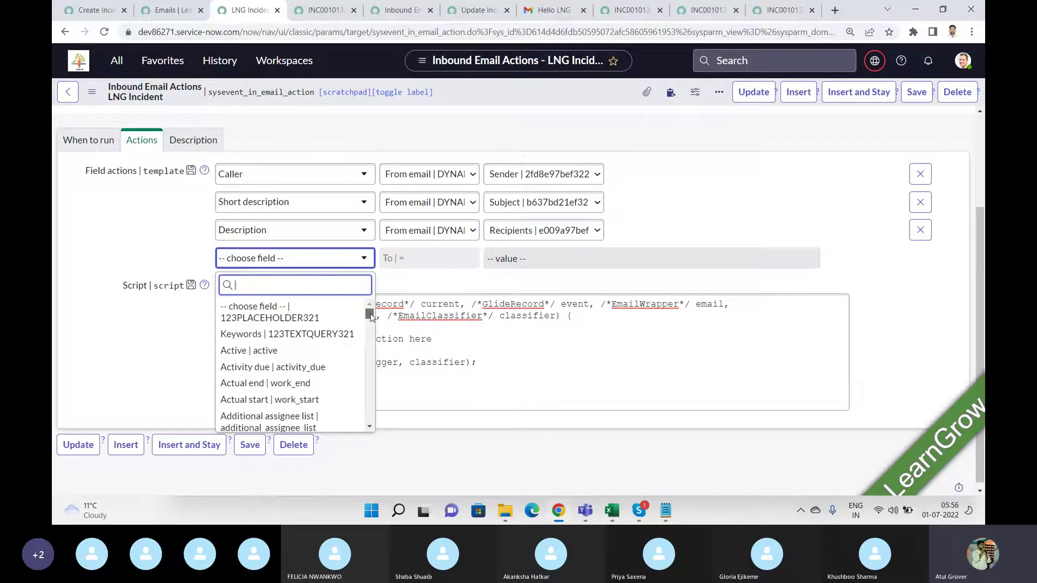
{"action": "scroll", "coordinate": [370, 316], "scroll_direction": "down", "scroll_amount": 3}
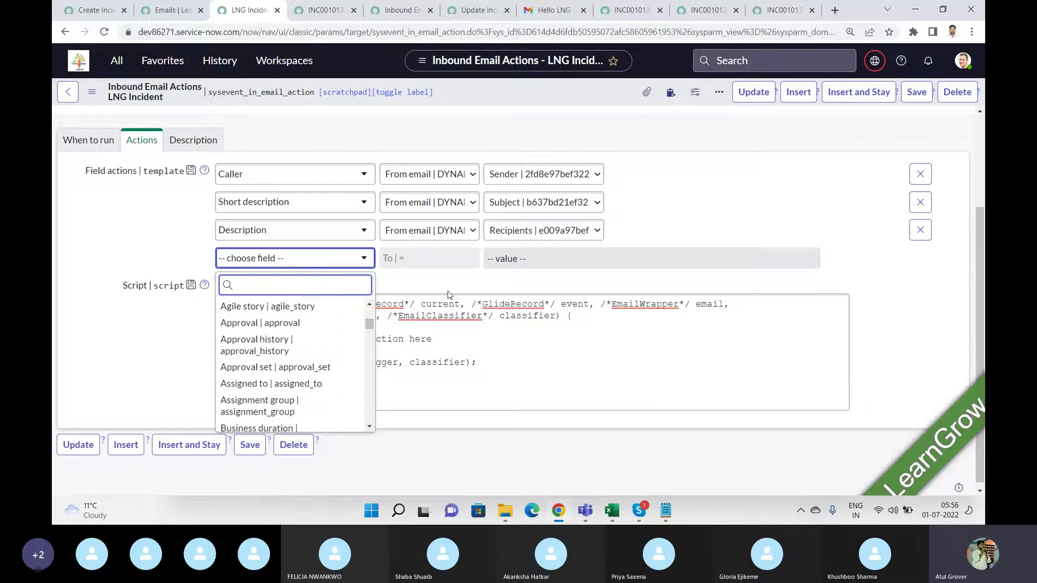
{"action": "left_click", "coordinate": [582, 283]}
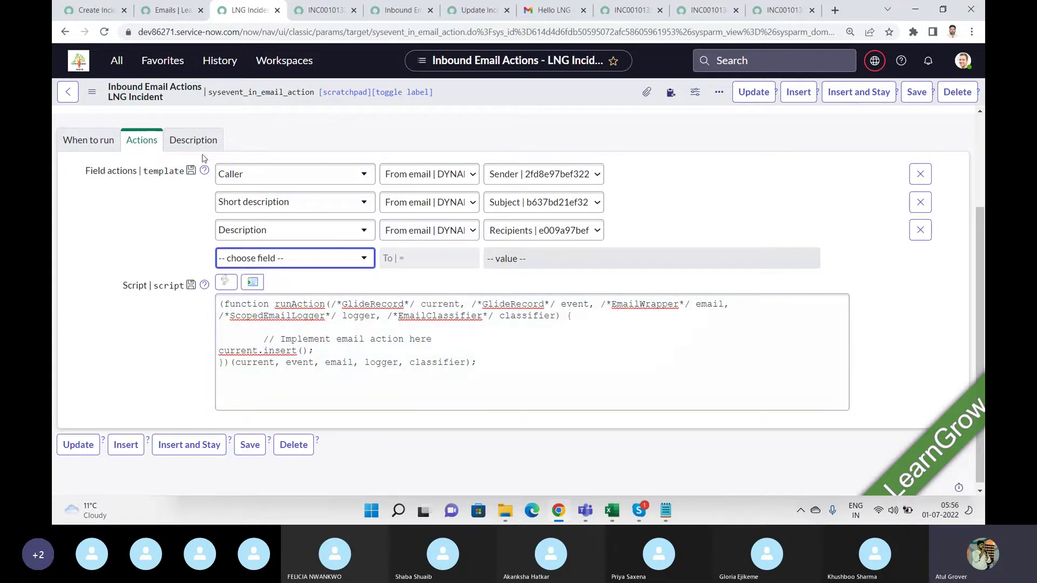
Check the LNG Incident action's description and field actions, set the action to Active, and save the record
{"action": "left_click", "coordinate": [195, 141]}
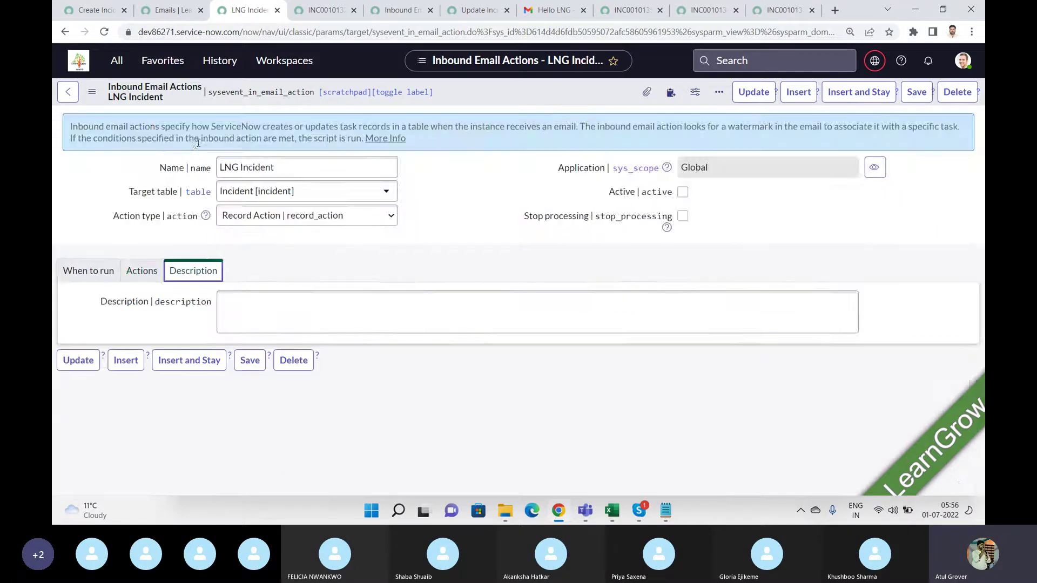
{"action": "left_click", "coordinate": [142, 279]}
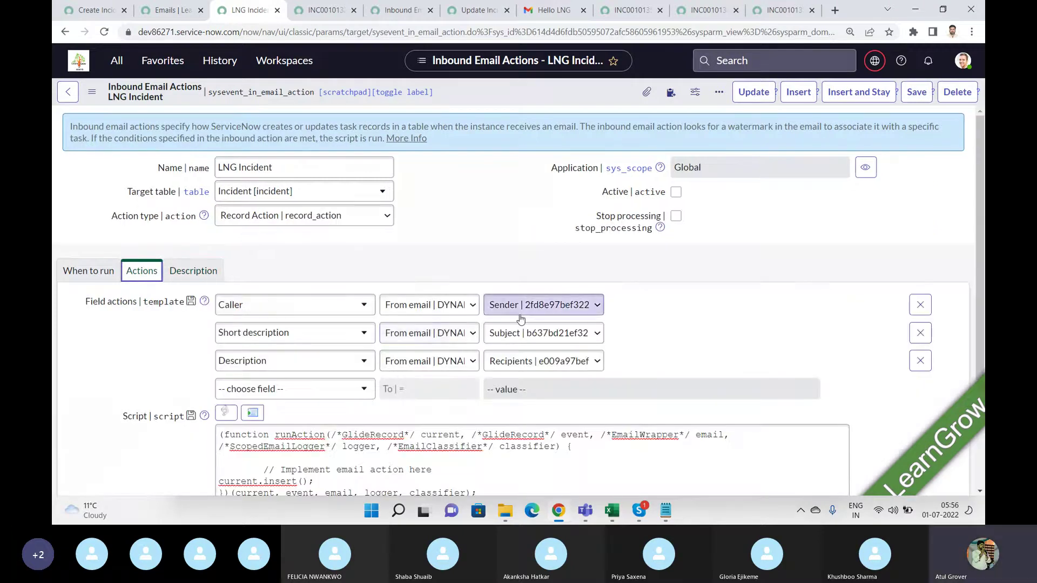
{"action": "left_click", "coordinate": [676, 191]}
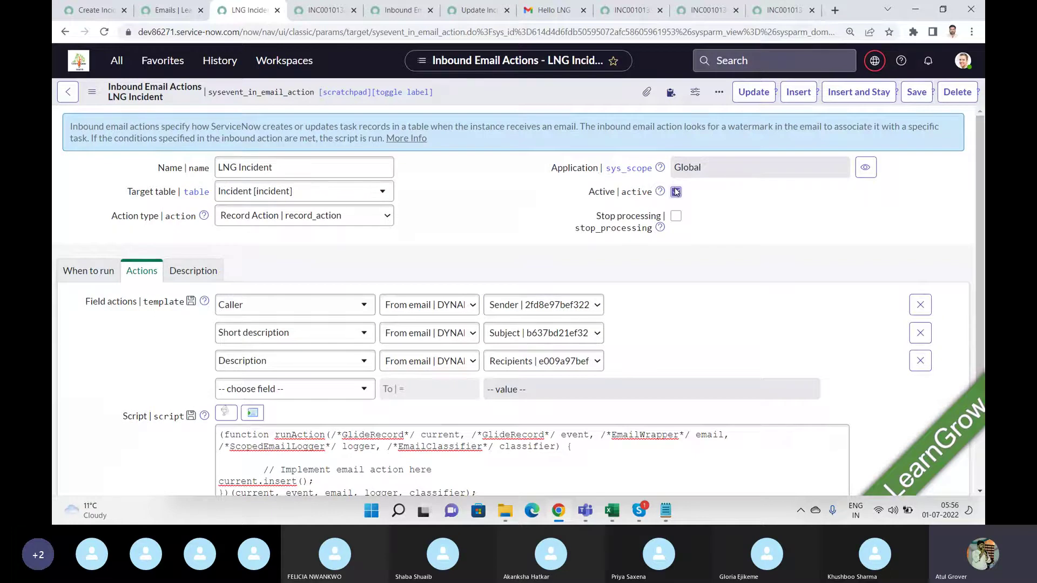
{"action": "left_click", "coordinate": [916, 96]}
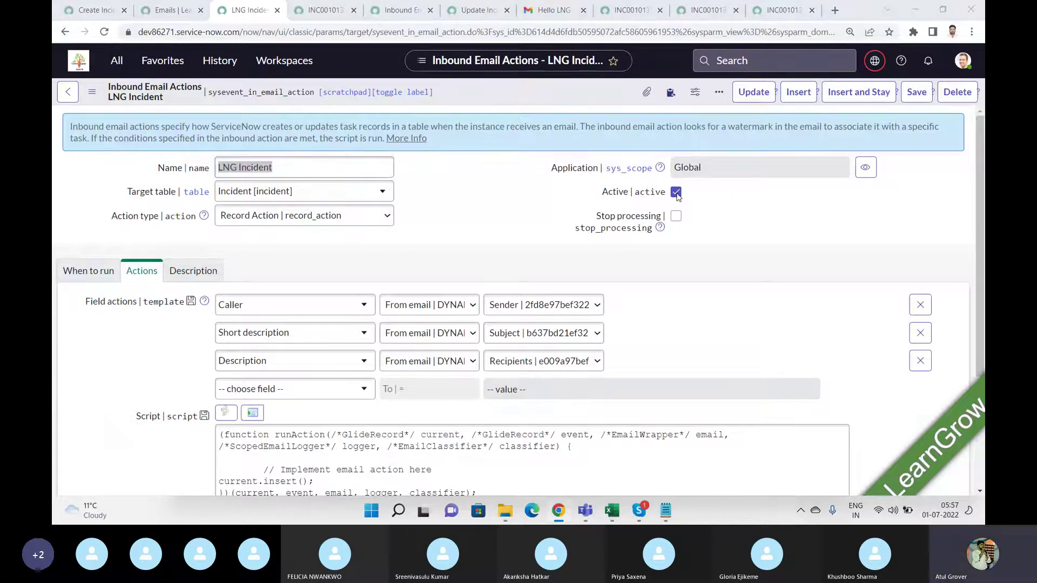
Return to the LNG Incident inbound action after a glance at the Skype call and view its When to run settings
{"action": "key", "text": "alt+Tab"}
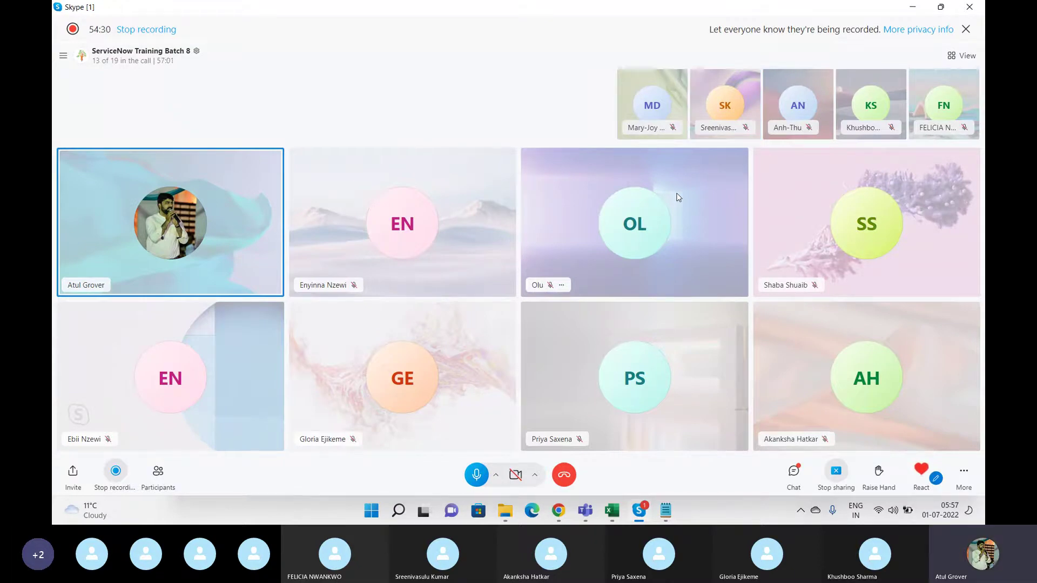
{"action": "key", "text": "alt+Tab"}
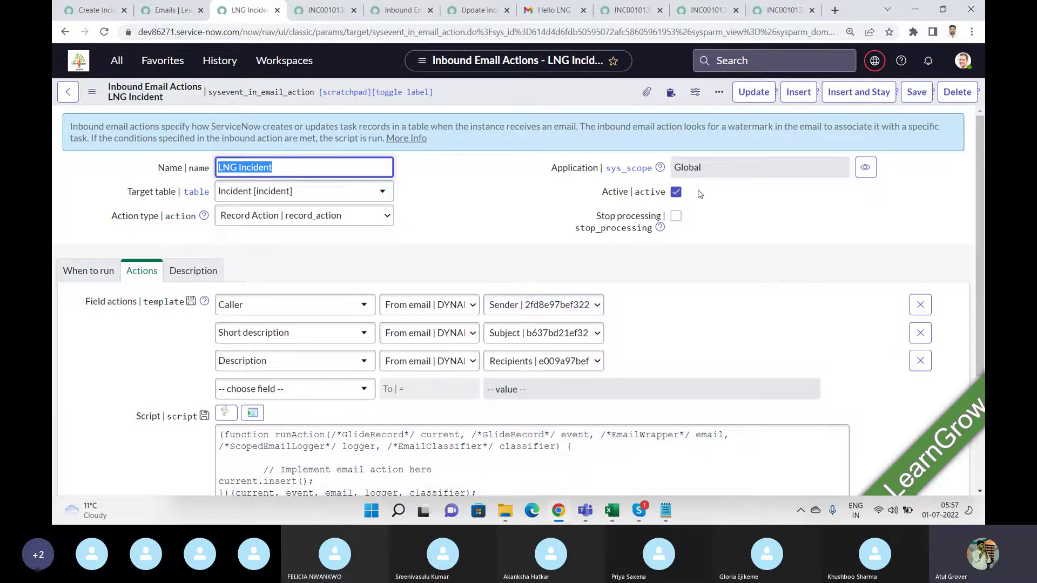
{"action": "left_click", "coordinate": [85, 278]}
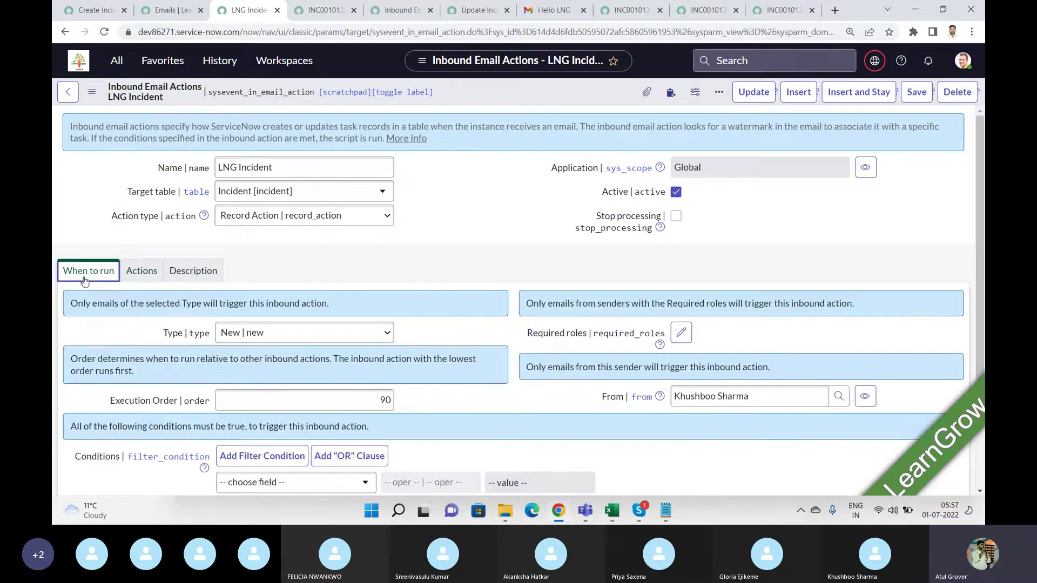
Switch to the email log and refresh the list to look for a new message from the filtered sender
{"action": "left_click", "coordinate": [174, 11]}
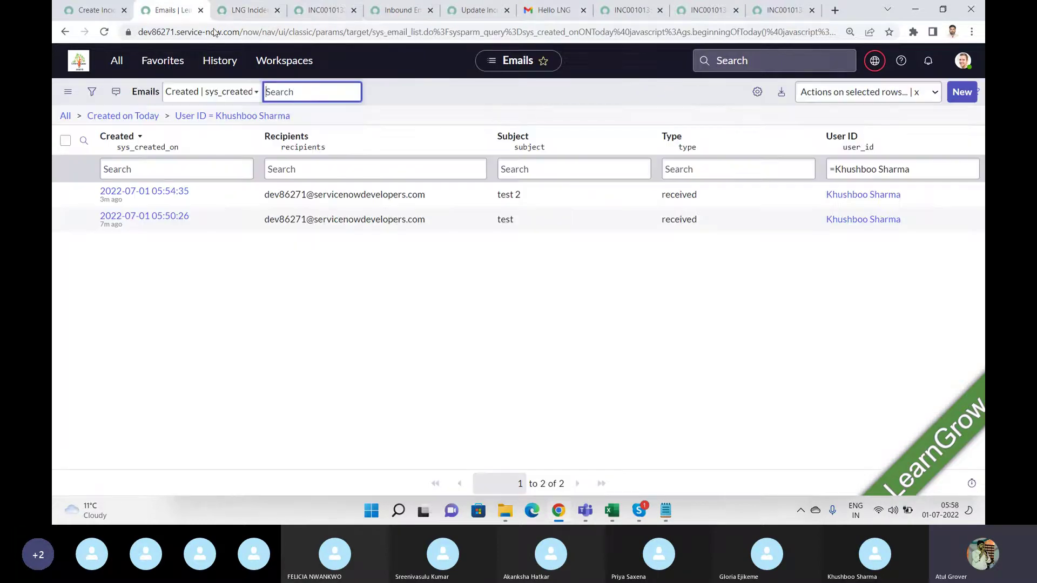
{"action": "right_click", "coordinate": [542, 97]}
{"action": "left_click", "coordinate": [576, 166]}
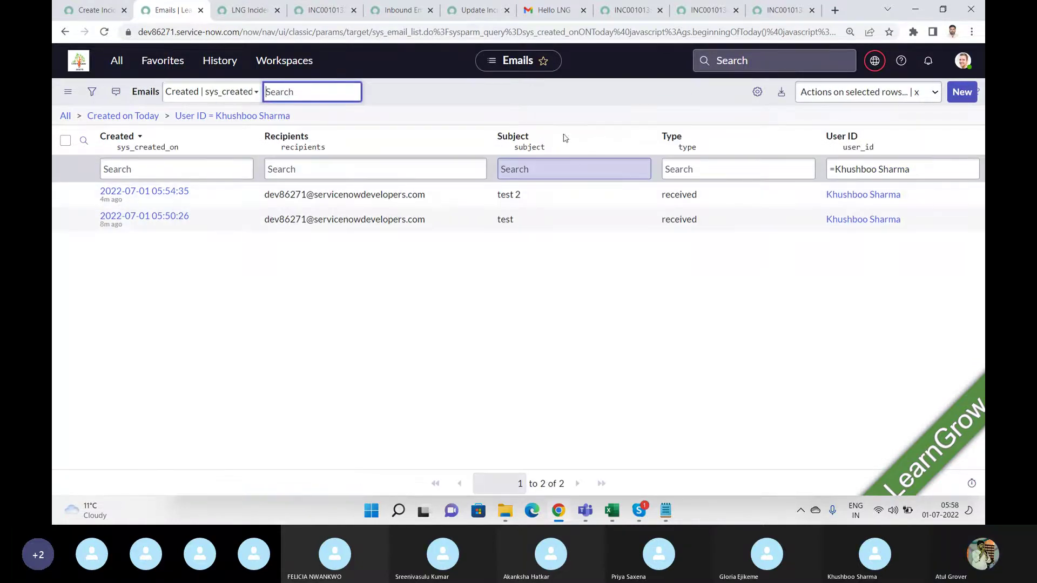
{"action": "right_click", "coordinate": [546, 90]}
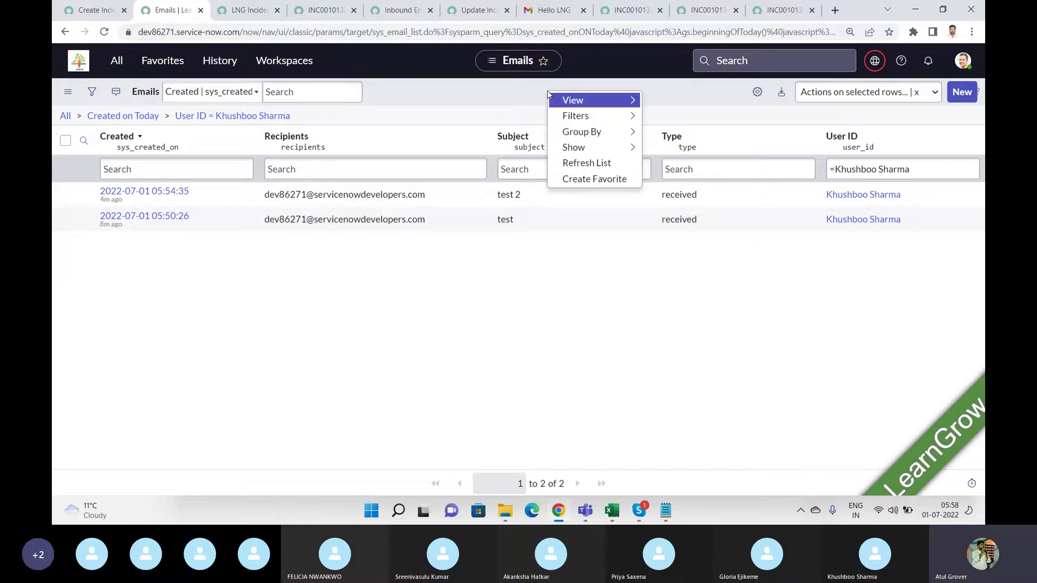
{"action": "left_click", "coordinate": [583, 163]}
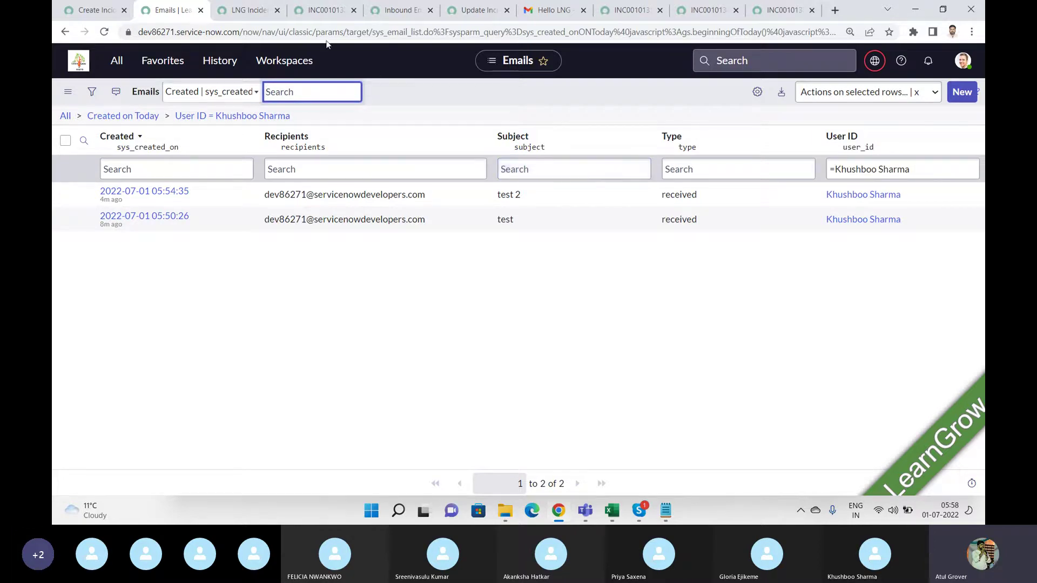
Check the LNG Incident action's active state and run conditions, and refresh the email log again, twice
{"action": "left_click", "coordinate": [246, 10]}
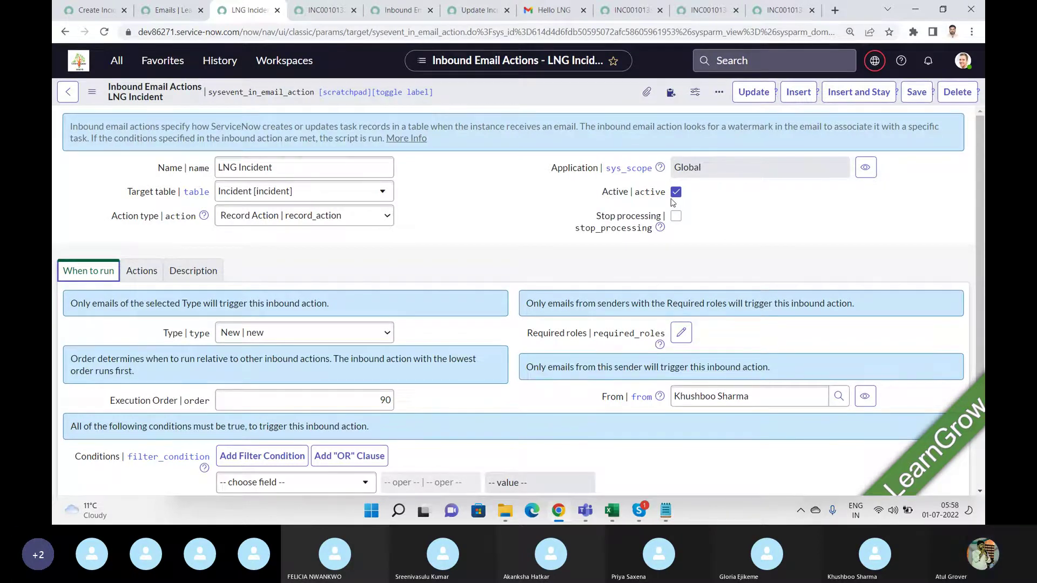
{"action": "left_click", "coordinate": [171, 9]}
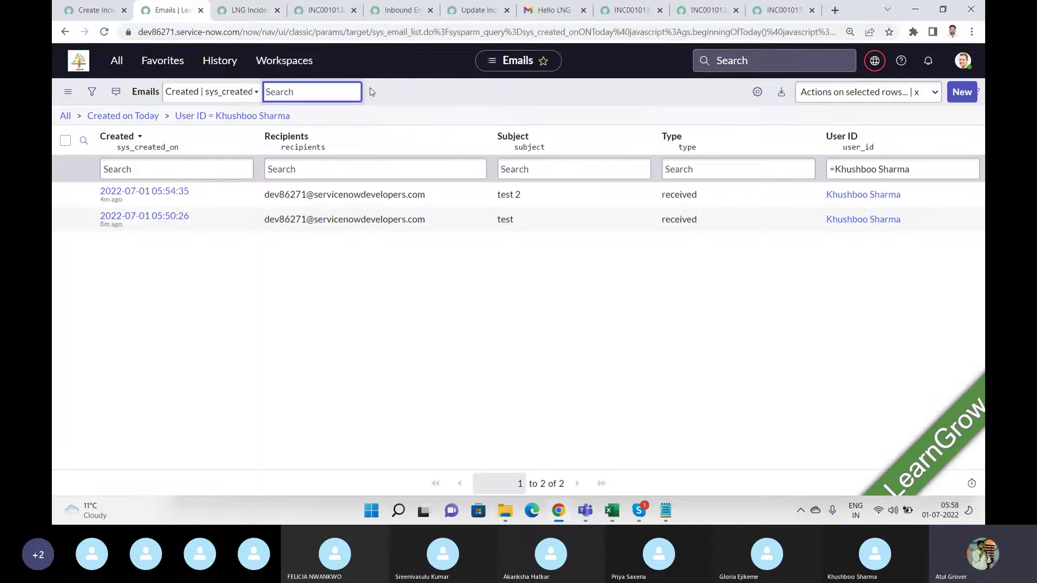
{"action": "right_click", "coordinate": [425, 98]}
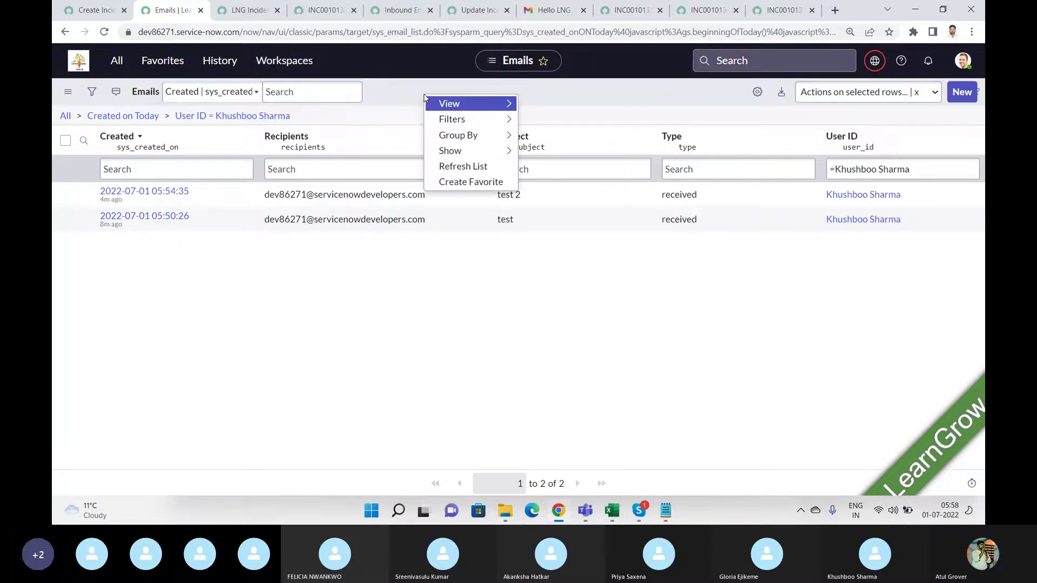
{"action": "left_click", "coordinate": [463, 165]}
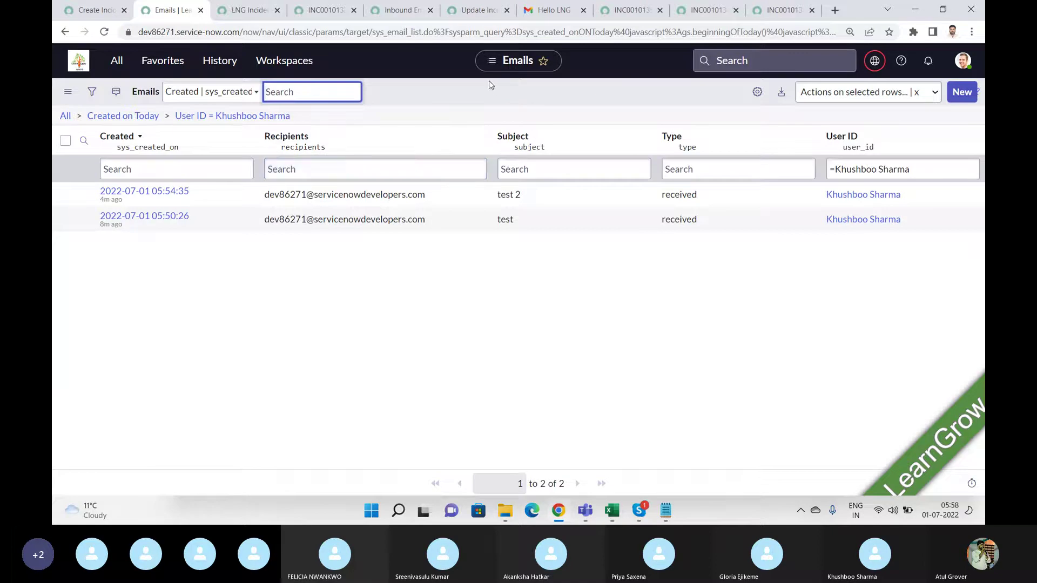
{"action": "right_click", "coordinate": [455, 92]}
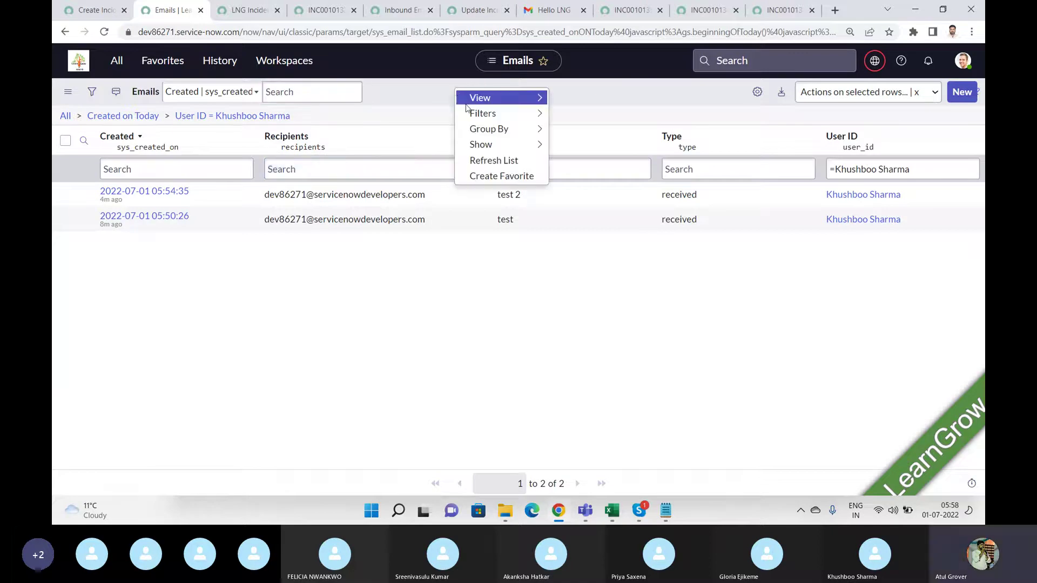
{"action": "left_click", "coordinate": [494, 161]}
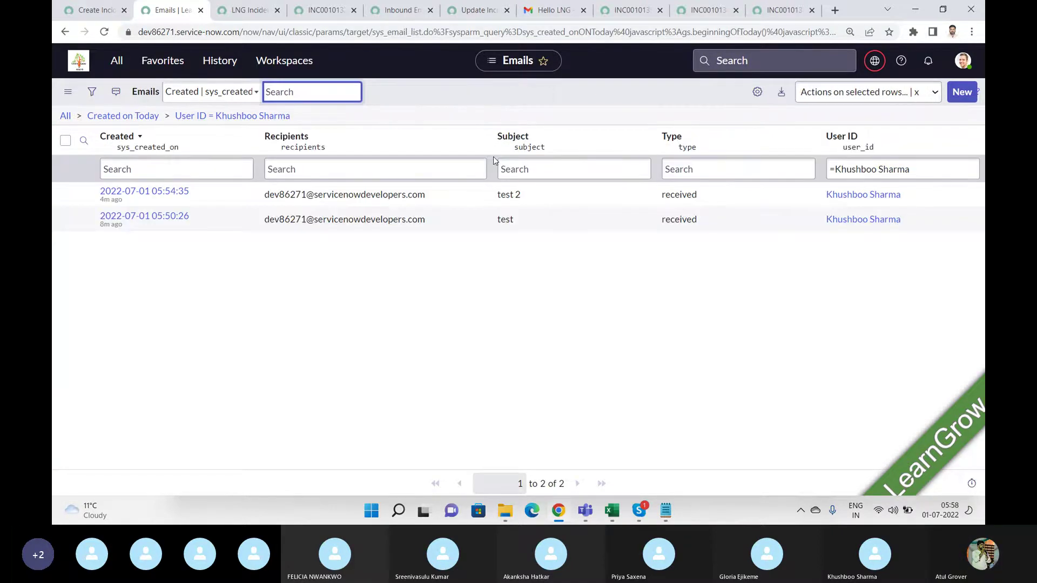
Review the LNG Incident action's field actions and the script containing current.insert();
{"action": "left_click", "coordinate": [239, 13]}
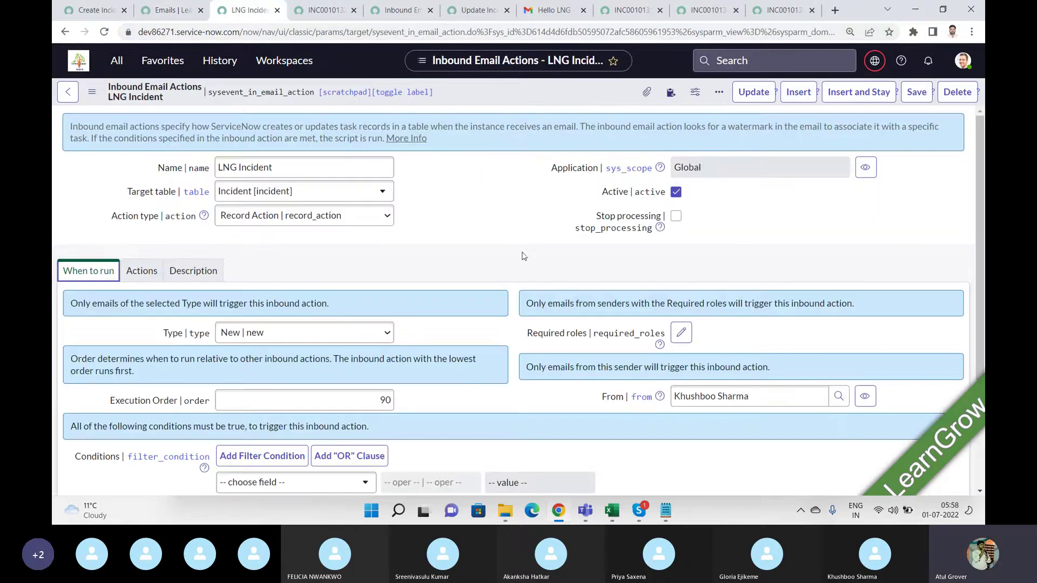
{"action": "left_click", "coordinate": [135, 275]}
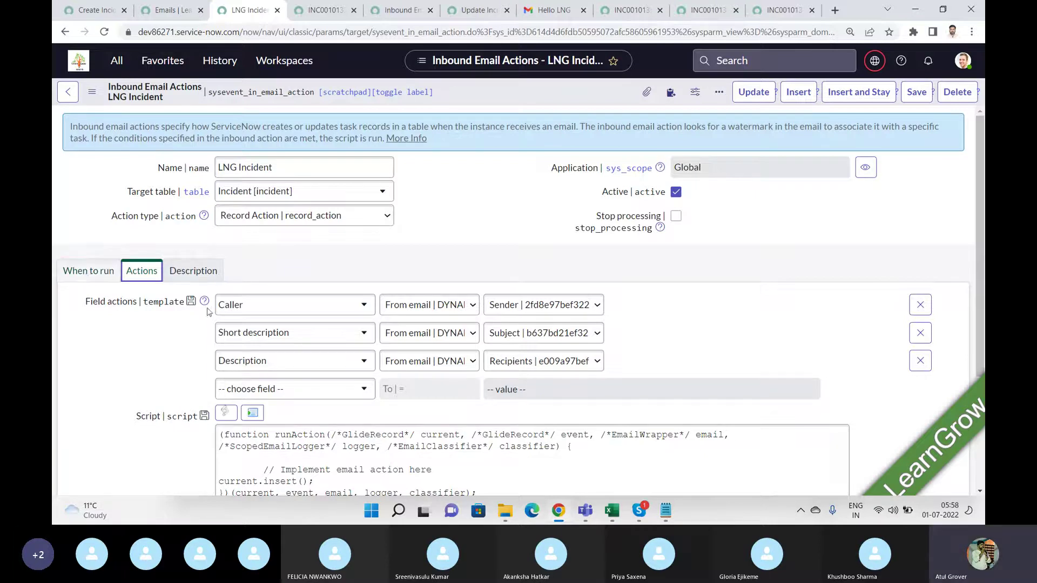
{"action": "left_click_drag", "start_coordinate": [983, 239], "coordinate": [980, 335]}
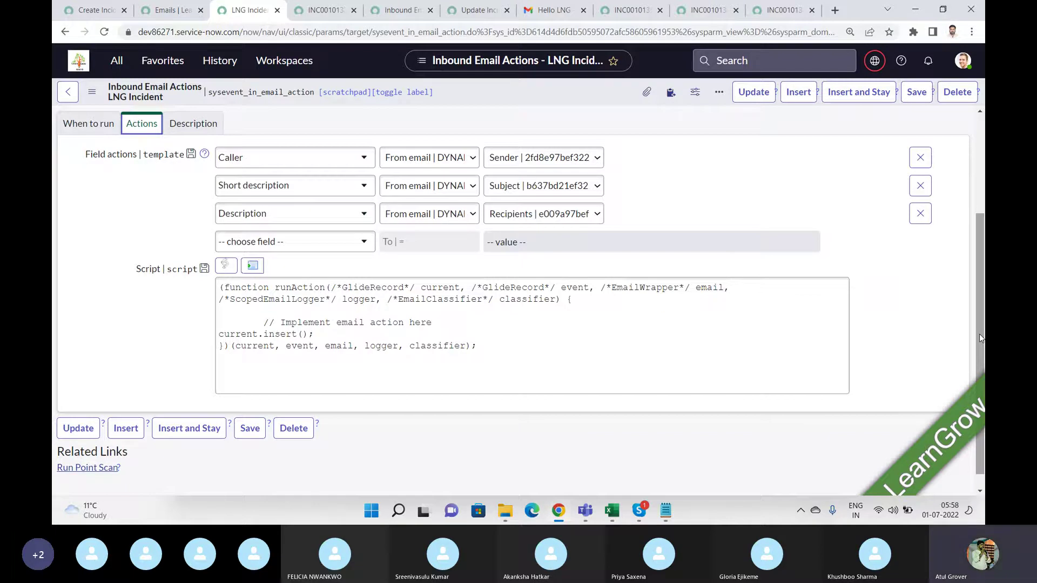
{"action": "left_click", "coordinate": [347, 355]}
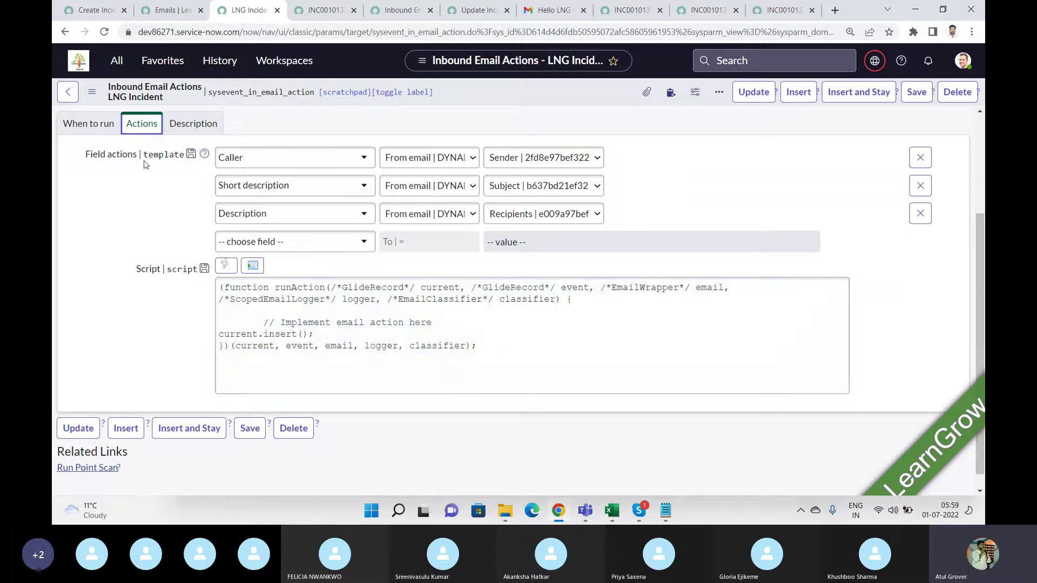
{"action": "left_click", "coordinate": [89, 10]}
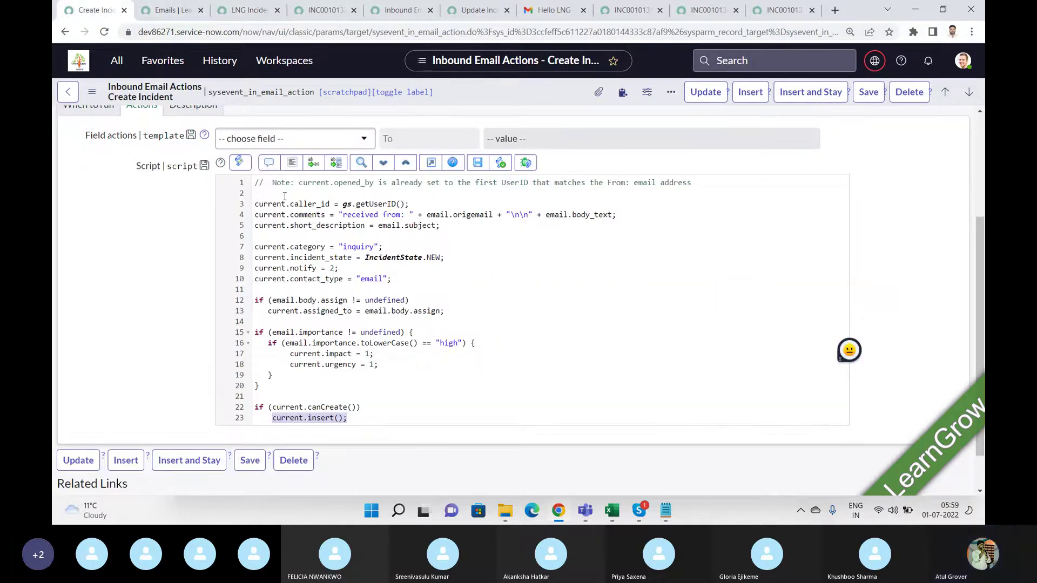
{"action": "left_click", "coordinate": [259, 139]}
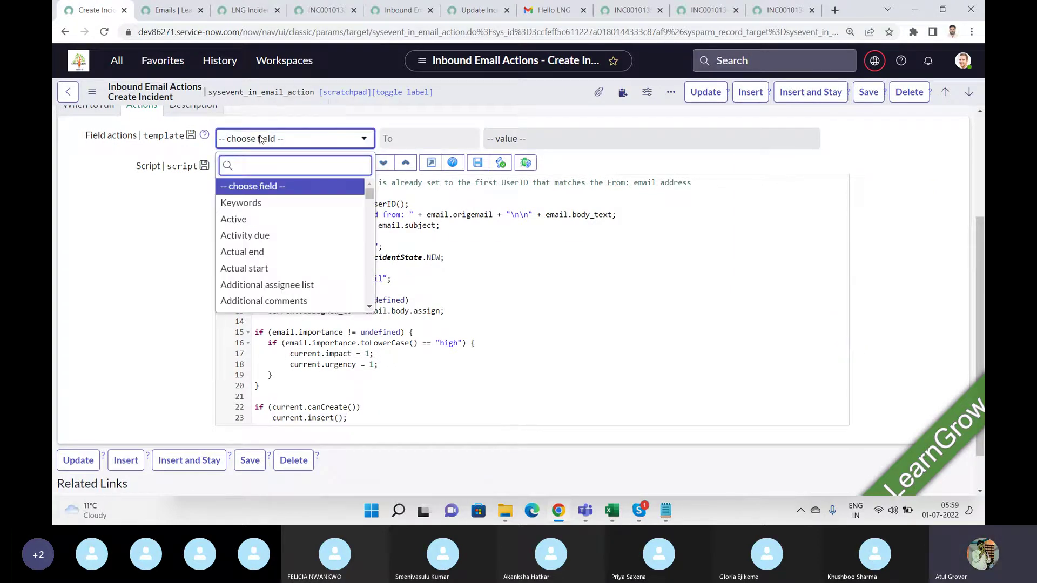
{"action": "left_click", "coordinate": [256, 258]}
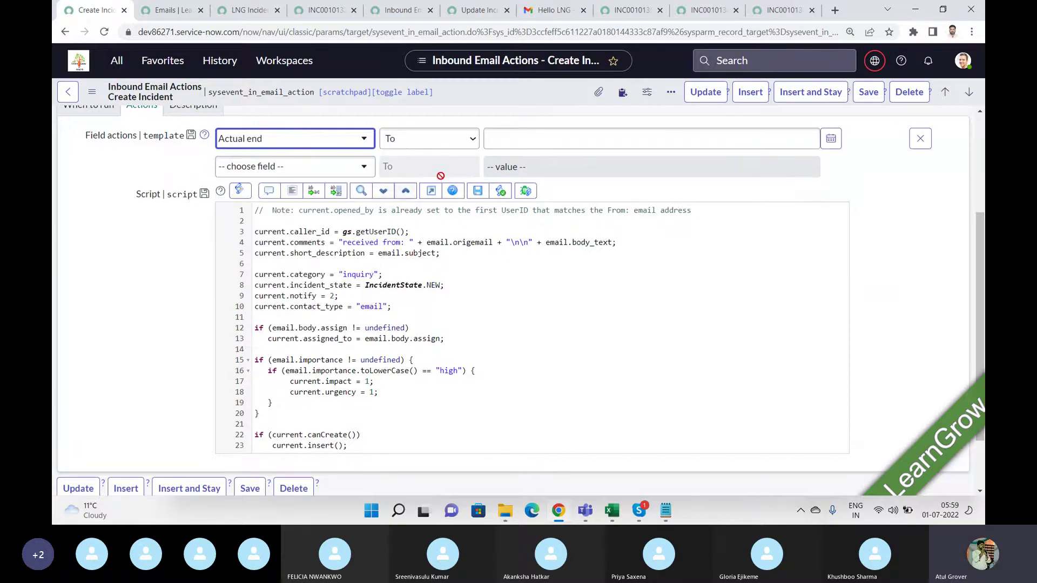
{"action": "left_click", "coordinate": [476, 146]}
{"action": "left_click", "coordinate": [472, 152]}
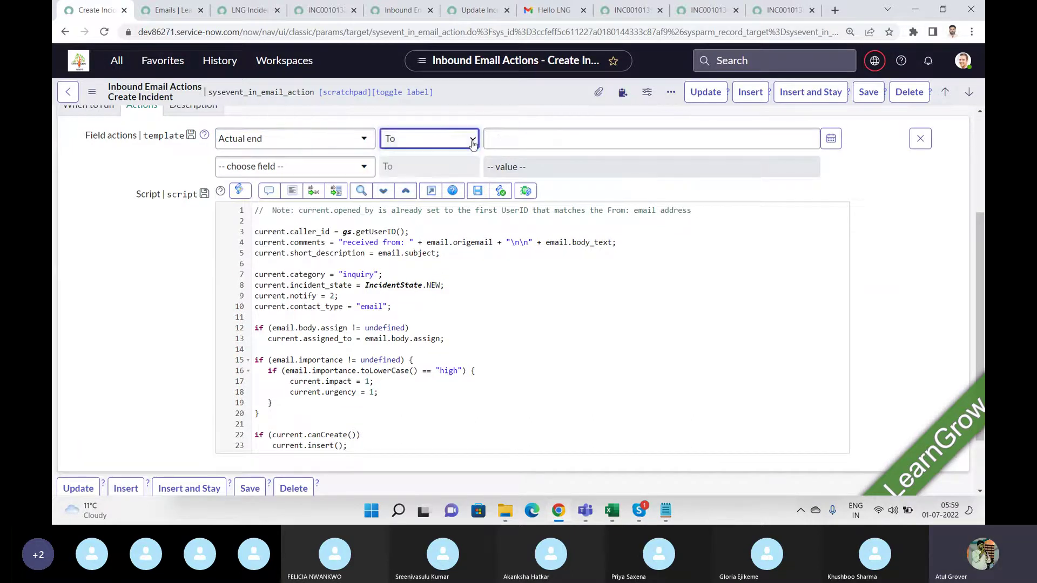
{"action": "left_click", "coordinate": [519, 141]}
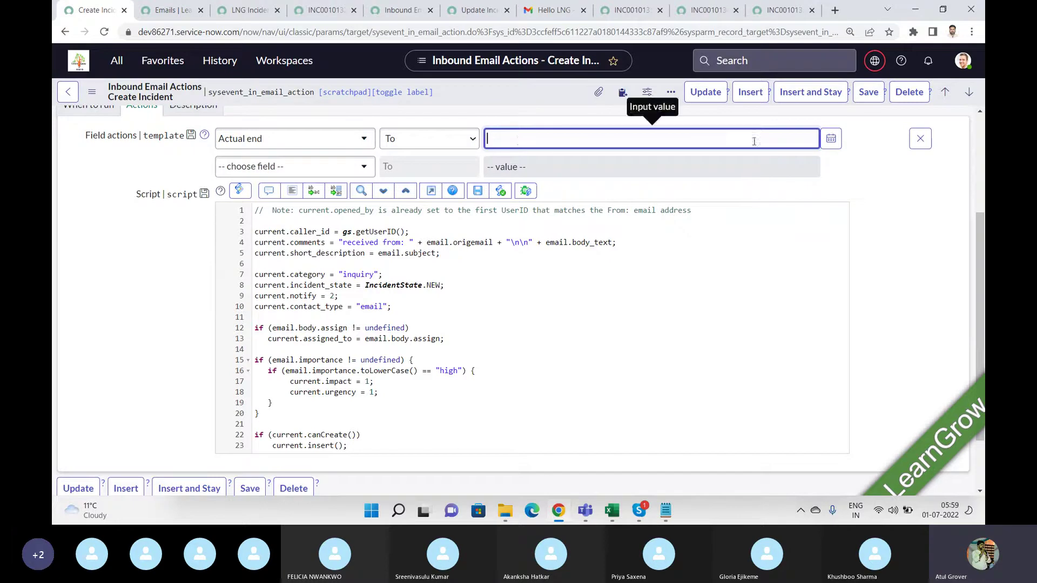
{"action": "left_click", "coordinate": [831, 139]}
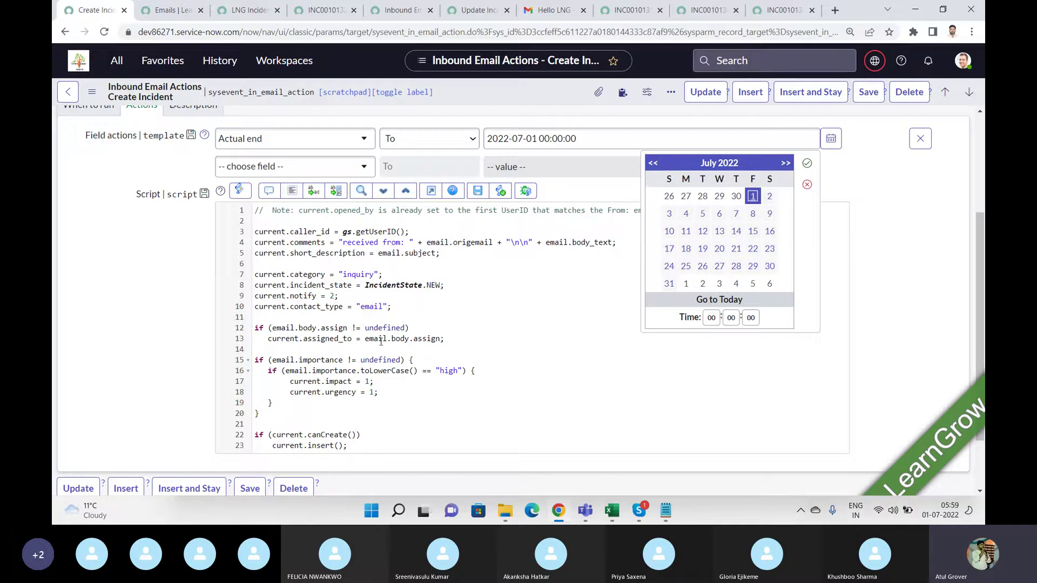
{"action": "left_click", "coordinate": [351, 351]}
{"action": "key", "text": "ctrl+a"}
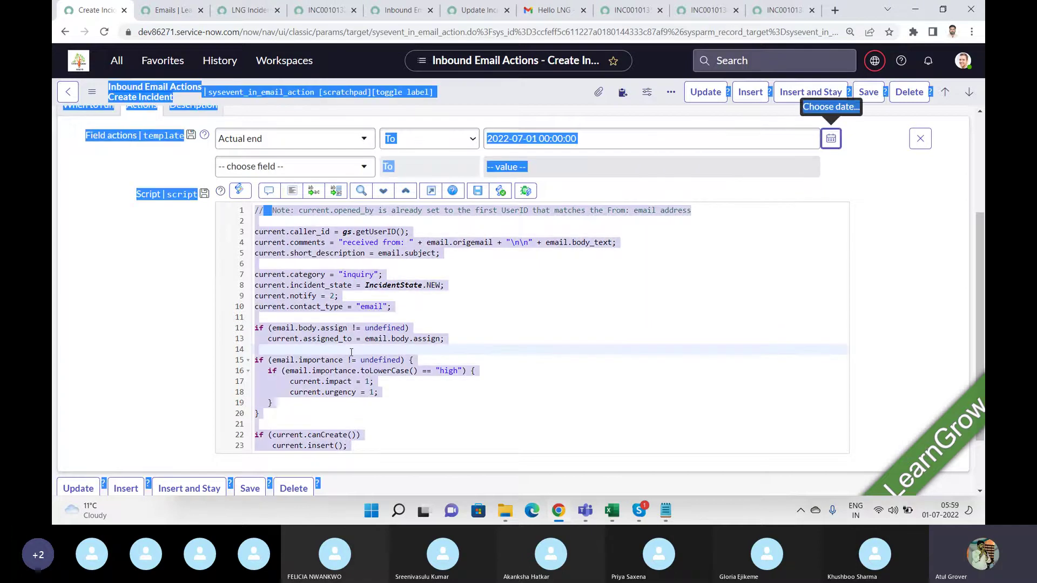
{"action": "double_click", "coordinate": [393, 369]}
{"action": "key", "text": "ctrl+a"}
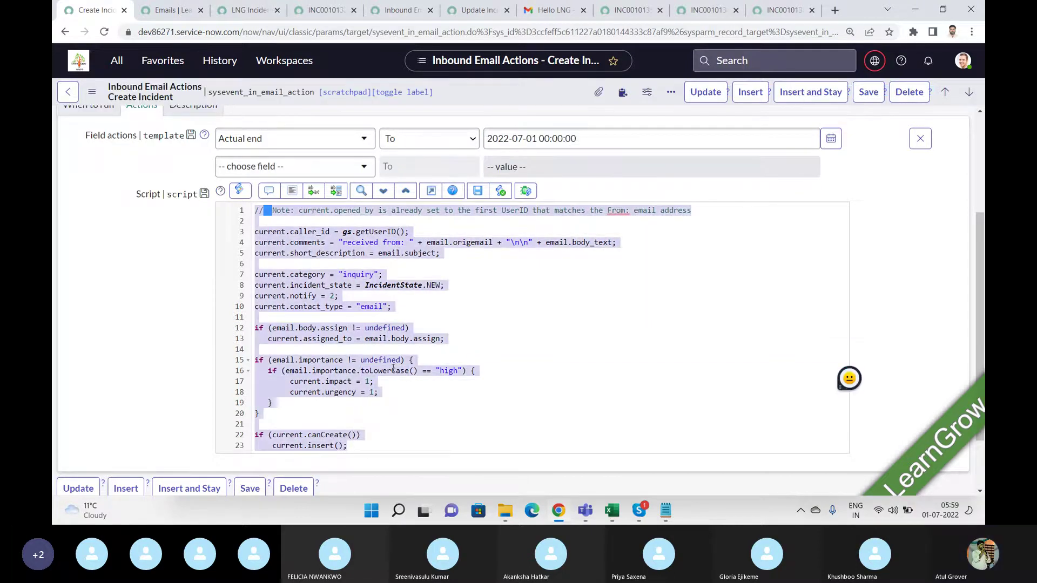
{"action": "left_click", "coordinate": [864, 93]}
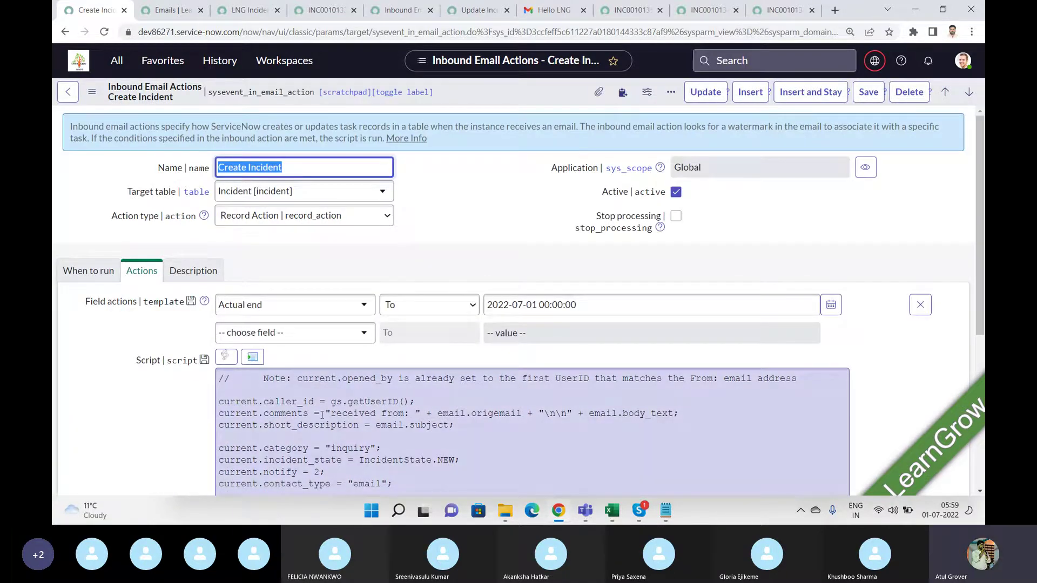
Remove the Actual end field action from the Create Incident action and save the record
{"action": "left_click", "coordinate": [920, 305]}
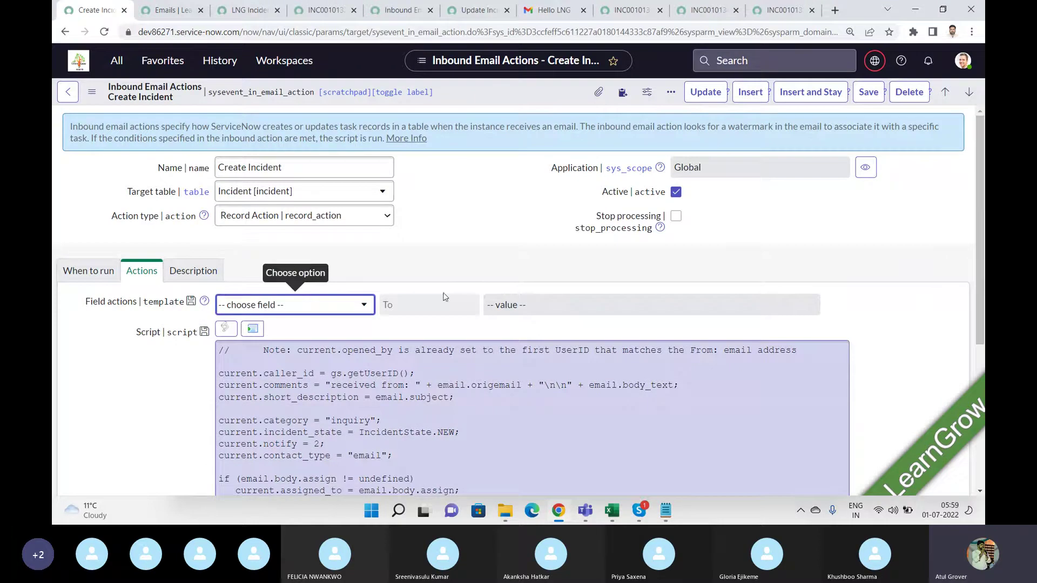
{"action": "left_click", "coordinate": [864, 93]}
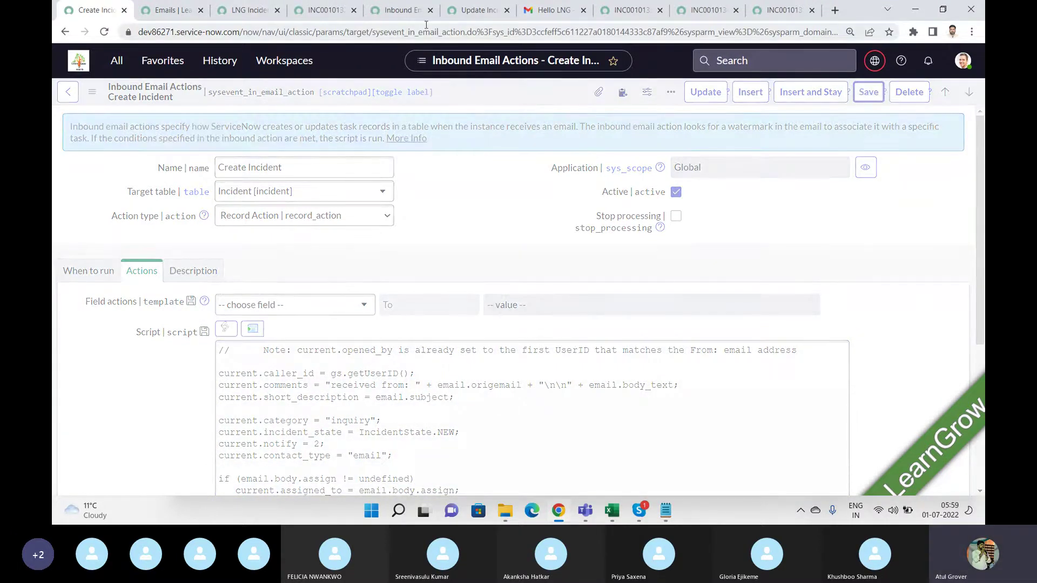
Look over the LNG Incident action and the email log, and return to Create Incident to examine its field actions and script
{"action": "left_click", "coordinate": [243, 12]}
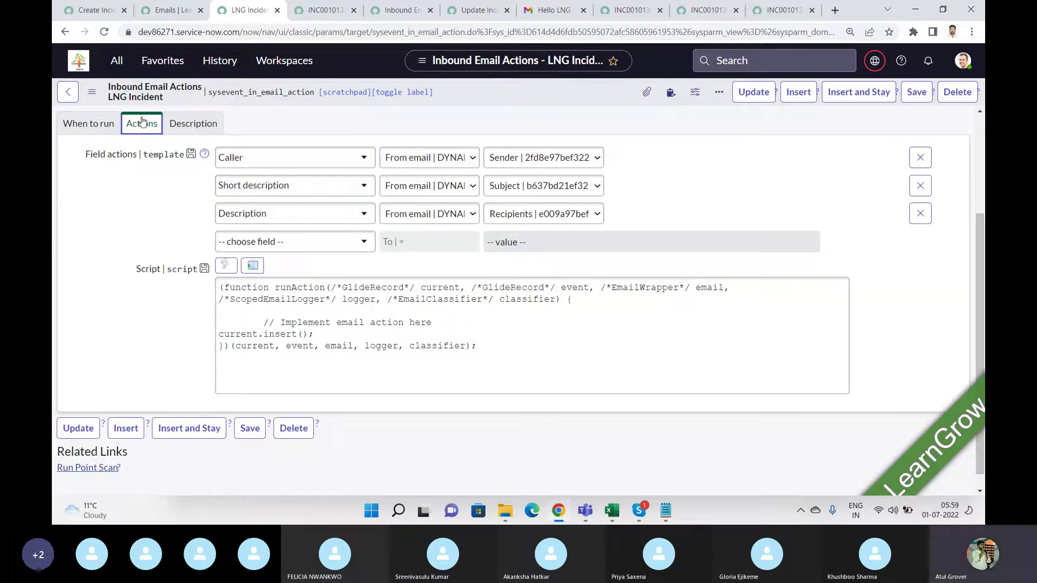
{"action": "left_click", "coordinate": [157, 8]}
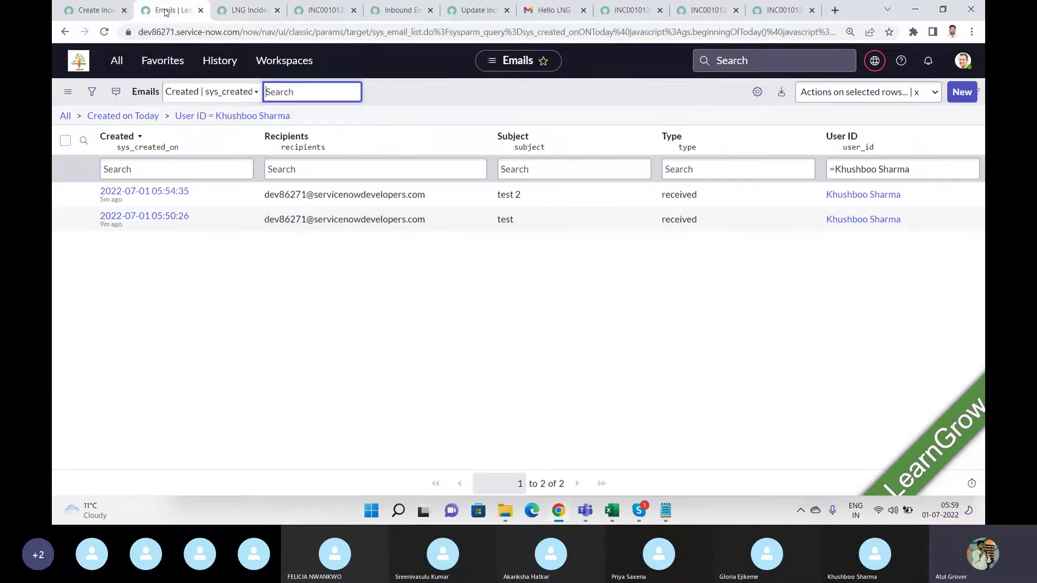
{"action": "left_click", "coordinate": [79, 8]}
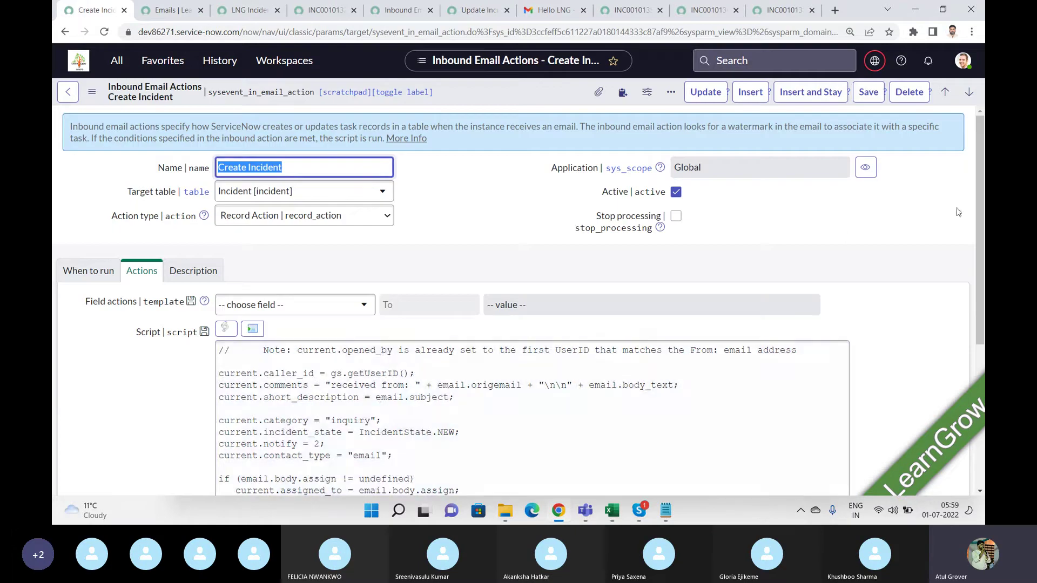
{"action": "left_click_drag", "start_coordinate": [977, 204], "coordinate": [977, 227]}
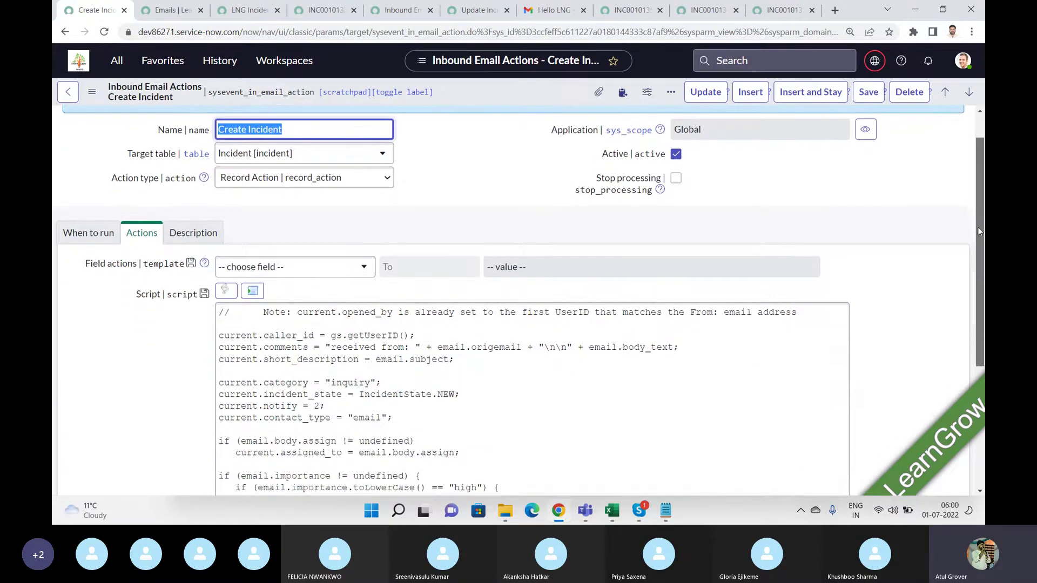
{"action": "left_click", "coordinate": [89, 233]}
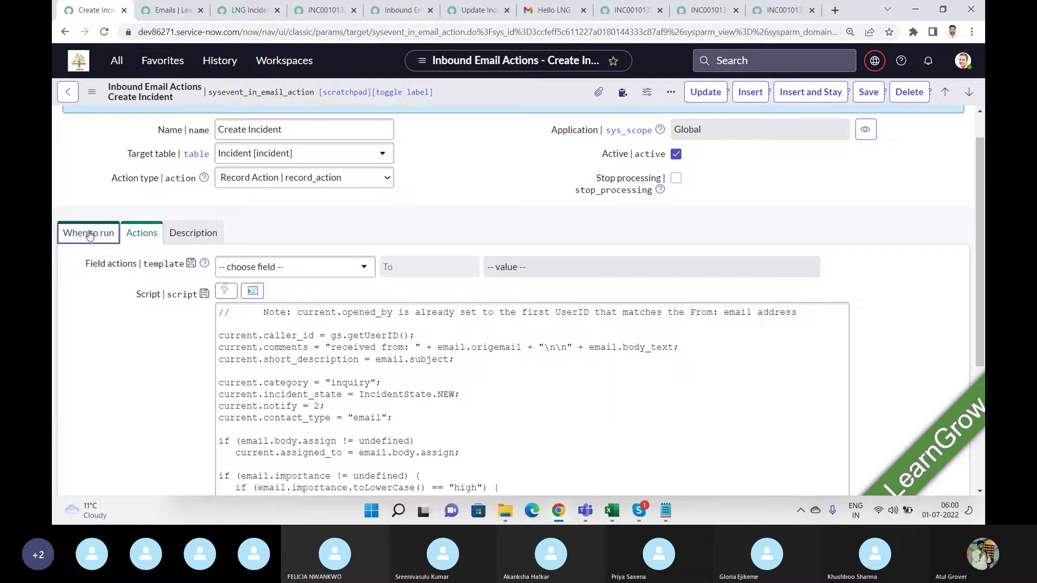
{"action": "left_click", "coordinate": [193, 233]}
{"action": "left_click", "coordinate": [130, 237]}
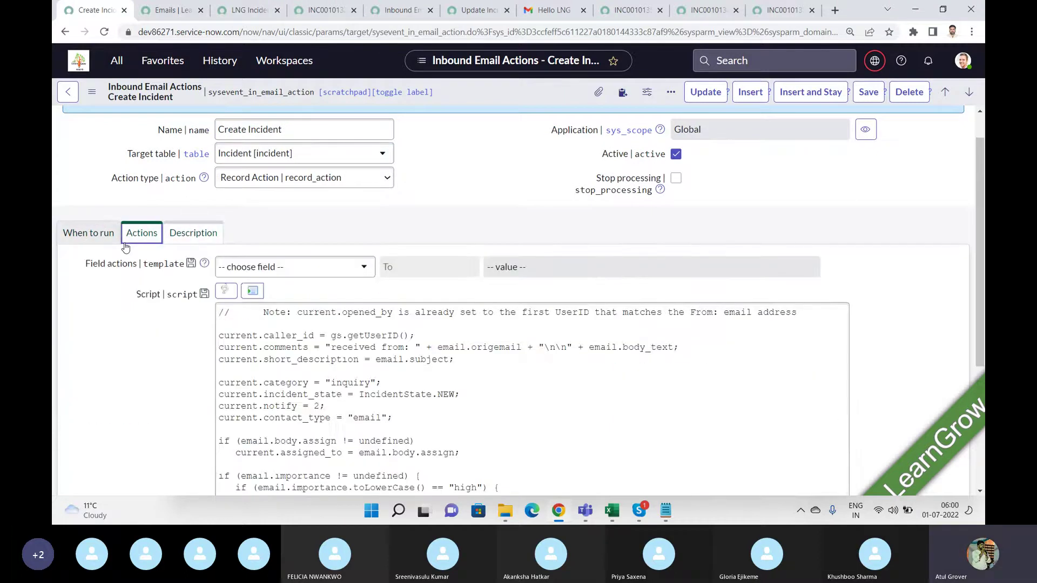
{"action": "left_click", "coordinate": [838, 310]}
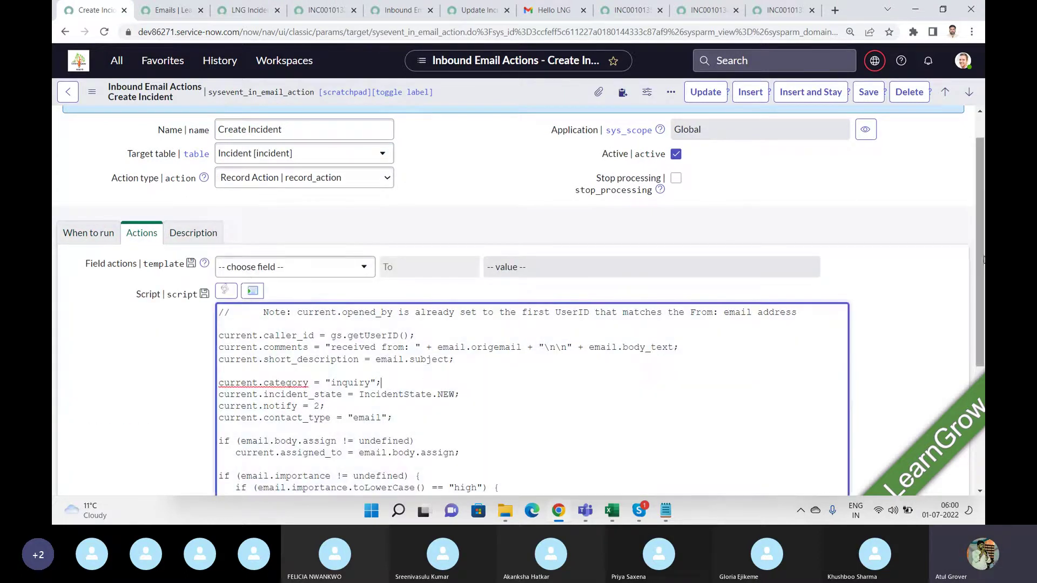
Look over the Create Incident action's script once more and save the record
{"action": "left_click", "coordinate": [865, 100]}
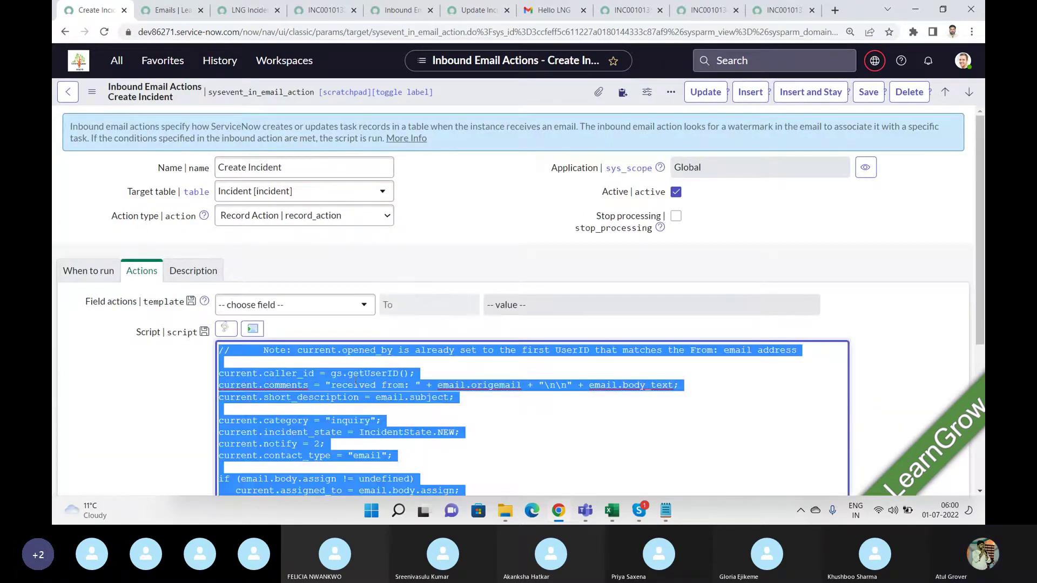
{"action": "scroll", "coordinate": [355, 378], "scroll_direction": "down", "scroll_amount": 2}
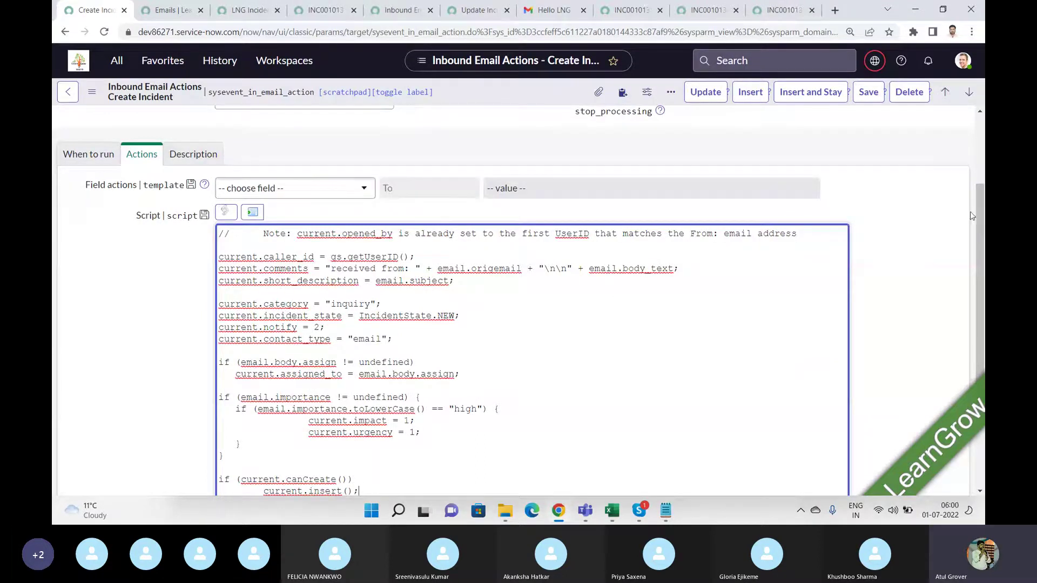
{"action": "left_click_drag", "start_coordinate": [984, 219], "coordinate": [983, 151]}
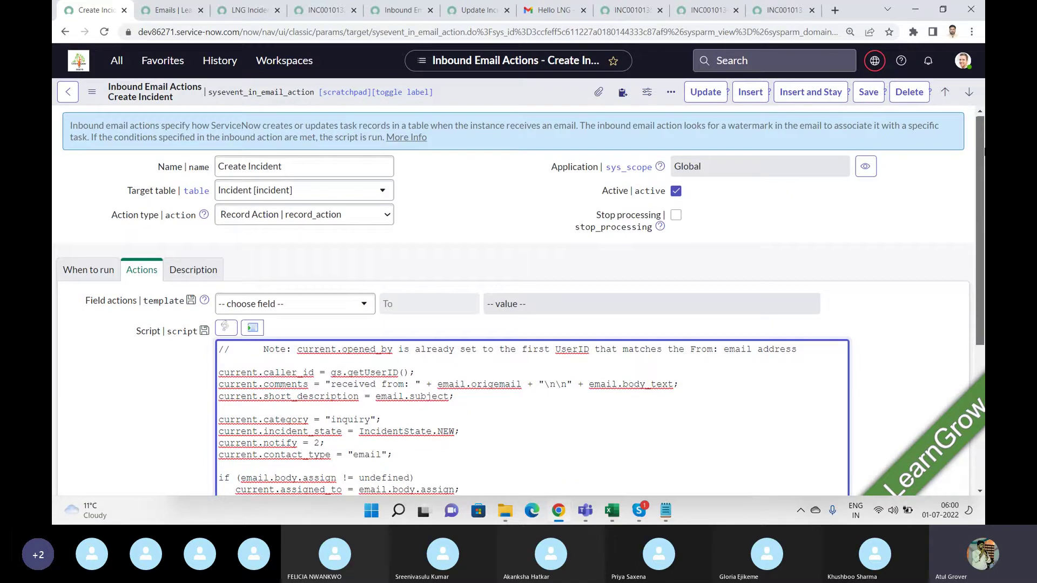
{"action": "left_click", "coordinate": [868, 93]}
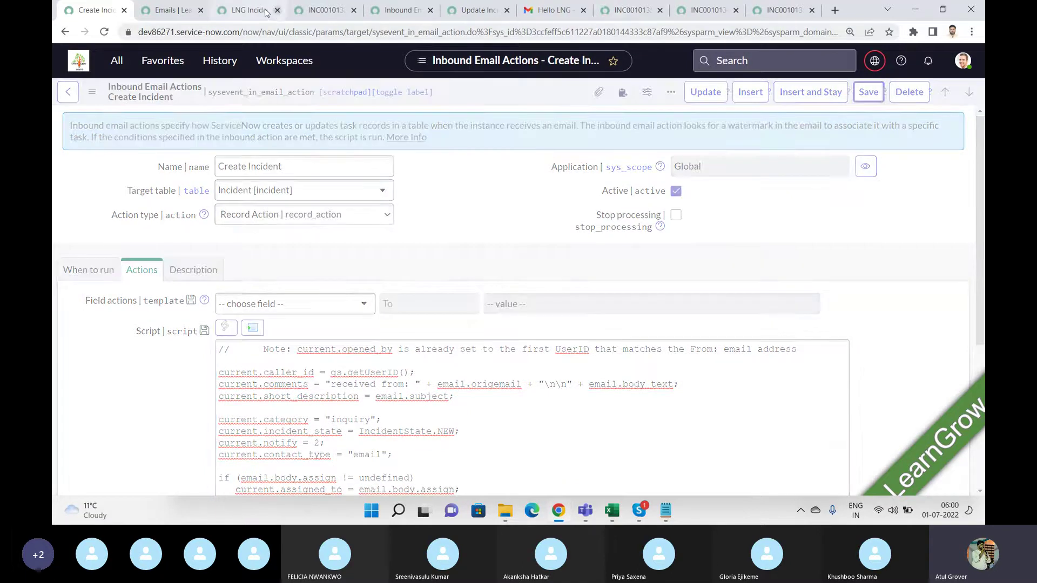
Refresh the filtered email log to check for newly received emails
{"action": "left_click", "coordinate": [170, 10]}
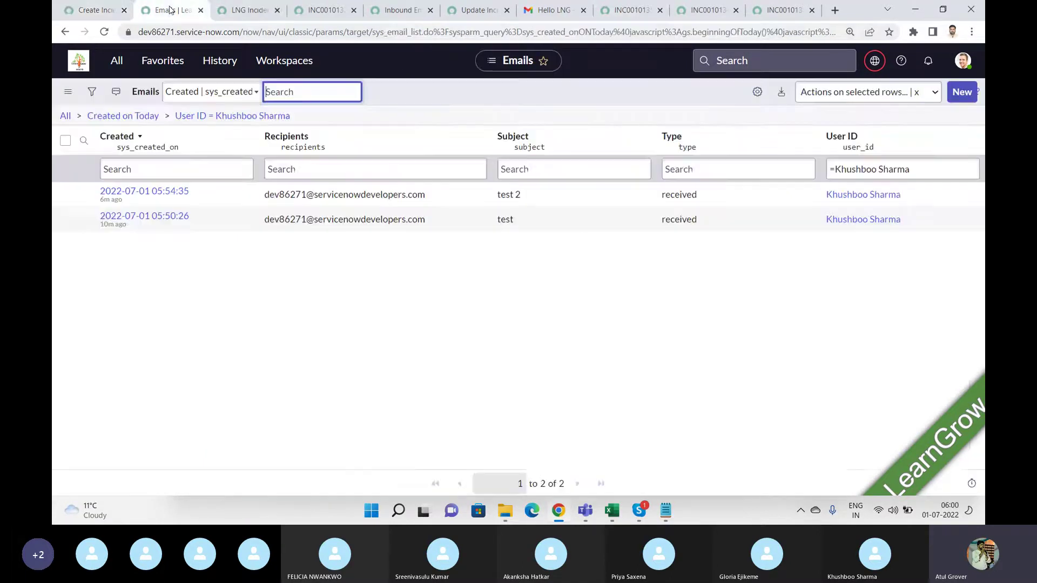
{"action": "right_click", "coordinate": [430, 96]}
{"action": "left_click", "coordinate": [475, 164]}
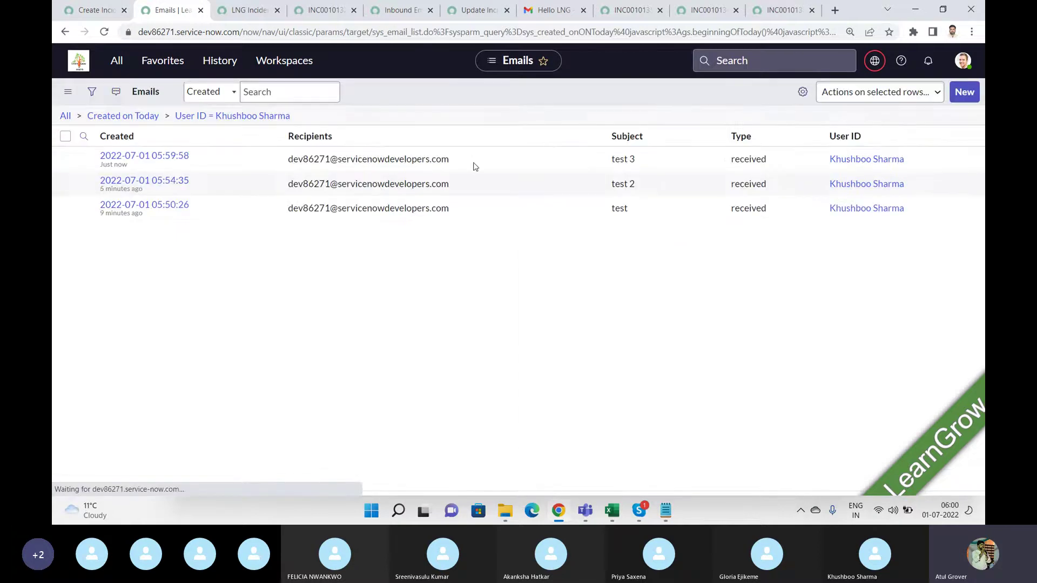
Open the incident list at dev86271.service-now.com/incident_list.do in a new browser tab
{"action": "left_click", "coordinate": [629, 8]}
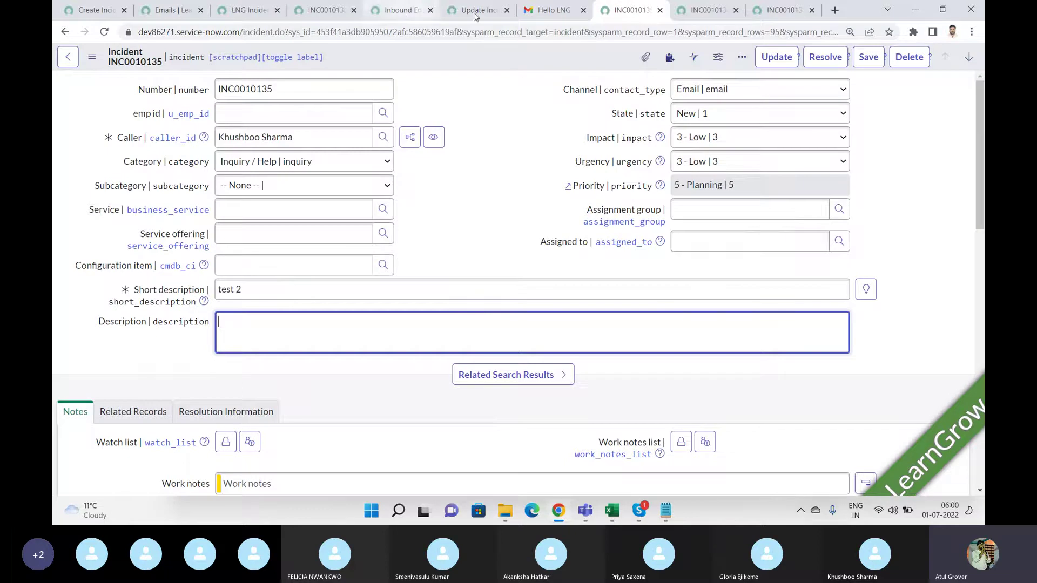
{"action": "left_click", "coordinate": [835, 10]}
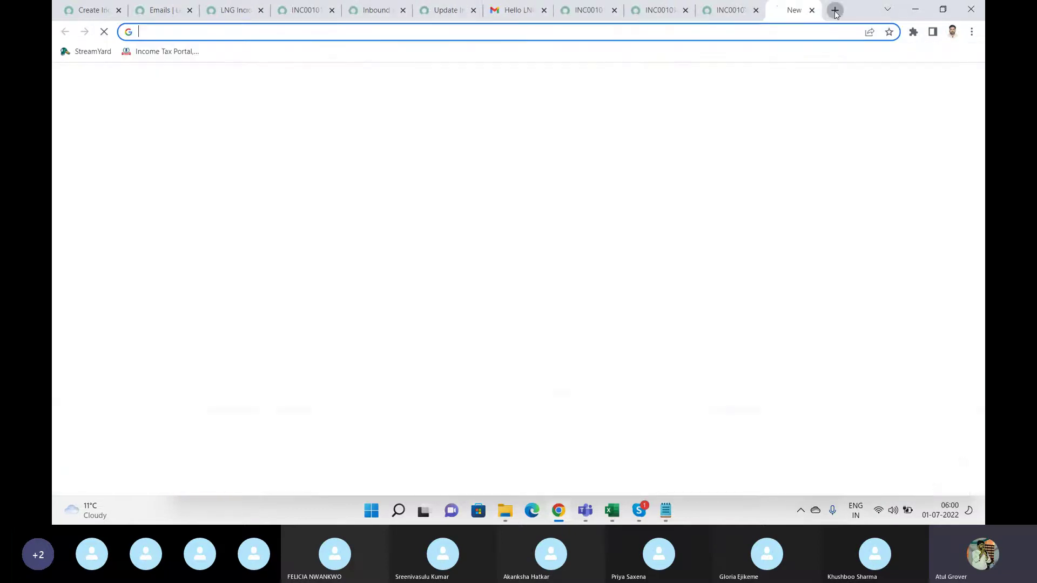
{"action": "type", "text": "dev"}
{"action": "key", "text": "End"}
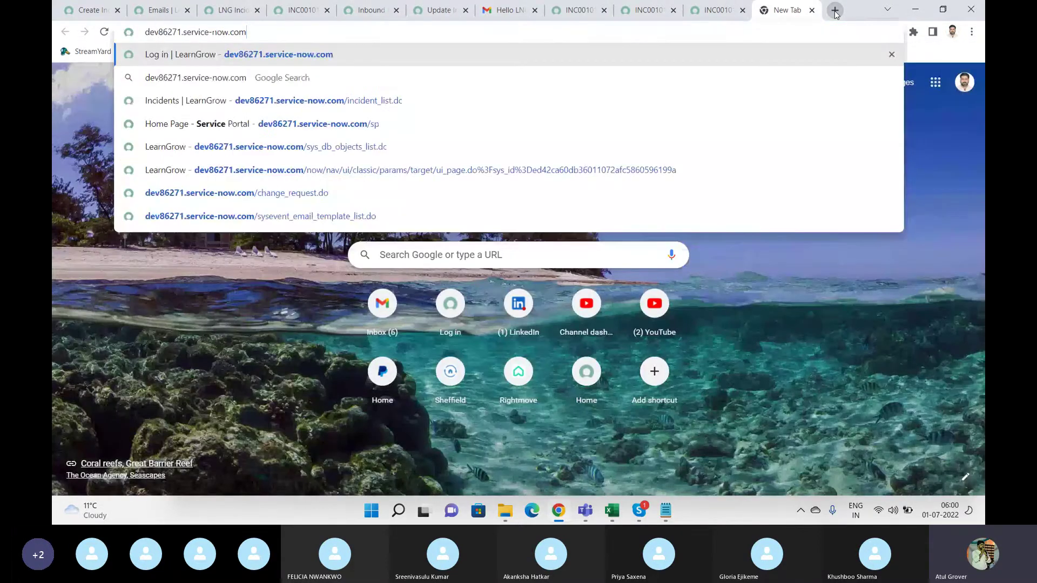
{"action": "type", "text": "/in"}
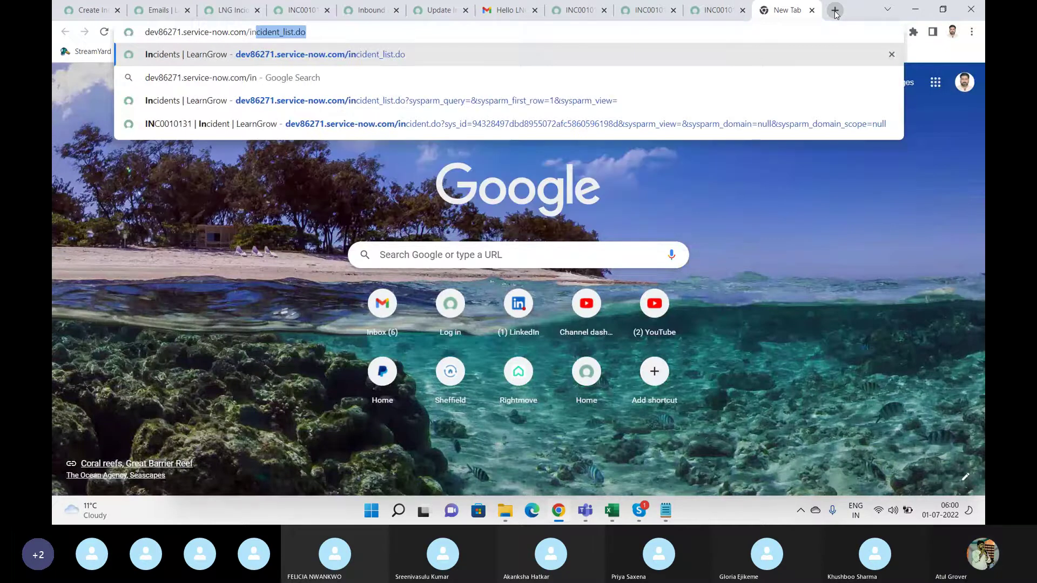
{"action": "key", "text": "Return"}
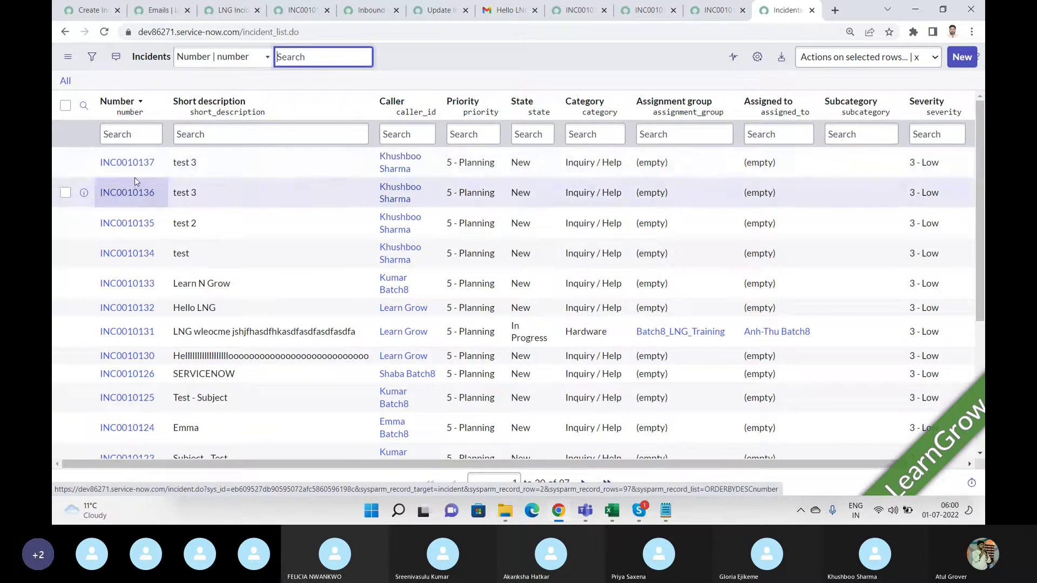
Open incidents INC0010137 and INC0010136 in separate tabs and examine INC0010136's description and activities
{"action": "middle_click", "coordinate": [139, 164]}
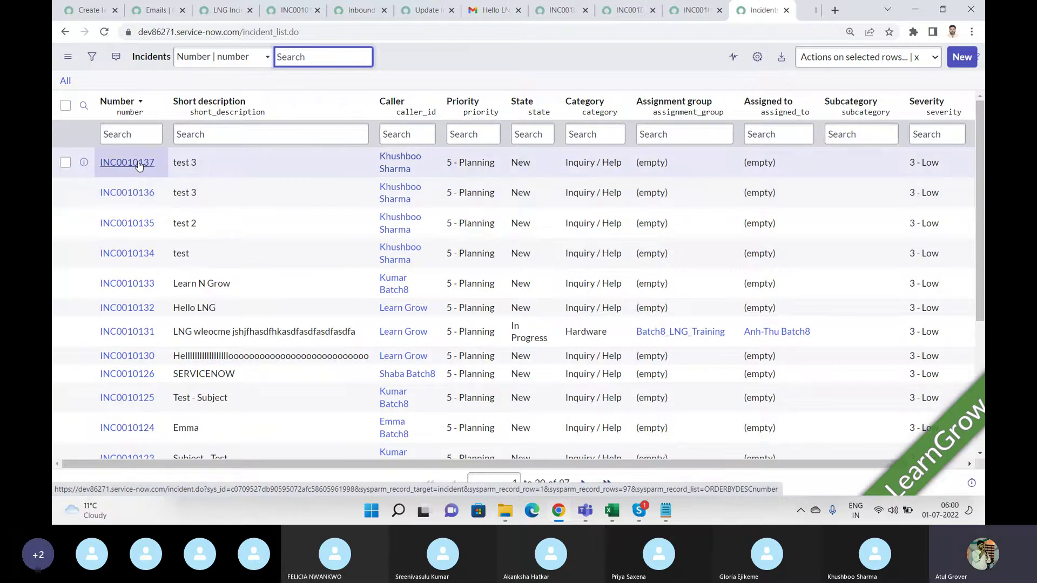
{"action": "middle_click", "coordinate": [138, 193]}
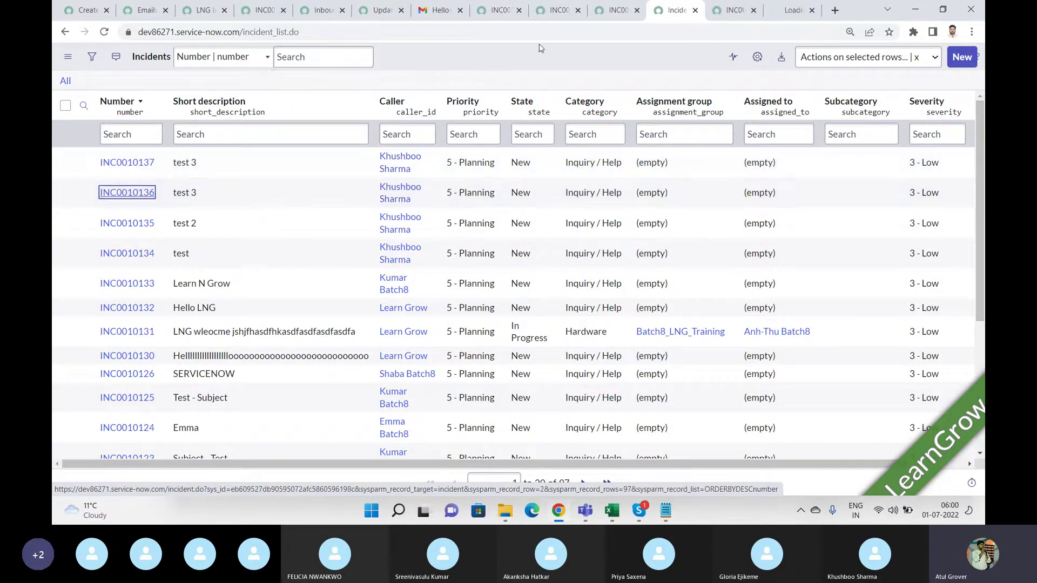
{"action": "left_click", "coordinate": [715, 16]}
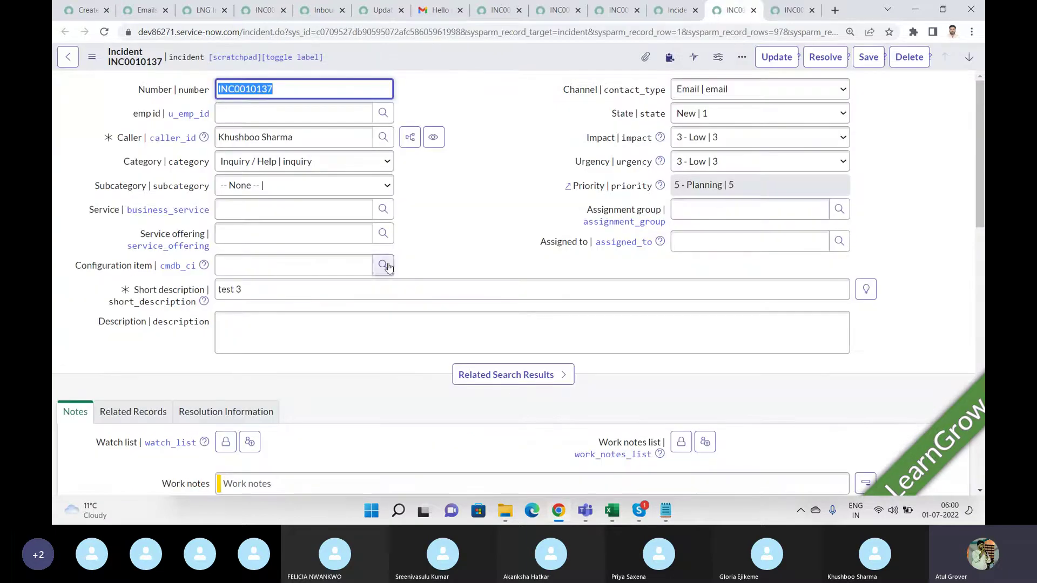
{"action": "left_click", "coordinate": [785, 12]}
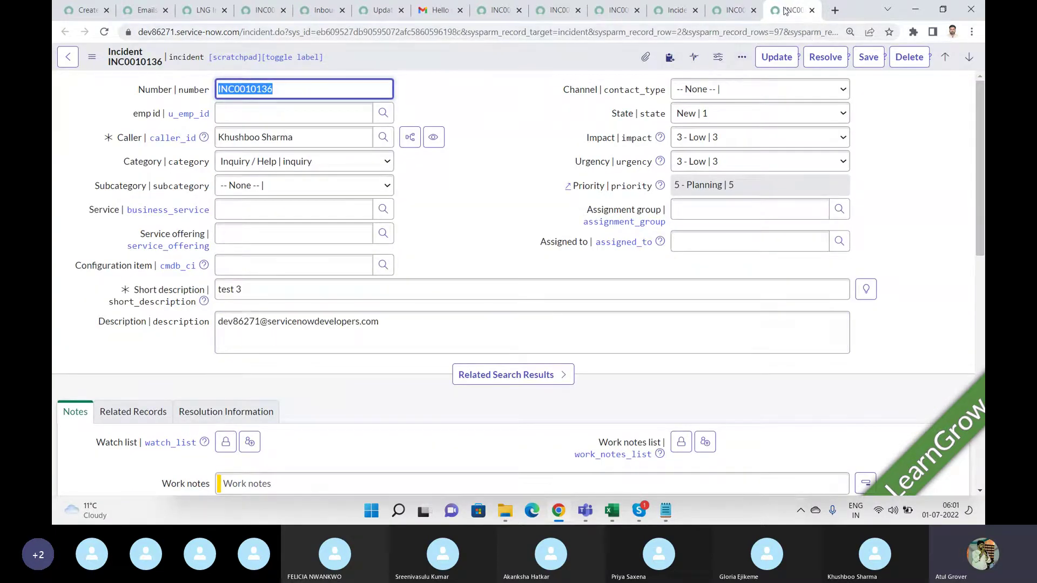
{"action": "left_click_drag", "start_coordinate": [404, 325], "coordinate": [54, 404]}
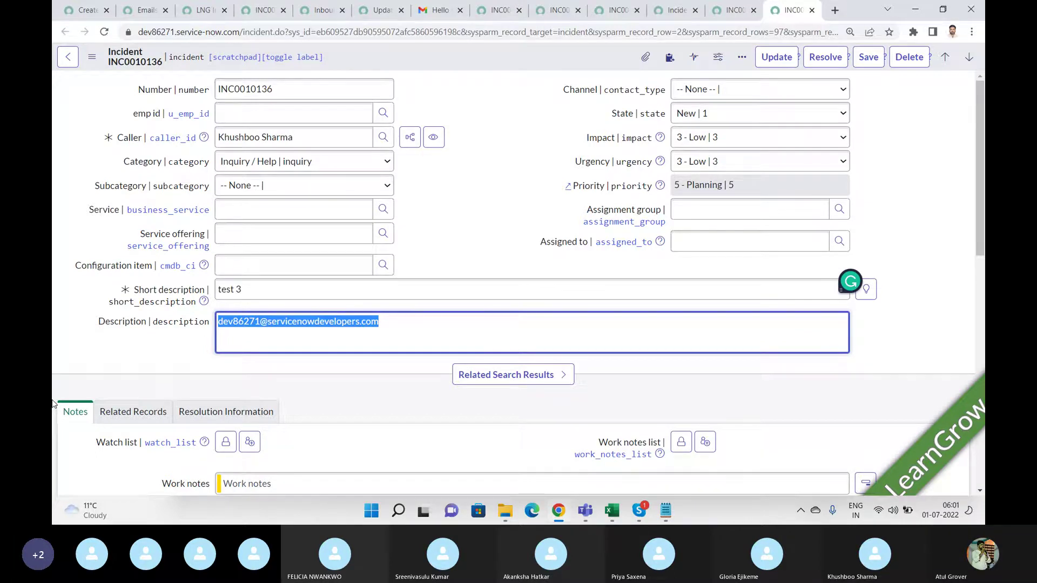
{"action": "left_click_drag", "start_coordinate": [980, 223], "coordinate": [982, 293]}
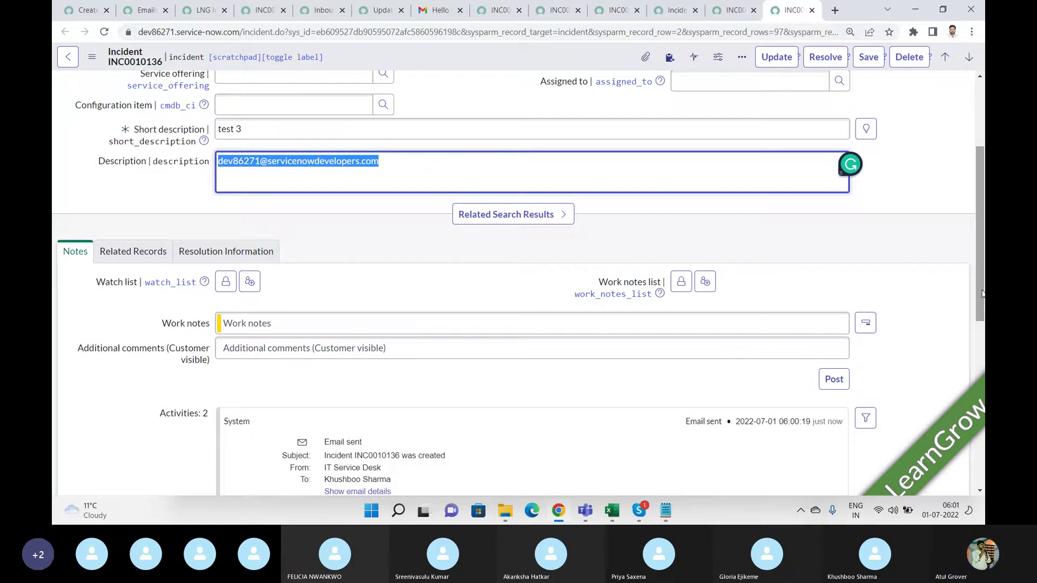
Examine the activities of INC0010137, including the assignee line in the comment received by email
{"action": "left_click", "coordinate": [733, 14]}
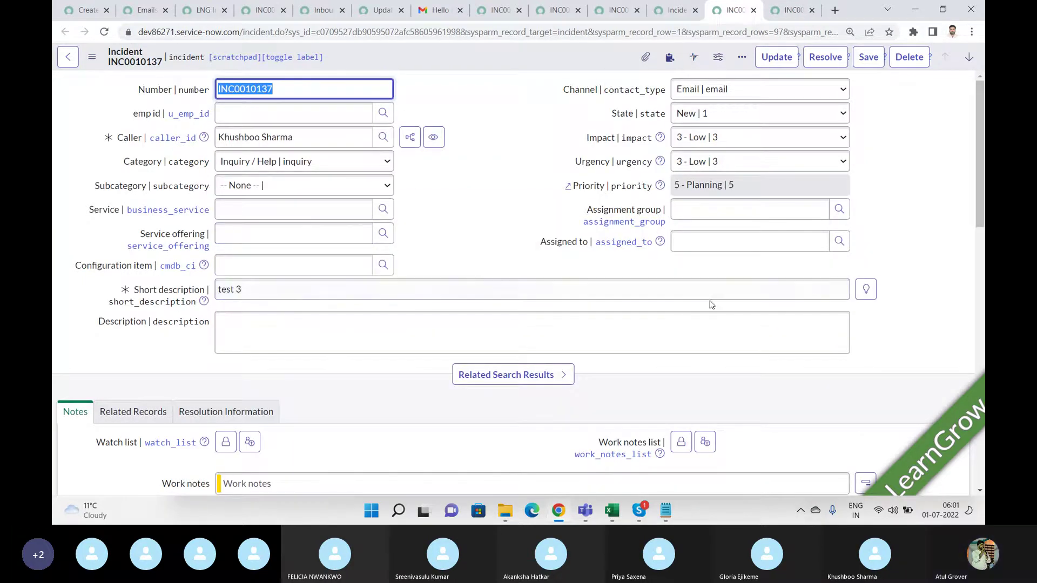
{"action": "left_click_drag", "start_coordinate": [981, 206], "coordinate": [976, 316]}
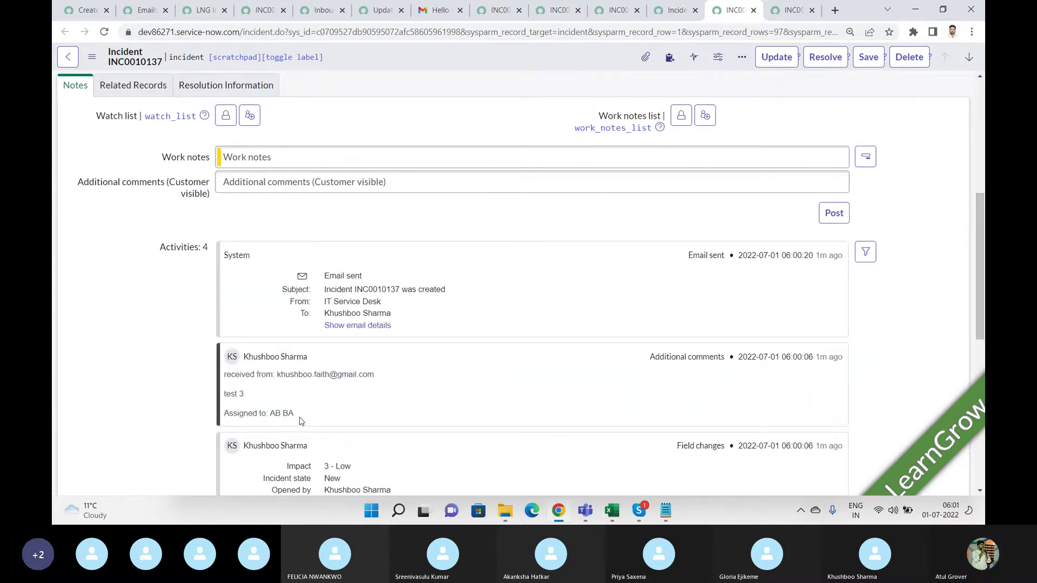
{"action": "left_click_drag", "start_coordinate": [295, 415], "coordinate": [271, 418]}
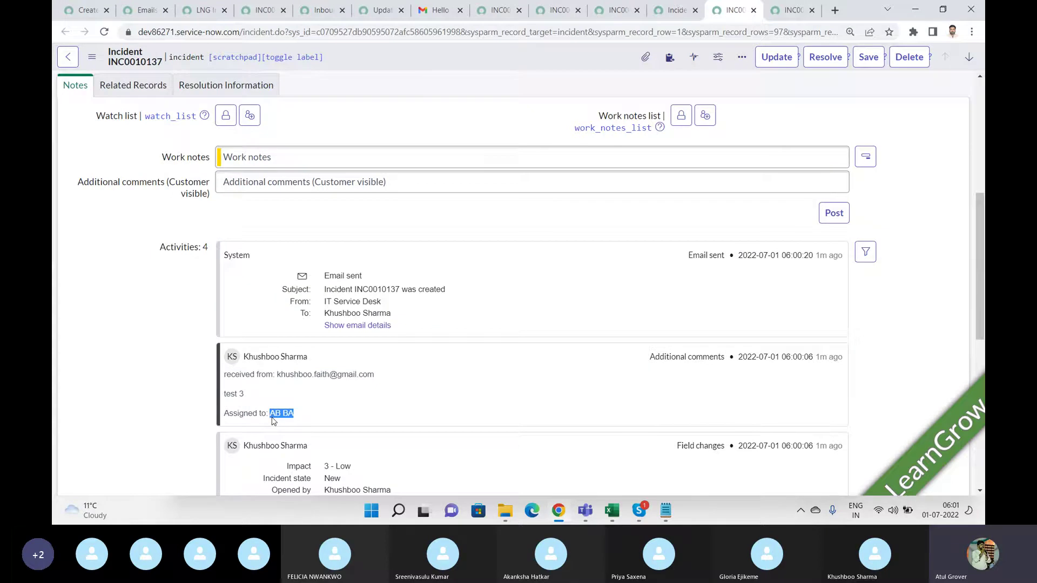
{"action": "left_click_drag", "start_coordinate": [976, 204], "coordinate": [978, 159]}
{"action": "left_click_drag", "start_coordinate": [982, 245], "coordinate": [974, 151]}
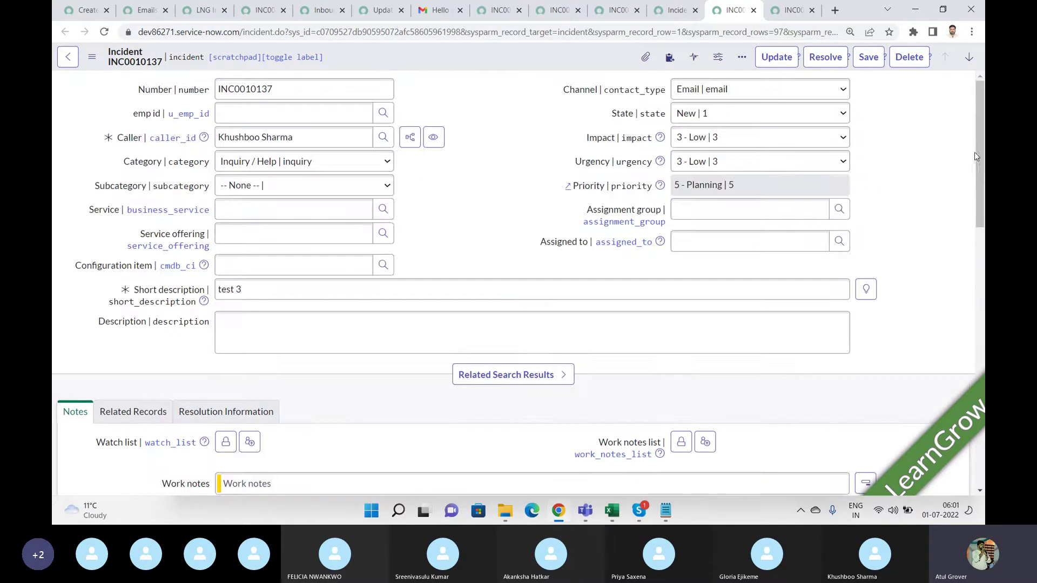
Search the Assigned to field of INC0010137 for *AB and clear the entry
{"action": "left_click", "coordinate": [750, 235]}
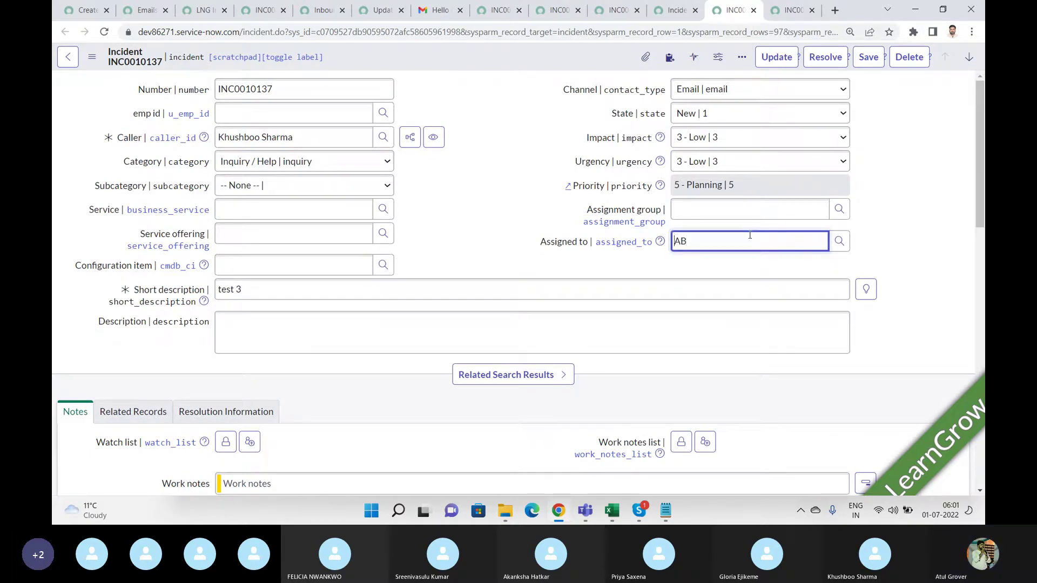
{"action": "type", "text": "*"}
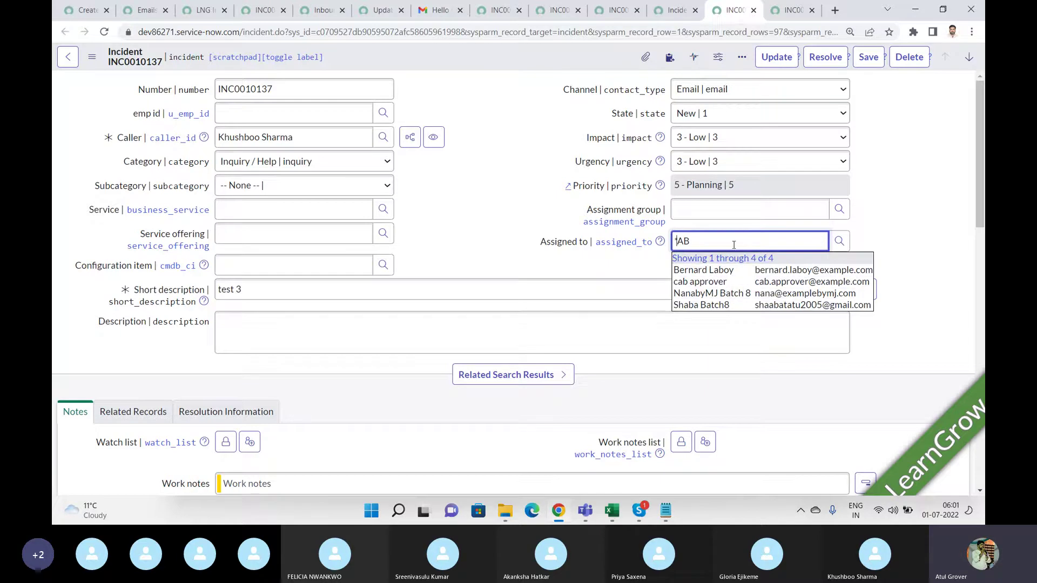
{"action": "key", "text": "BackSpace"}
{"action": "key", "text": "BackSpace"}
{"action": "key", "text": "BackSpace"}
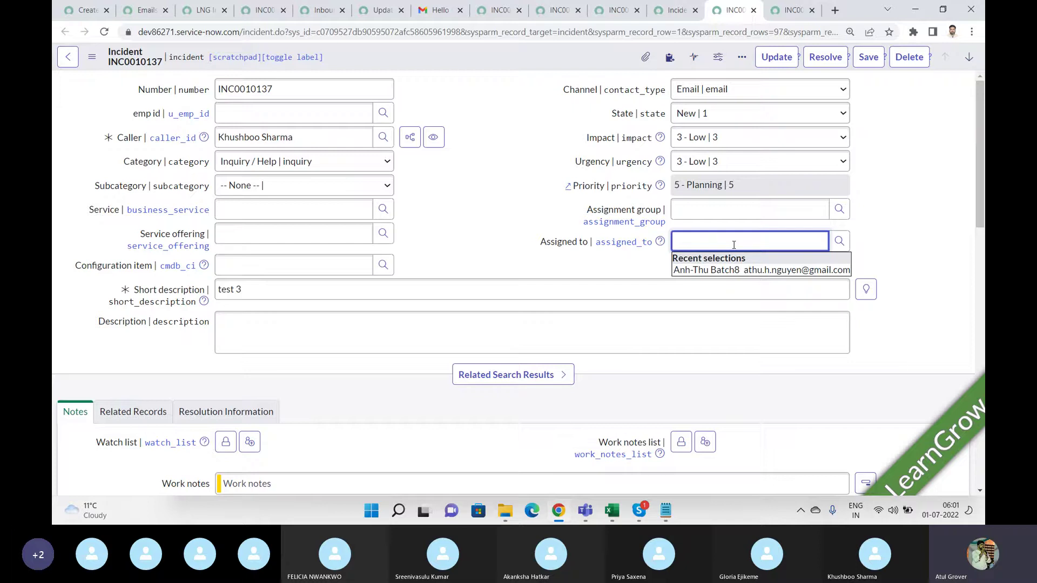
Review the LNG Incident action's field actions and script, and return to the main fields of INC0010136
{"action": "left_click", "coordinate": [206, 17]}
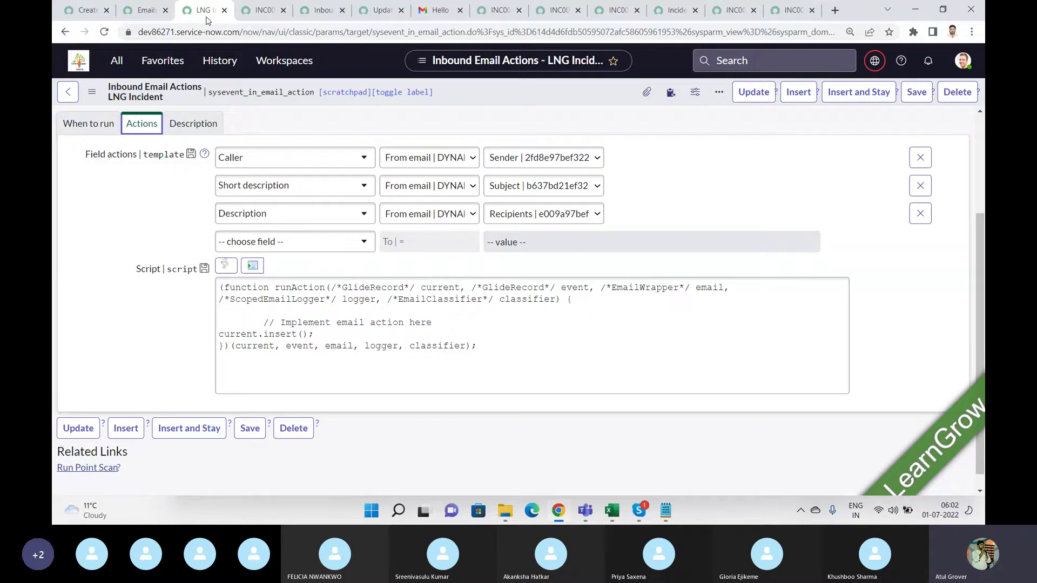
{"action": "key", "text": "alt+Tab"}
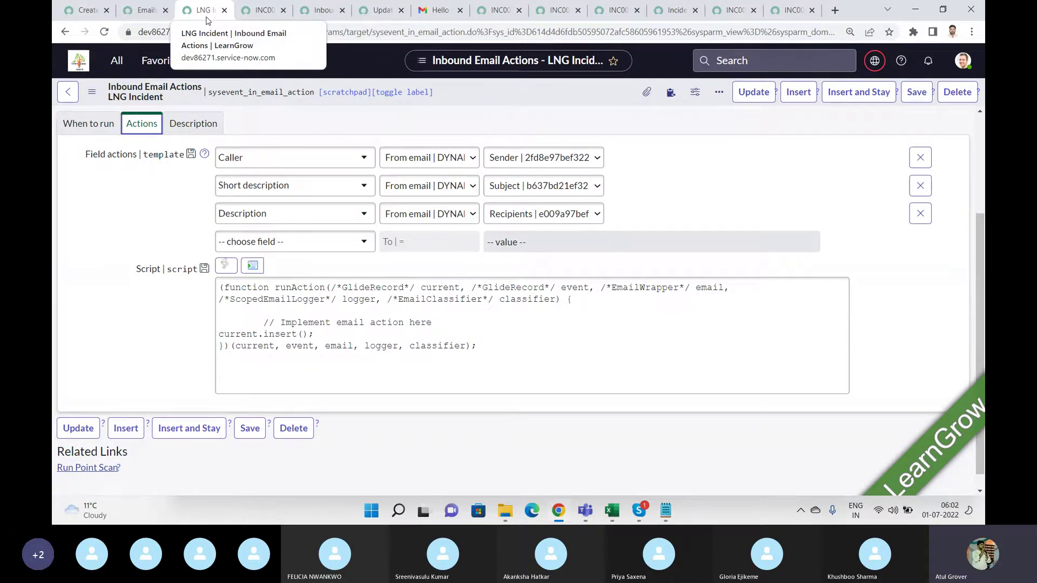
{"action": "left_click", "coordinate": [791, 10]}
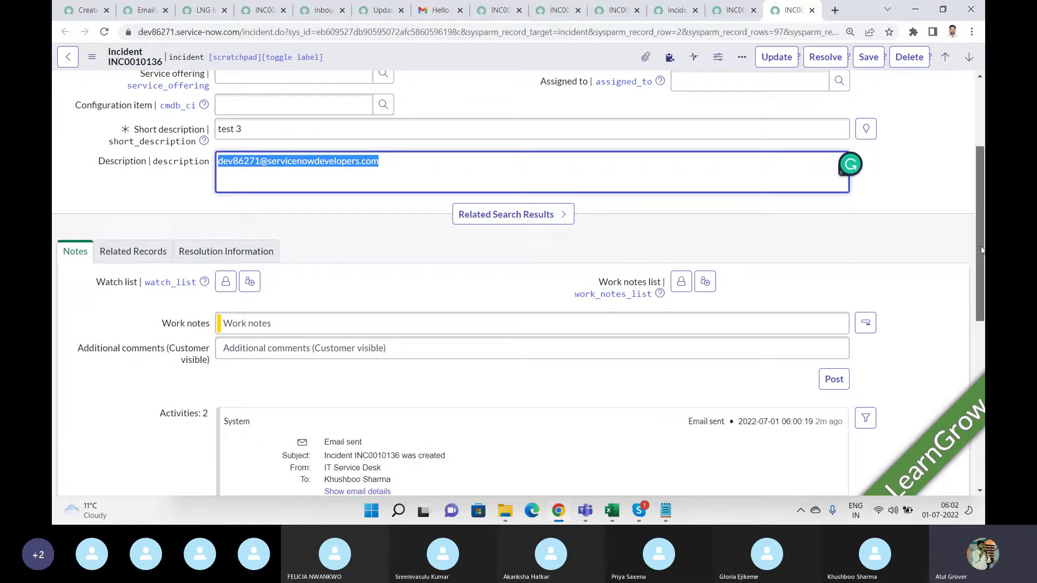
{"action": "scroll", "coordinate": [982, 252], "scroll_direction": "up", "scroll_amount": 3}
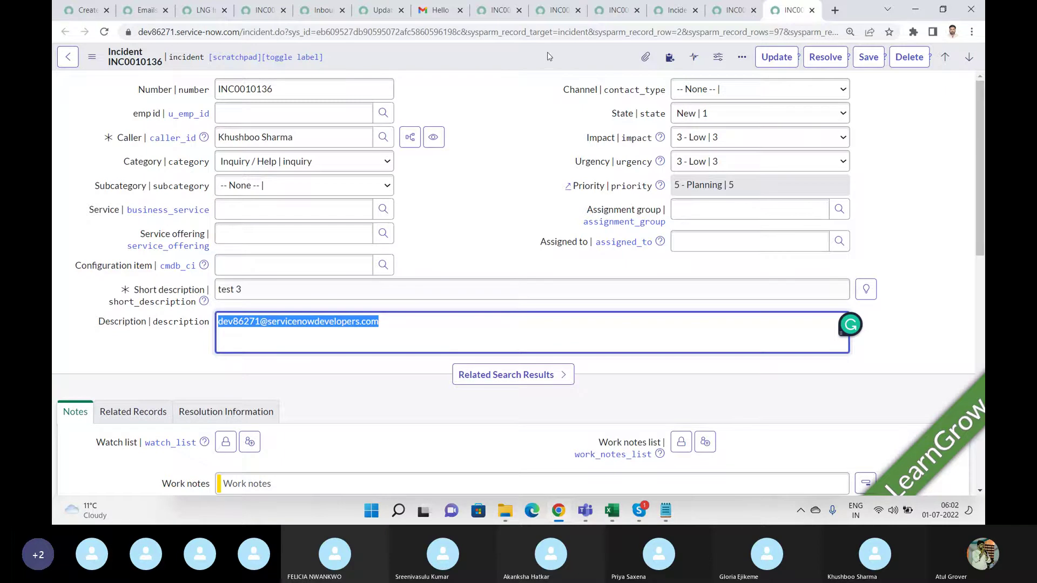
Show the XML of incident INC0010136 and search it for "inbound"
{"action": "right_click", "coordinate": [504, 57]}
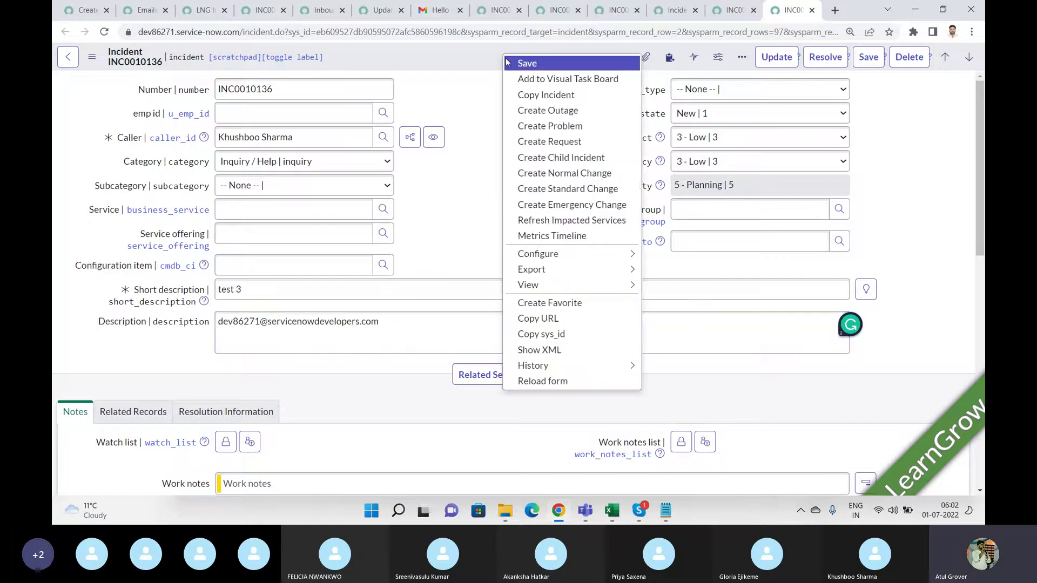
{"action": "left_click", "coordinate": [555, 351]}
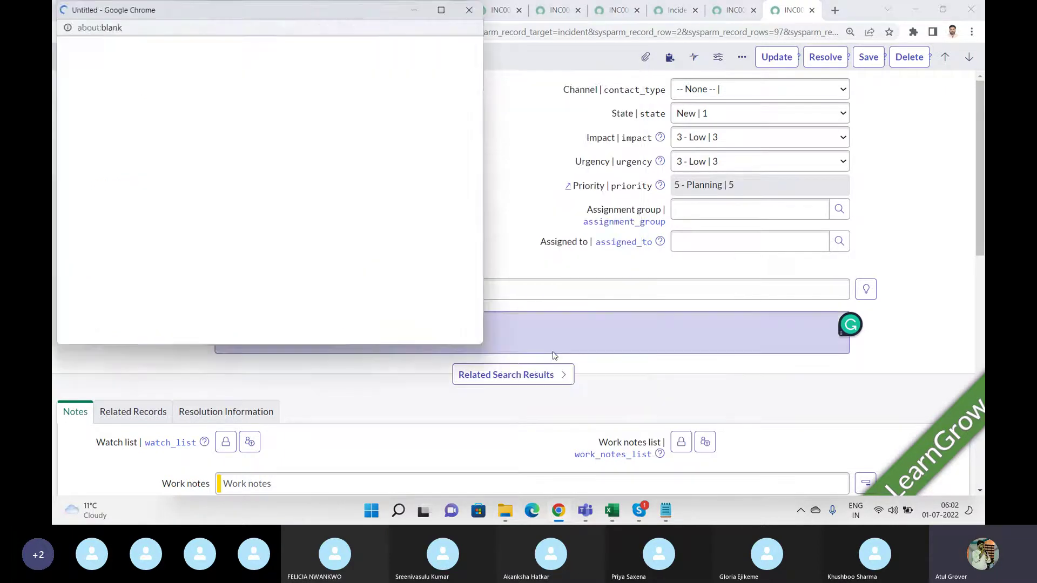
{"action": "key", "text": "ctrl+f"}
{"action": "type", "text": "inbound"}
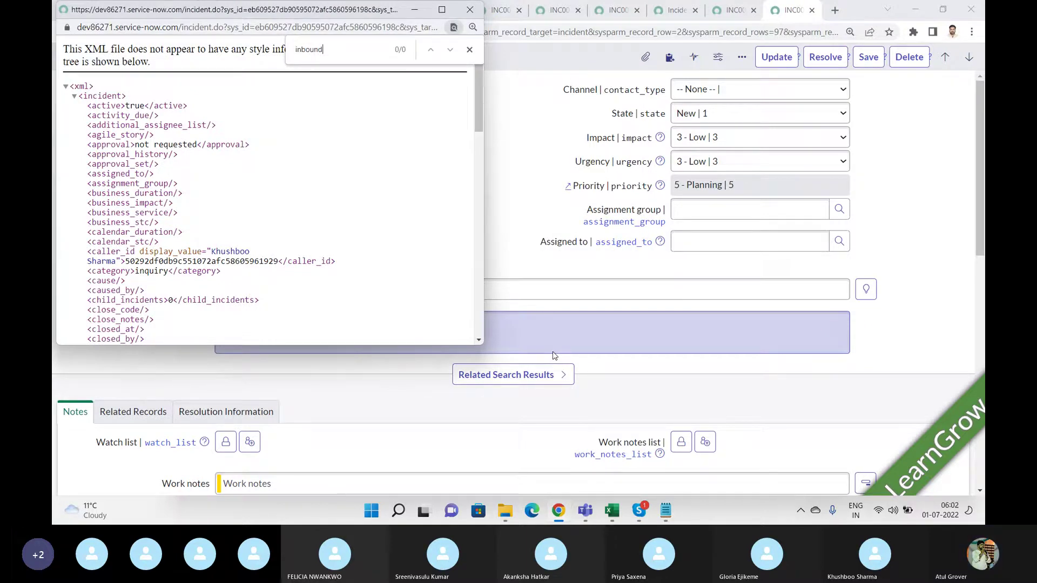
Search the incident's XML for "creat" and go through the matches
{"action": "key", "text": "BackSpace"}
{"action": "key", "text": "BackSpace"}
{"action": "key", "text": "BackSpace"}
{"action": "type", "text": "creat"}
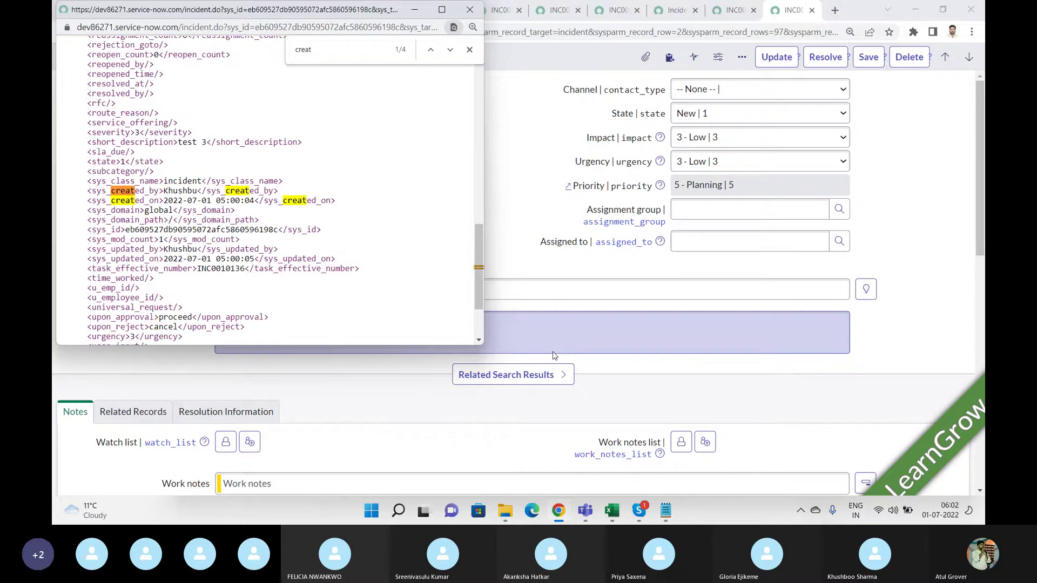
{"action": "key", "text": "Return"}
{"action": "key", "text": "Return"}
{"action": "key", "text": "Return"}
{"action": "key", "text": "Return"}
{"action": "key", "text": "Return"}
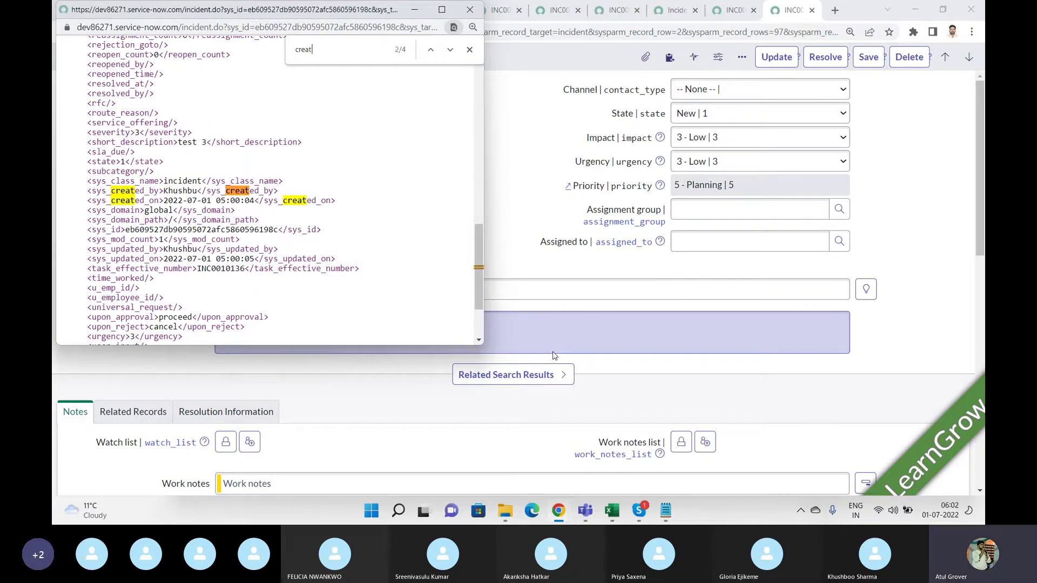
Close the XML window and go back to the incident list
{"action": "left_click", "coordinate": [468, 11]}
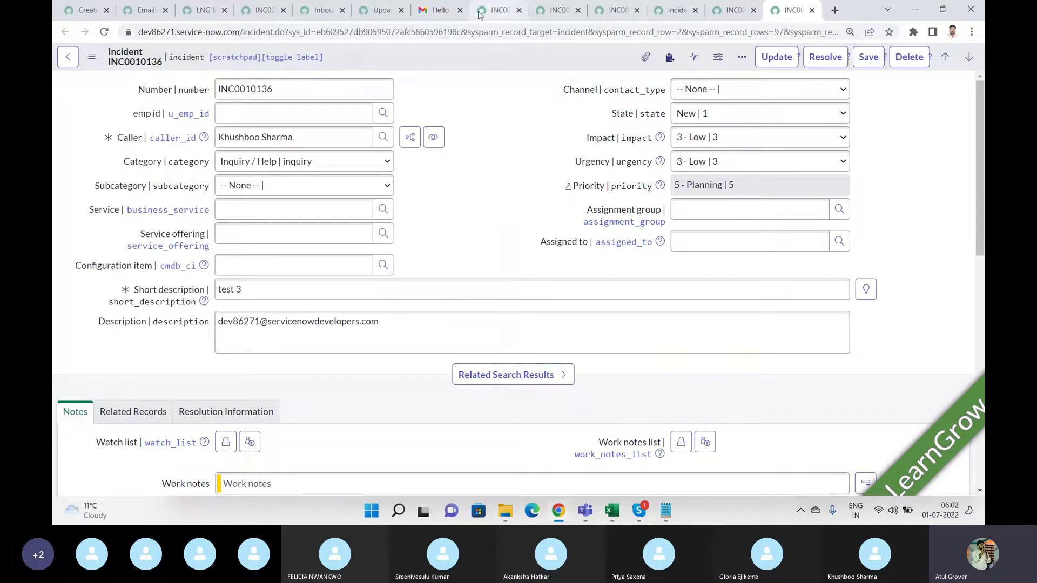
{"action": "left_click", "coordinate": [718, 20]}
{"action": "left_click", "coordinate": [675, 15]}
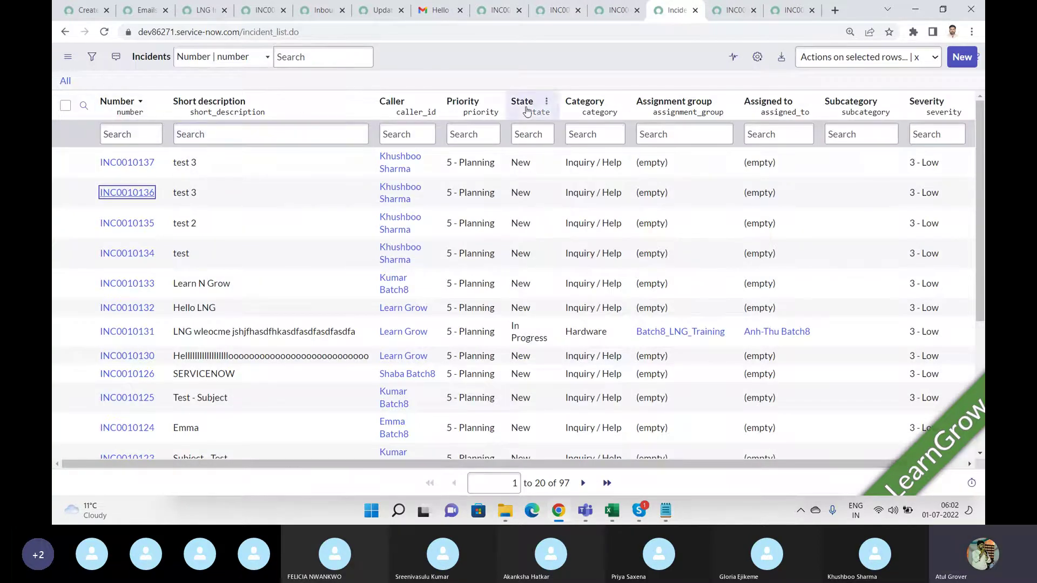
Look through the incident list's available columns beginning with "i", and close the column personalization dialog
{"action": "left_click", "coordinate": [756, 58]}
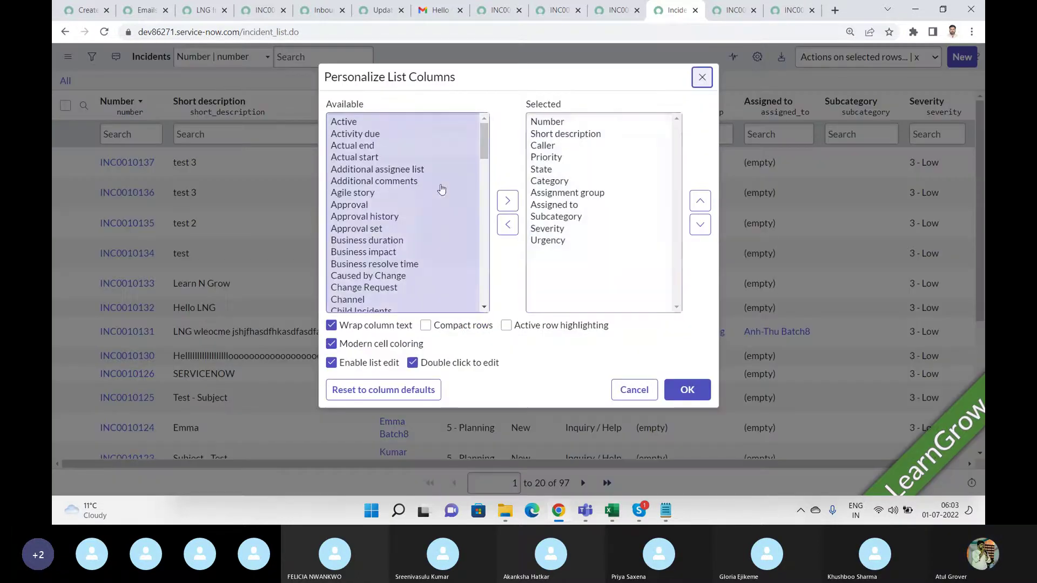
{"action": "left_click", "coordinate": [380, 193]}
{"action": "key", "text": "i"}
{"action": "key", "text": "i"}
{"action": "key", "text": "i"}
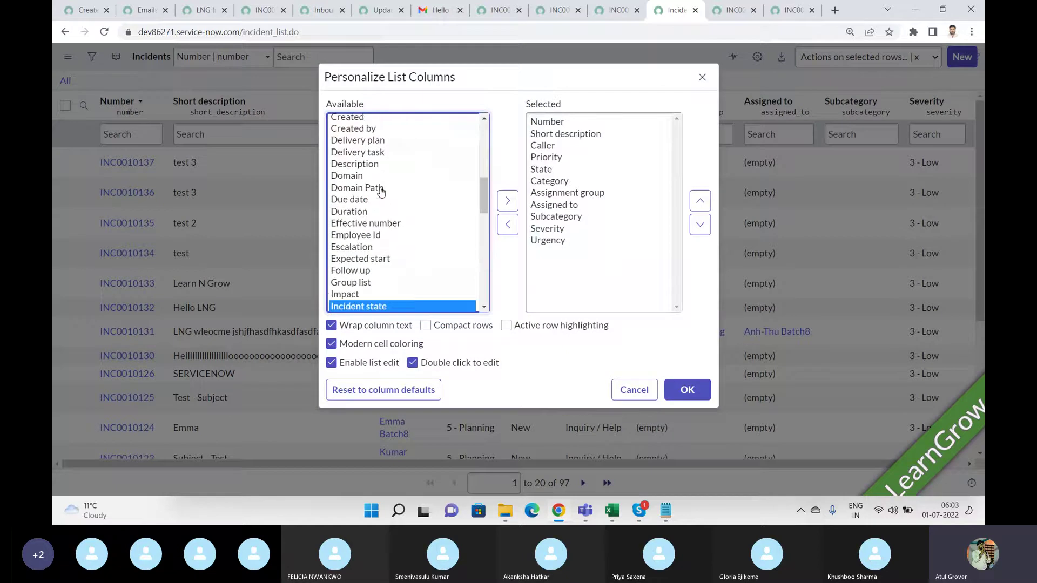
{"action": "key", "text": "i"}
{"action": "key", "text": "i"}
{"action": "key", "text": "i"}
{"action": "left_click", "coordinate": [701, 77]}
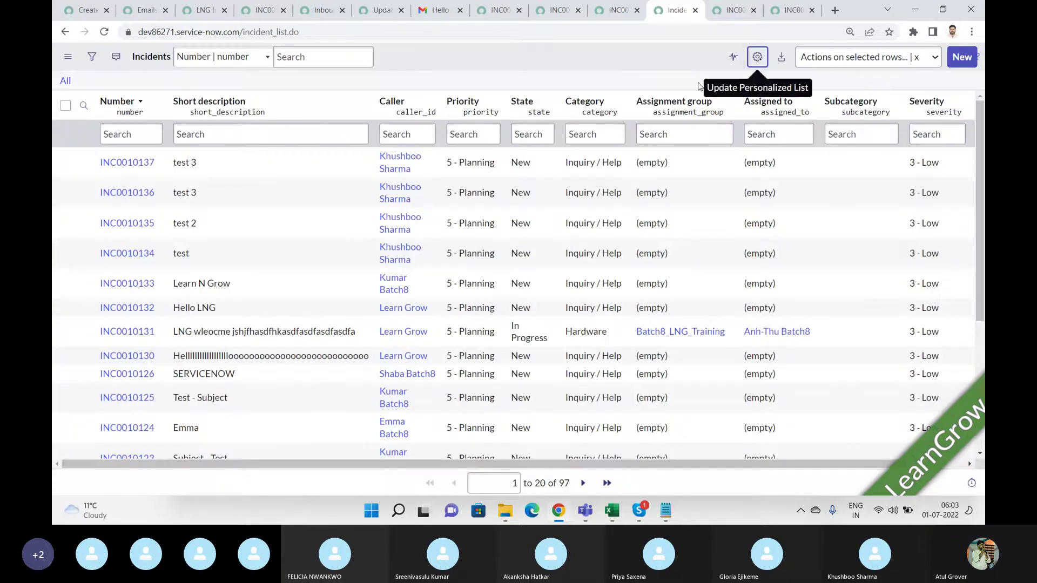
Open the received "test 3" email from the email log and check which incident its Target field points to
{"action": "left_click", "coordinate": [144, 10]}
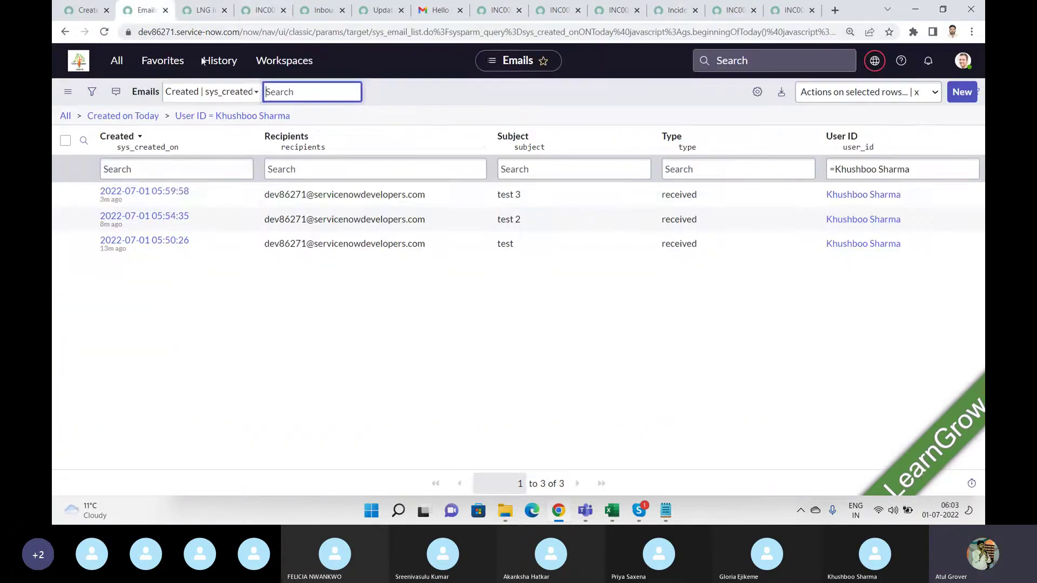
{"action": "left_click", "coordinate": [144, 191]}
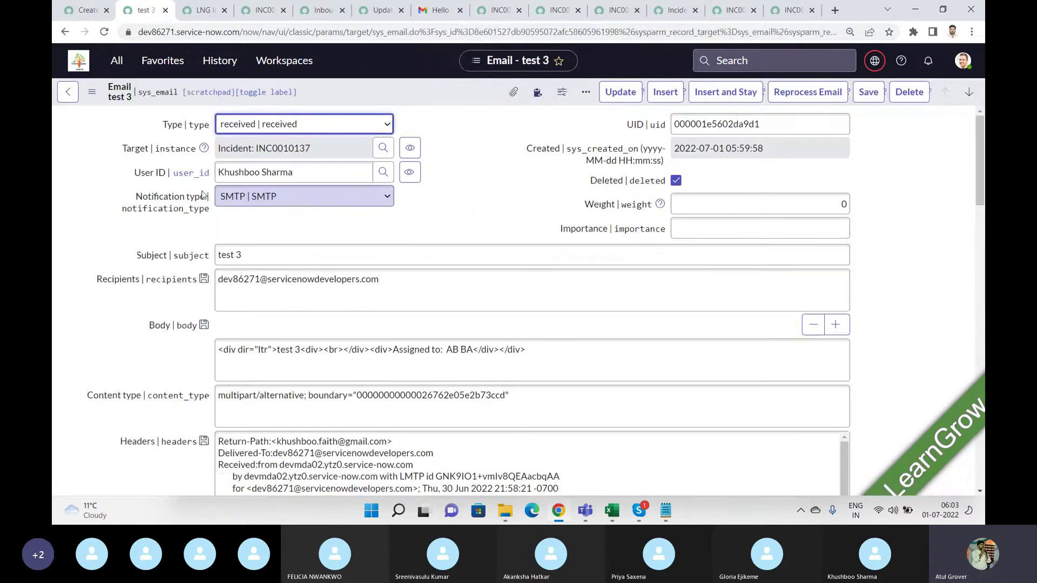
{"action": "left_click_drag", "start_coordinate": [318, 152], "coordinate": [211, 153]}
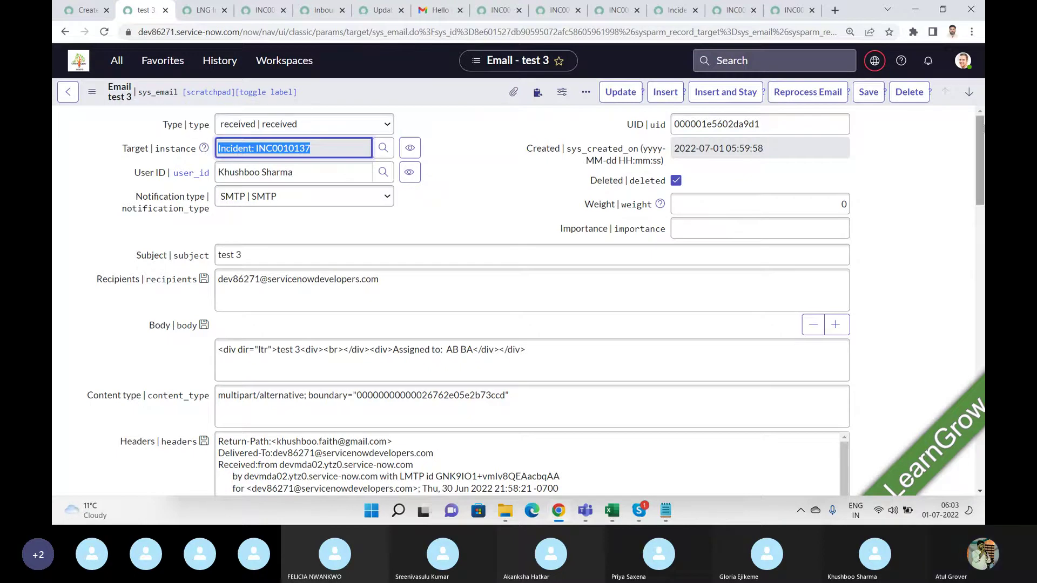
{"action": "left_click", "coordinate": [692, 237]}
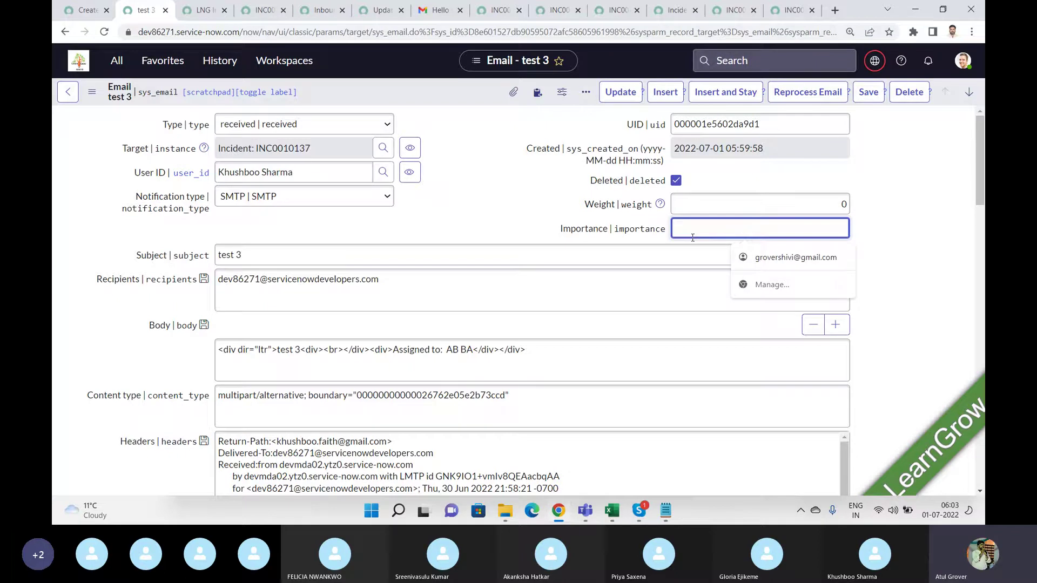
{"action": "mouse_move", "coordinate": [983, 148]}
{"action": "left_mouse_down"}
{"action": "mouse_move", "coordinate": [984, 317]}
{"action": "mouse_move", "coordinate": [984, 158]}
{"action": "left_mouse_up"}
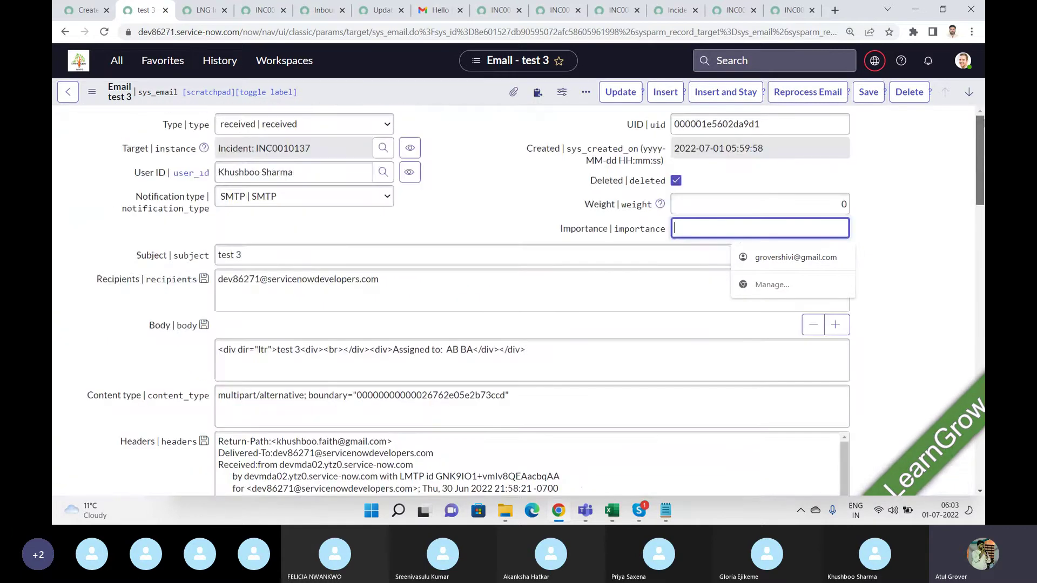
{"action": "left_click", "coordinate": [916, 250]}
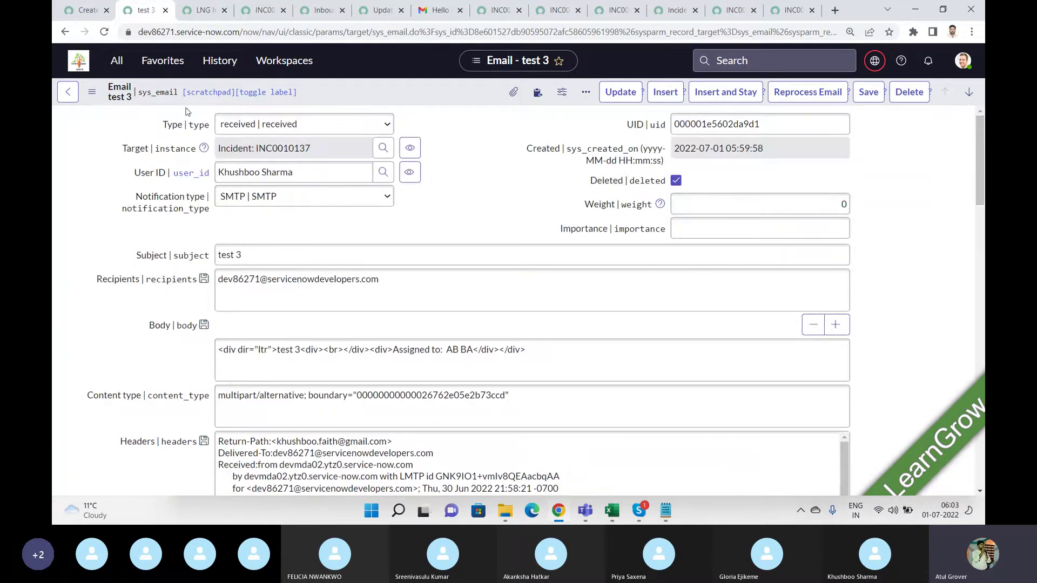
From the Create Incident action's browser tab, filter the navigator by "Notifi" and open the System Notification email Notifications list
{"action": "left_click", "coordinate": [81, 11]}
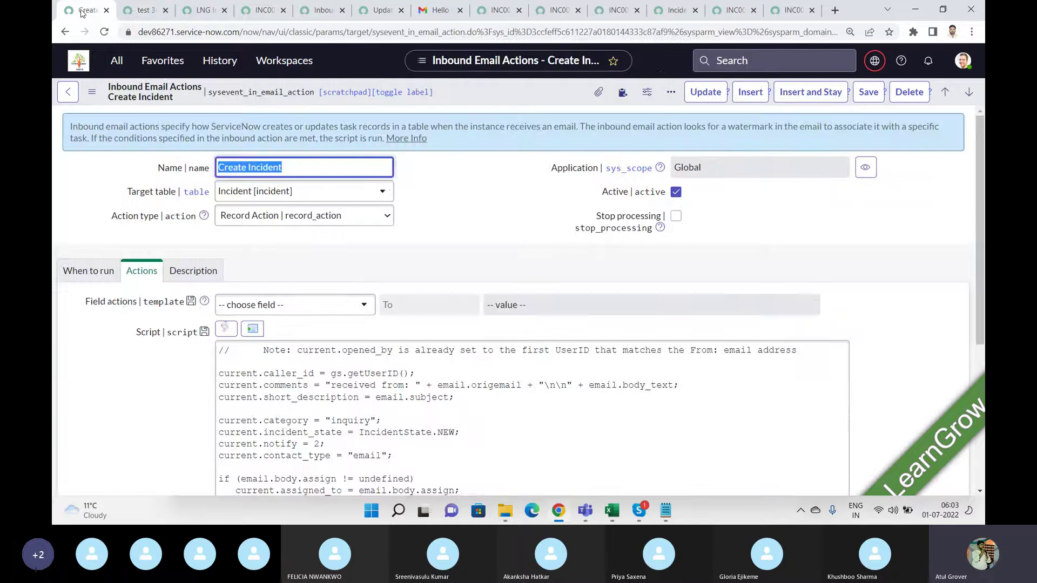
{"action": "left_click", "coordinate": [112, 65]}
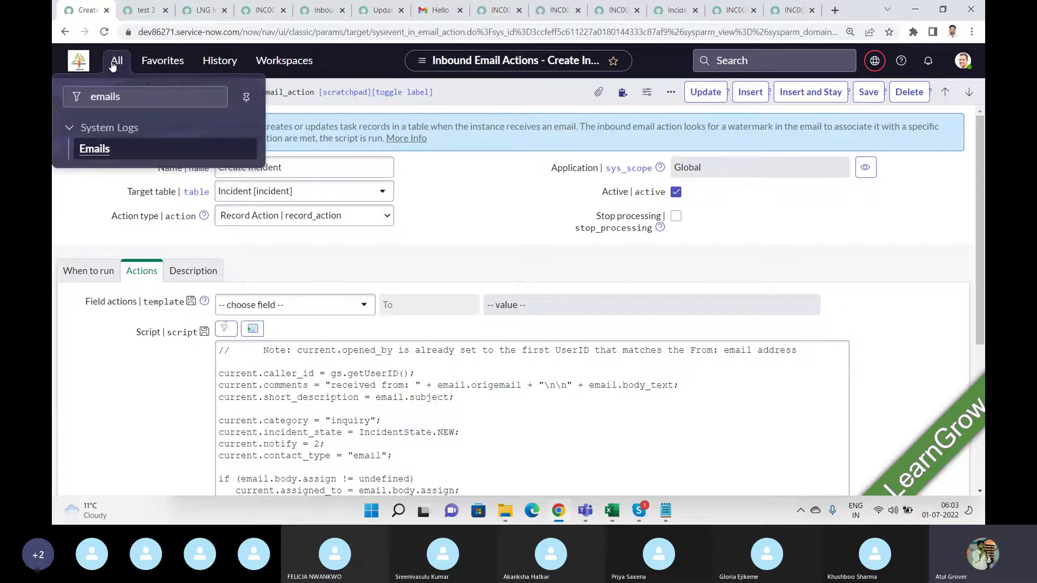
{"action": "left_click", "coordinate": [136, 100]}
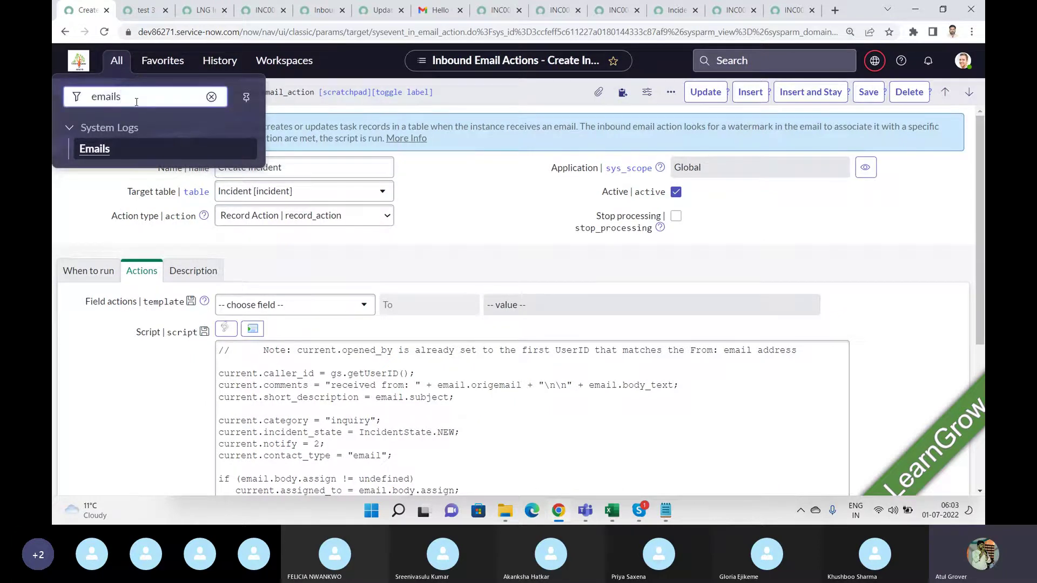
{"action": "key", "text": "BackSpace"}
{"action": "type", "text": "no"}
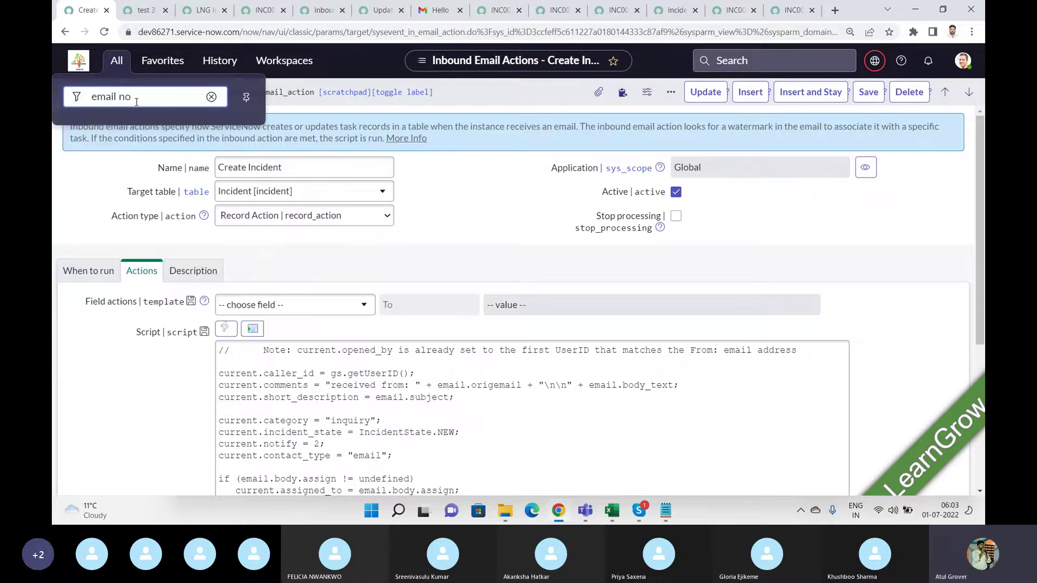
{"action": "key", "text": "BackSpace"}
{"action": "key", "text": "BackSpace"}
{"action": "key", "text": "BackSpace"}
{"action": "key", "text": "BackSpace"}
{"action": "key", "text": "BackSpace"}
{"action": "key", "text": "BackSpace"}
{"action": "key", "text": "BackSpace"}
{"action": "key", "text": "BackSpace"}
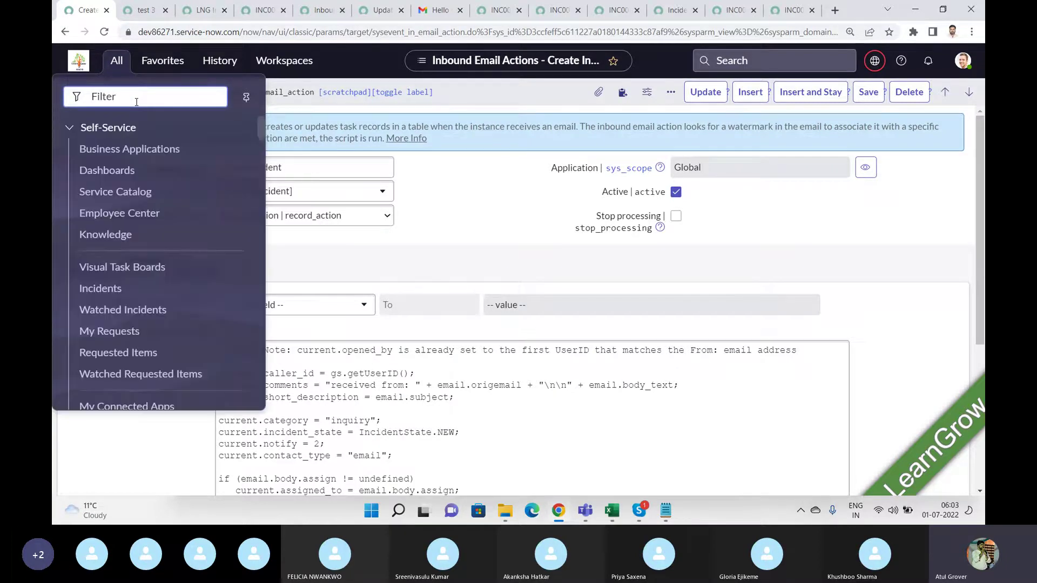
{"action": "type", "text": "Notifi"}
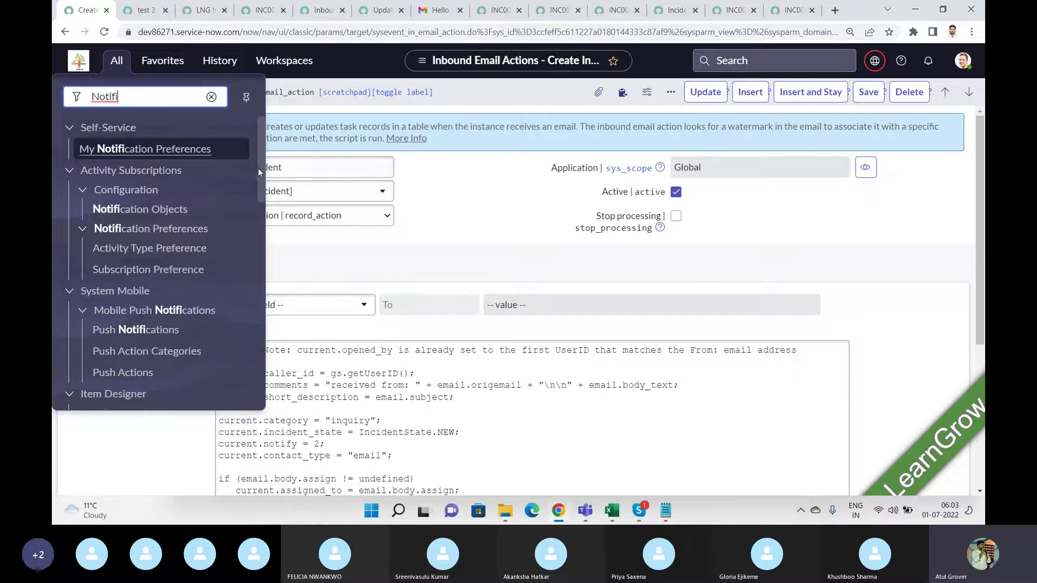
{"action": "mouse_move", "coordinate": [260, 169]}
{"action": "left_mouse_down"}
{"action": "mouse_move", "coordinate": [260, 196]}
{"action": "mouse_move", "coordinate": [258, 177]}
{"action": "left_mouse_up"}
{"action": "scroll", "coordinate": [258, 176], "scroll_direction": "down", "scroll_amount": 5}
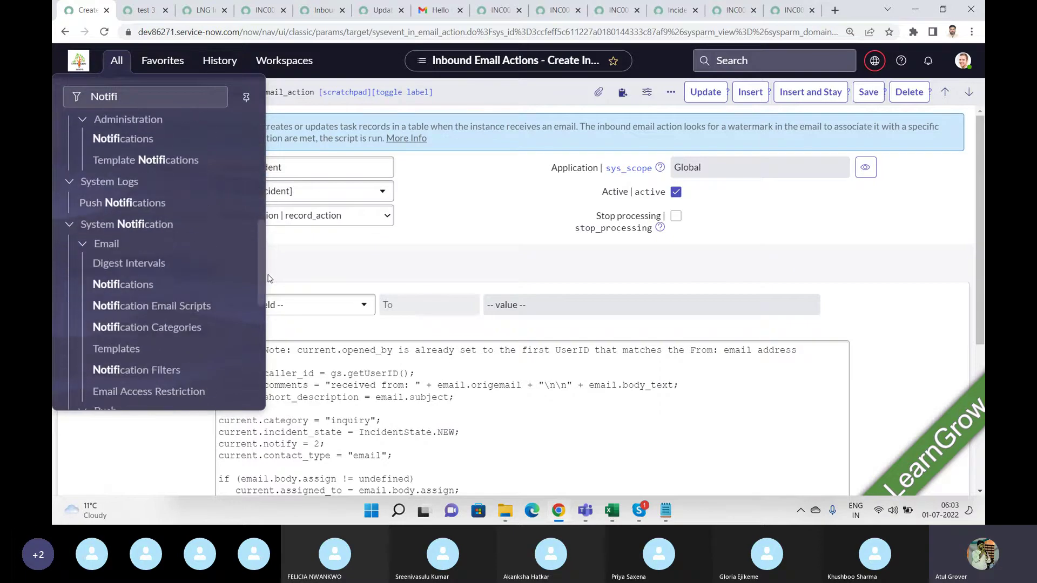
{"action": "left_click", "coordinate": [120, 290]}
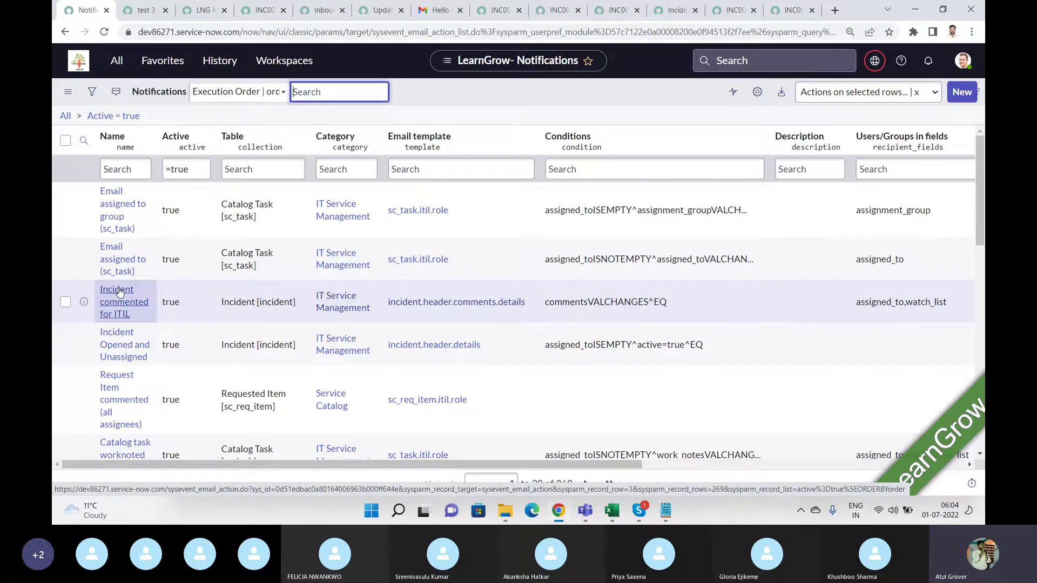
{"action": "key", "text": "alt+Tab"}
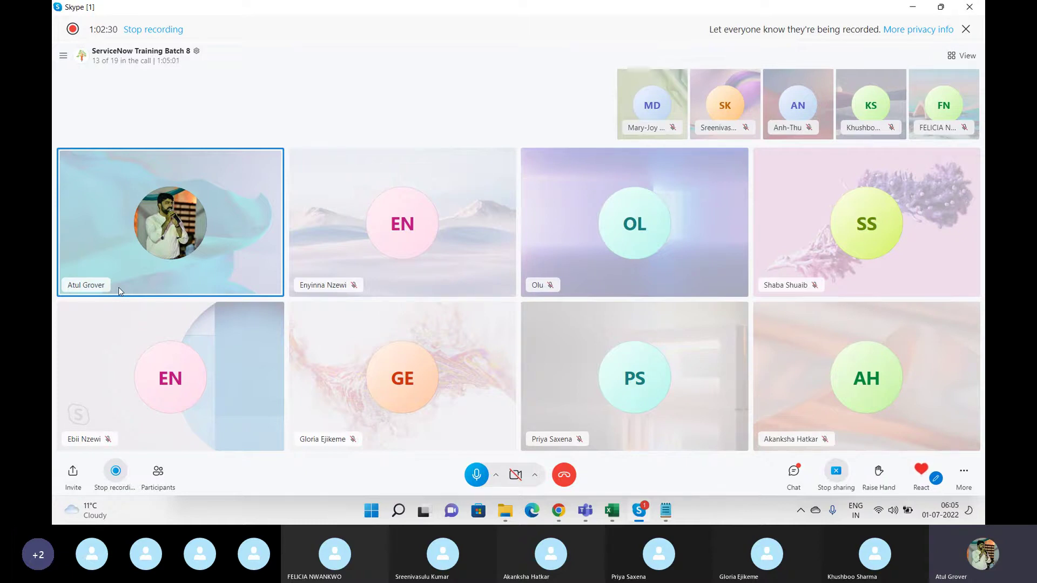
{"action": "key", "text": "alt+Tab"}
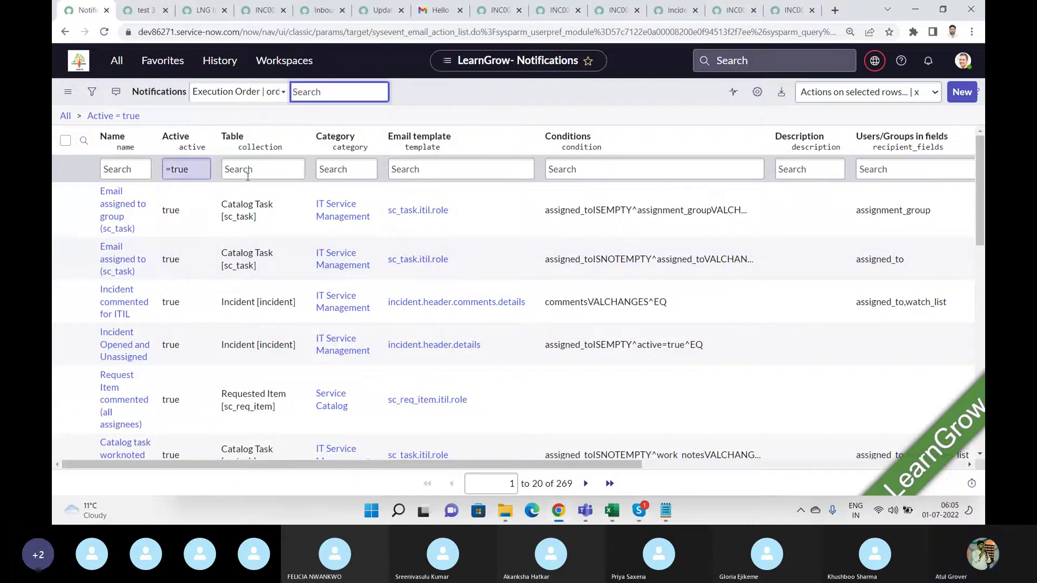
Filter the notifications to tables containing "incident" and examine the condition of Incident Opened and Unassigned
{"action": "left_click", "coordinate": [278, 173]}
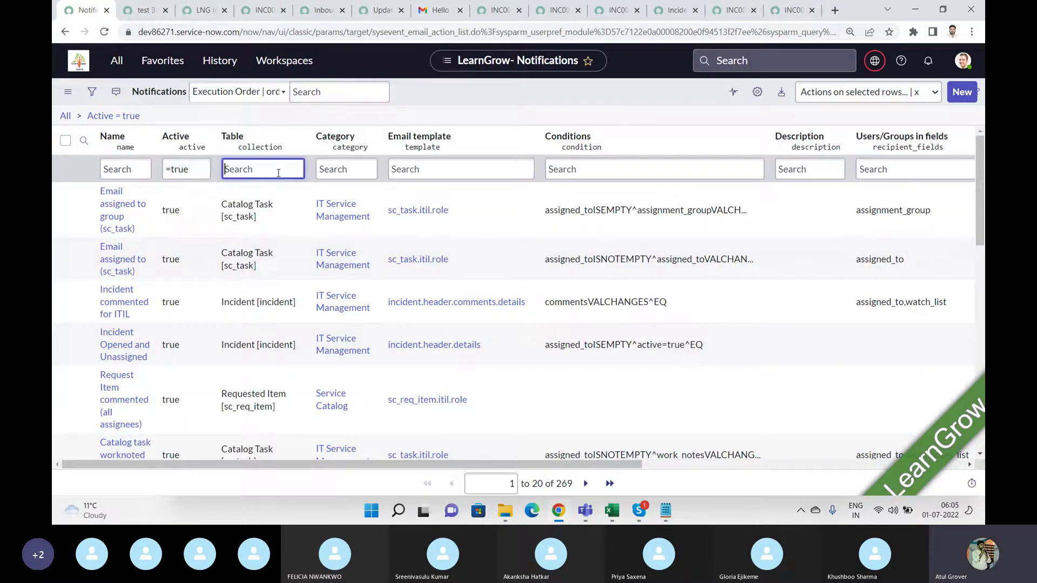
{"action": "type", "text": "*incident"}
{"action": "key", "text": "Return"}
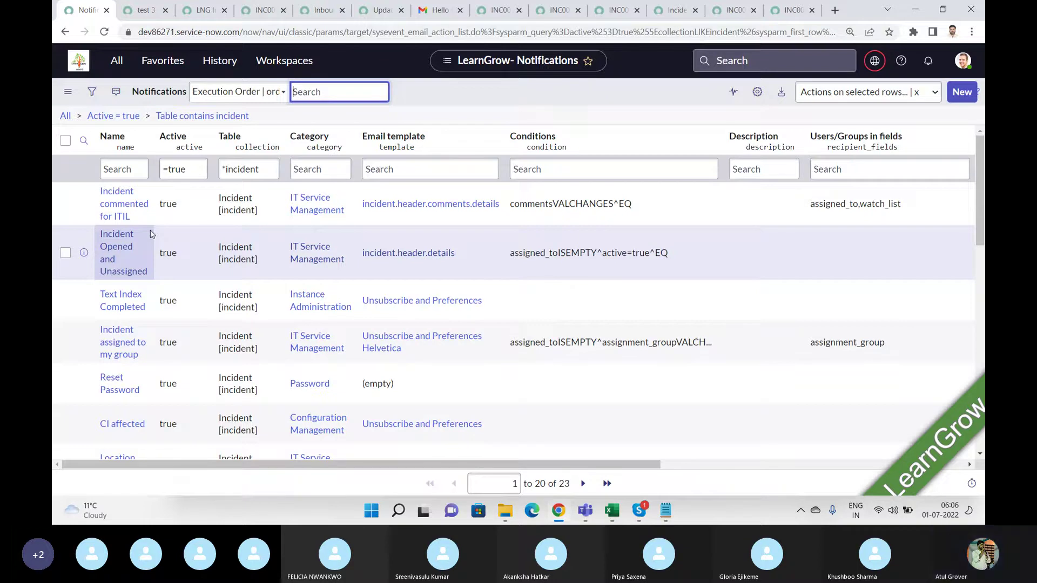
{"action": "left_click_drag", "start_coordinate": [681, 252], "coordinate": [504, 252]}
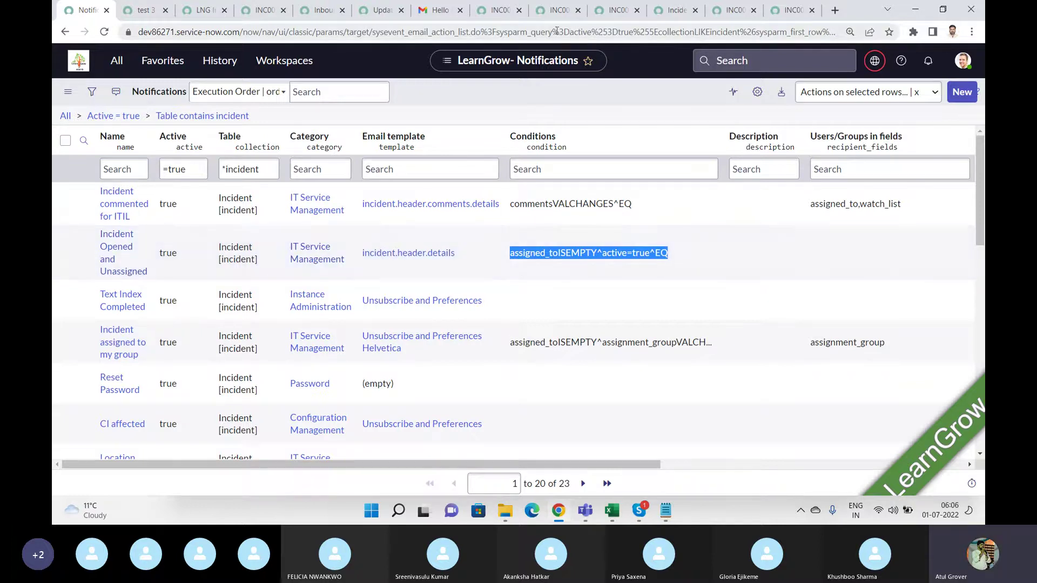
Go to incident INC0010135 and cycle its State through In Progress, On Hold, Resolved, Closed and Canceled
{"action": "left_click", "coordinate": [502, 16]}
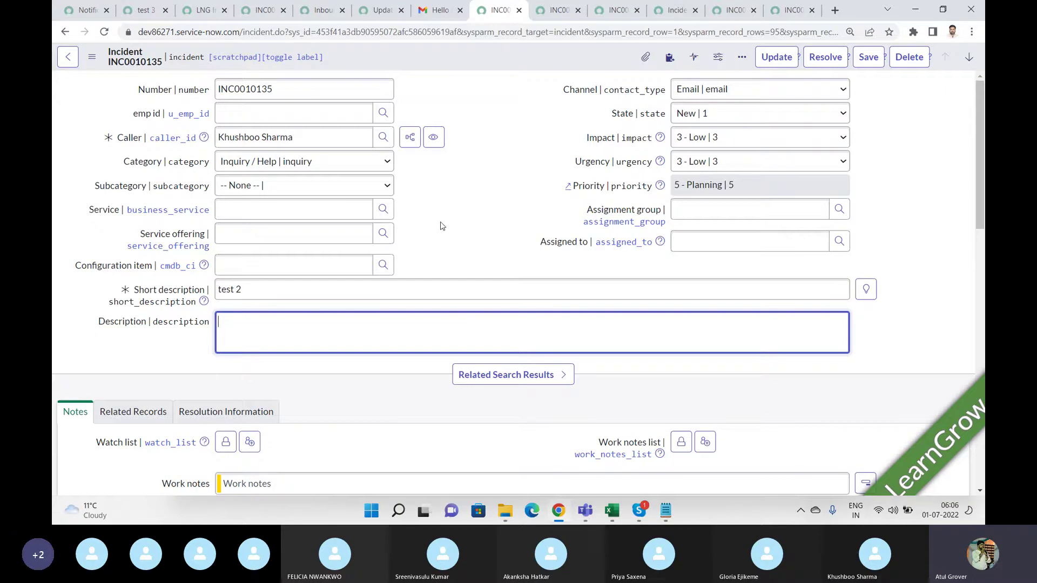
{"action": "left_click", "coordinate": [755, 112]}
{"action": "left_click", "coordinate": [727, 142]}
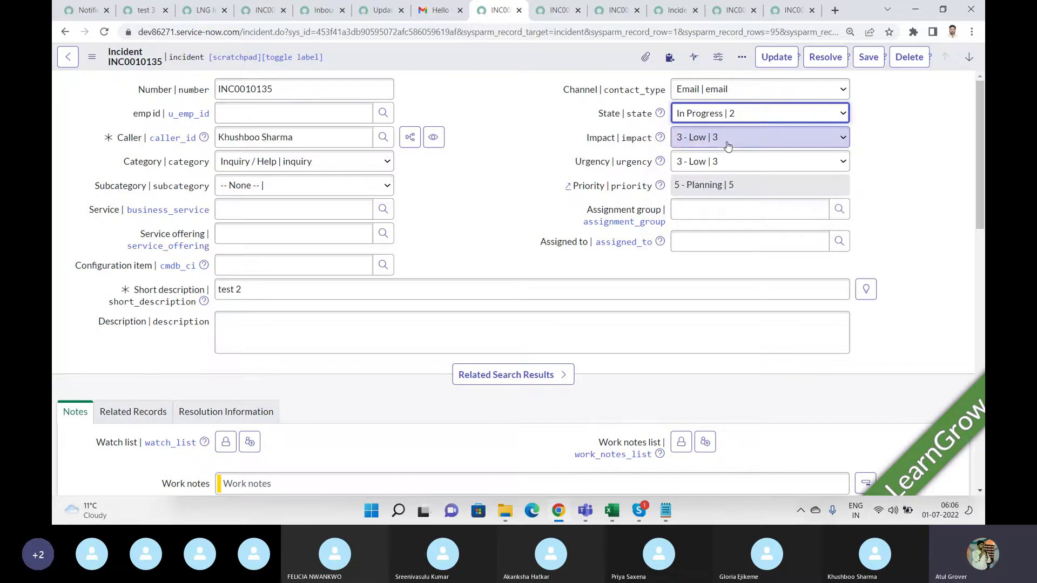
{"action": "left_click", "coordinate": [748, 114]}
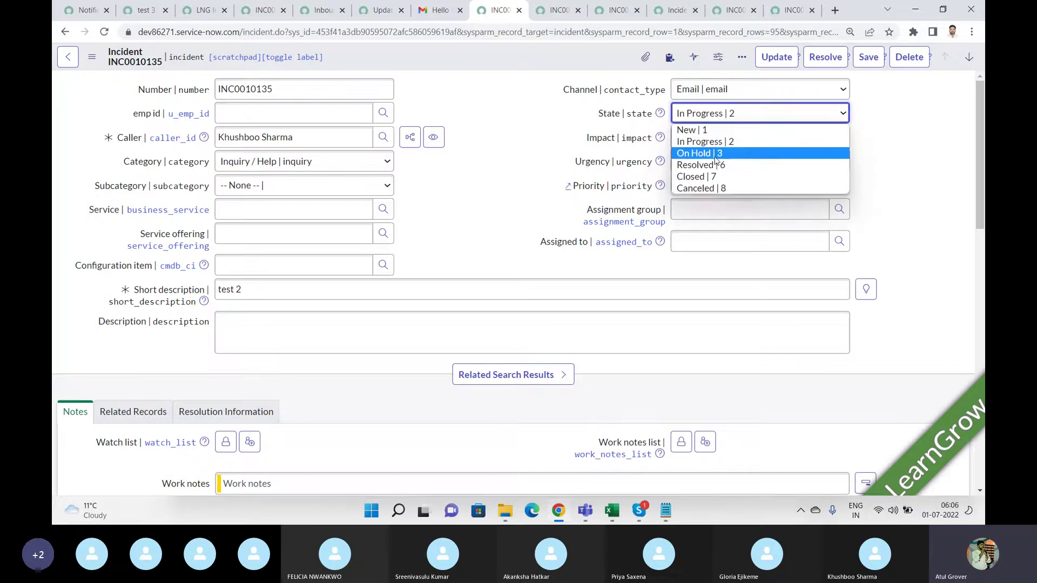
{"action": "left_click", "coordinate": [745, 153]}
{"action": "left_click", "coordinate": [745, 115]}
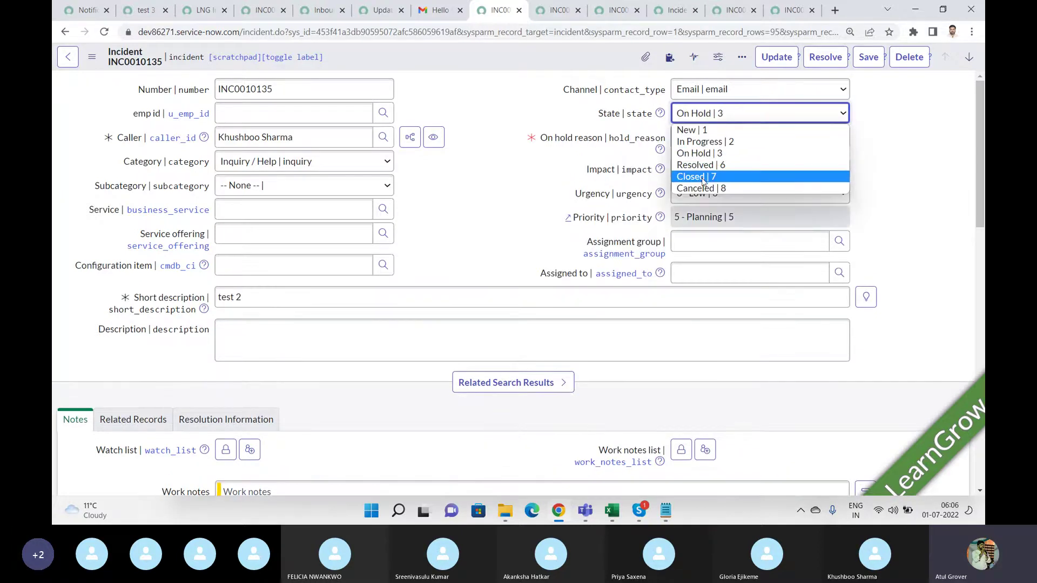
{"action": "left_click", "coordinate": [729, 165]}
{"action": "left_click", "coordinate": [732, 117]}
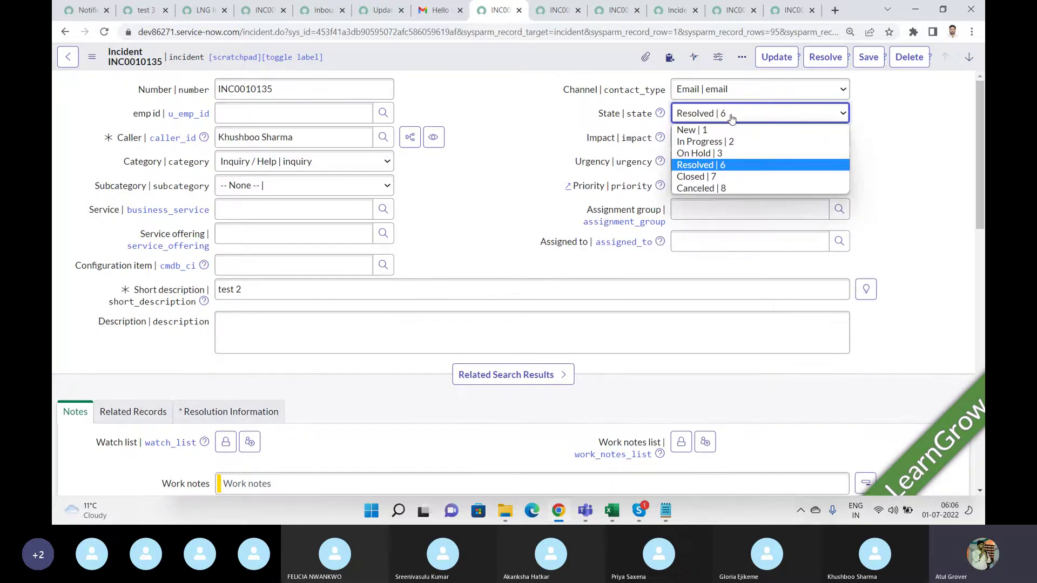
{"action": "left_click", "coordinate": [700, 175]}
{"action": "left_click", "coordinate": [728, 120]}
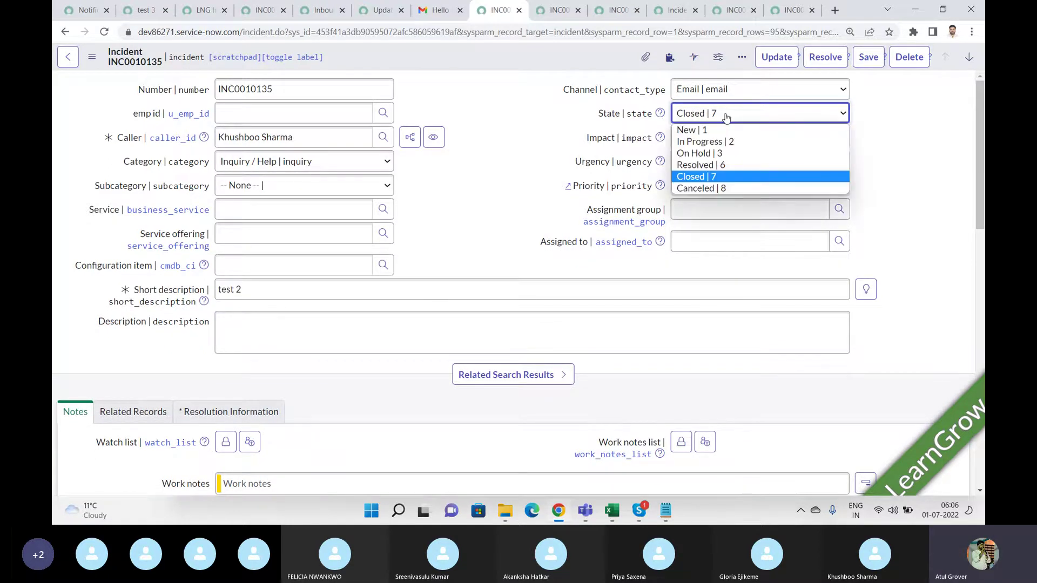
{"action": "left_click", "coordinate": [701, 186]}
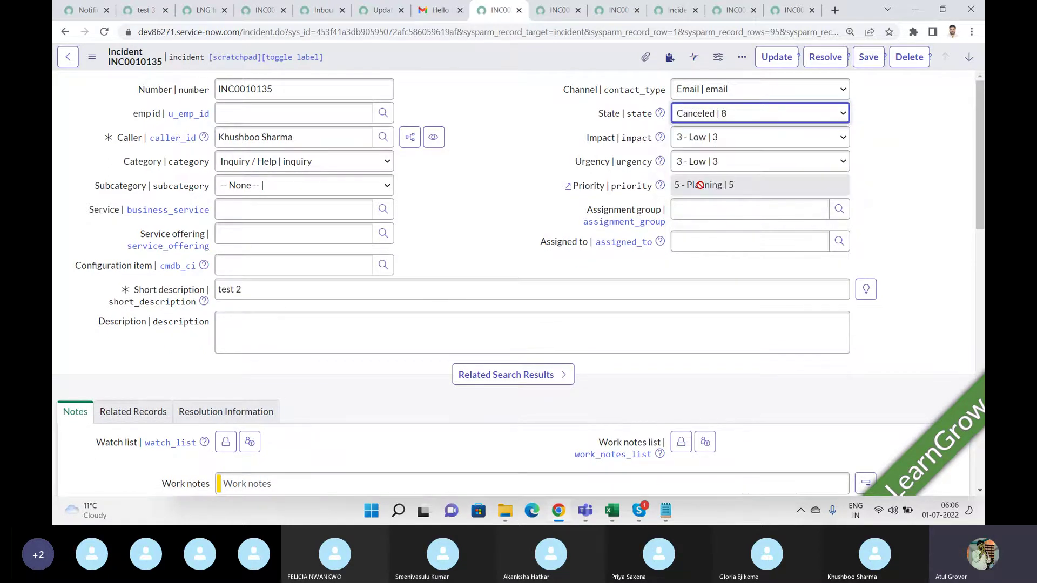
Set INC0010135's State to On Hold and highlight the mandatory On hold reason field's label
{"action": "left_click", "coordinate": [710, 120]}
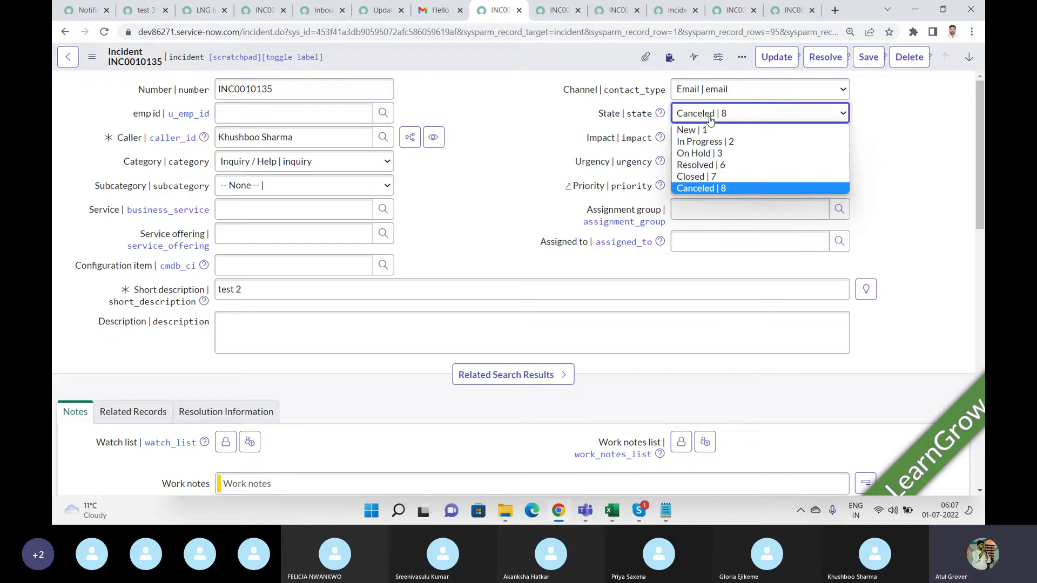
{"action": "left_click", "coordinate": [710, 154]}
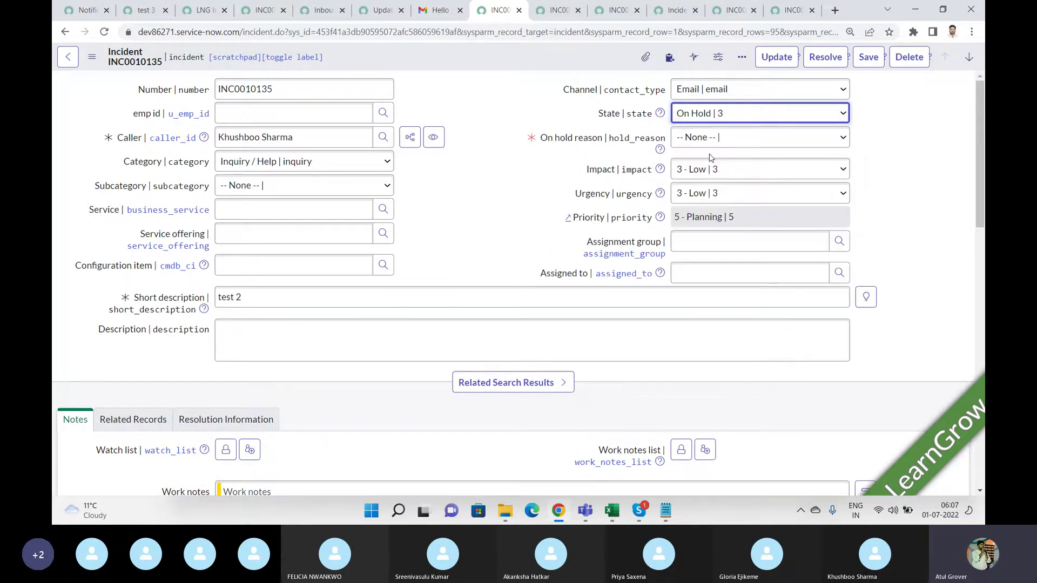
{"action": "left_click_drag", "start_coordinate": [538, 140], "coordinate": [665, 143]}
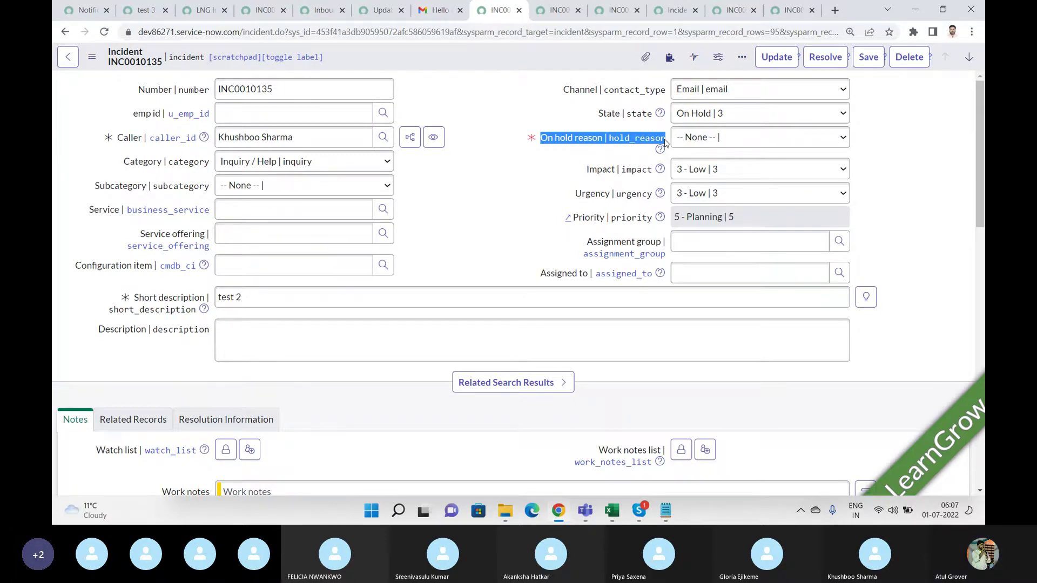
Switch the incident's State to In Progress and back to On Hold to compare how the On hold reason field behaves
{"action": "left_click", "coordinate": [702, 115]}
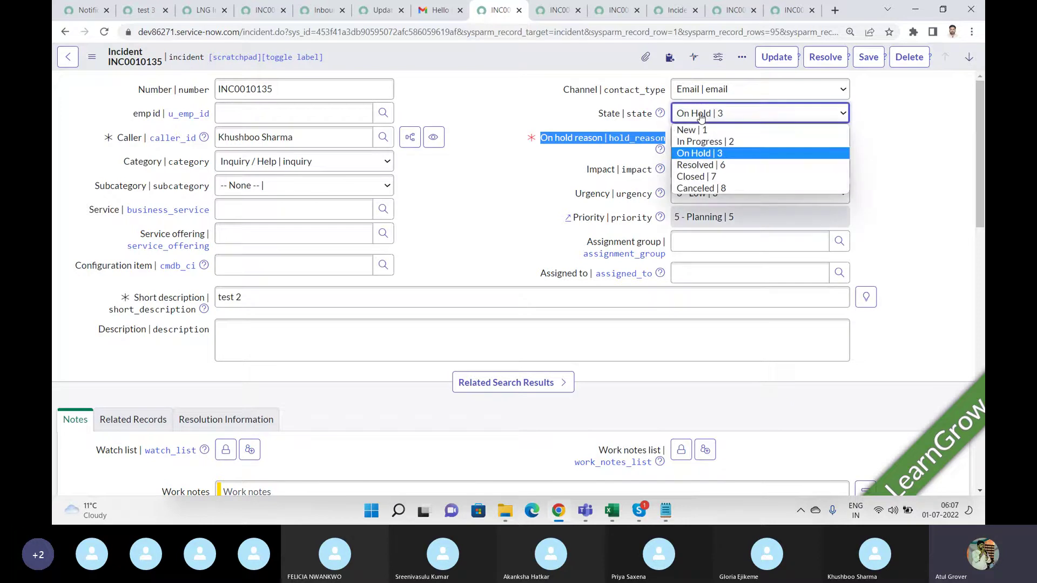
{"action": "left_click", "coordinate": [699, 142]}
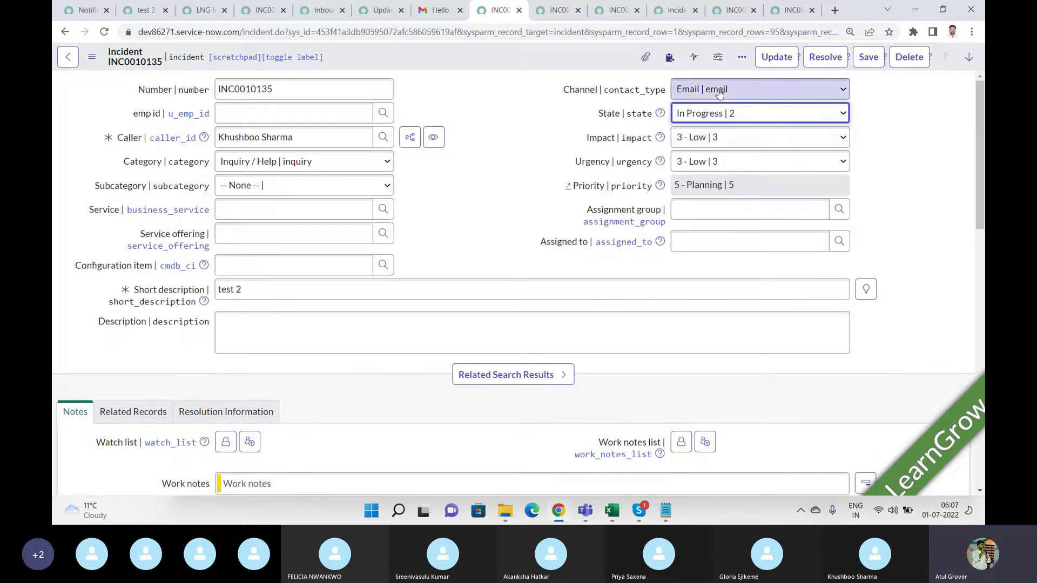
{"action": "left_click", "coordinate": [702, 114]}
{"action": "left_click", "coordinate": [694, 154]}
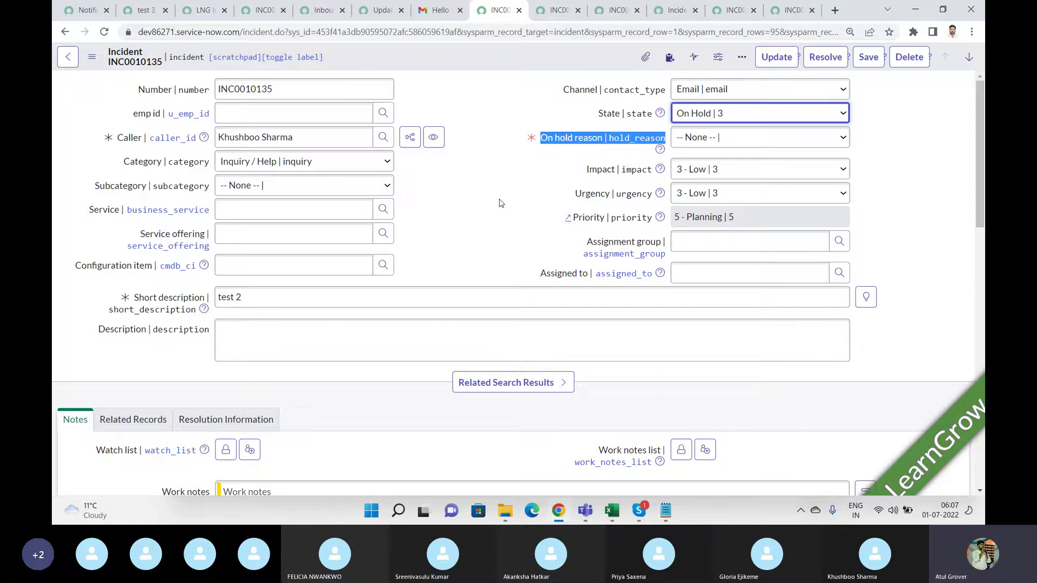
Switch to the Skype training call and check the meeting chat for the participants' messages
{"action": "key", "text": "alt+Tab"}
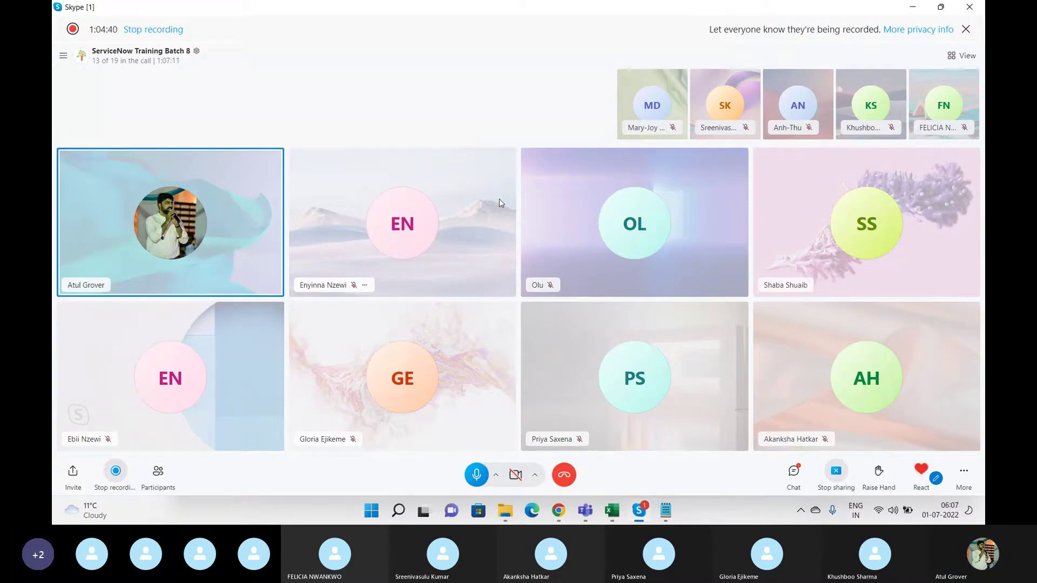
{"action": "left_click", "coordinate": [792, 471]}
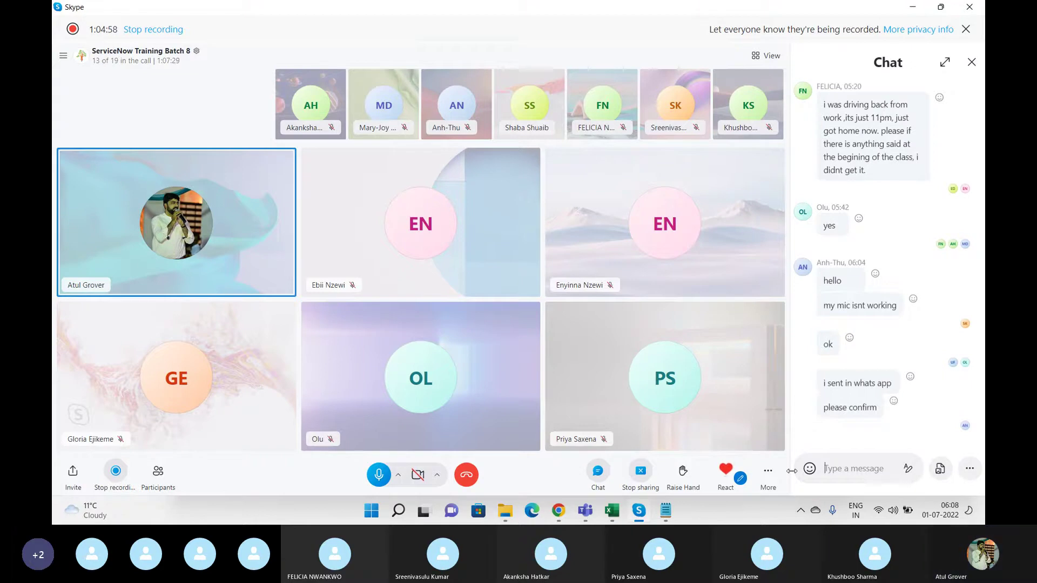
{"action": "left_click", "coordinate": [971, 62]}
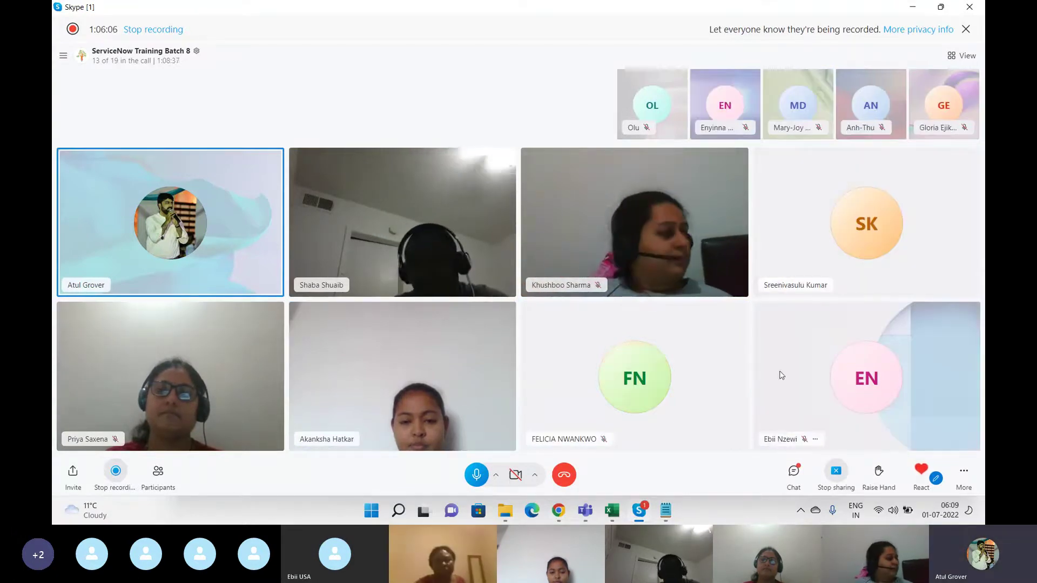
{"action": "left_click", "coordinate": [793, 472]}
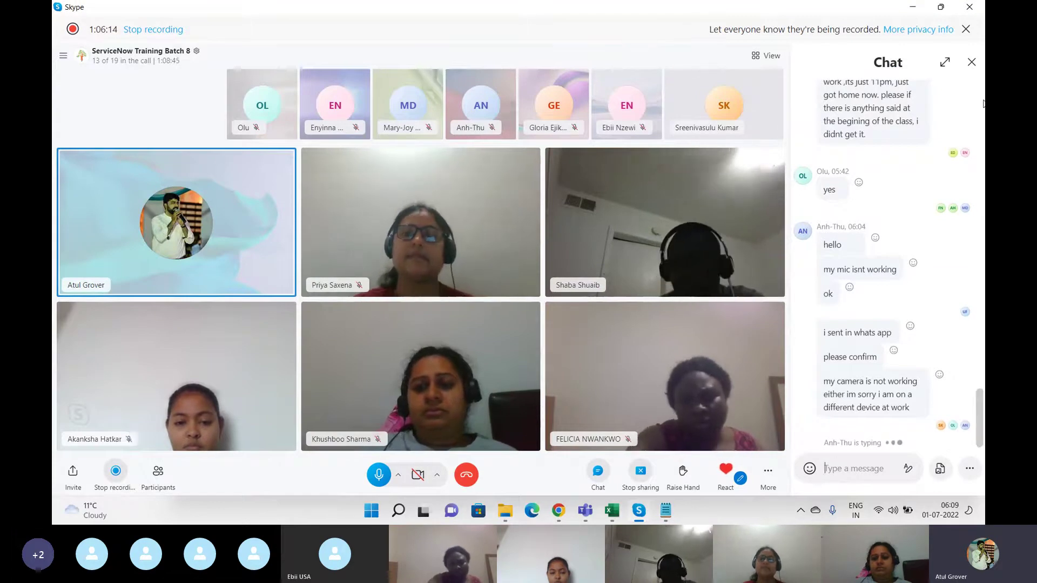
{"action": "left_click", "coordinate": [971, 63]}
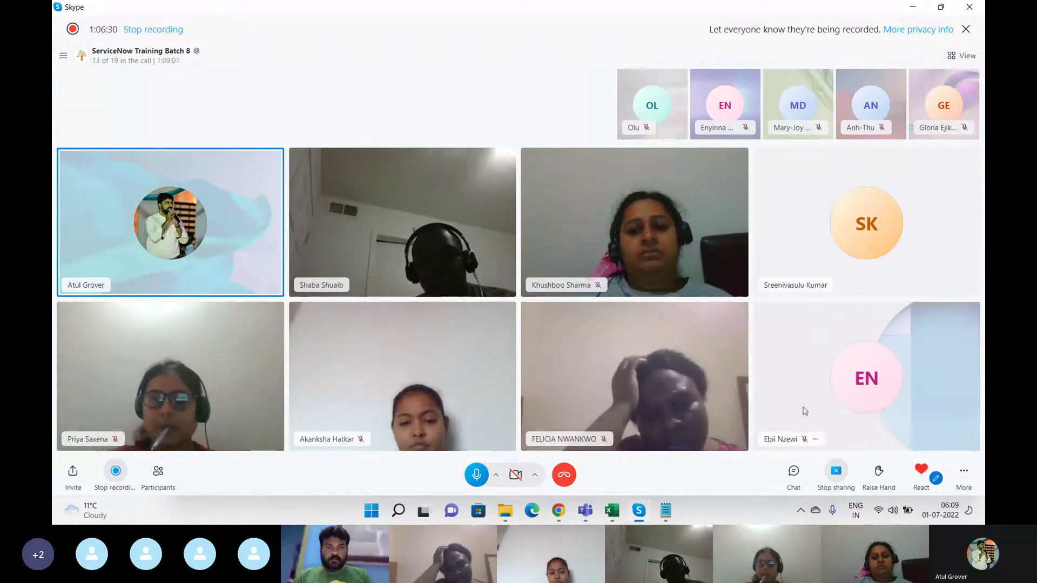
{"action": "left_click", "coordinate": [793, 471]}
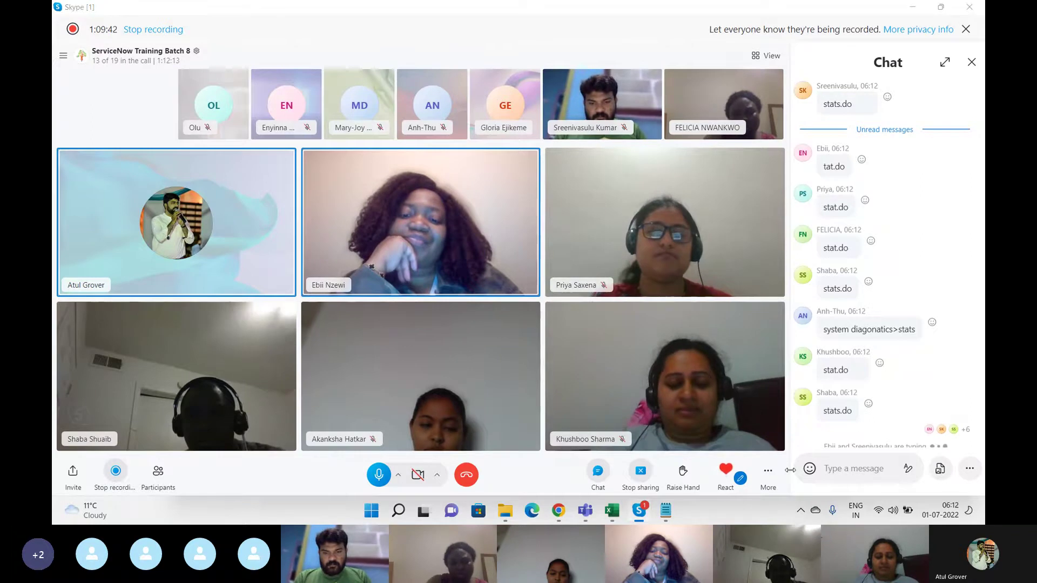
Show the test 3 email record in Chrome and check the participants' table-name answers in the Skype chat
{"action": "key", "text": "alt+Tab"}
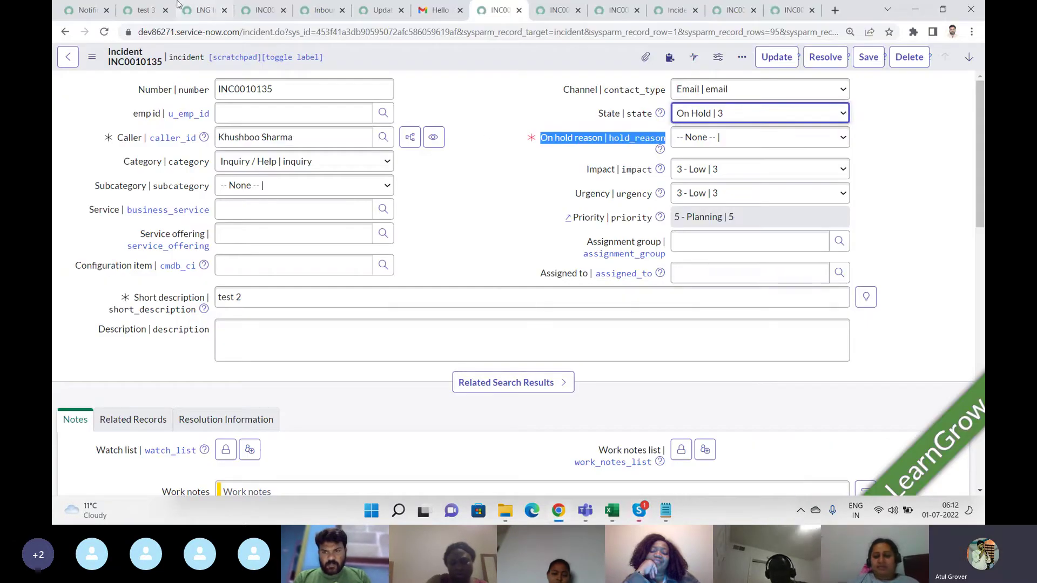
{"action": "left_click", "coordinate": [146, 11]}
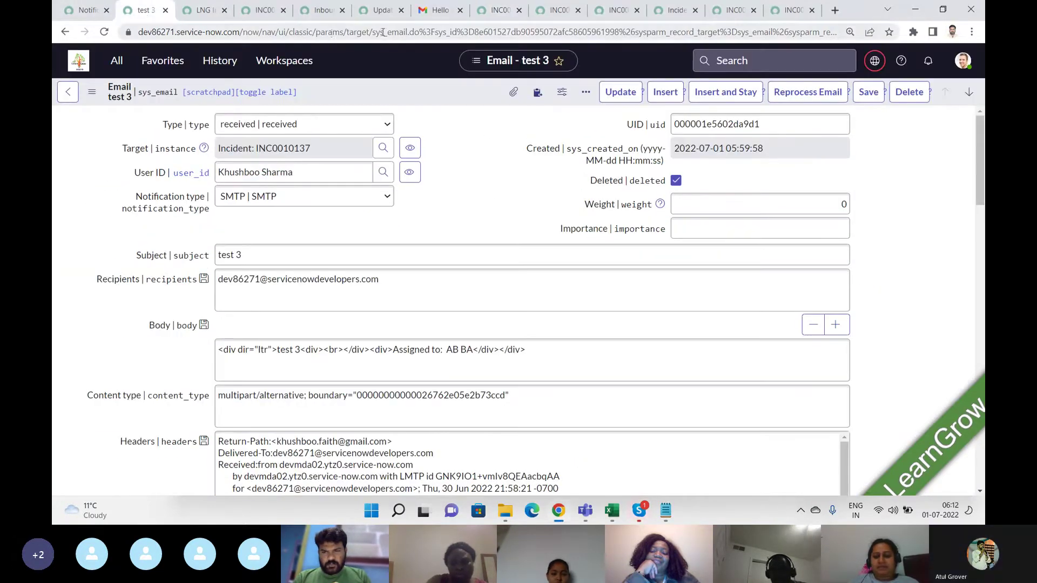
{"action": "key", "text": "alt+Tab"}
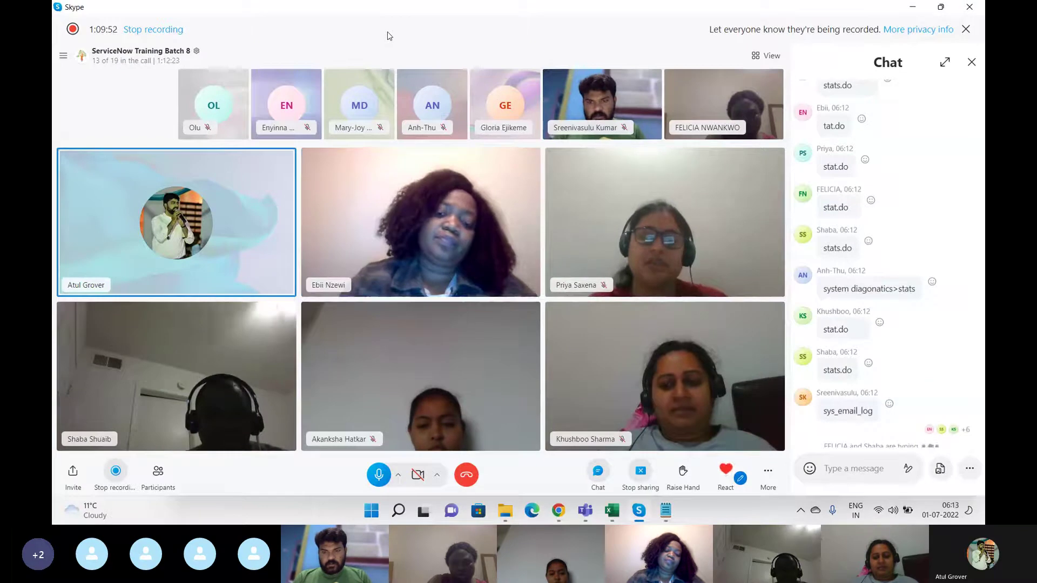
{"action": "key", "text": "alt+Tab"}
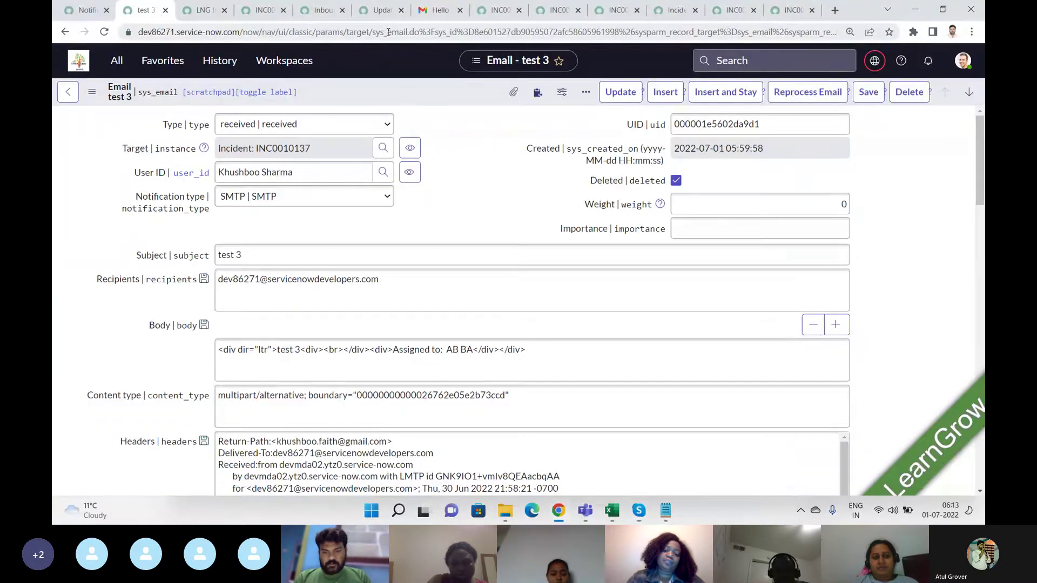
{"action": "key", "text": "alt+Tab"}
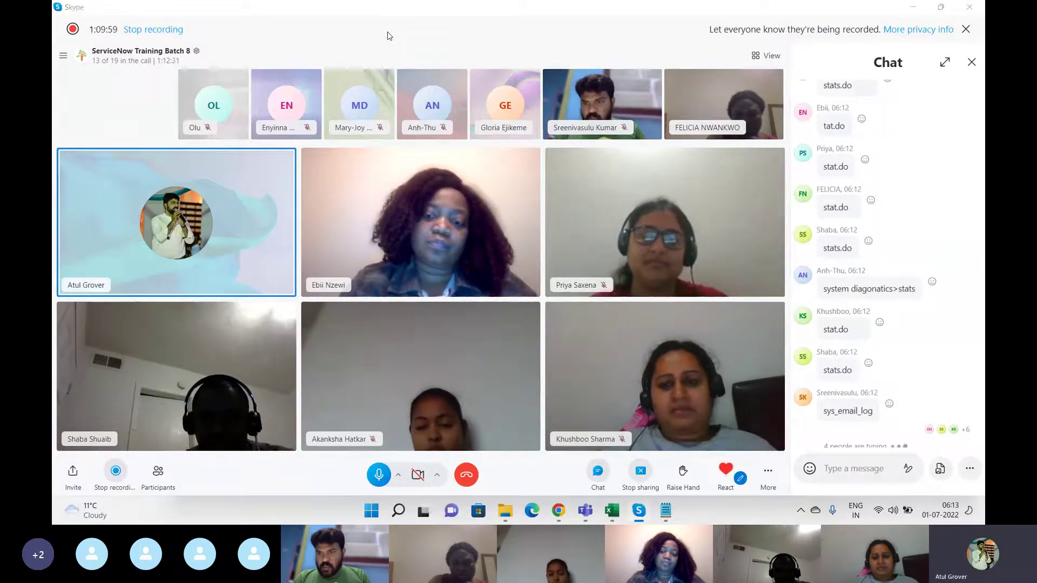
{"action": "key", "text": "alt+Tab"}
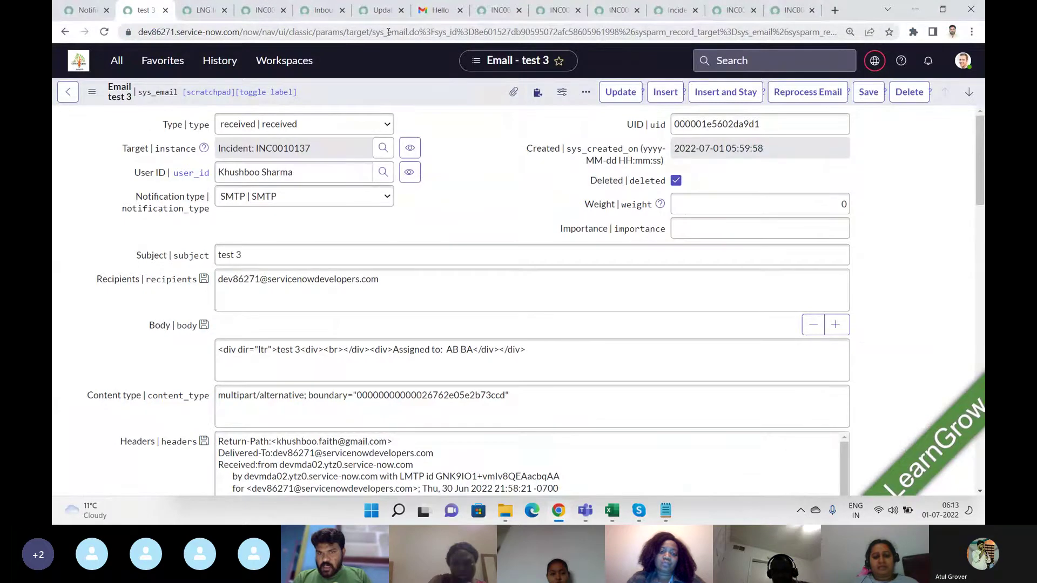
{"action": "key", "text": "alt+Tab"}
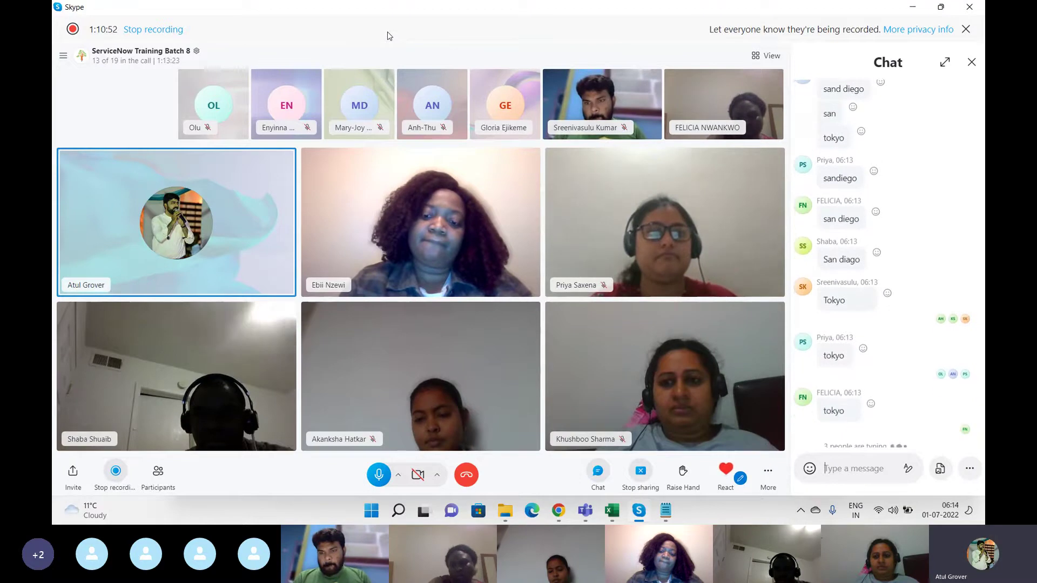
Return to ServiceNow in Chrome, search the navigator for "user a" and open the Roles list
{"action": "key", "text": "alt+Tab"}
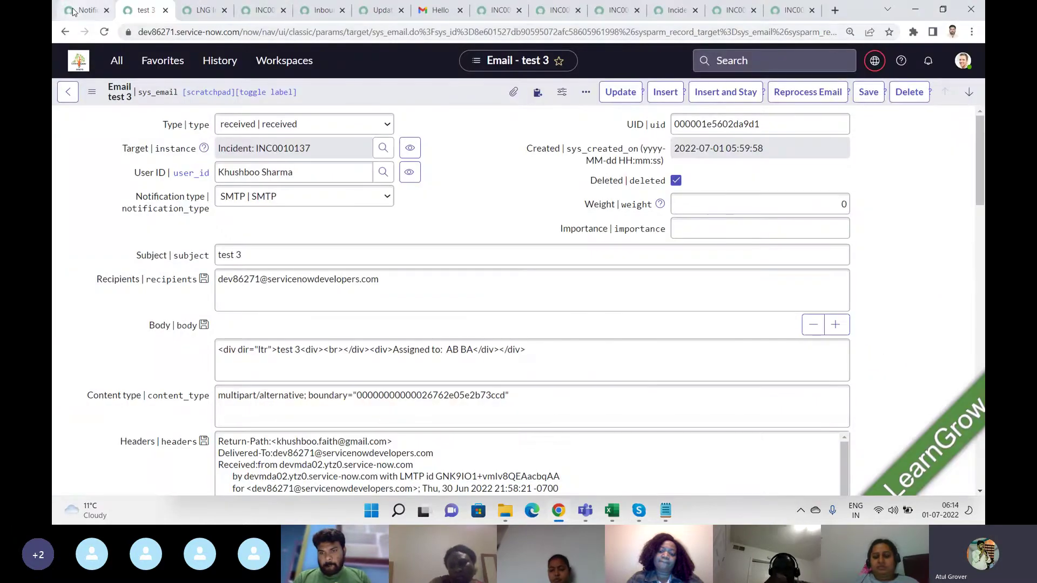
{"action": "left_click", "coordinate": [73, 10]}
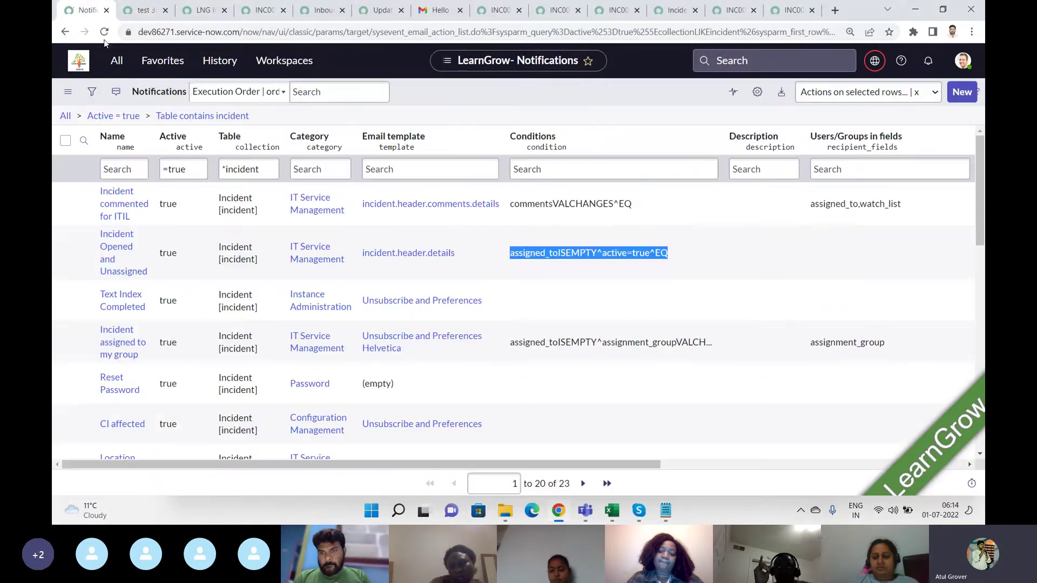
{"action": "left_click", "coordinate": [118, 64]}
{"action": "double_click", "coordinate": [125, 100]}
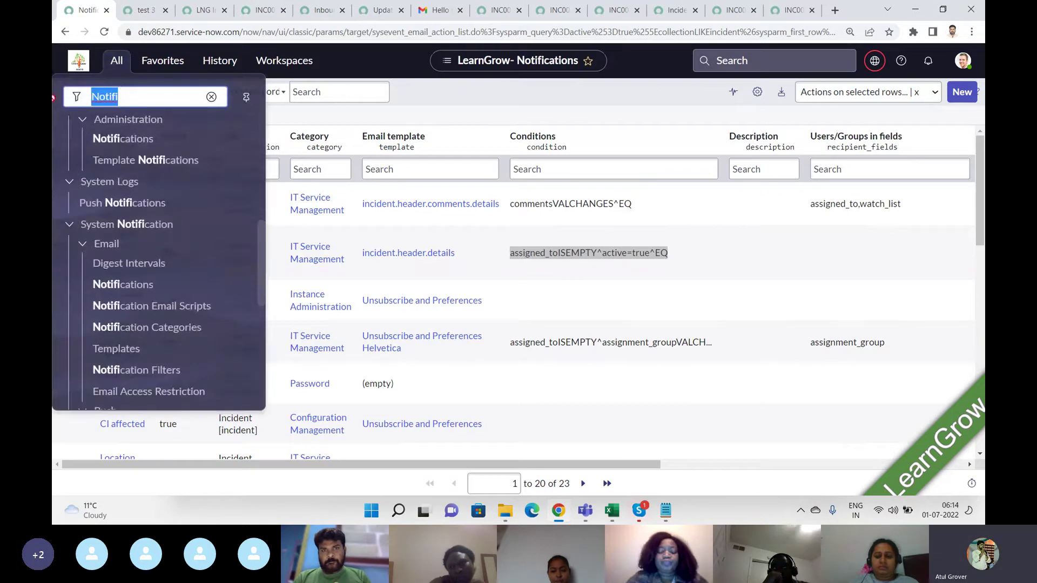
{"action": "type", "text": "user"}
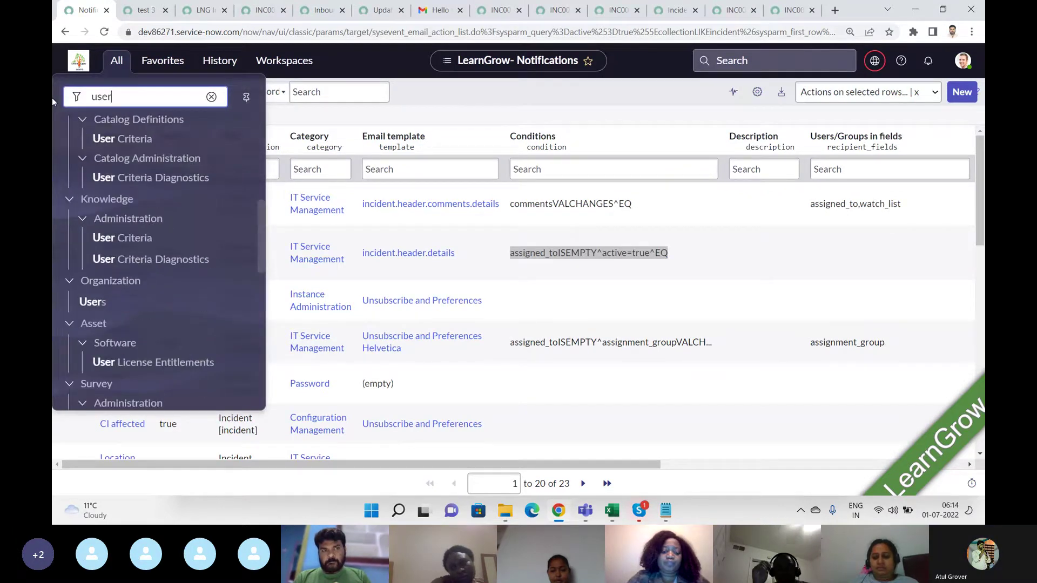
{"action": "type", "text": " a"}
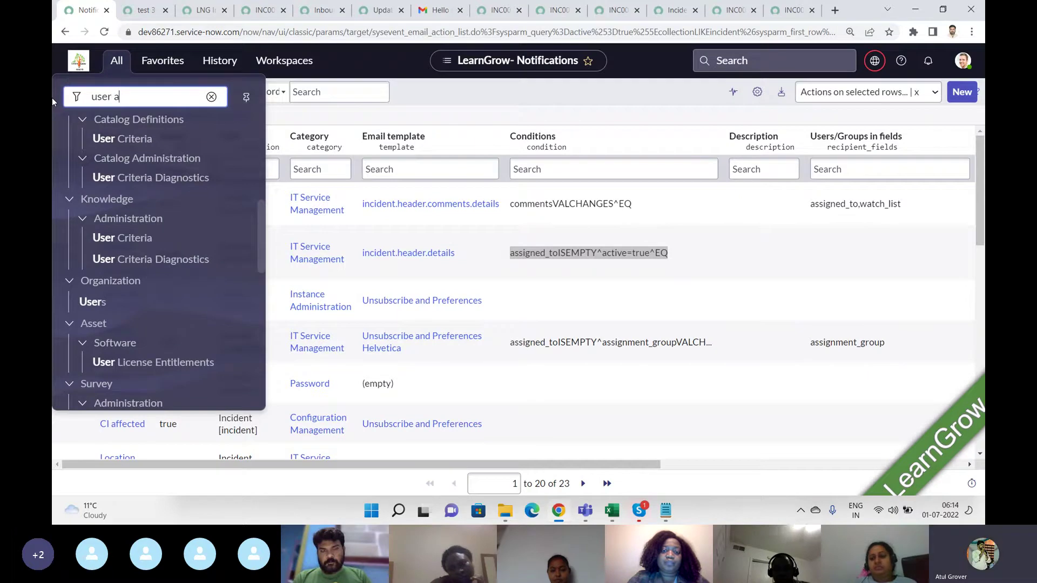
{"action": "left_click_drag", "start_coordinate": [260, 217], "coordinate": [261, 108]}
{"action": "left_click", "coordinate": [88, 216]}
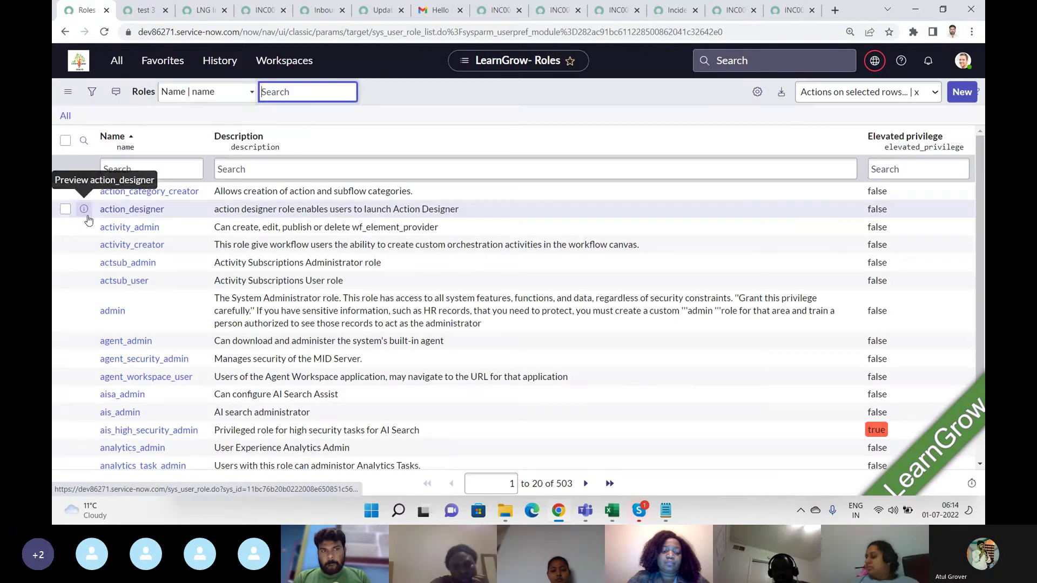
Check the Skype chat for the participants' answers about the roles table and role names, referring back to the Roles list
{"action": "key", "text": "alt+Tab"}
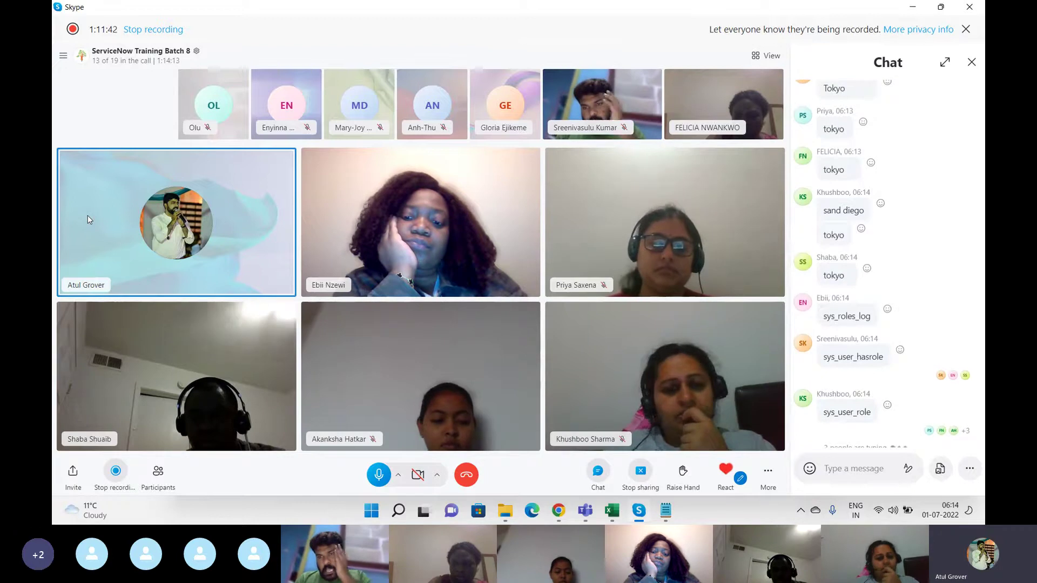
{"action": "key", "text": "alt+Tab"}
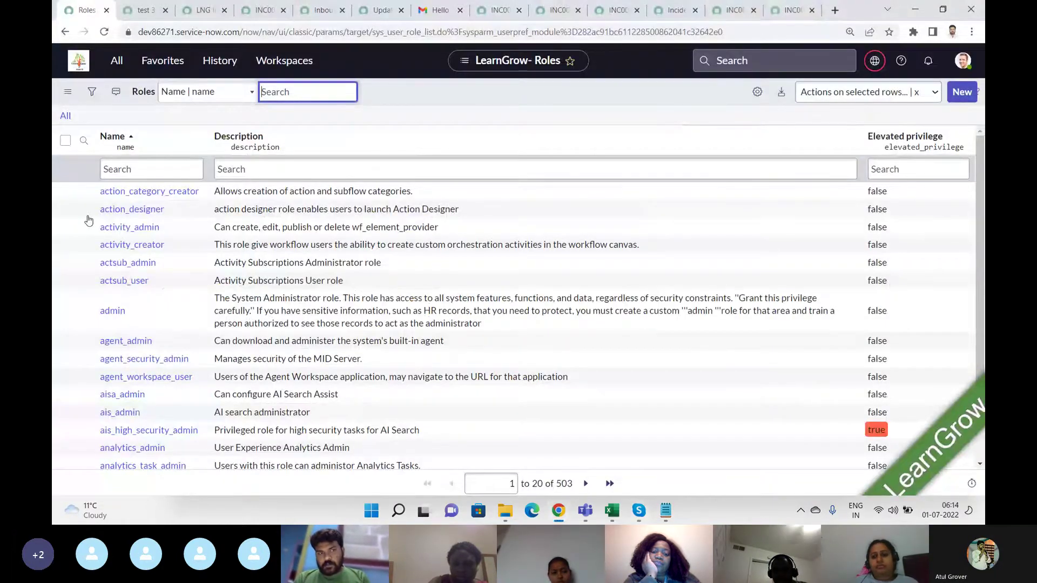
{"action": "key", "text": "alt+Tab"}
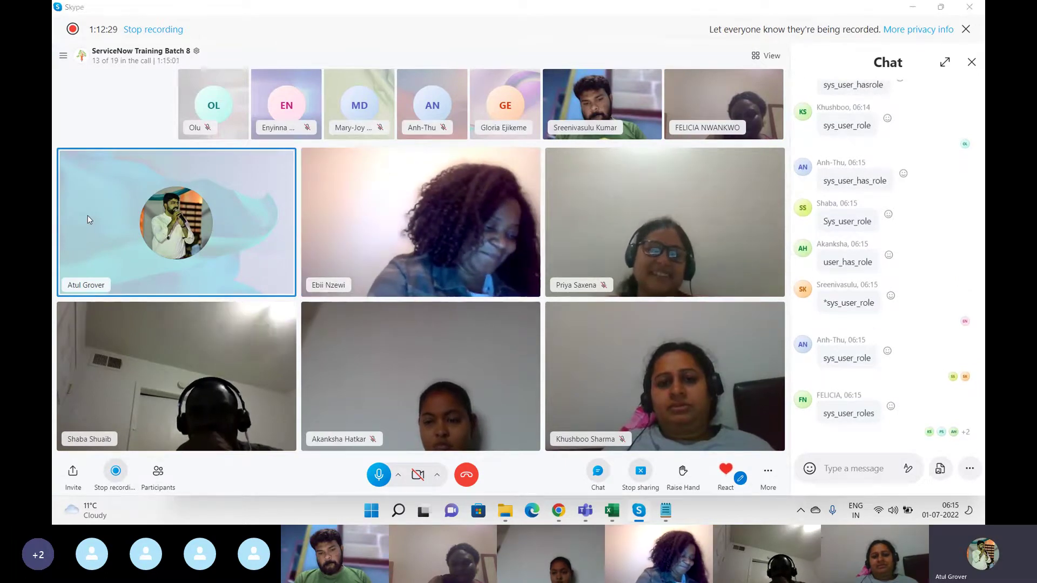
{"action": "key", "text": "alt+Tab"}
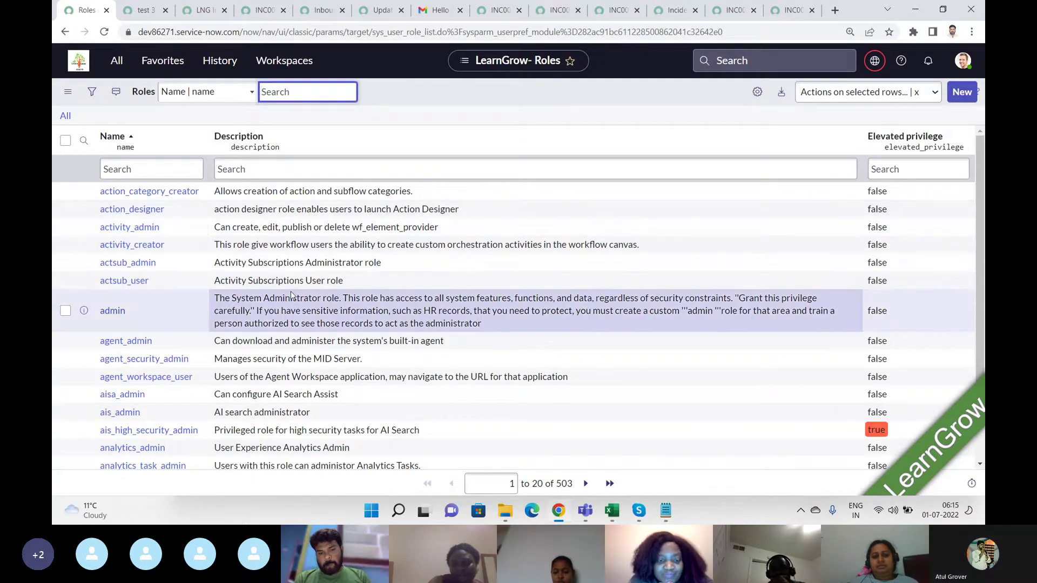
{"action": "key", "text": "alt+Tab"}
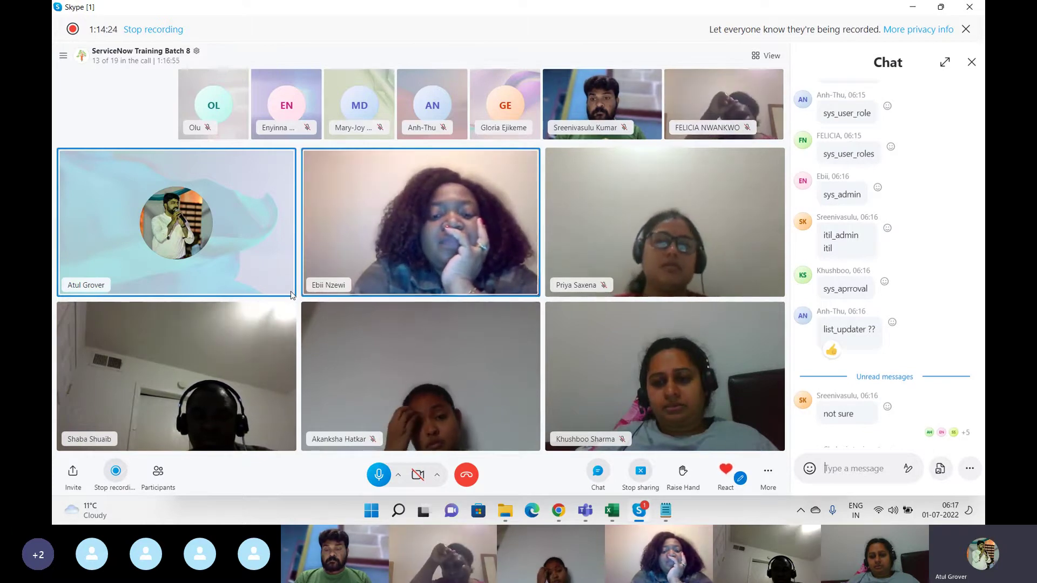
Return to Chrome and filter the Roles list to names starting with "itil"
{"action": "key", "text": "alt+Tab"}
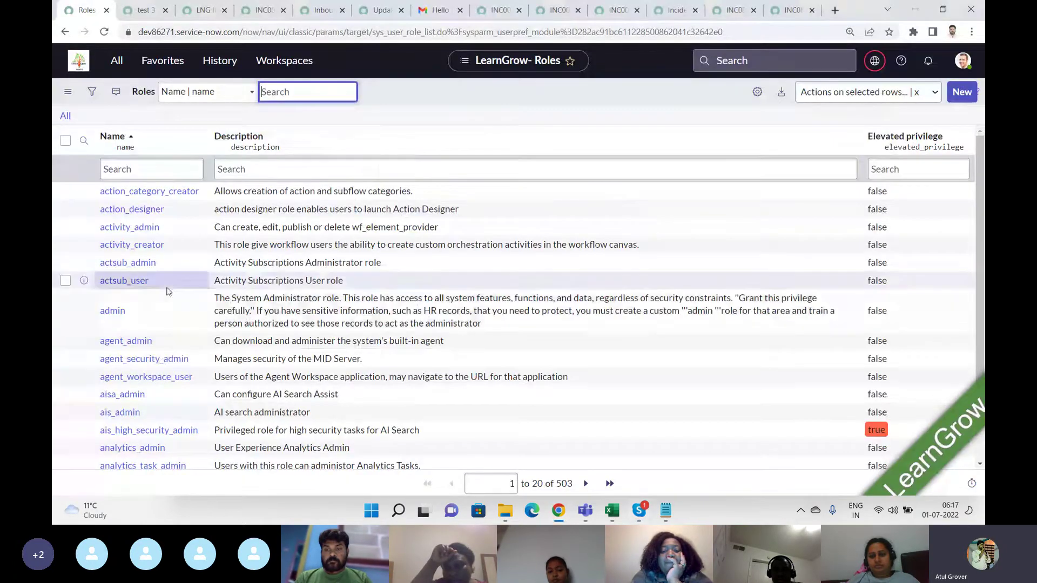
{"action": "left_click", "coordinate": [163, 168]}
{"action": "type", "text": "i"}
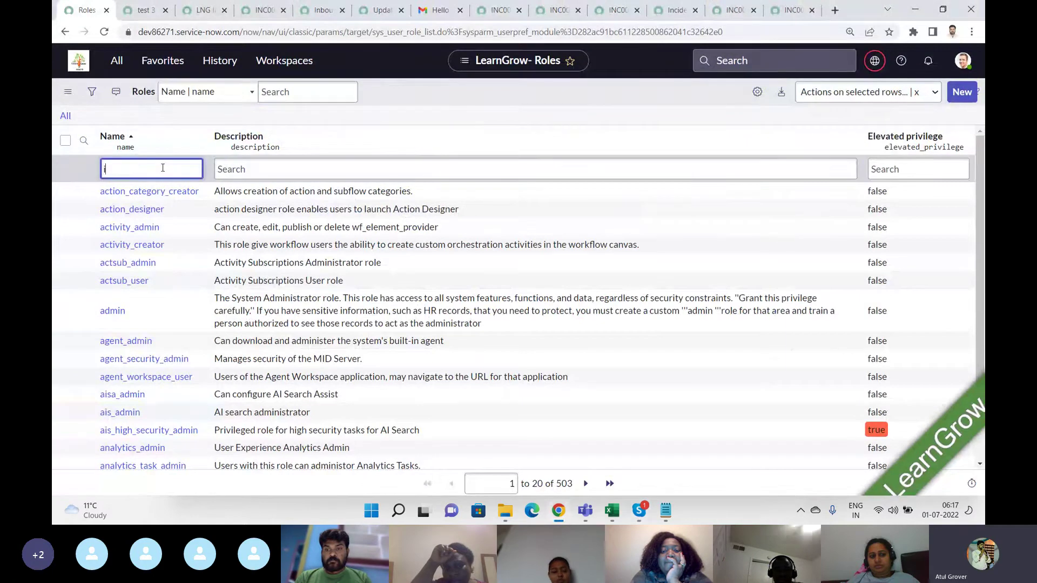
{"action": "type", "text": "til"}
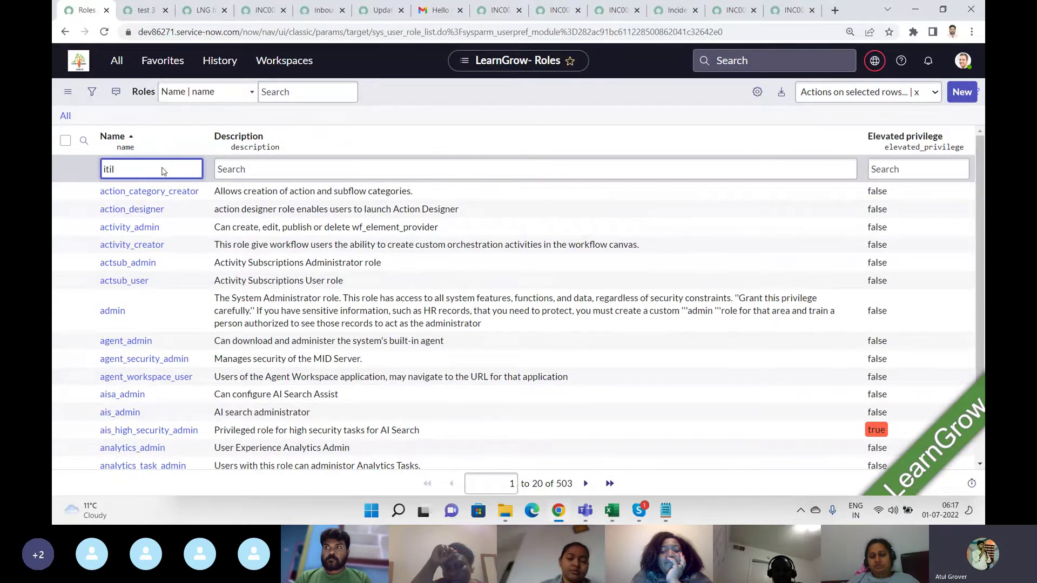
{"action": "key", "text": "Return"}
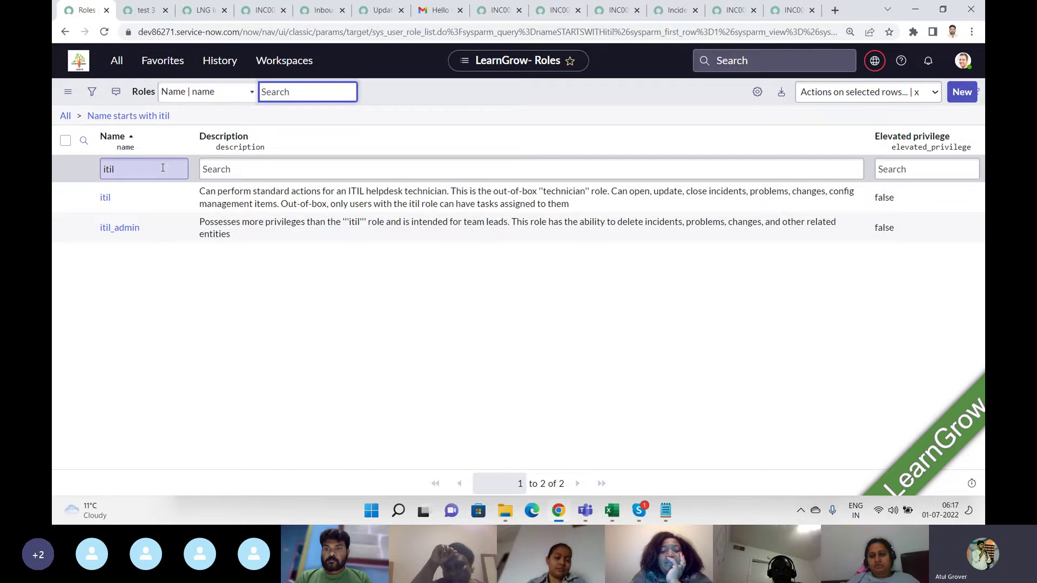
Read the Skype chat answers about the itil and itil_admin roles alongside the filtered Roles list
{"action": "key", "text": "alt+Tab"}
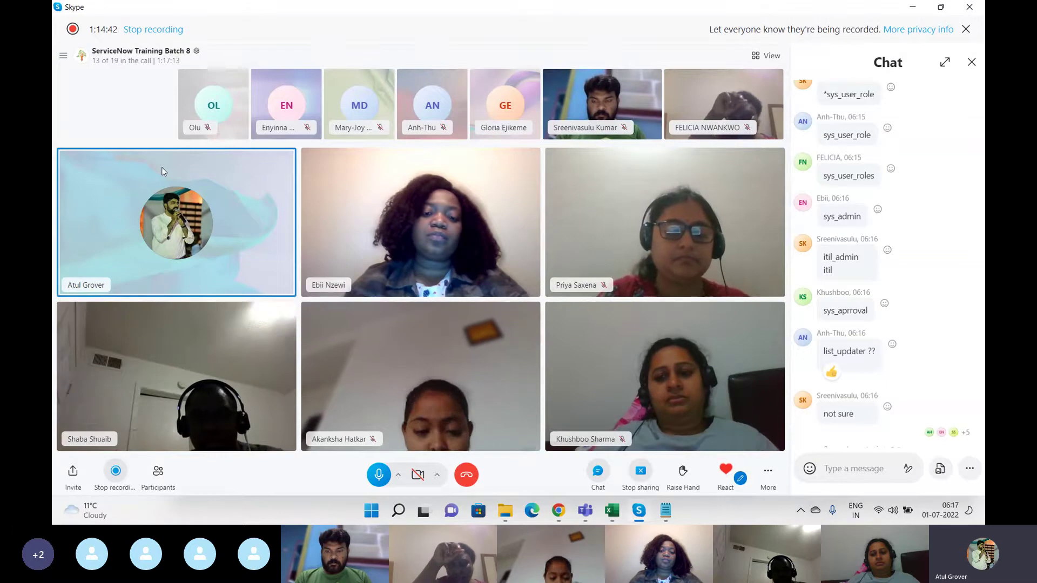
{"action": "key", "text": "alt+Tab"}
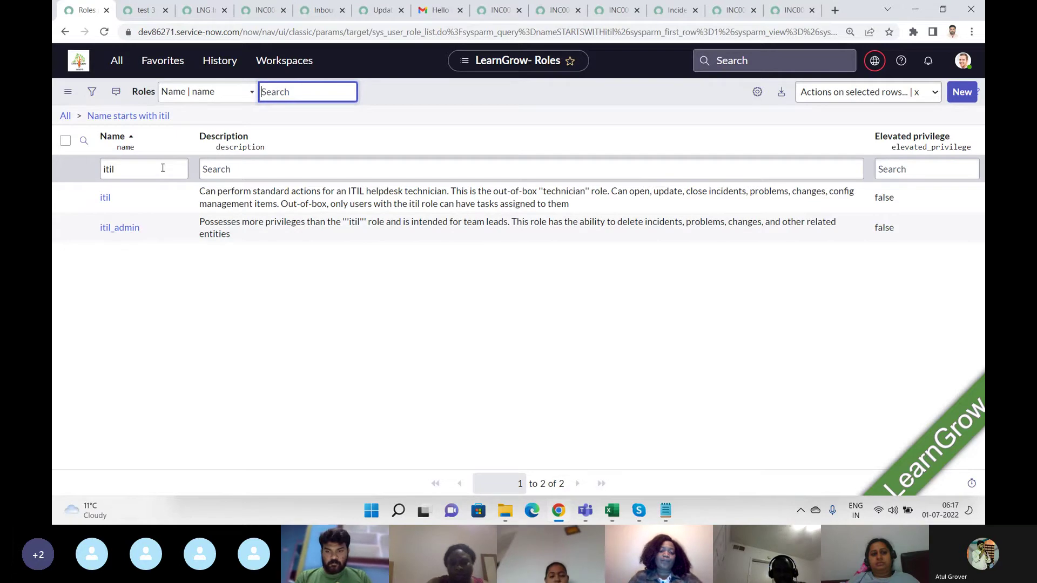
{"action": "key", "text": "alt+Tab"}
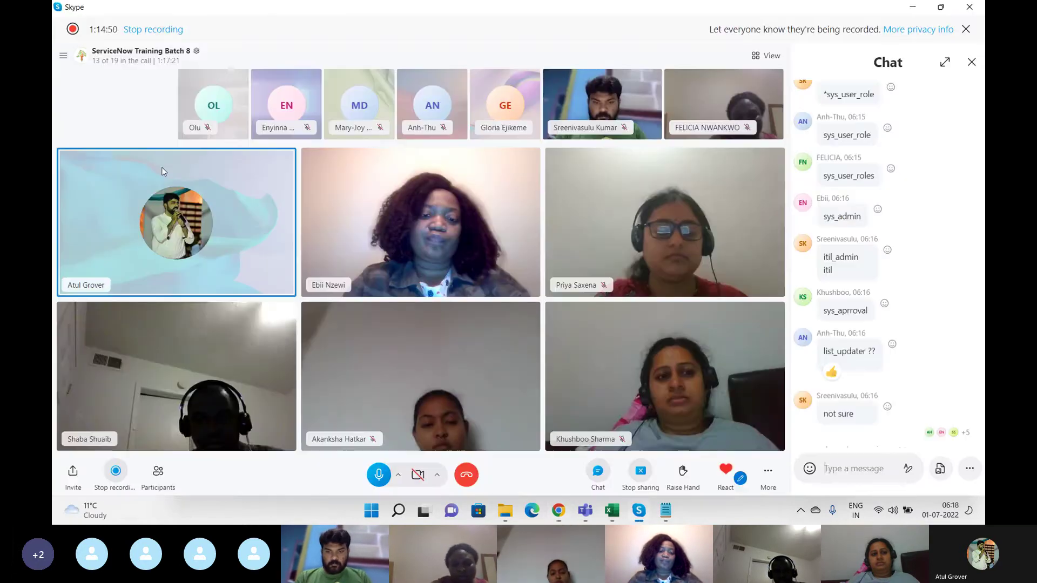
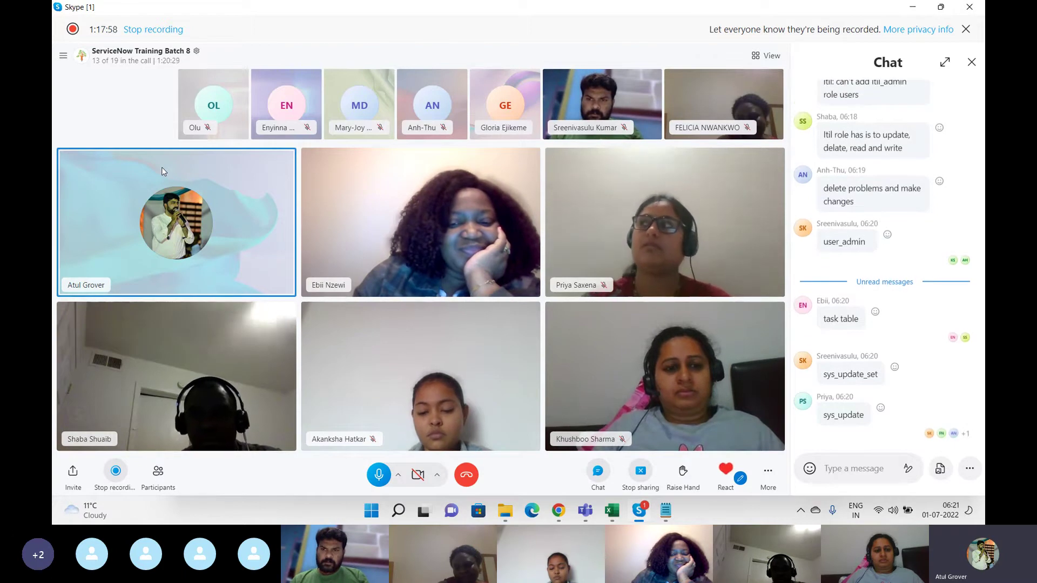
Return to ServiceNow in Chrome and view the available update sets, including LearnGrowBatch8 [Global]
{"action": "key", "text": "alt+Tab"}
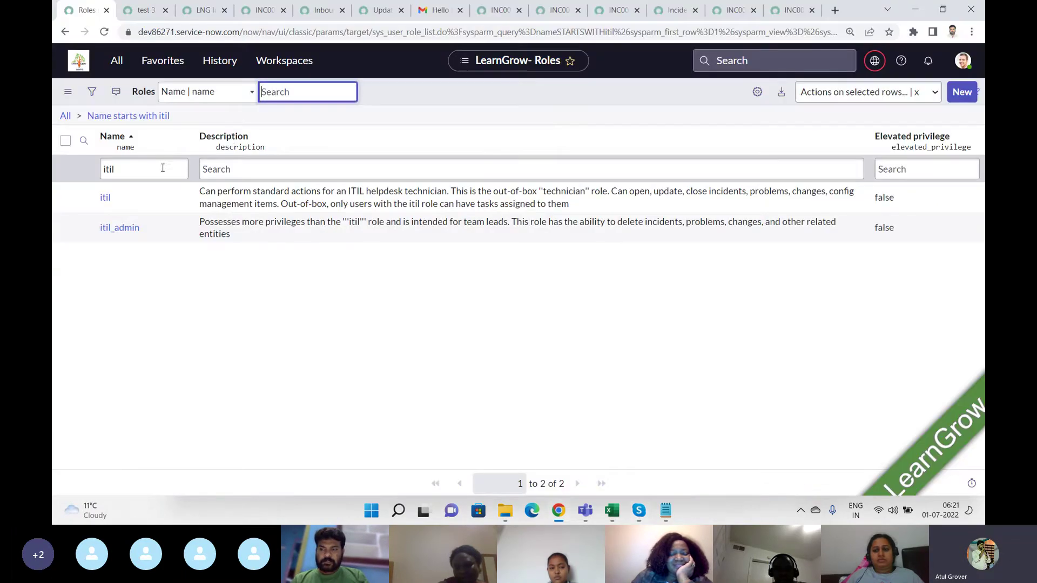
{"action": "left_click", "coordinate": [877, 63]}
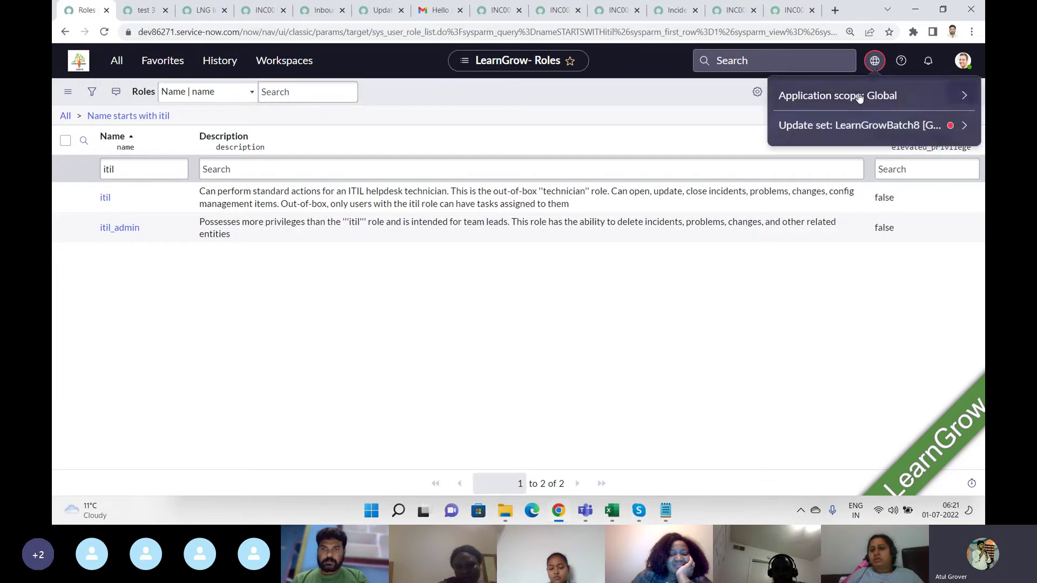
{"action": "left_click", "coordinate": [842, 131]}
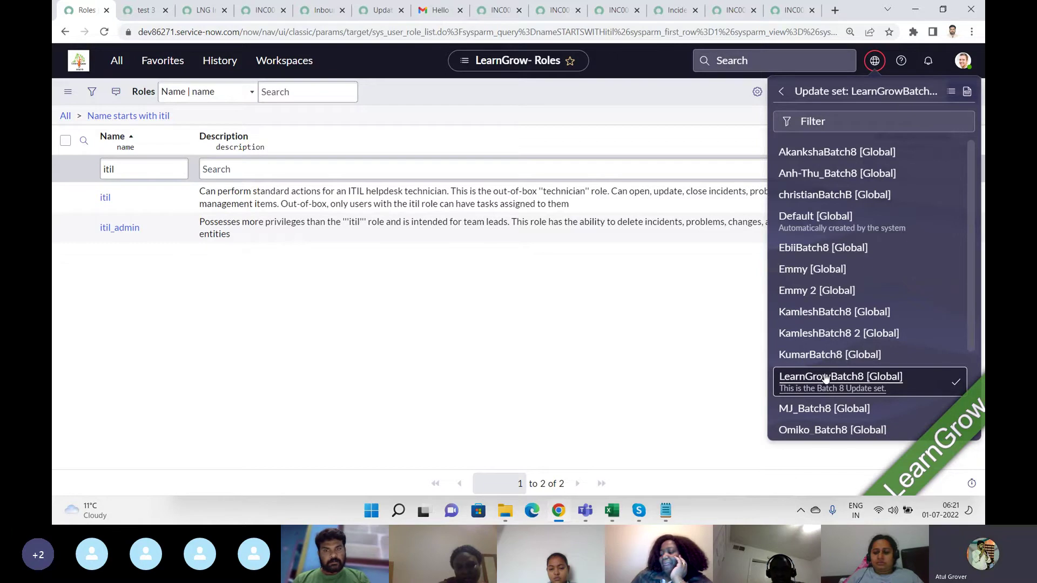
Find the update set modules by filtering the navigator for "update" and open the Local Update Sets list
{"action": "left_click", "coordinate": [116, 64]}
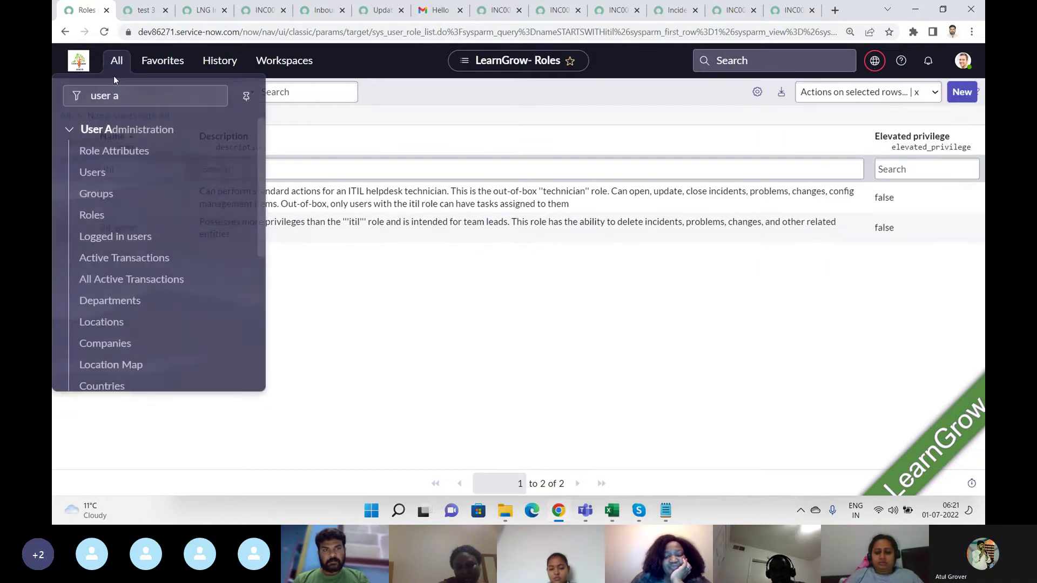
{"action": "key", "text": "BackSpace"}
{"action": "key", "text": "BackSpace"}
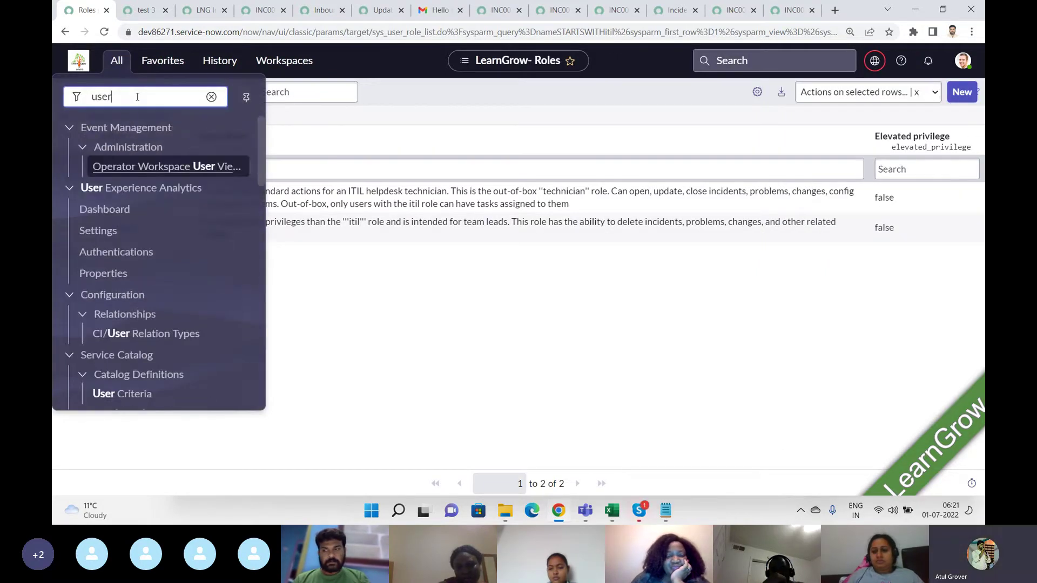
{"action": "key", "text": "BackSpace"}
{"action": "key", "text": "BackSpace"}
{"action": "key", "text": "BackSpace"}
{"action": "key", "text": "BackSpace"}
{"action": "type", "text": "updat"}
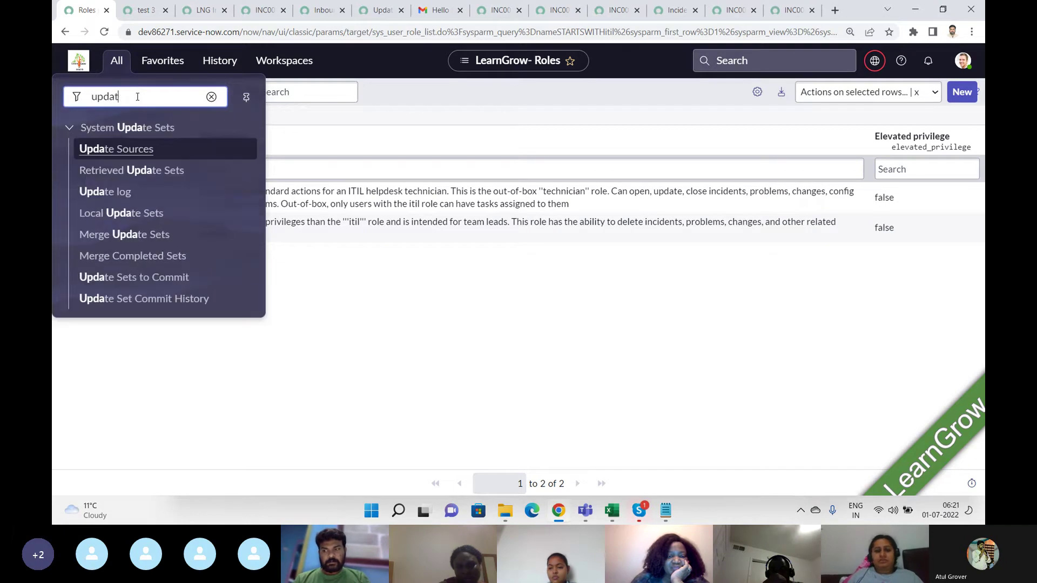
{"action": "type", "text": "e"}
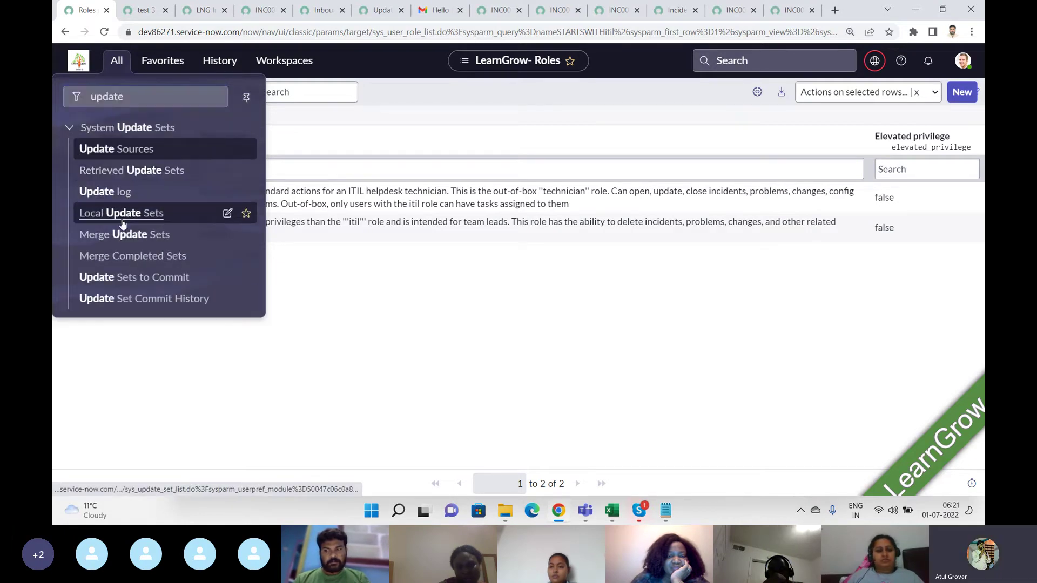
{"action": "left_click", "coordinate": [127, 214]}
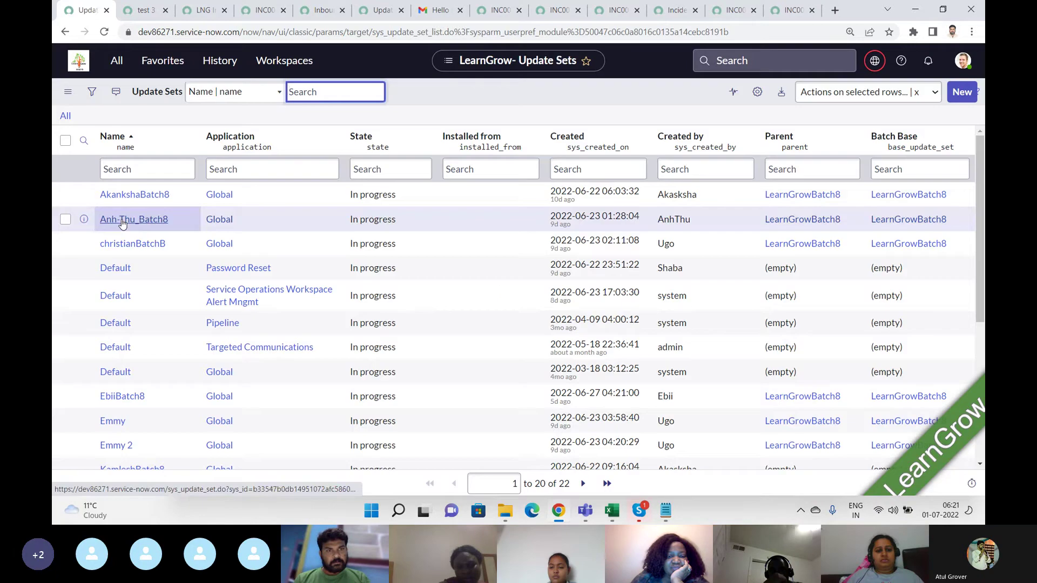
Read the participants' Skype chat answers about the update set table name, comparing them with the Update Sets list in Chrome
{"action": "key", "text": "alt+Tab"}
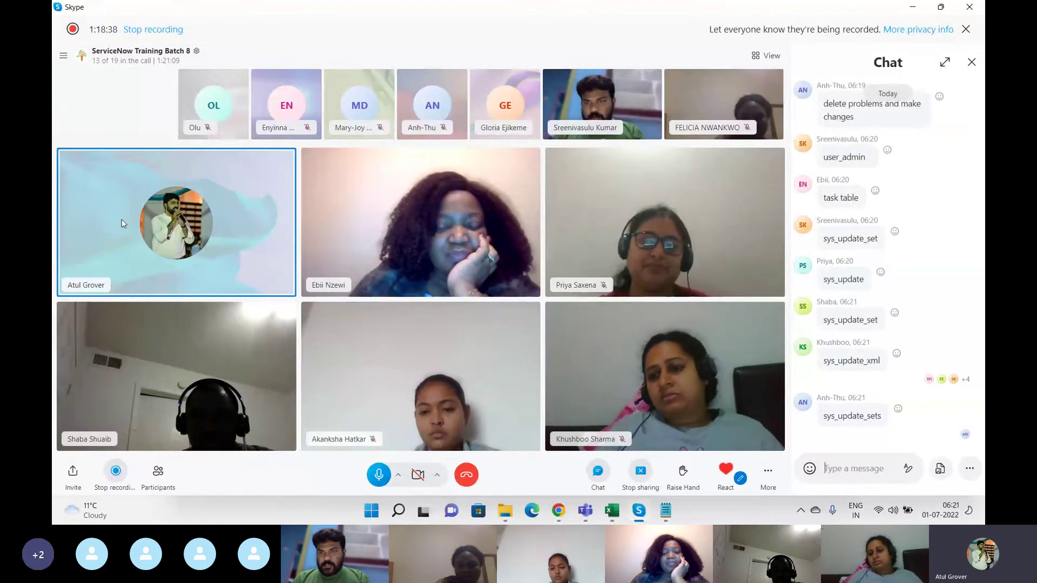
{"action": "key", "text": "alt+Tab"}
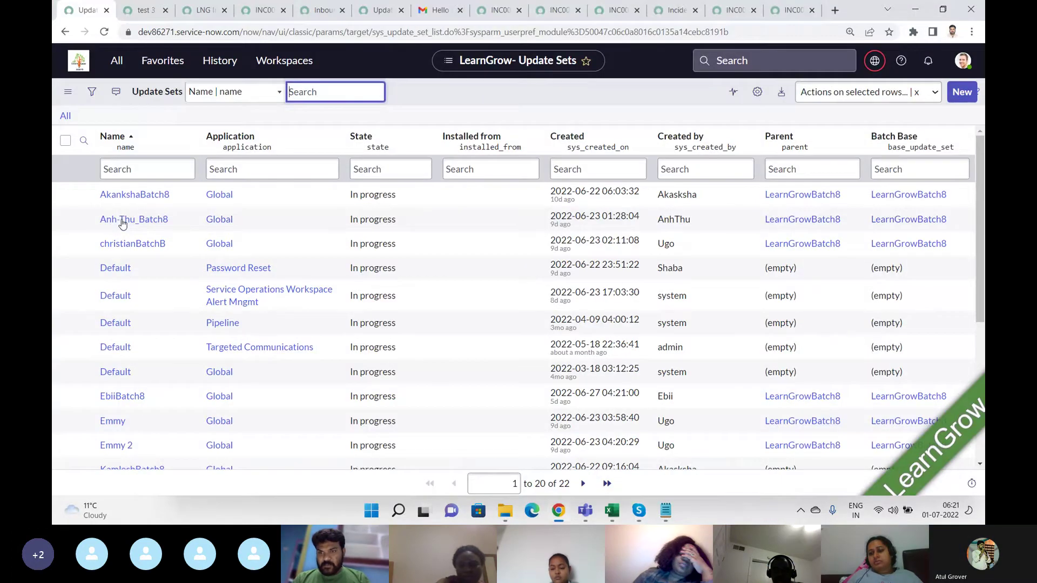
{"action": "key", "text": "alt+Tab"}
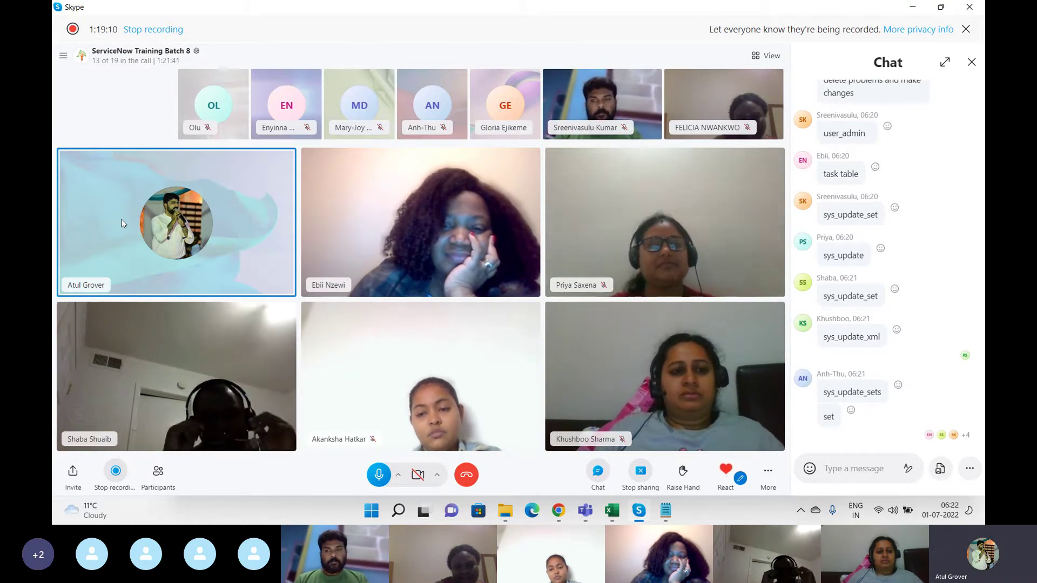
{"action": "key", "text": "alt+Tab"}
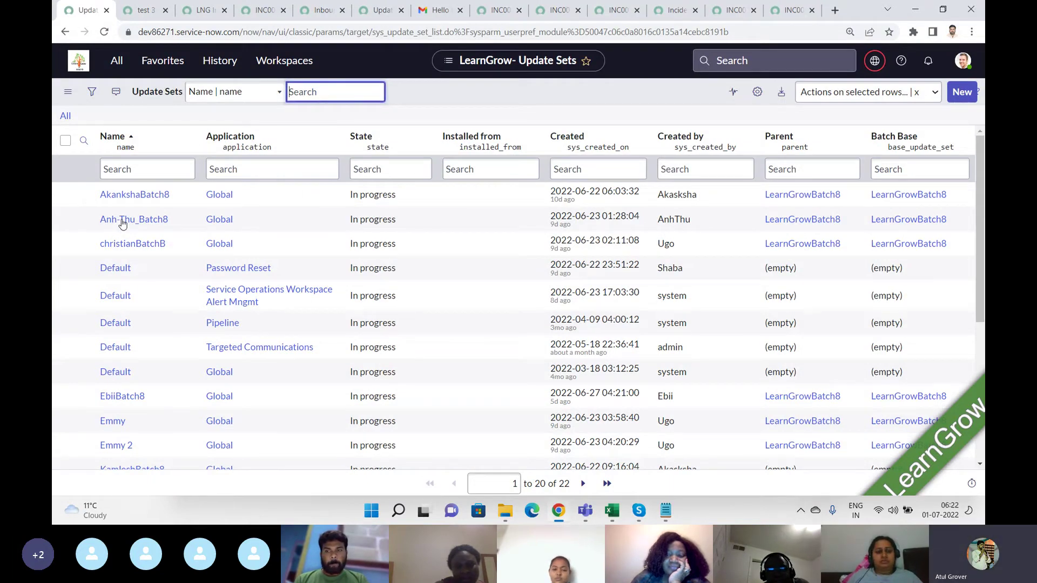
{"action": "key", "text": "alt+Tab"}
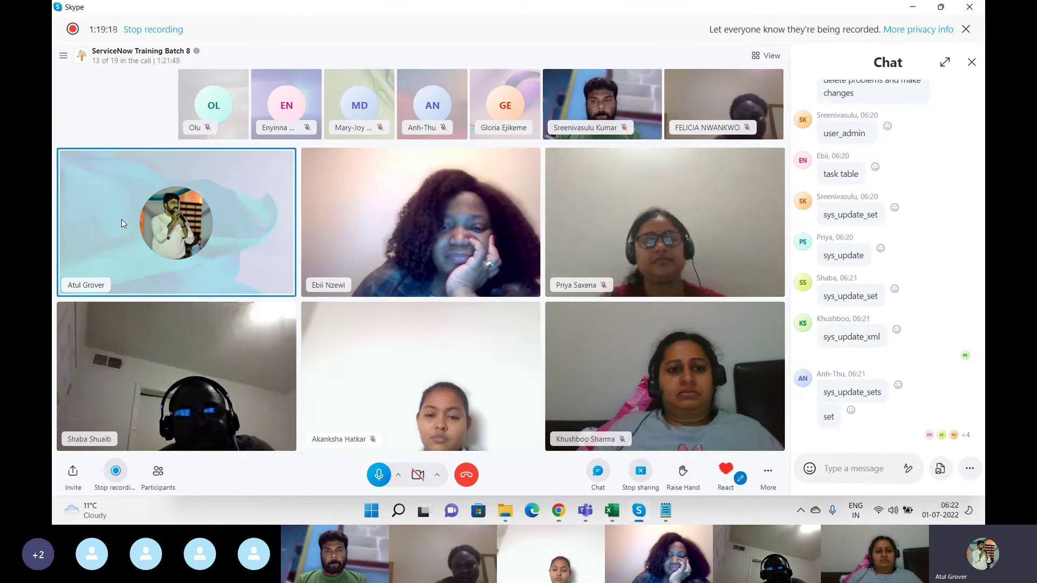
{"action": "key", "text": "alt+Tab"}
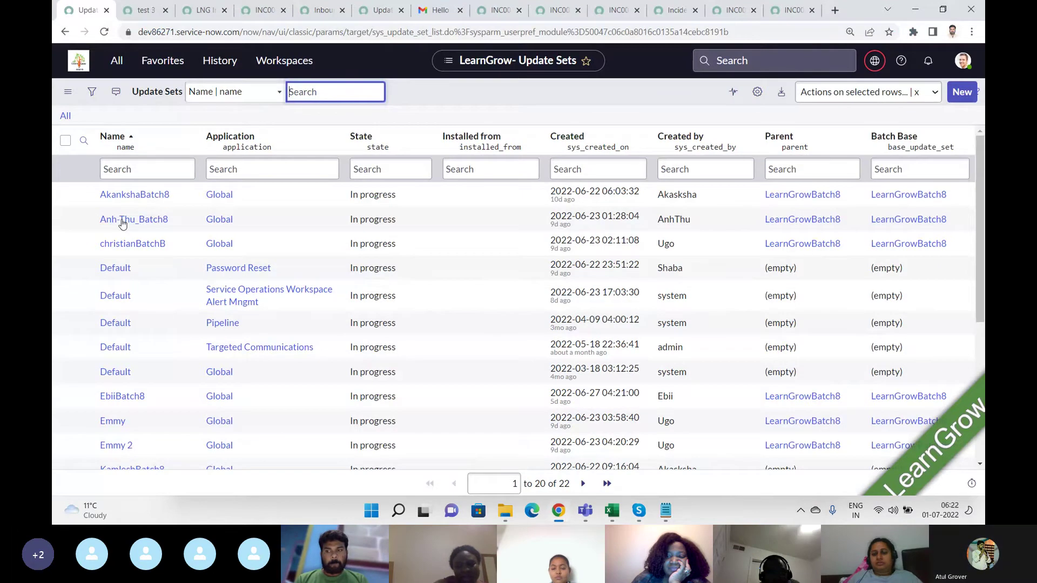
{"action": "key", "text": "alt+Tab"}
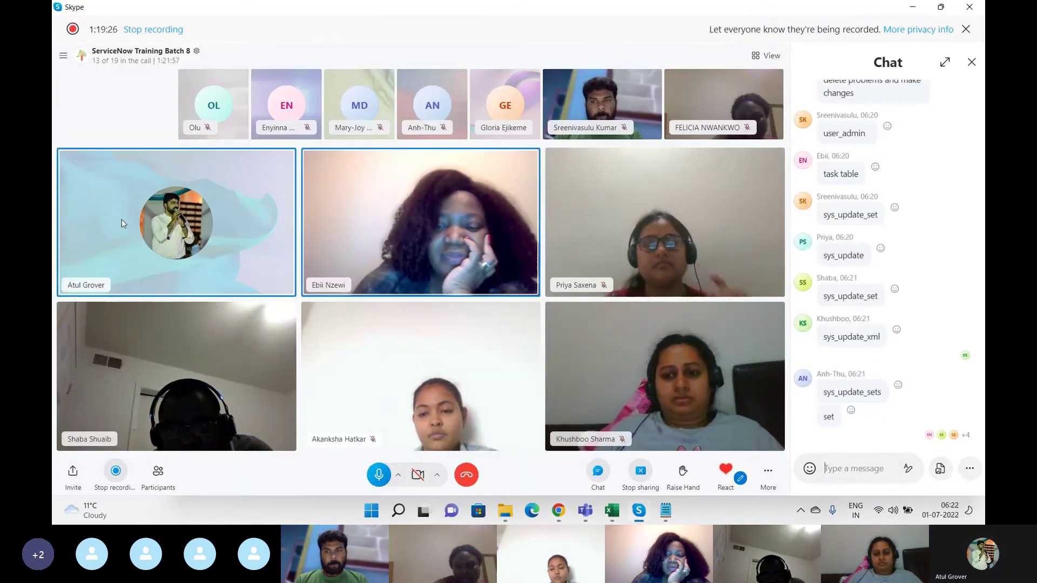
{"action": "key", "text": "alt+Tab"}
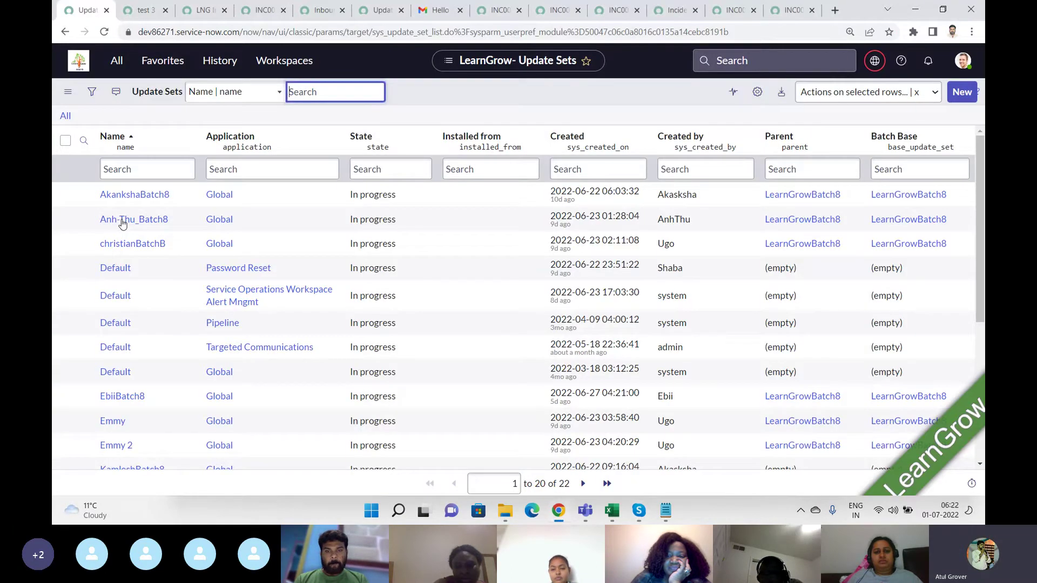
View the navigation history in ServiceNow and check the Skype chat for answers naming the history table
{"action": "left_click", "coordinate": [218, 62]}
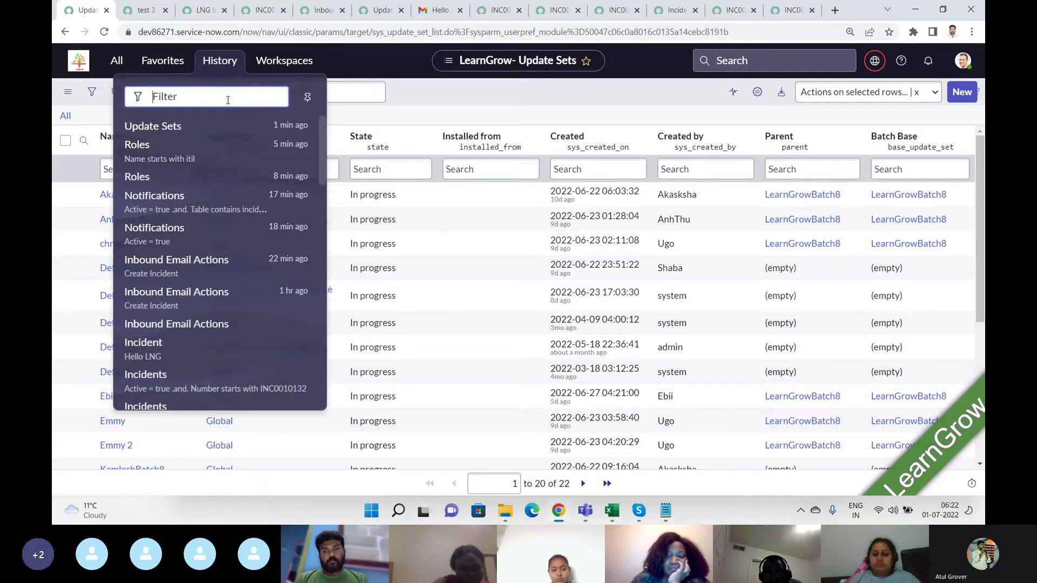
{"action": "key", "text": "alt+Tab"}
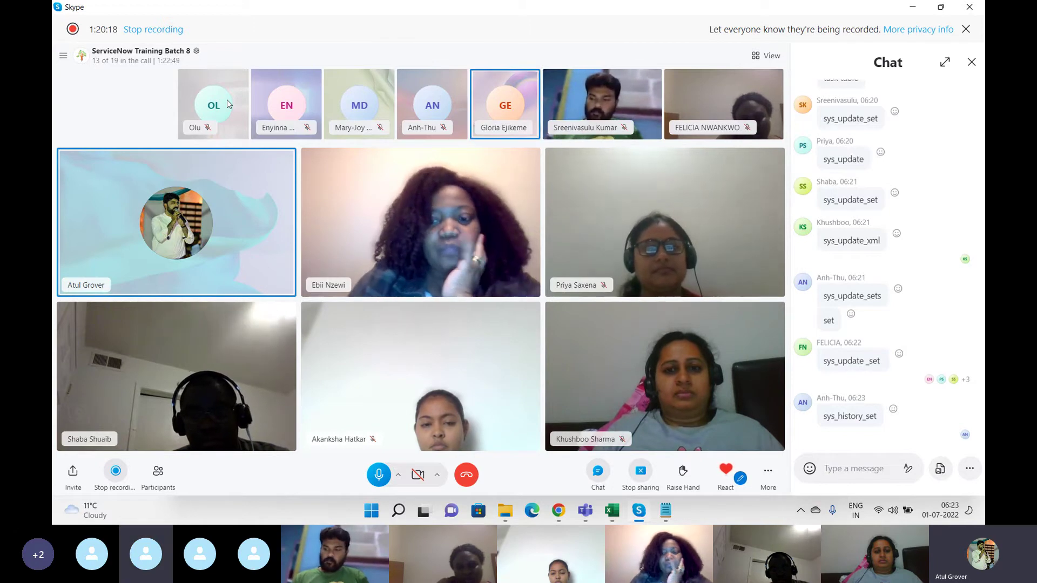
{"action": "key", "text": "alt+Tab"}
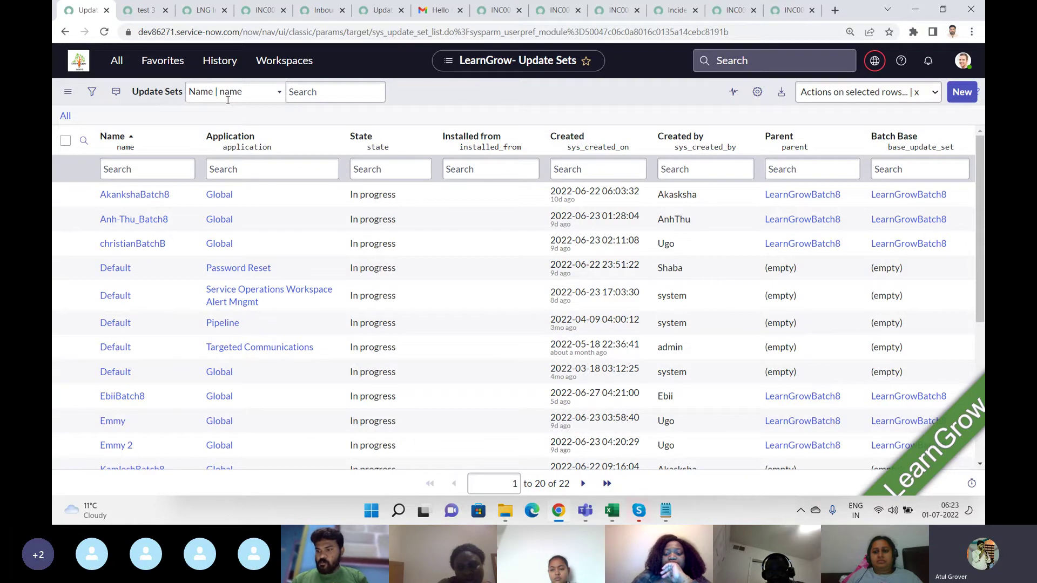
{"action": "key", "text": "alt+Tab"}
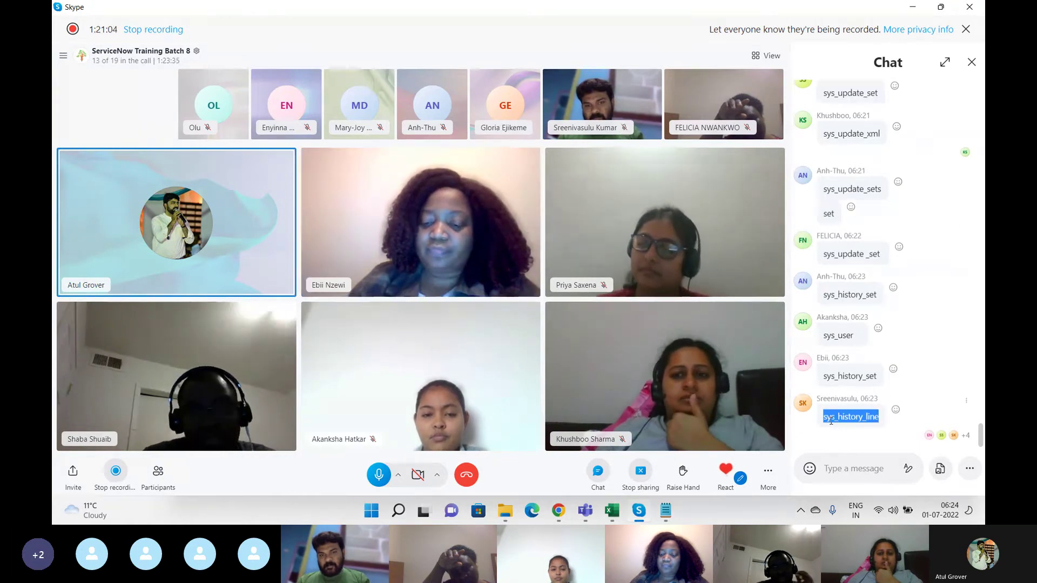
Return to Chrome and open dev86271.service-now.com/sys_history_line_list.do in a new tab
{"action": "key", "text": "alt+Tab"}
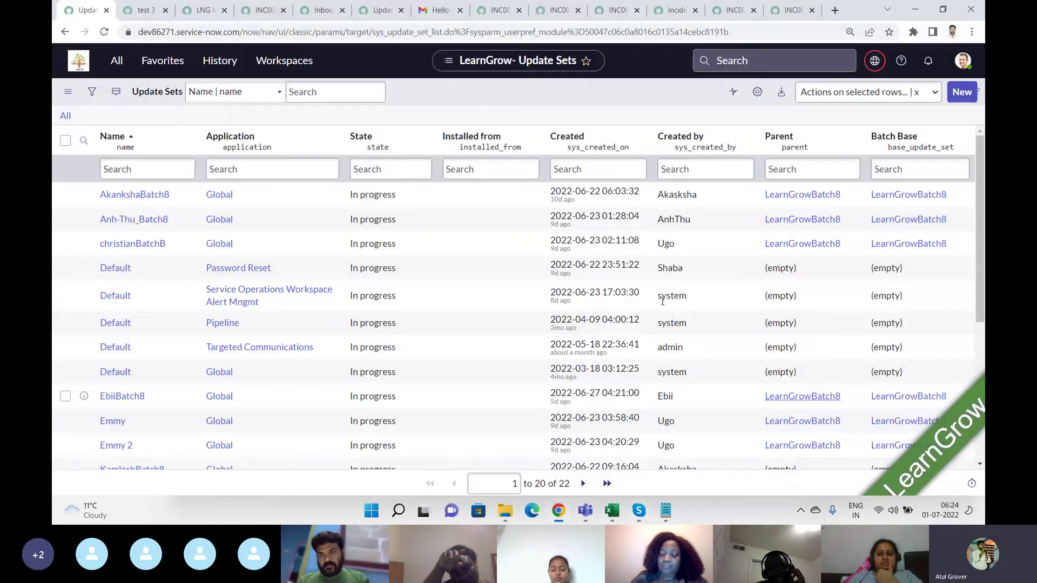
{"action": "left_click", "coordinate": [835, 11]}
{"action": "type", "text": "dev86271.service-now.com"}
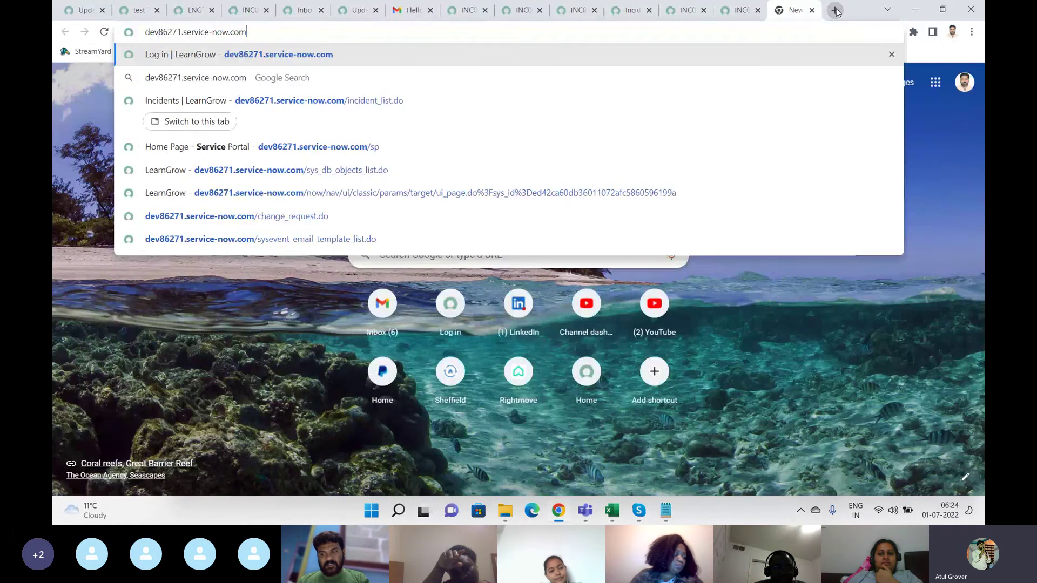
{"action": "type", "text": "/sys_history_line_list.do"}
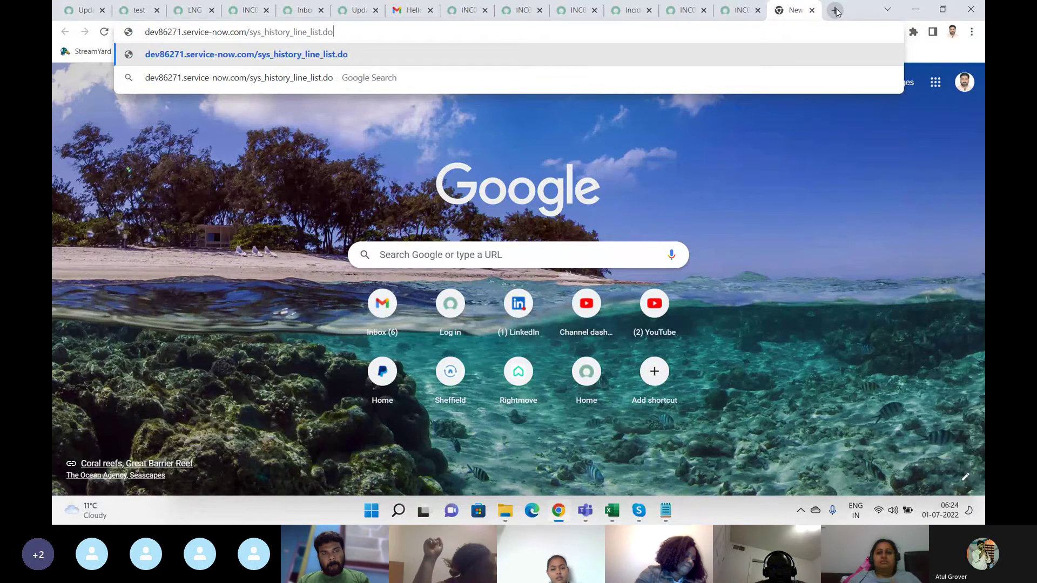
{"action": "key", "text": "Return"}
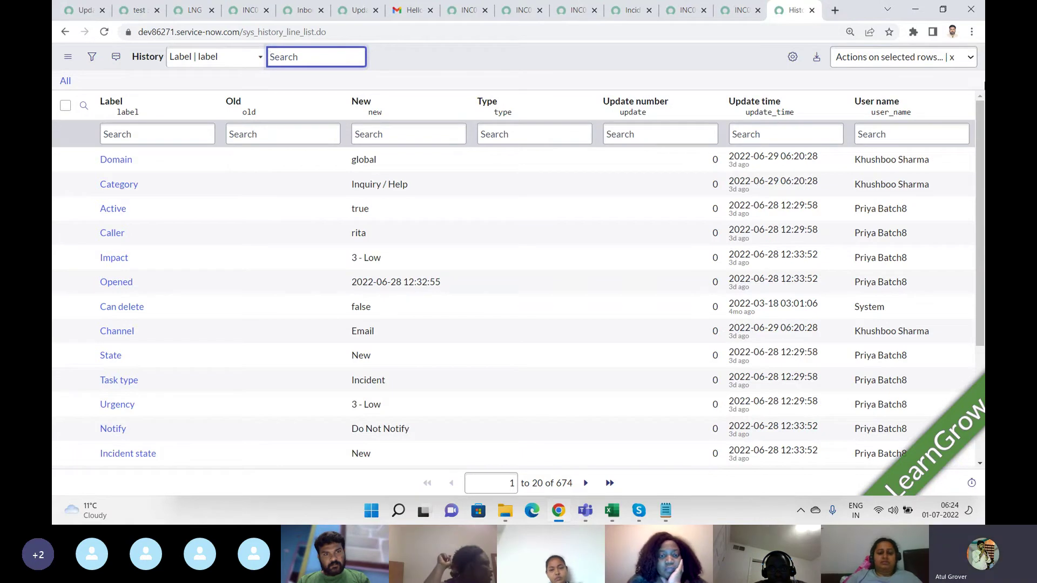
Sort the History list by Update time in both directions, ending in ascending order
{"action": "mouse_move", "coordinate": [982, 110]}
{"action": "left_mouse_down"}
{"action": "mouse_move", "coordinate": [983, 222]}
{"action": "mouse_move", "coordinate": [982, 96]}
{"action": "left_mouse_up"}
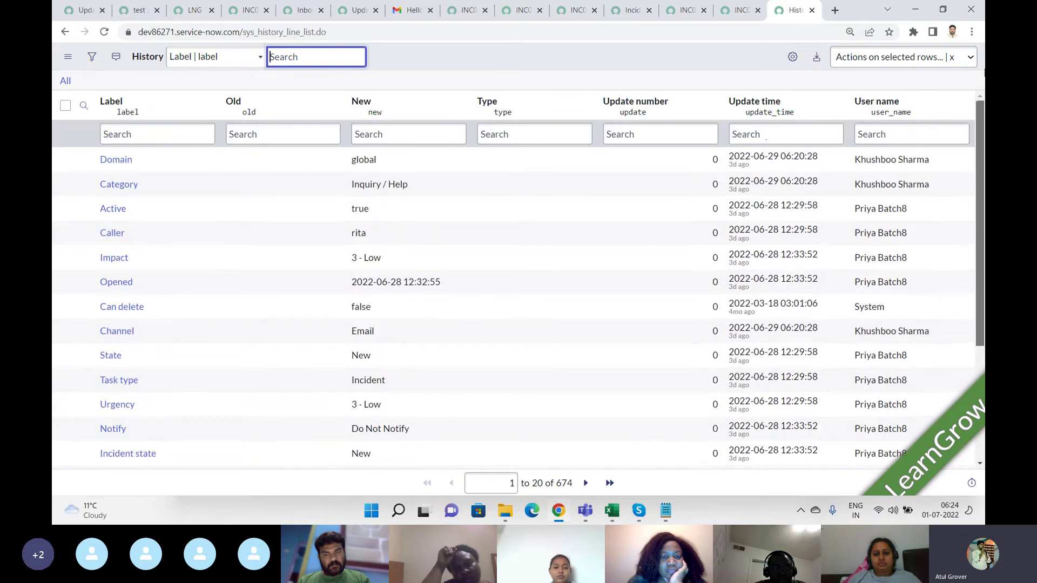
{"action": "left_click", "coordinate": [767, 104]}
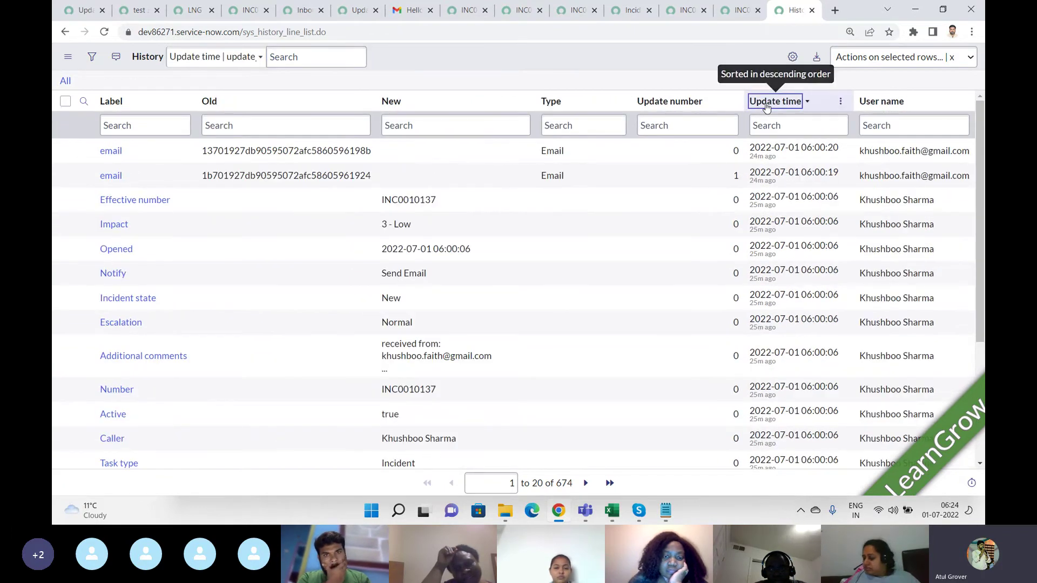
{"action": "left_click", "coordinate": [766, 104]}
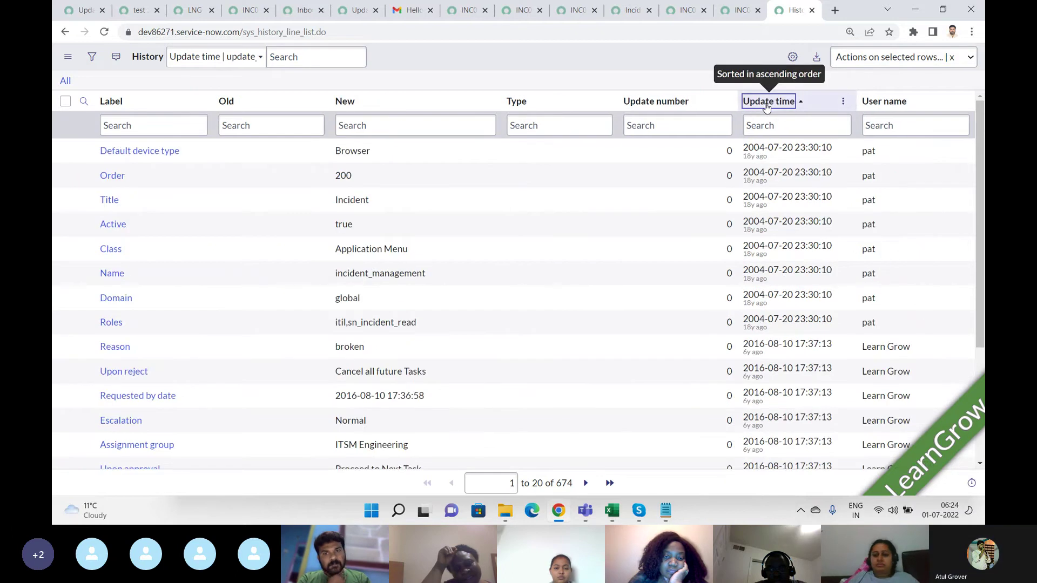
{"action": "left_click", "coordinate": [766, 104]}
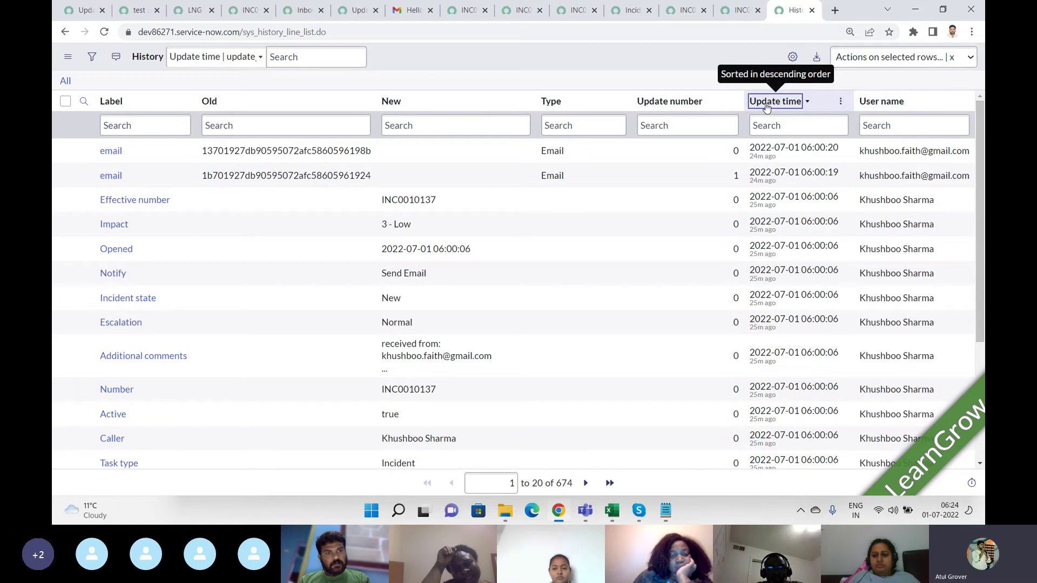
{"action": "left_click", "coordinate": [767, 104]}
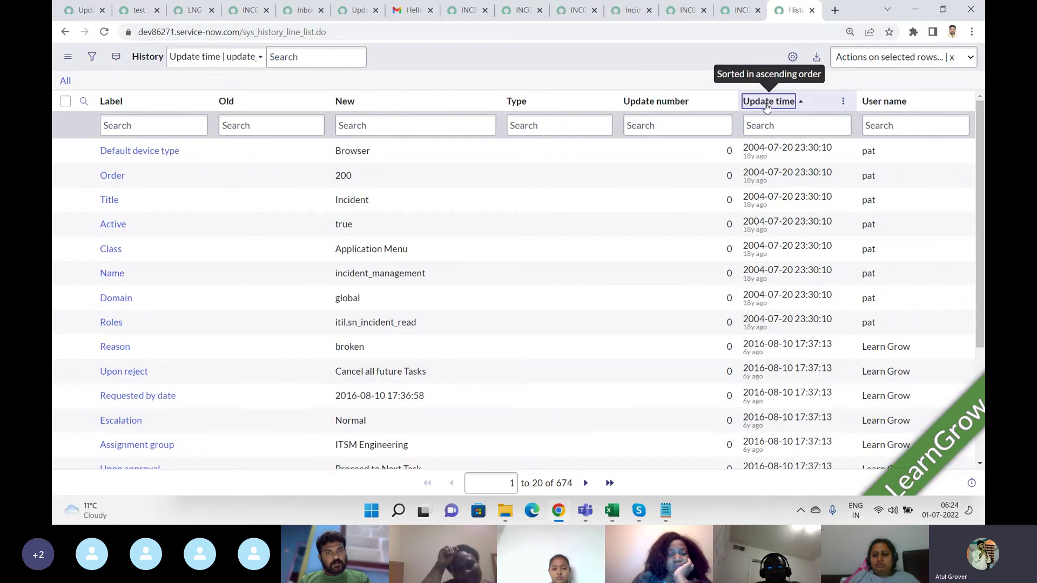
Switch to Skype and read the participants' yes/no replies in the meeting chat
{"action": "key", "text": "alt+Tab"}
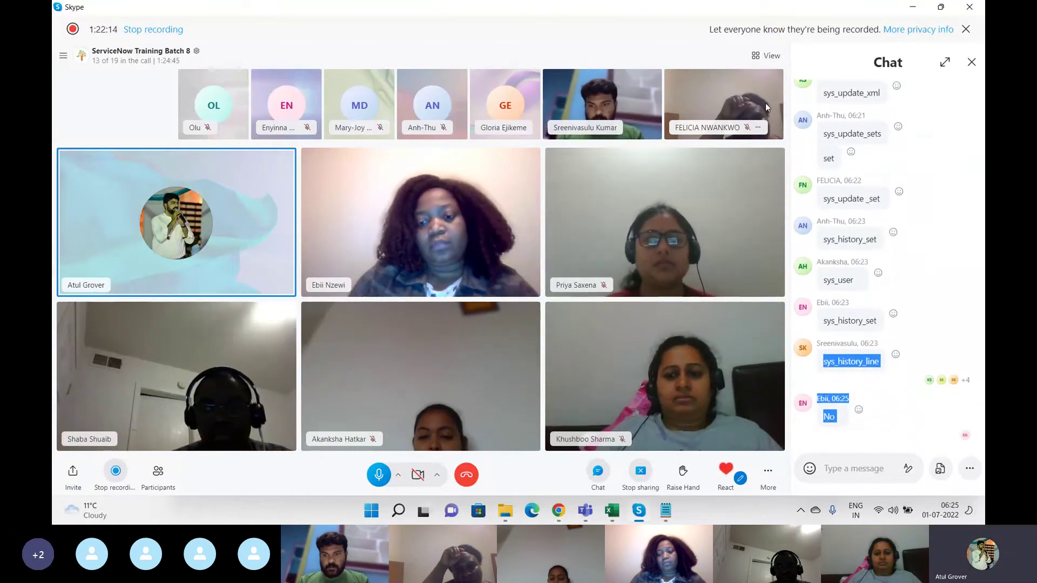
{"action": "left_click", "coordinate": [850, 465]}
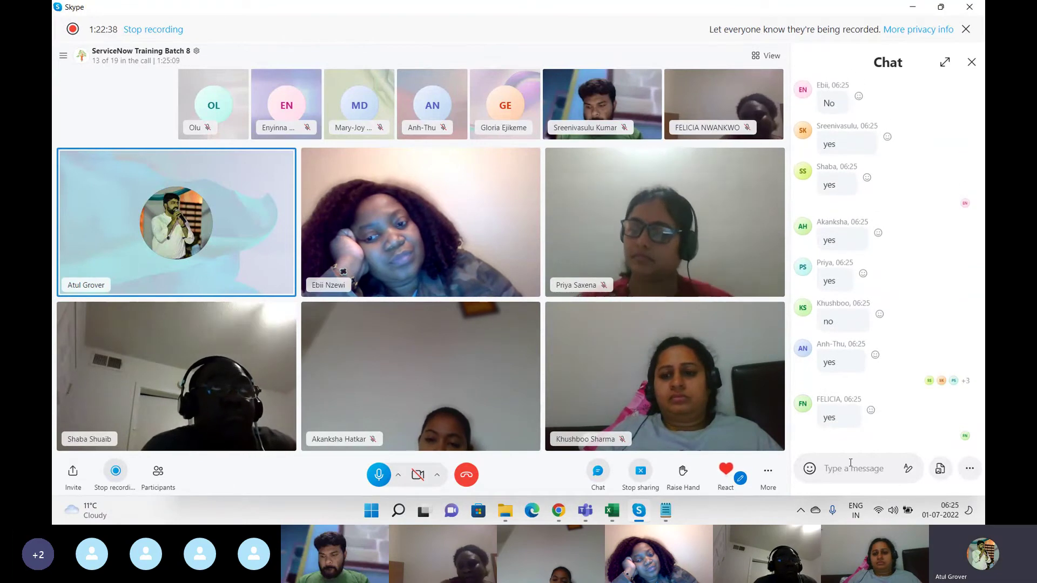
{"action": "left_click", "coordinate": [851, 463]}
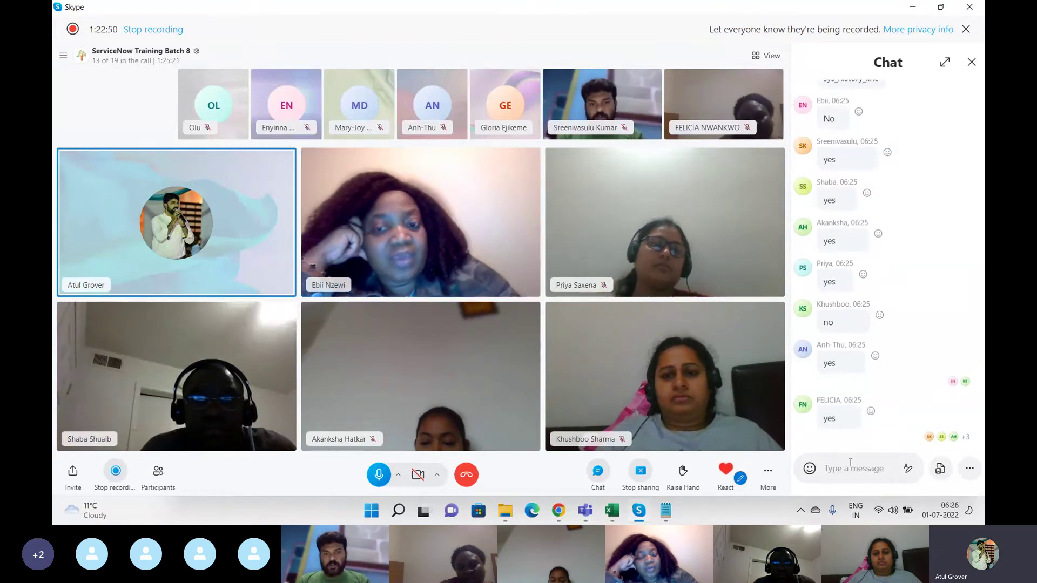
{"action": "left_click", "coordinate": [850, 463]}
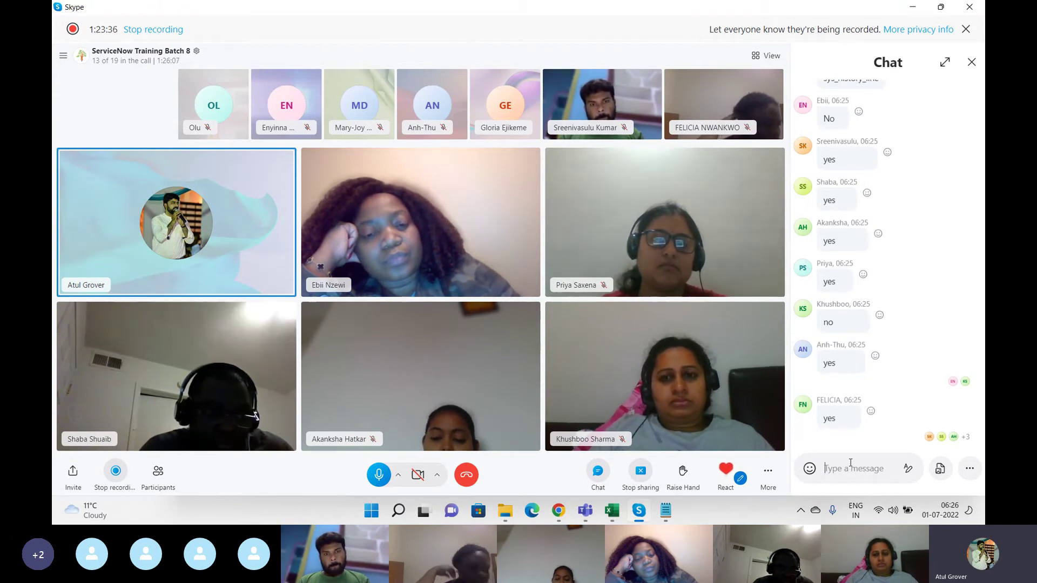
{"action": "left_click", "coordinate": [850, 462]}
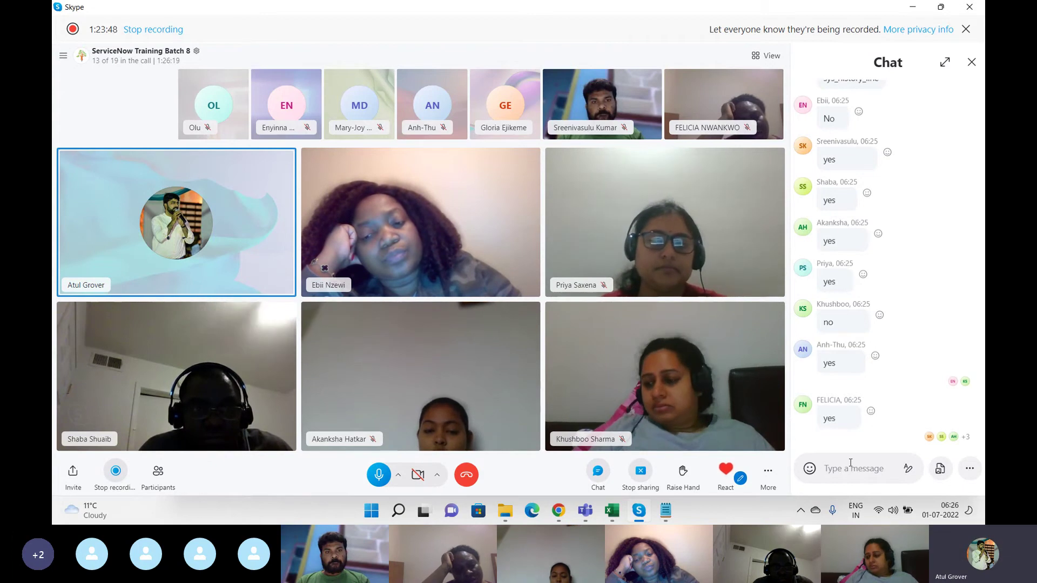
Send the message "SMART" in the meeting chat and close the chat pane
{"action": "left_click", "coordinate": [851, 462]}
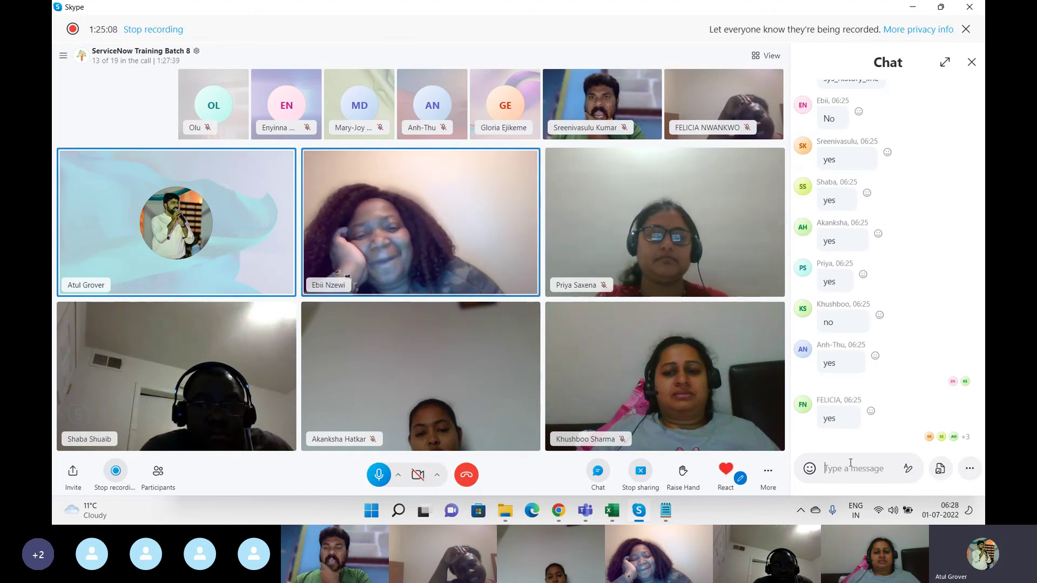
{"action": "type", "text": "SMART"}
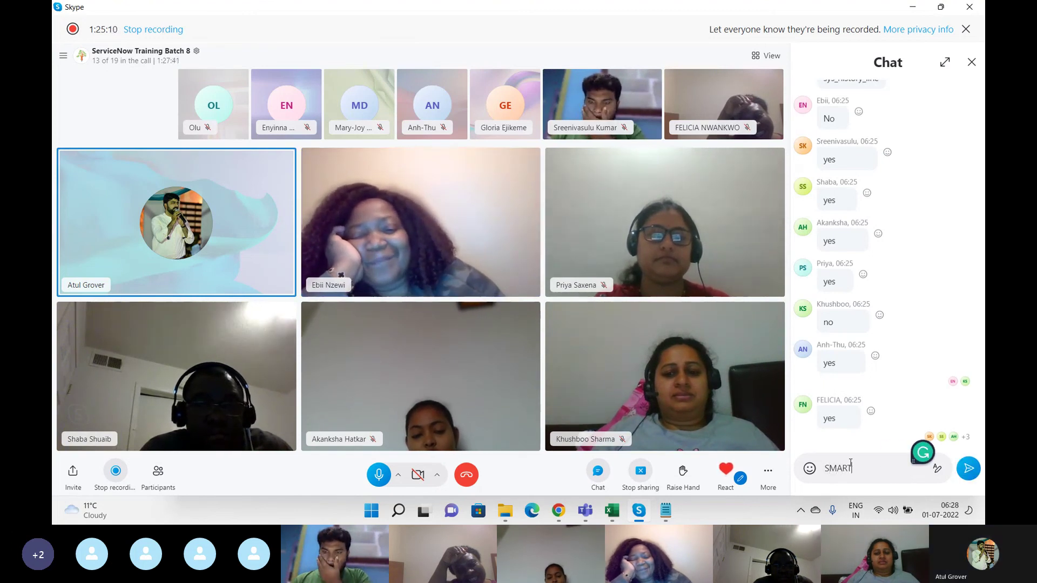
{"action": "key", "text": "Return"}
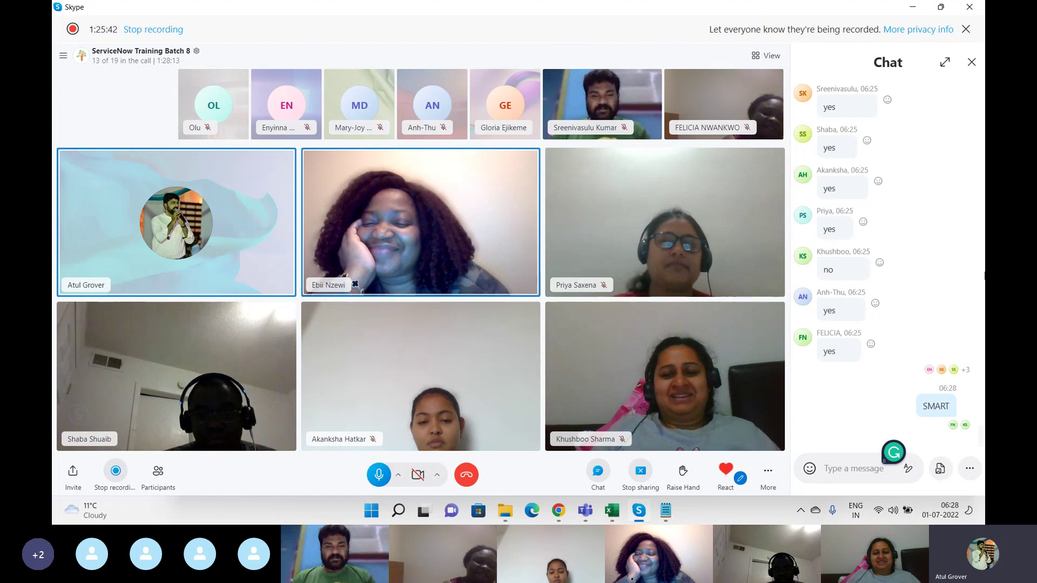
{"action": "left_click", "coordinate": [972, 62]}
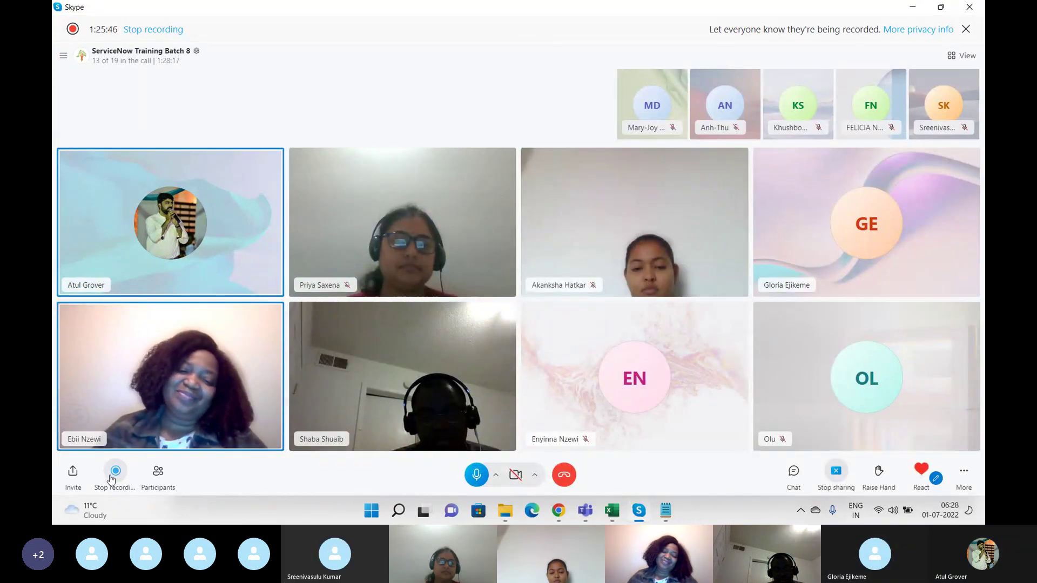